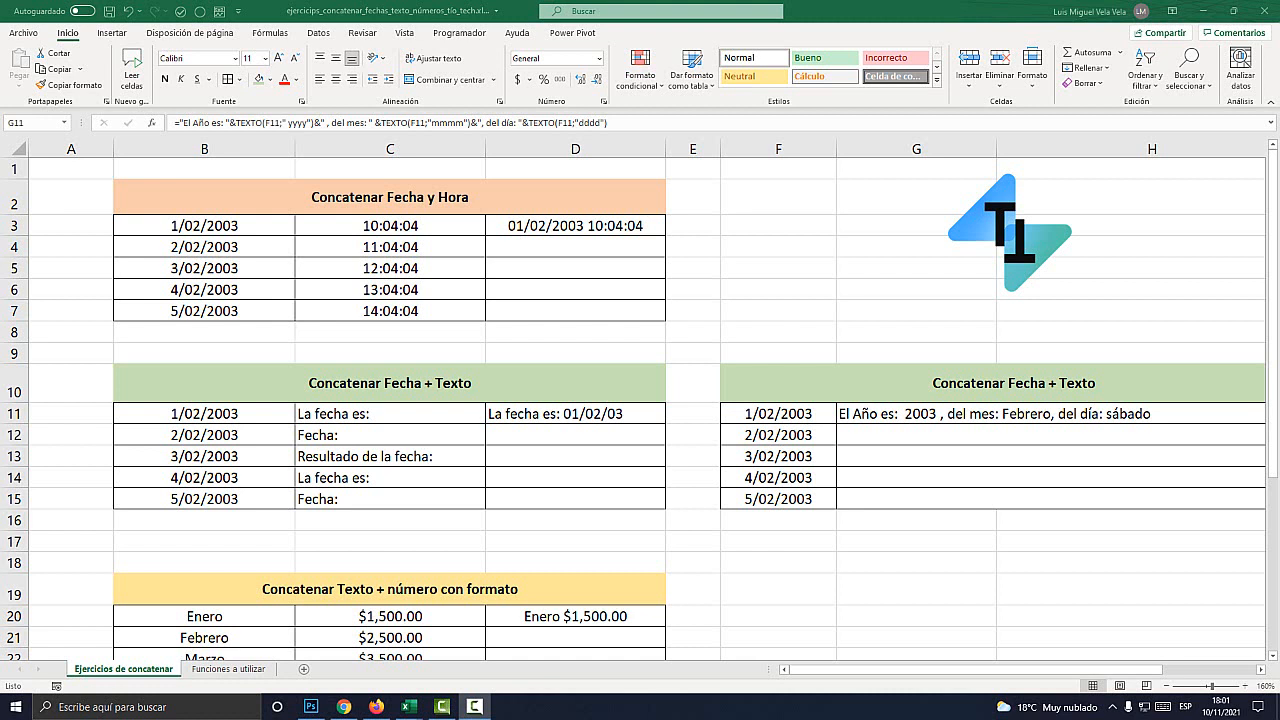
Step: Look over the date-time, date-text and text-number concatenation tables on the Ejercicios de concatenar sheet
{"action": "left_click", "coordinate": [390, 246]}
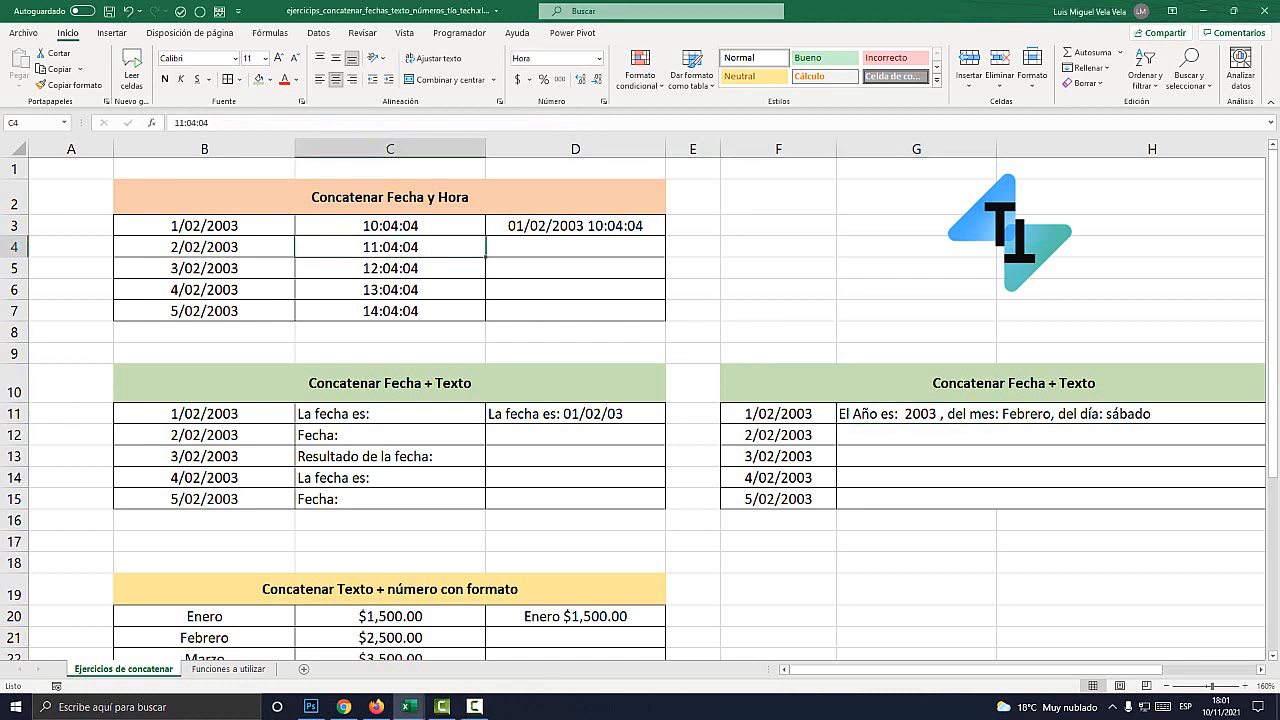
{"action": "left_click", "coordinate": [575, 413]}
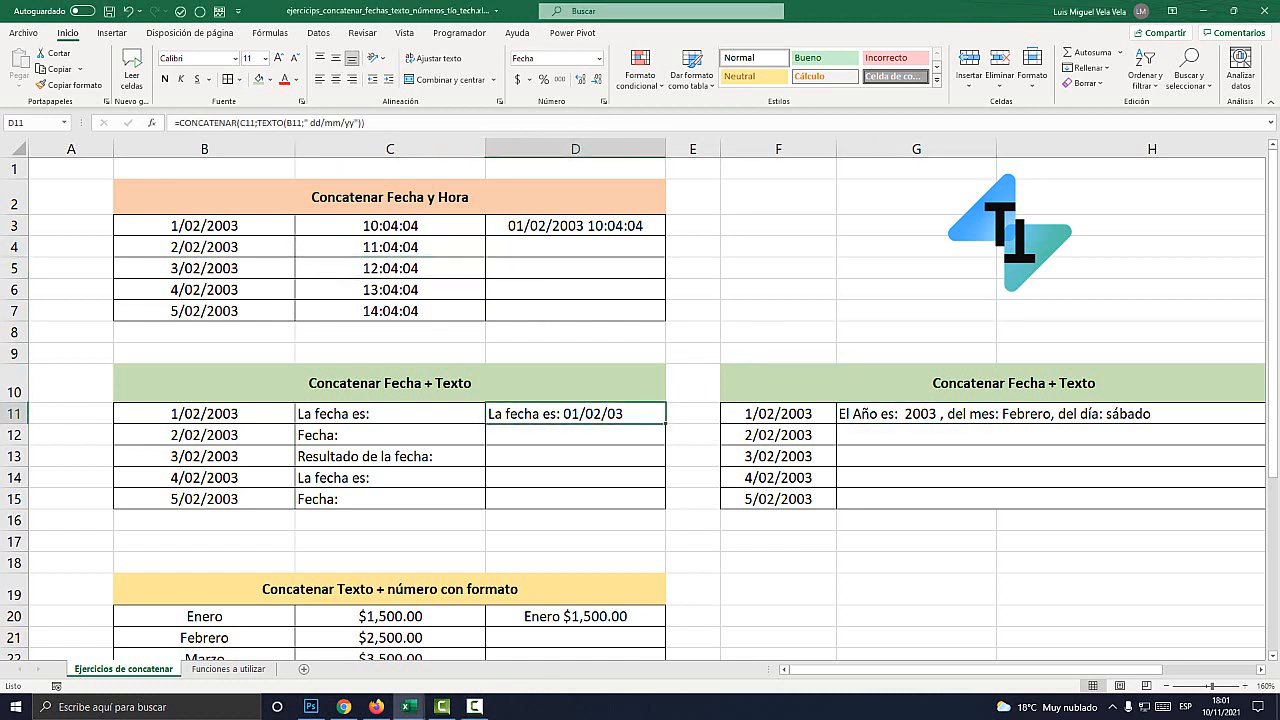
{"action": "scroll", "coordinate": [640, 405], "scroll_direction": "down", "scroll_amount": 1}
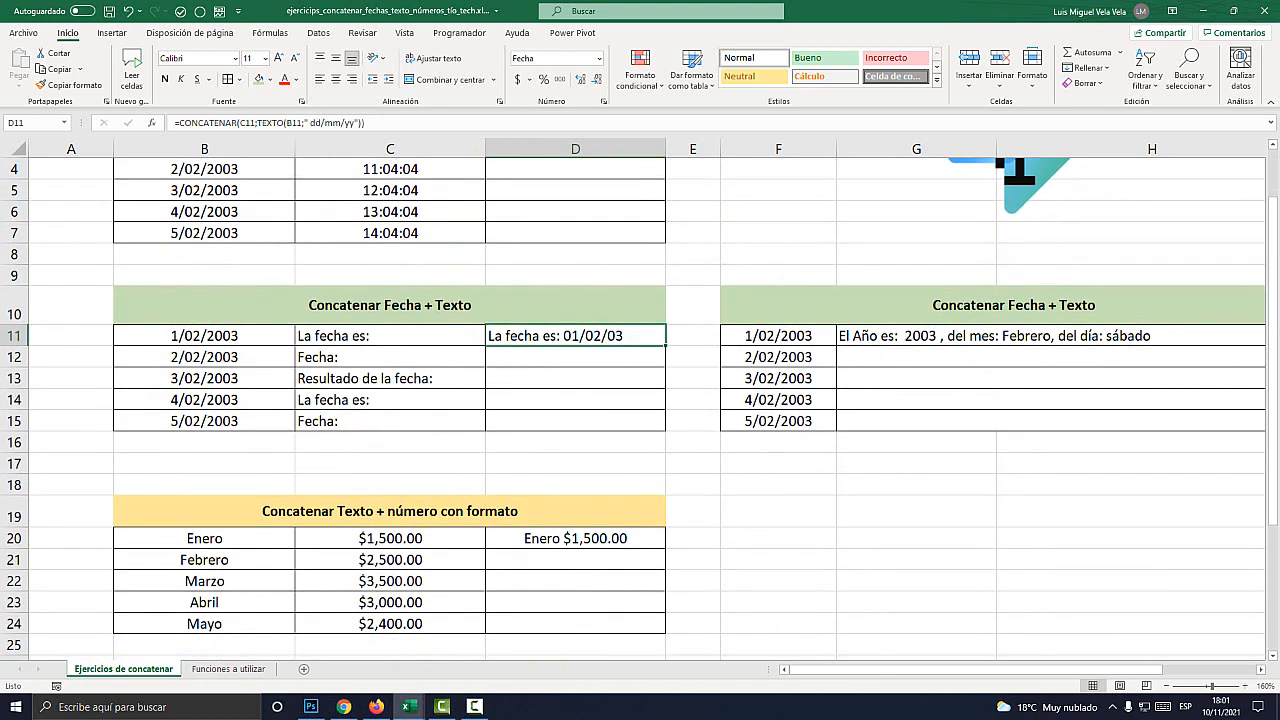
{"action": "scroll", "coordinate": [640, 405], "scroll_direction": "down", "scroll_amount": 2}
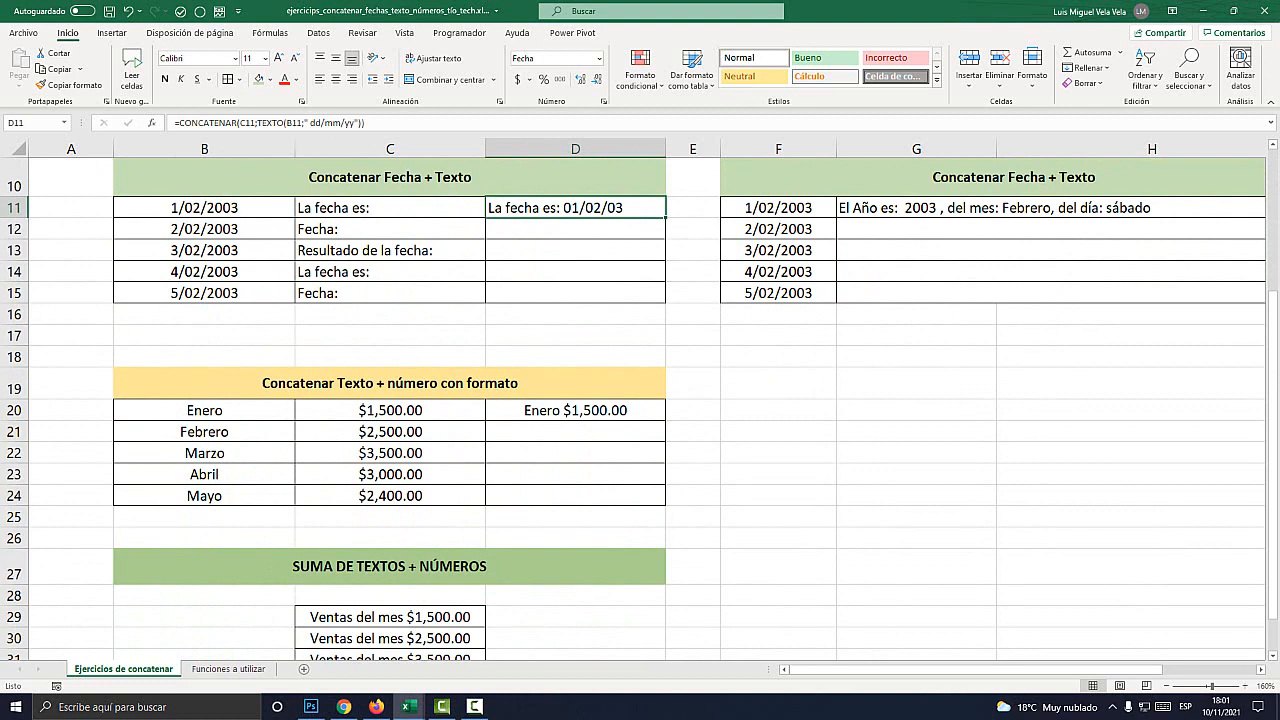
{"action": "scroll", "coordinate": [640, 400], "scroll_direction": "down", "scroll_amount": 2}
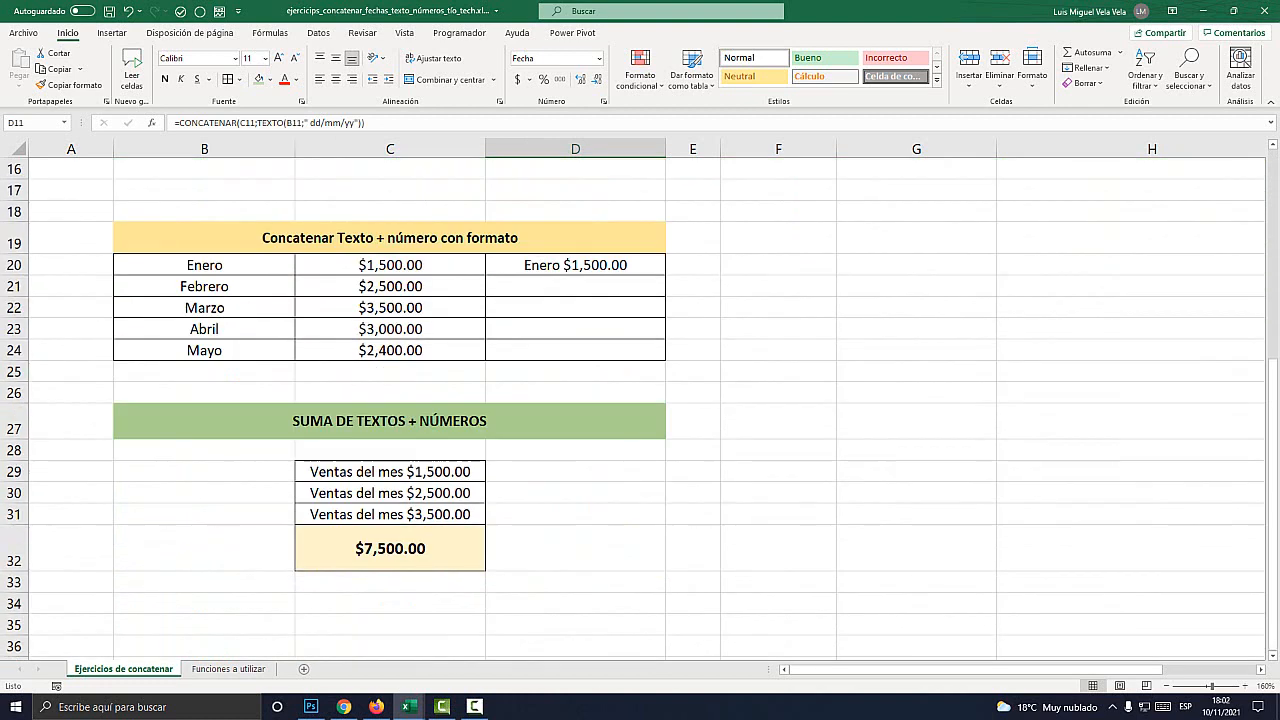
{"action": "scroll", "coordinate": [640, 400], "scroll_direction": "down", "scroll_amount": 1}
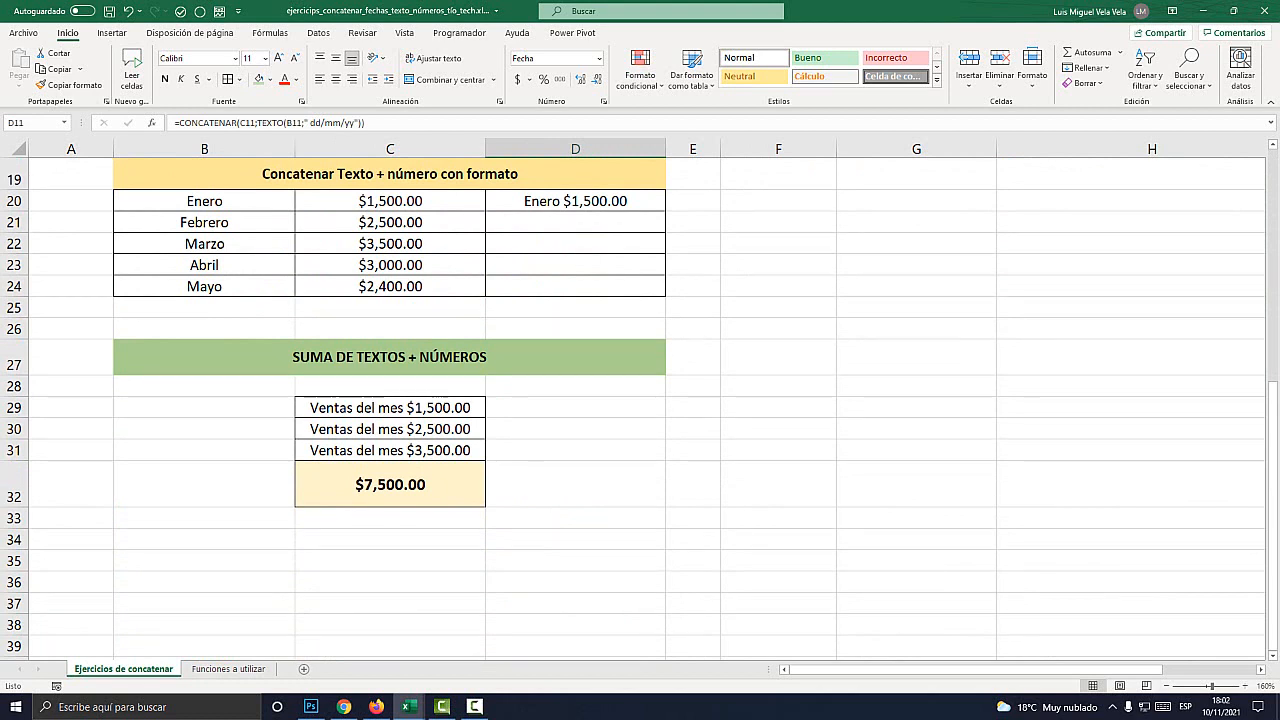
Step: Inspect the underlying contents of cells C29 to C31 and the total in C32 of the SUMA DE TEXTOS + NÚMEROS table
{"action": "left_click", "coordinate": [390, 407]}
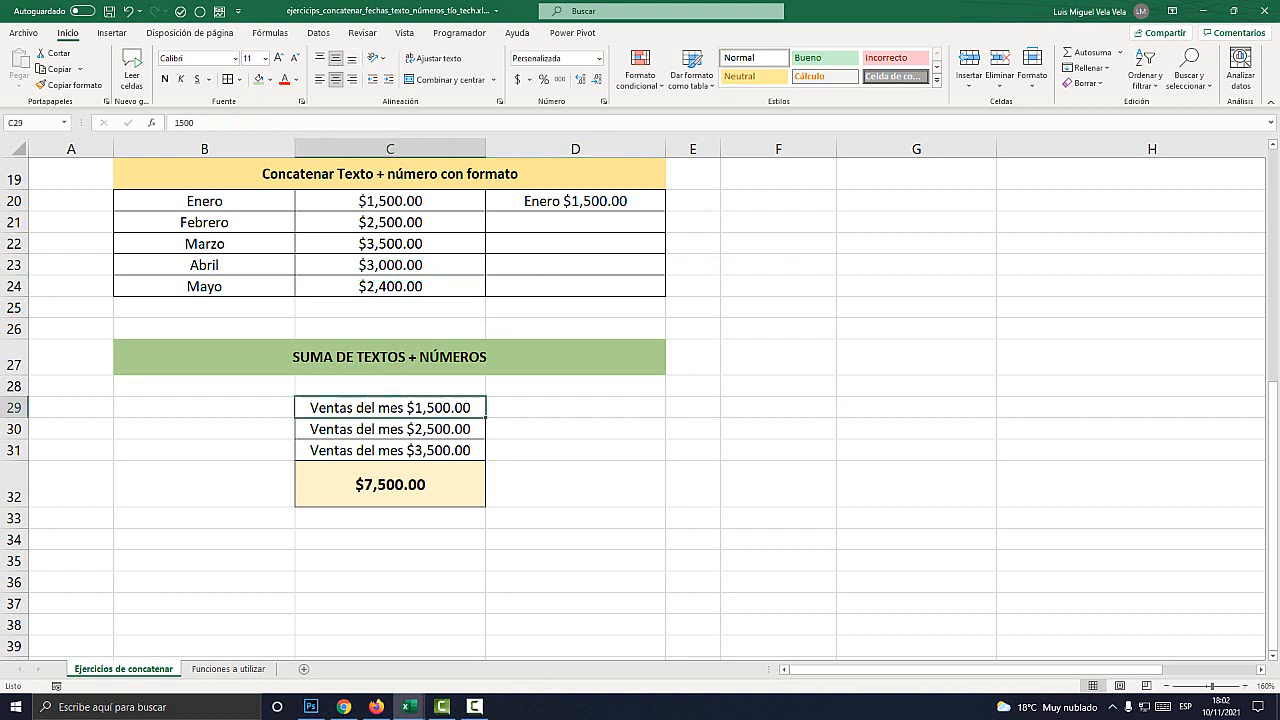
{"action": "left_click", "coordinate": [390, 429]}
{"action": "left_click", "coordinate": [390, 450]}
{"action": "key", "text": "Up"}
{"action": "key", "text": "Up"}
{"action": "key", "text": "Down"}
{"action": "key", "text": "Down"}
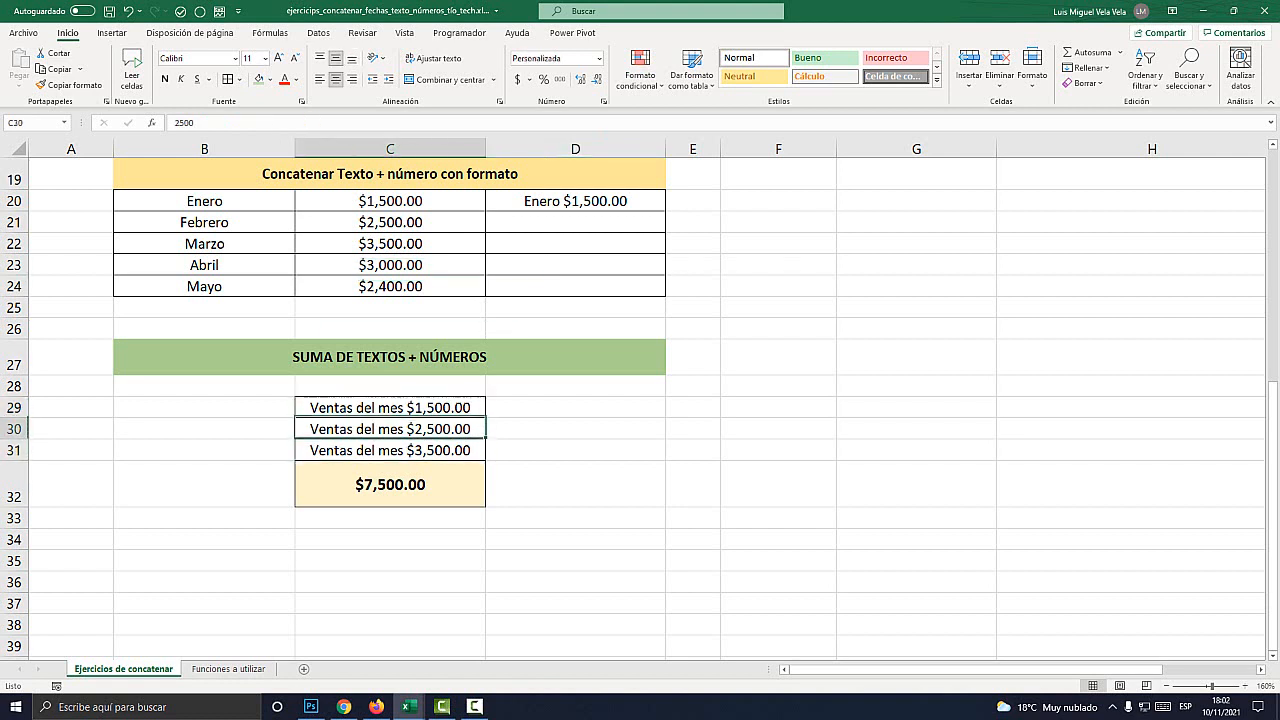
{"action": "key", "text": "Down"}
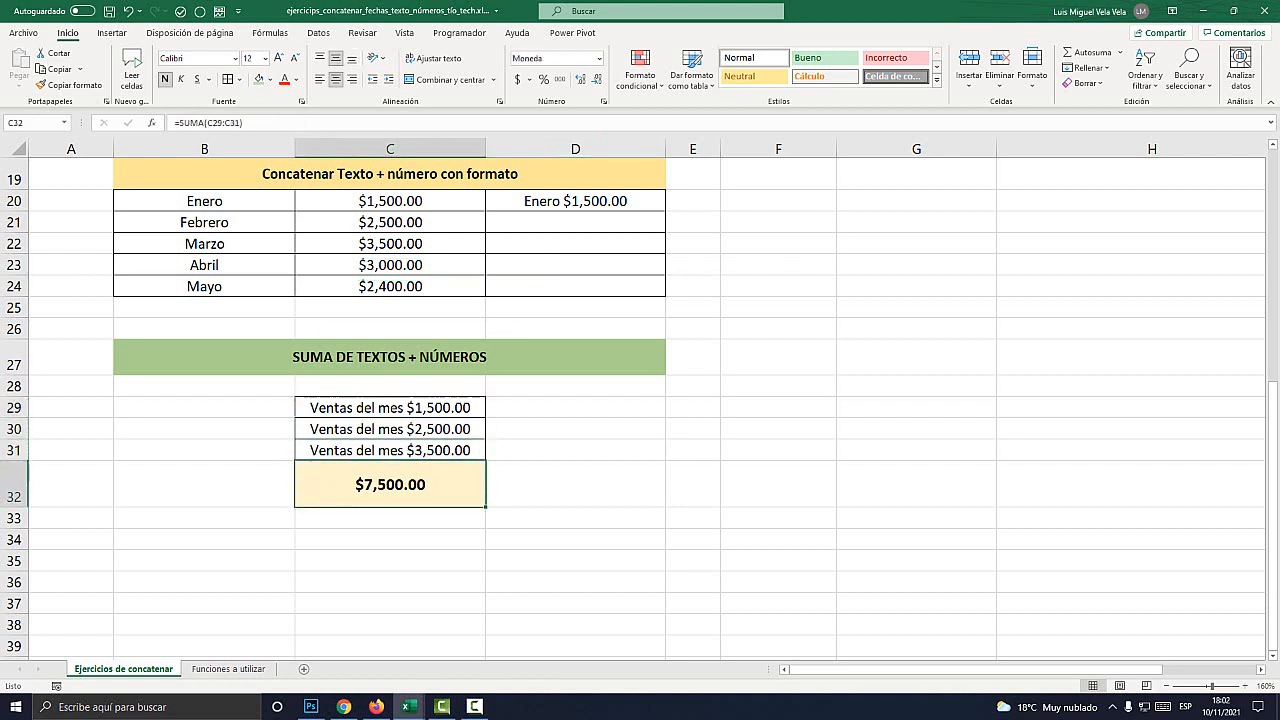
{"action": "key", "text": "Up"}
{"action": "key", "text": "Up"}
{"action": "key", "text": "Up"}
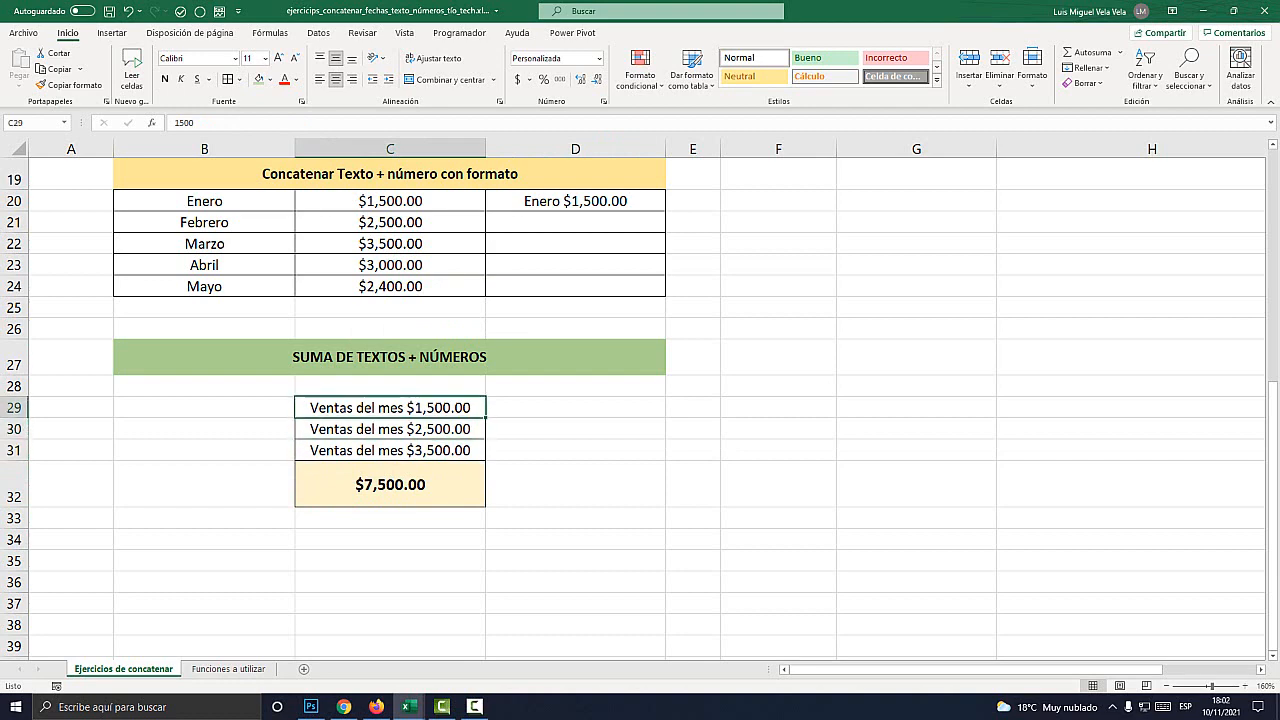
{"action": "scroll", "coordinate": [640, 400], "scroll_direction": "up", "scroll_amount": 6}
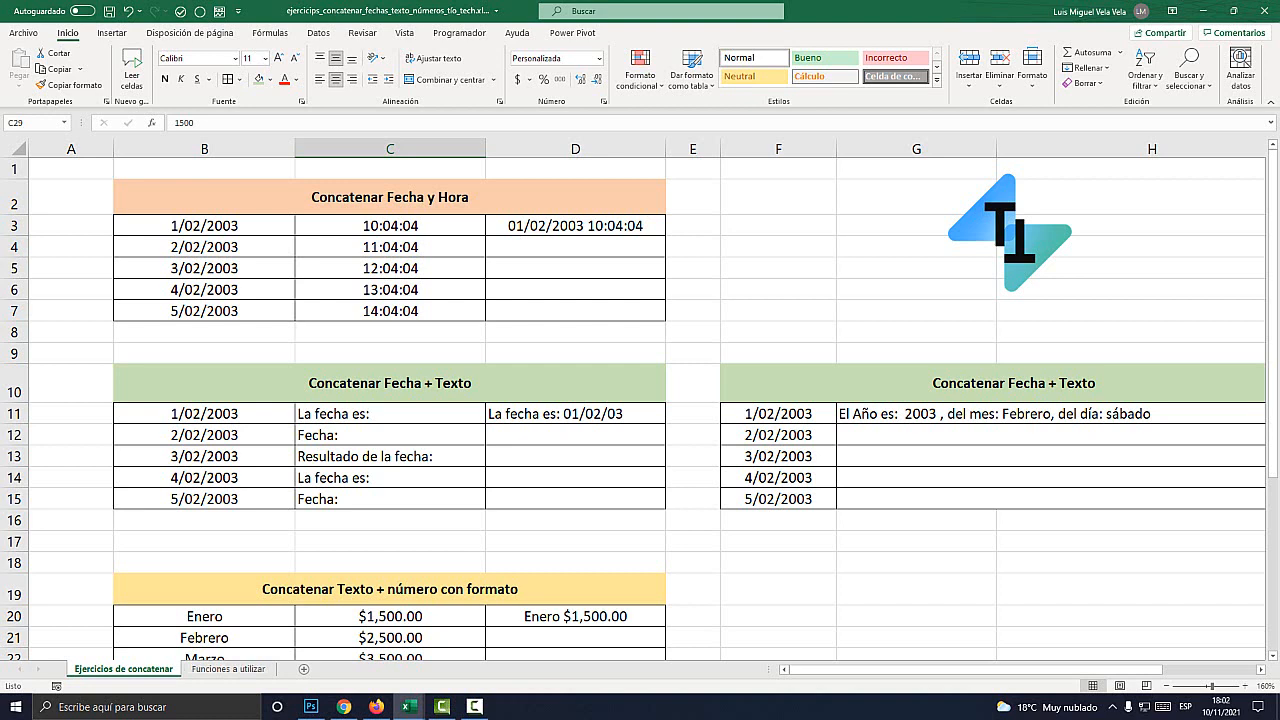
Step: Enter =CONCATENAR() as plain text in cell B2 of the Funciones a utilizar sheet
{"action": "left_click", "coordinate": [228, 668]}
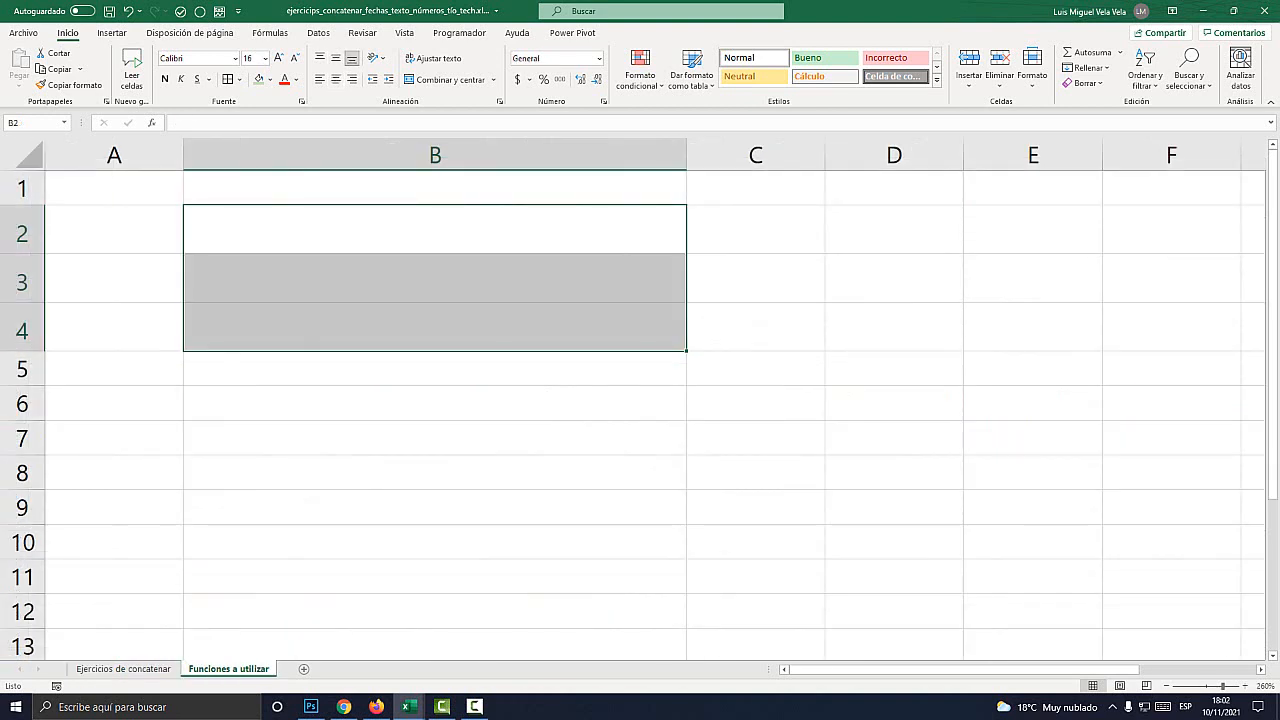
{"action": "left_click", "coordinate": [435, 229]}
{"action": "left_click", "coordinate": [123, 668]}
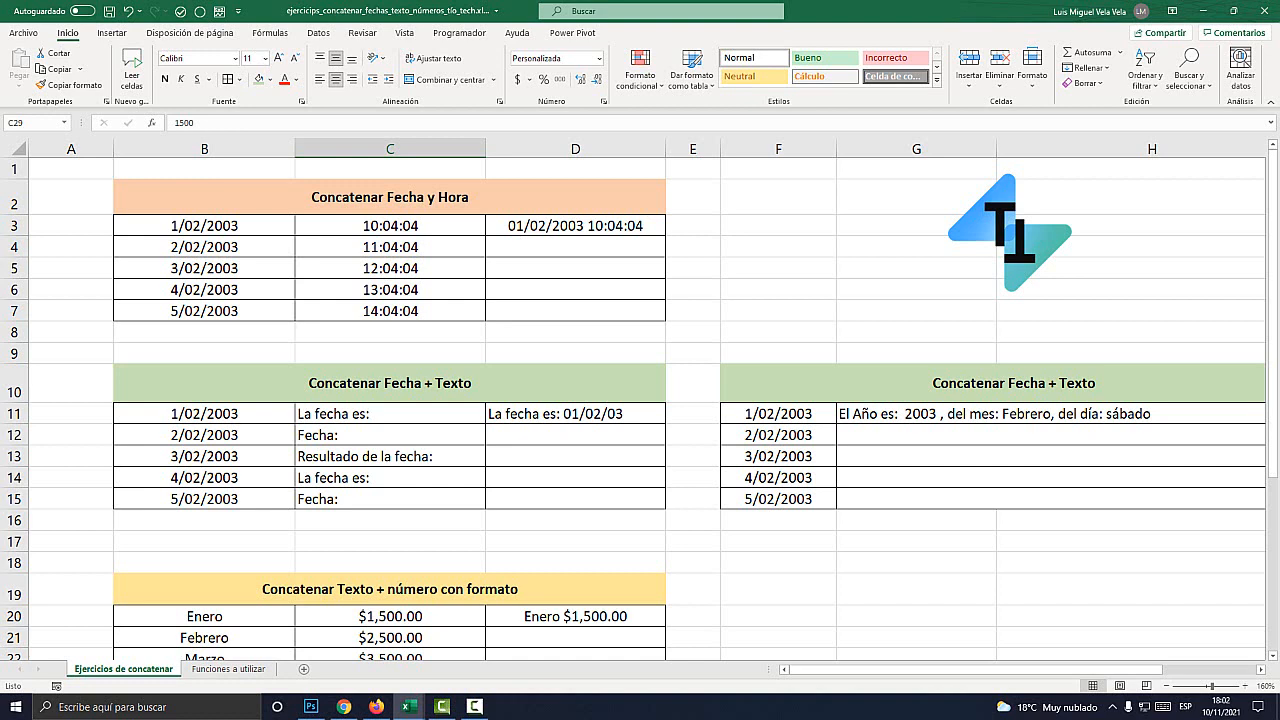
{"action": "left_click", "coordinate": [228, 668]}
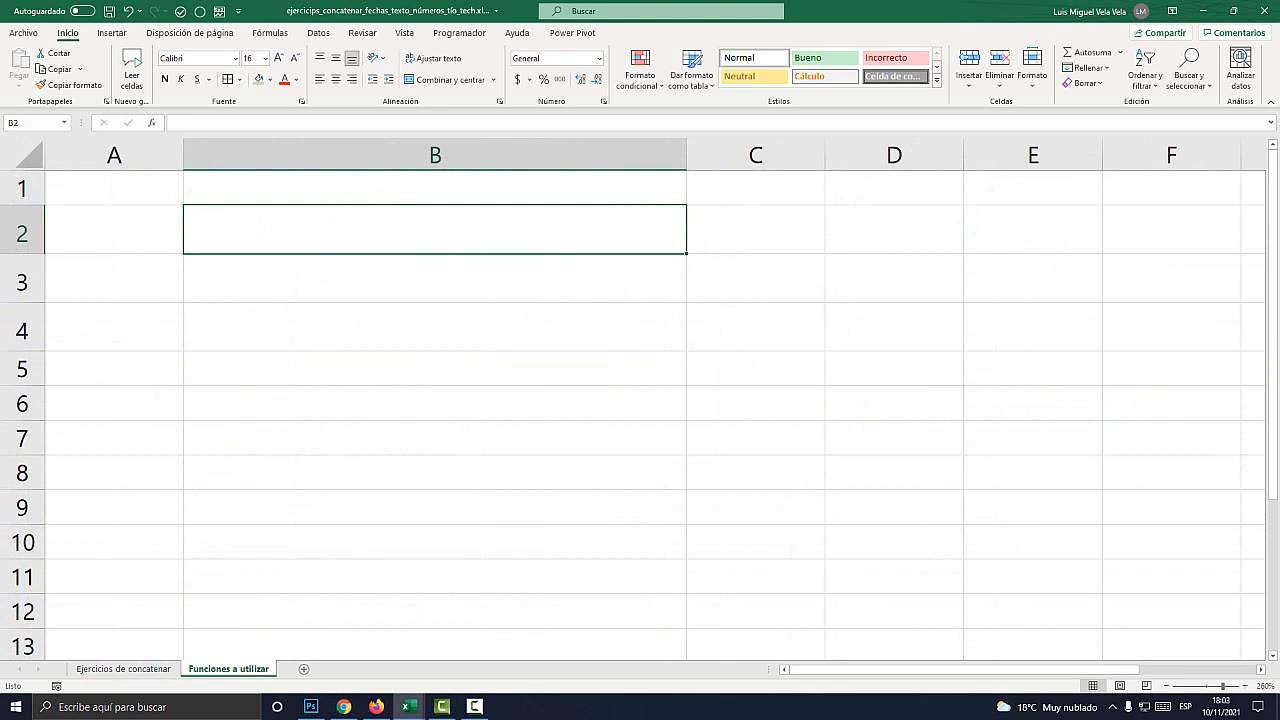
{"action": "type", "text": "'="}
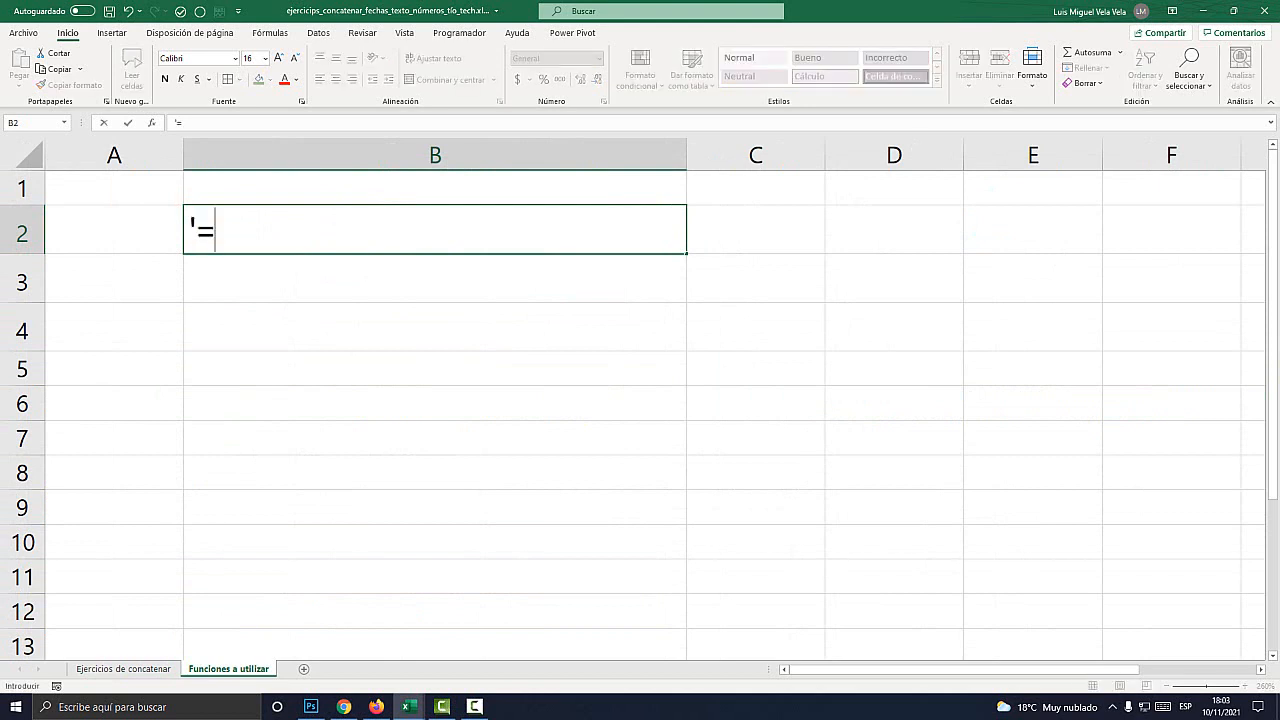
{"action": "type", "text": "CONCATENAR"}
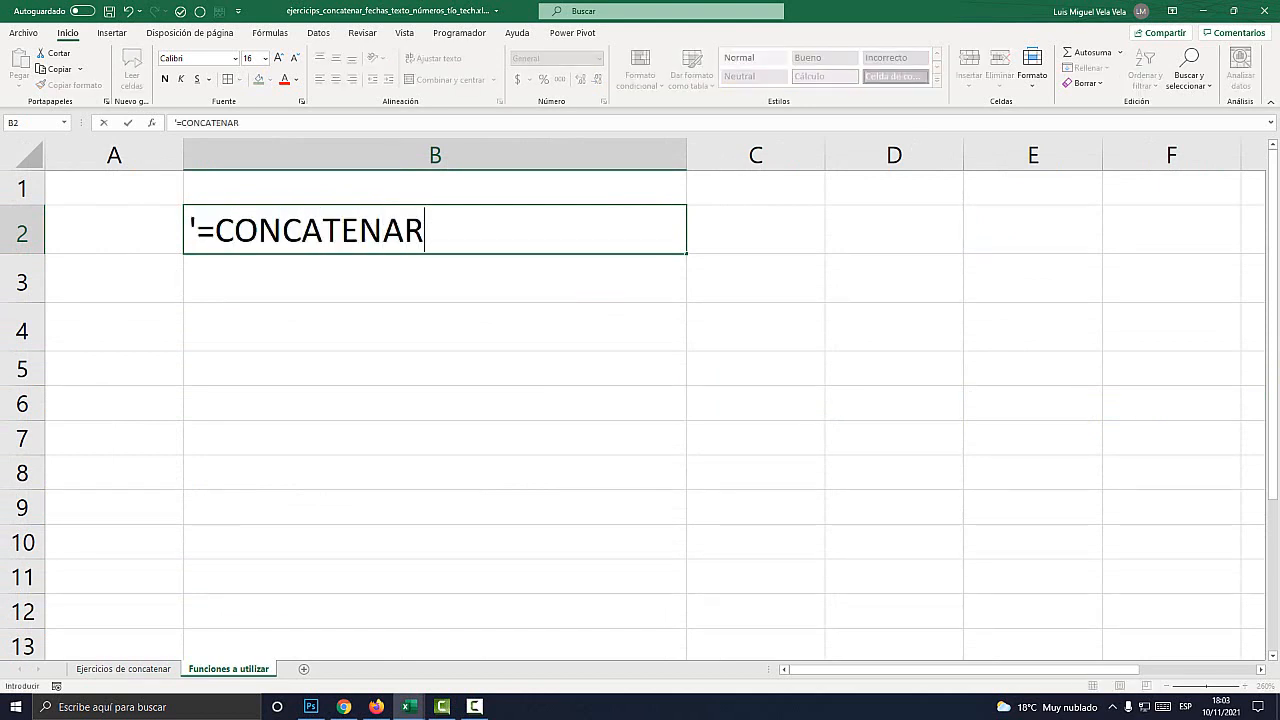
{"action": "type", "text": "()"}
{"action": "key", "text": "Return"}
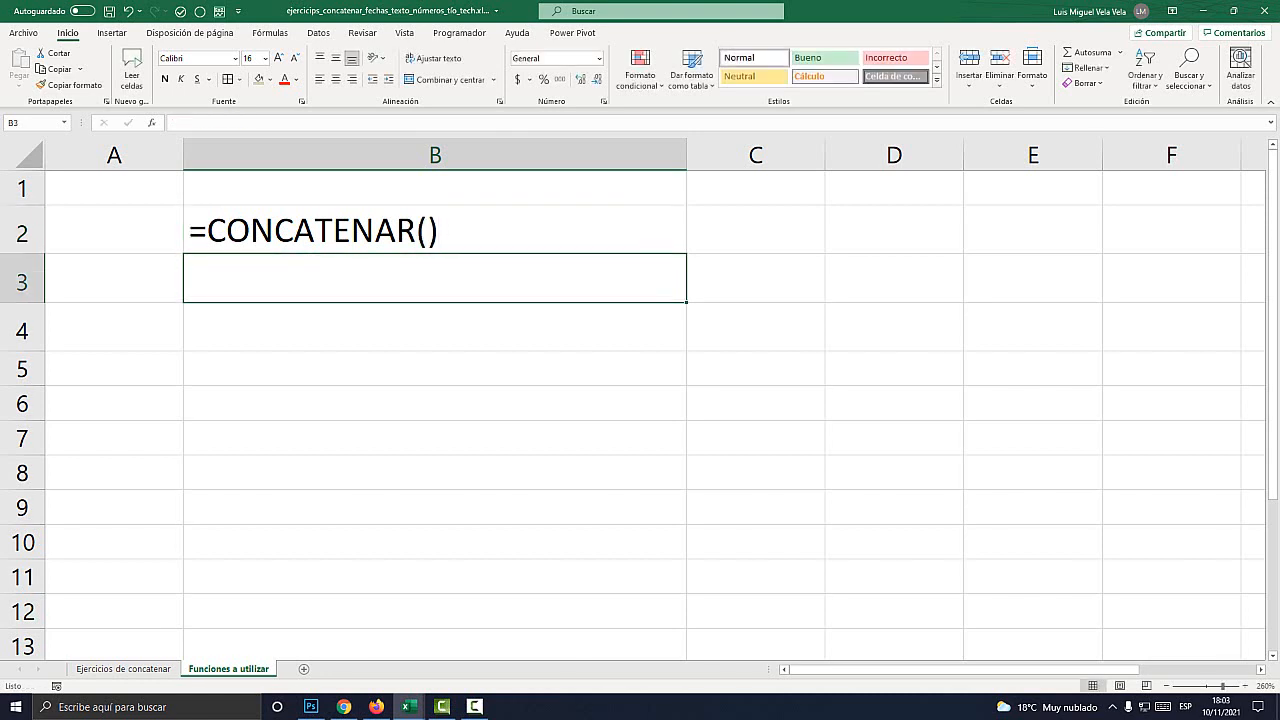
{"action": "left_click", "coordinate": [435, 230]}
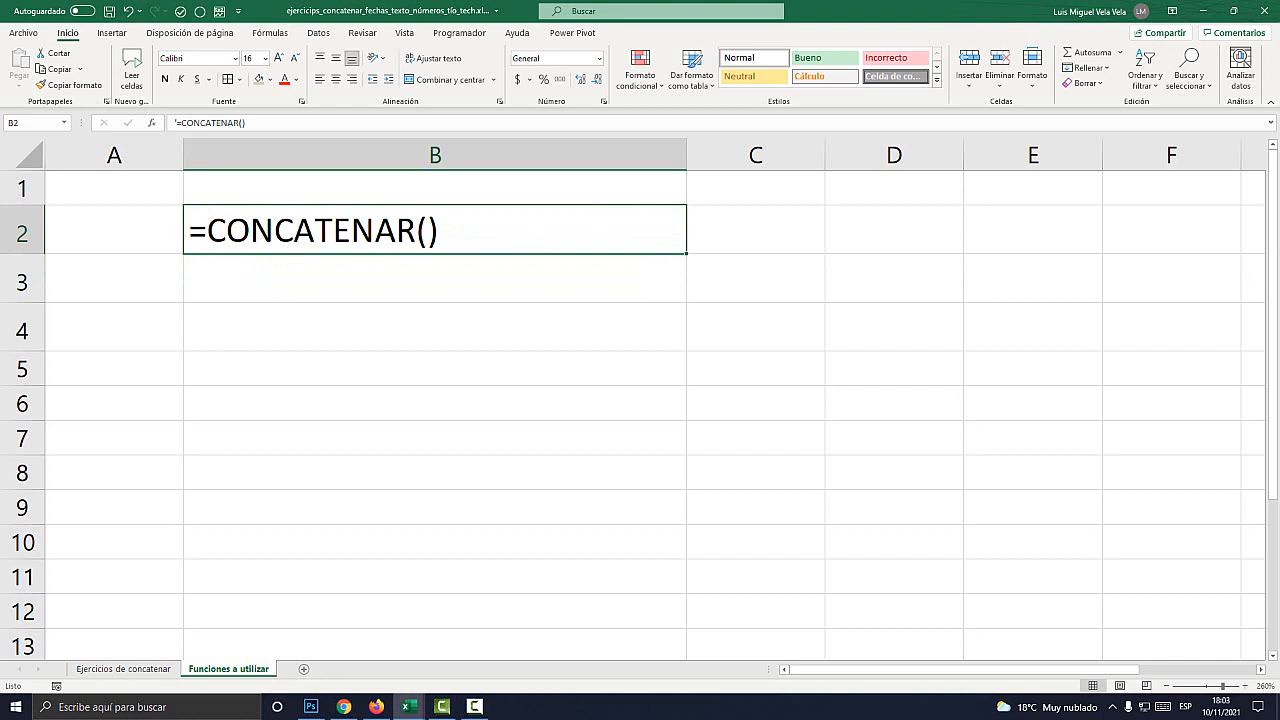
Step: Enter =A4 & A5 as plain text in cell B3 and highlight its ampersand
{"action": "left_click", "coordinate": [435, 279]}
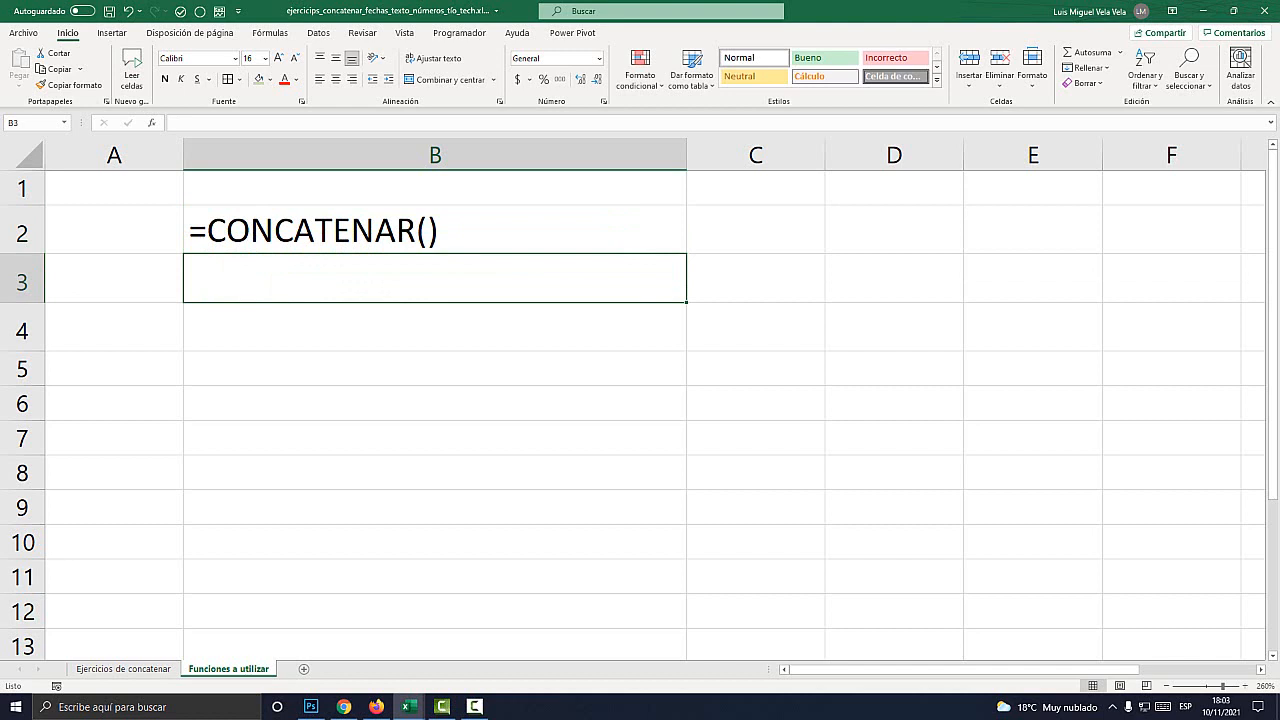
{"action": "type", "text": "'="}
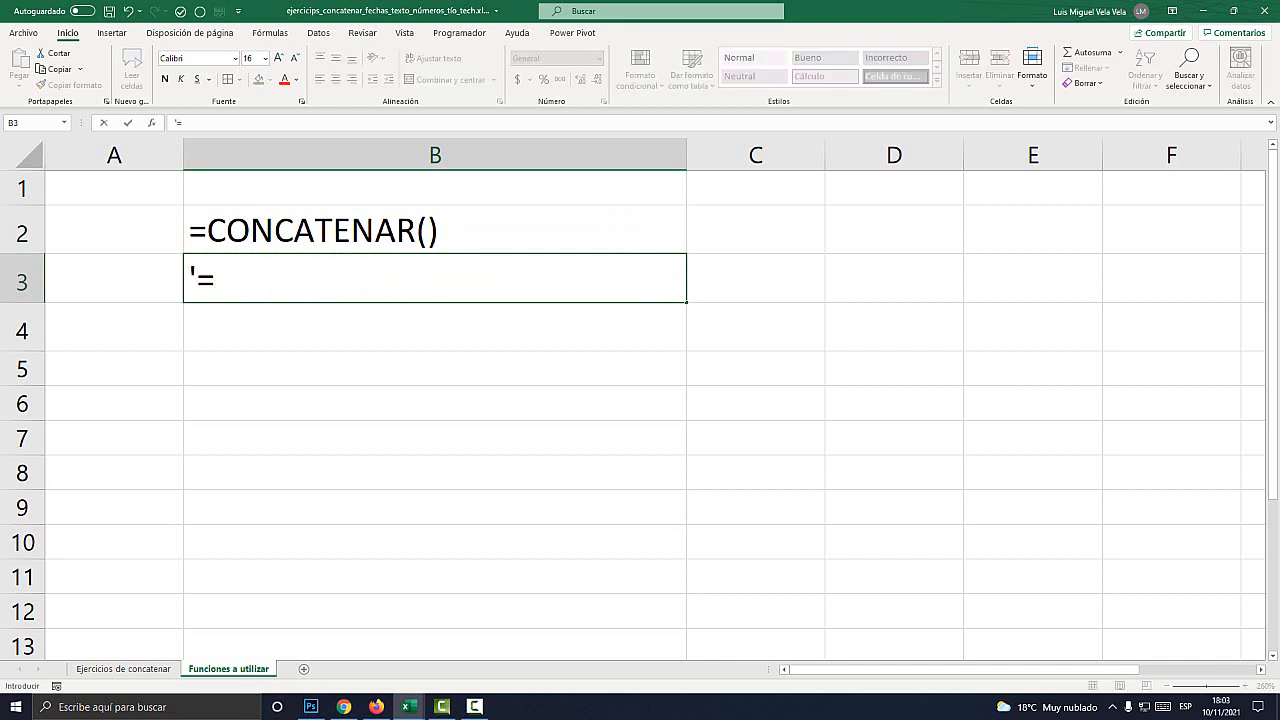
{"action": "type", "text": "a"}
{"action": "key", "text": "BackSpace"}
{"action": "type", "text": "A4 &"}
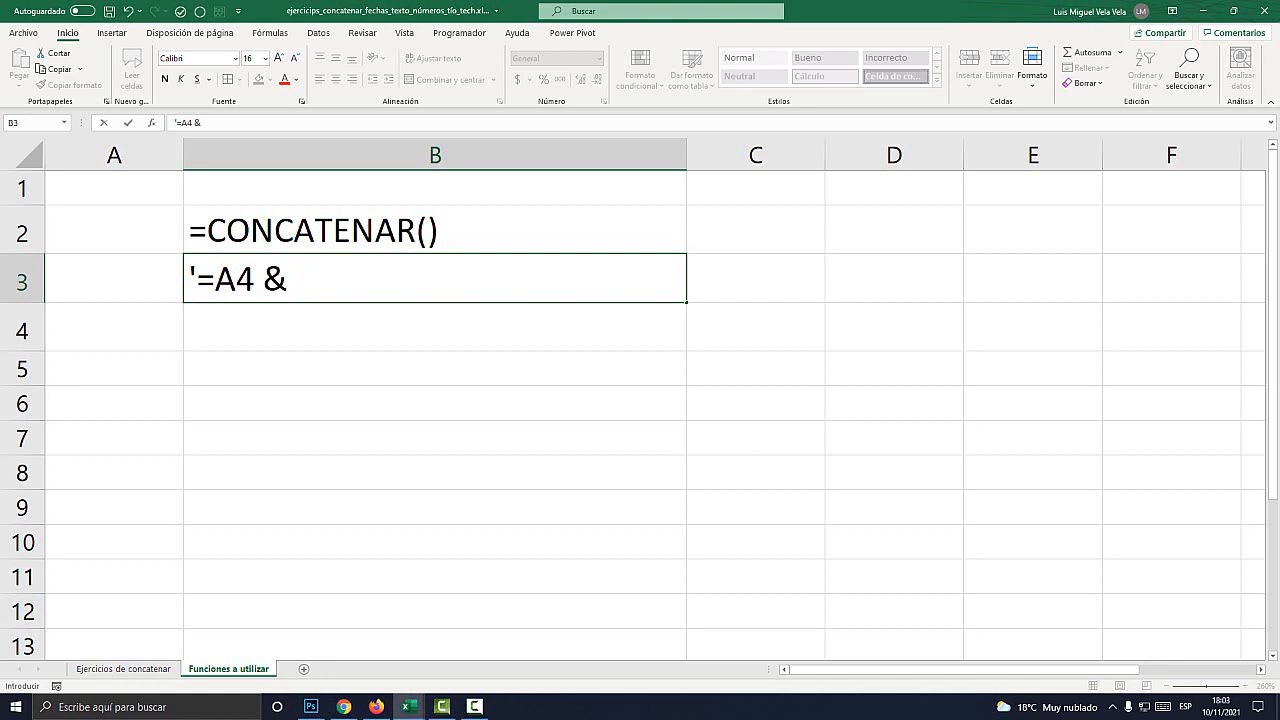
{"action": "double_click", "coordinate": [276, 280]}
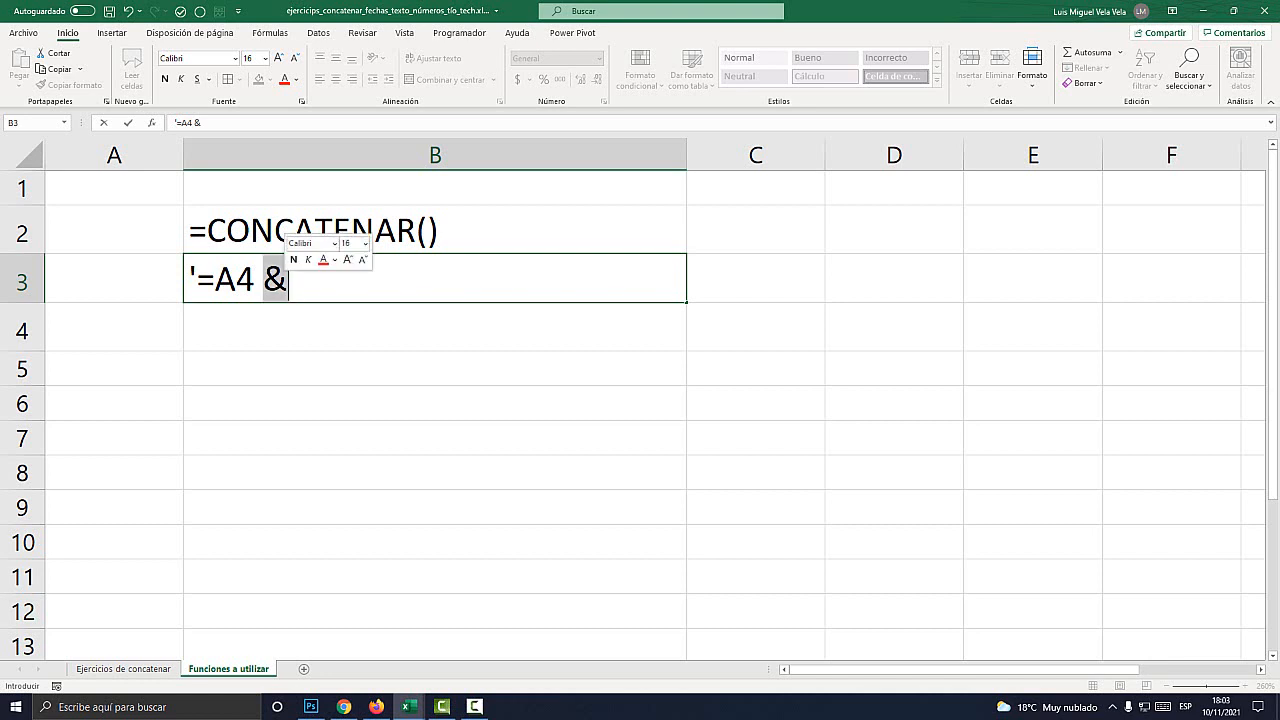
{"action": "left_click", "coordinate": [263, 280]}
{"action": "left_click_drag", "start_coordinate": [263, 280], "coordinate": [288, 280]}
{"action": "left_click", "coordinate": [263, 280]}
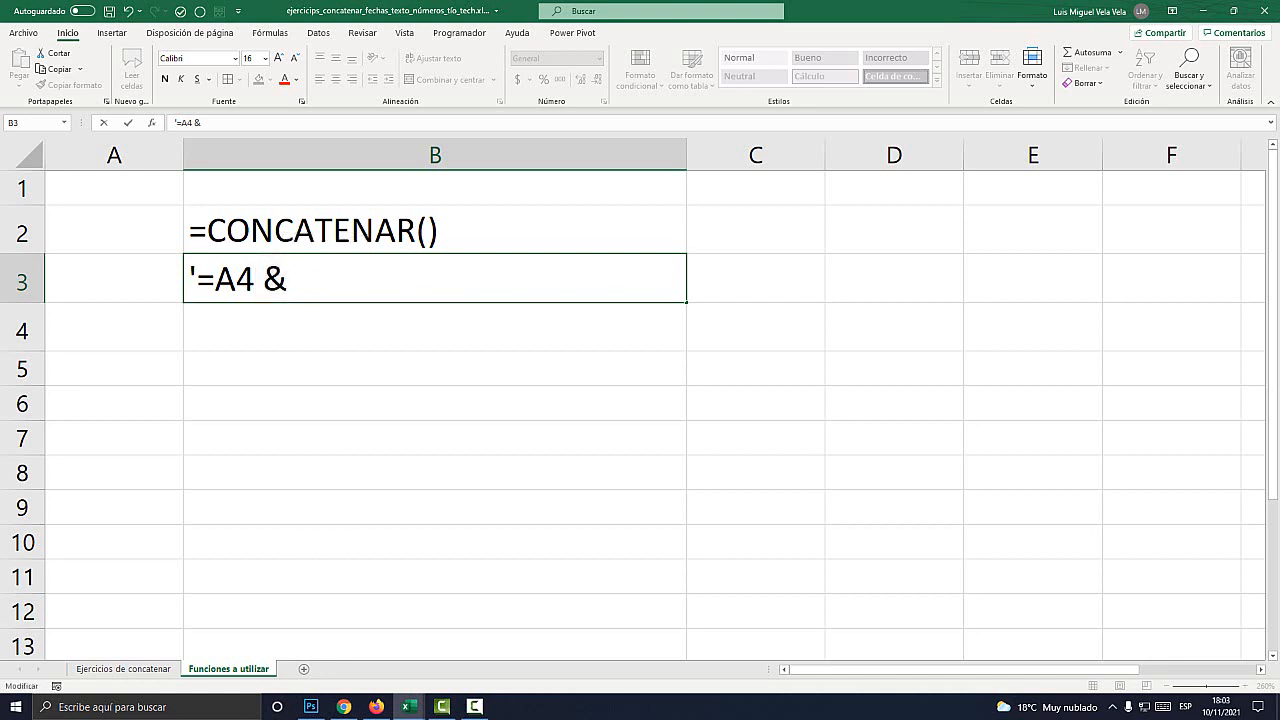
{"action": "double_click", "coordinate": [276, 280]}
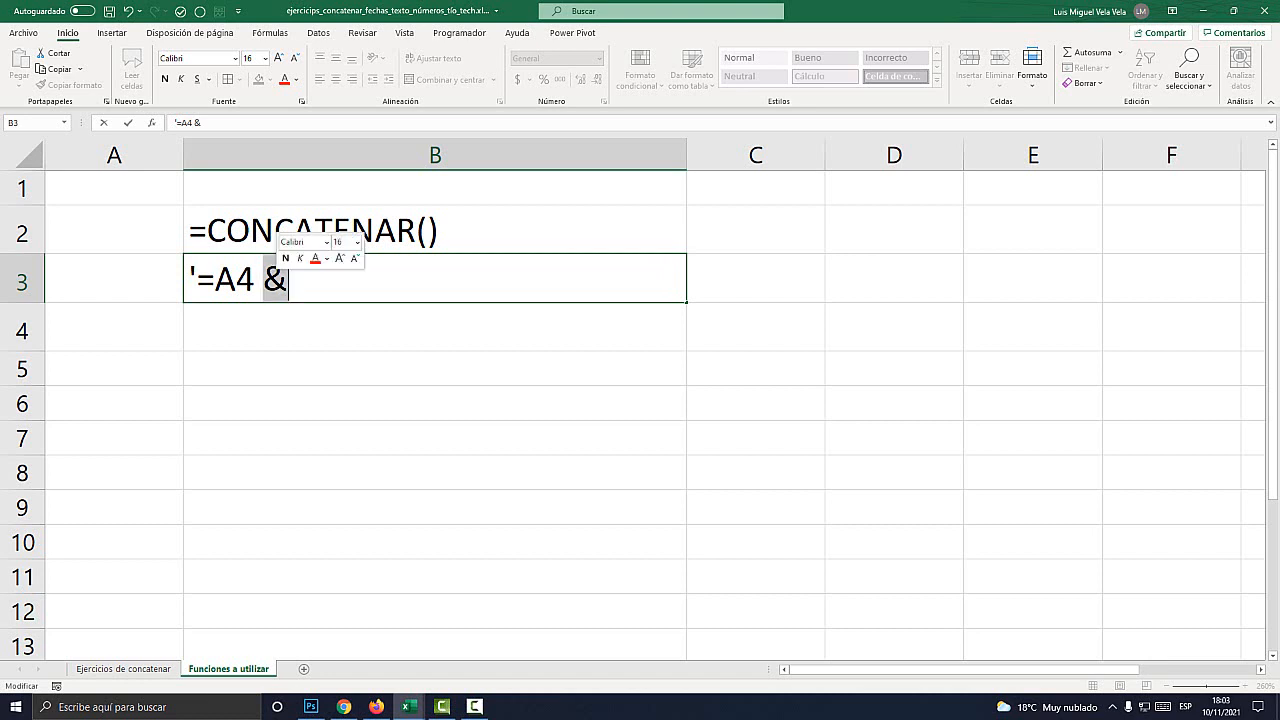
{"action": "left_click", "coordinate": [289, 280]}
{"action": "key", "text": "BackSpace"}
{"action": "key", "text": "BackSpace"}
{"action": "type", "text": "a"}
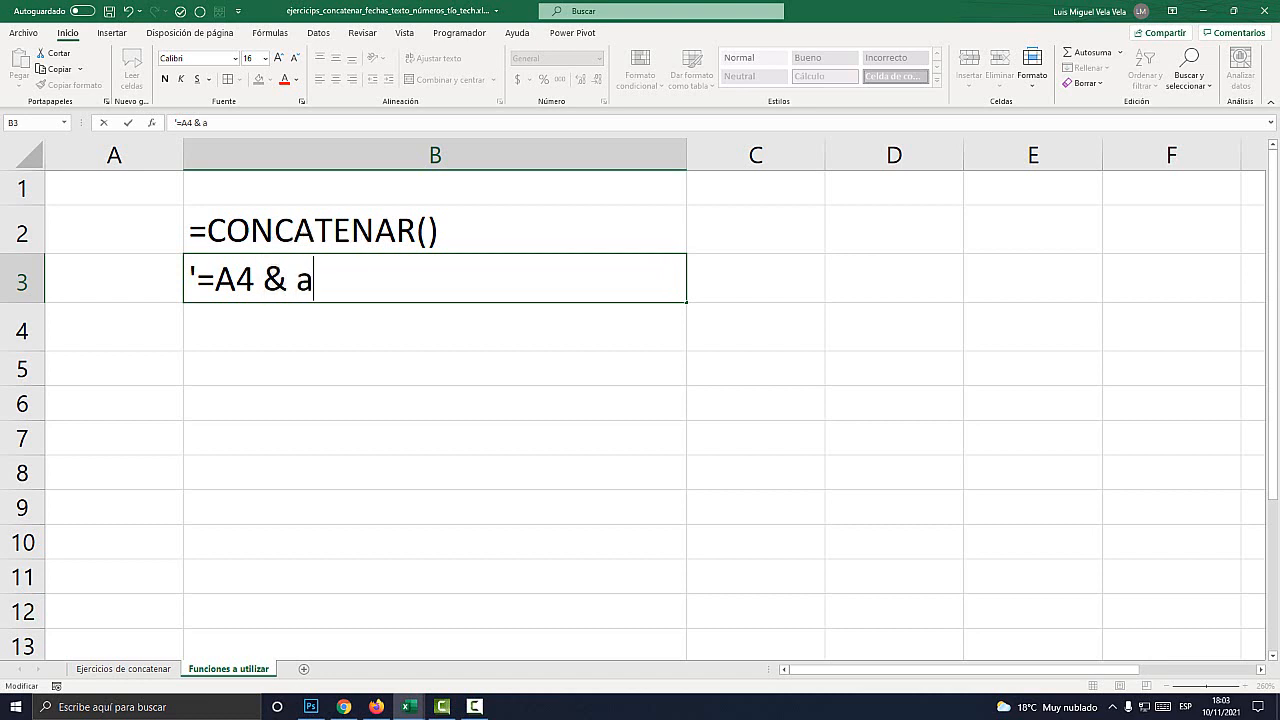
{"action": "key", "text": "BackSpace"}
{"action": "type", "text": "A5"}
{"action": "key", "text": "Return"}
{"action": "double_click", "coordinate": [264, 281]}
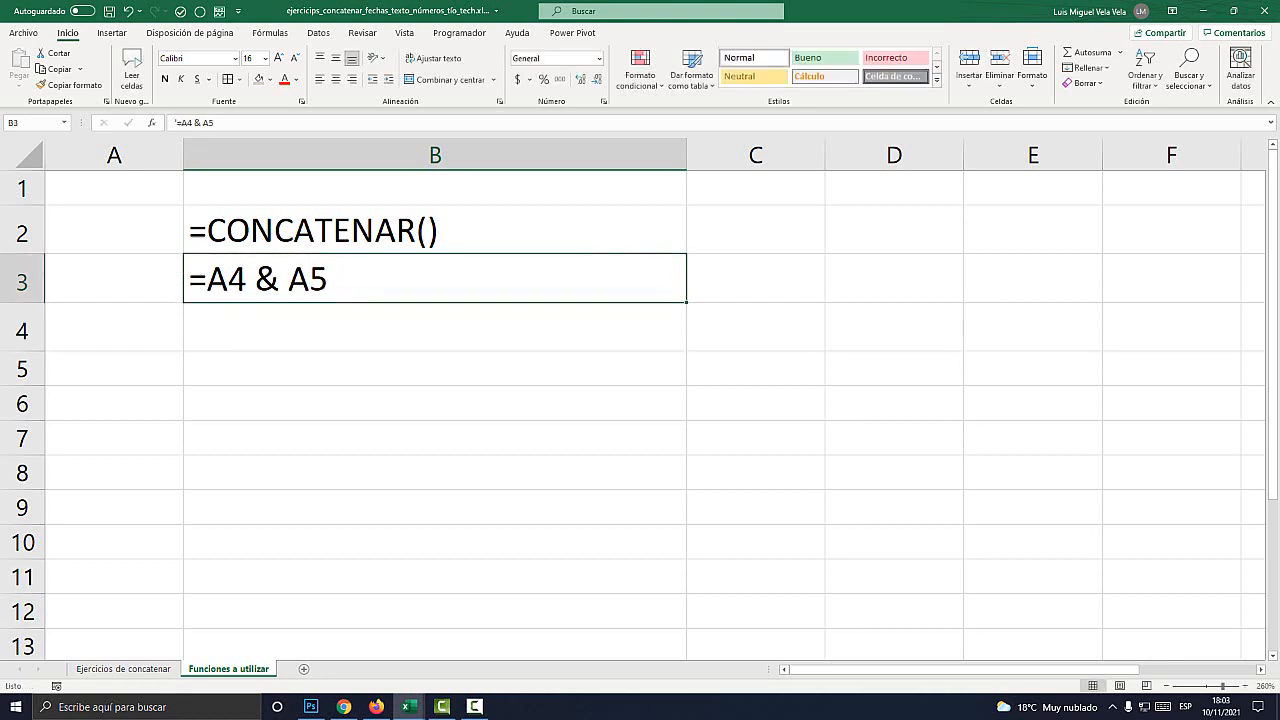
{"action": "left_click_drag", "start_coordinate": [288, 281], "coordinate": [264, 281]}
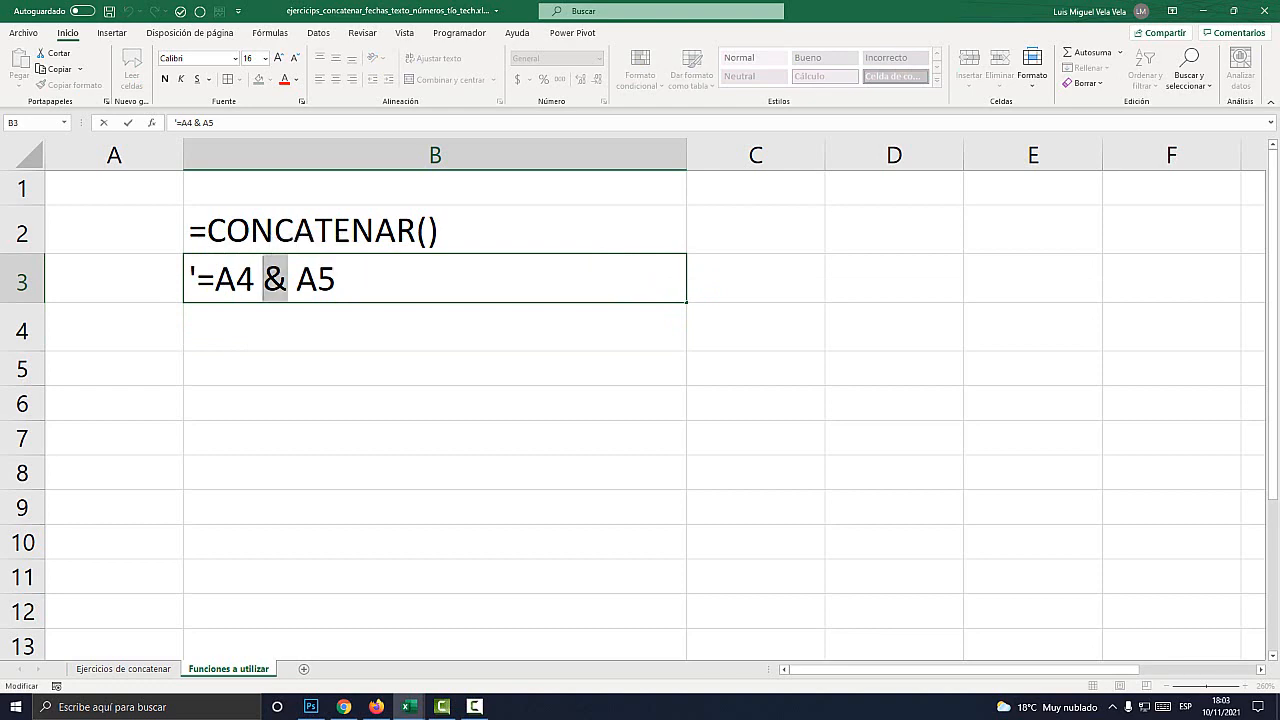
Step: Switch to Photoshop and circle the left Shift key and the &/6 key in red on the keyboard image
{"action": "left_click", "coordinate": [311, 707]}
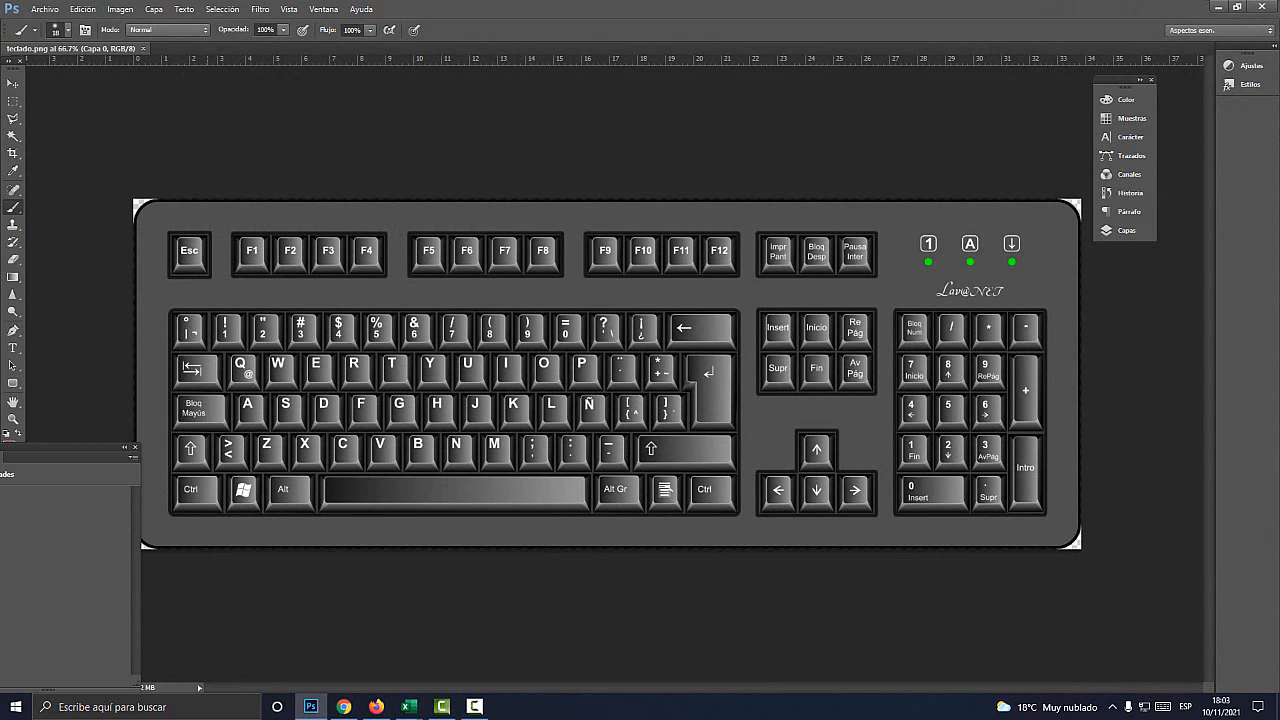
{"action": "mouse_move", "coordinate": [208, 427]}
{"action": "left_mouse_down"}
{"action": "mouse_move", "coordinate": [171, 452]}
{"action": "mouse_move", "coordinate": [198, 472]}
{"action": "mouse_move", "coordinate": [212, 440]}
{"action": "left_mouse_up"}
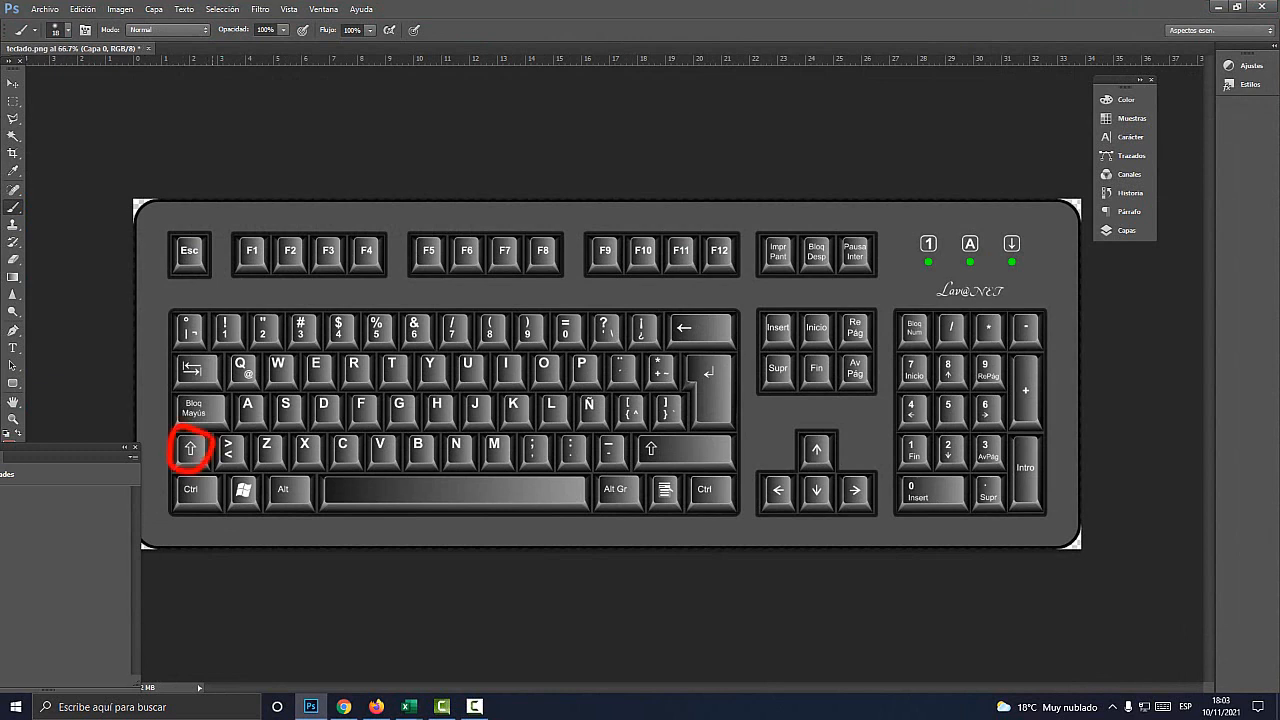
{"action": "mouse_move", "coordinate": [432, 308]}
{"action": "left_mouse_down"}
{"action": "mouse_move", "coordinate": [398, 314]}
{"action": "mouse_move", "coordinate": [406, 348]}
{"action": "mouse_move", "coordinate": [438, 310]}
{"action": "left_mouse_up"}
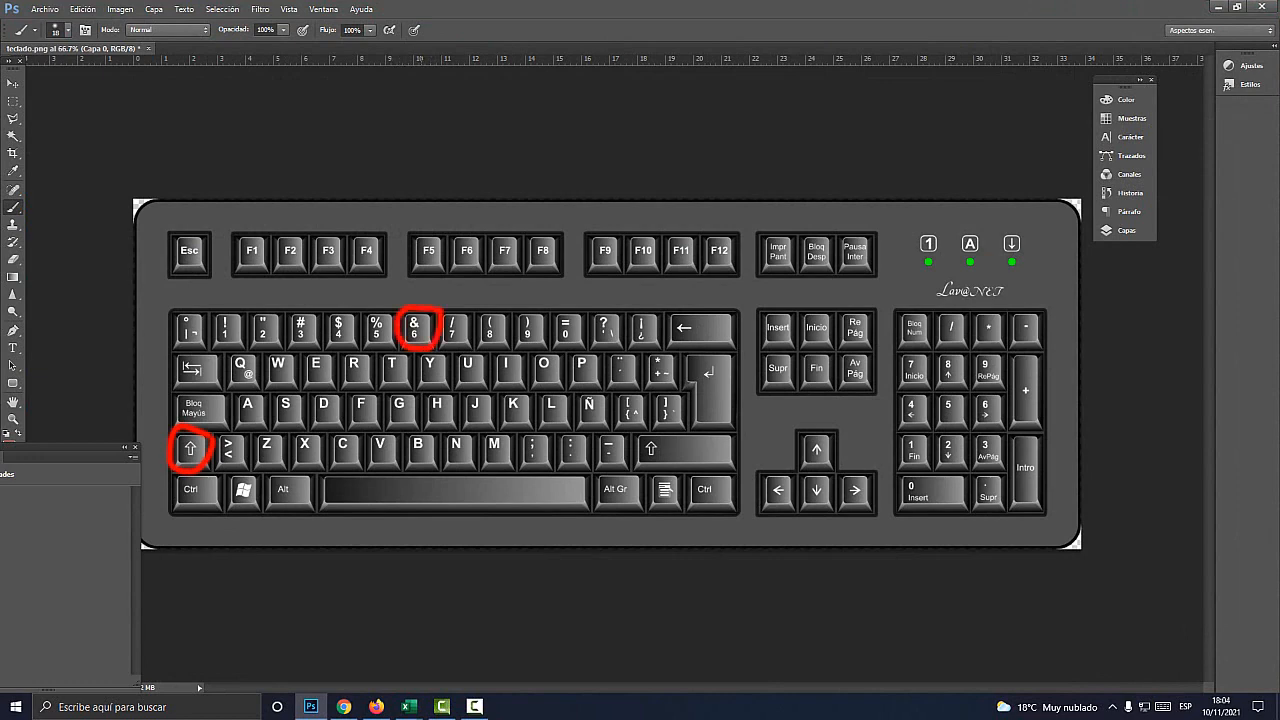
{"action": "key", "text": "ctrl+plus"}
{"action": "key", "text": "ctrl+minus"}
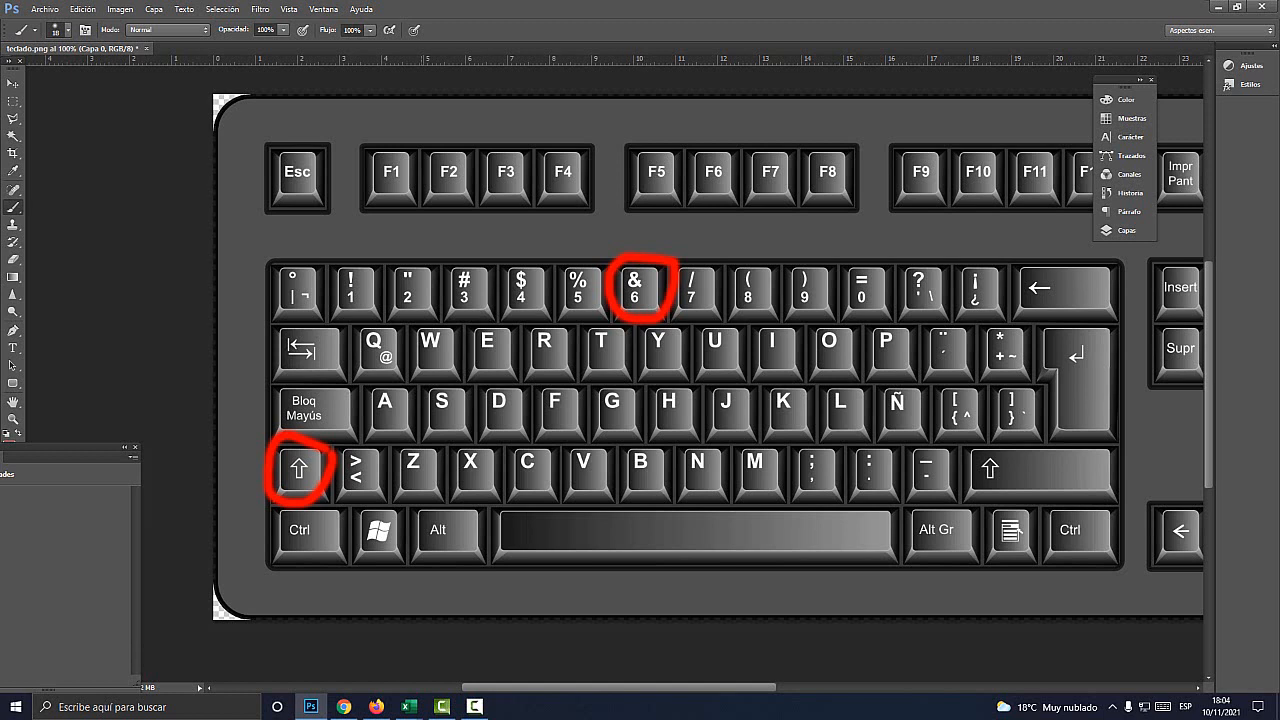
Step: Switch back to Excel, finish the entry in B3 and enter =TEXTO() as plain text in cell B4
{"action": "mouse_move", "coordinate": [408, 706]}
{"action": "left_click", "coordinate": [478, 645]}
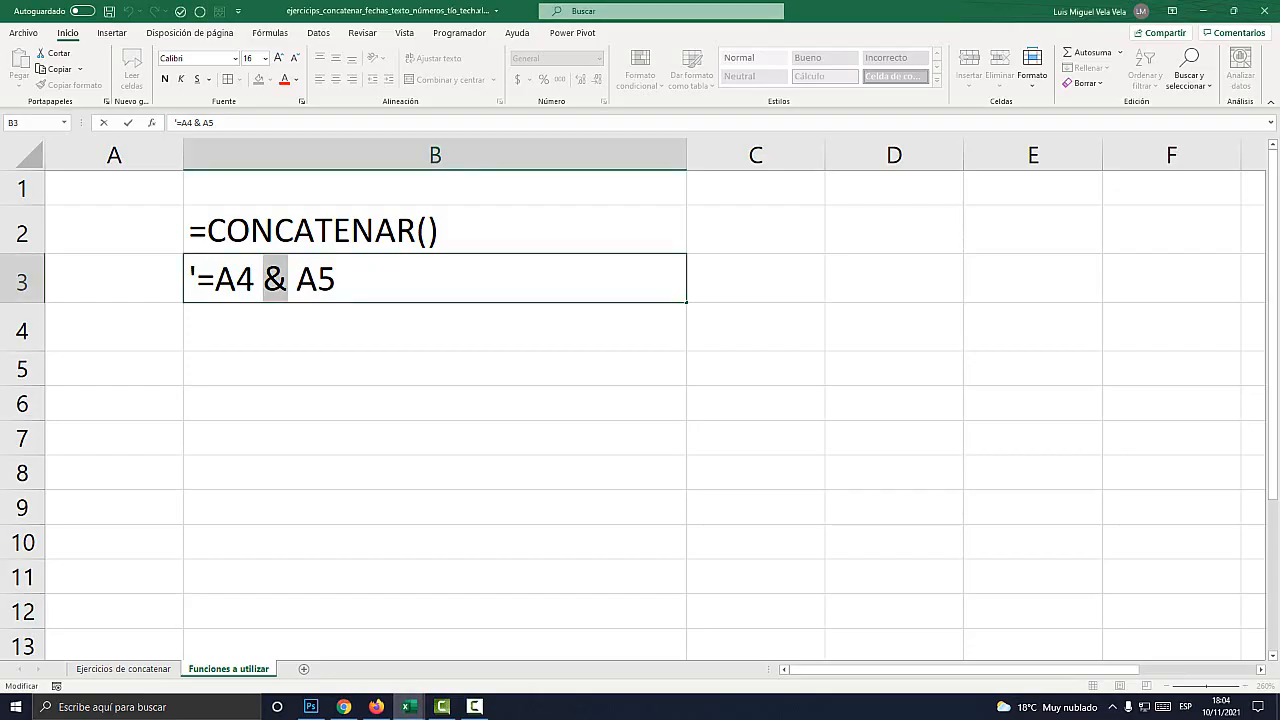
{"action": "key", "text": "Return"}
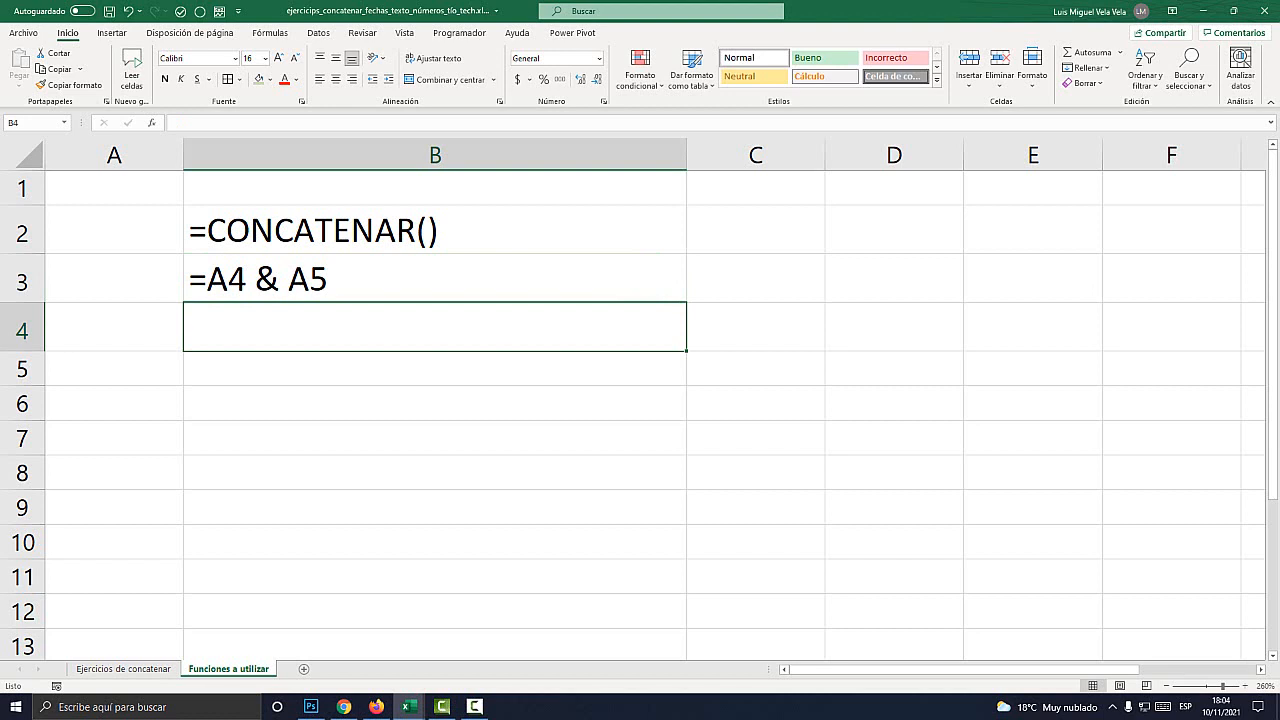
{"action": "type", "text": "'=TEX"}
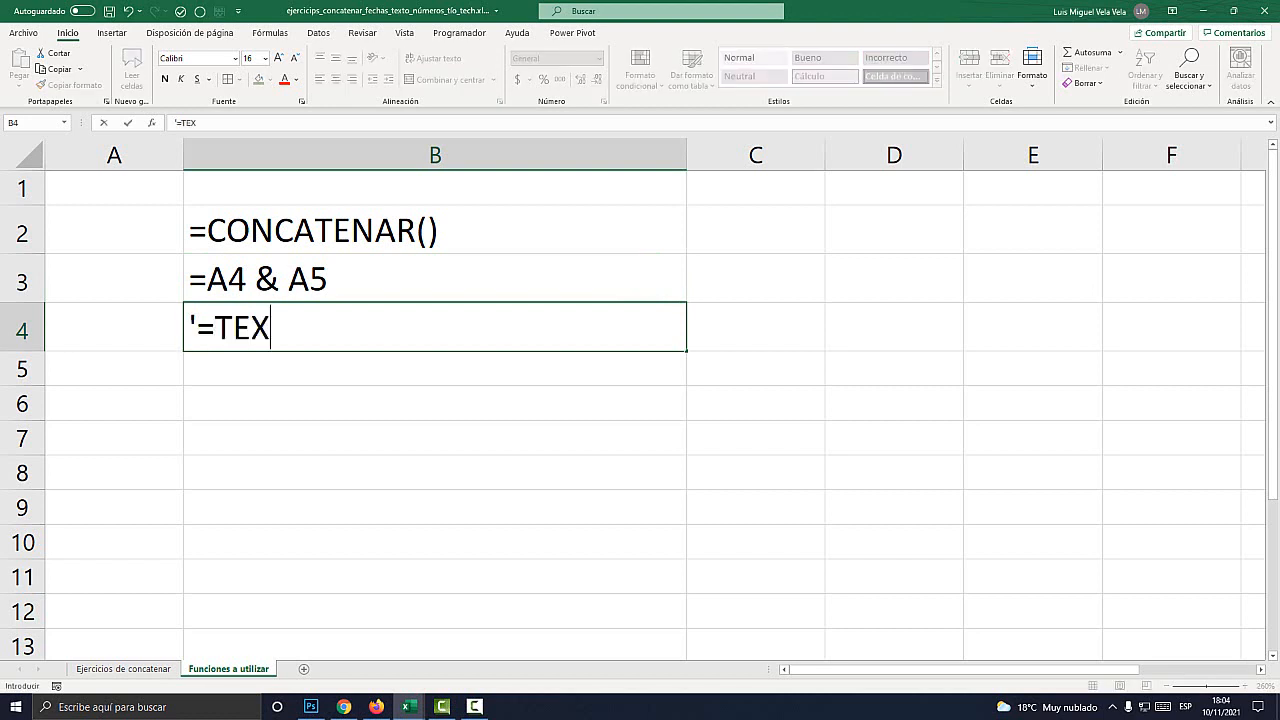
{"action": "type", "text": "TO()"}
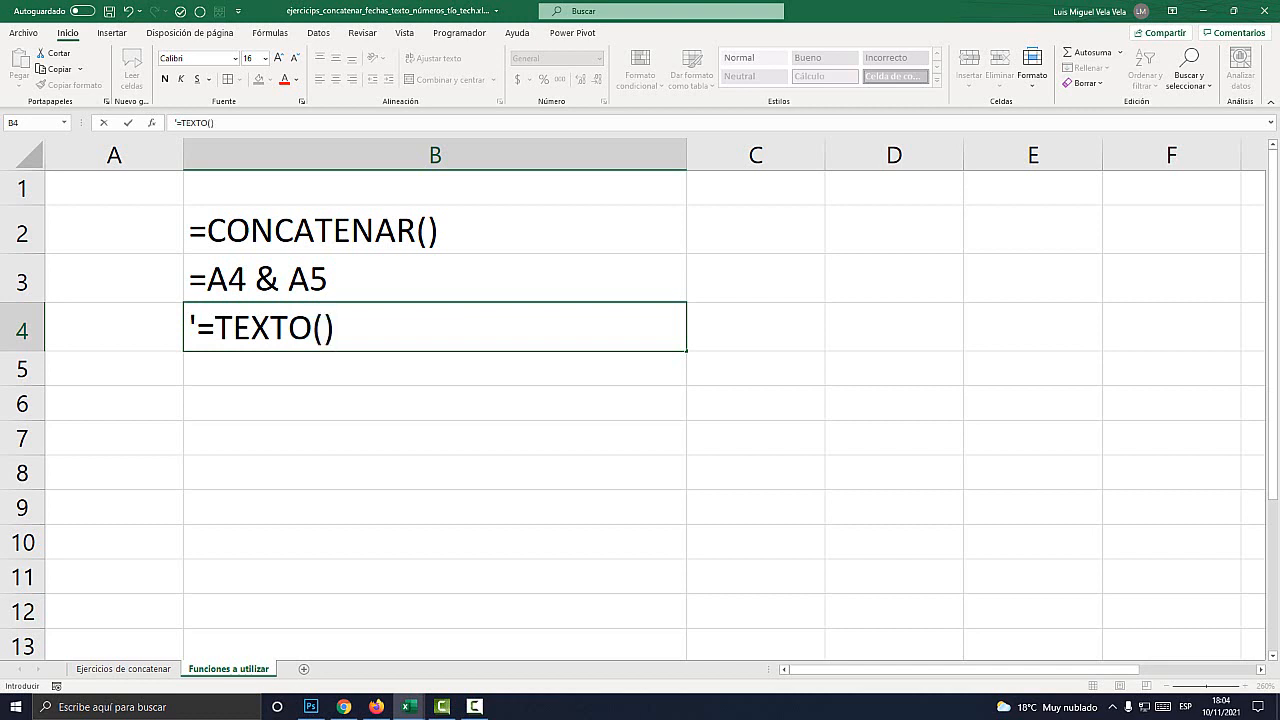
{"action": "key", "text": "Return"}
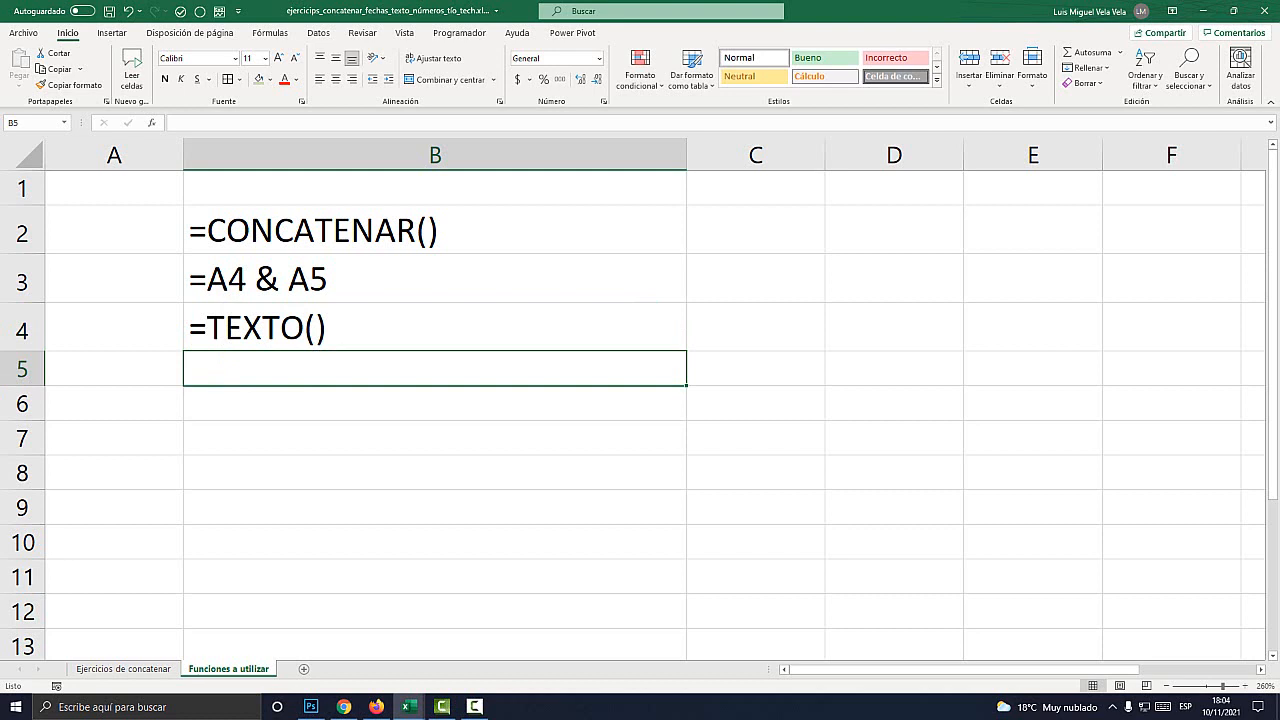
Step: Review the function list in B2:B4 and the Concatenar Fecha y Hora table on the Ejercicios de concatenar sheet
{"action": "left_click_drag", "start_coordinate": [420, 231], "coordinate": [420, 332]}
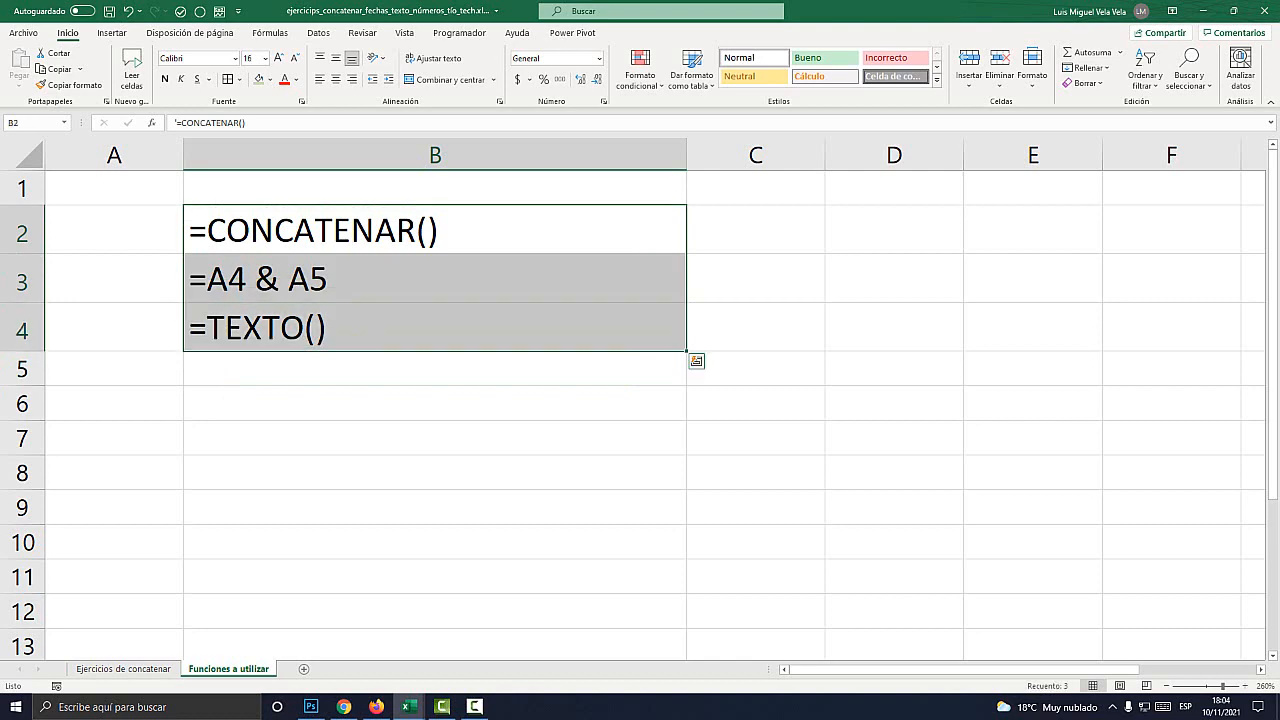
{"action": "left_click", "coordinate": [123, 669]}
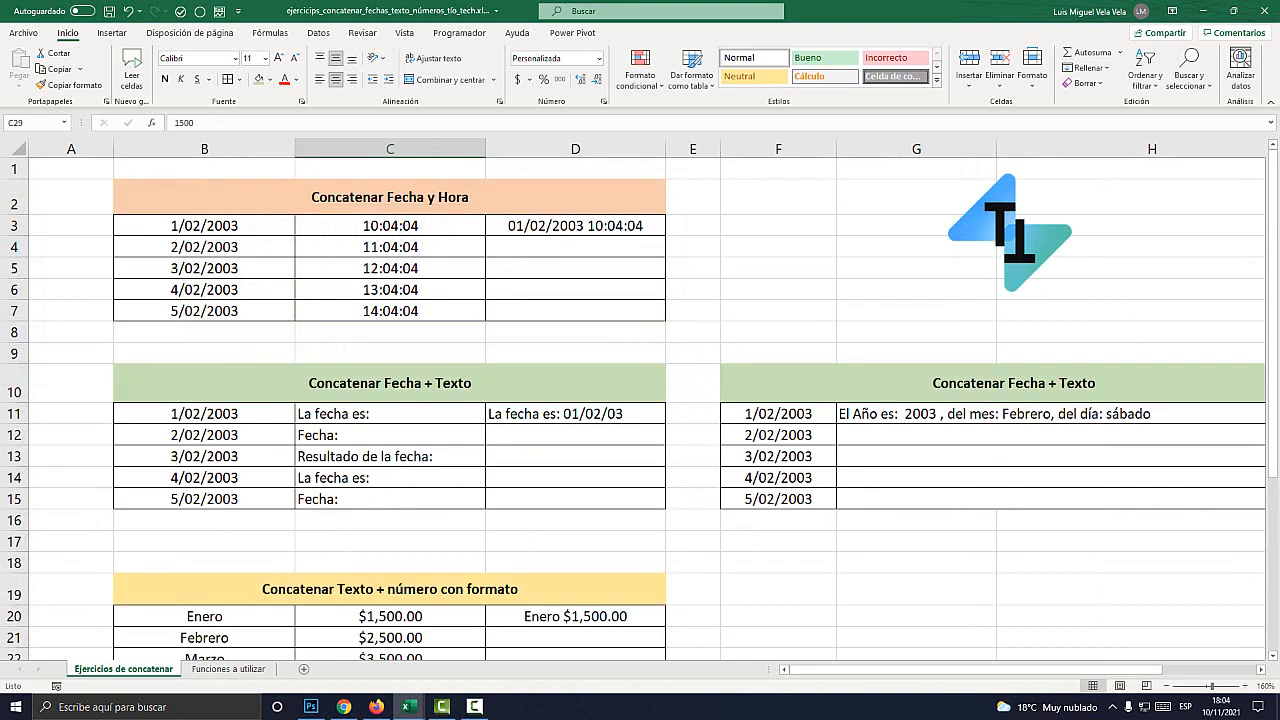
{"action": "left_click", "coordinate": [575, 247]}
{"action": "left_click_drag", "start_coordinate": [204, 226], "coordinate": [575, 311]}
{"action": "left_click", "coordinate": [390, 268]}
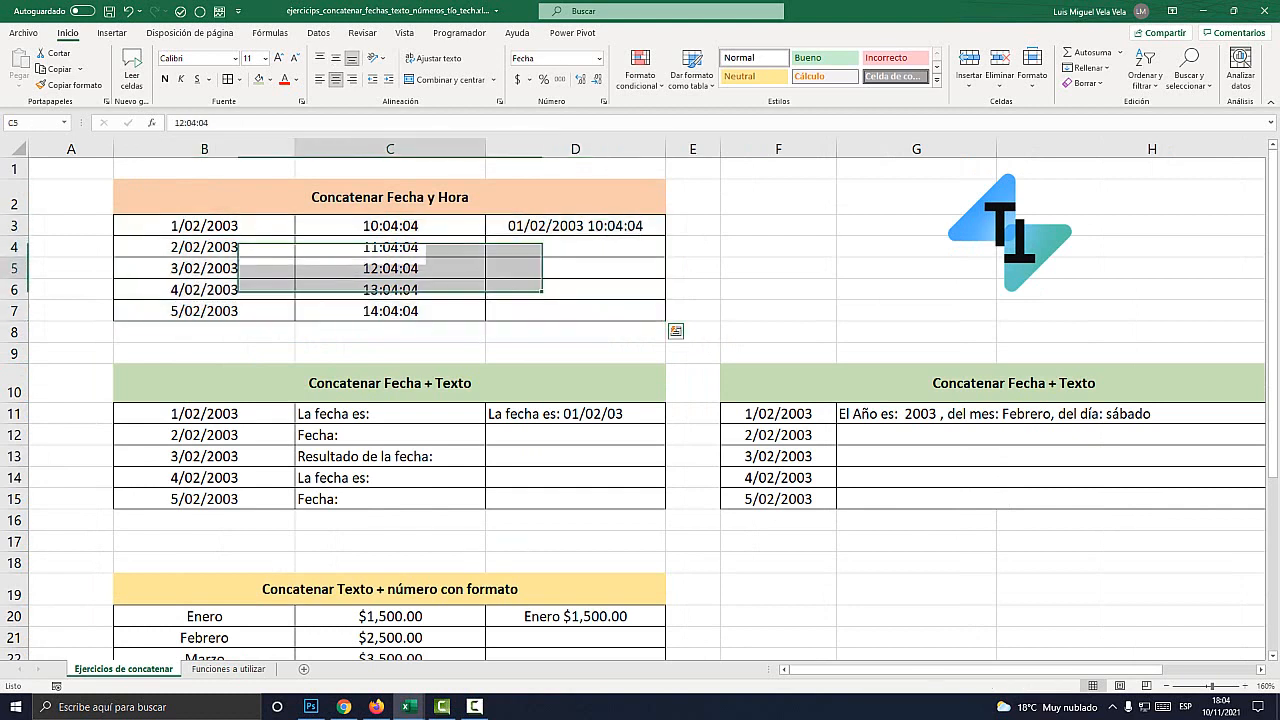
{"action": "left_click", "coordinate": [390, 197]}
Step: Clear the example formula from cell D3 of the Concatenar Fecha y Hora table
{"action": "left_click", "coordinate": [575, 226]}
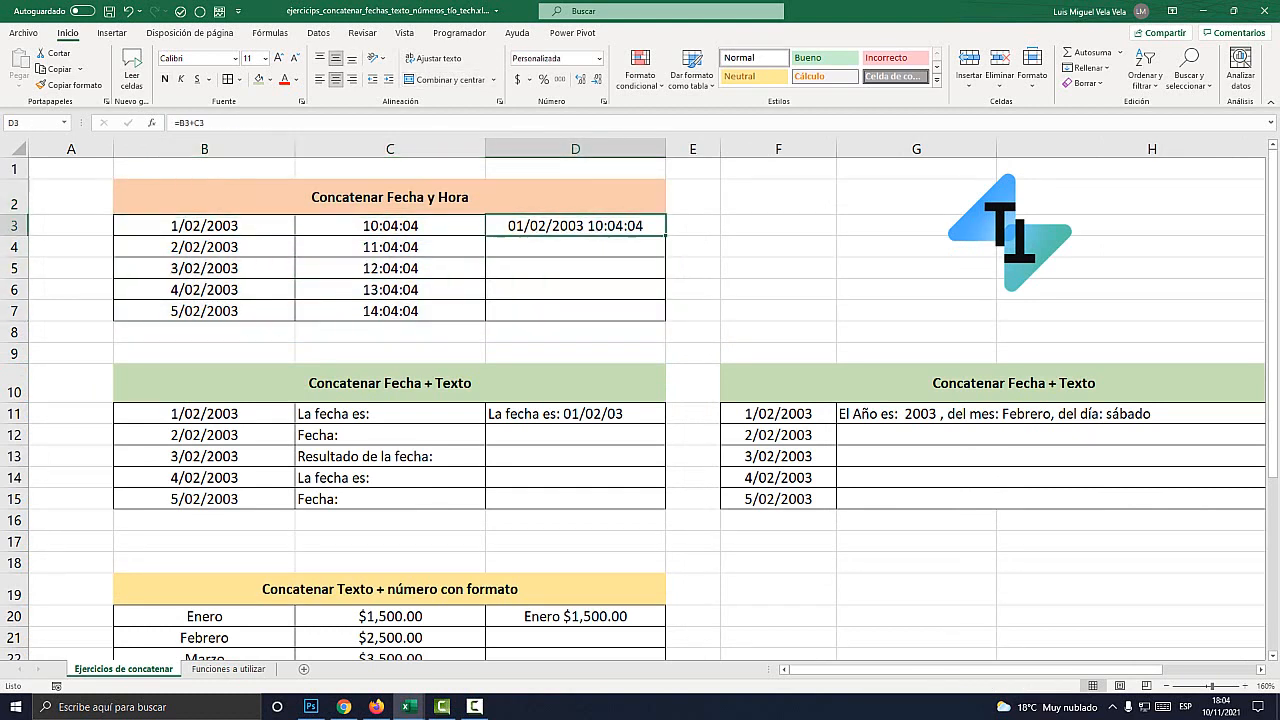
{"action": "left_click", "coordinate": [575, 247]}
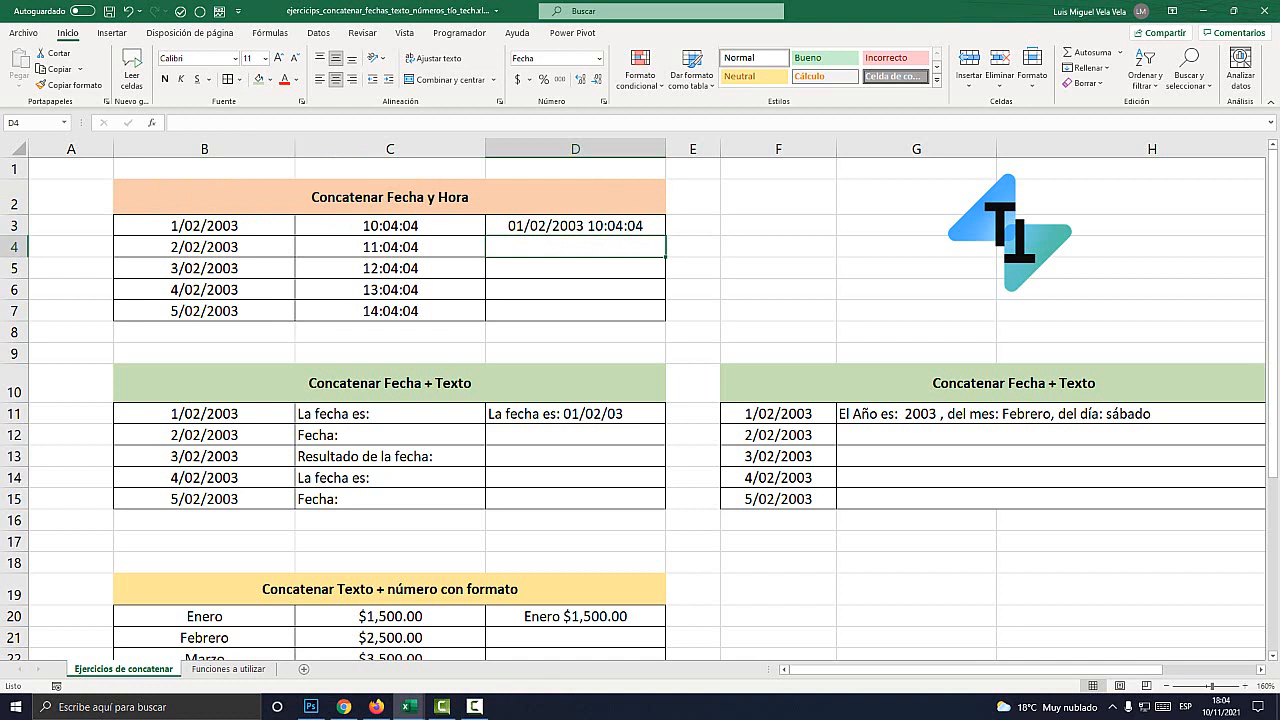
{"action": "key", "text": "Up"}
{"action": "key", "text": "Delete"}
{"action": "key", "text": "Down"}
{"action": "key", "text": "Up"}
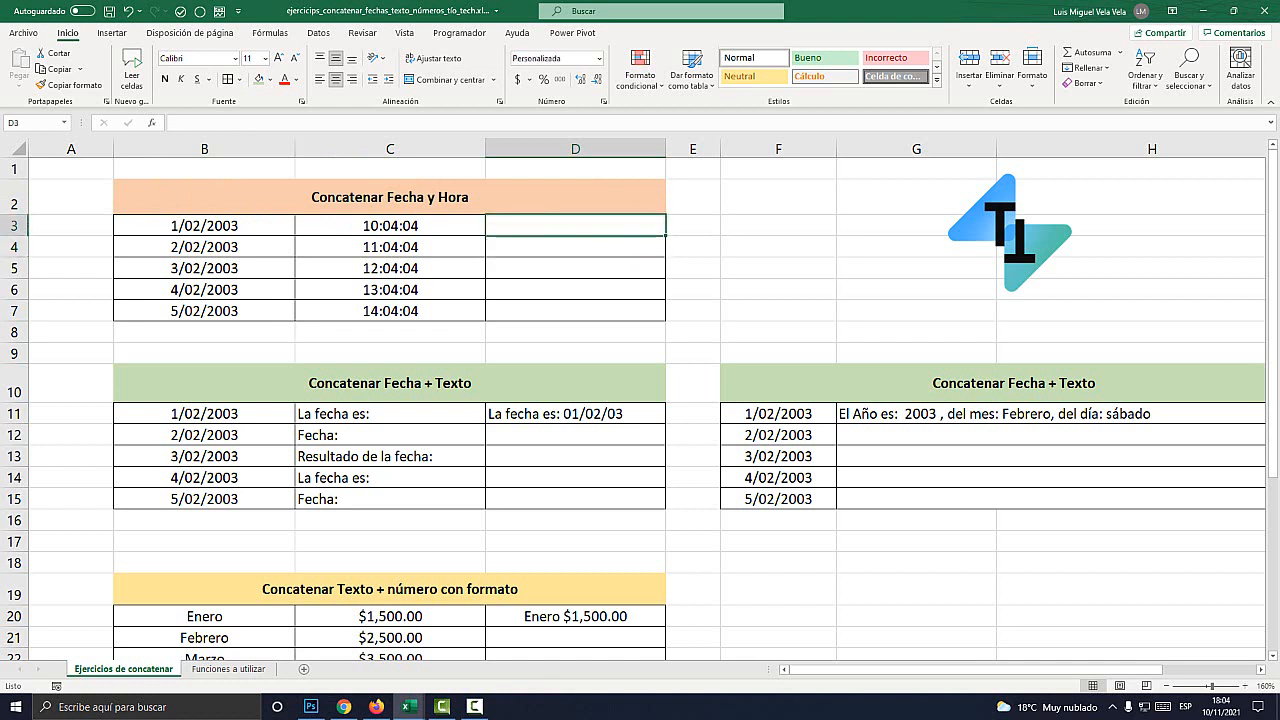
Step: Try to join the date and time in cell D3 with the formula =CONCATENAR(B3;C3)
{"action": "type", "text": "="}
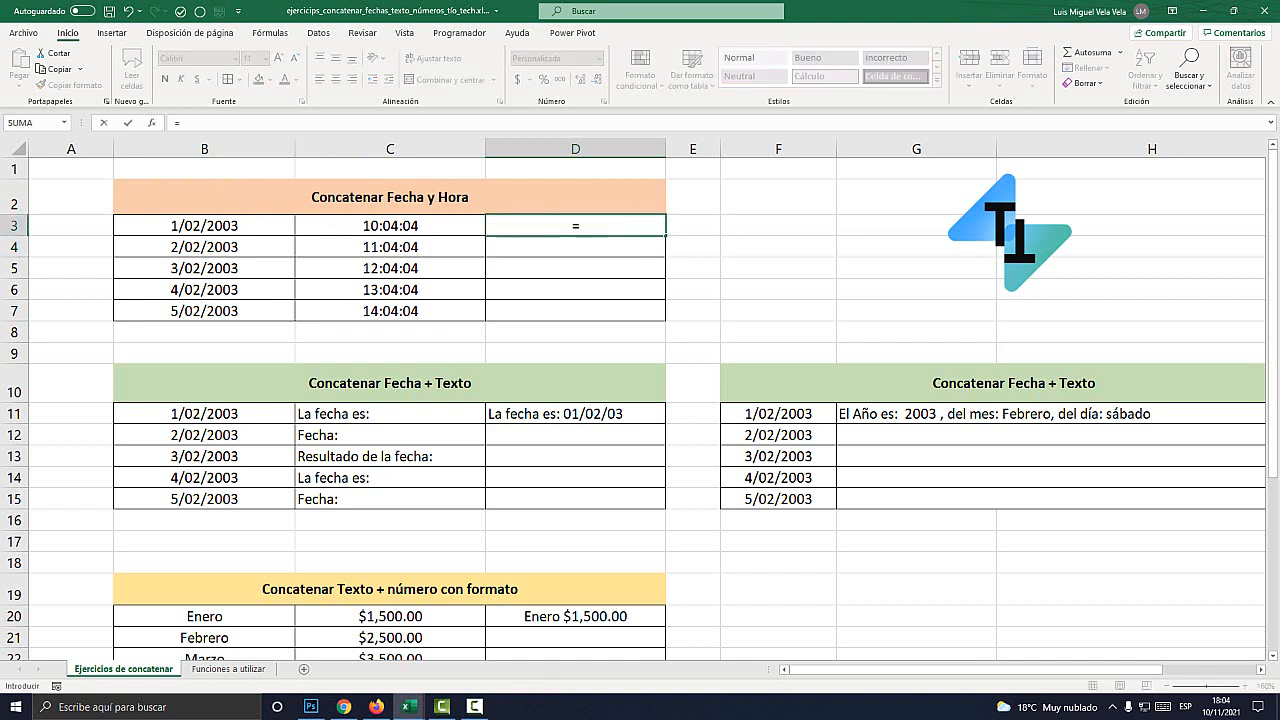
{"action": "type", "text": "conca"}
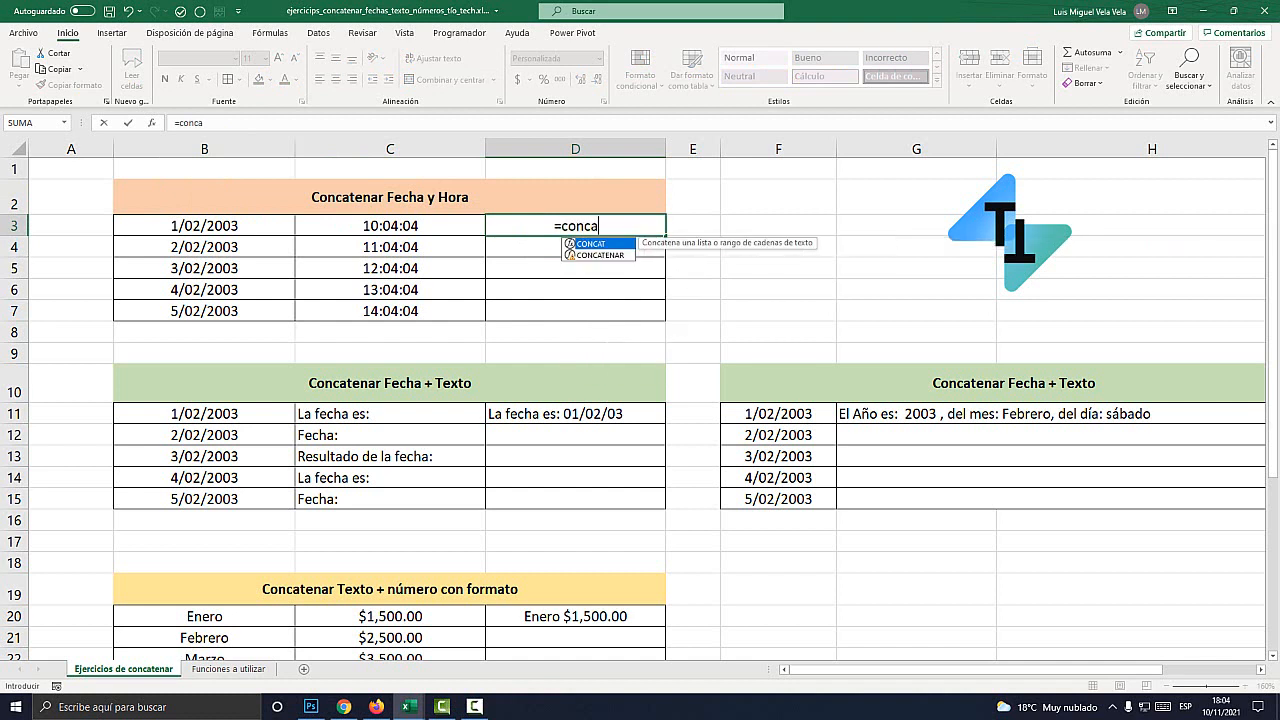
{"action": "key", "text": "Down"}
{"action": "key", "text": "Tab"}
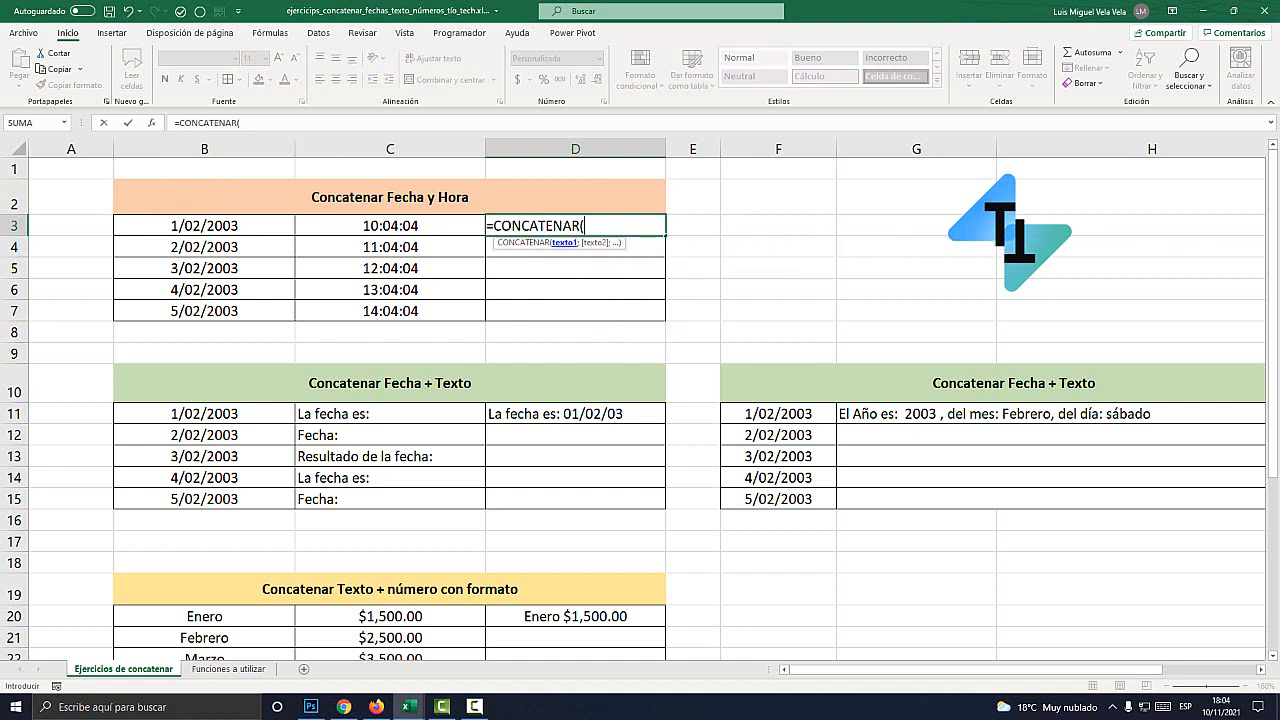
{"action": "key", "text": "super+plus"}
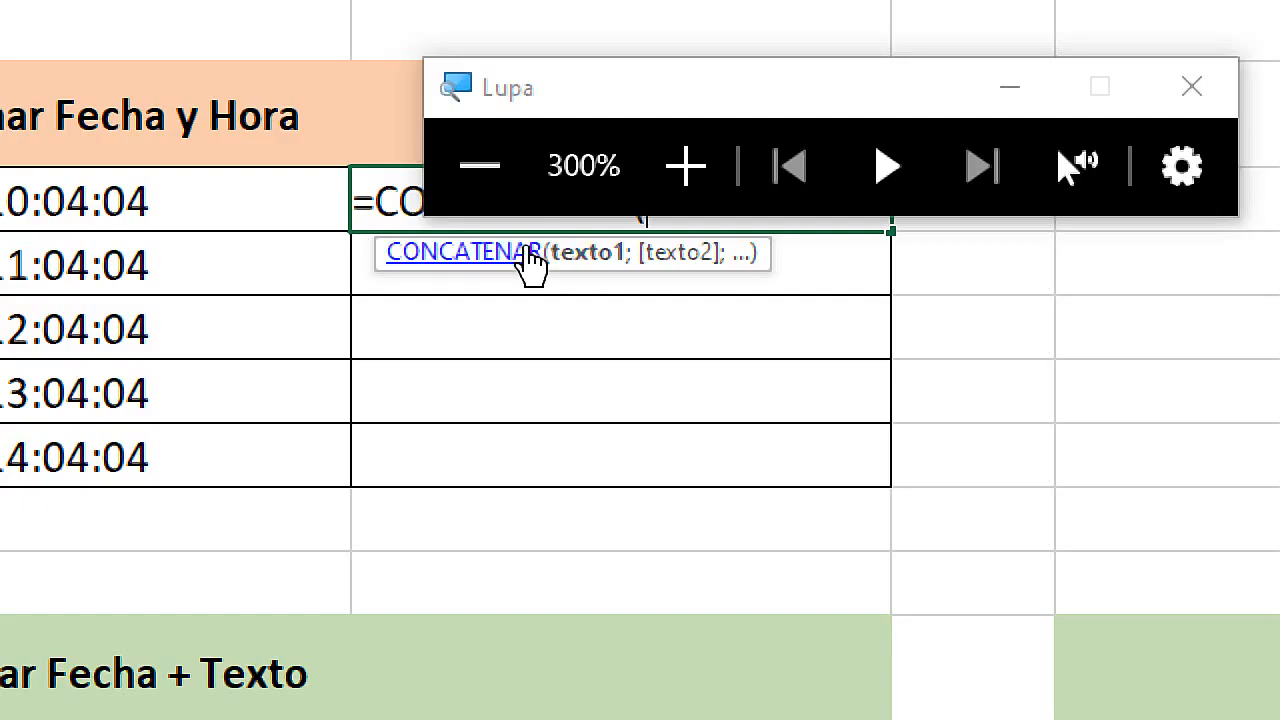
{"action": "left_click", "coordinate": [480, 166]}
{"action": "left_click_drag", "start_coordinate": [563, 145], "coordinate": [540, 518]}
{"action": "left_click", "coordinate": [886, 186]}
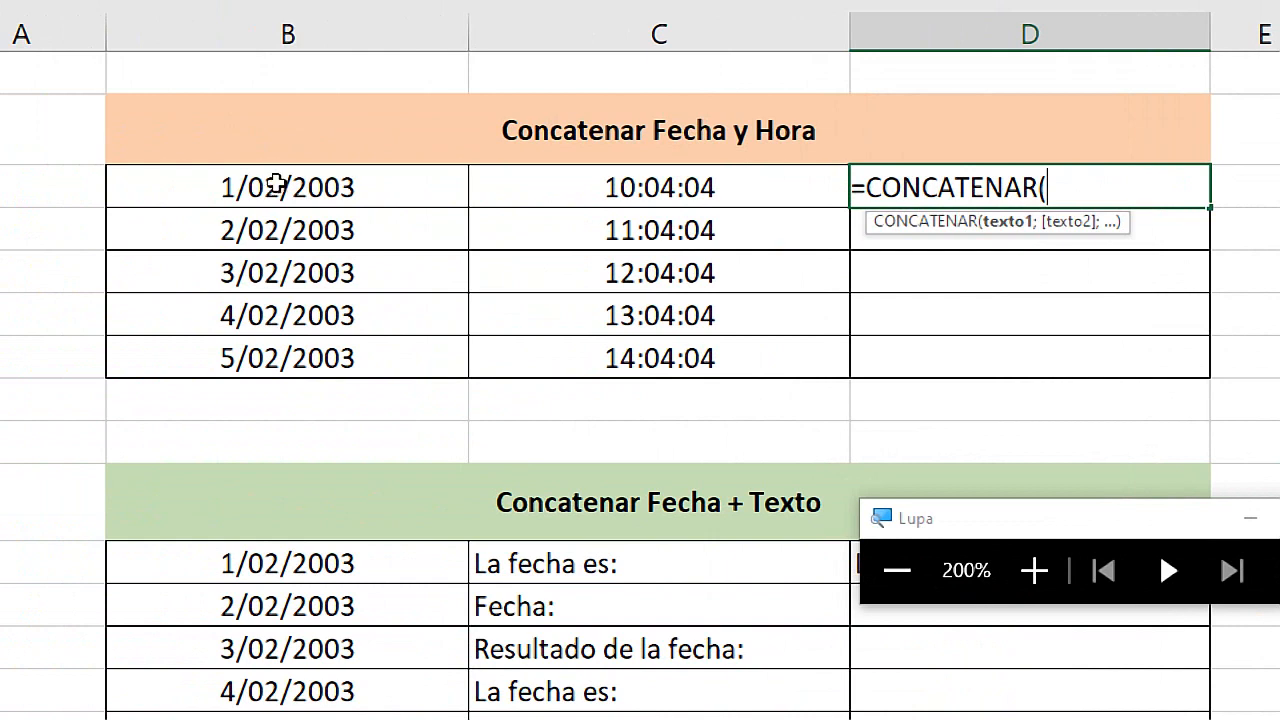
{"action": "left_click", "coordinate": [88, 186]}
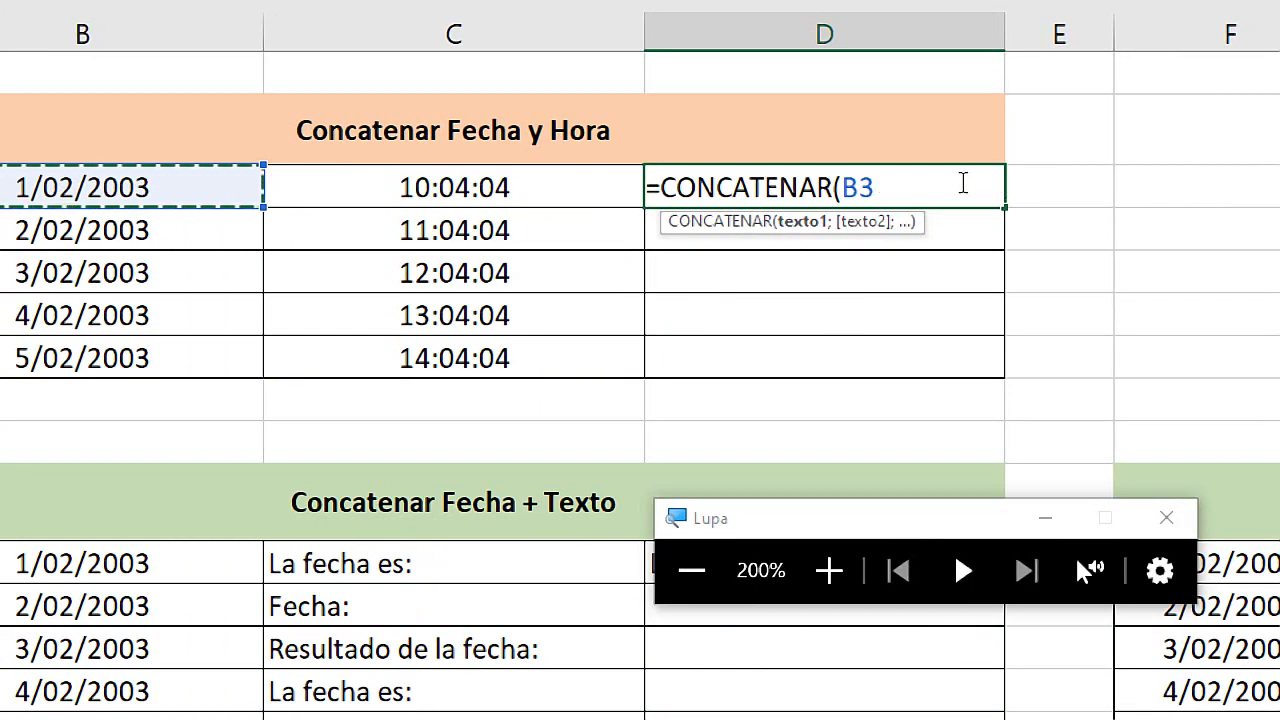
{"action": "type", "text": ";"}
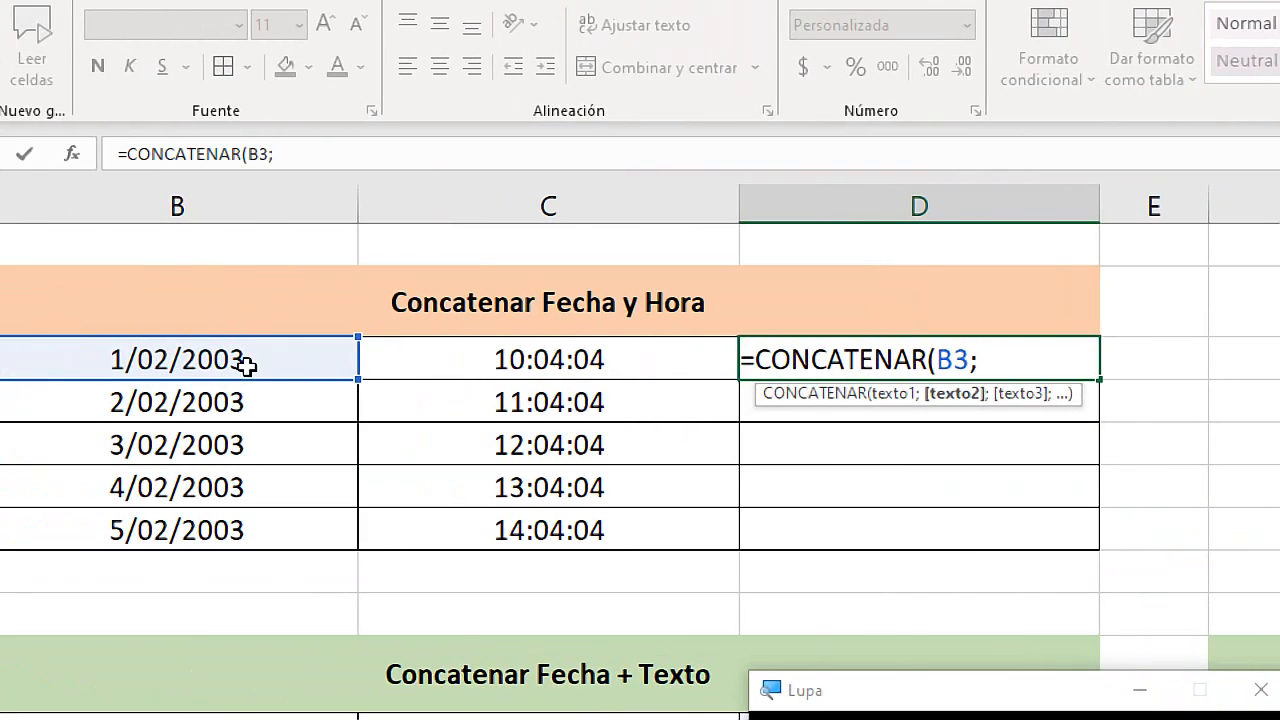
{"action": "left_click", "coordinate": [175, 333]}
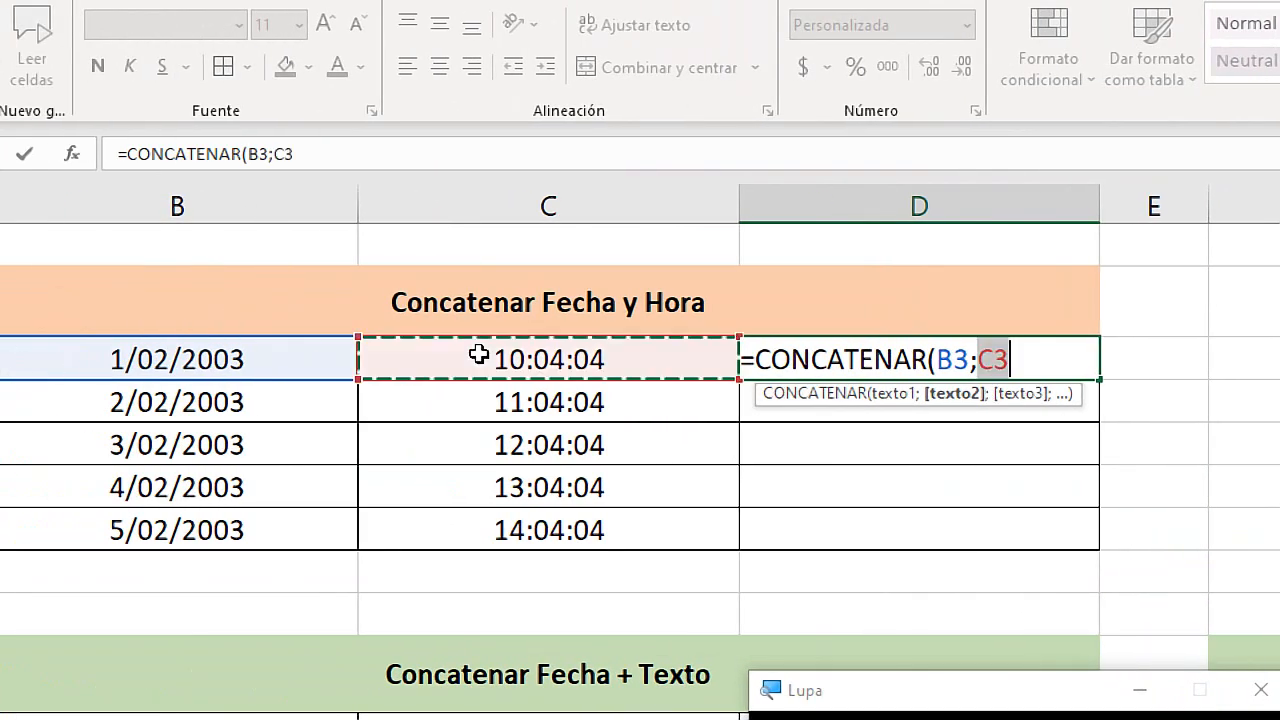
{"action": "left_click", "coordinate": [1027, 362]}
{"action": "type", "text": ")"}
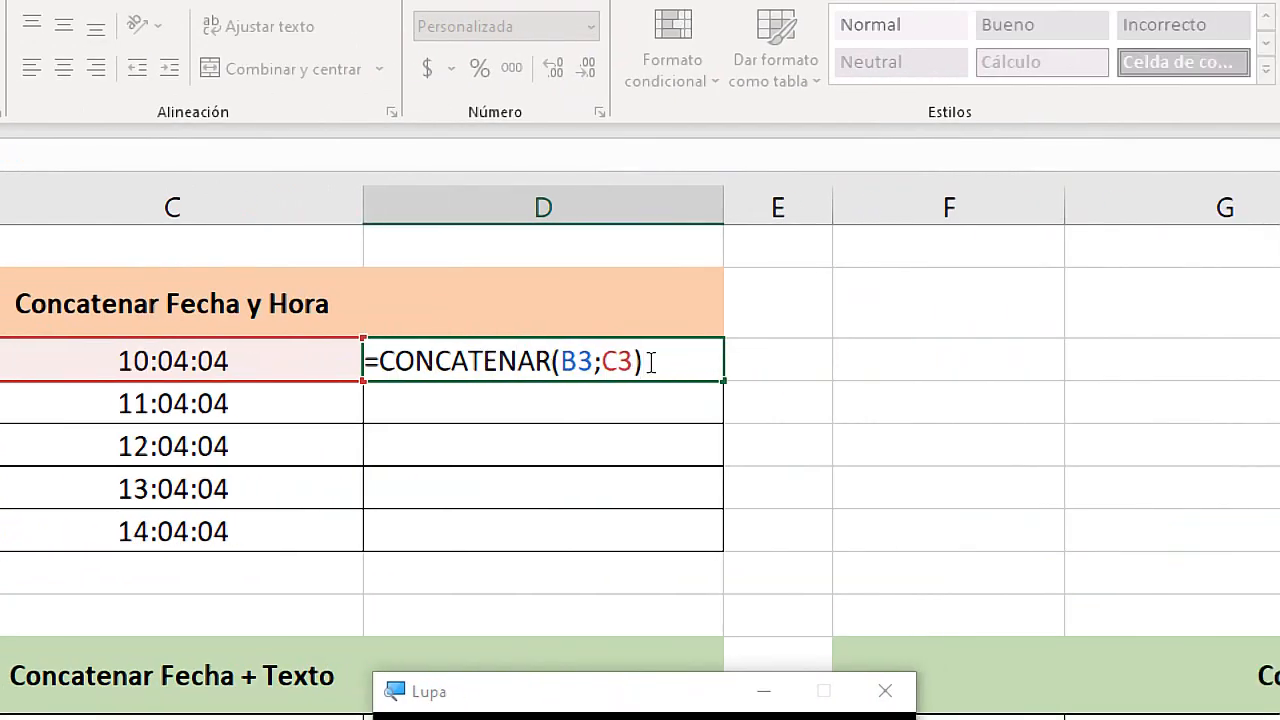
{"action": "key", "text": "Return"}
{"action": "key", "text": "super+Escape"}
{"action": "key", "text": "Up"}
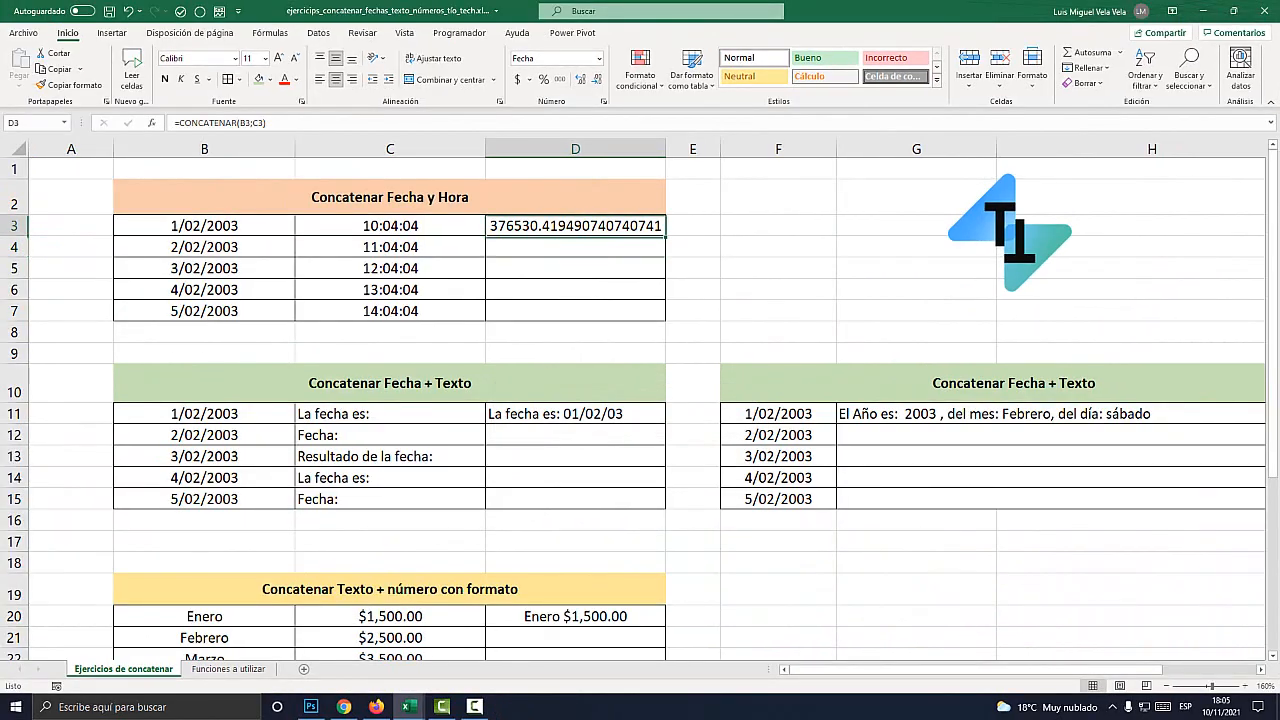
{"action": "key", "text": "shift+Up"}
{"action": "key", "text": "shift+Down"}
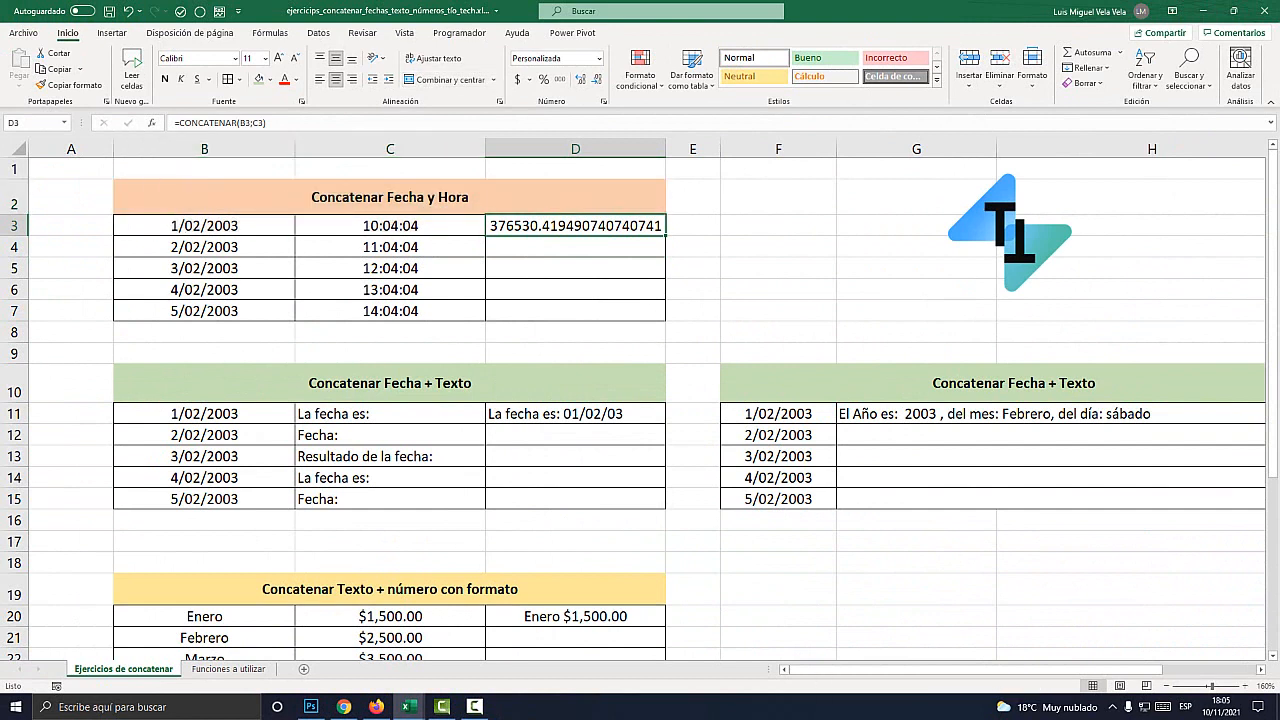
Step: Replace the CONCATENAR formula in cell D3 with =B3+C3
{"action": "key", "text": "super+plus"}
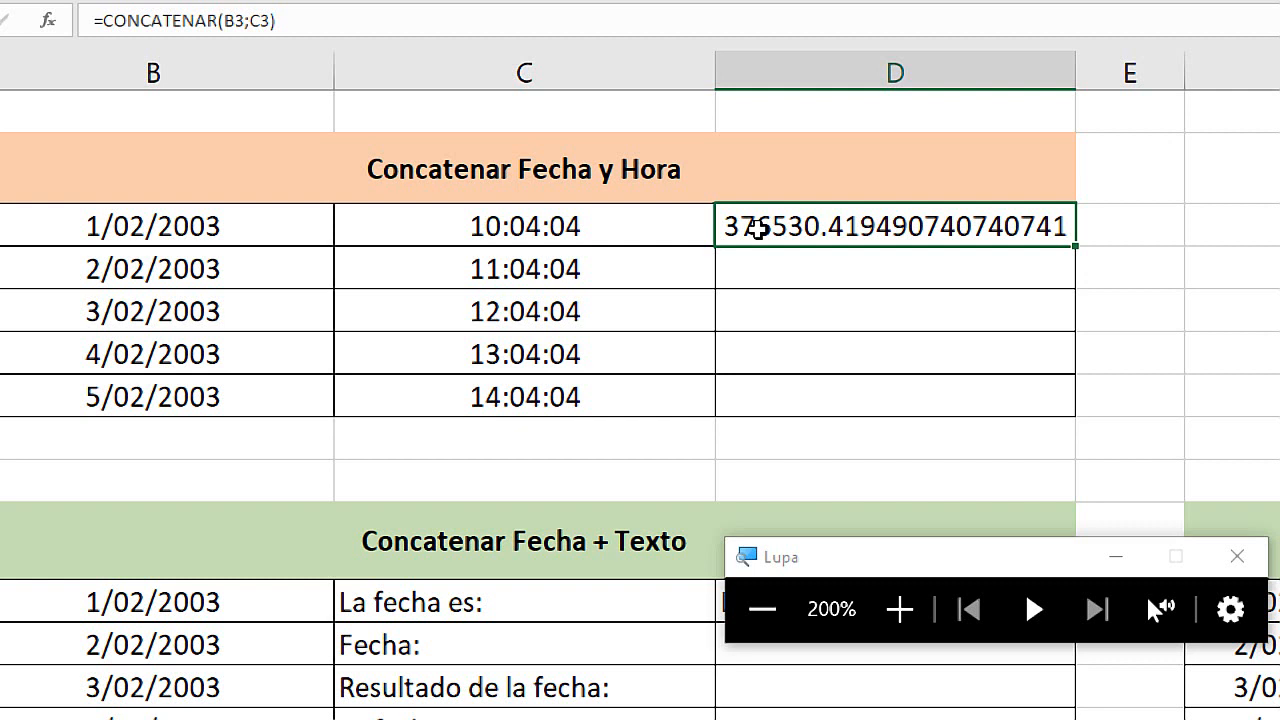
{"action": "key", "text": "Delete"}
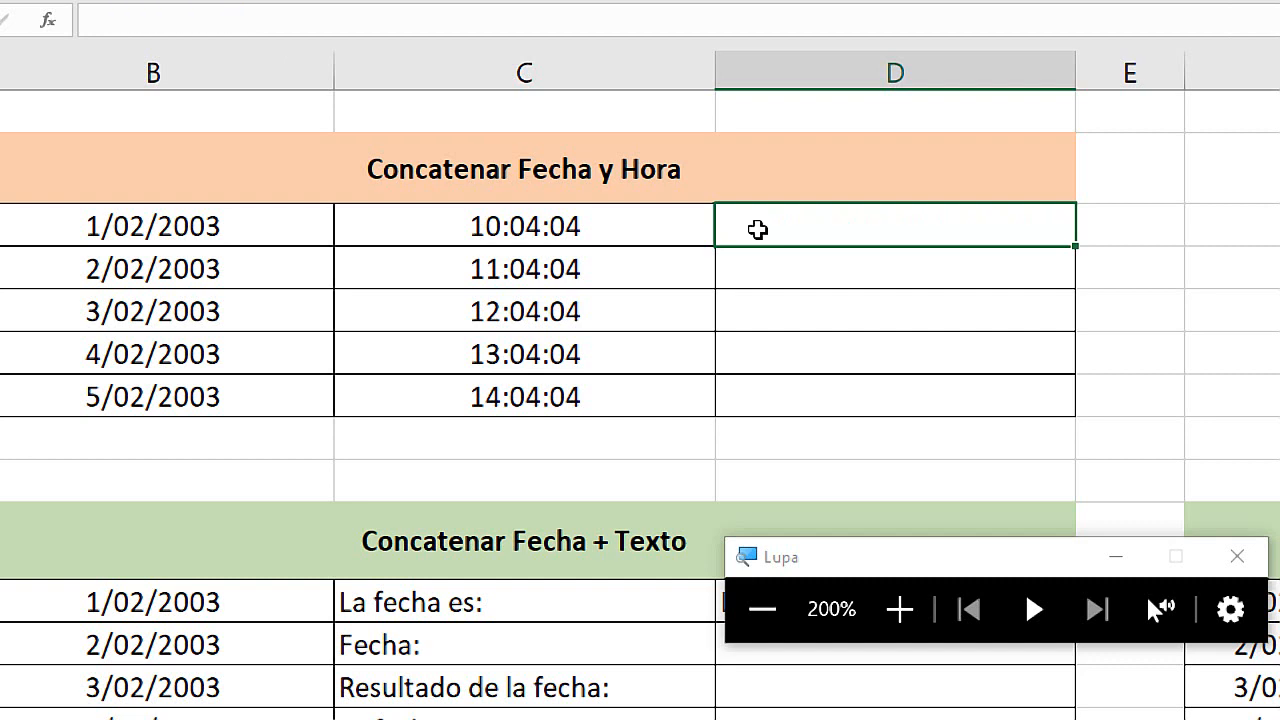
{"action": "type", "text": "="}
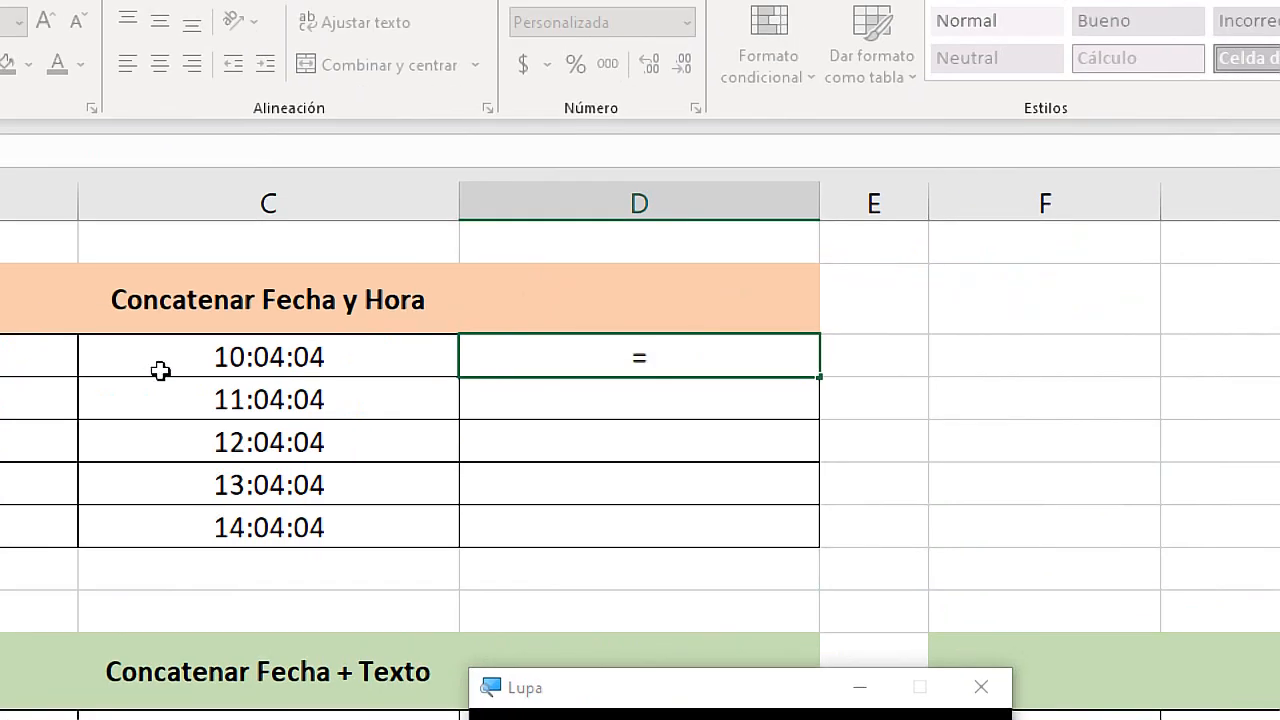
{"action": "left_click", "coordinate": [302, 358]}
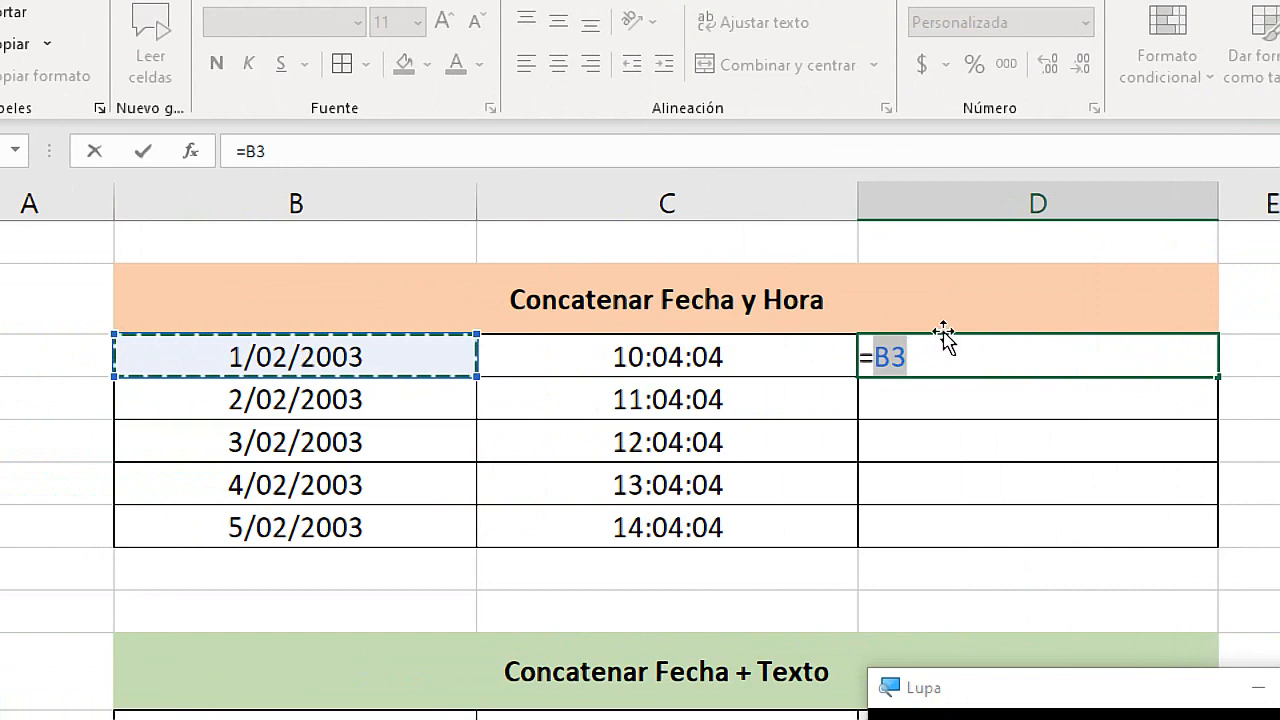
{"action": "type", "text": "+"}
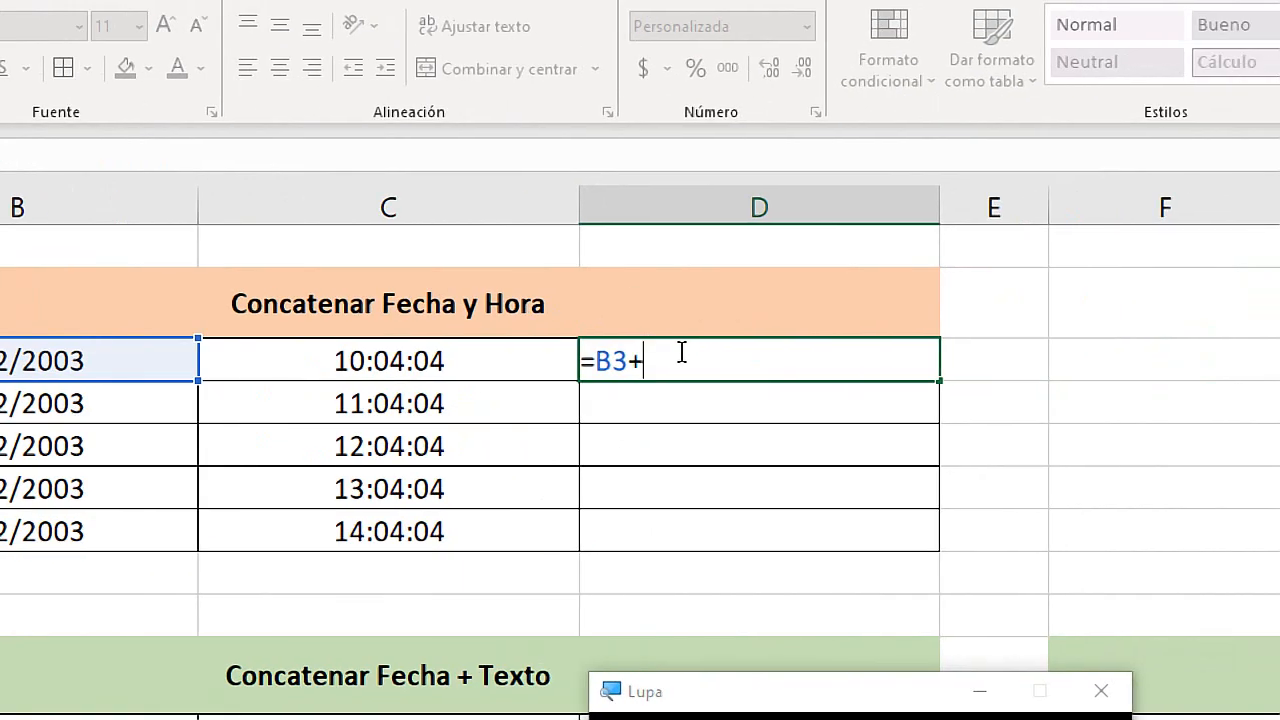
{"action": "left_click", "coordinate": [392, 368]}
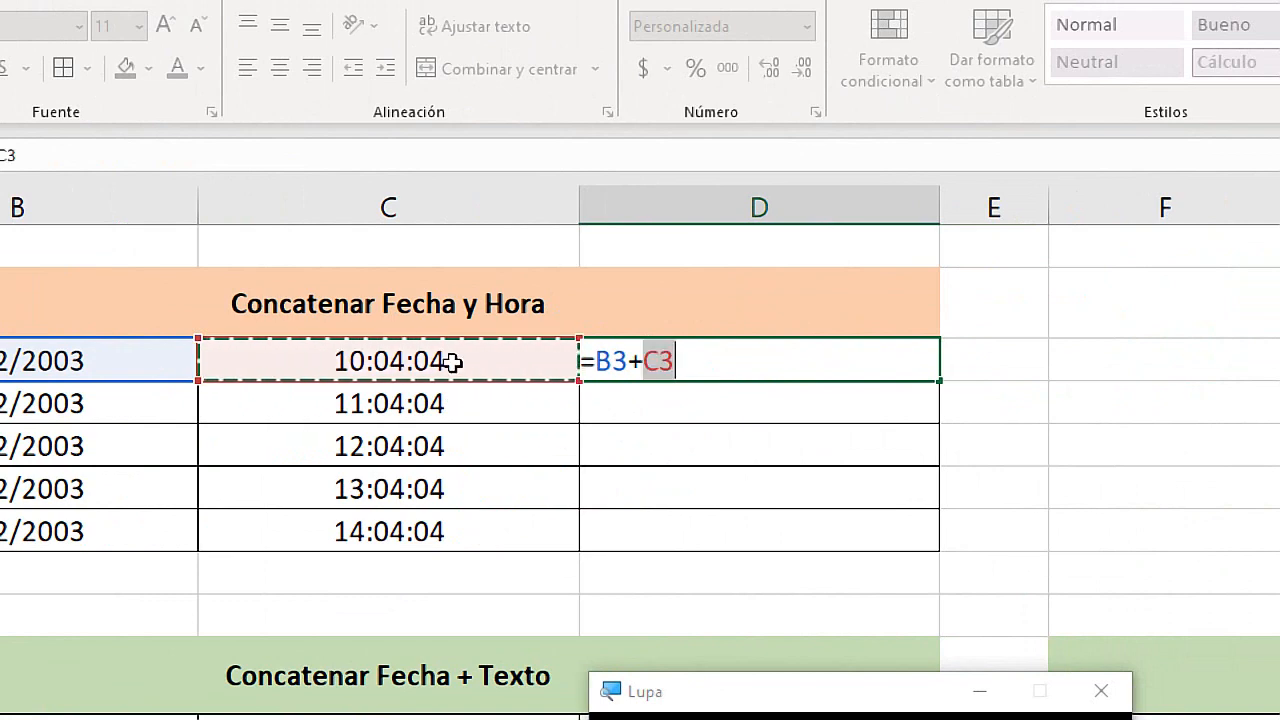
{"action": "left_click", "coordinate": [678, 356]}
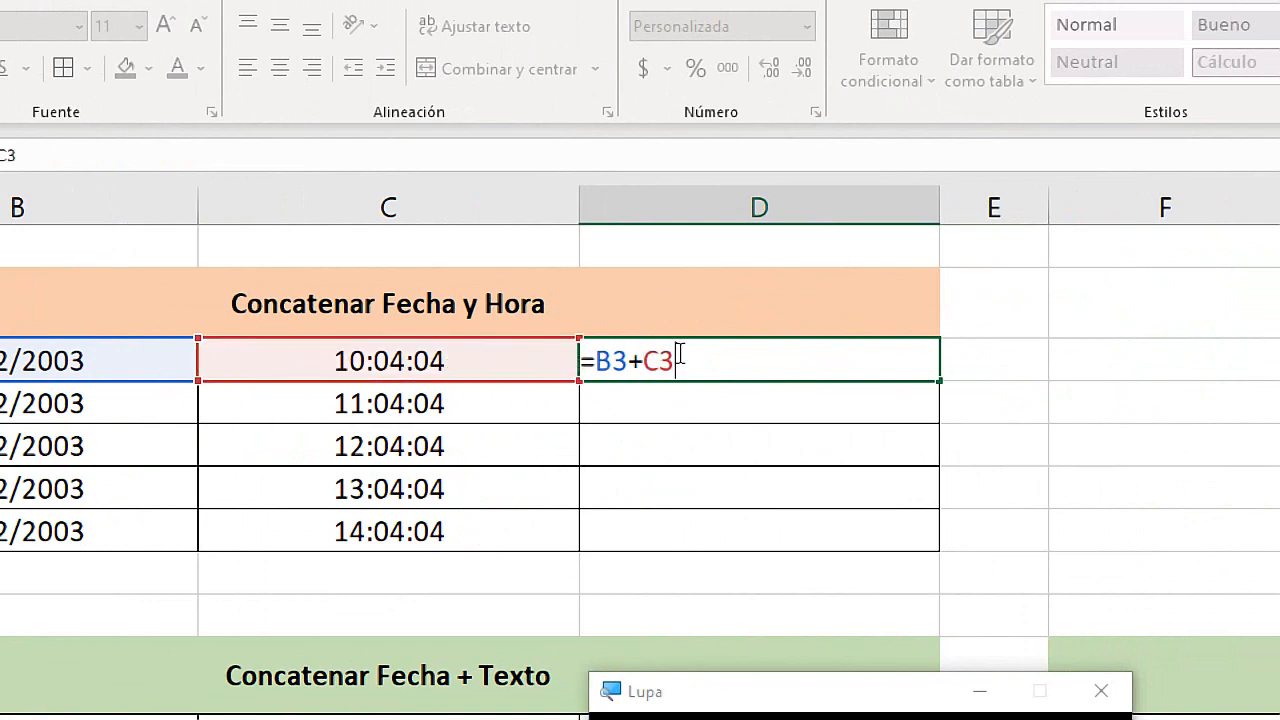
{"action": "key", "text": "Return"}
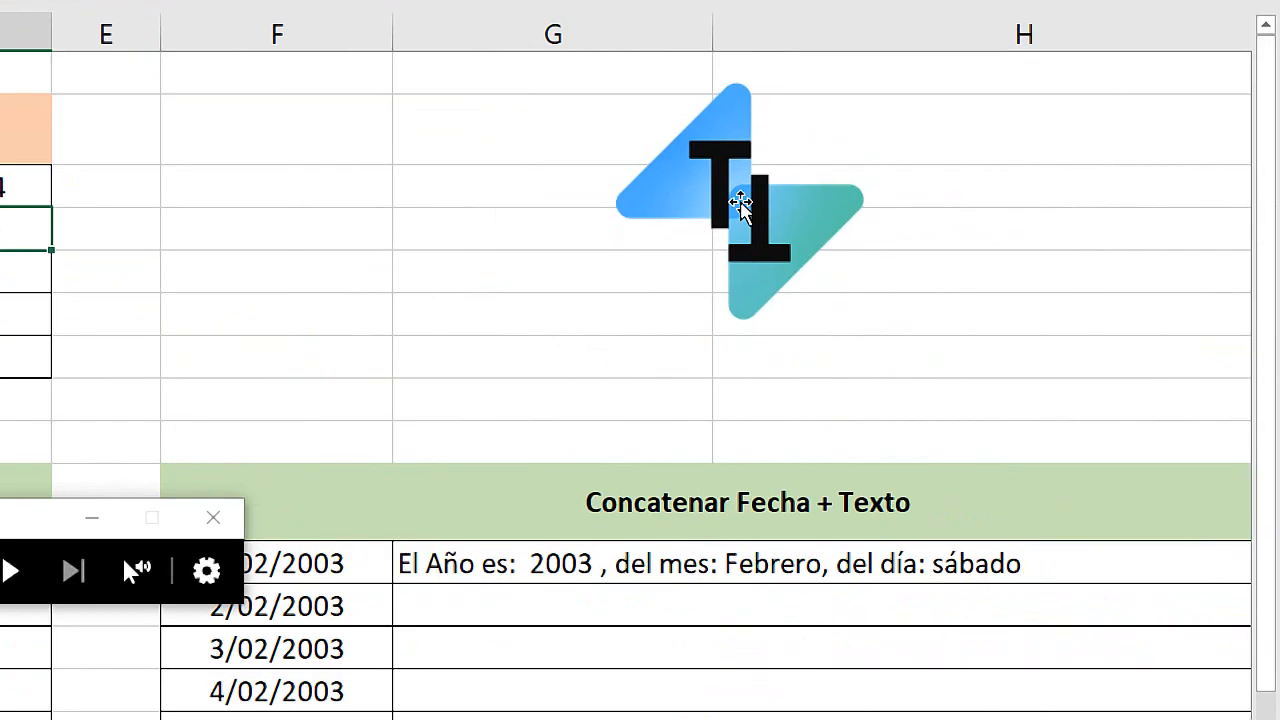
{"action": "key", "text": "super+Escape"}
{"action": "left_click", "coordinate": [575, 226]}
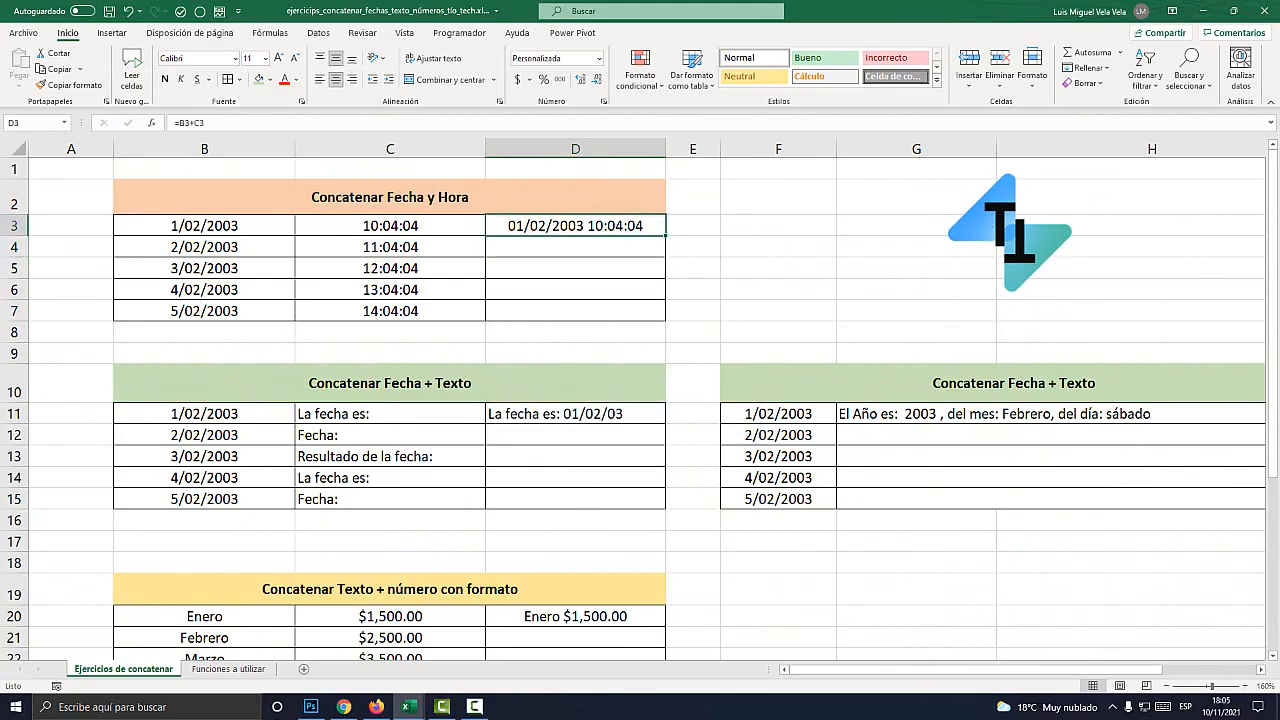
Step: Open the cell format settings of D3 to examine its custom number format
{"action": "key", "text": "super+plus"}
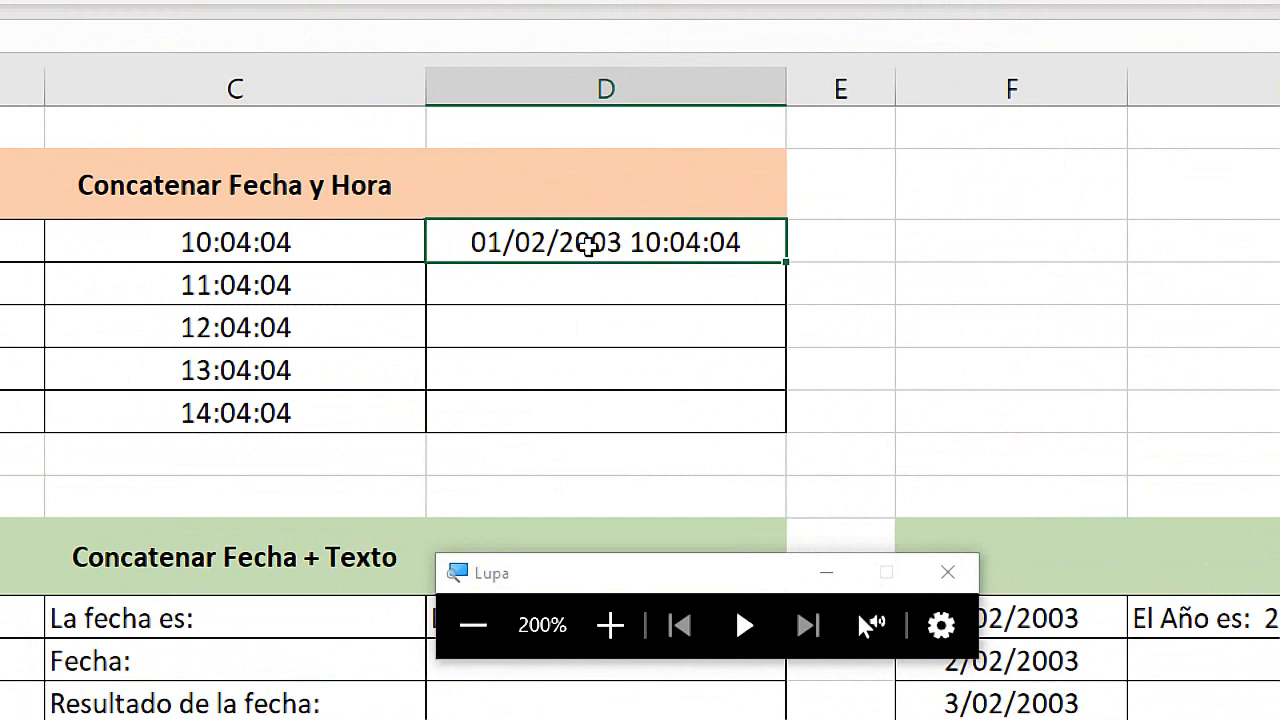
{"action": "right_click", "coordinate": [578, 246]}
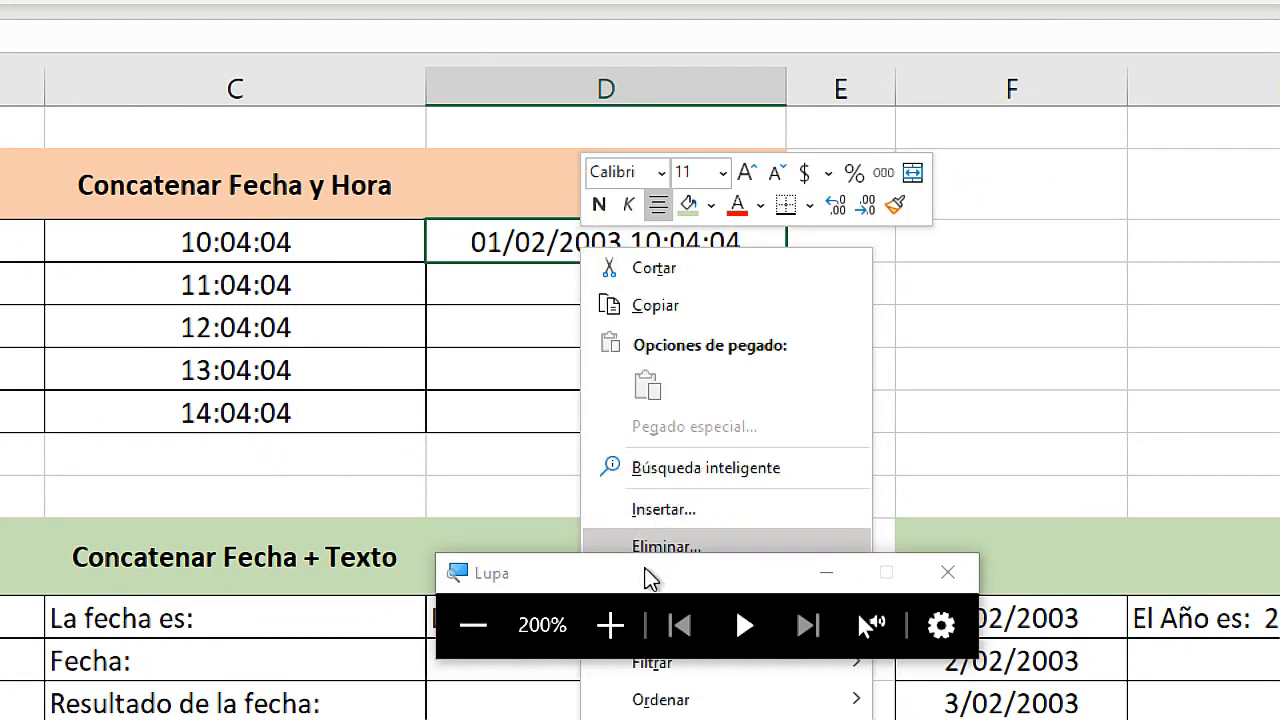
{"action": "left_click_drag", "start_coordinate": [645, 577], "coordinate": [960, 548]}
{"action": "right_click", "coordinate": [500, 243]}
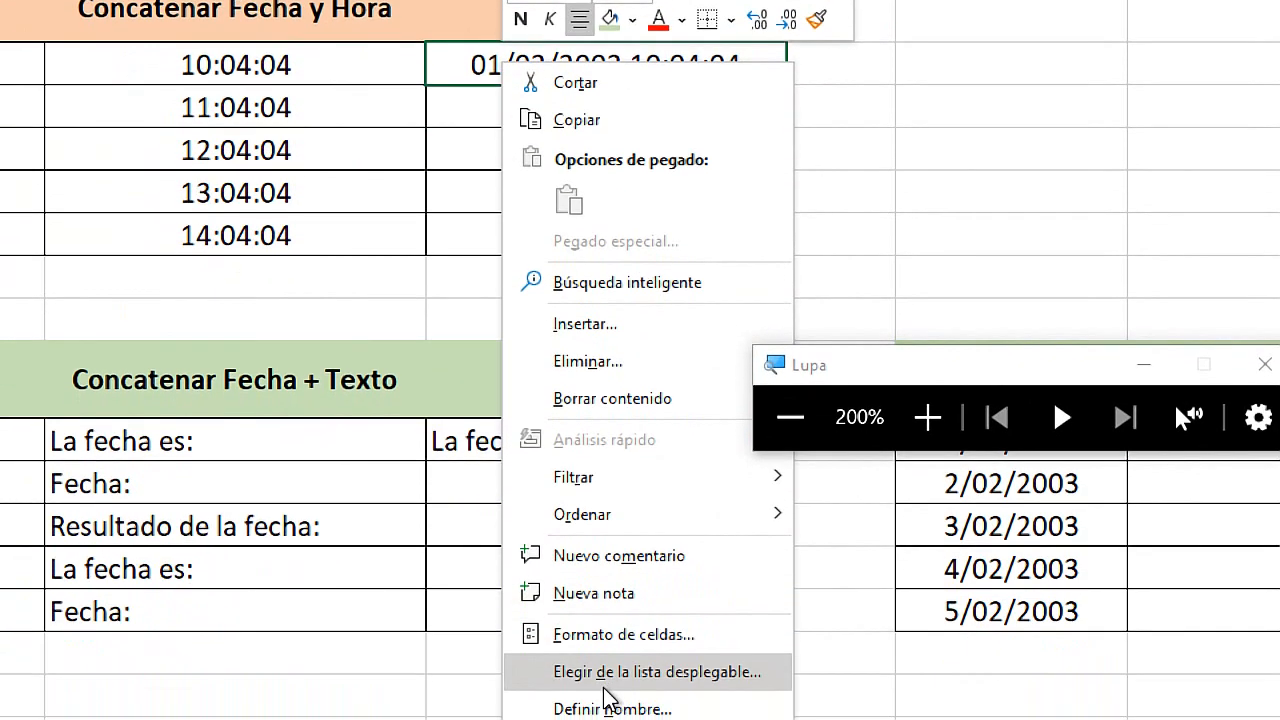
{"action": "left_click", "coordinate": [645, 635]}
{"action": "left_click_drag", "start_coordinate": [524, 345], "coordinate": [602, 223]}
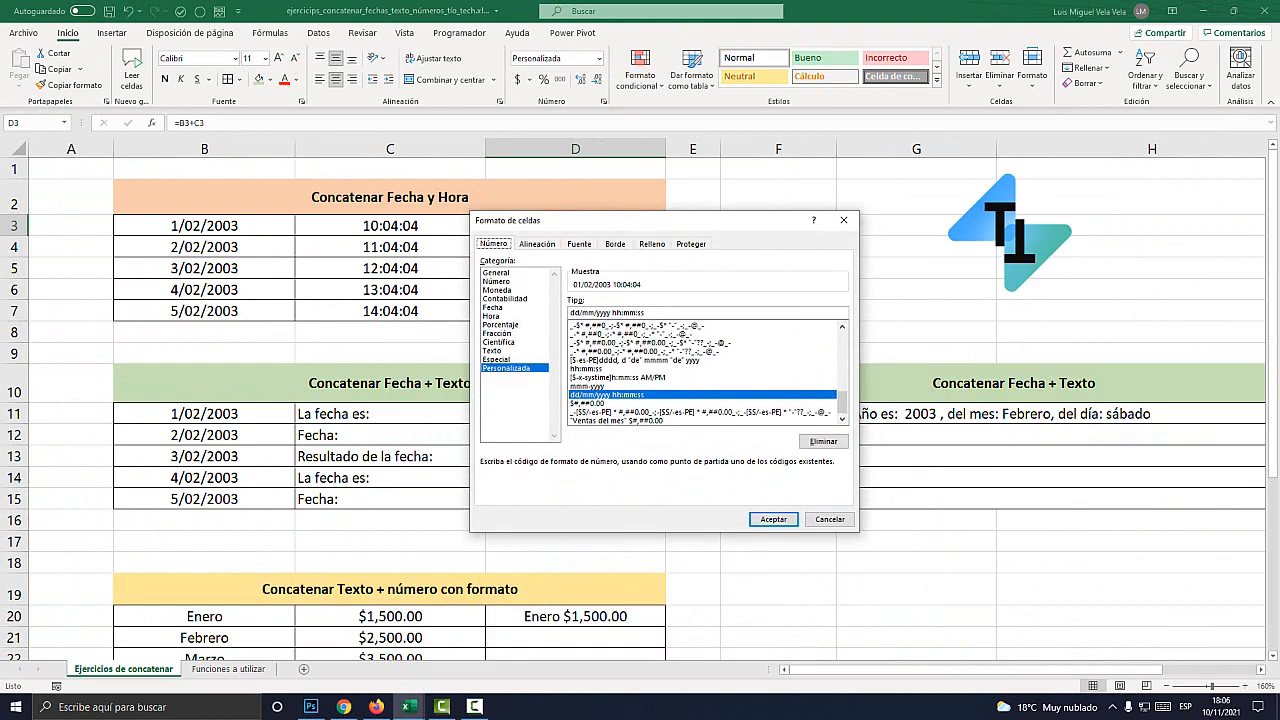
Step: Examine the day, month, year and time parts of D3's custom format code
{"action": "key", "text": "super+plus"}
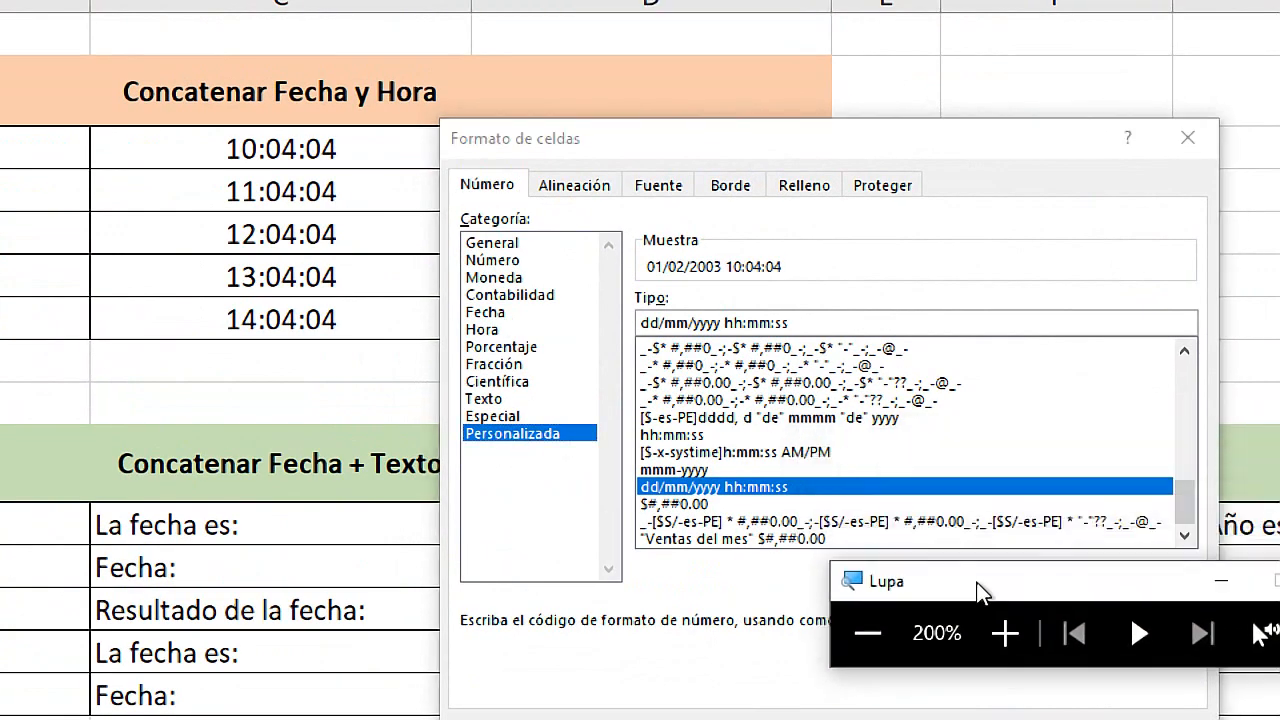
{"action": "left_click_drag", "start_coordinate": [980, 592], "coordinate": [994, 666]}
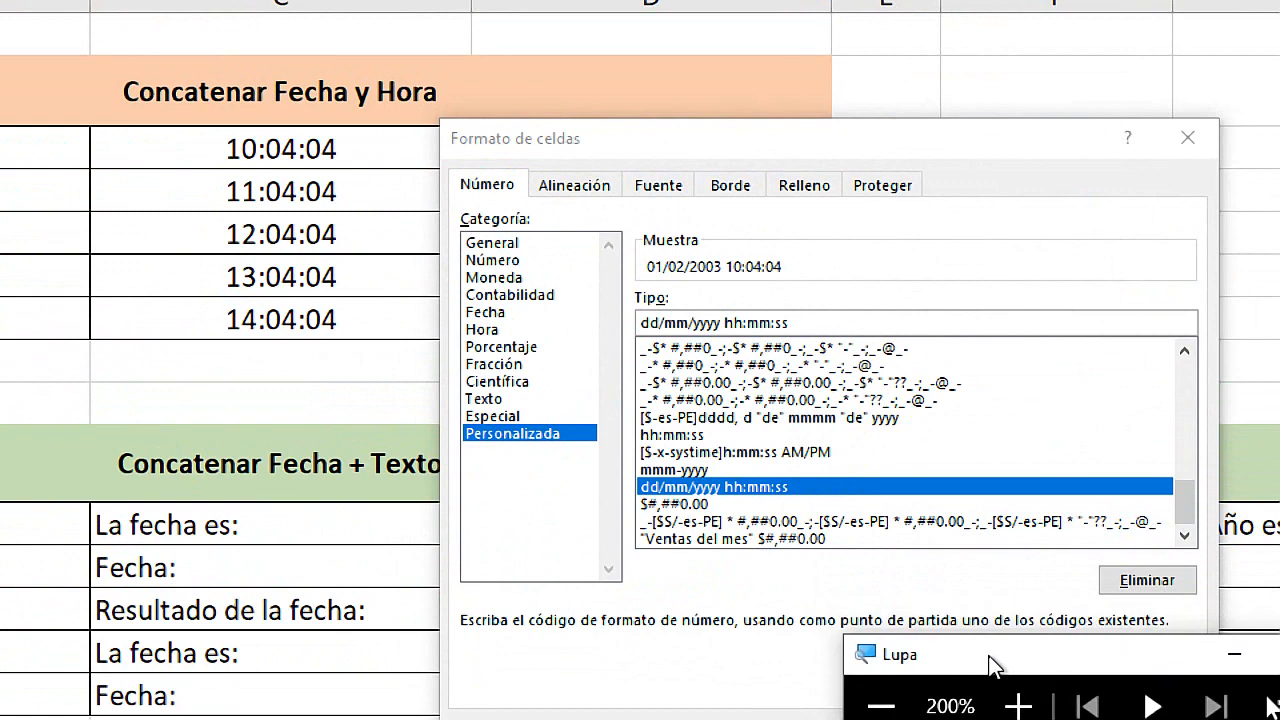
{"action": "double_click", "coordinate": [724, 328]}
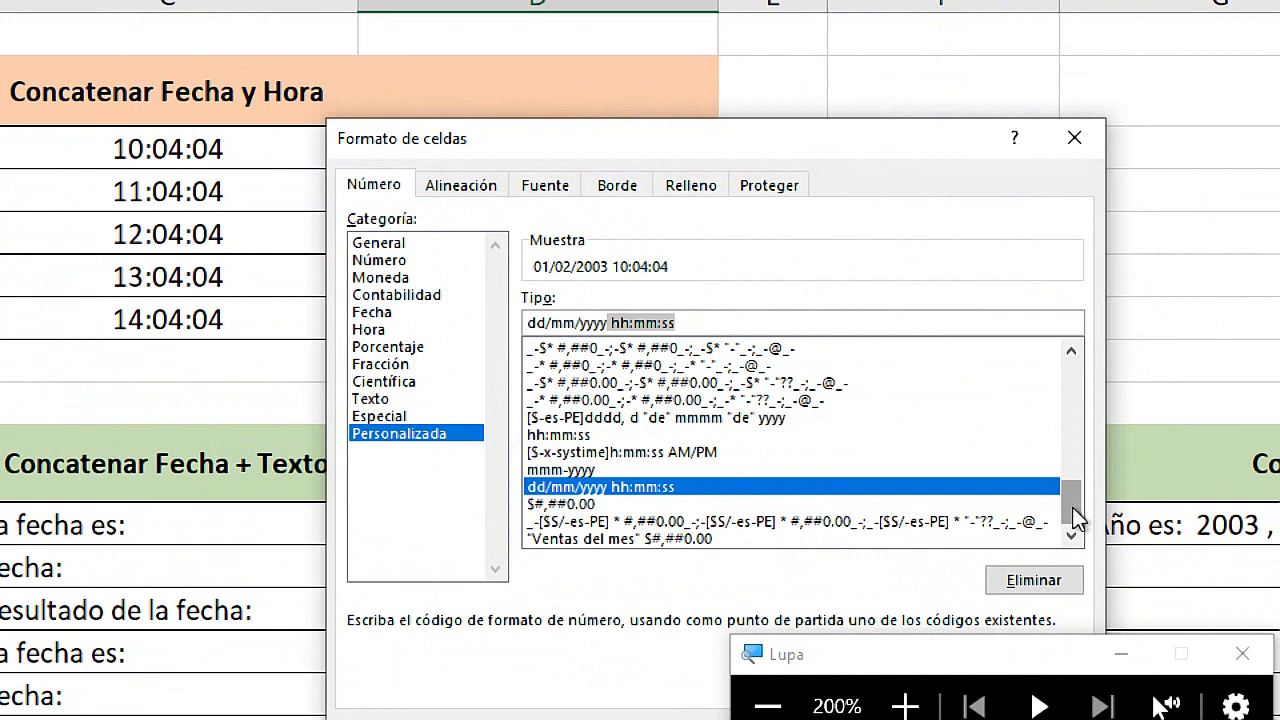
{"action": "left_click_drag", "start_coordinate": [1184, 505], "coordinate": [1183, 398]}
{"action": "left_click_drag", "start_coordinate": [1072, 398], "coordinate": [1066, 512]}
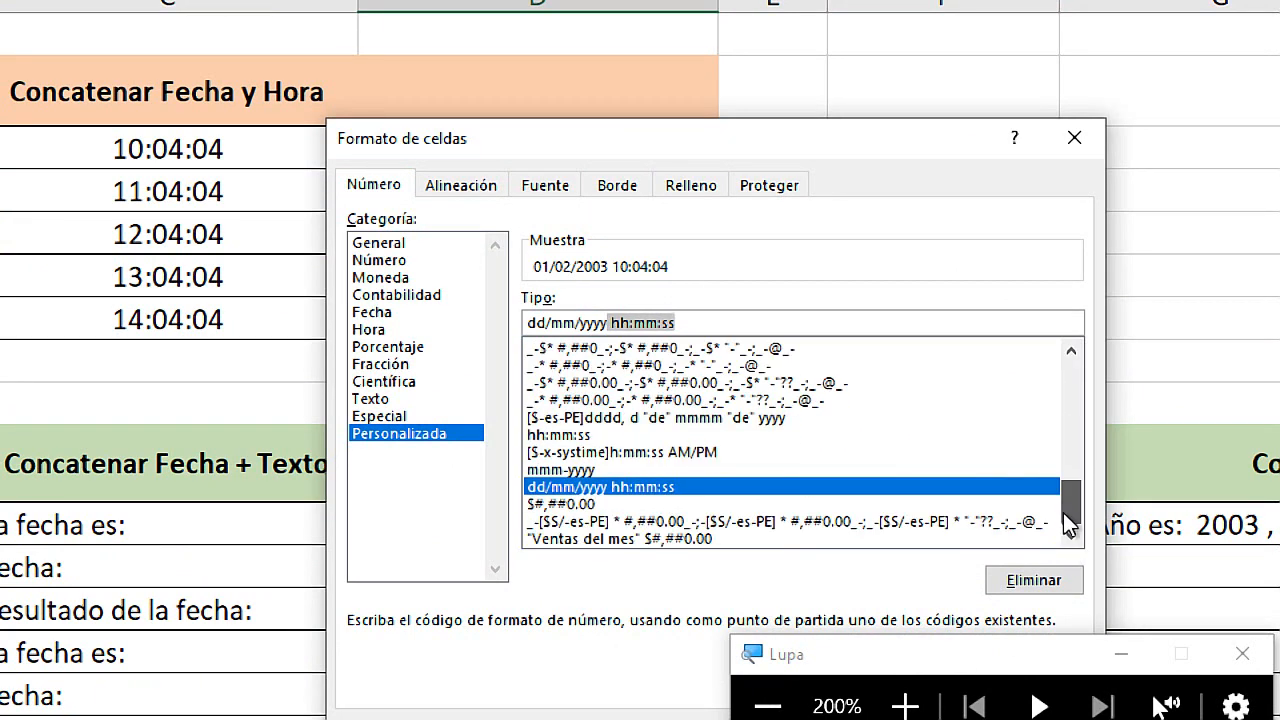
{"action": "left_click", "coordinate": [611, 322]}
{"action": "left_click_drag", "start_coordinate": [611, 322], "coordinate": [528, 322]}
{"action": "left_click", "coordinate": [541, 322]}
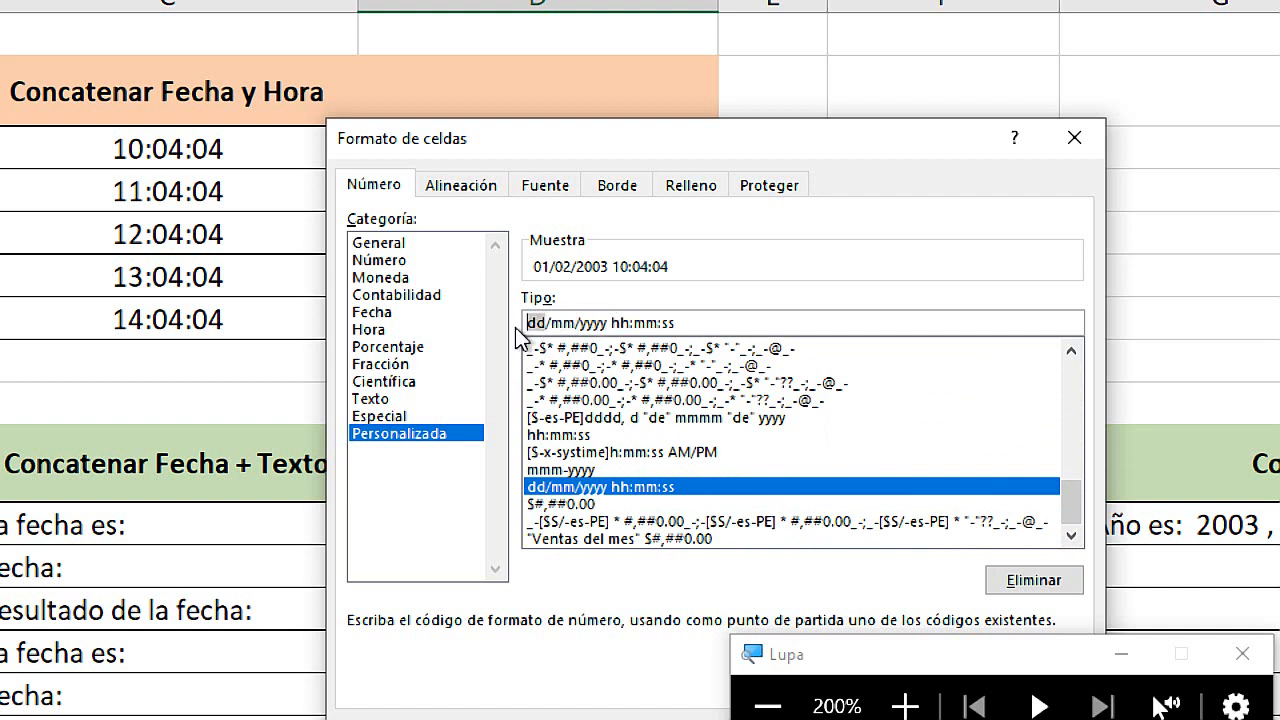
{"action": "mouse_move", "coordinate": [575, 322]}
{"action": "left_mouse_down"}
{"action": "mouse_move", "coordinate": [554, 323]}
{"action": "mouse_move", "coordinate": [583, 321]}
{"action": "left_mouse_up"}
{"action": "left_click", "coordinate": [567, 323]}
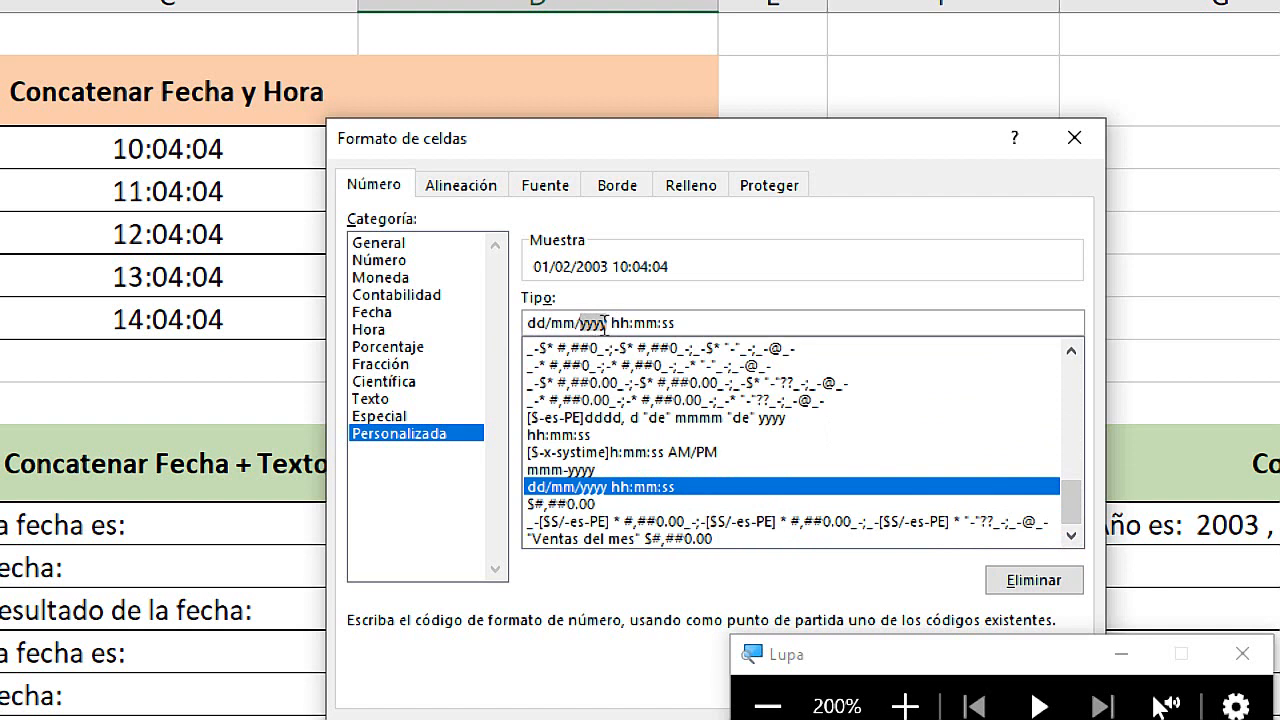
{"action": "left_click", "coordinate": [609, 323]}
{"action": "mouse_move", "coordinate": [613, 322]}
{"action": "left_mouse_down"}
{"action": "mouse_move", "coordinate": [666, 318]}
{"action": "mouse_move", "coordinate": [605, 320]}
{"action": "left_mouse_up"}
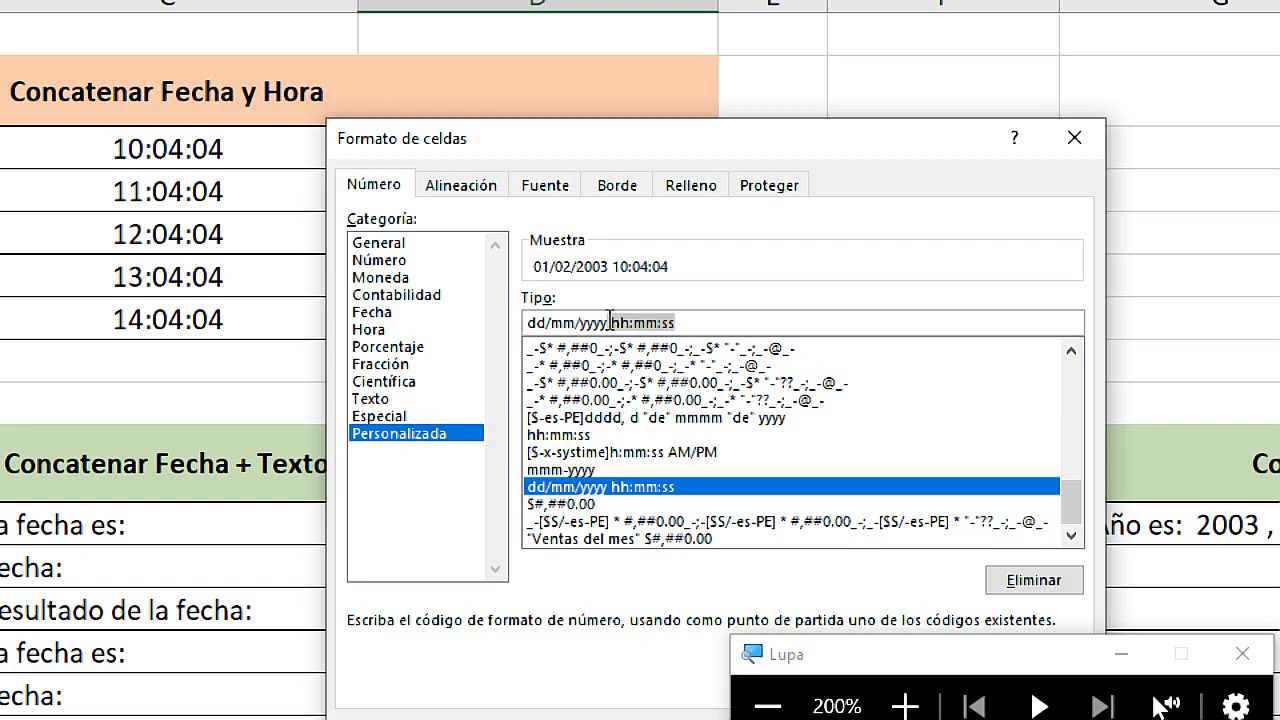
Step: Extend the day and month codes in D3's custom format so it reads dddd/mmmm/yyyy hh:mm:ss
{"action": "left_click", "coordinate": [588, 318]}
{"action": "left_click_drag", "start_coordinate": [602, 158], "coordinate": [622, 196]}
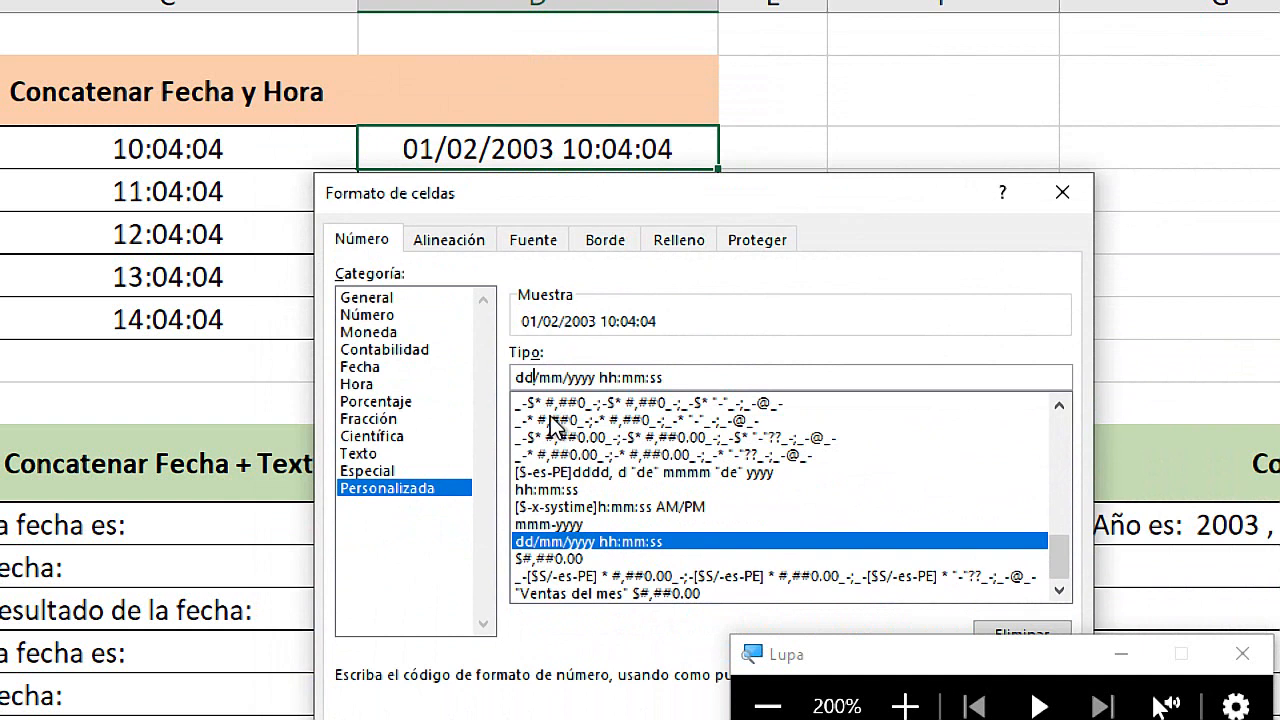
{"action": "type", "text": "d"}
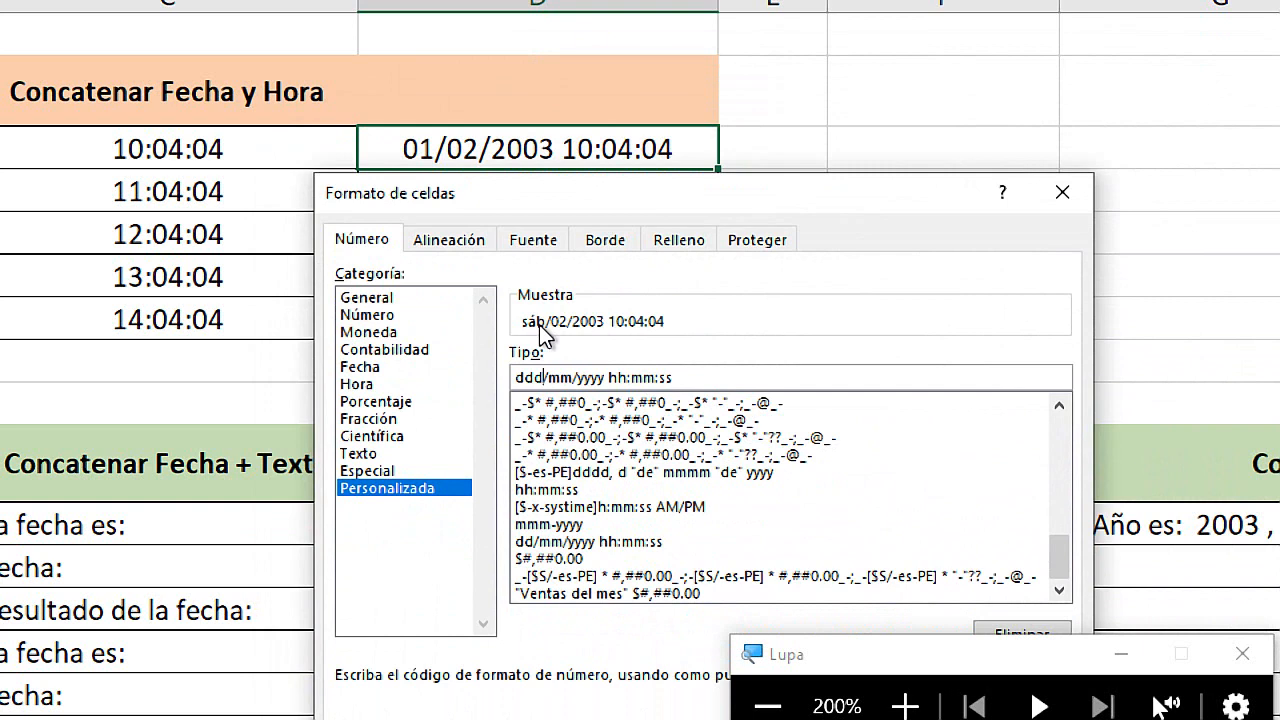
{"action": "type", "text": "d"}
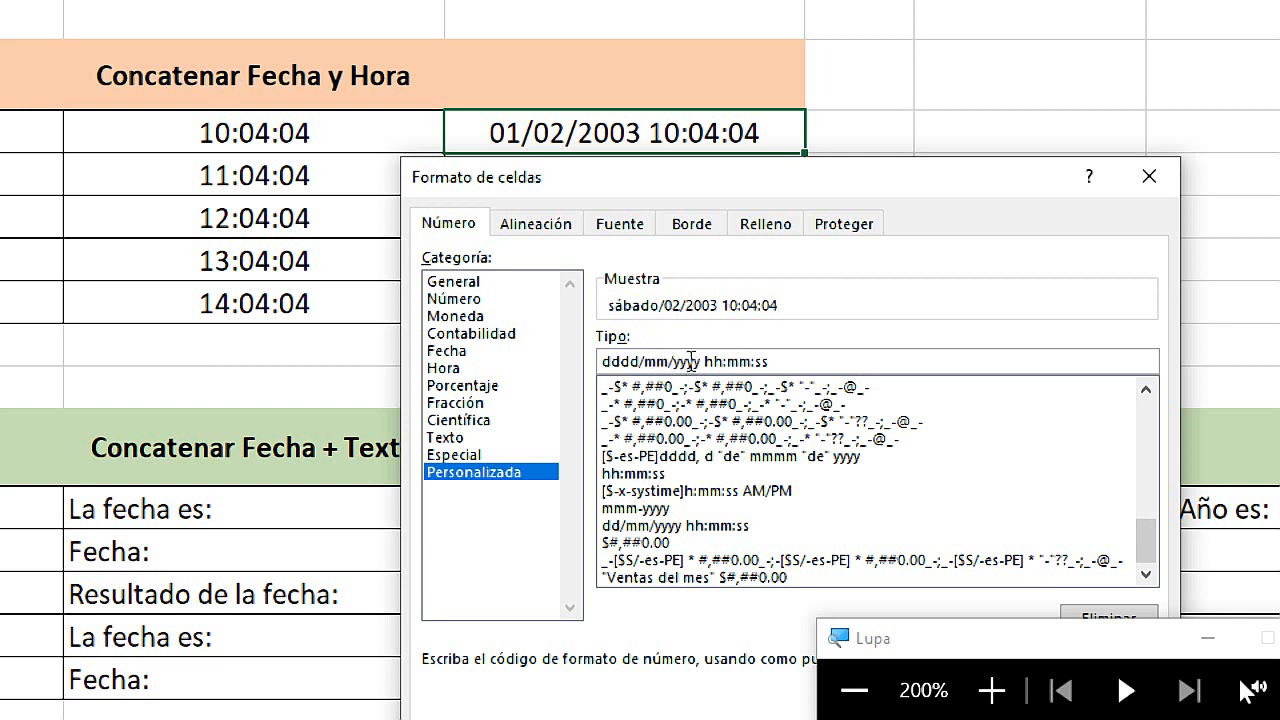
{"action": "type", "text": "m"}
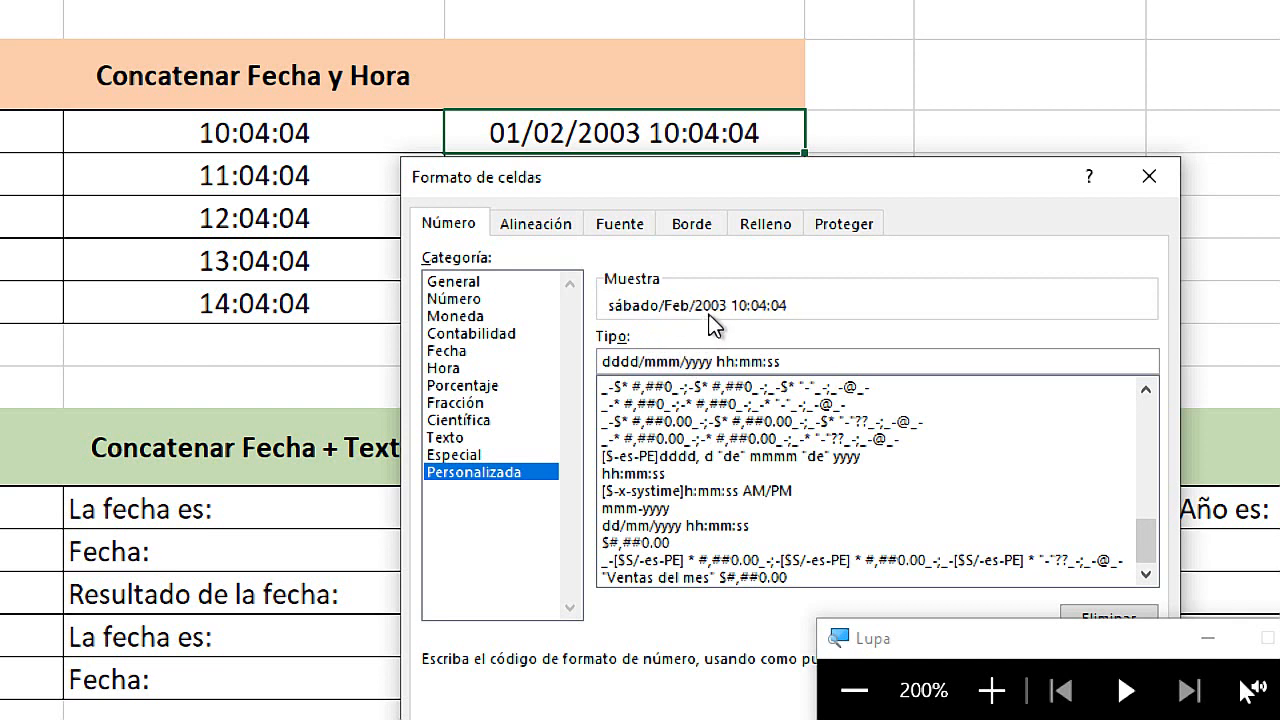
{"action": "type", "text": "m"}
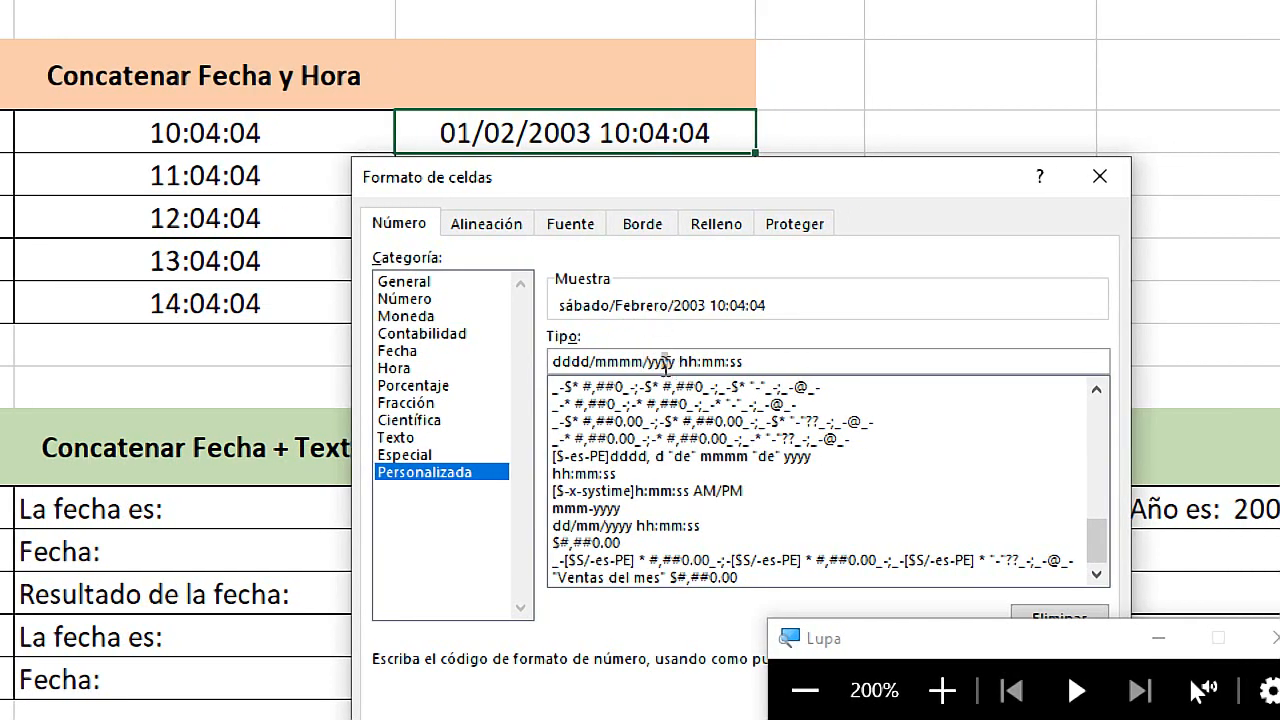
Step: Try the two-digit year code yy in D3's custom format, and restore it to yyyy
{"action": "left_click", "coordinate": [663, 362]}
{"action": "key", "text": "Delete"}
{"action": "key", "text": "Delete"}
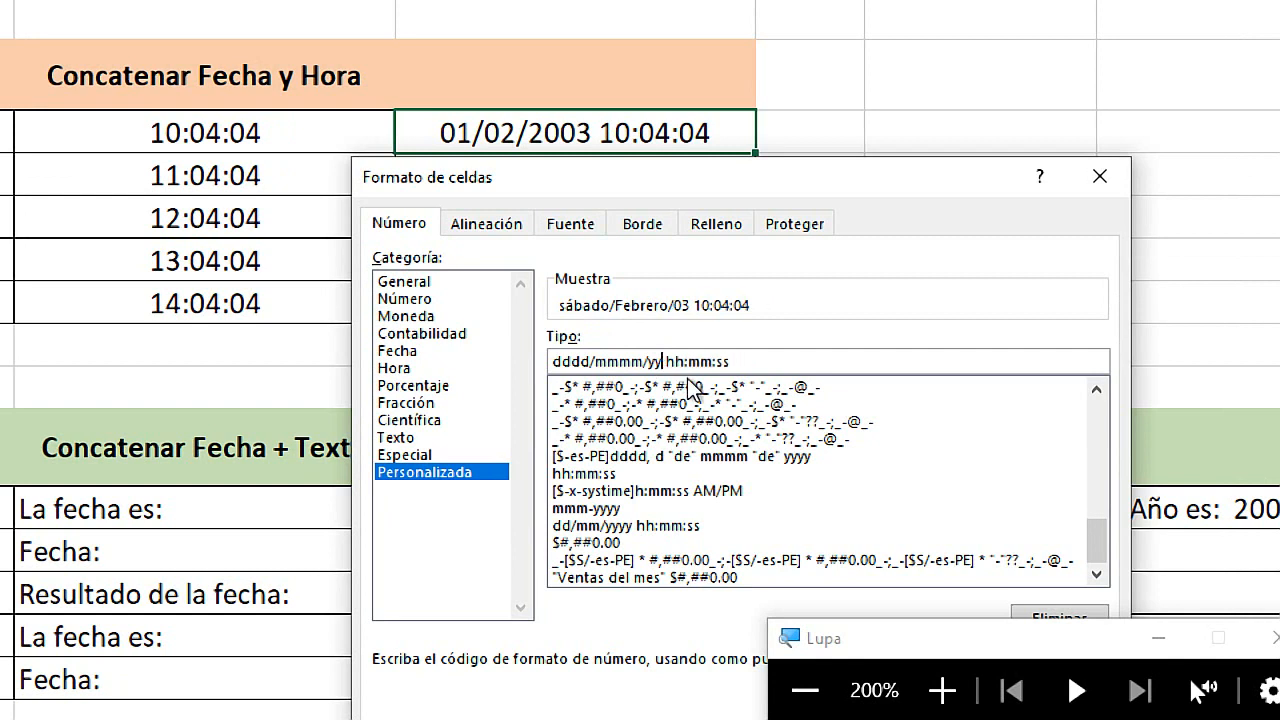
{"action": "double_click", "coordinate": [655, 361]}
{"action": "type", "text": "yyyy"}
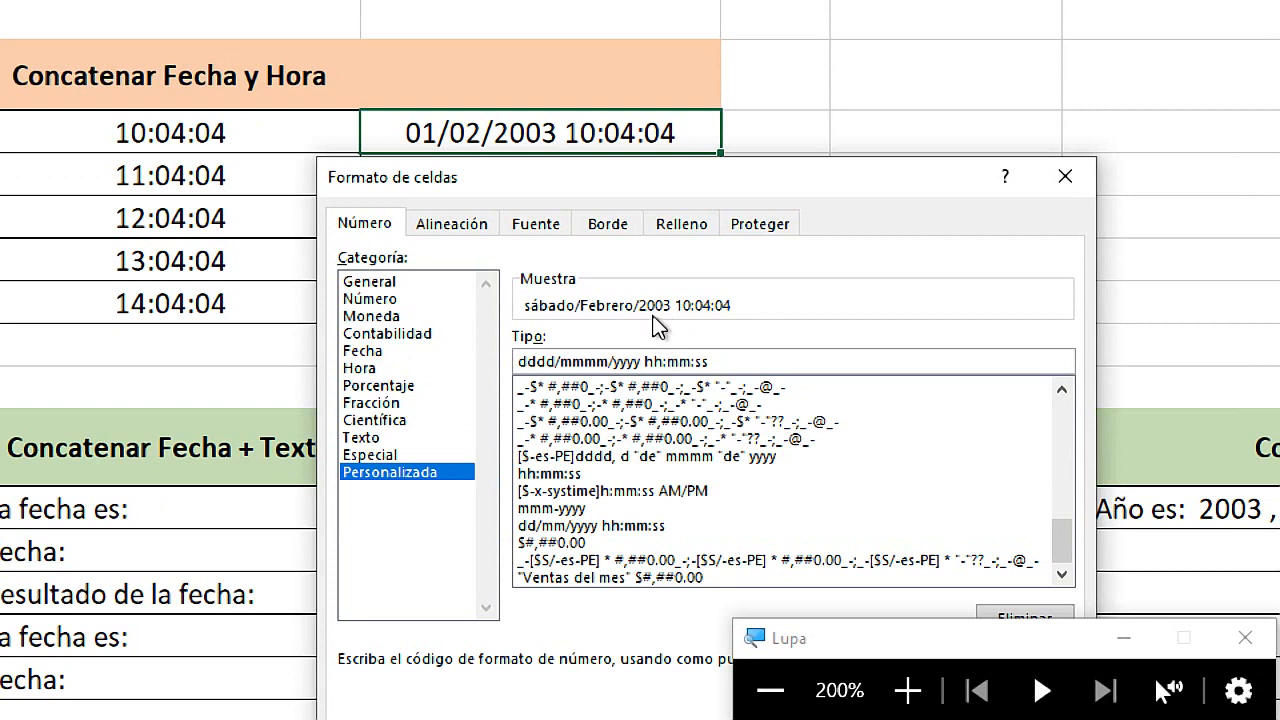
Step: Review the year and time parts and the full code of D3's custom format
{"action": "left_click_drag", "start_coordinate": [645, 361], "coordinate": [662, 361]}
{"action": "left_click", "coordinate": [671, 362]}
{"action": "left_click_drag", "start_coordinate": [670, 359], "coordinate": [700, 360]}
{"action": "left_click", "coordinate": [693, 360]}
{"action": "left_click", "coordinate": [540, 362], "text": "shift"}
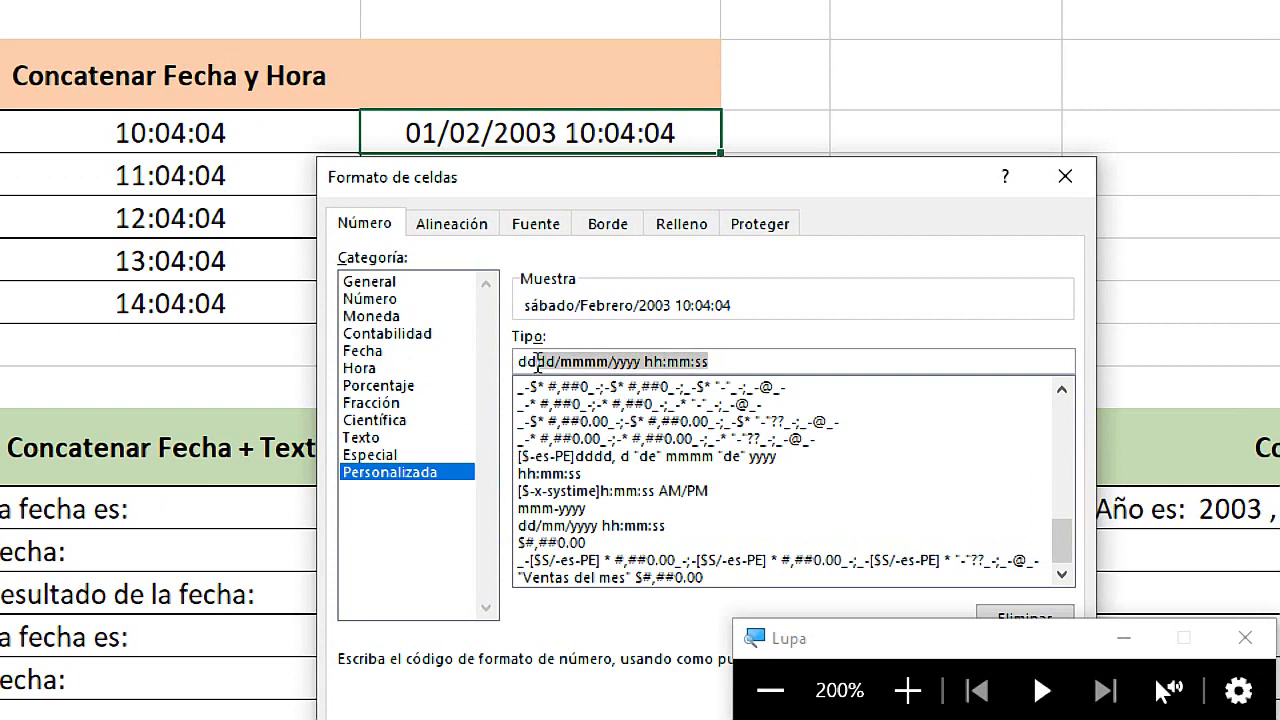
{"action": "left_click_drag", "start_coordinate": [538, 362], "coordinate": [507, 370]}
{"action": "left_click", "coordinate": [603, 363]}
{"action": "left_click_drag", "start_coordinate": [742, 357], "coordinate": [520, 365]}
{"action": "left_click", "coordinate": [612, 365]}
{"action": "left_click", "coordinate": [538, 362]}
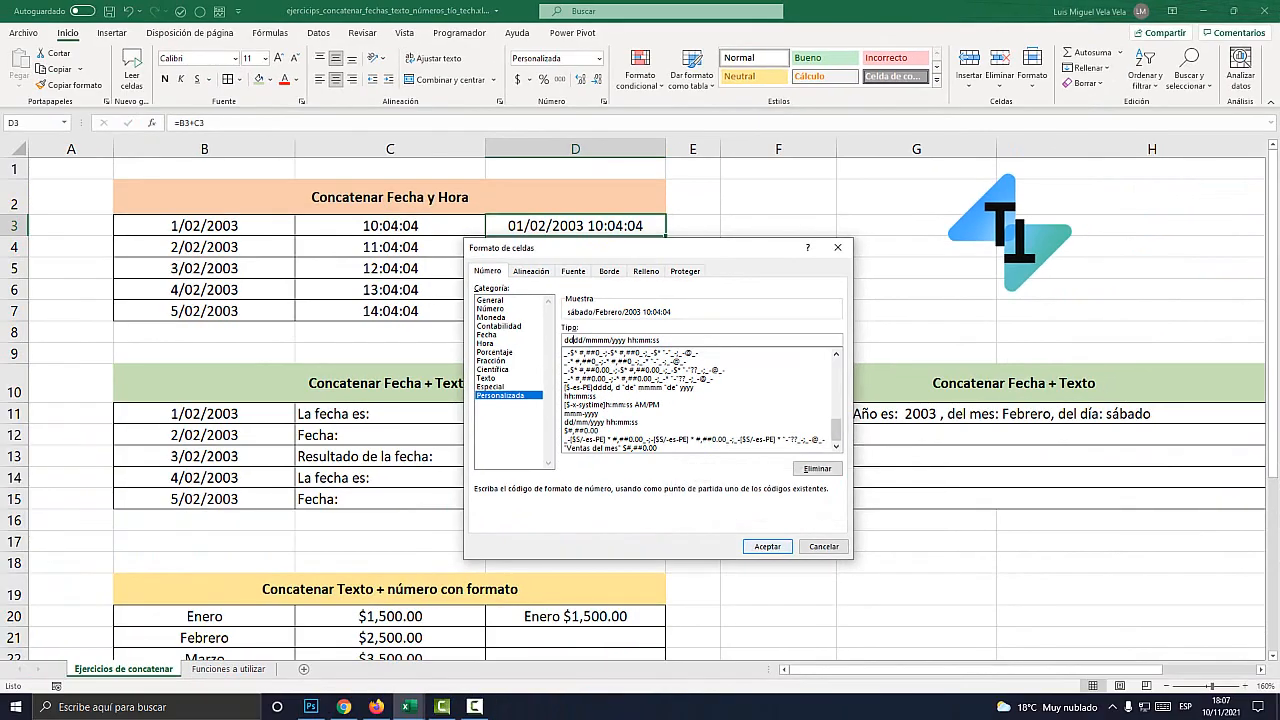
Step: Apply the custom format to D3 and widen column D to fit the full date and time
{"action": "key", "text": "Return"}
{"action": "left_click_drag", "start_coordinate": [666, 149], "coordinate": [717, 149]}
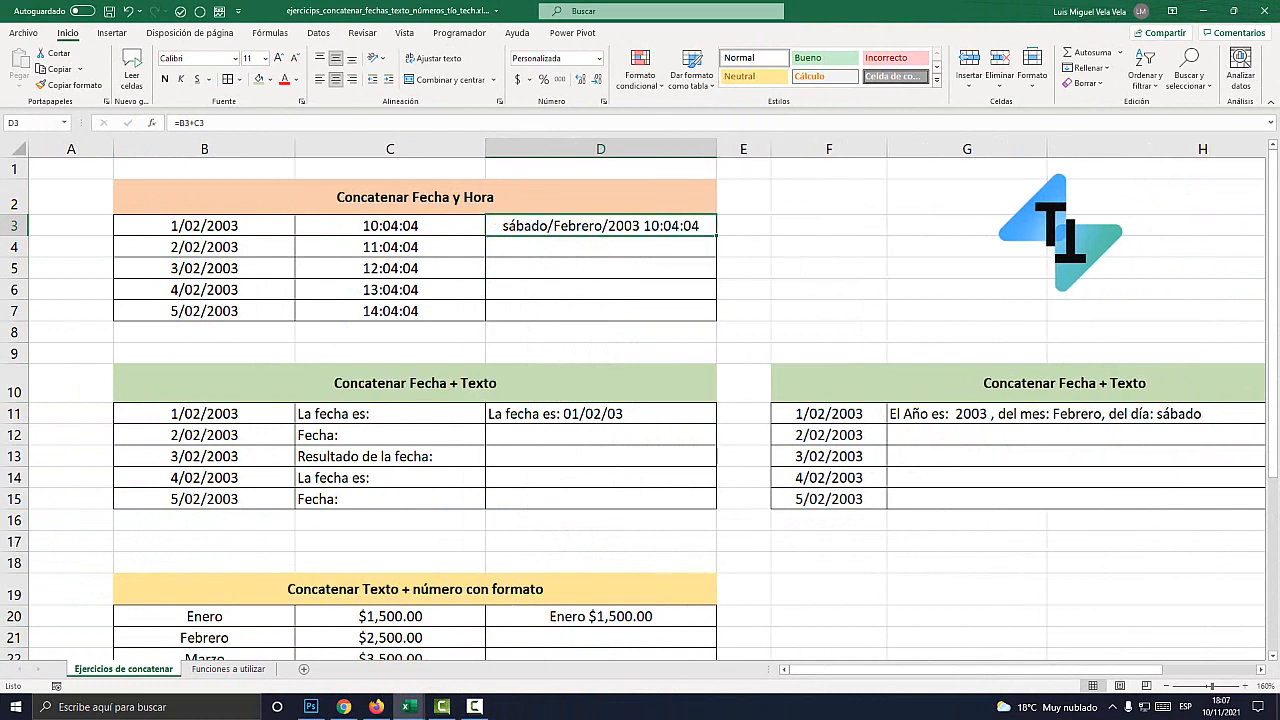
Step: Add the date and time in cell F4 with the formula =B3+C3, and widen column F slightly
{"action": "left_click", "coordinate": [829, 247]}
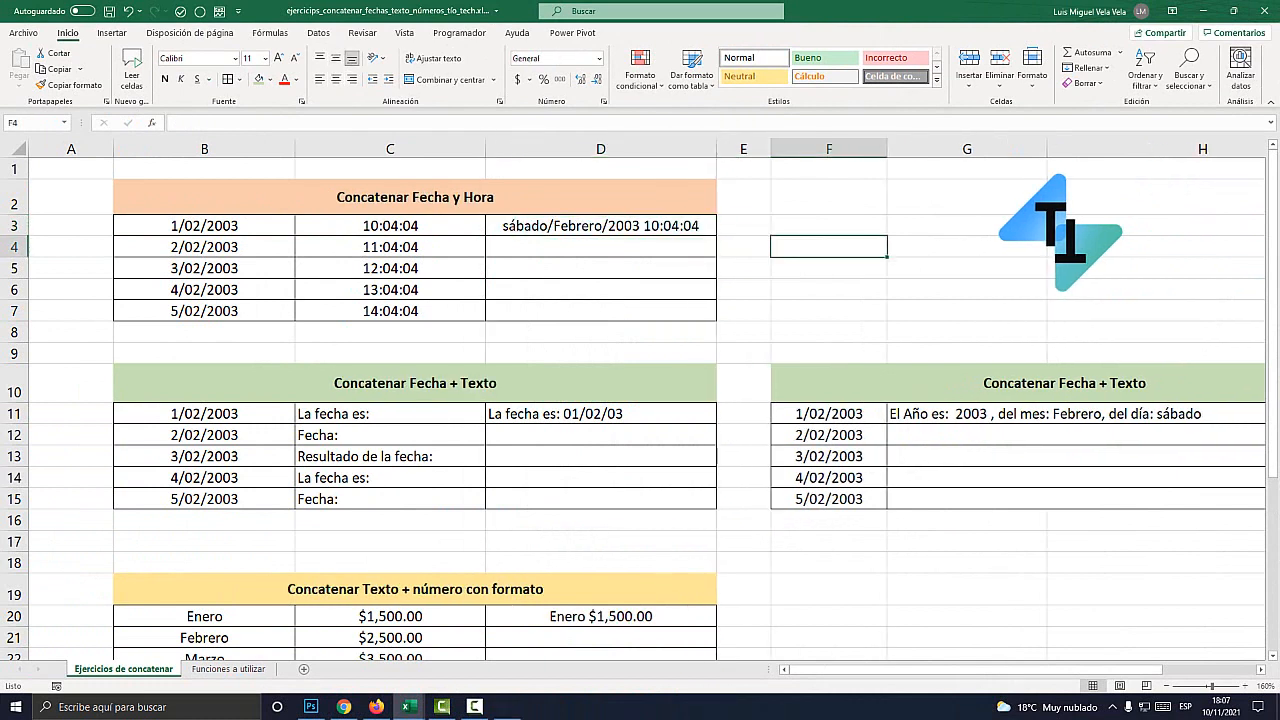
{"action": "key", "text": "super+plus"}
{"action": "type", "text": "="}
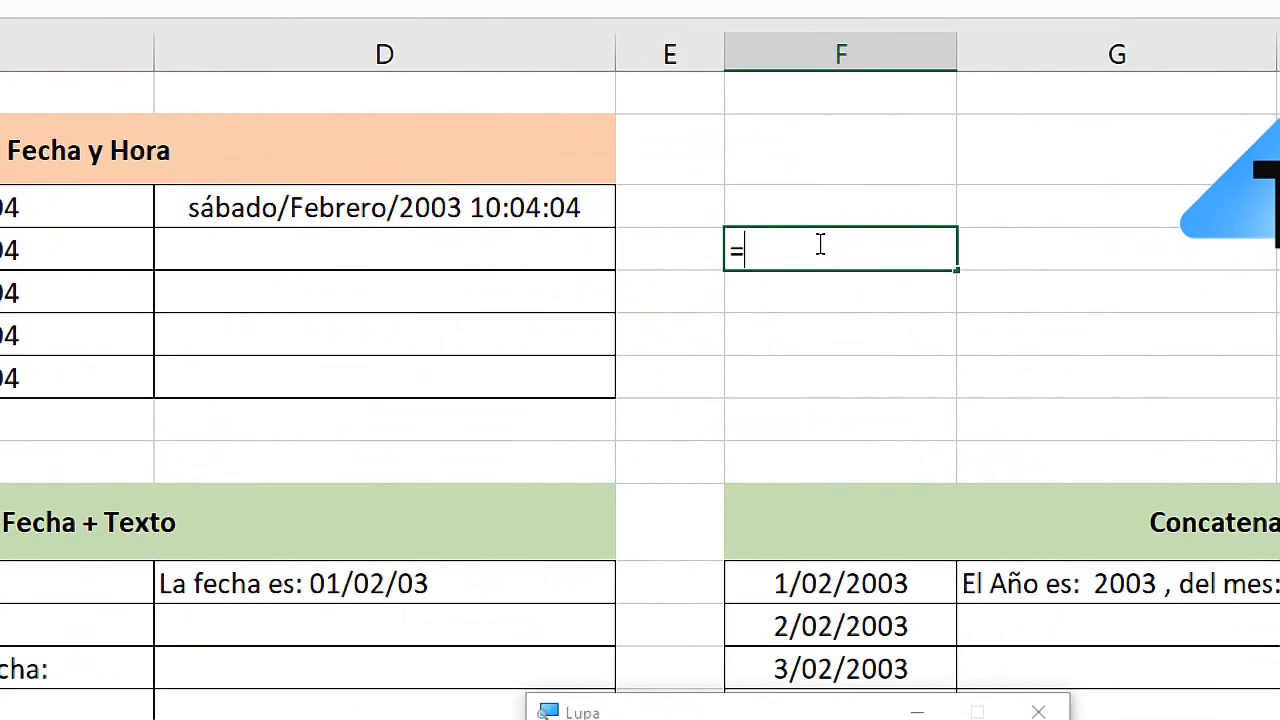
{"action": "left_click", "coordinate": [195, 303]}
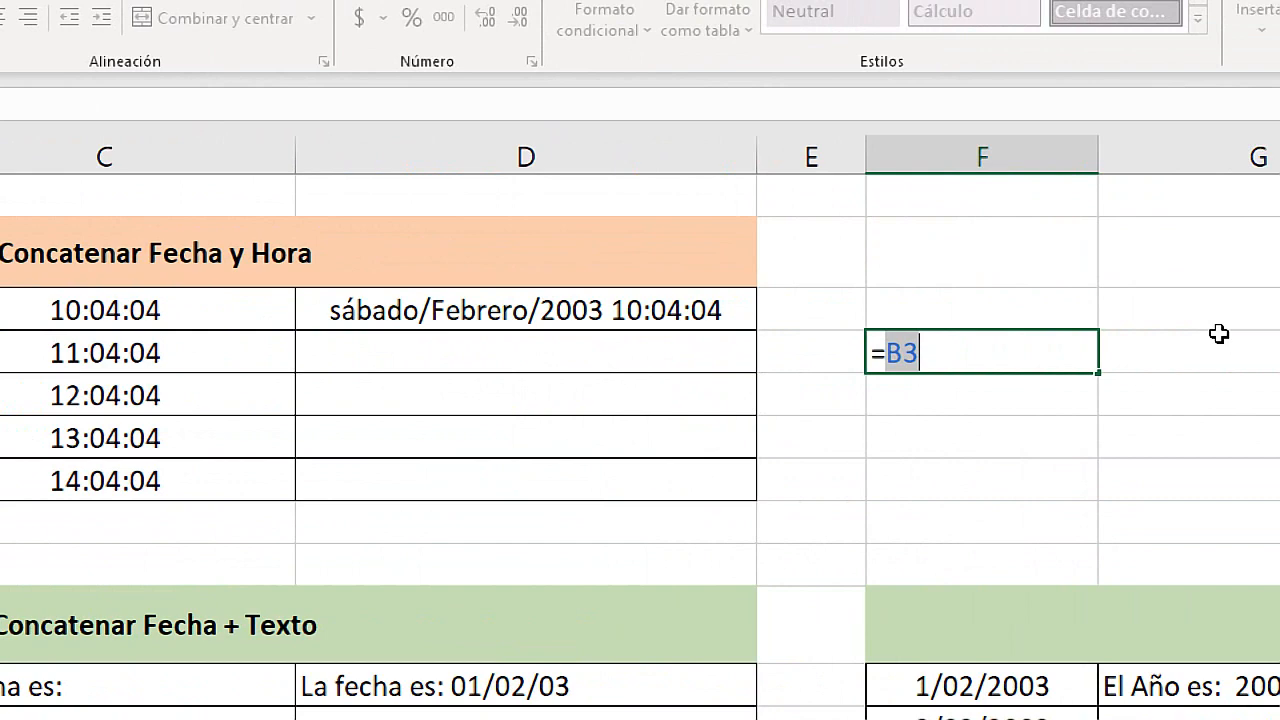
{"action": "left_click", "coordinate": [978, 347]}
{"action": "type", "text": "+"}
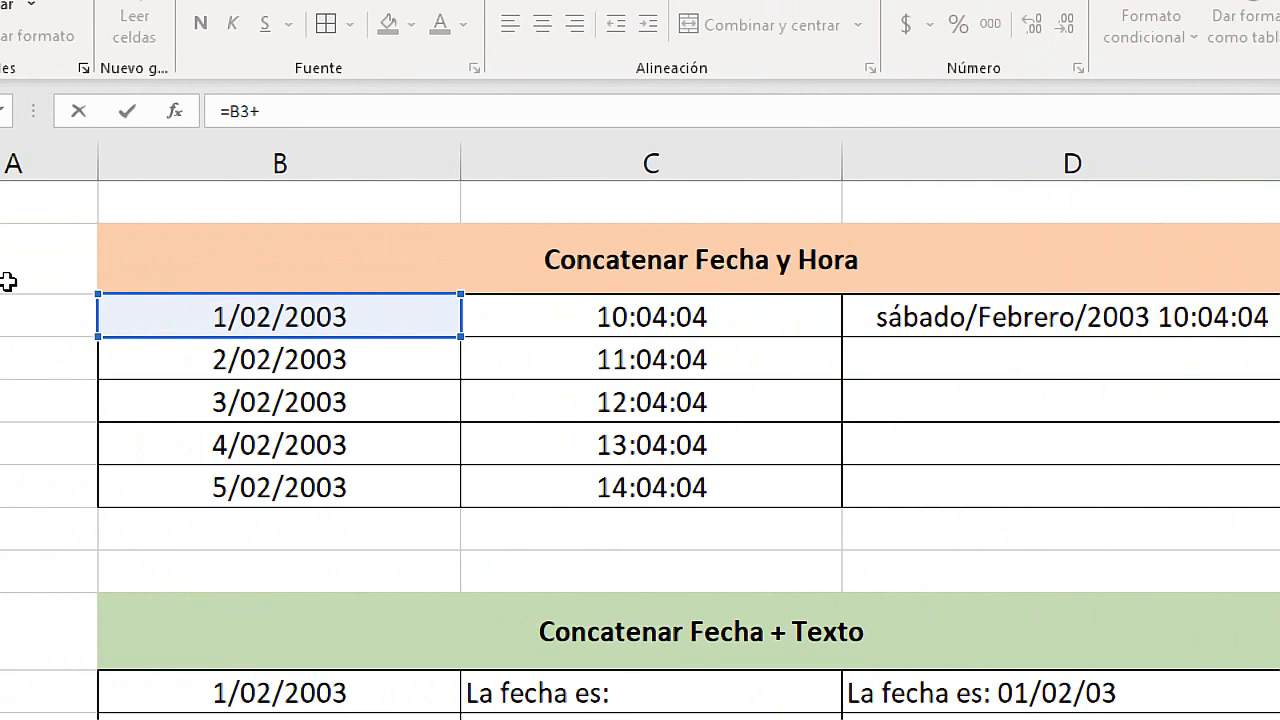
{"action": "left_click", "coordinate": [567, 308]}
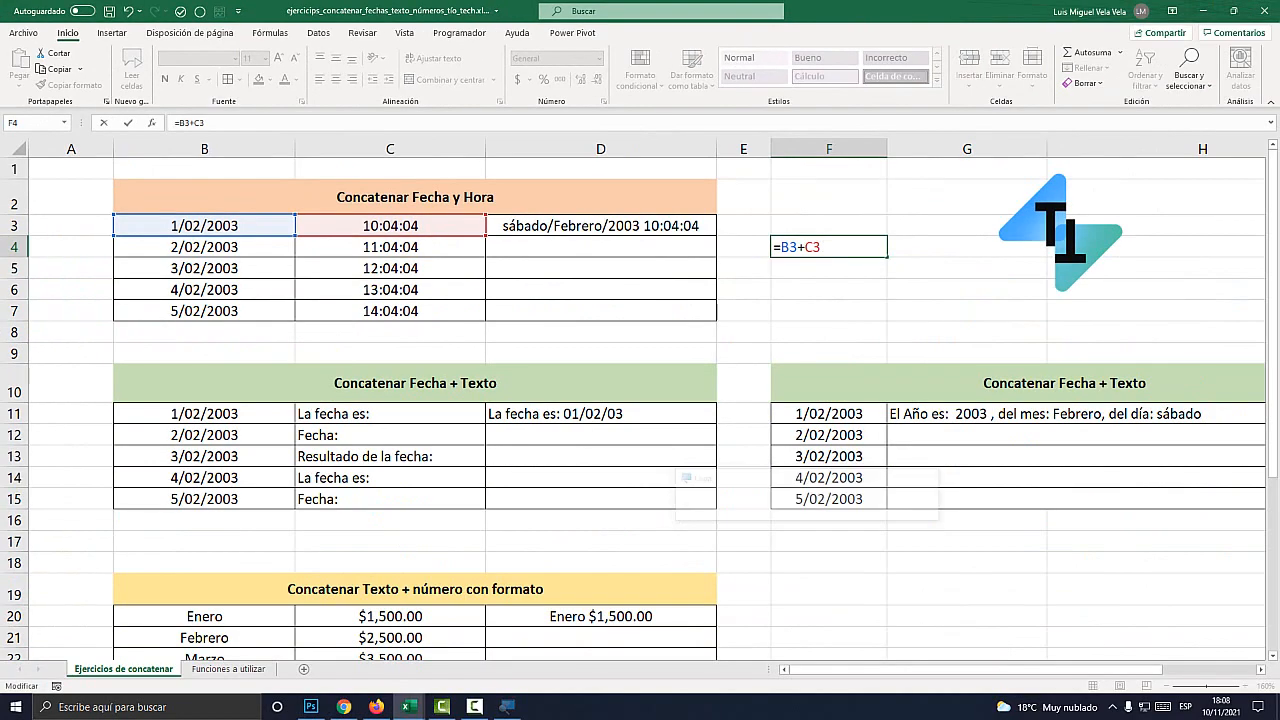
{"action": "key", "text": "Return"}
{"action": "left_click_drag", "start_coordinate": [887, 149], "coordinate": [907, 149]}
Step: Add seconds to cell F4's custom number format so it reads d/mm/yyyy hh:mm:ss
{"action": "left_click", "coordinate": [838, 247]}
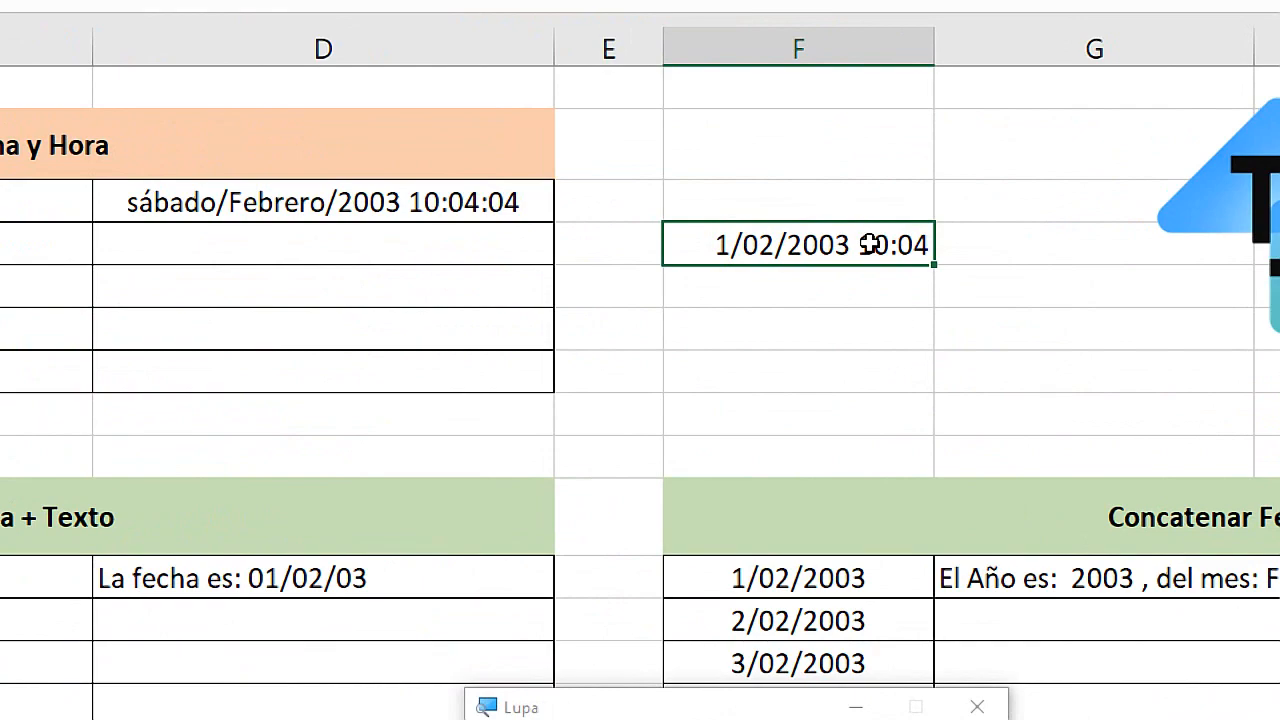
{"action": "right_click", "coordinate": [871, 245]}
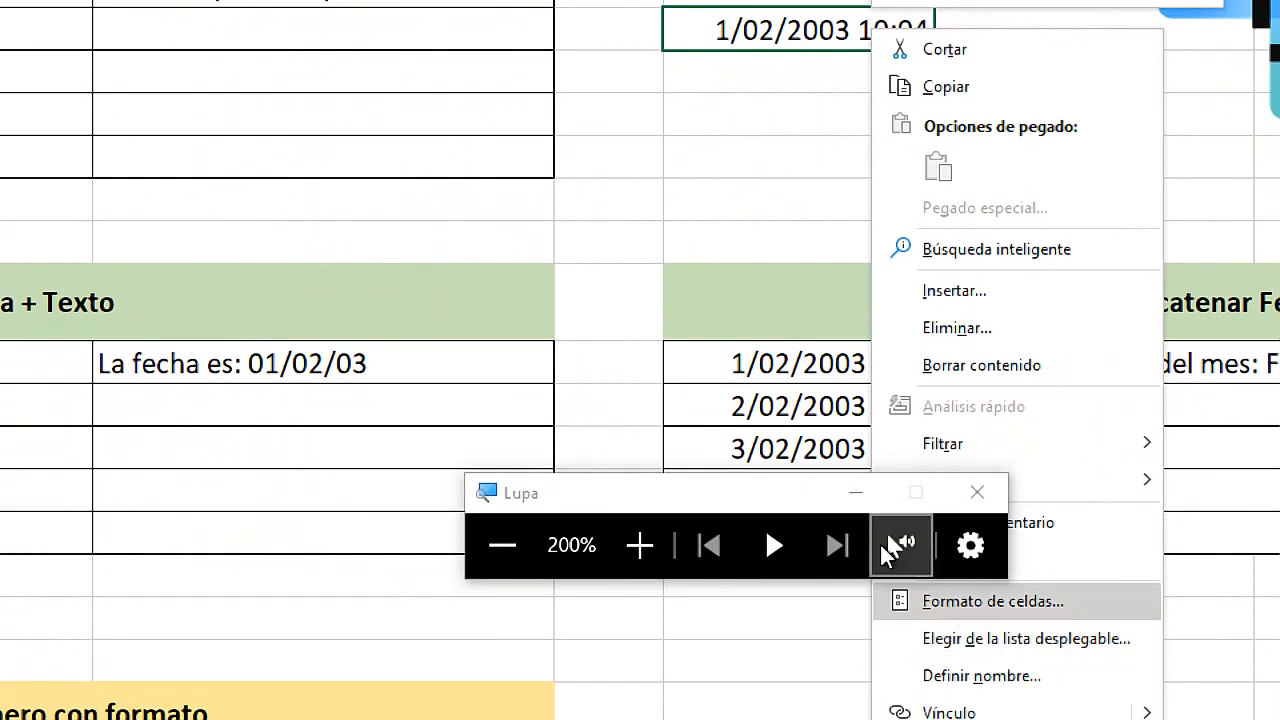
{"action": "left_click", "coordinate": [962, 603]}
{"action": "key", "text": "super+Escape"}
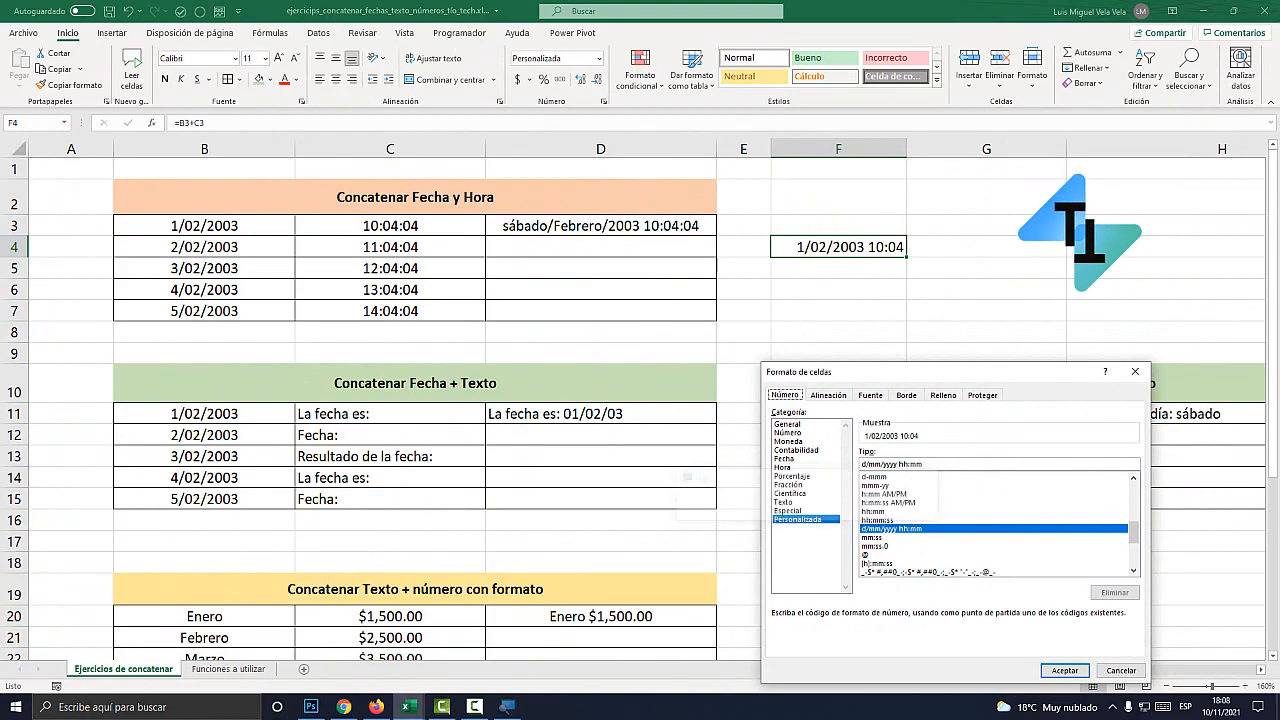
{"action": "left_click_drag", "start_coordinate": [925, 372], "coordinate": [512, 149]}
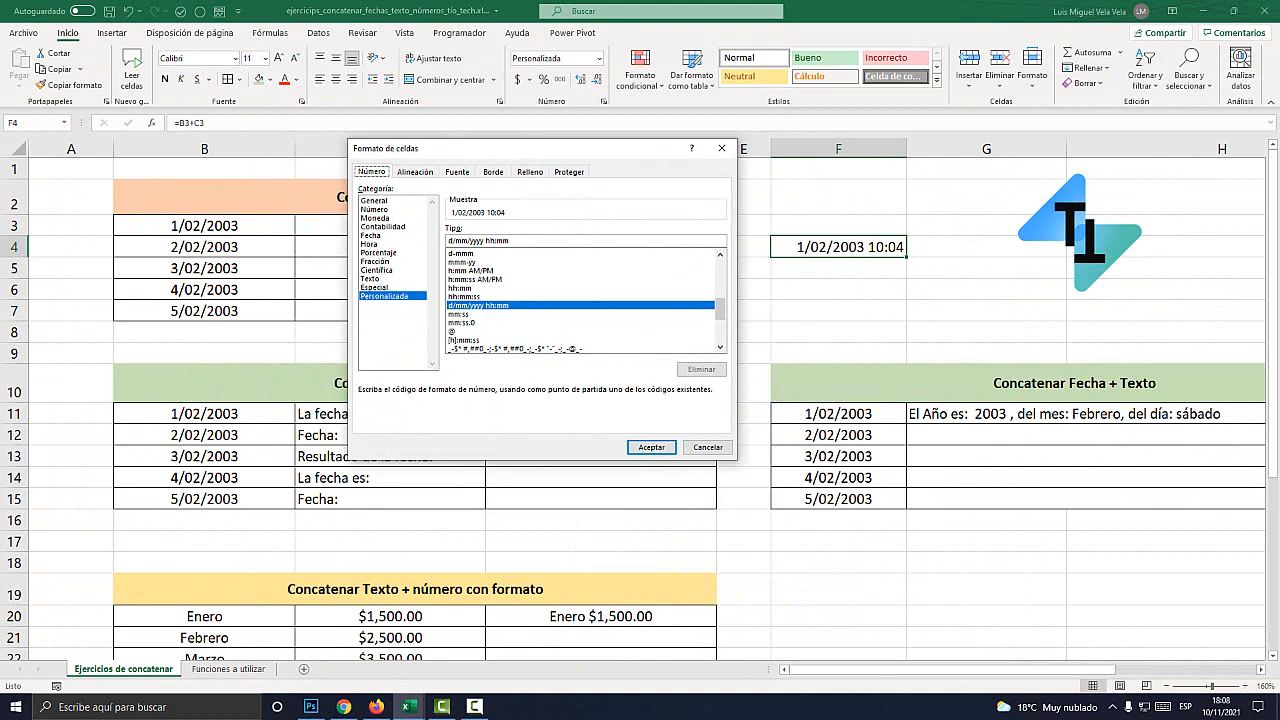
{"action": "key", "text": "super+plus"}
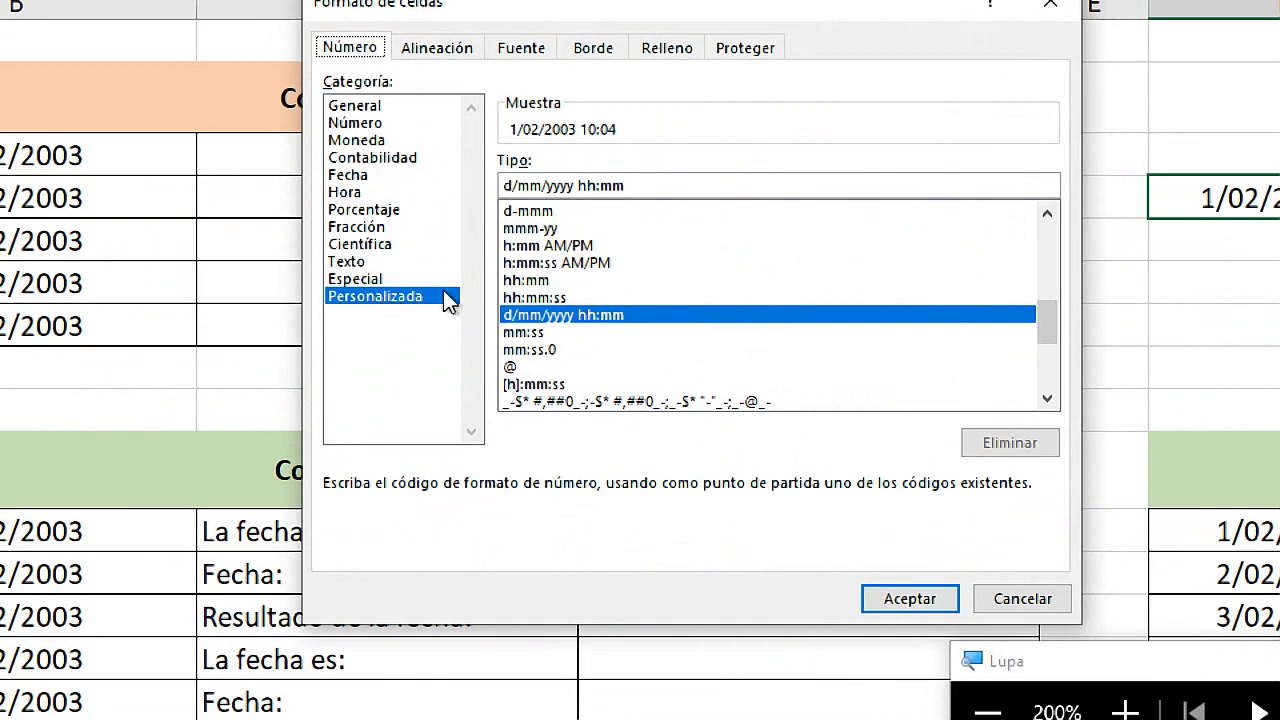
{"action": "left_click", "coordinate": [575, 316]}
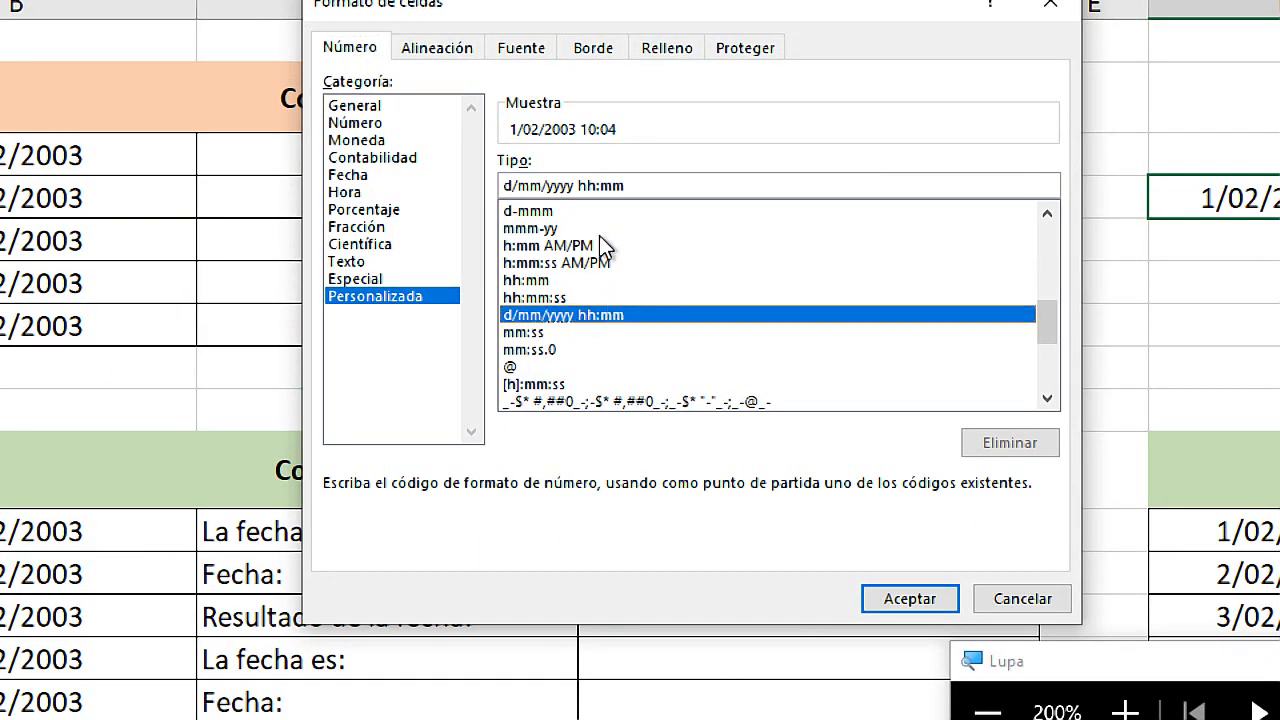
{"action": "left_click", "coordinate": [643, 186]}
{"action": "key", "text": "super+plus"}
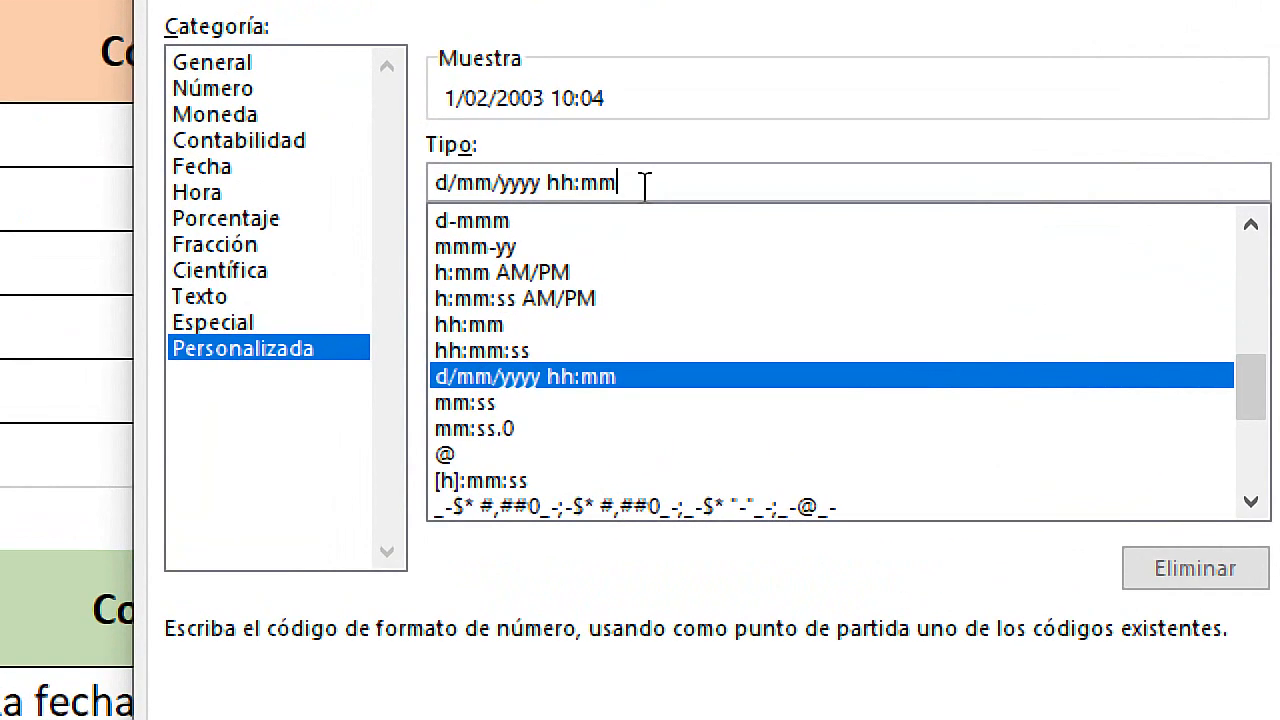
{"action": "type", "text": ":"}
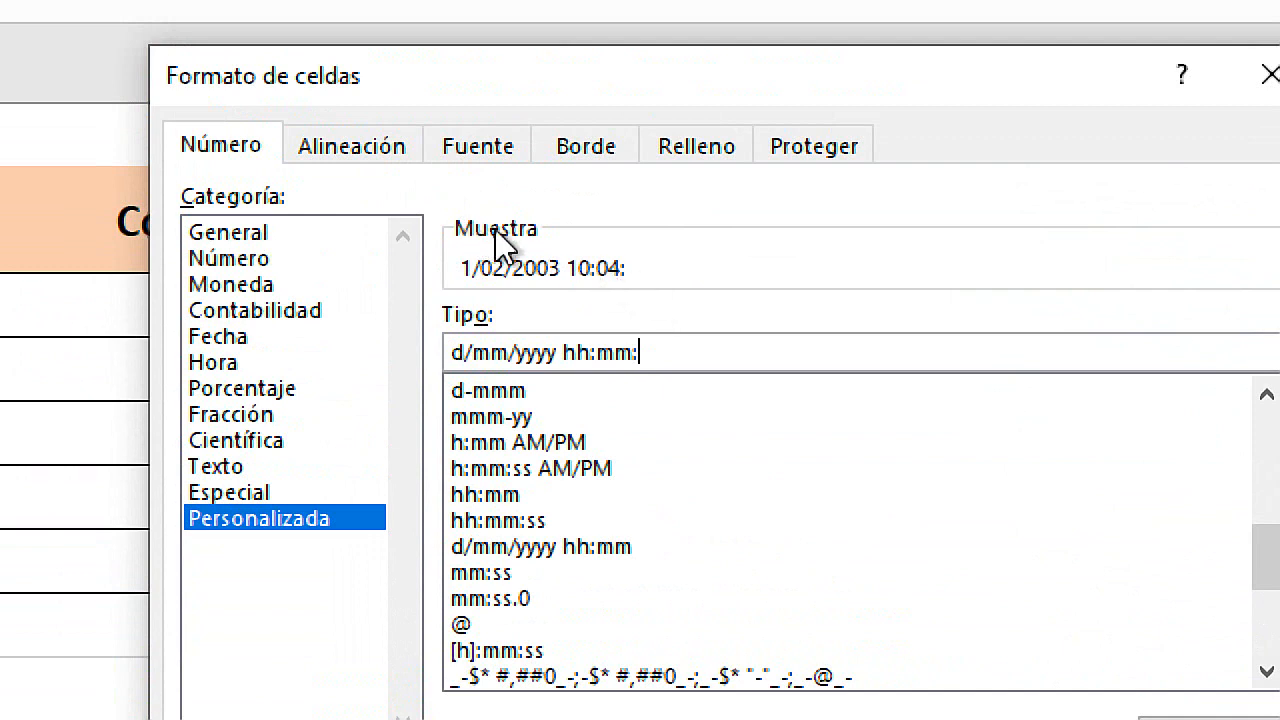
{"action": "type", "text": "ss"}
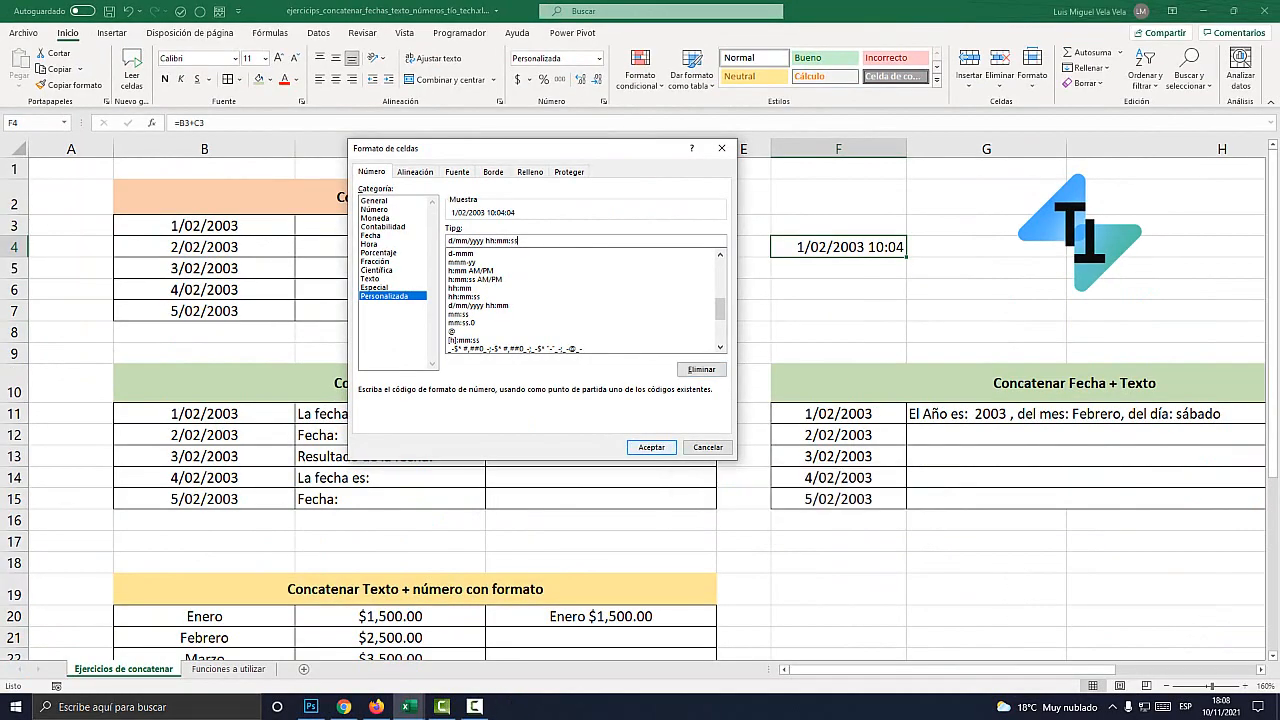
{"action": "left_click", "coordinate": [651, 450]}
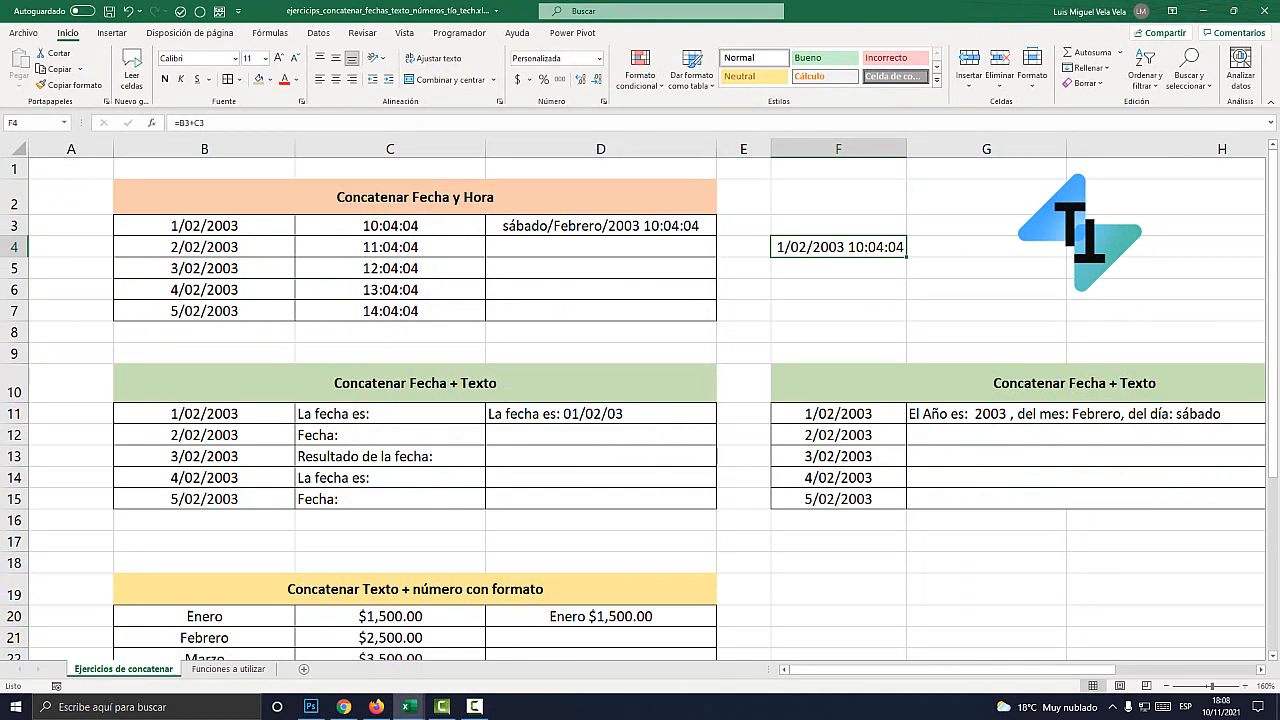
Step: Write the date part of the format code, dddd/mmmm/yyyy, as a text note in cell F2
{"action": "left_click", "coordinate": [838, 197]}
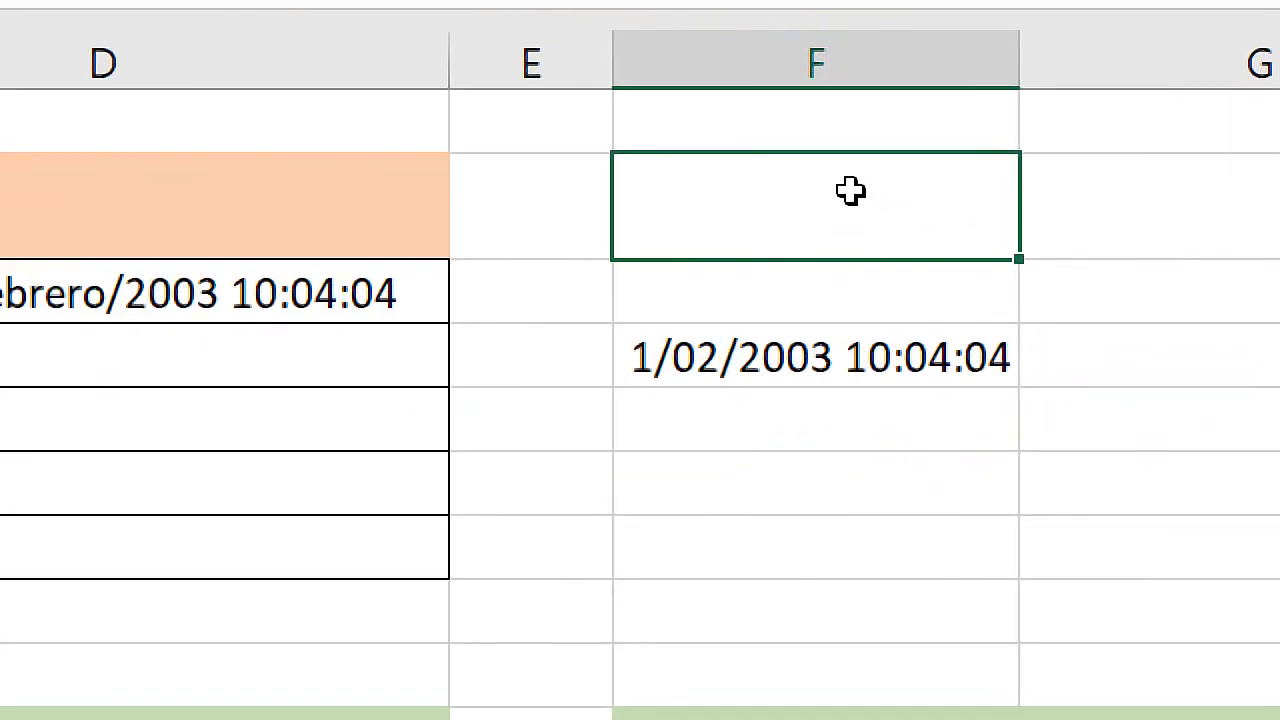
{"action": "type", "text": "dd"}
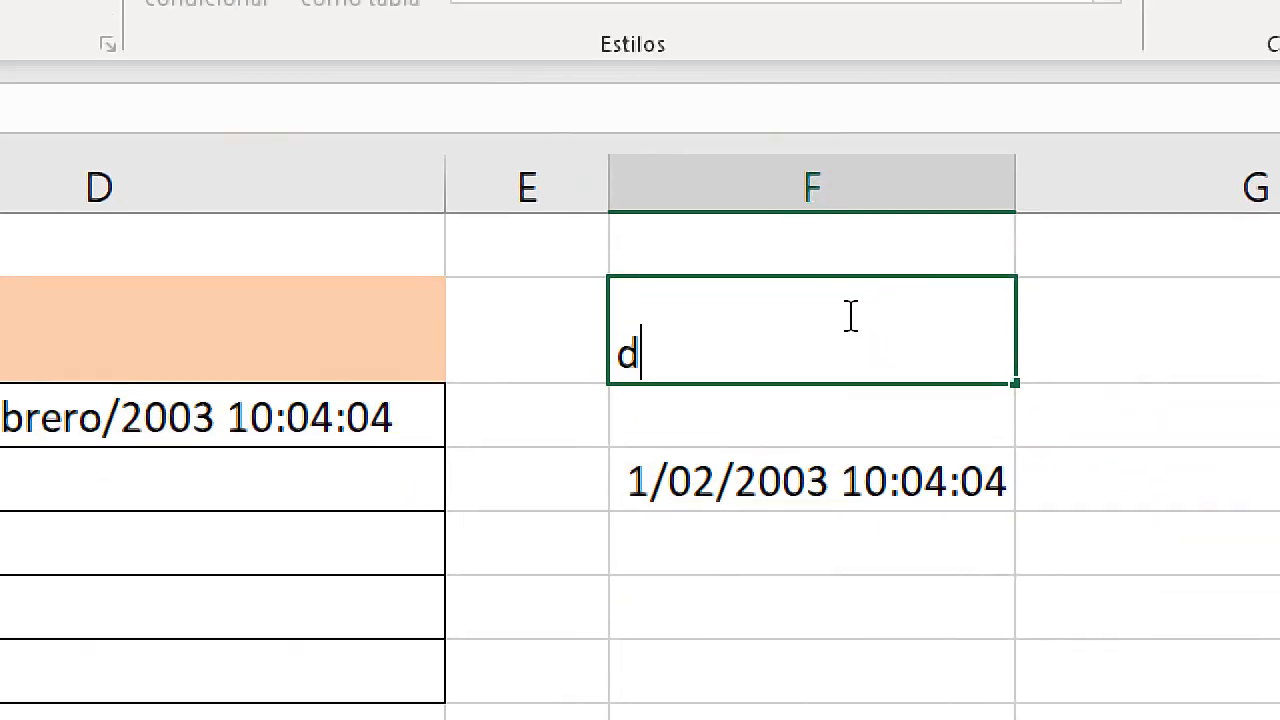
{"action": "type", "text": "dd"}
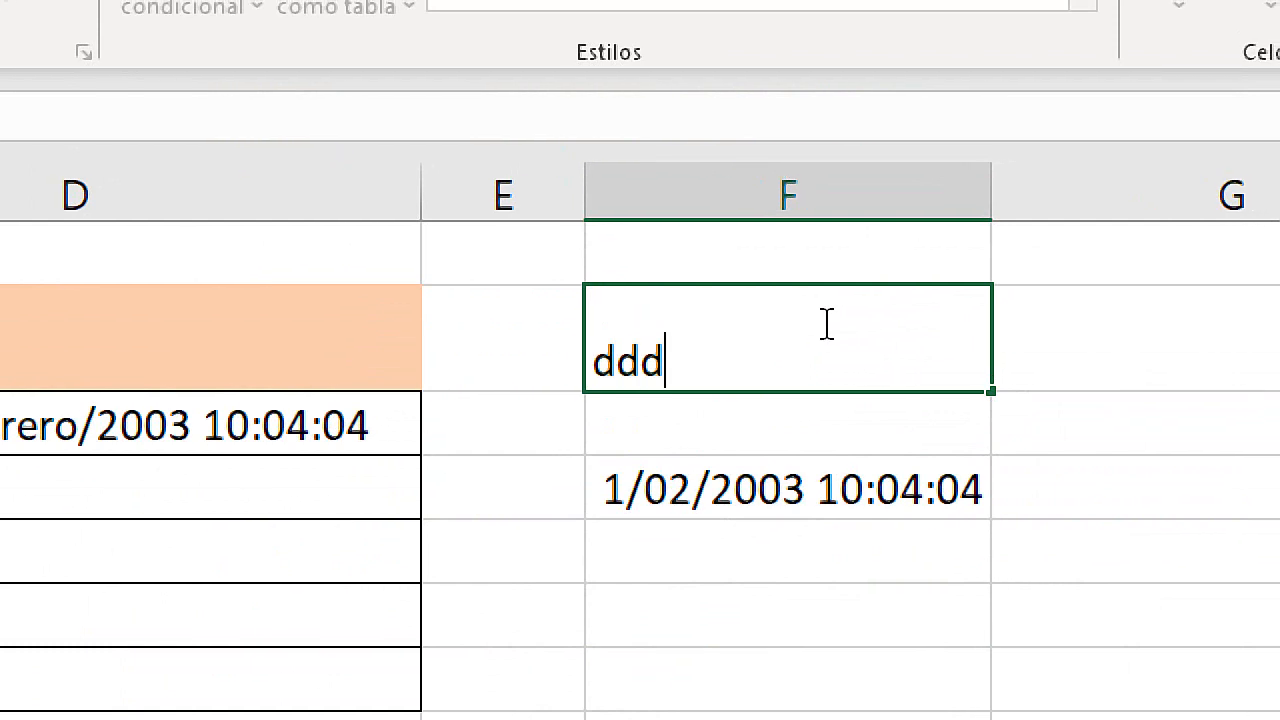
{"action": "type", "text": "/"}
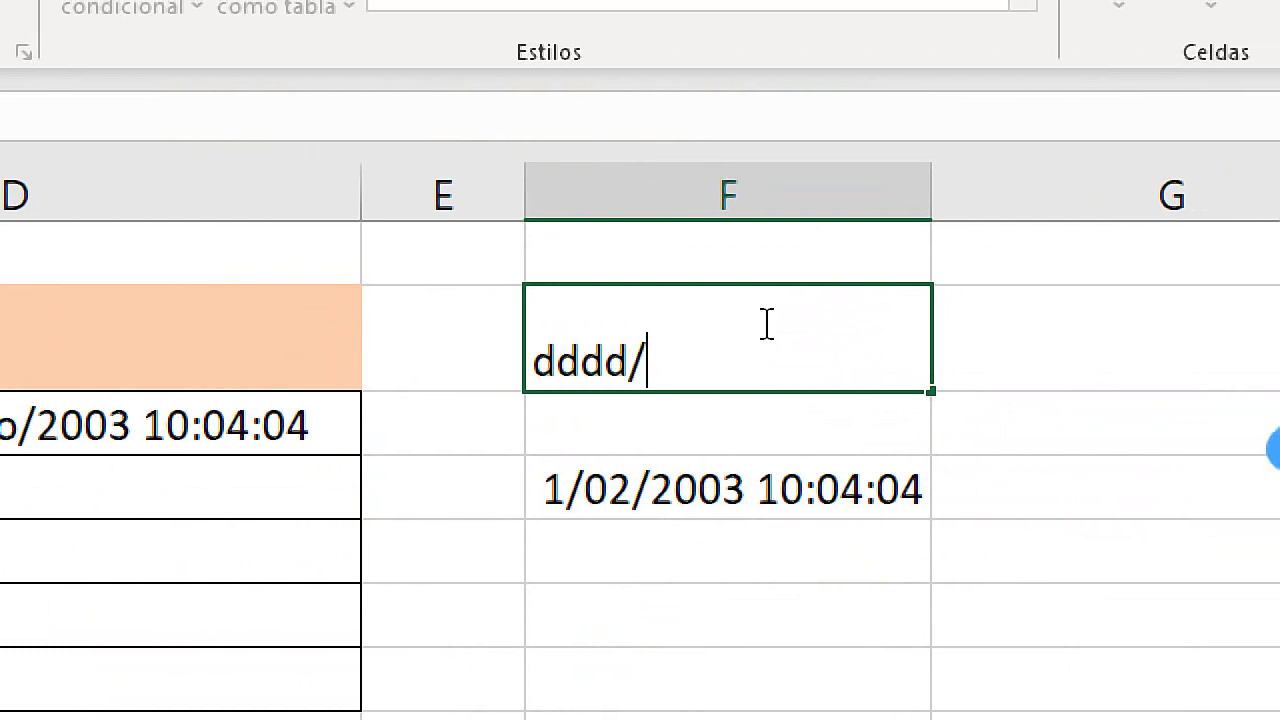
{"action": "type", "text": "mm"}
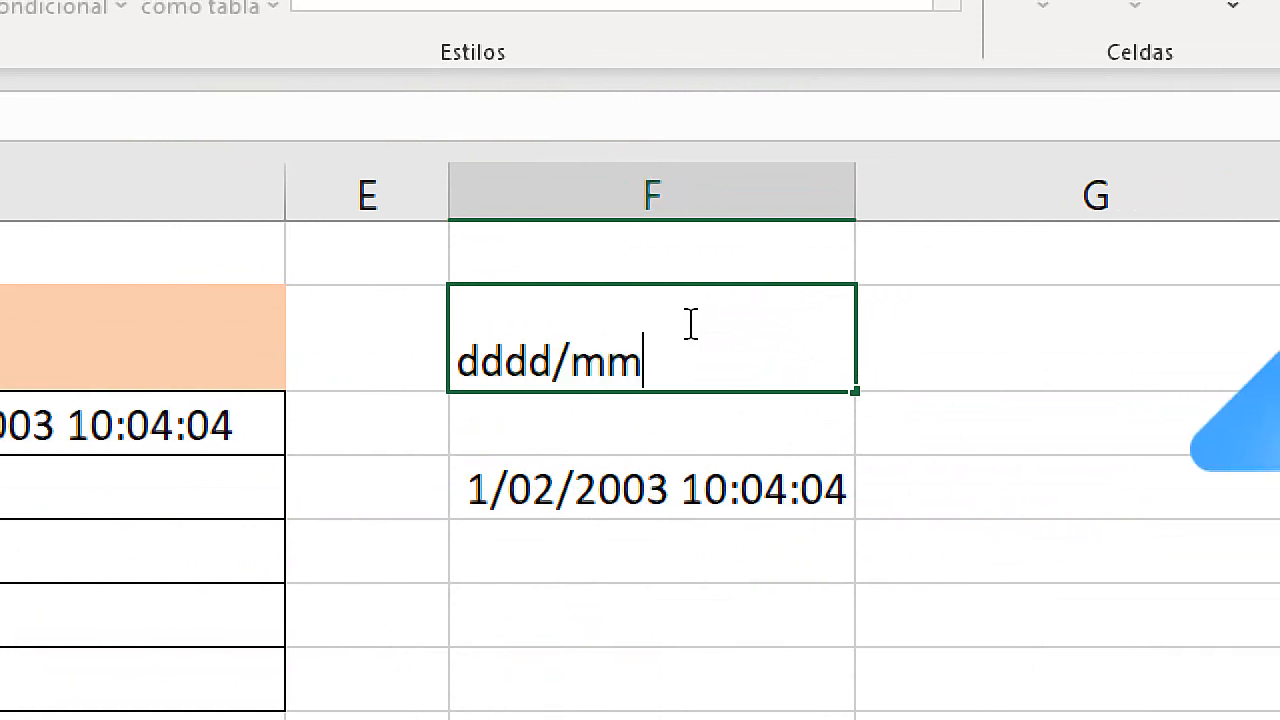
{"action": "type", "text": "mm/"}
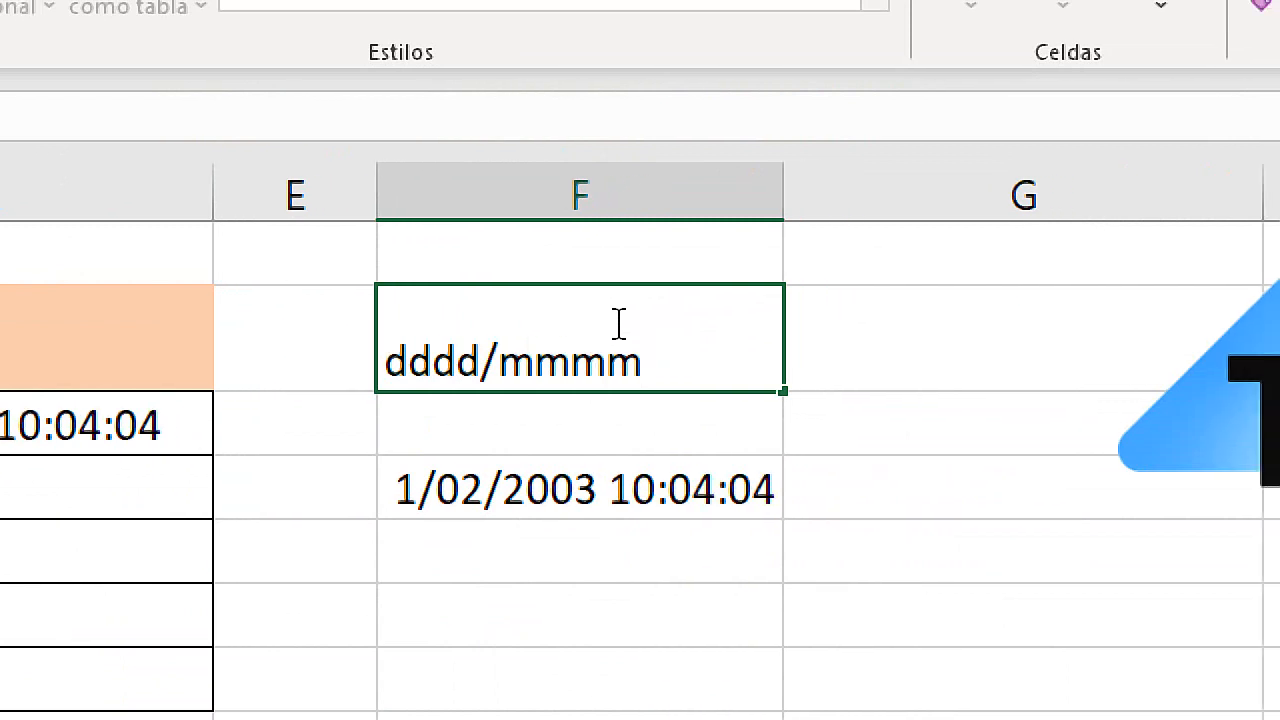
{"action": "type", "text": "yyyy"}
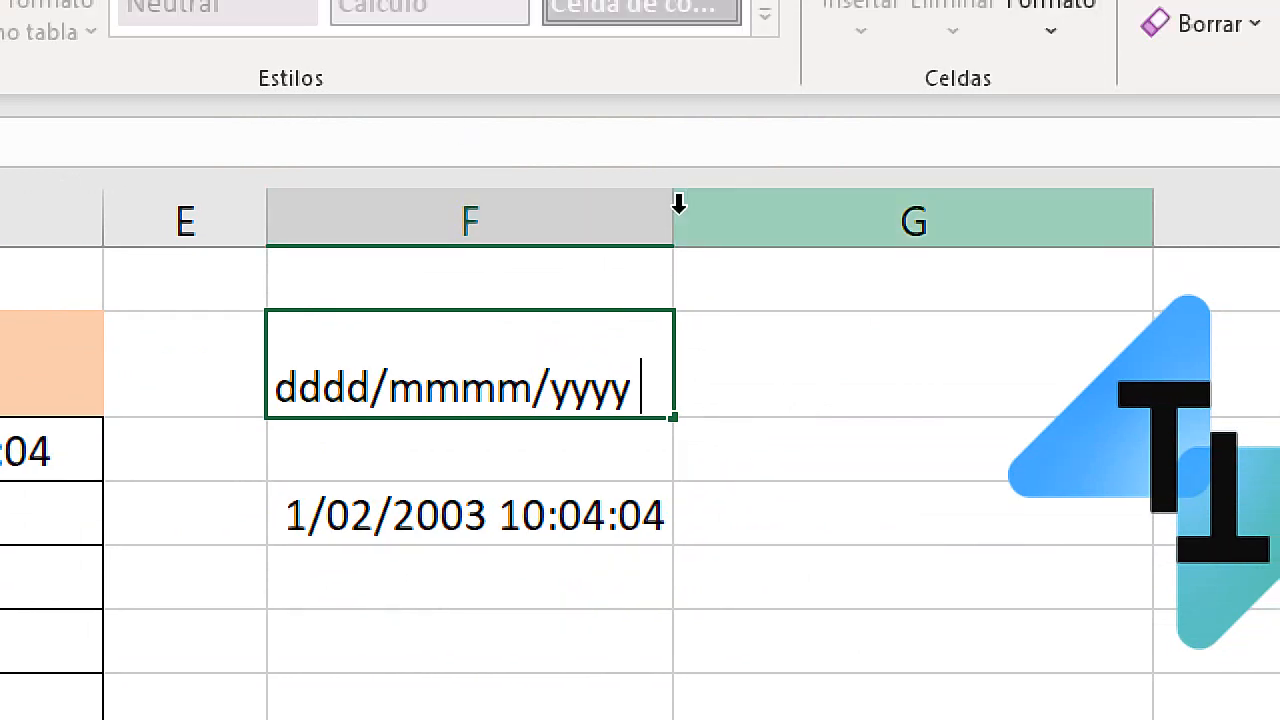
Step: Widen column F and complete the note in F2 with the time code hh:mm:ss after a space
{"action": "left_click", "coordinate": [663, 174]}
{"action": "left_click", "coordinate": [680, 186]}
{"action": "left_click_drag", "start_coordinate": [680, 212], "coordinate": [976, 215]}
{"action": "double_click", "coordinate": [808, 393]}
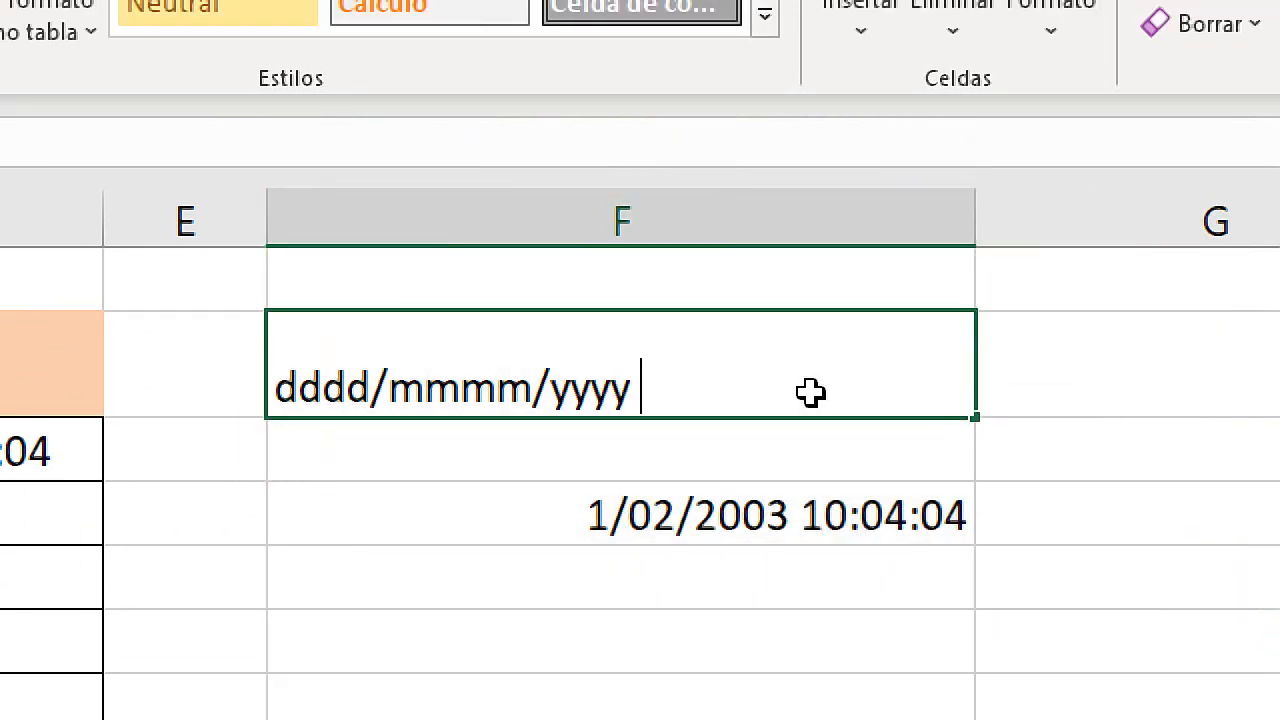
{"action": "type", "text": "hh"}
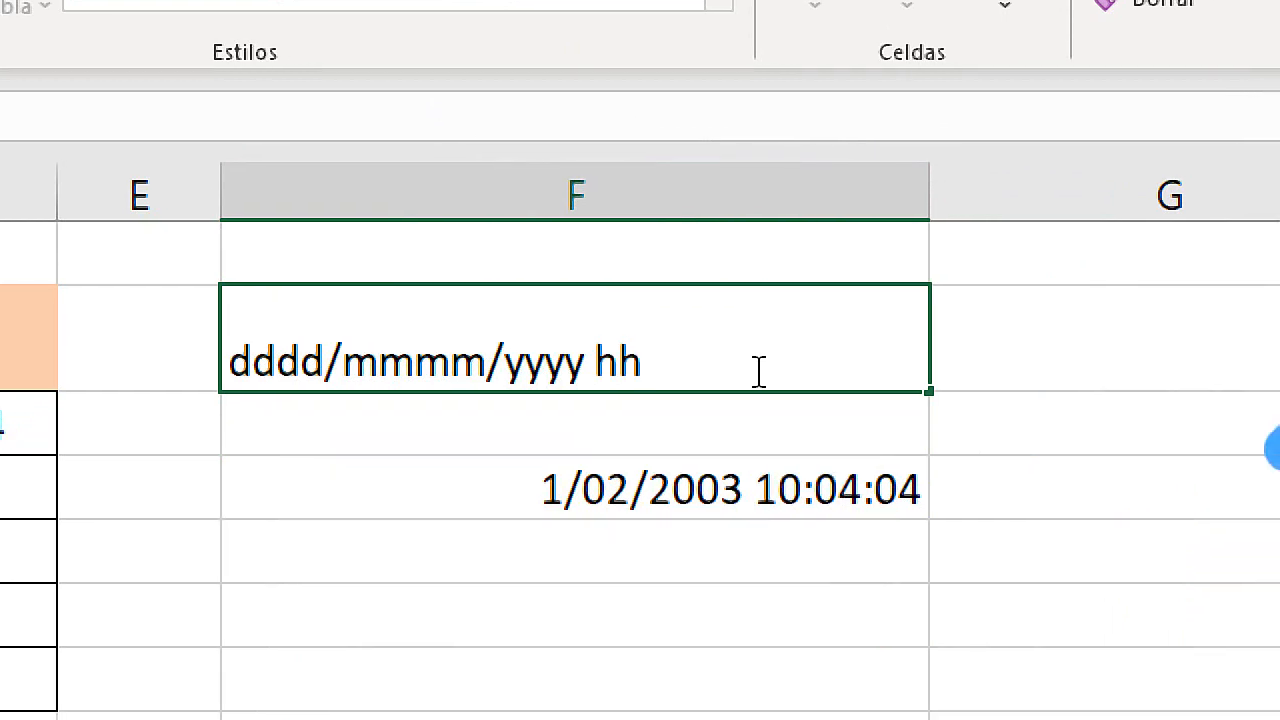
{"action": "type", "text": ":mm"}
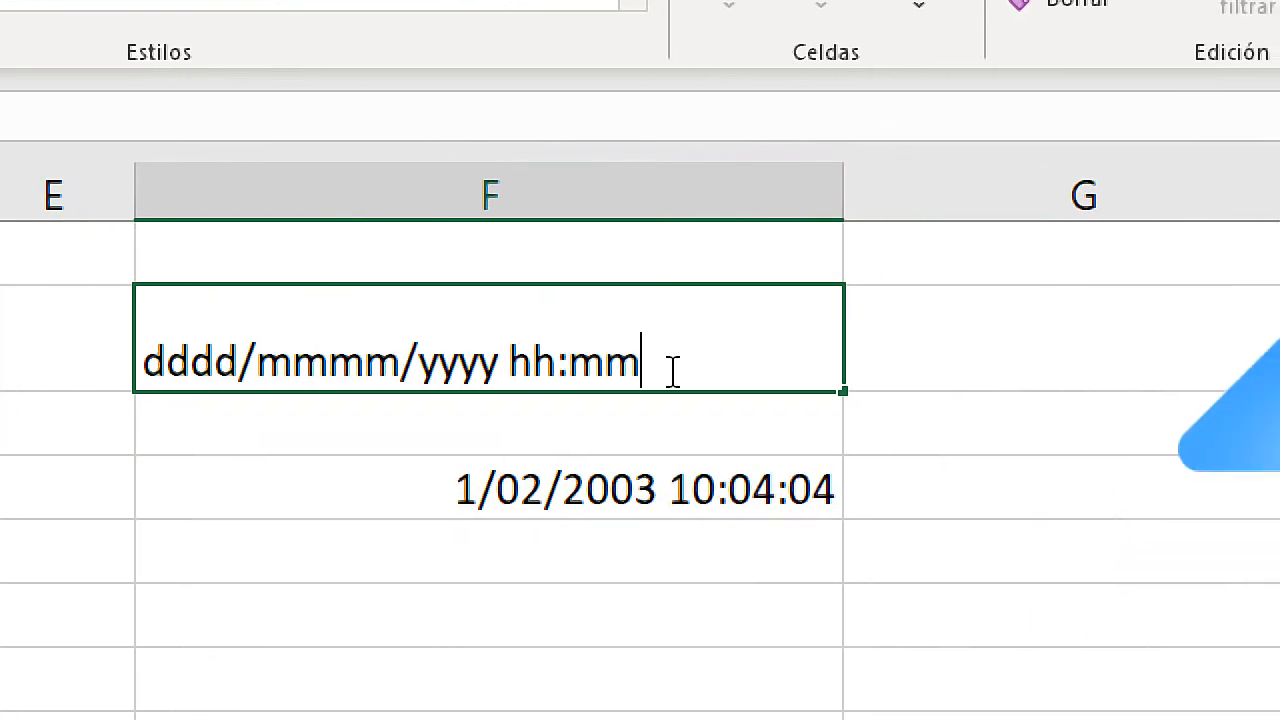
{"action": "type", "text": ":ss"}
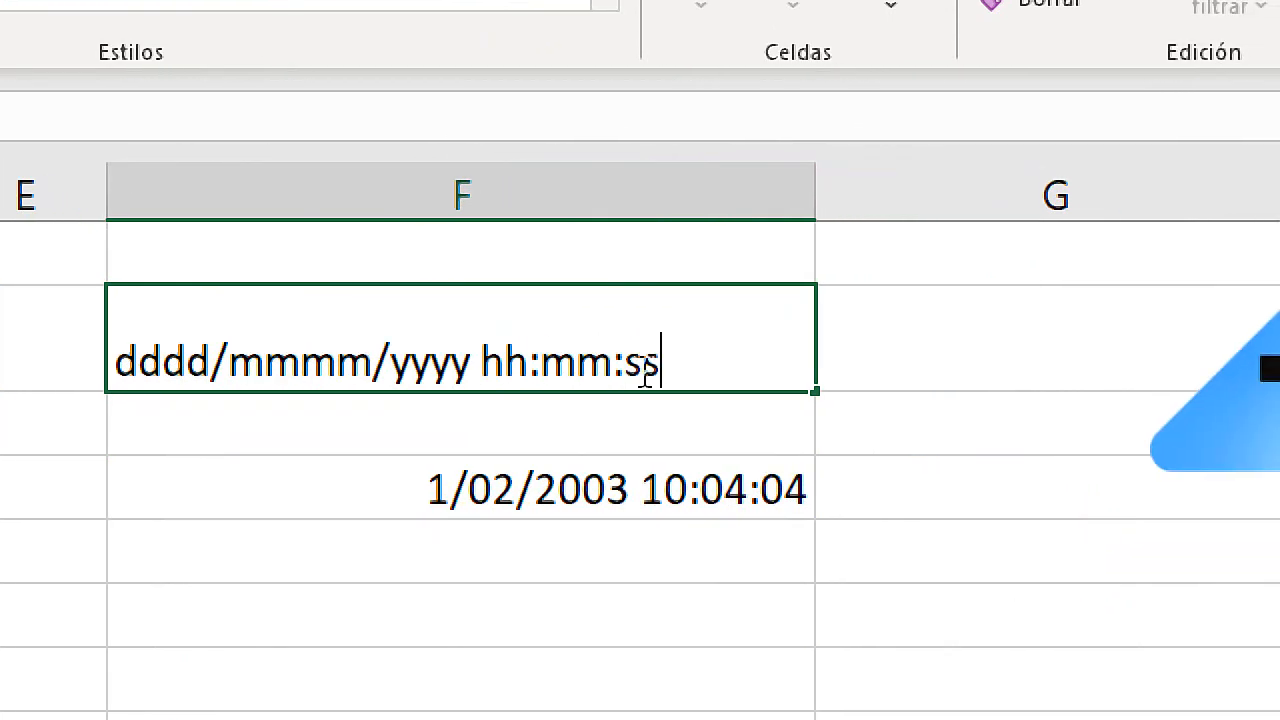
{"action": "key", "text": "Return"}
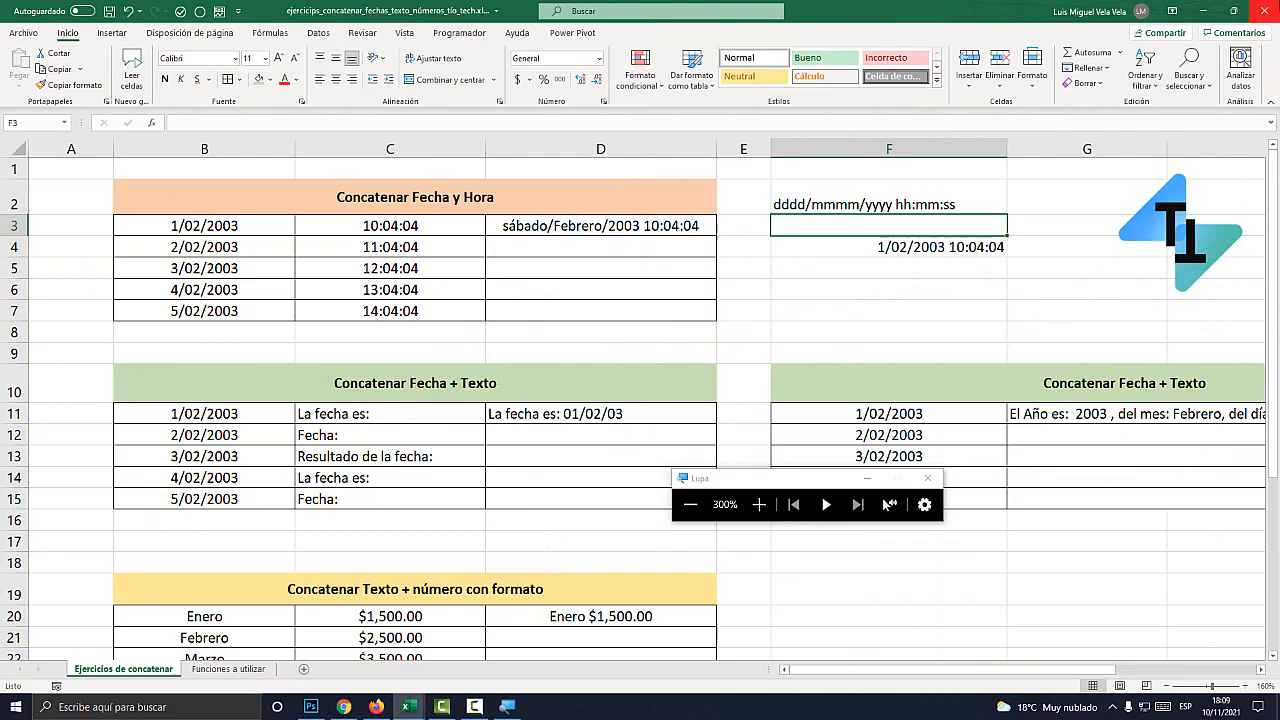
Step: Clear the date-time sum from cell F4
{"action": "left_click", "coordinate": [440, 338]}
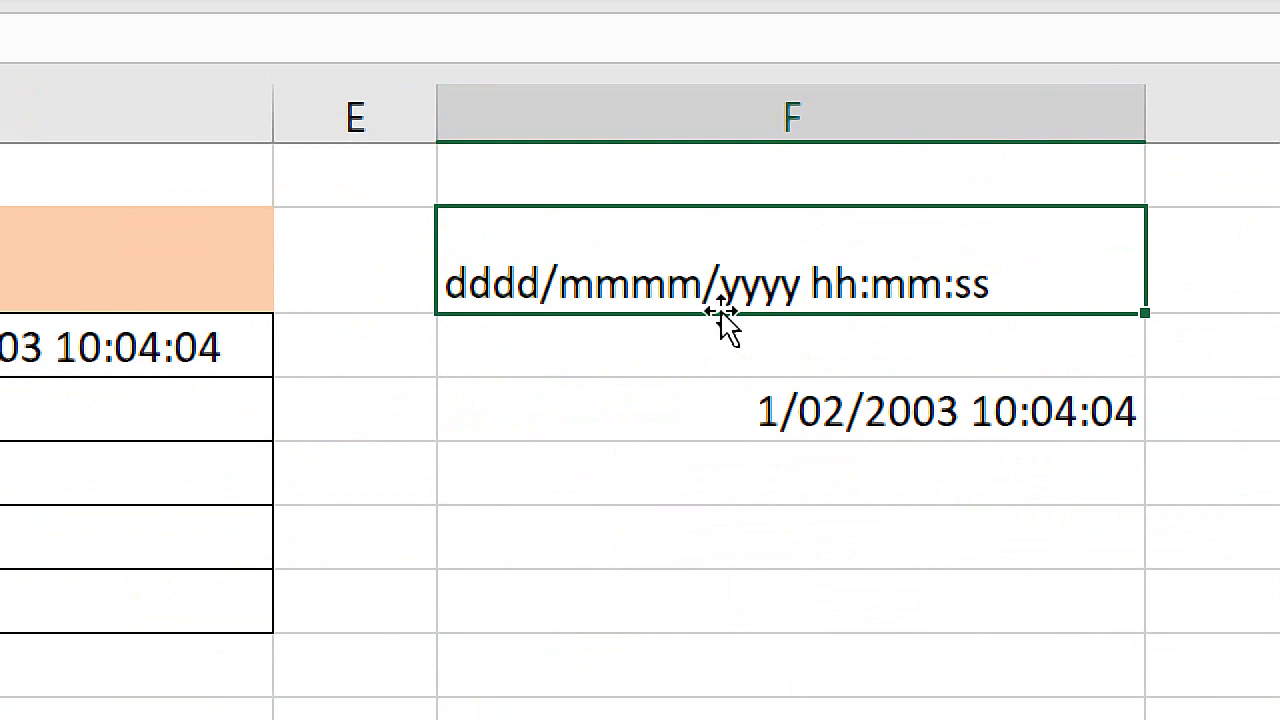
{"action": "left_click", "coordinate": [810, 418]}
{"action": "key", "text": "Delete"}
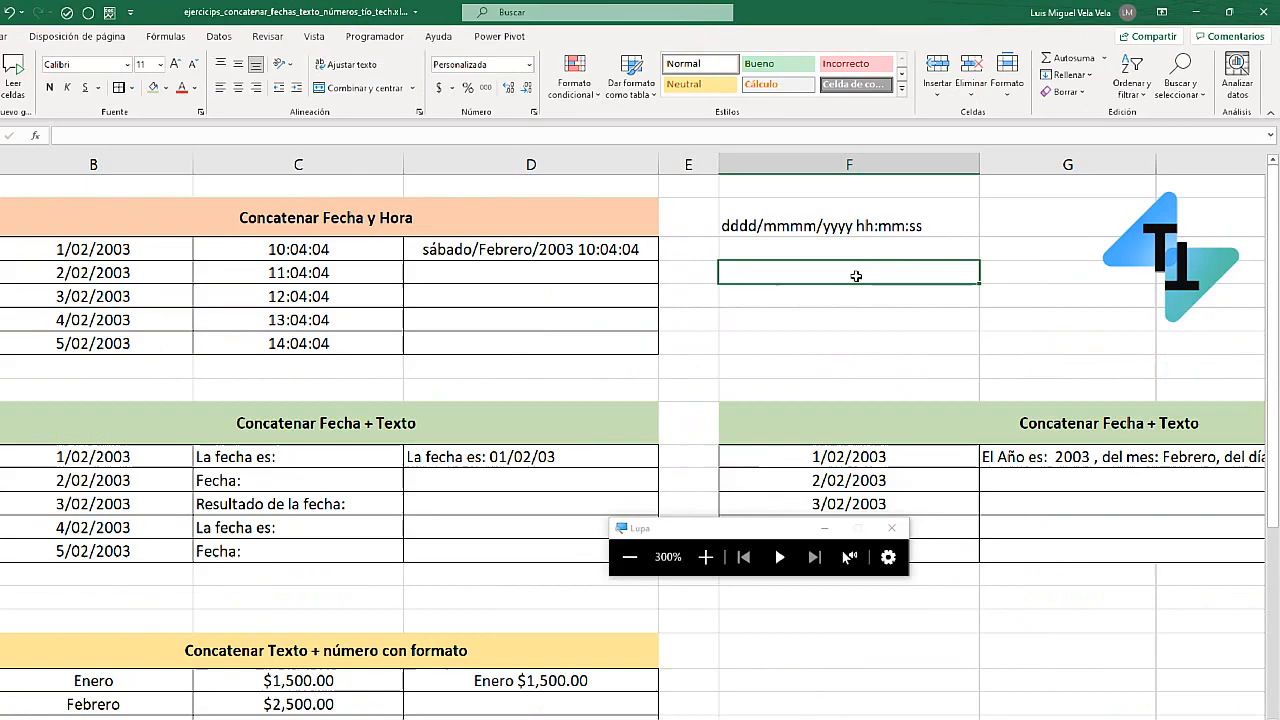
Step: Begin a TEXTO formula in cell D4 with SUMA(B4:C4) as its value argument, followed by the semicolon separator
{"action": "left_click", "coordinate": [600, 246]}
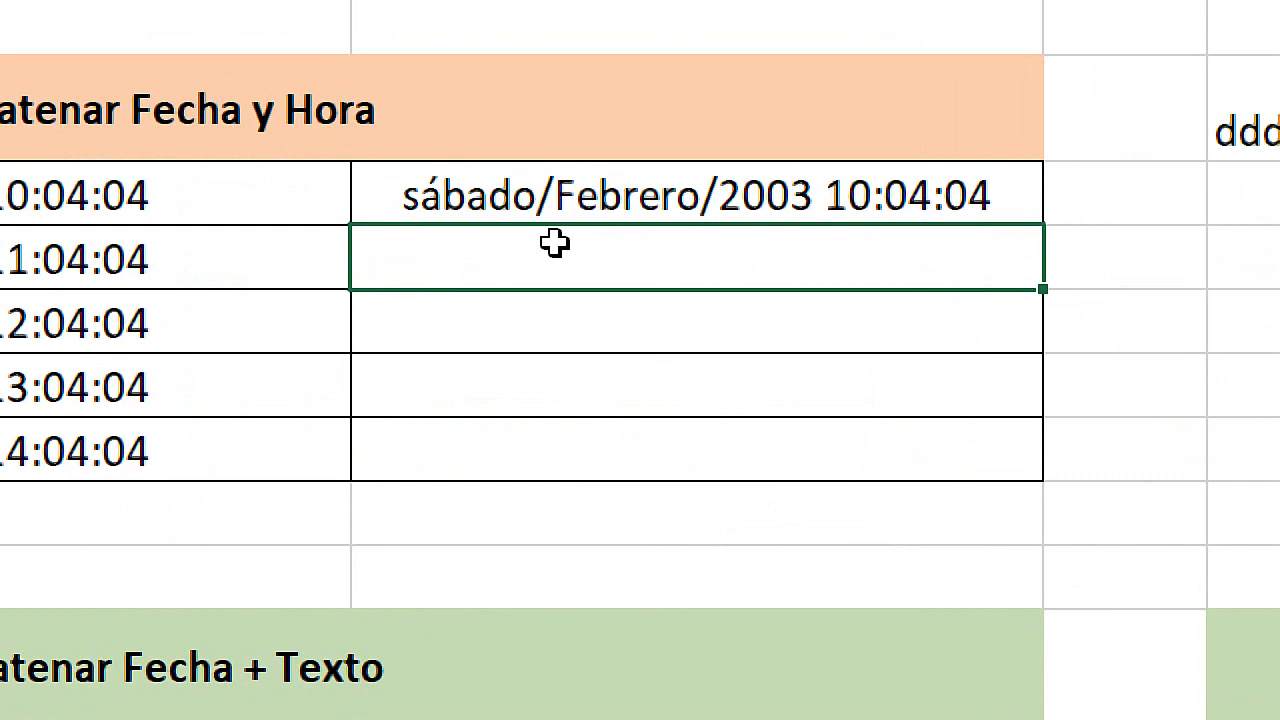
{"action": "double_click", "coordinate": [555, 242]}
{"action": "type", "text": "=tex"}
{"action": "key", "text": "Tab"}
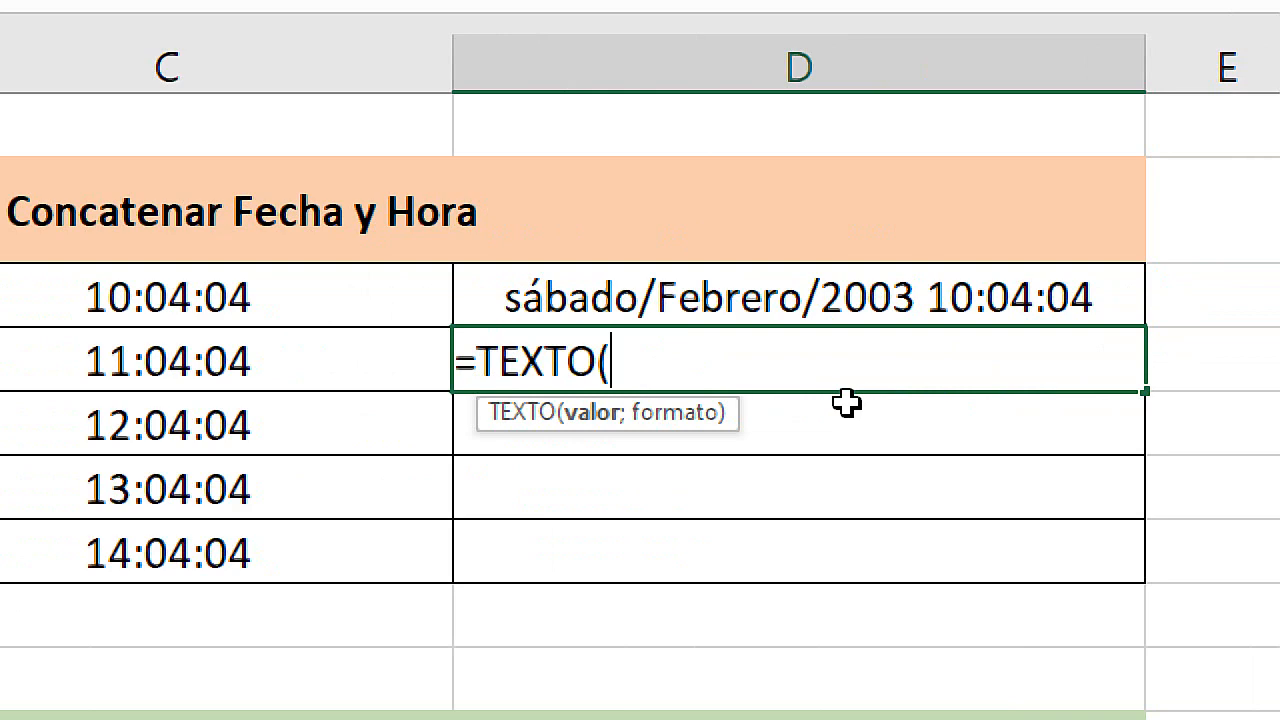
{"action": "type", "text": "suma"}
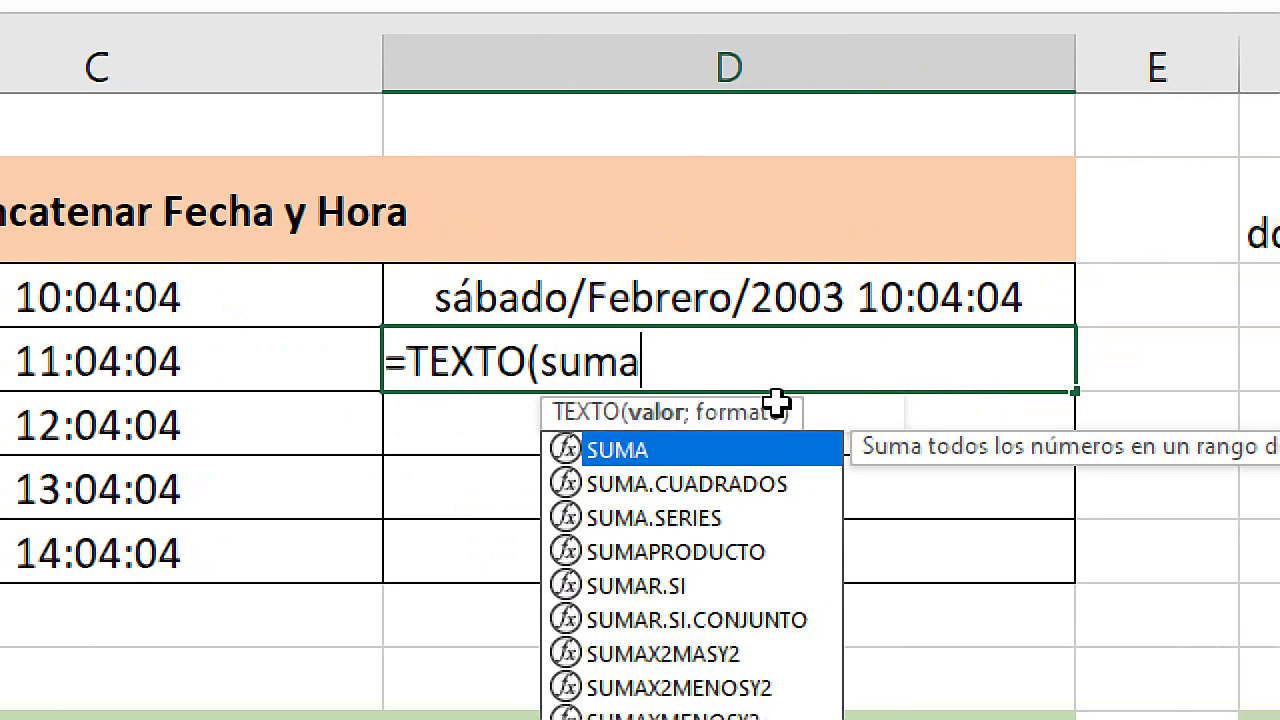
{"action": "key", "text": "Tab"}
{"action": "left_click_drag", "start_coordinate": [240, 345], "coordinate": [614, 346]}
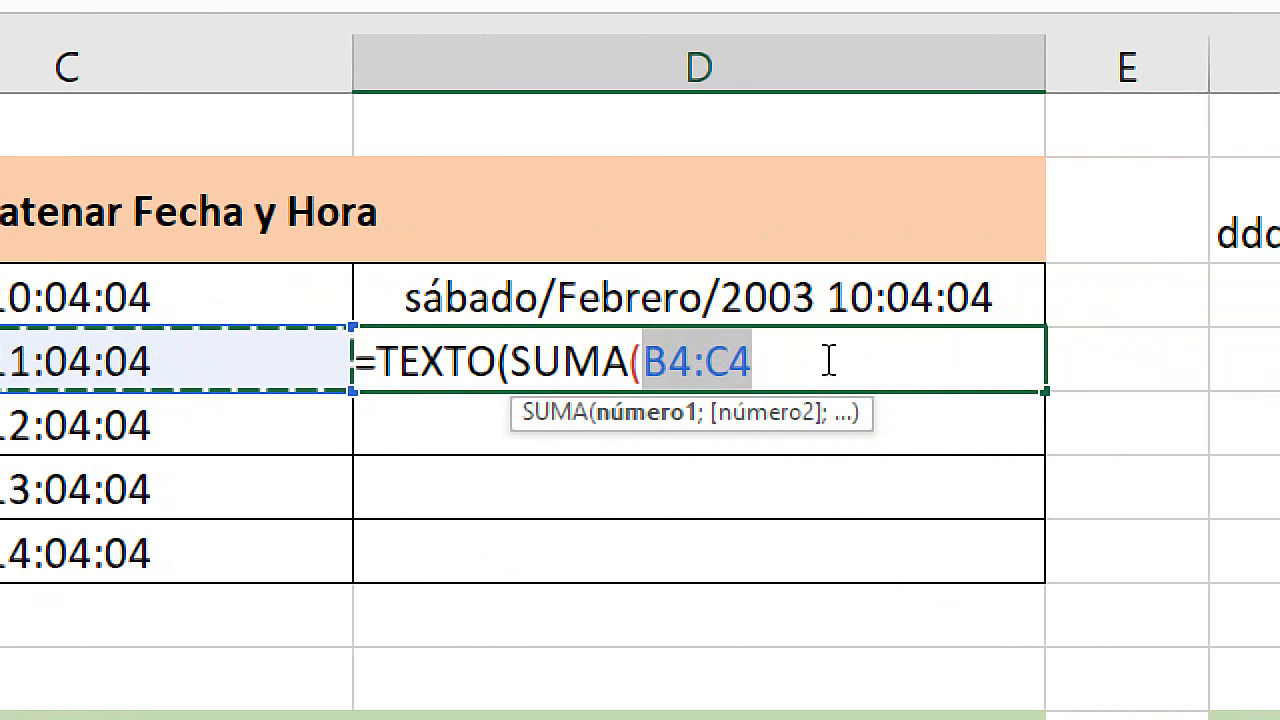
{"action": "type", "text": ")"}
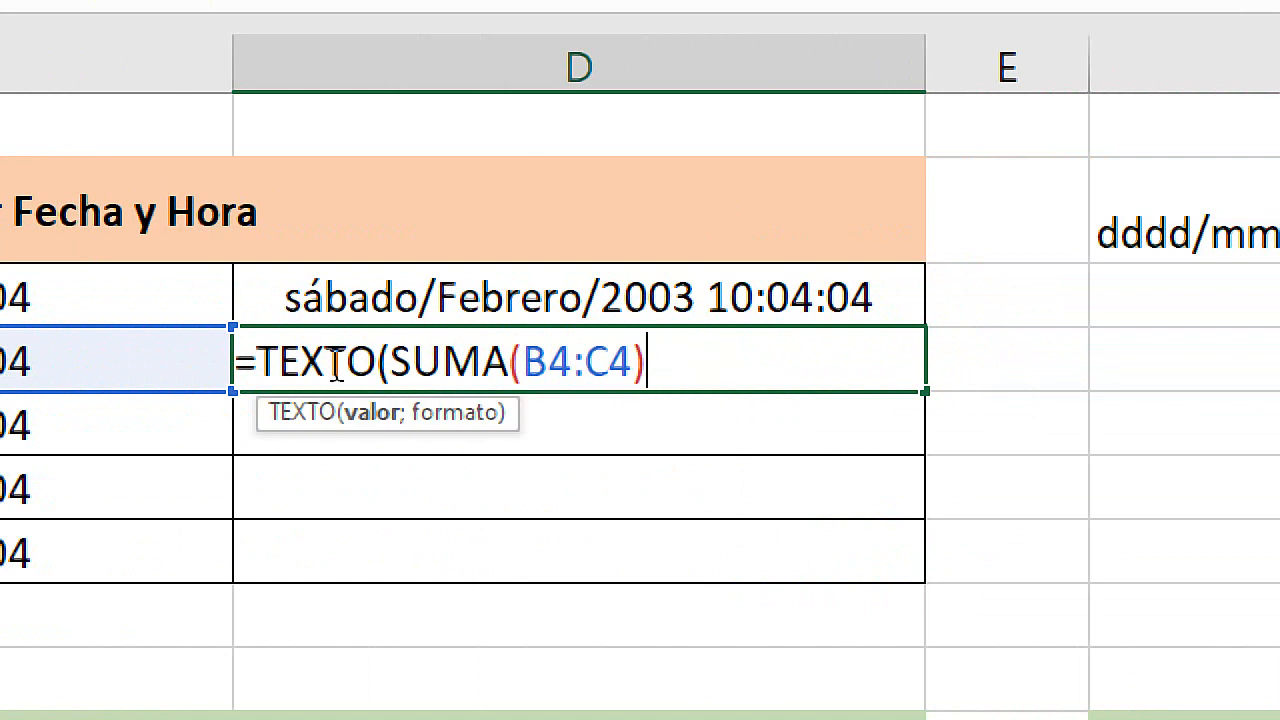
{"action": "left_click_drag", "start_coordinate": [258, 360], "coordinate": [646, 360]}
{"action": "left_click", "coordinate": [648, 360]}
{"action": "type", "text": ";"}
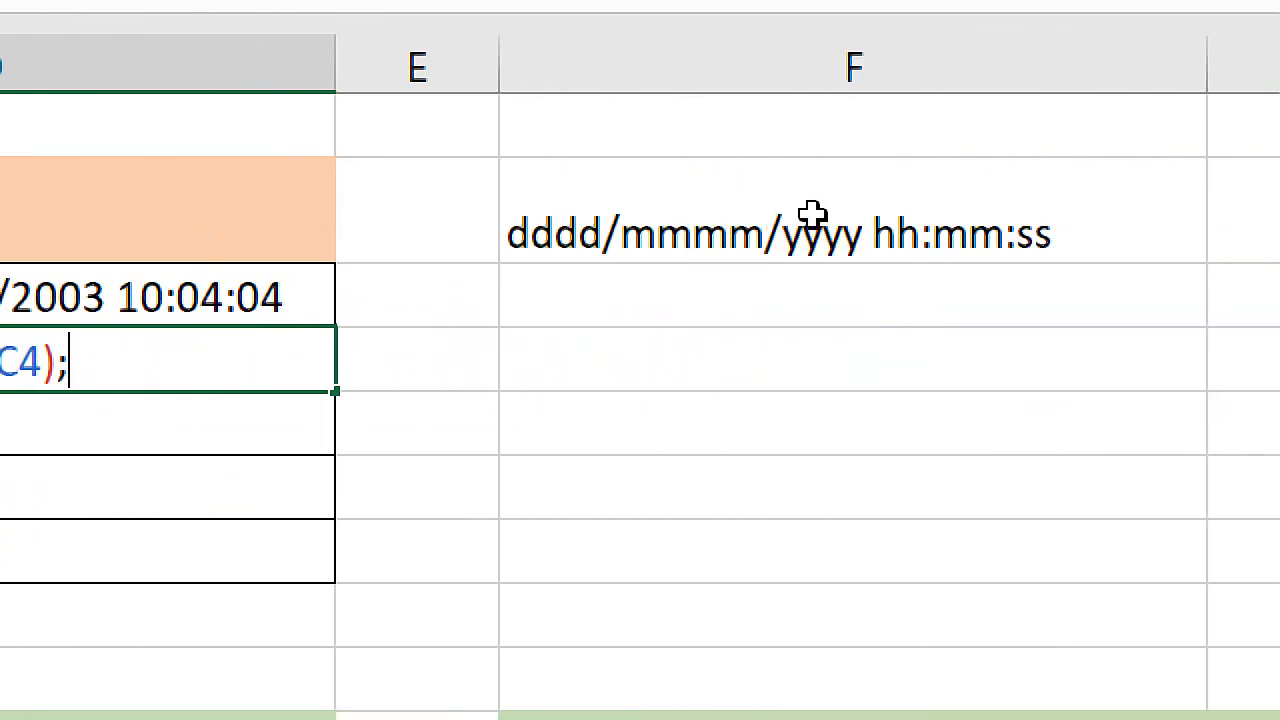
Step: Complete D4's TEXTO formula with the format argument "dd/mm/yyyy hh:mm:ss", close the parenthesis and enter it
{"action": "type", "text": "\""}
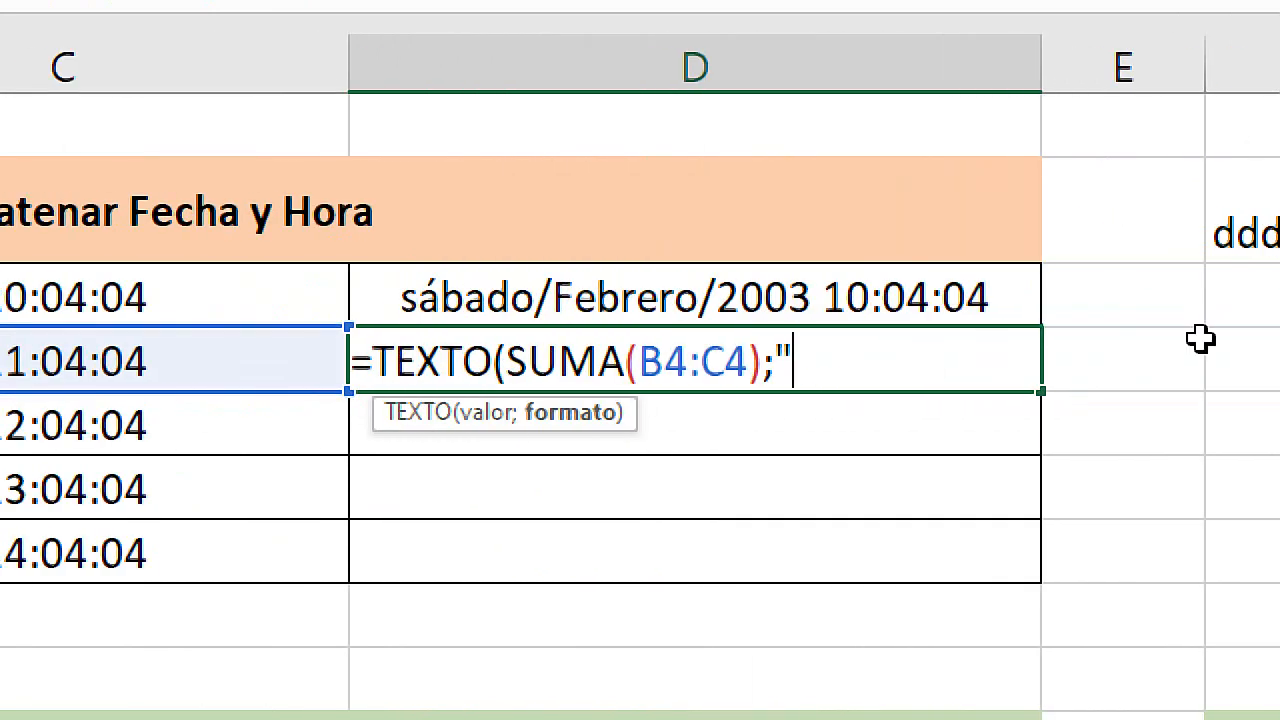
{"action": "type", "text": "dd/m"}
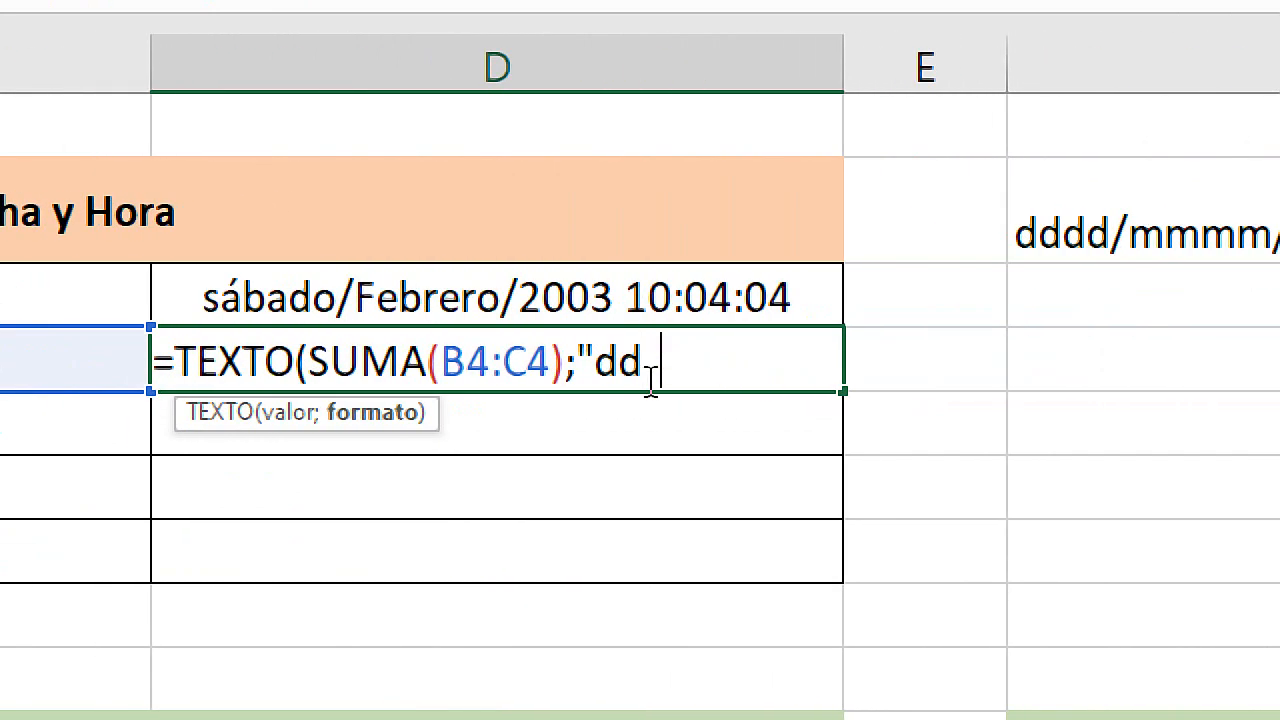
{"action": "type", "text": "m/"}
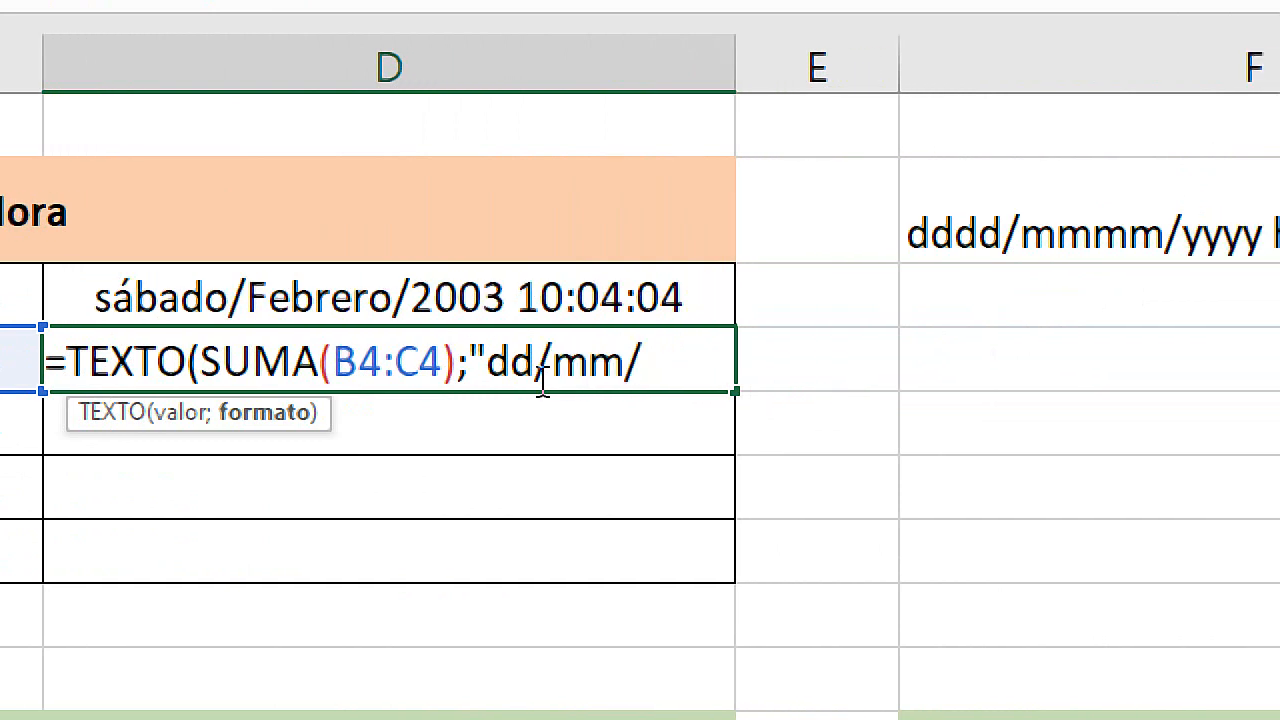
{"action": "type", "text": "YY"}
{"action": "key", "text": "BackSpace"}
{"action": "key", "text": "BackSpace"}
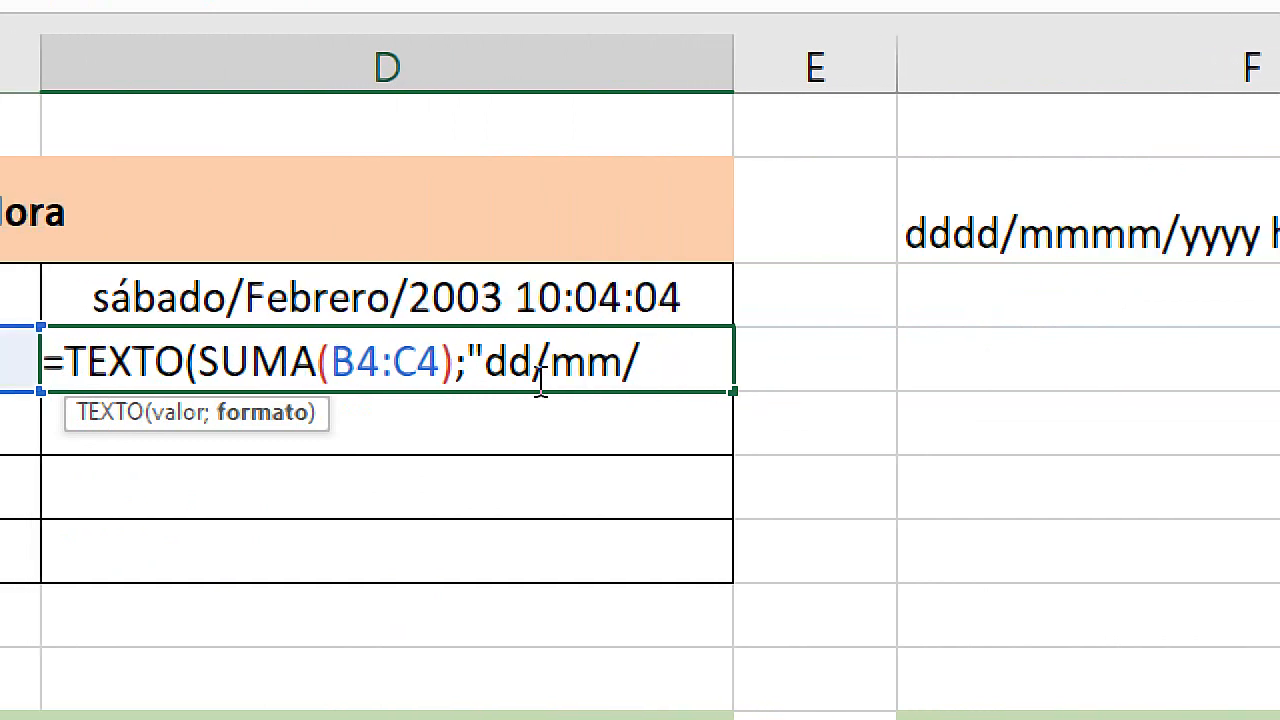
{"action": "type", "text": "yyyy"}
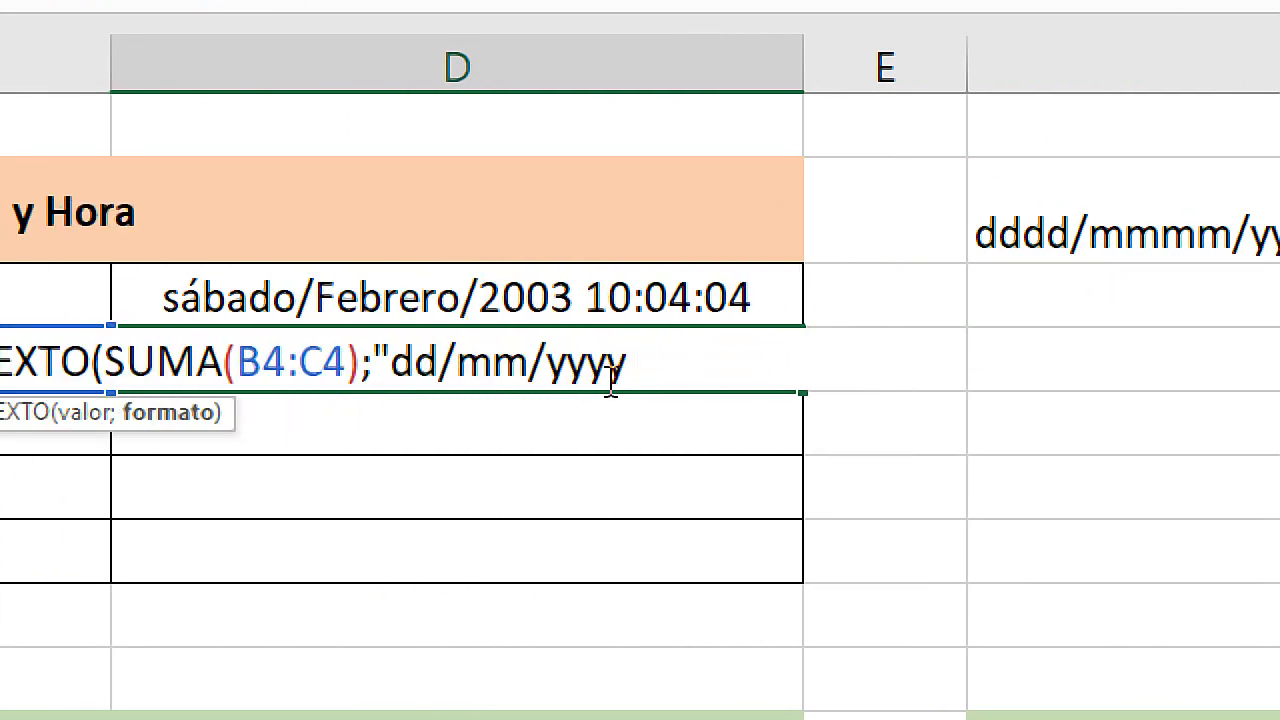
{"action": "type", "text": " hh:mm"}
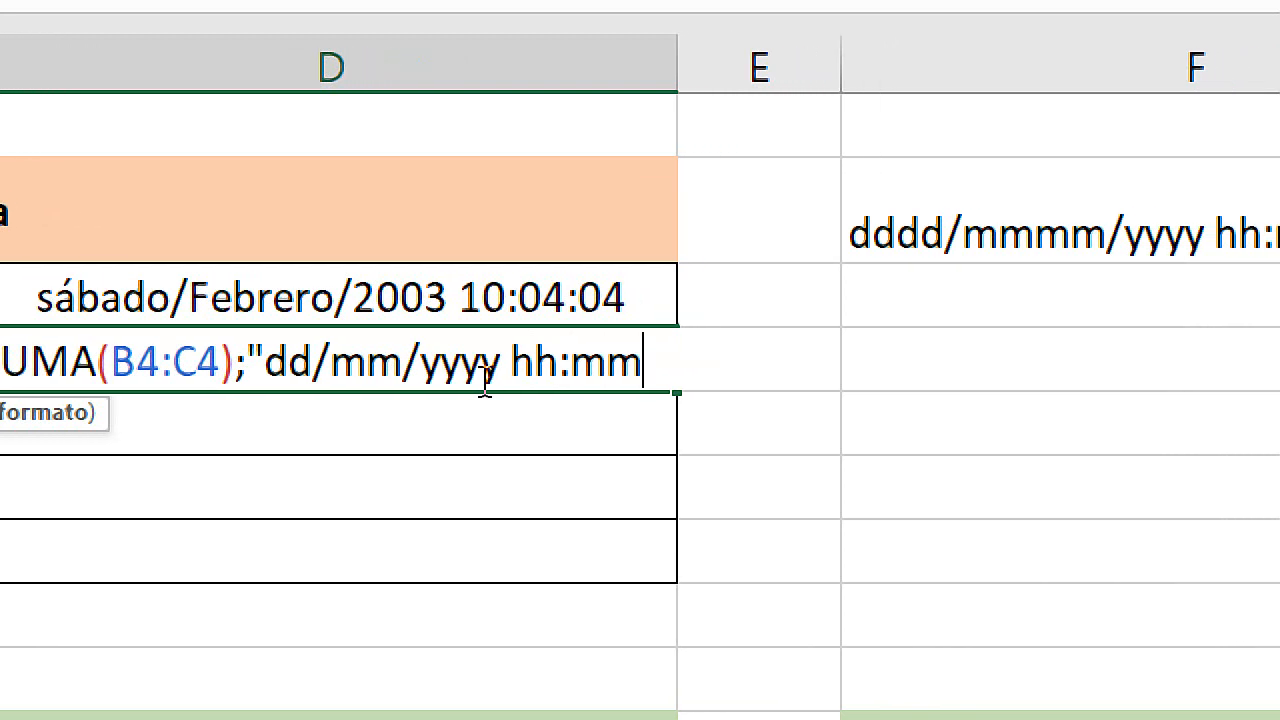
{"action": "type", "text": ":ss"}
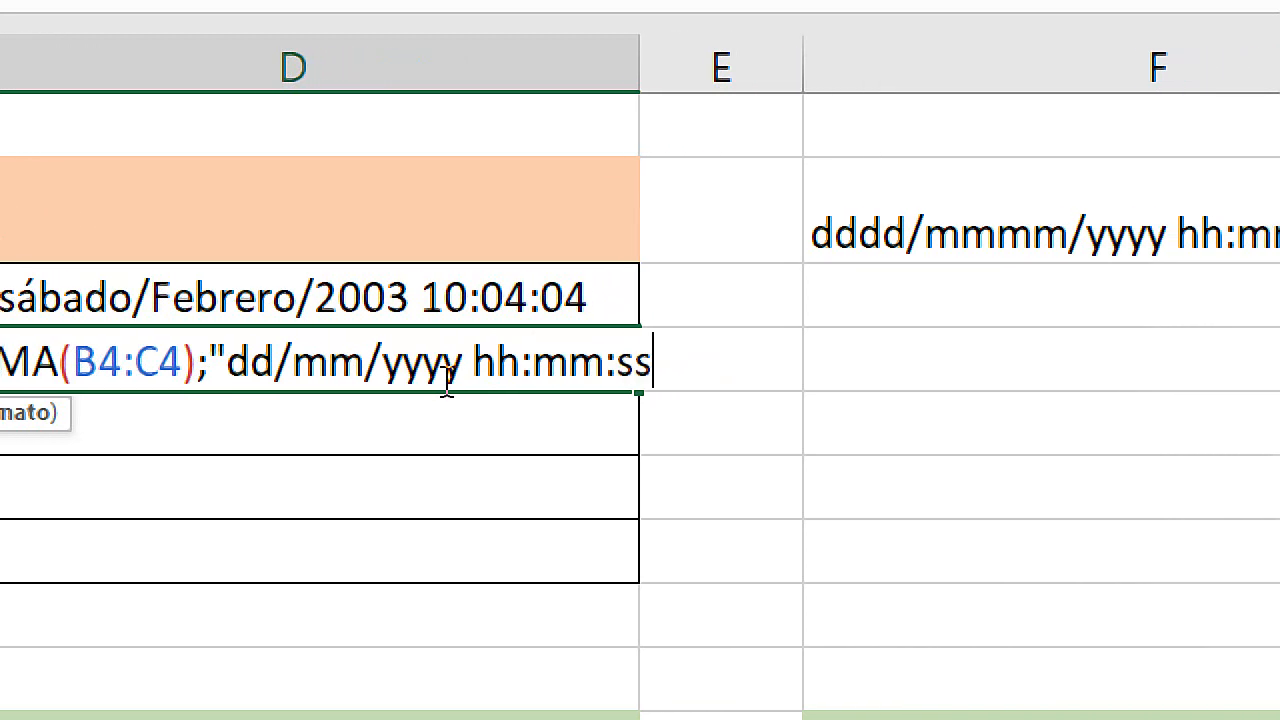
{"action": "type", "text": "\""}
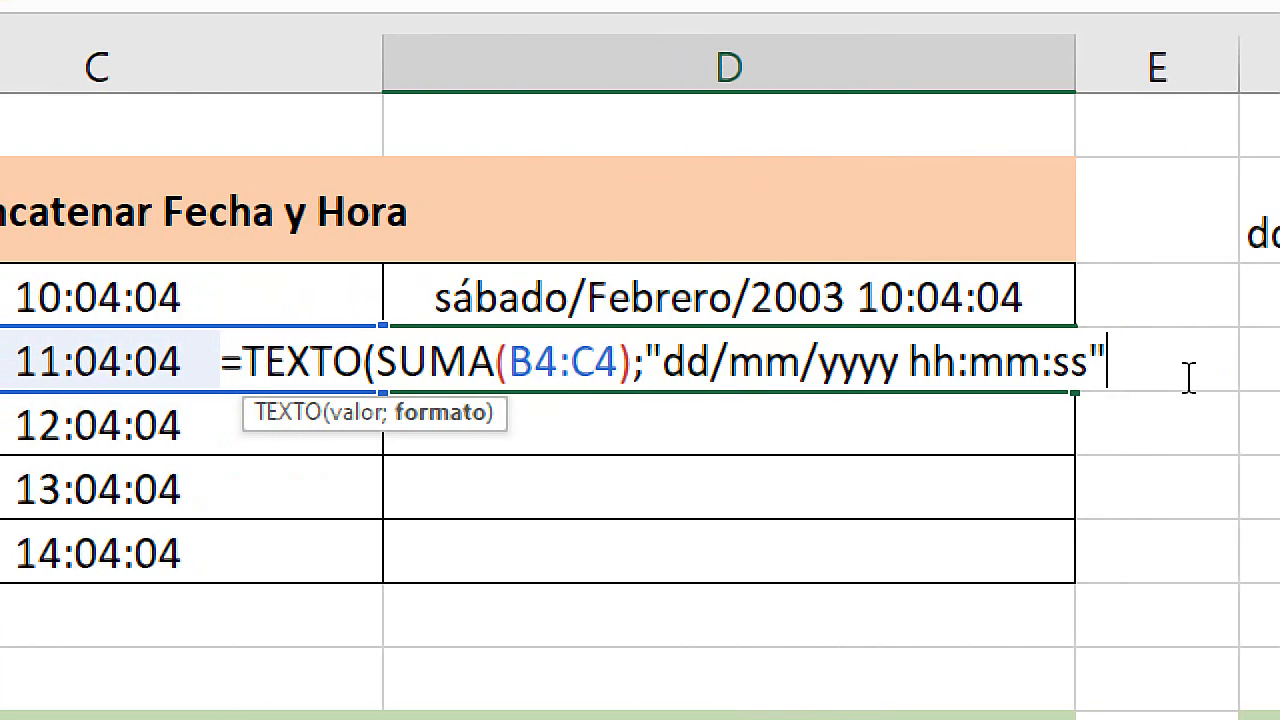
{"action": "left_click_drag", "start_coordinate": [632, 360], "coordinate": [1054, 360]}
{"action": "left_click_drag", "start_coordinate": [342, 360], "coordinate": [620, 360]}
{"action": "left_click", "coordinate": [1093, 364]}
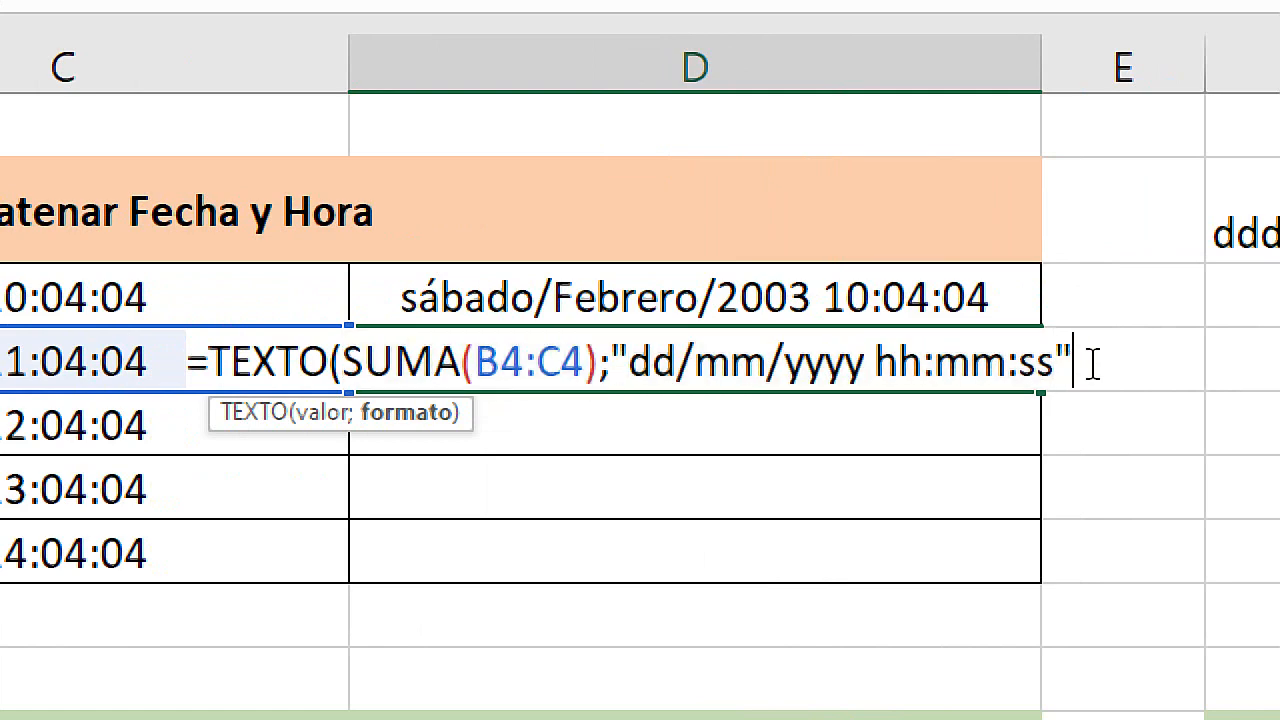
{"action": "type", "text": ")"}
{"action": "key", "text": "Return"}
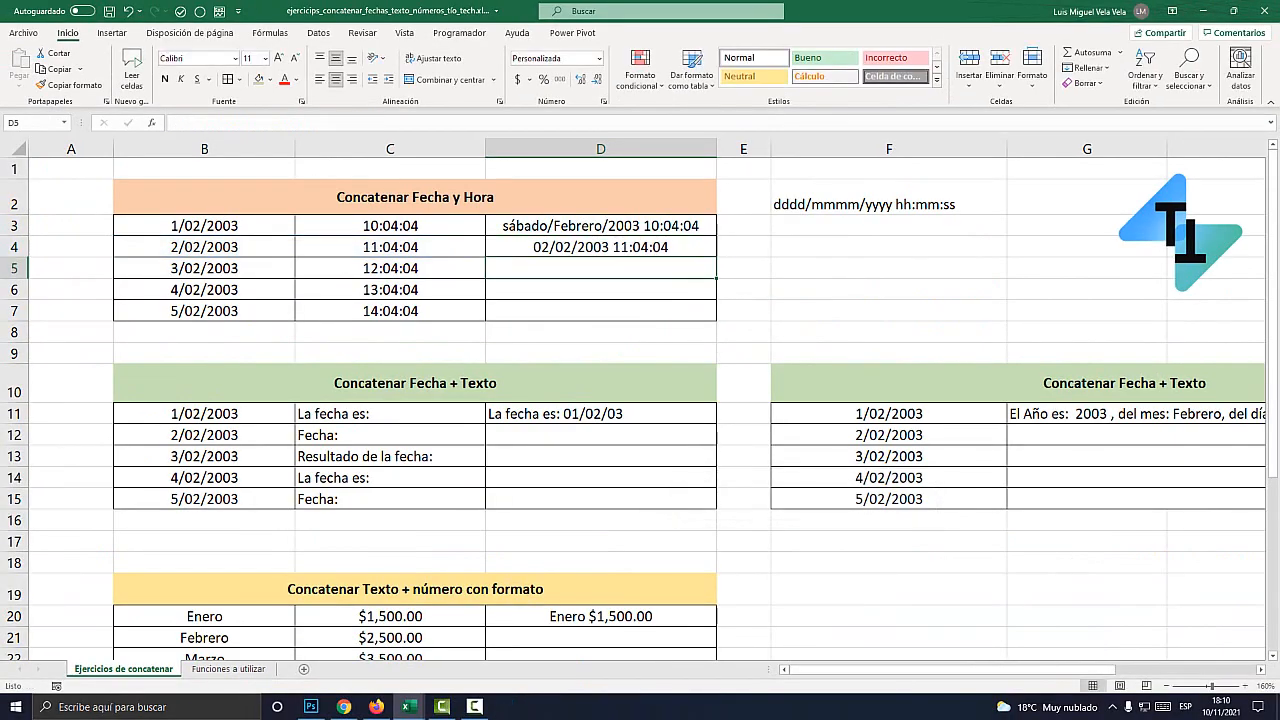
Step: Examine the formula and custom number format of cell D3 for comparison with D4, leaving both unchanged, and return to D4
{"action": "left_click", "coordinate": [601, 247]}
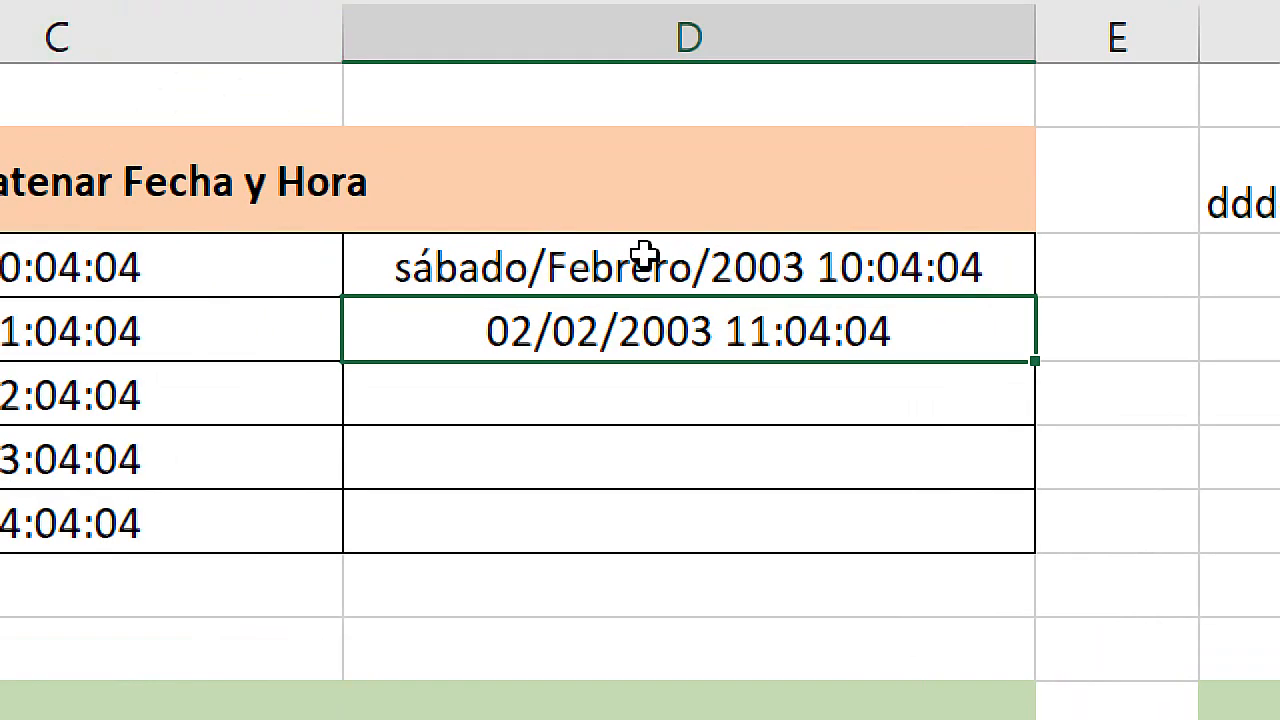
{"action": "double_click", "coordinate": [693, 268]}
{"action": "left_click_drag", "start_coordinate": [557, 273], "coordinate": [362, 268]}
{"action": "left_click", "coordinate": [500, 268]}
{"action": "key", "text": "ctrl+Return"}
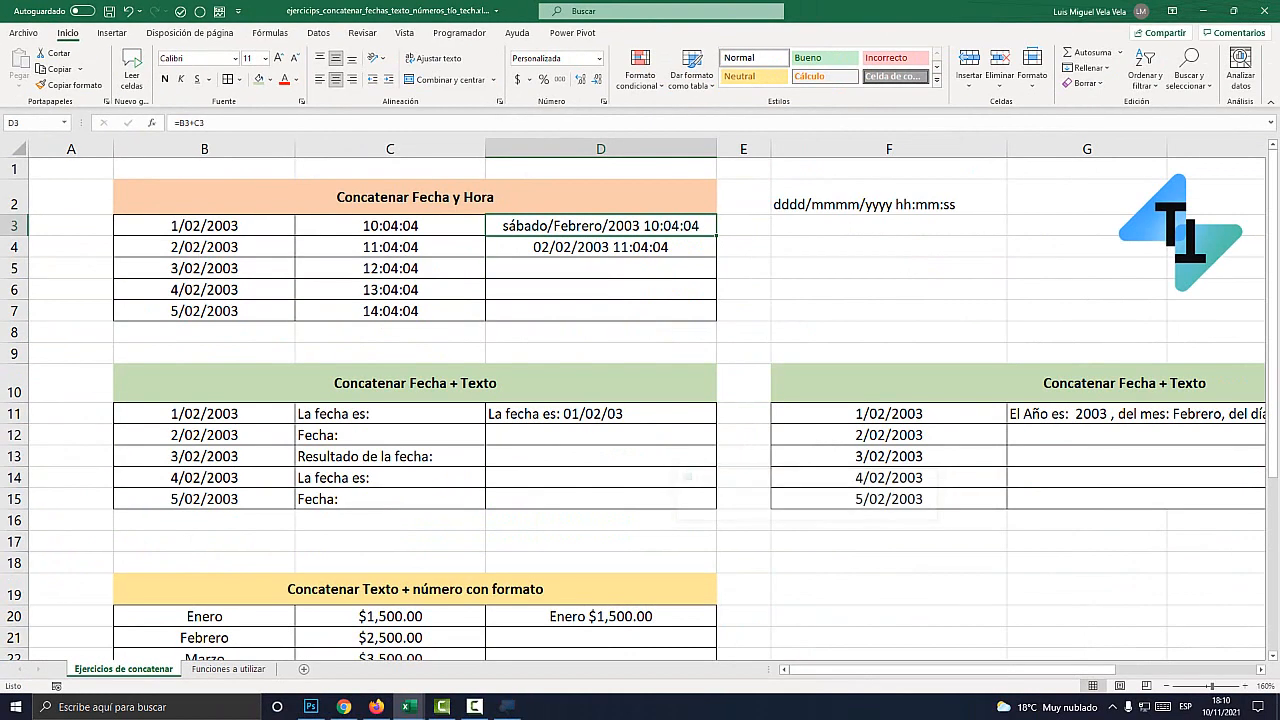
{"action": "right_click", "coordinate": [767, 362]}
{"action": "left_click", "coordinate": [637, 511]}
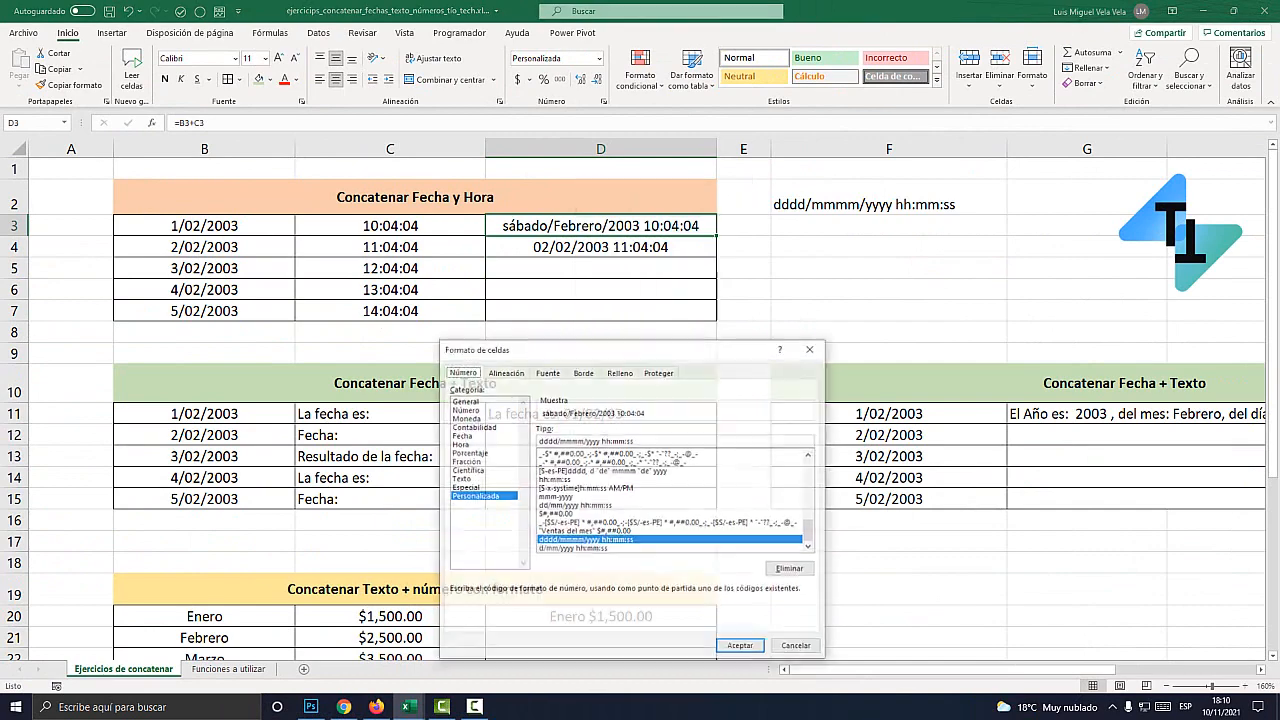
{"action": "key", "text": "super+plus"}
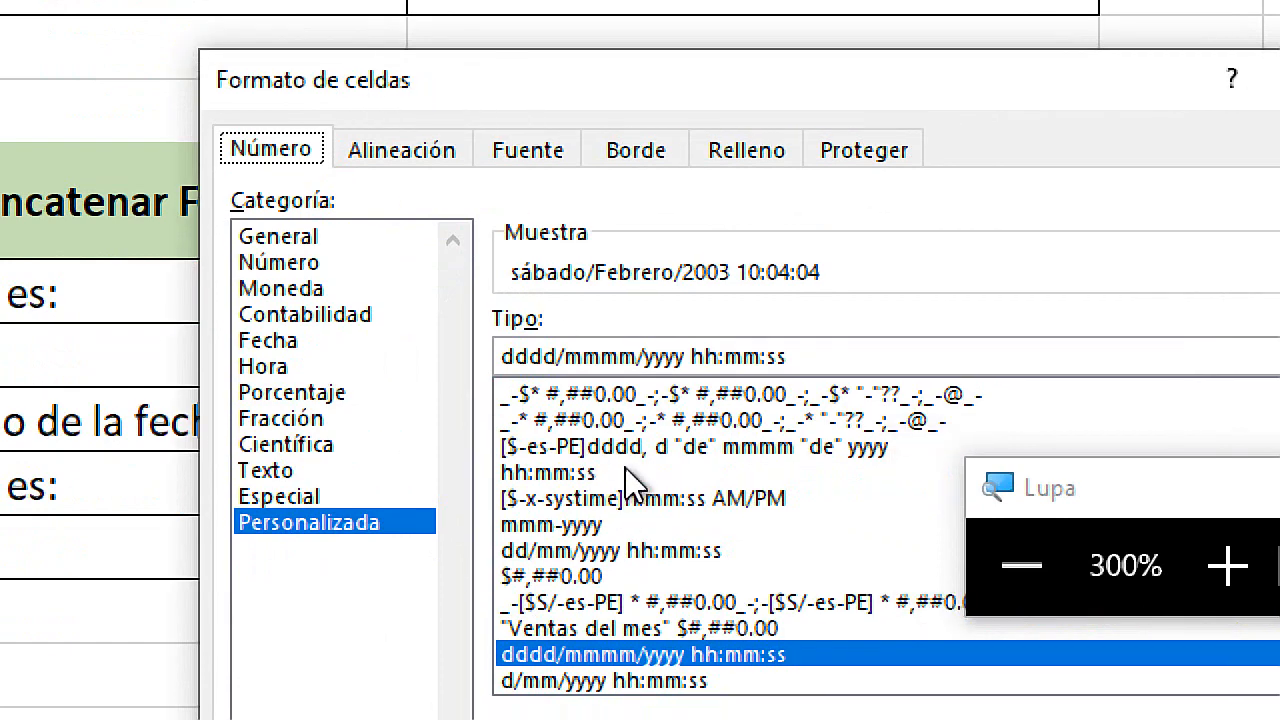
{"action": "key", "text": "super+Escape"}
{"action": "key", "text": "Escape"}
{"action": "key", "text": "Down"}
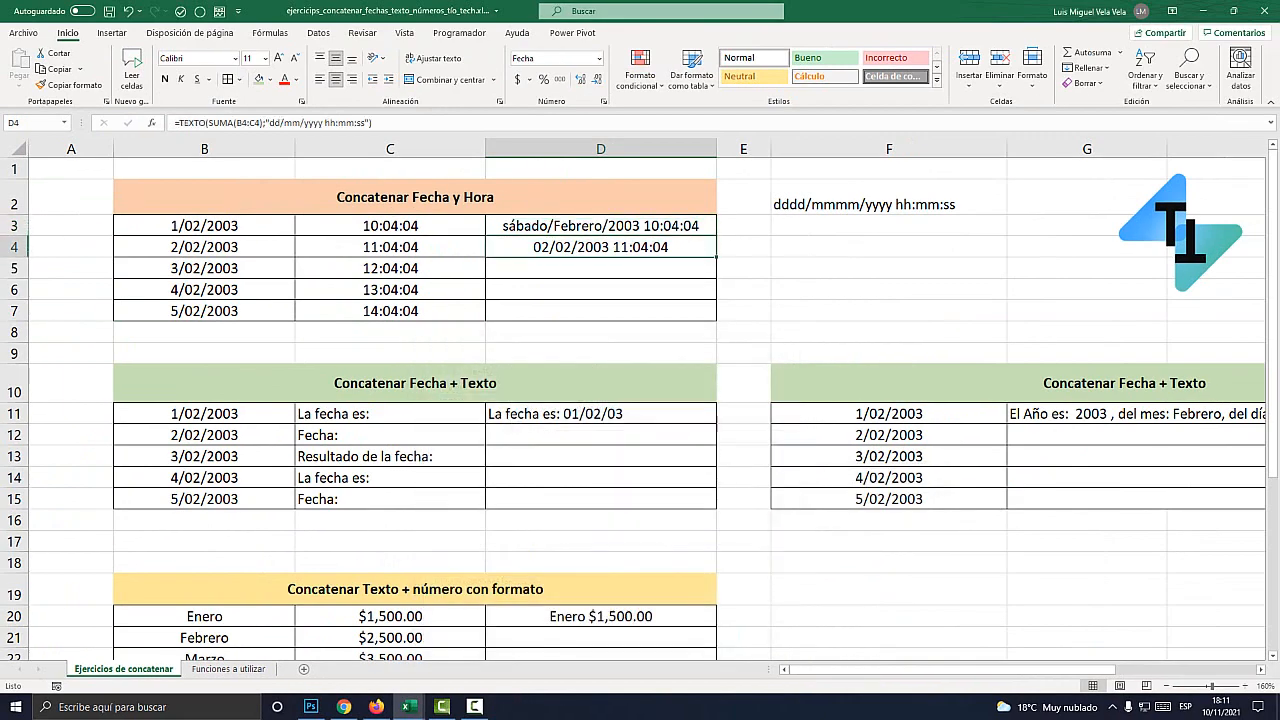
Step: Examine the format argument of D4's TEXTO formula and compare it with cell D3's custom-formatted date and time, leaving both cells unchanged
{"action": "key", "text": "super+plus"}
{"action": "double_click", "coordinate": [580, 249]}
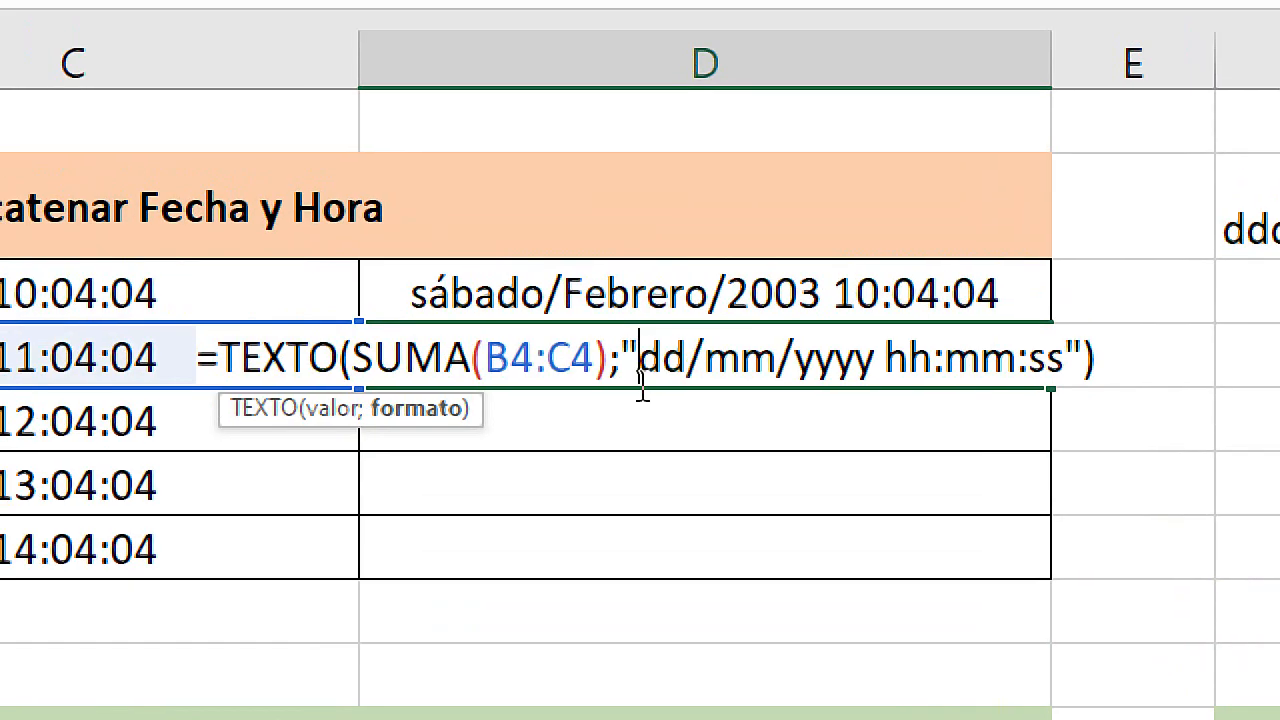
{"action": "left_click_drag", "start_coordinate": [623, 352], "coordinate": [1080, 348]}
{"action": "left_click", "coordinate": [537, 358]}
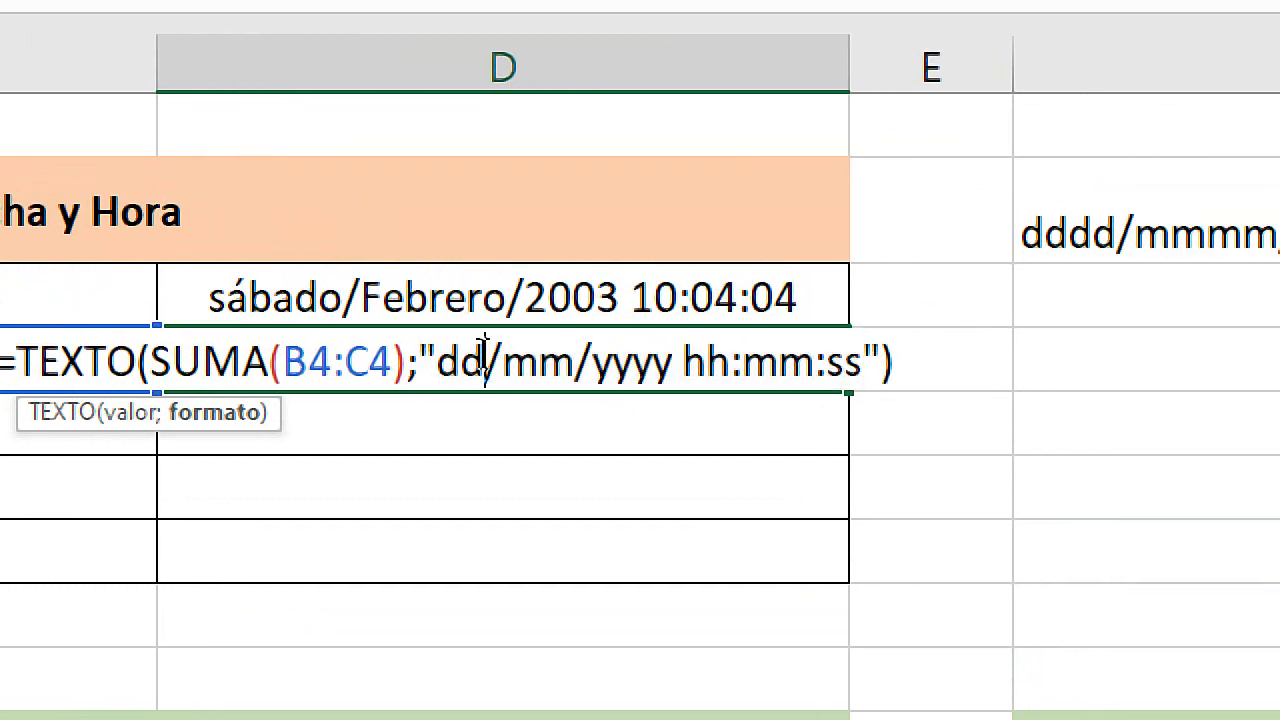
{"action": "key", "text": "Escape"}
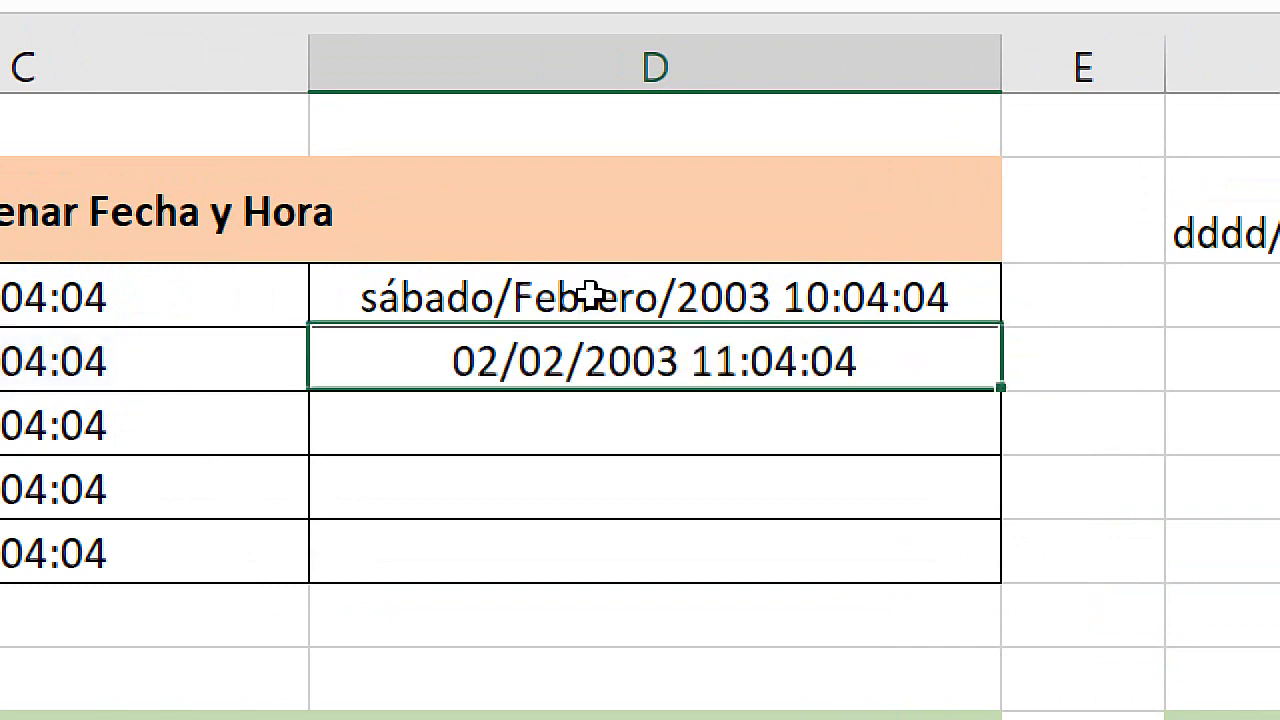
{"action": "right_click", "coordinate": [598, 296]}
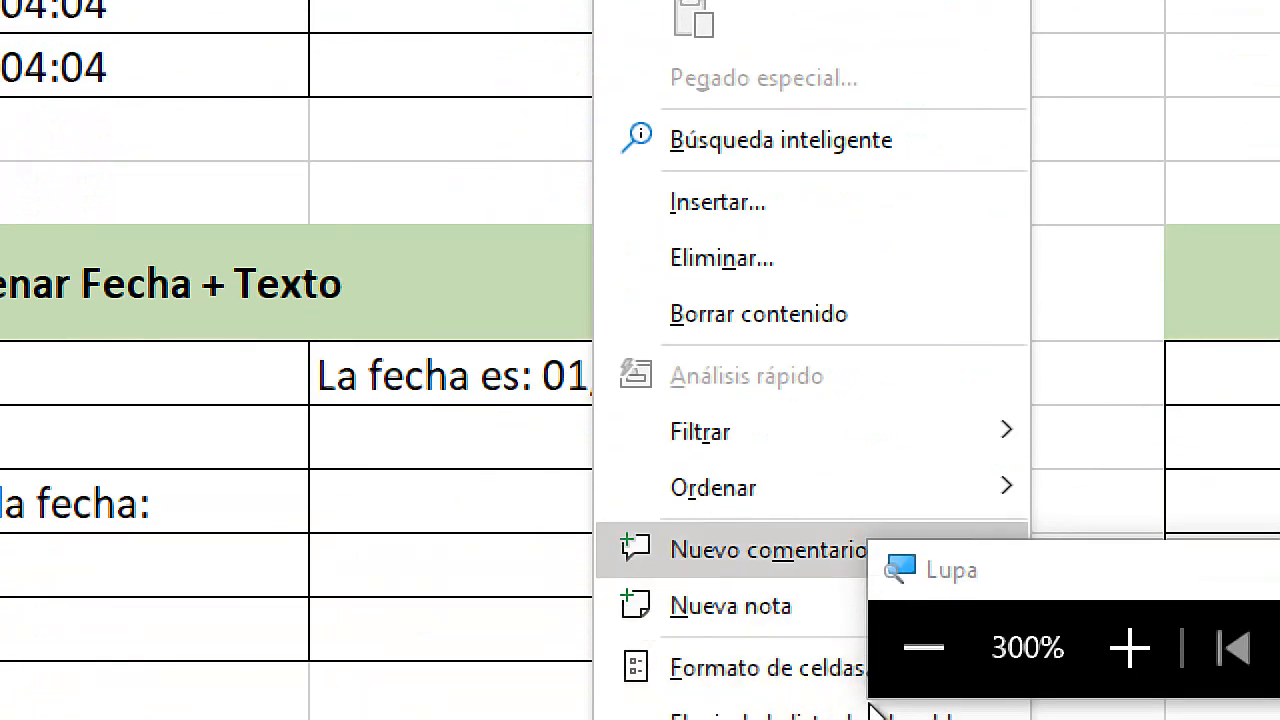
{"action": "key", "text": "Escape"}
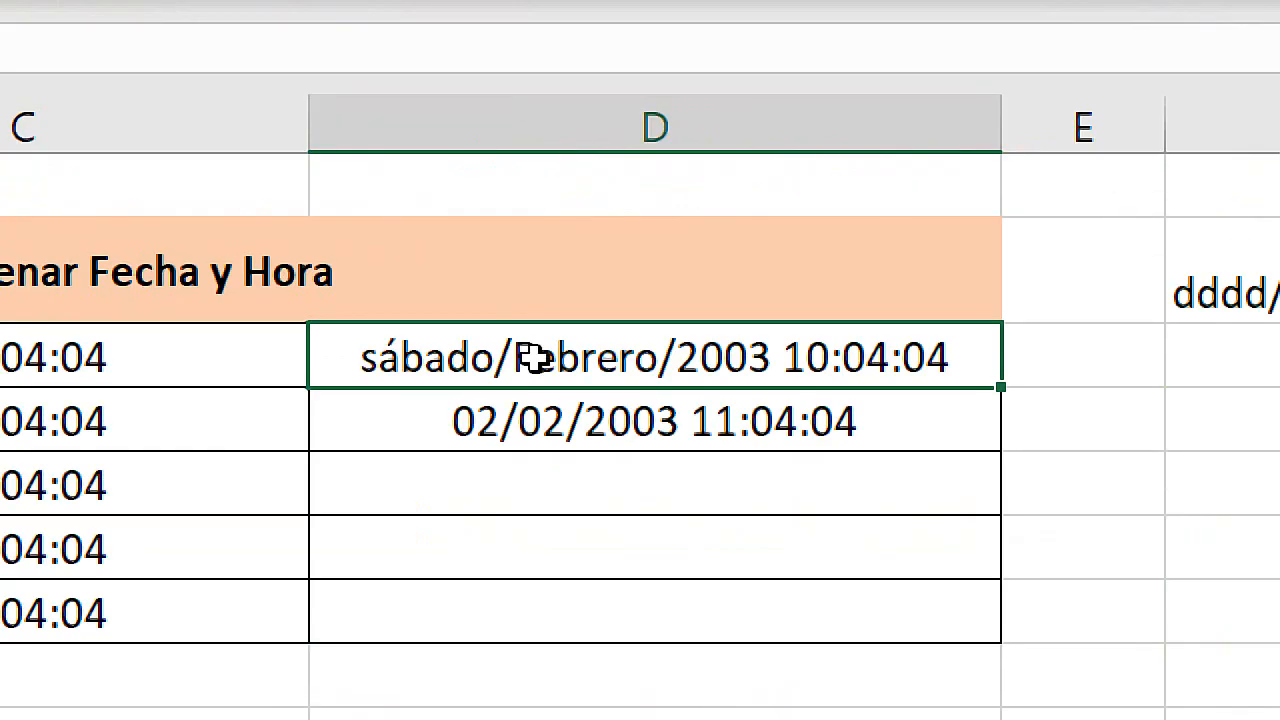
{"action": "double_click", "coordinate": [592, 162]}
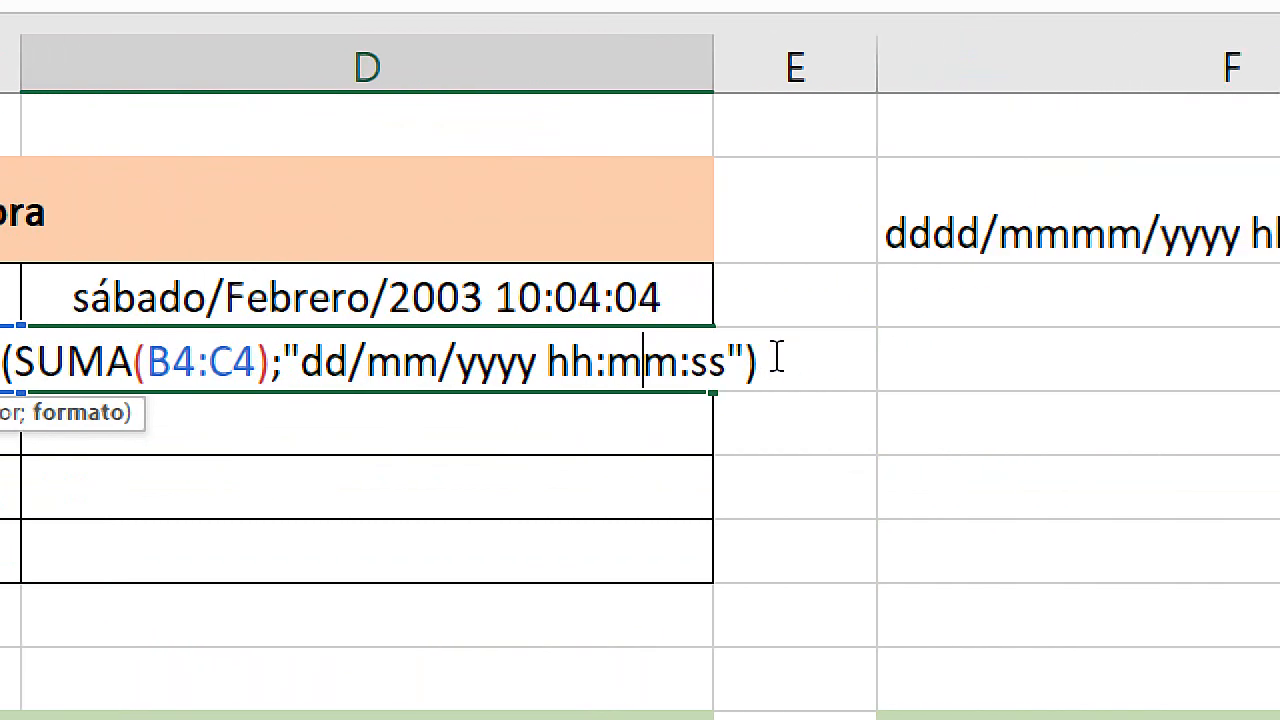
{"action": "key", "text": "Return"}
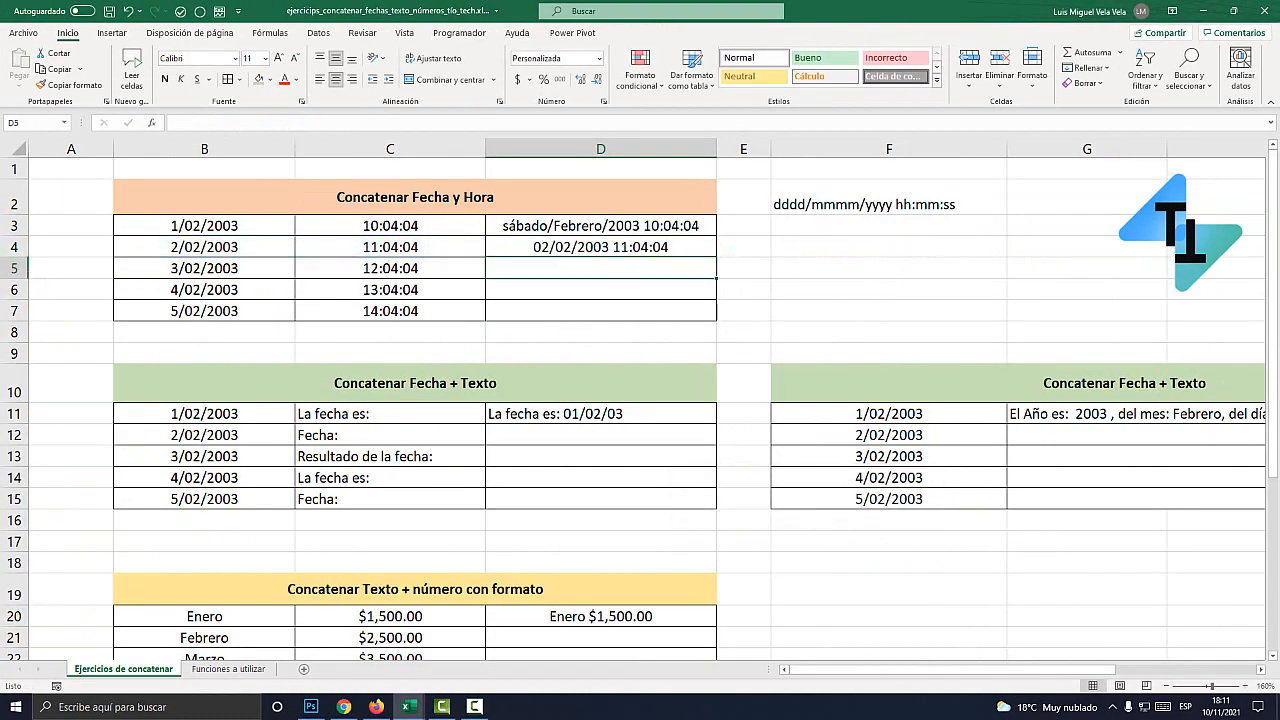
{"action": "double_click", "coordinate": [634, 248]}
{"action": "key", "text": "Return"}
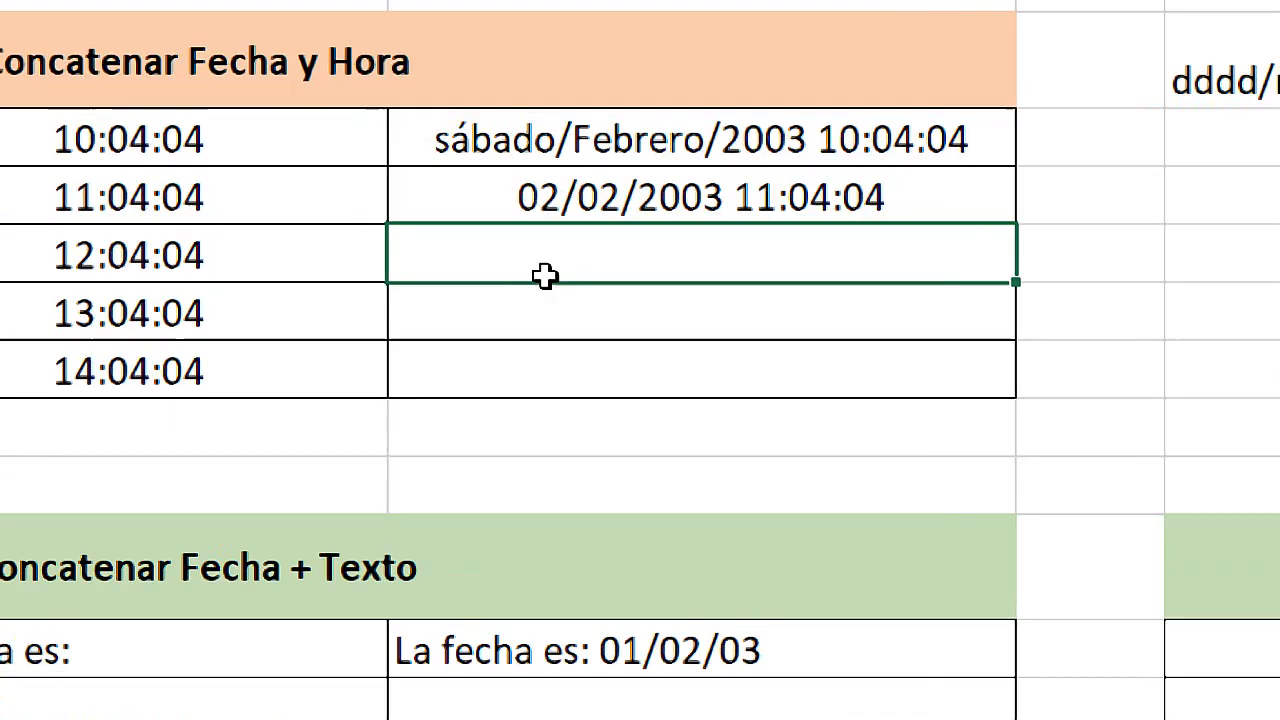
Step: Review the source dates in B5:B7, the TEXTO formula in D4 and the Fecha + Texto example in D11
{"action": "left_click", "coordinate": [222, 275]}
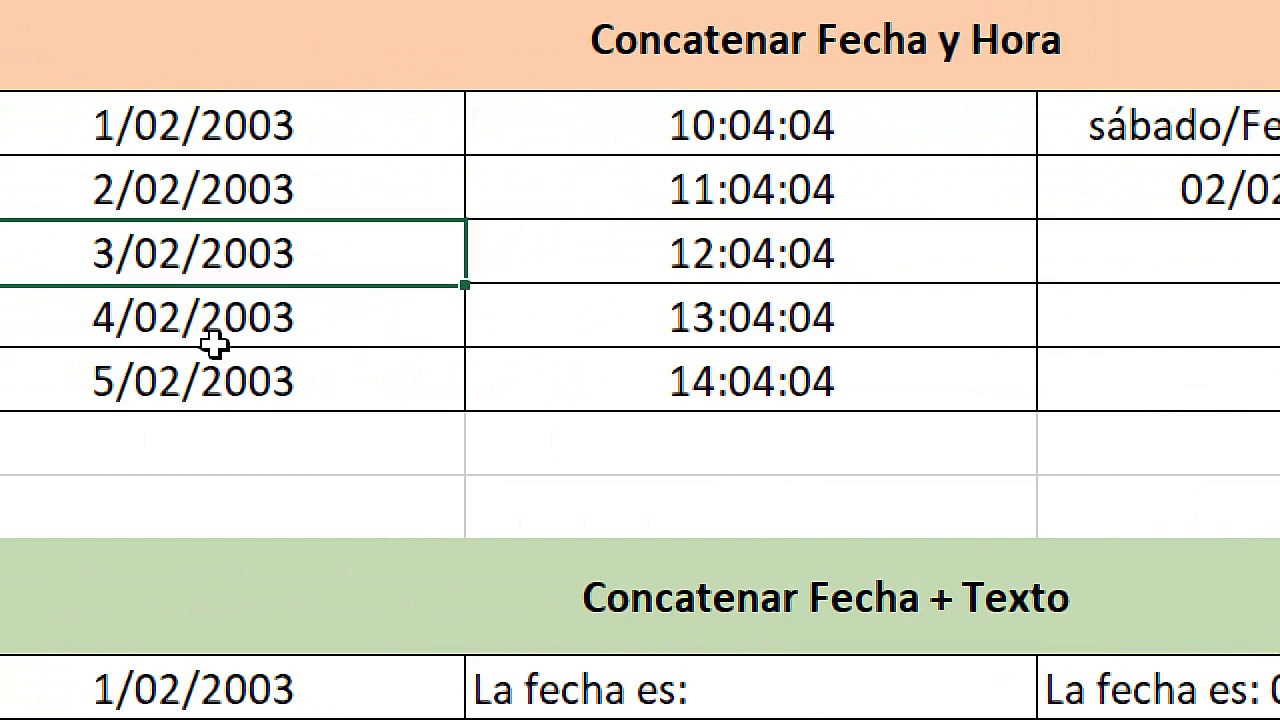
{"action": "left_click", "coordinate": [214, 390]}
{"action": "left_click_drag", "start_coordinate": [234, 347], "coordinate": [237, 300]}
{"action": "key", "text": "super+Escape"}
{"action": "key", "text": "Escape"}
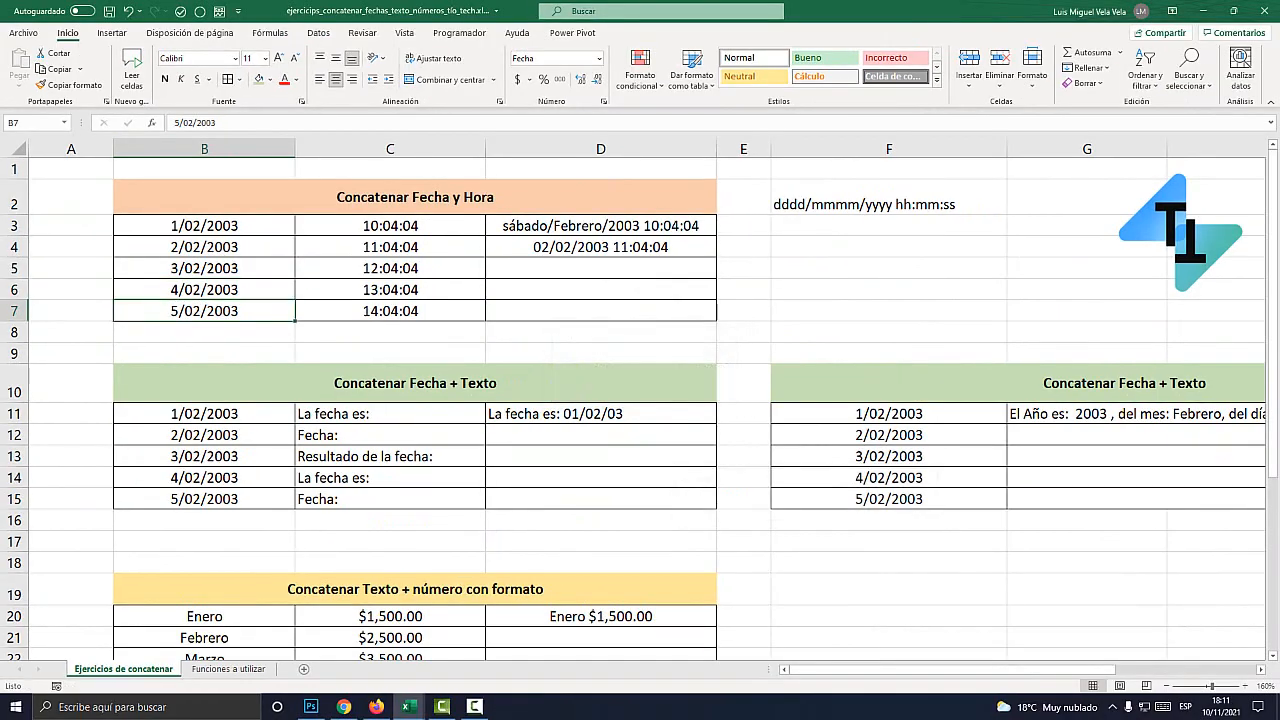
{"action": "left_click", "coordinate": [600, 247]}
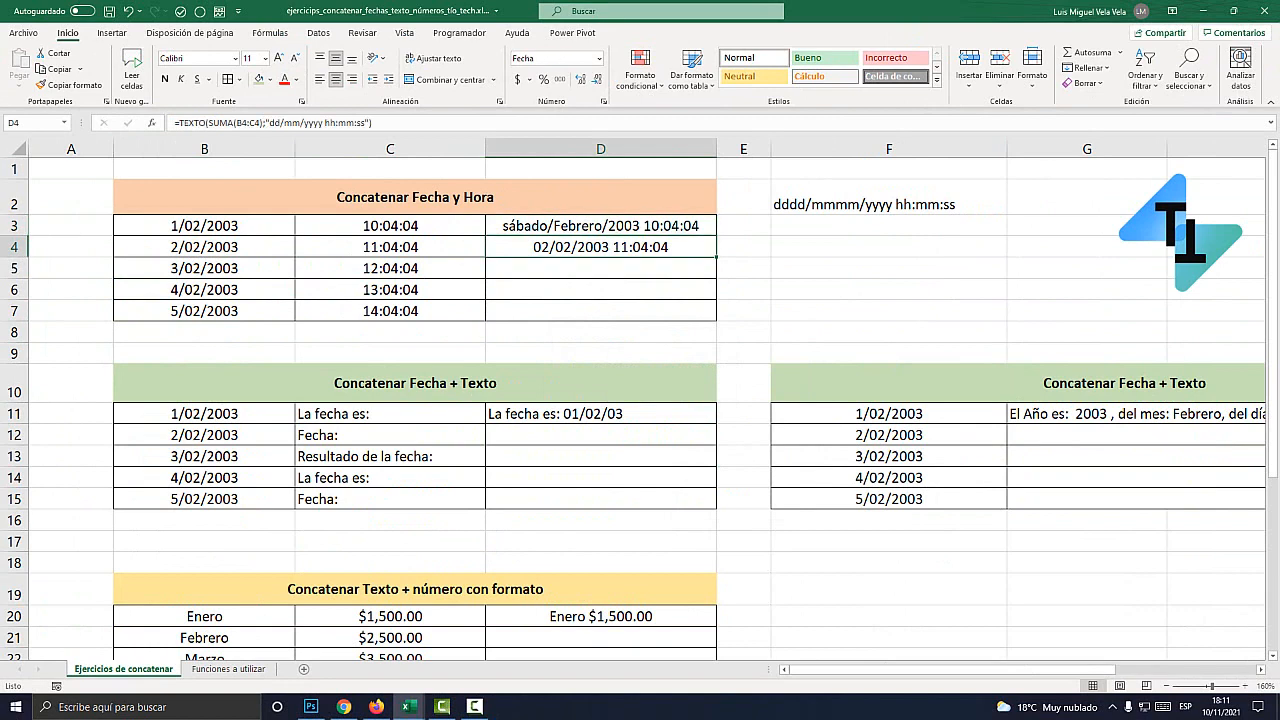
{"action": "key", "text": "super+plus"}
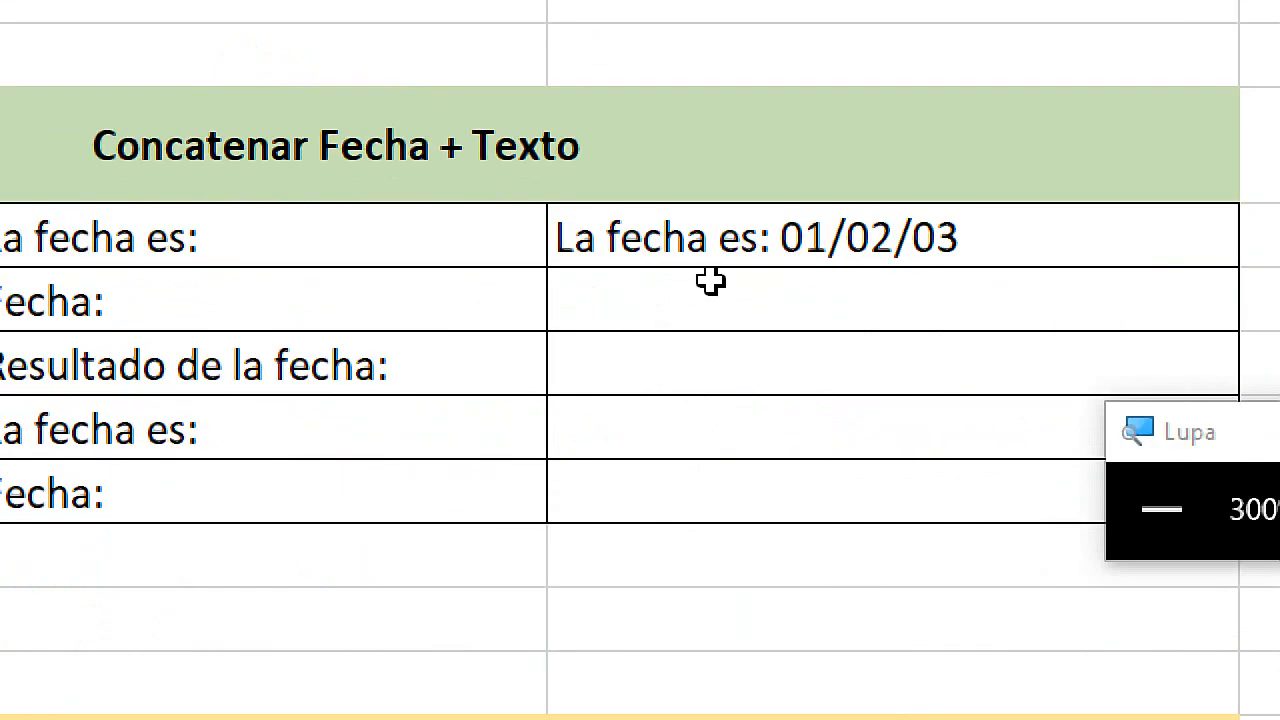
{"action": "left_click", "coordinate": [545, 414]}
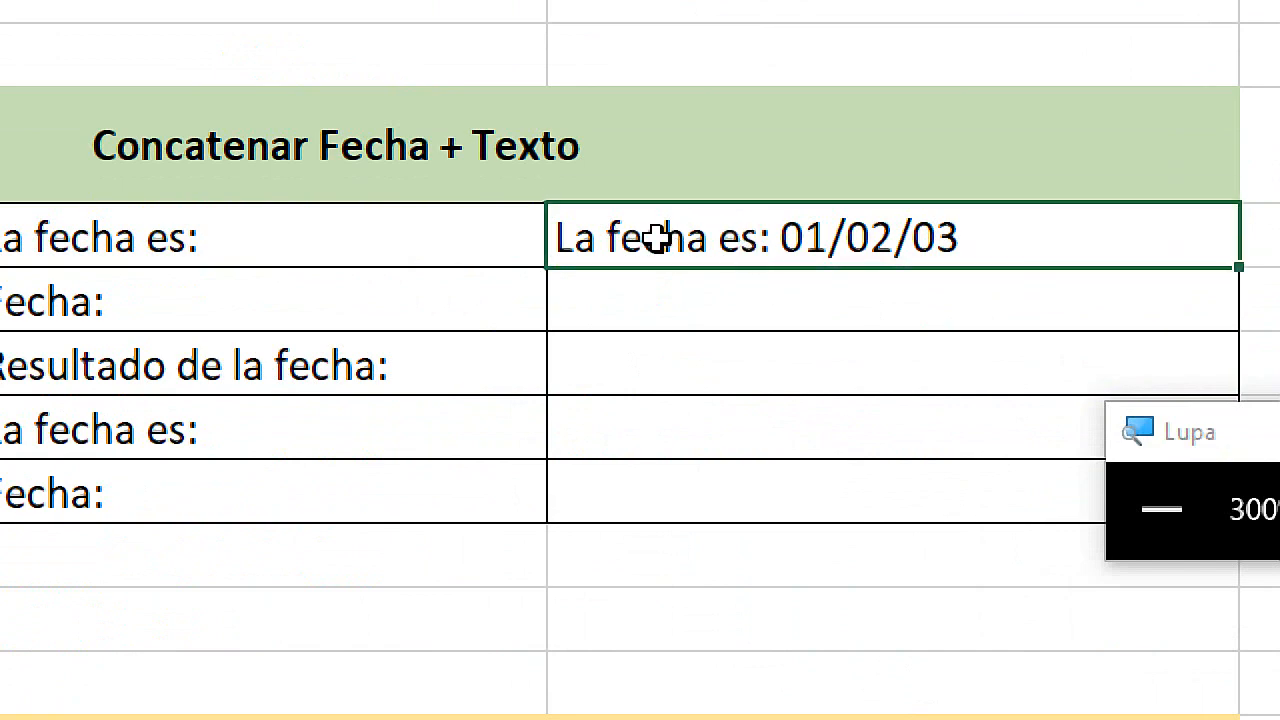
{"action": "key", "text": "super+Escape"}
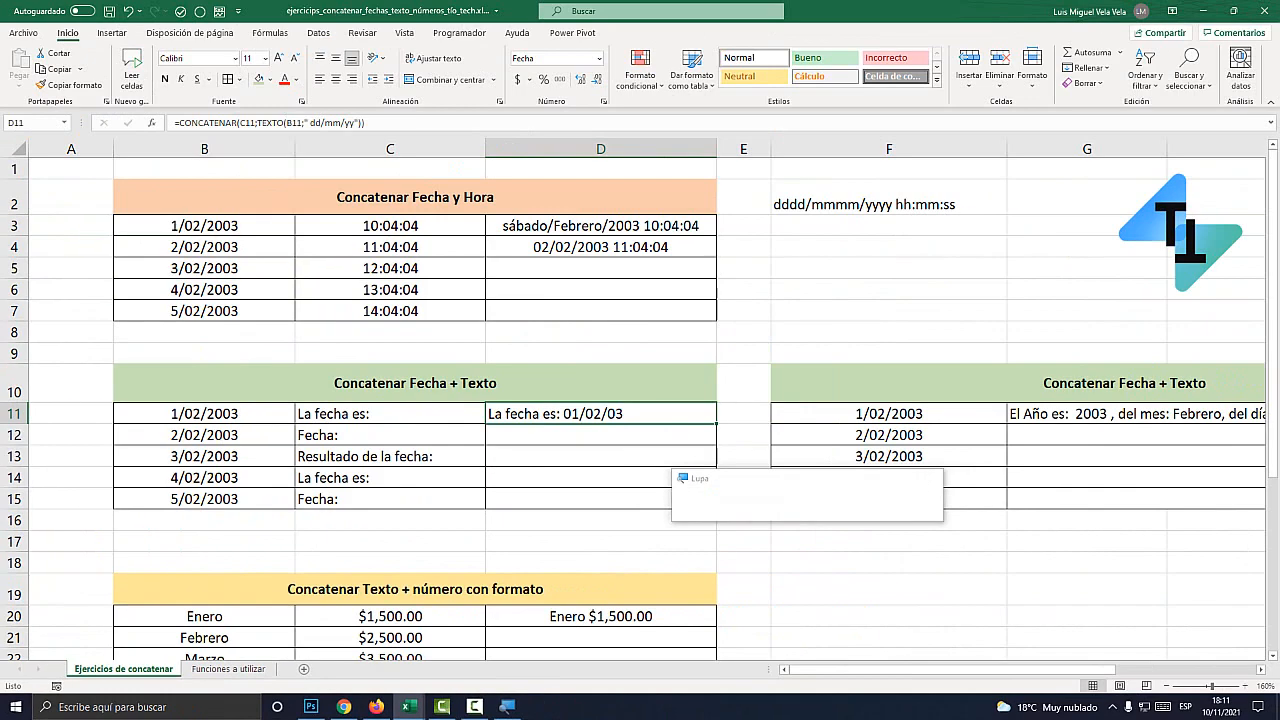
{"action": "key", "text": "super+plus"}
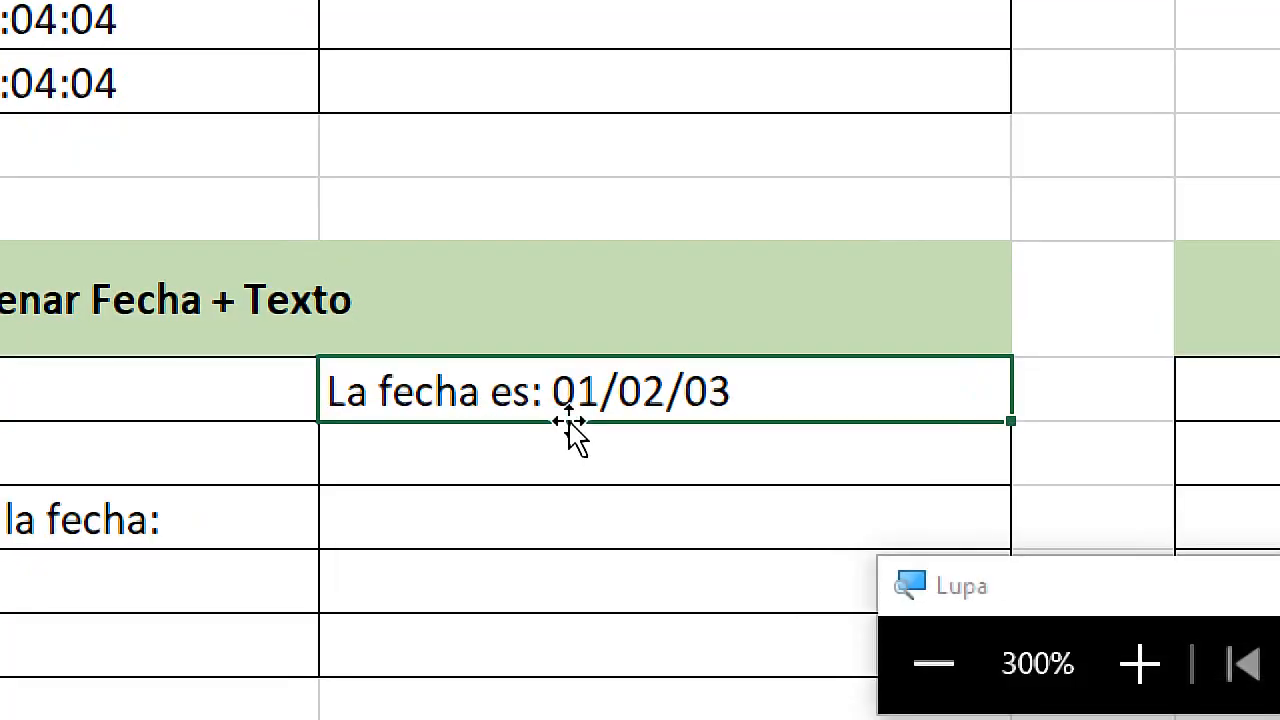
{"action": "key", "text": "super+Escape"}
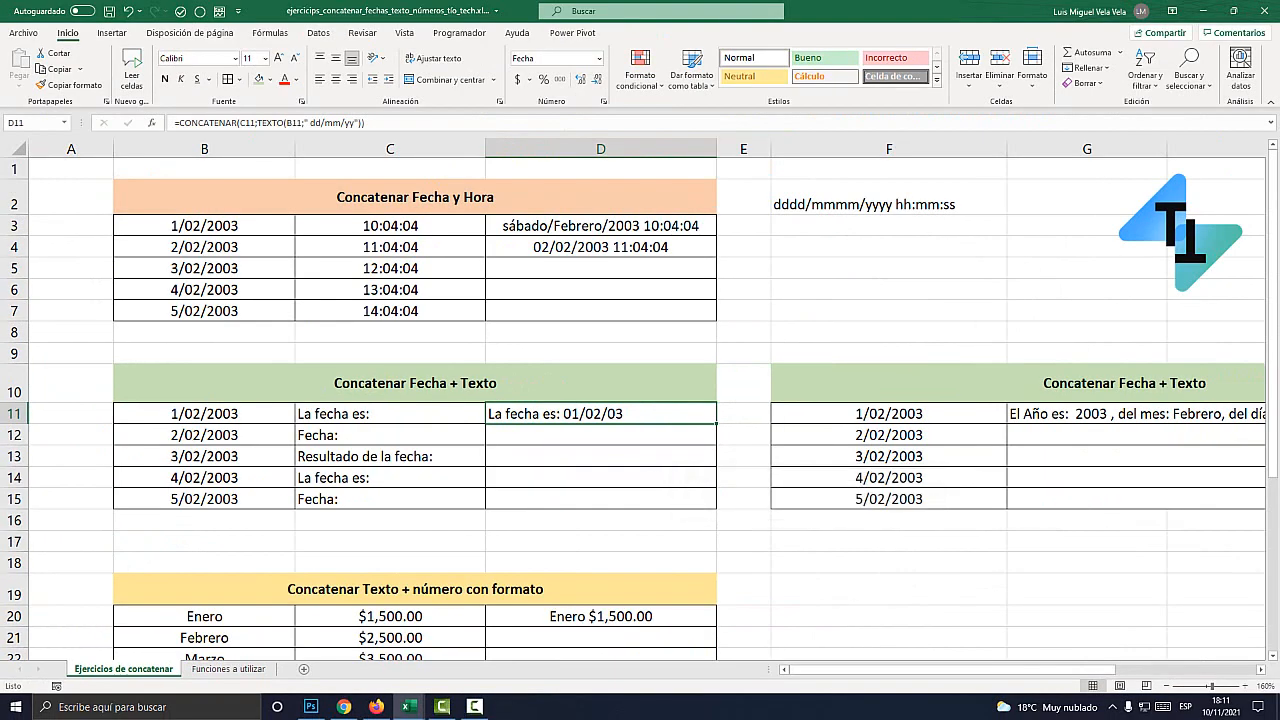
Step: Begin a CONCATENAR formula in cell D12 of the Concatenar Fecha + Texto table
{"action": "left_click", "coordinate": [600, 435]}
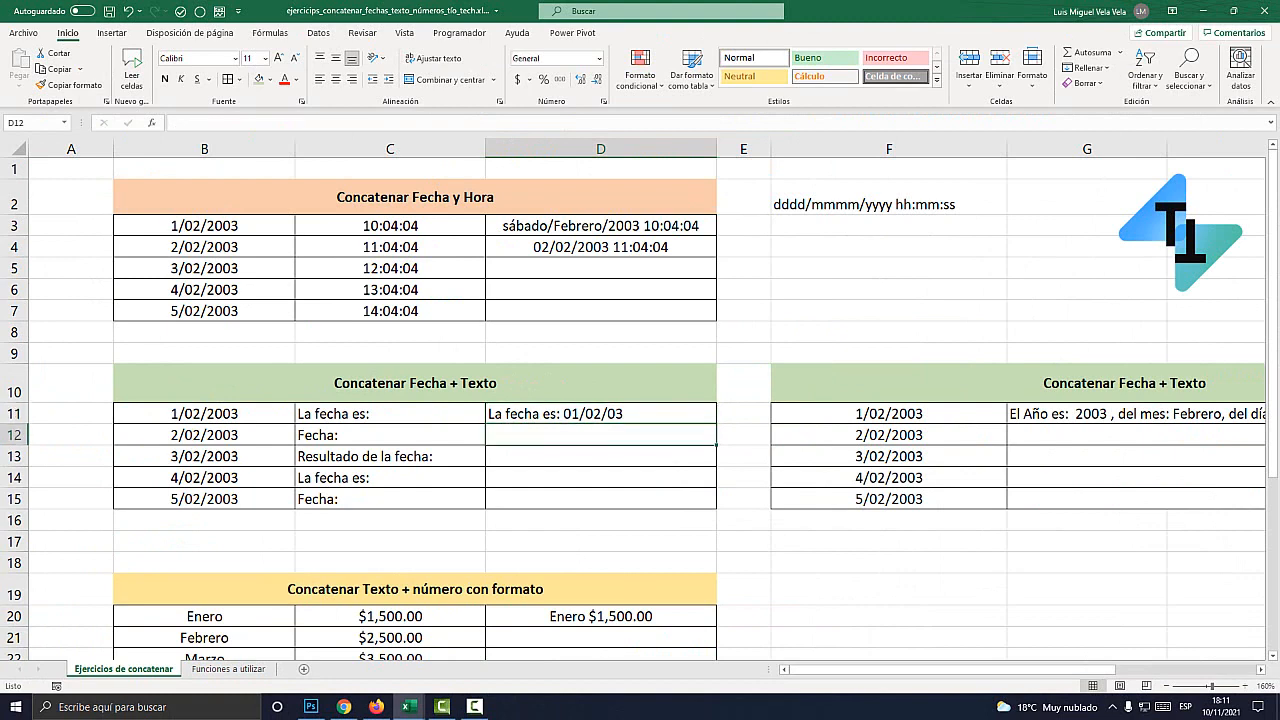
{"action": "type", "text": "="}
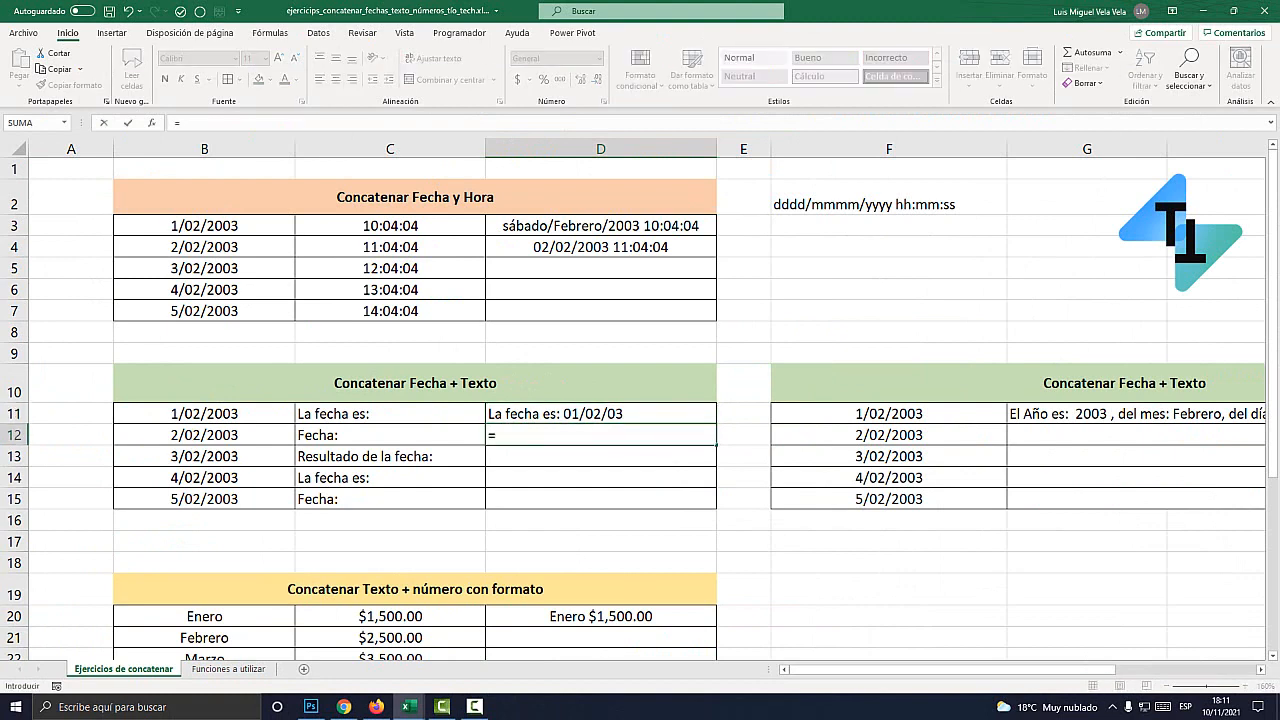
{"action": "key", "text": "super+plus"}
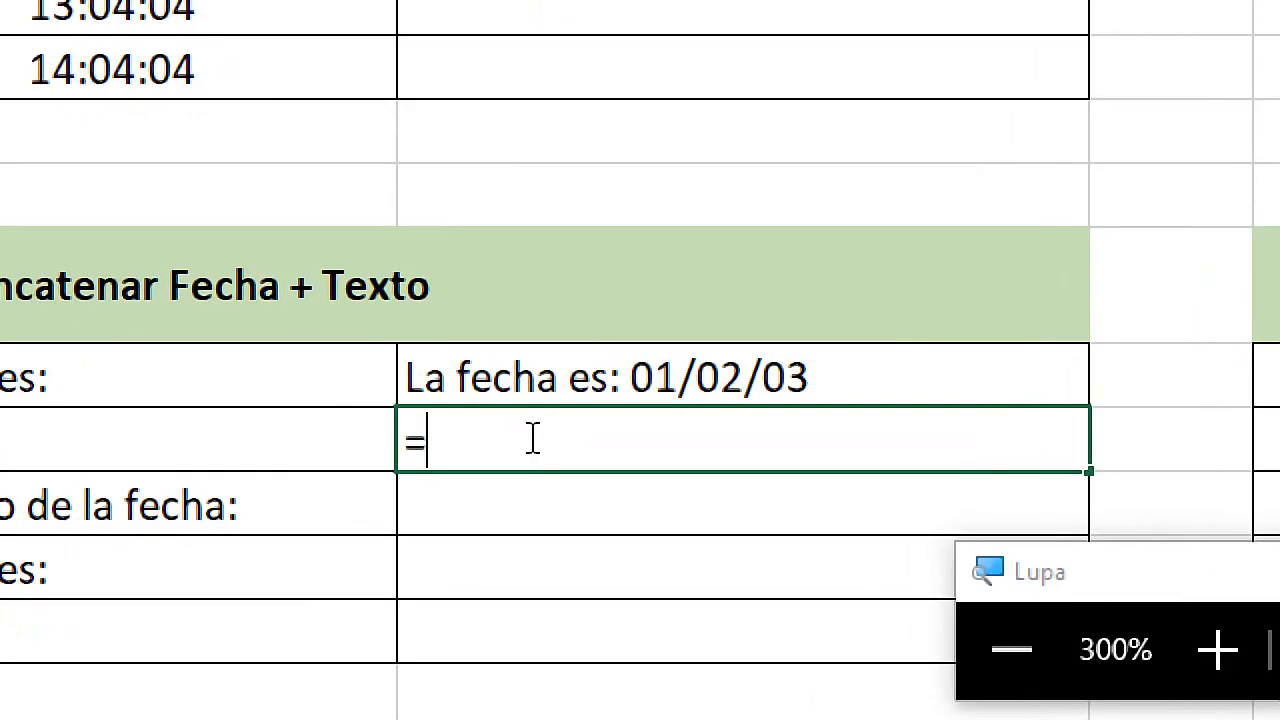
{"action": "type", "text": "conca"}
{"action": "key", "text": "Down"}
{"action": "key", "text": "Tab"}
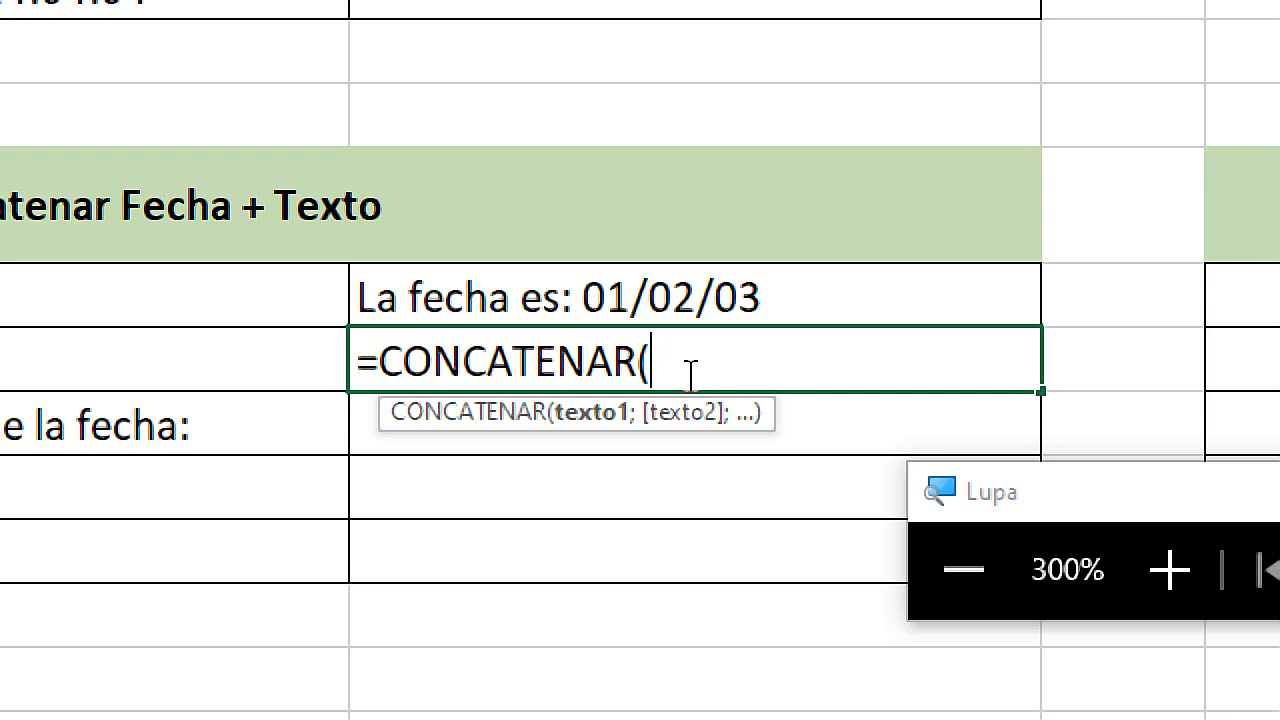
Step: Complete D12's CONCATENAR formula with text cell C12 and date cell B12 as its semicolon-separated arguments, close the parenthesis and enter it
{"action": "type", "text": "\""}
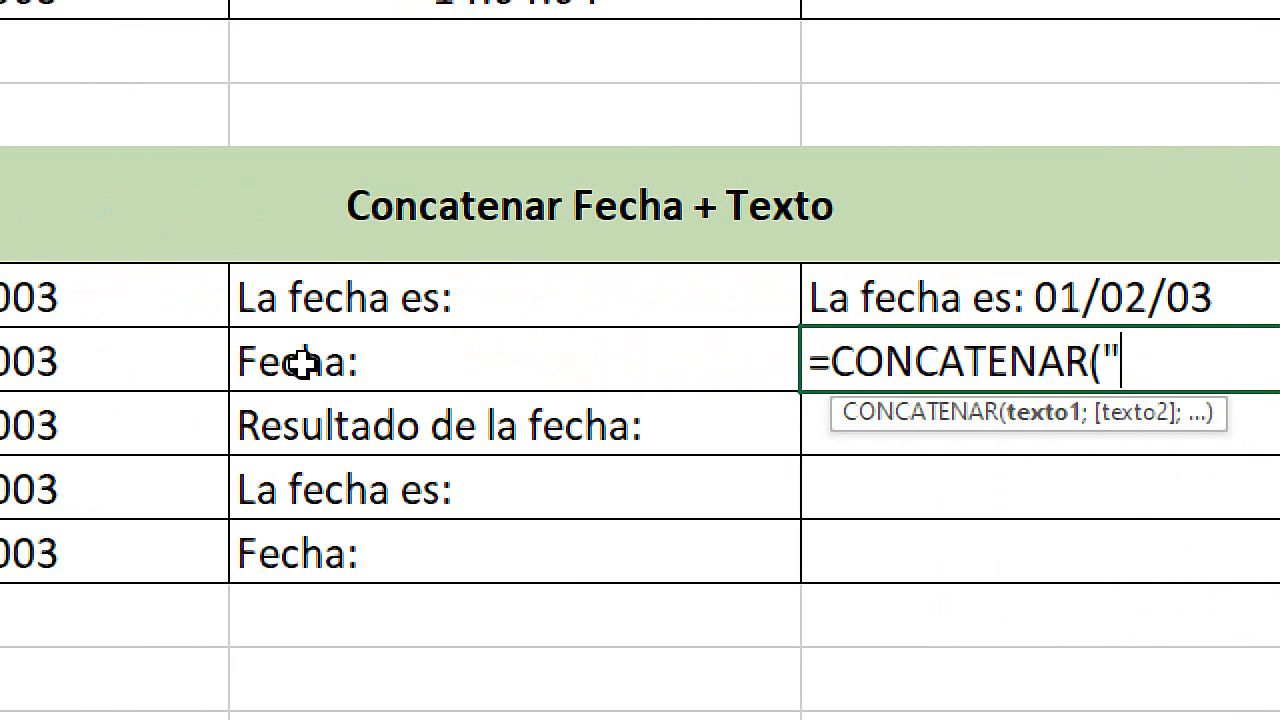
{"action": "key", "text": "BackSpace"}
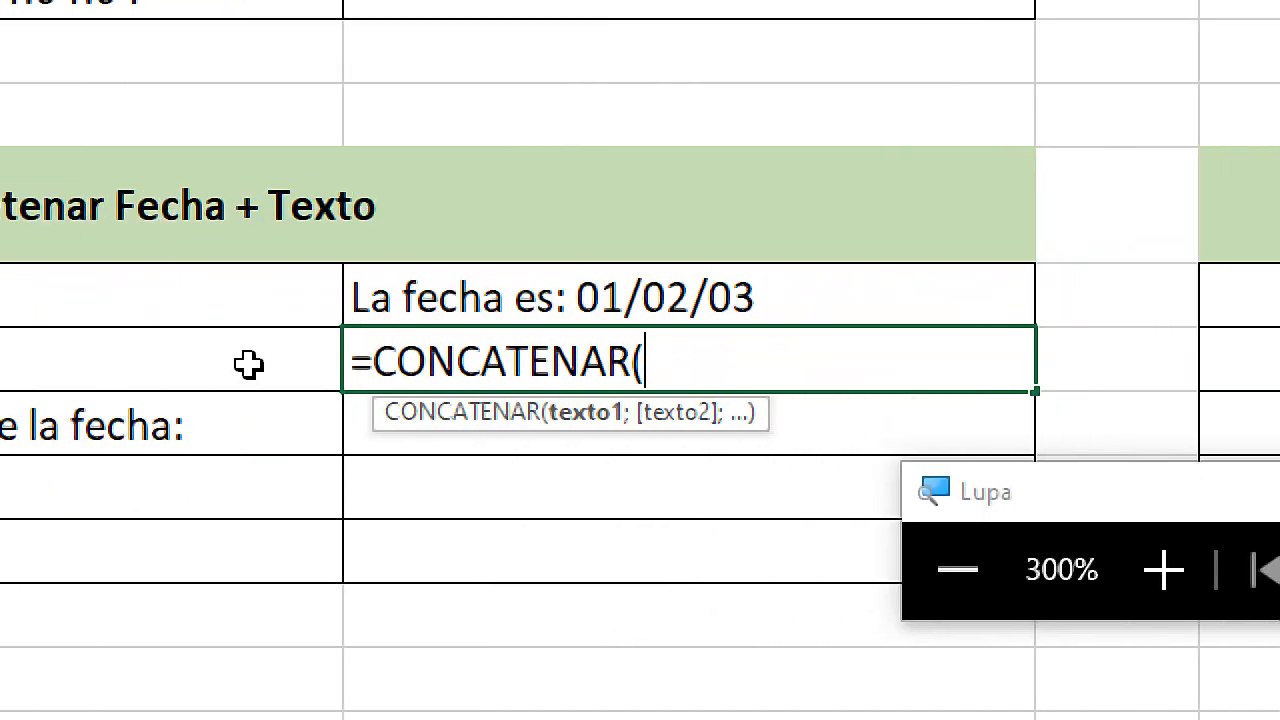
{"action": "left_click", "coordinate": [220, 358]}
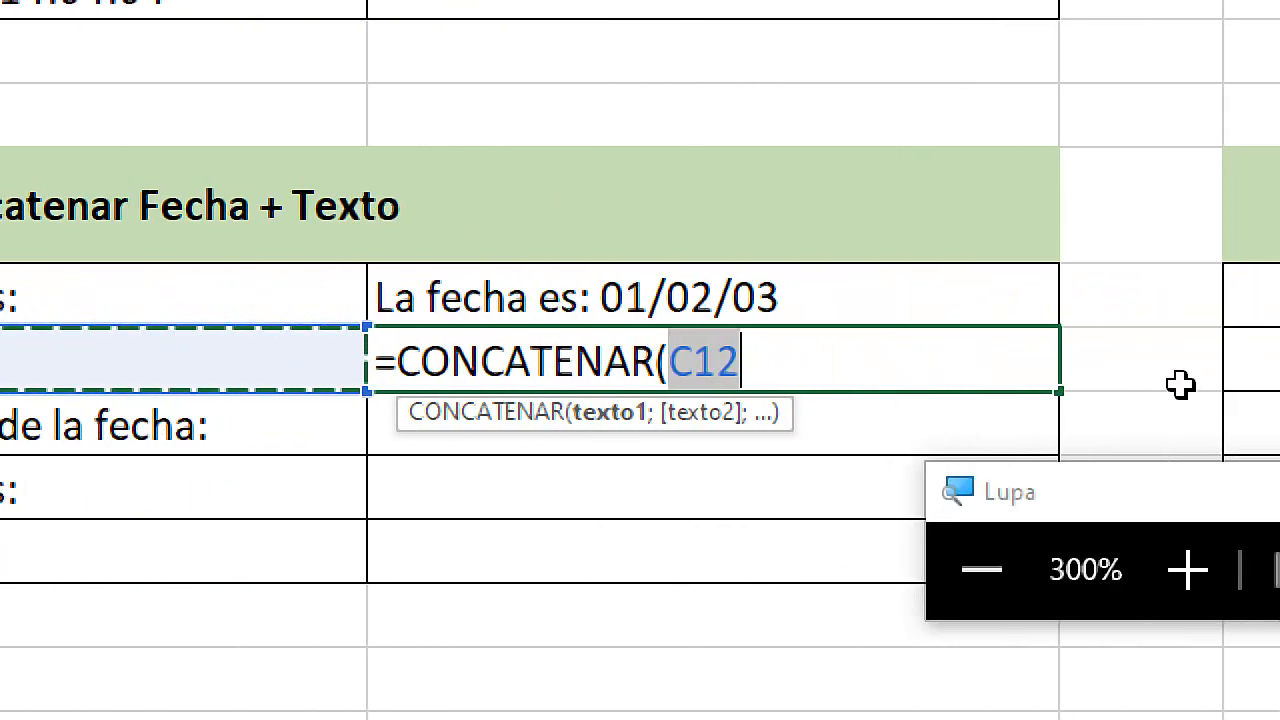
{"action": "left_click", "coordinate": [745, 364]}
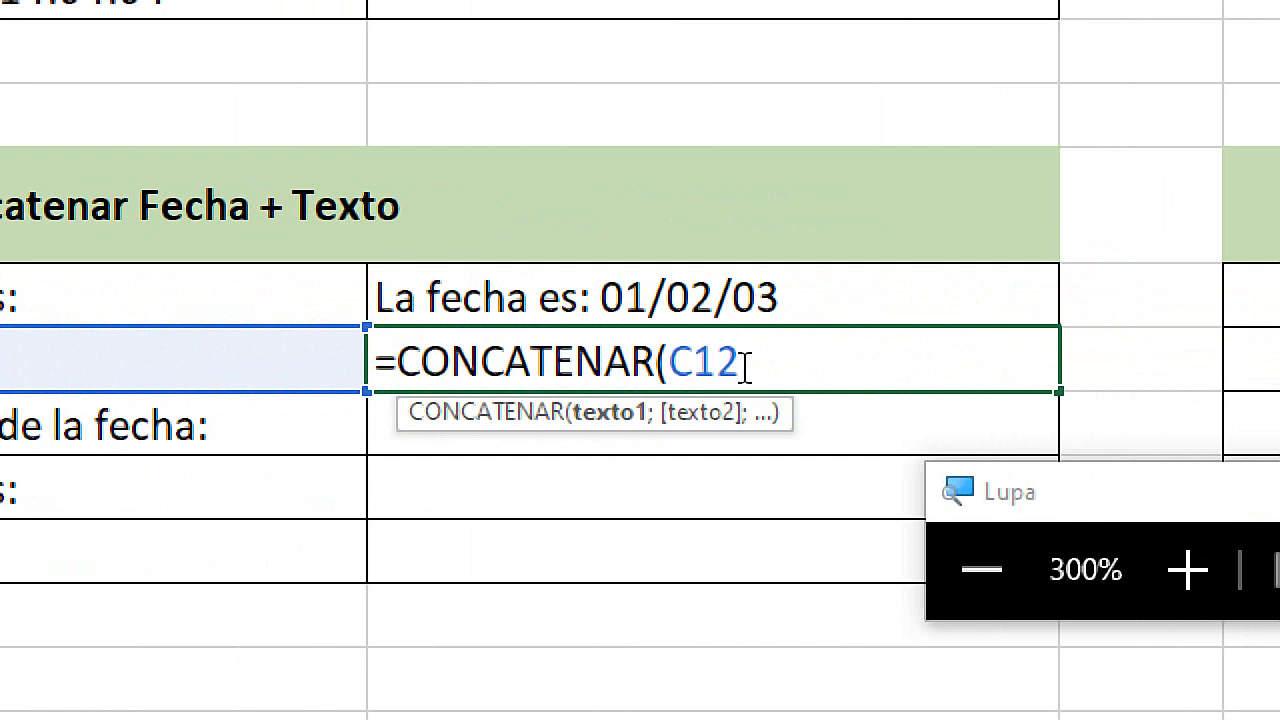
{"action": "type", "text": ";"}
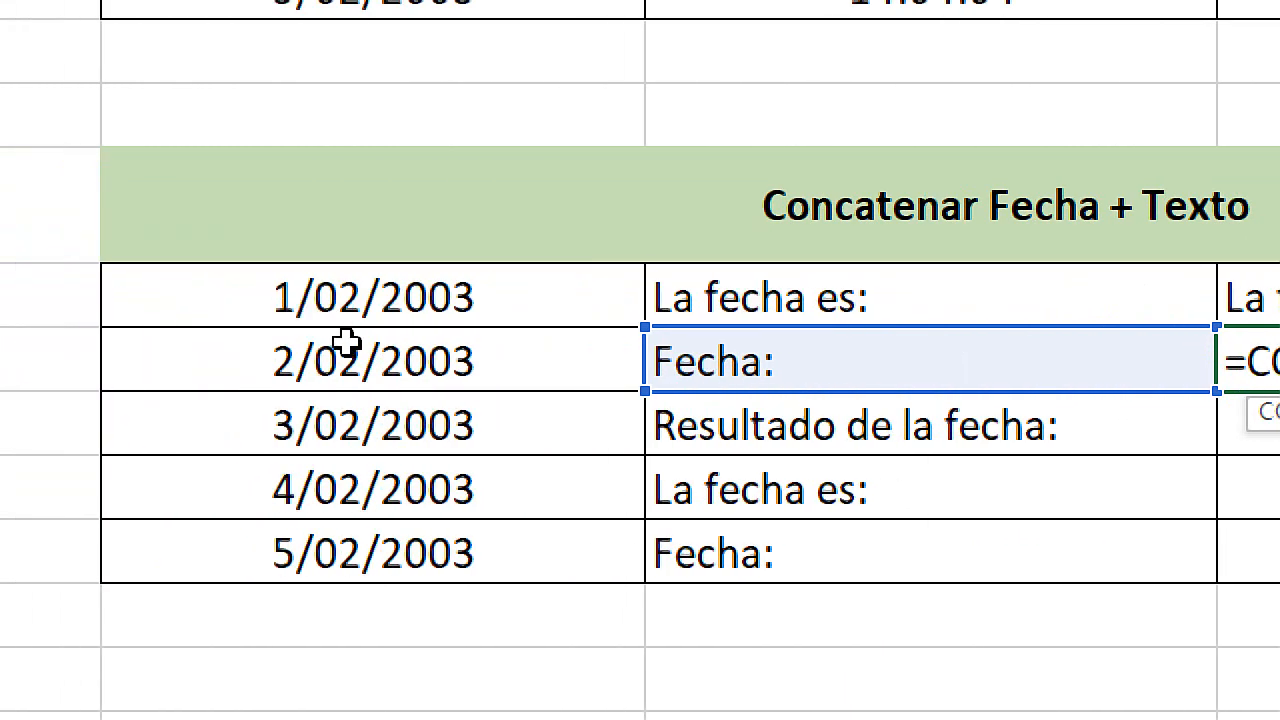
{"action": "left_click", "coordinate": [68, 356]}
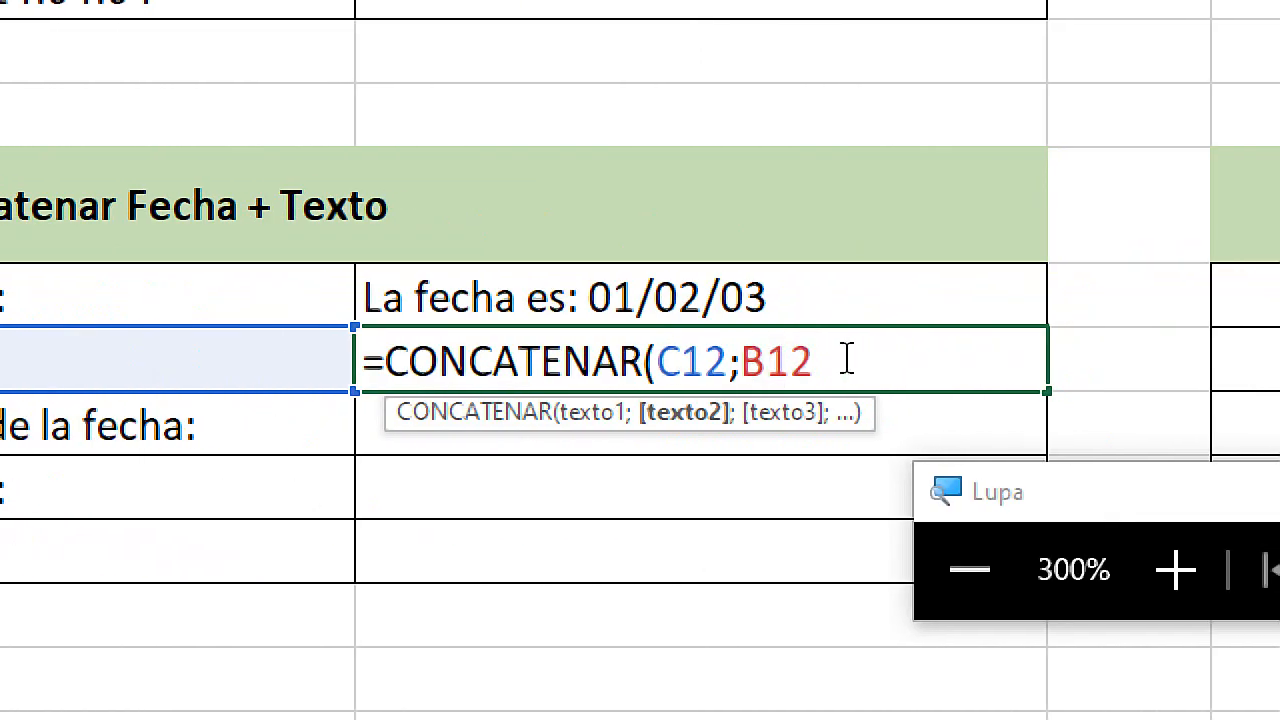
{"action": "type", "text": ")"}
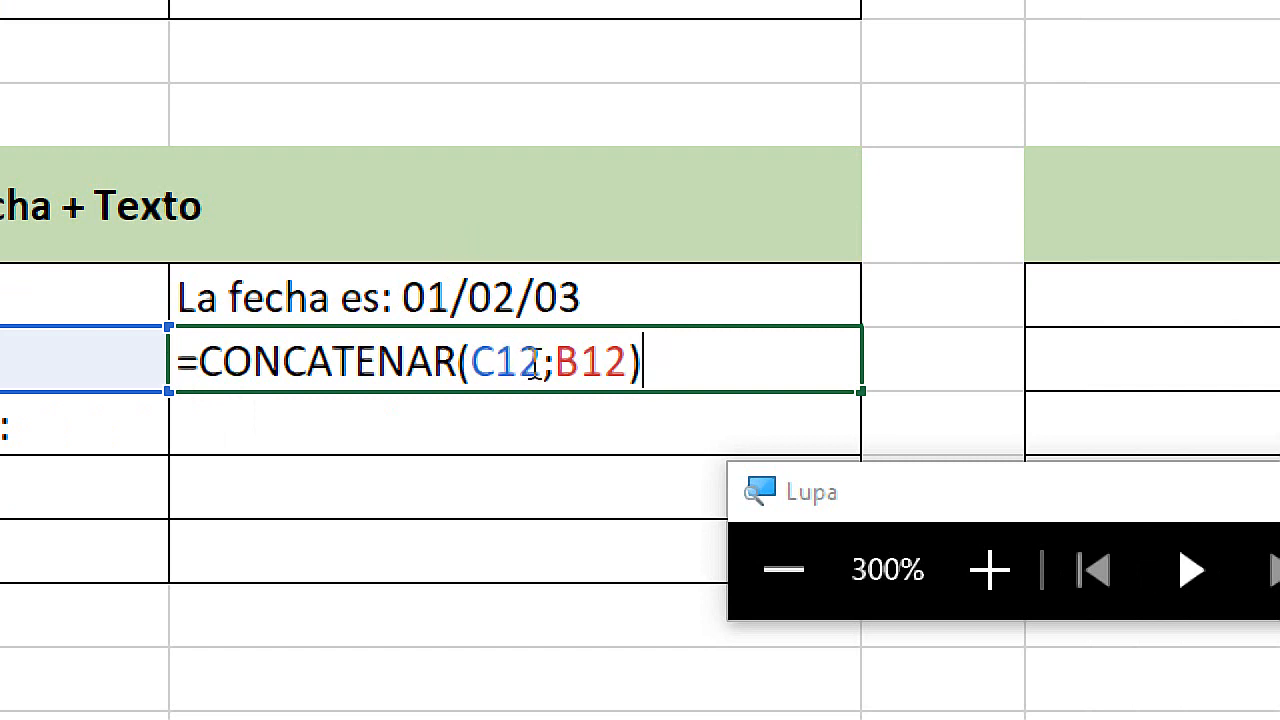
{"action": "left_click_drag", "start_coordinate": [535, 365], "coordinate": [486, 356]}
{"action": "left_click_drag", "start_coordinate": [630, 358], "coordinate": [570, 357]}
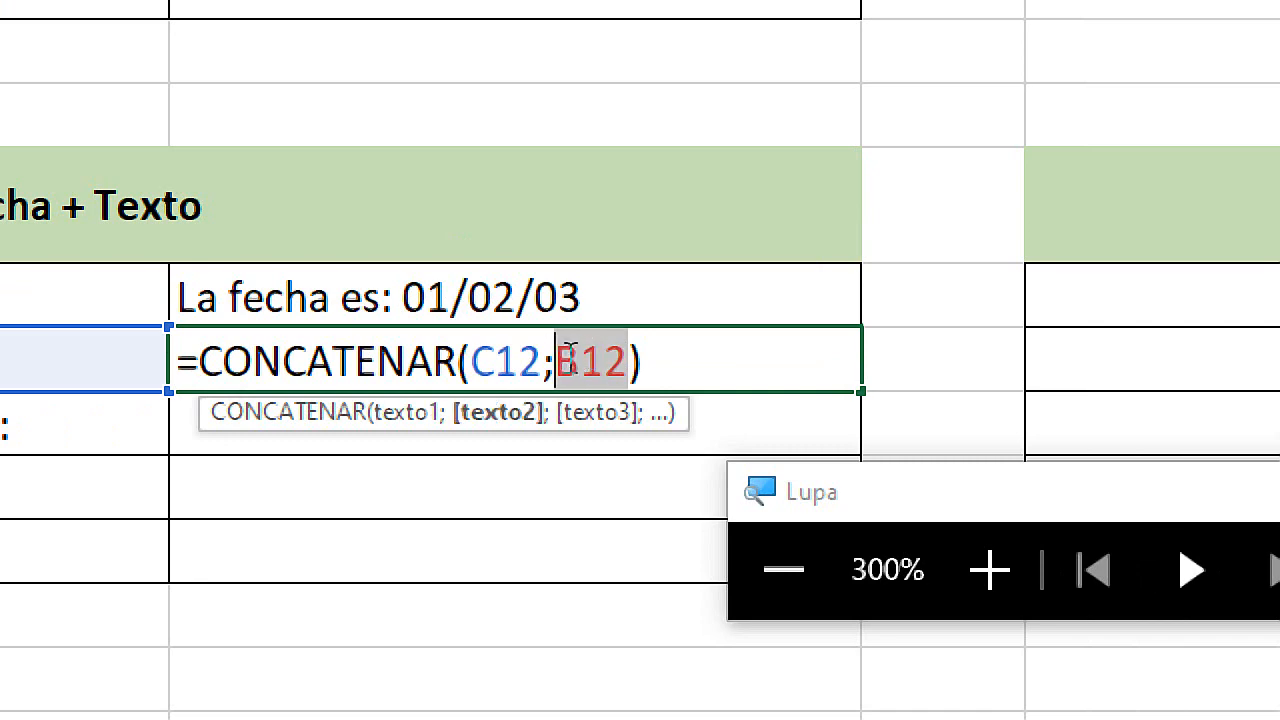
{"action": "left_click", "coordinate": [677, 360]}
{"action": "key", "text": "Return"}
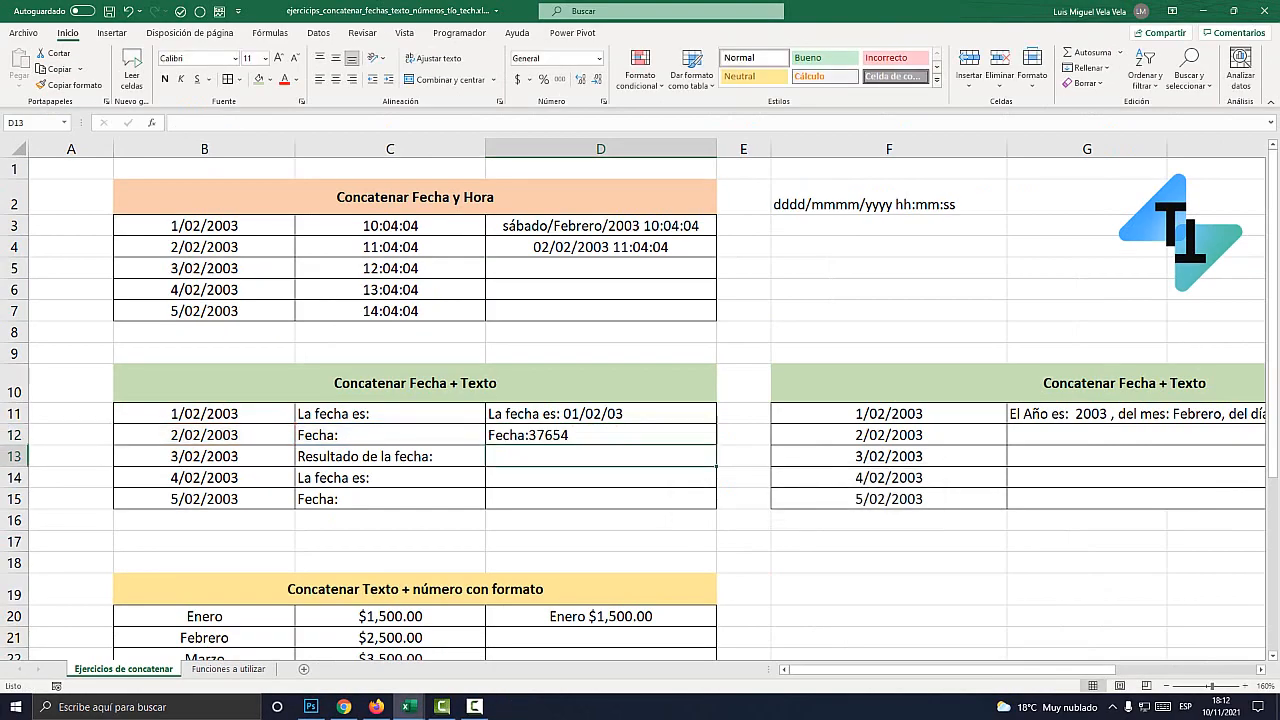
Step: Nest the date argument B12 of D12's CONCATENAR formula inside a TEXTO function
{"action": "left_click", "coordinate": [600, 435]}
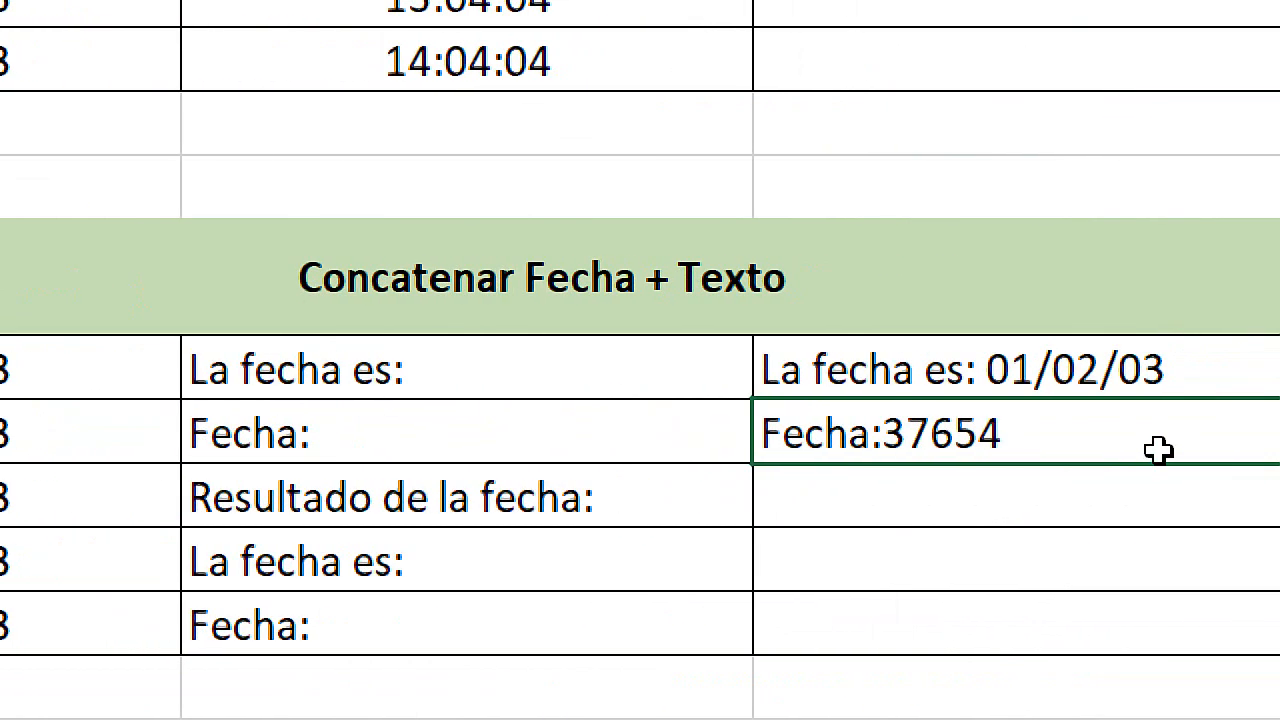
{"action": "double_click", "coordinate": [885, 433]}
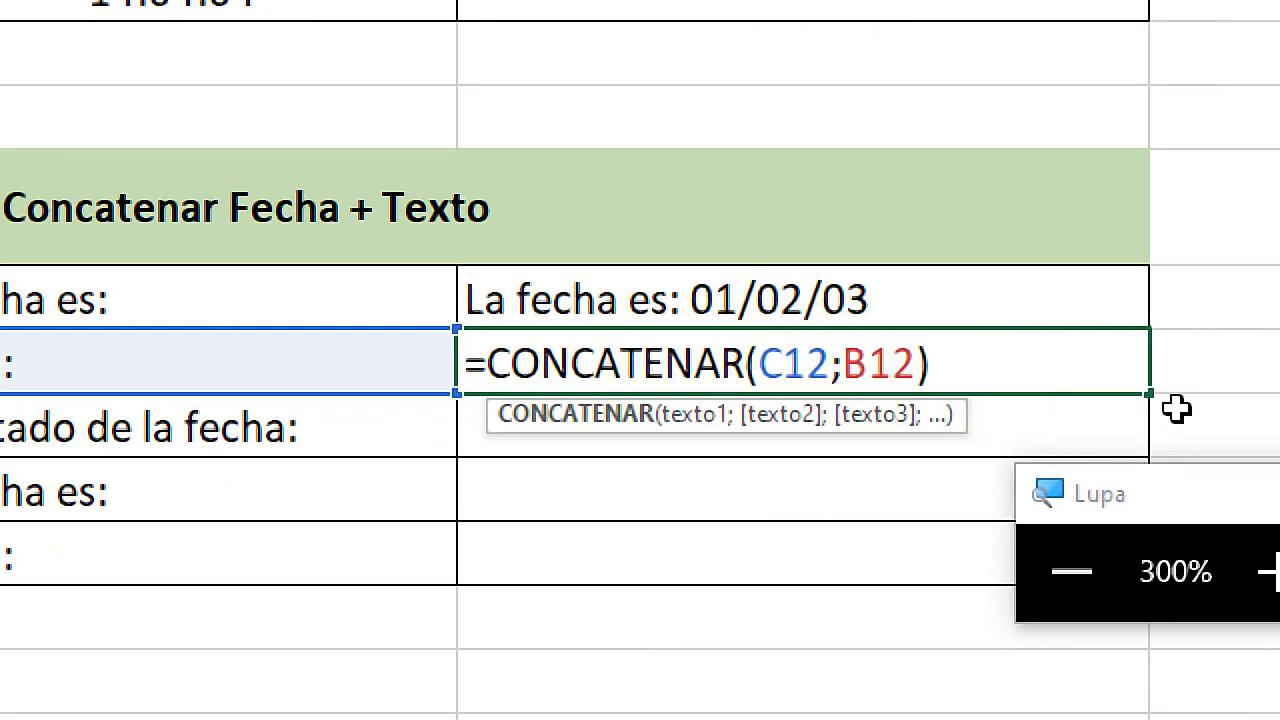
{"action": "left_click", "coordinate": [838, 362]}
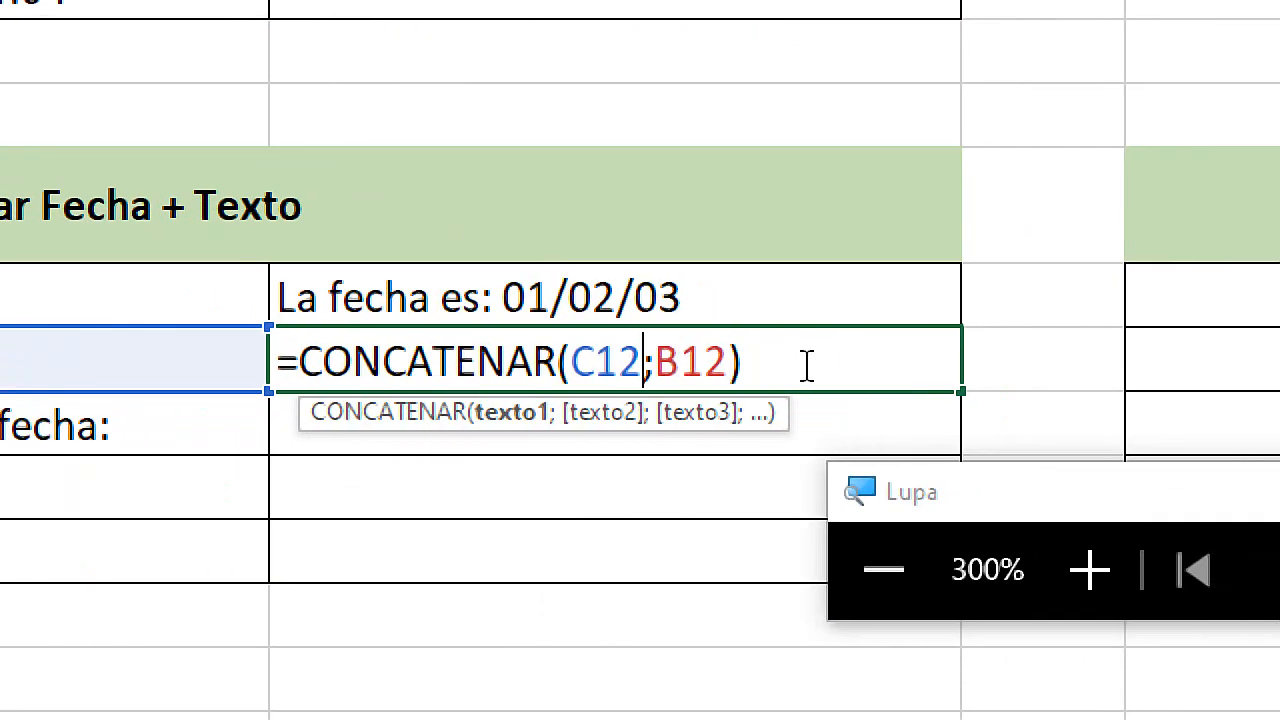
{"action": "left_click", "coordinate": [654, 365]}
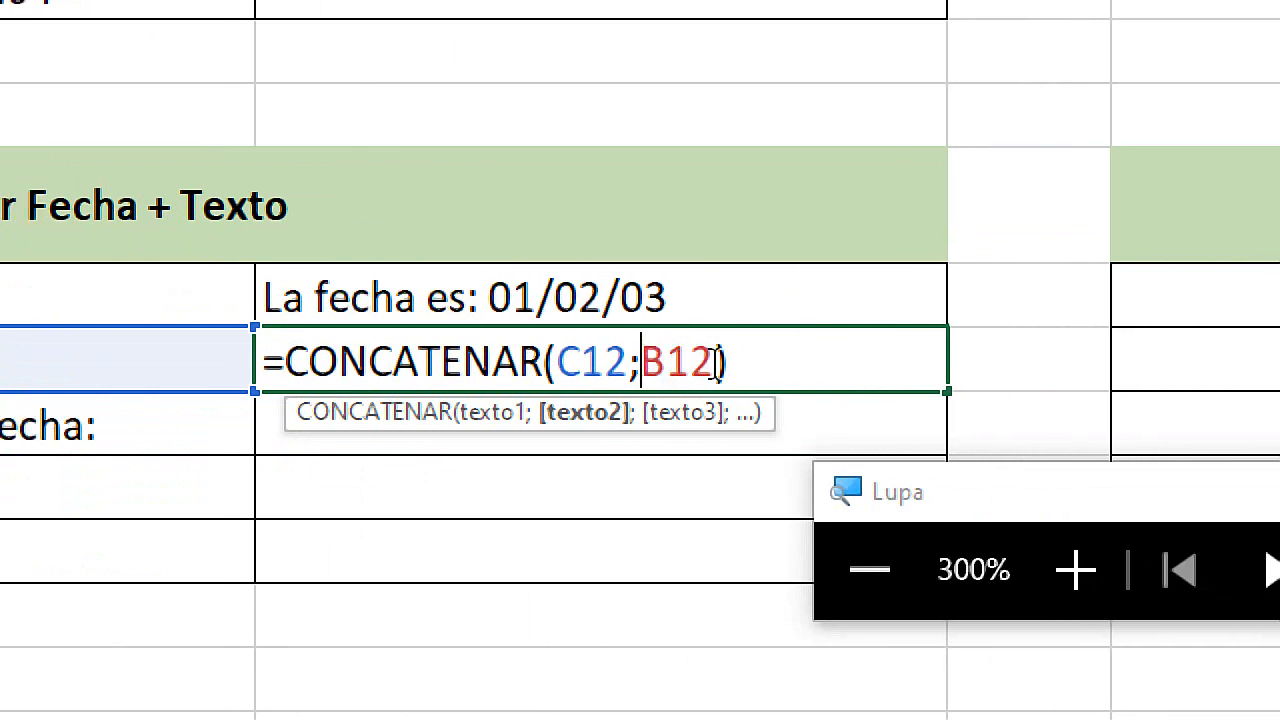
{"action": "left_click_drag", "start_coordinate": [720, 360], "coordinate": [652, 357]}
{"action": "left_click", "coordinate": [642, 358]}
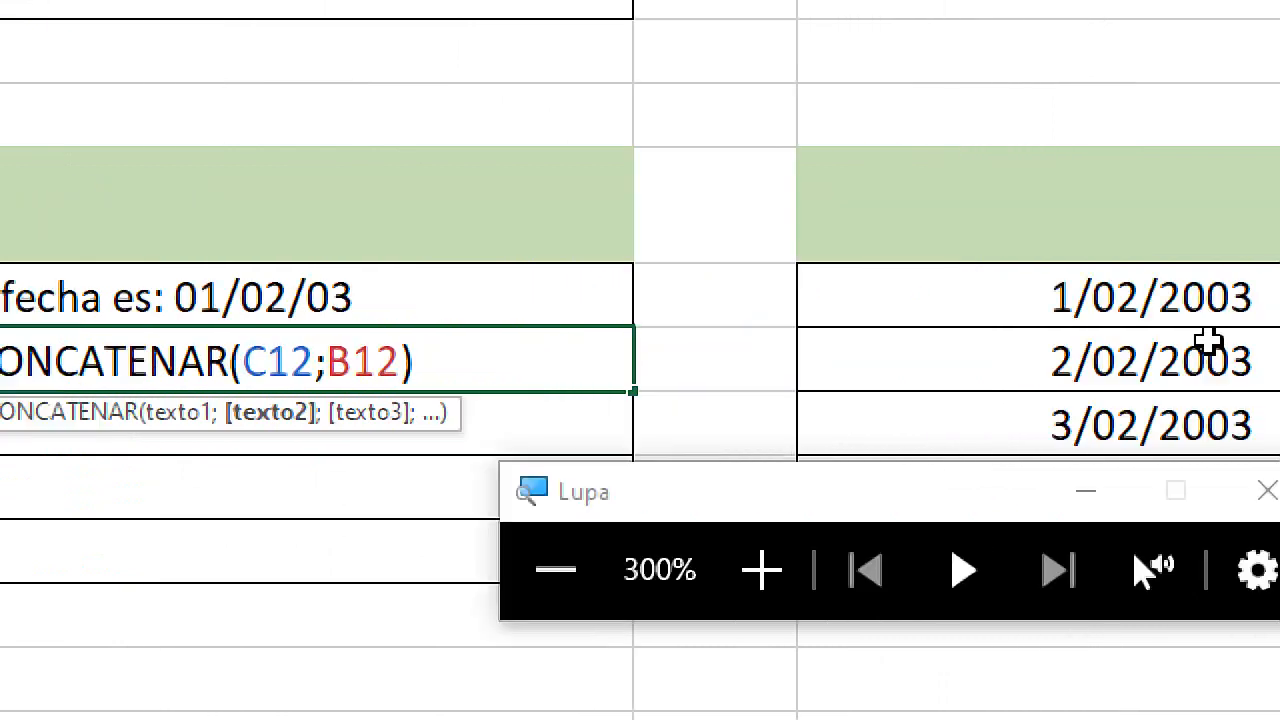
{"action": "type", "text": "text"}
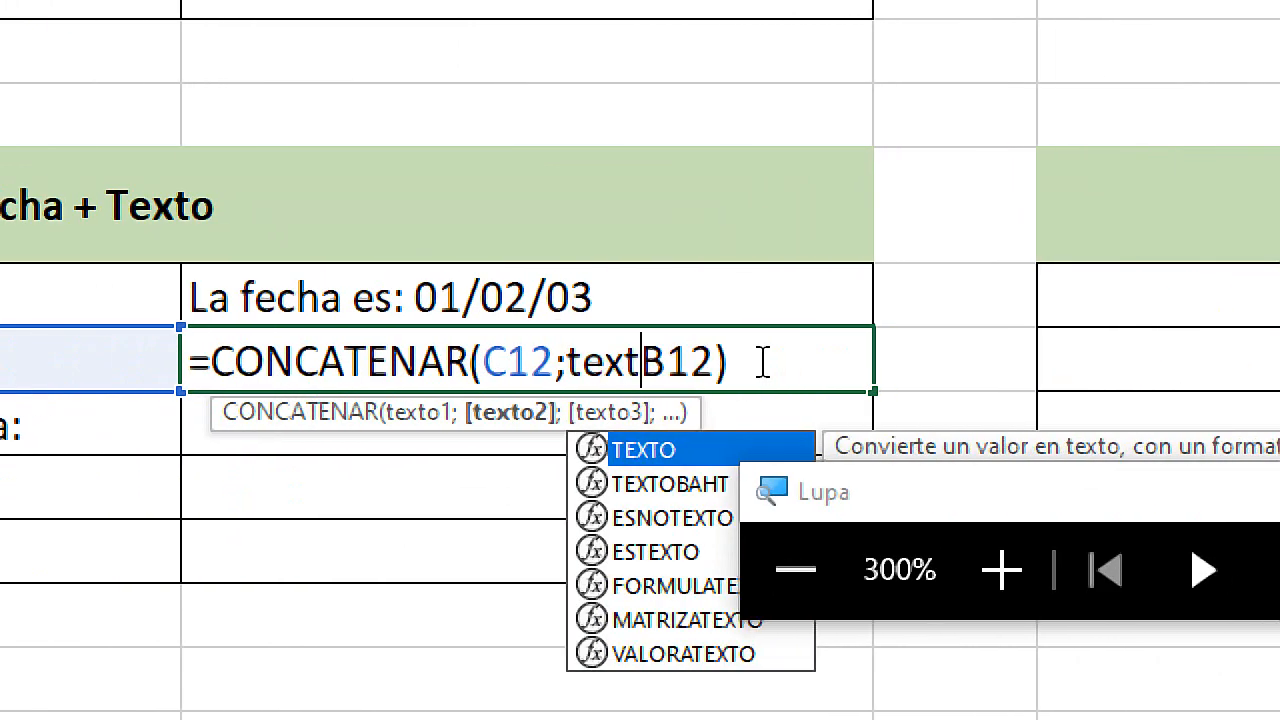
{"action": "key", "text": "Tab"}
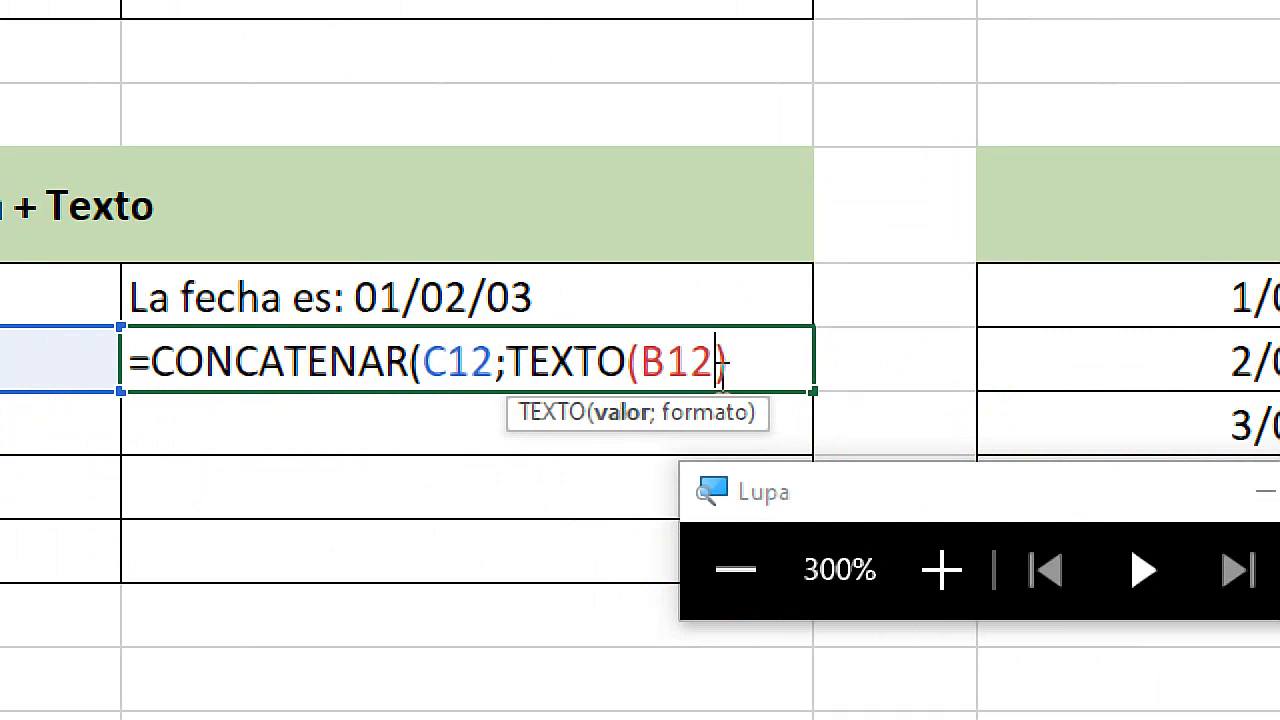
Step: Give the TEXTO function in D12 the format argument "dd/mm/yyyy" after B12, separated by a semicolon
{"action": "left_click", "coordinate": [720, 362]}
{"action": "type", "text": ";"}
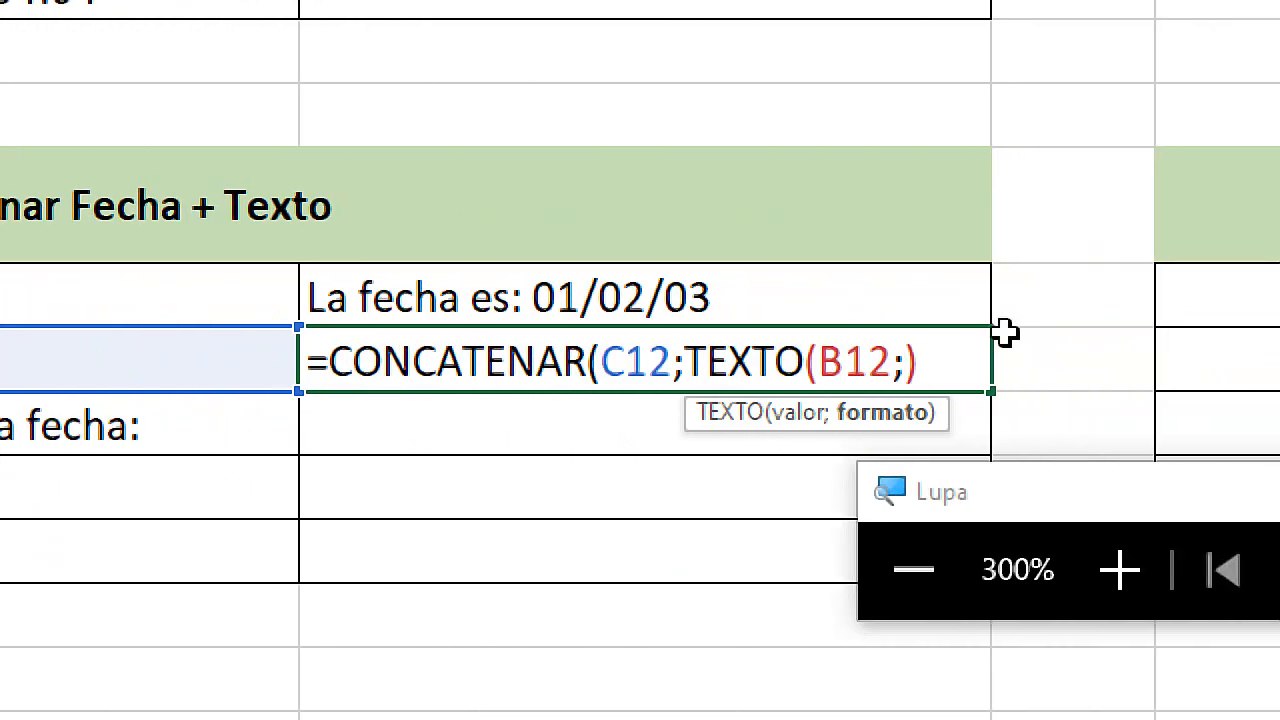
{"action": "type", "text": ";\""}
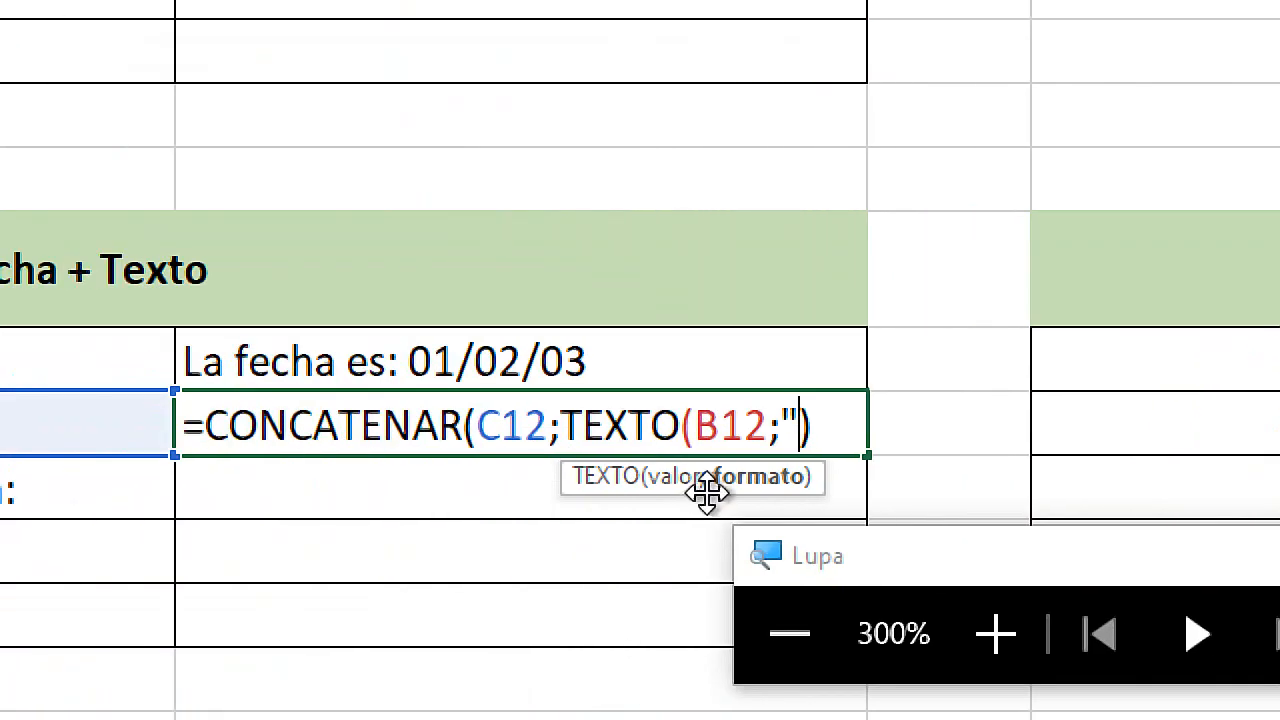
{"action": "type", "text": "dd/"}
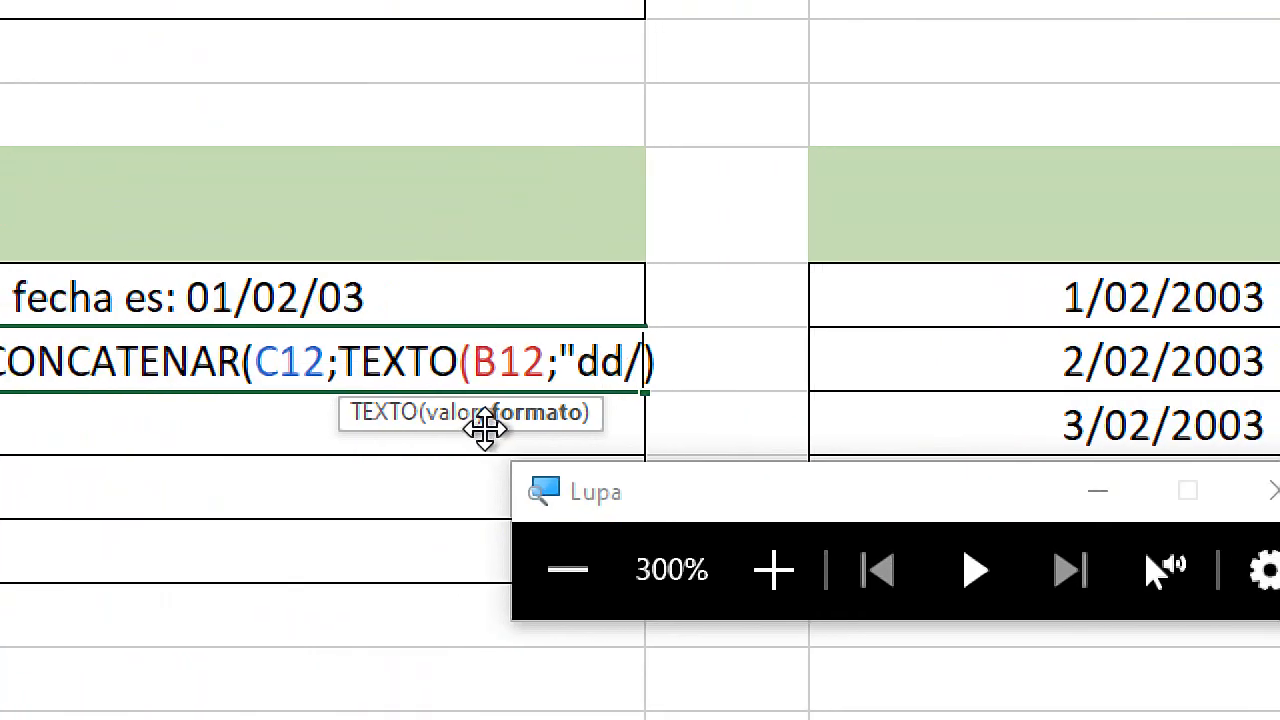
{"action": "type", "text": "mm"}
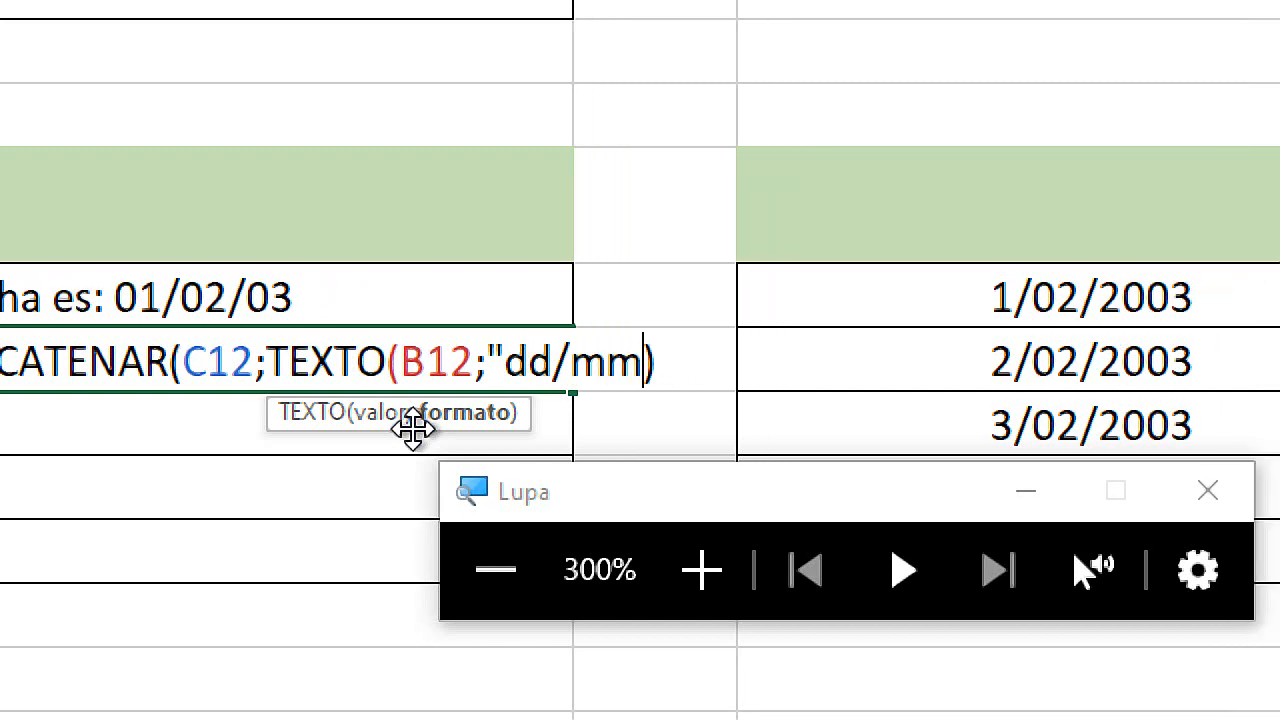
{"action": "type", "text": "/yyyy"}
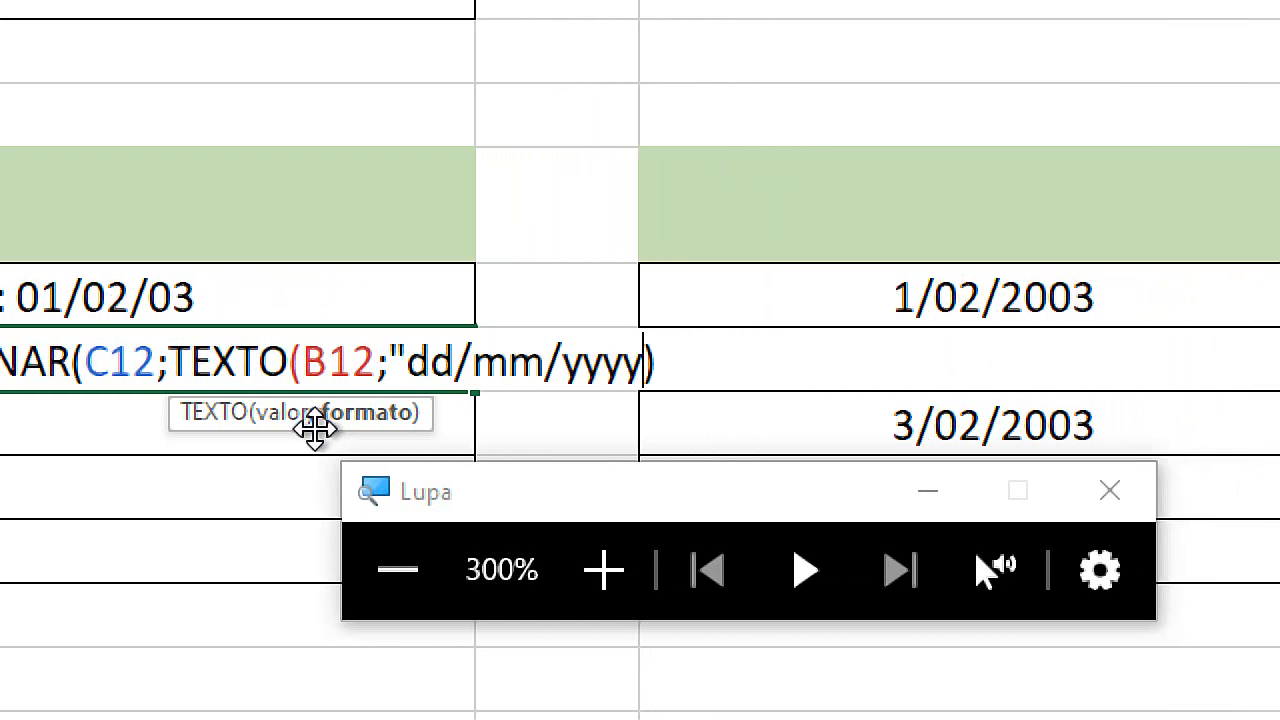
{"action": "type", "text": "\""}
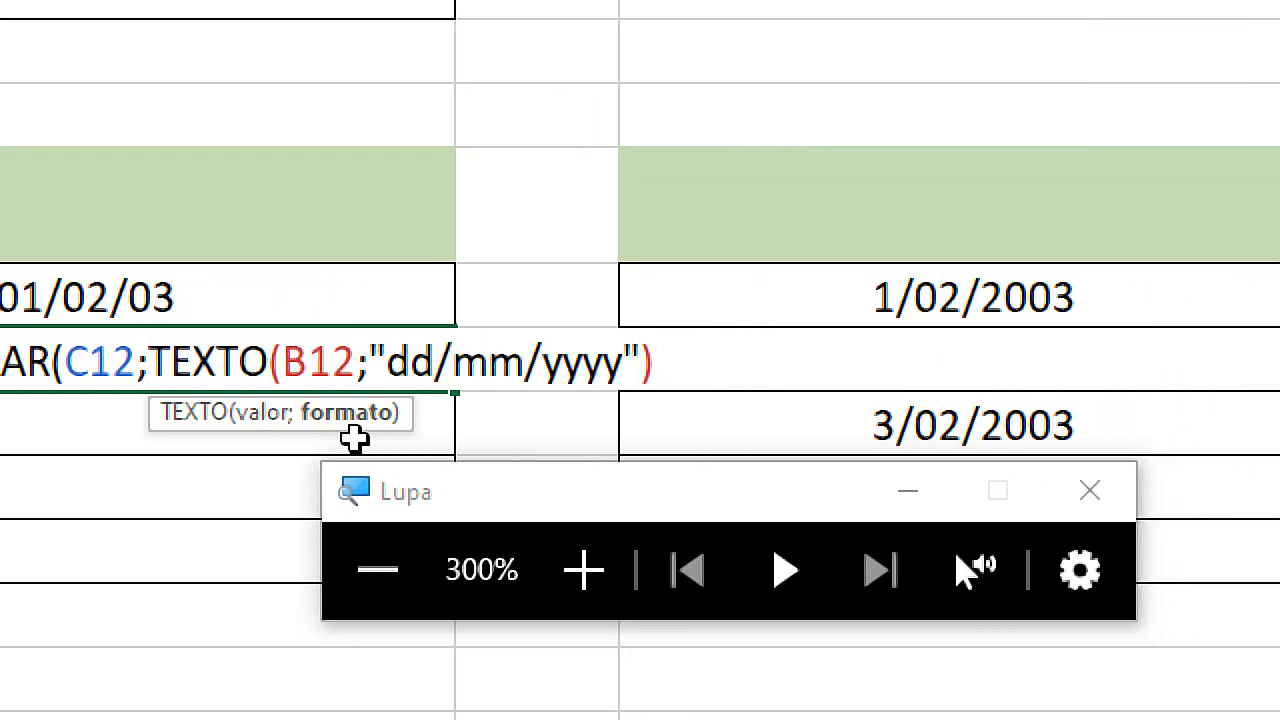
Step: Close the outer CONCATENAR parenthesis at the end of D12's formula and enter it
{"action": "left_click", "coordinate": [273, 365]}
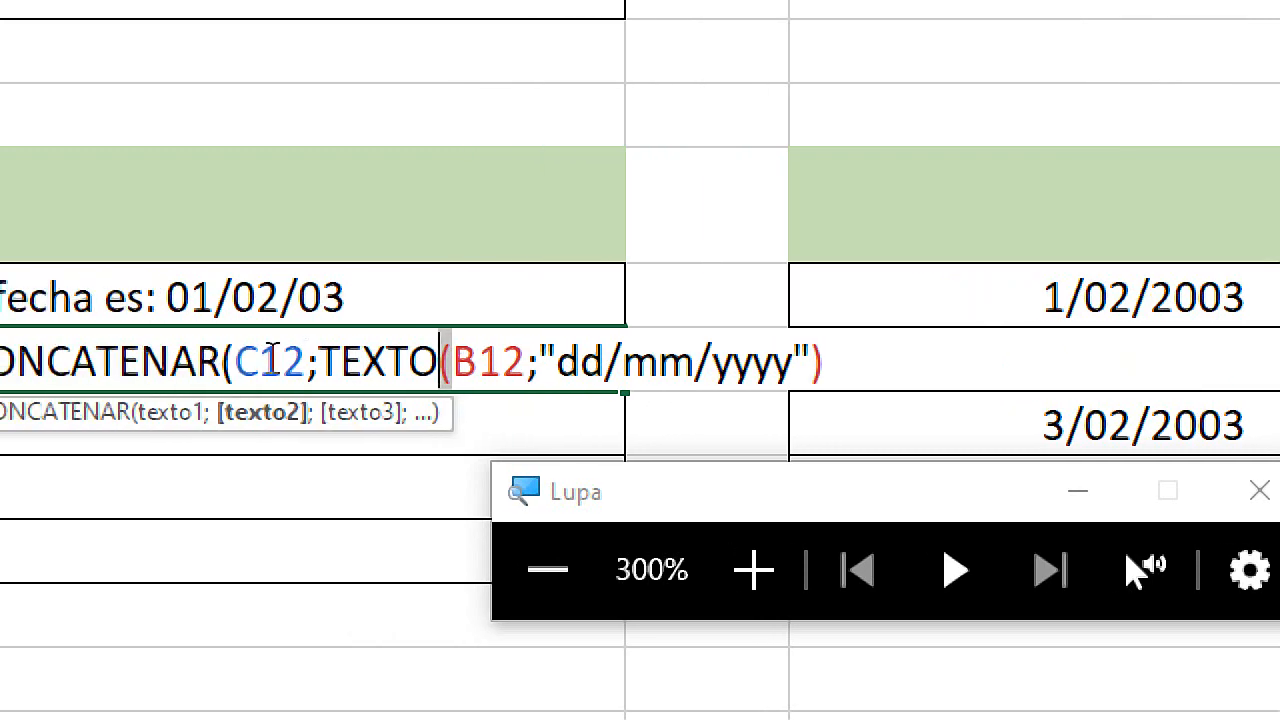
{"action": "left_click", "coordinate": [144, 365]}
{"action": "left_click", "coordinate": [838, 364]}
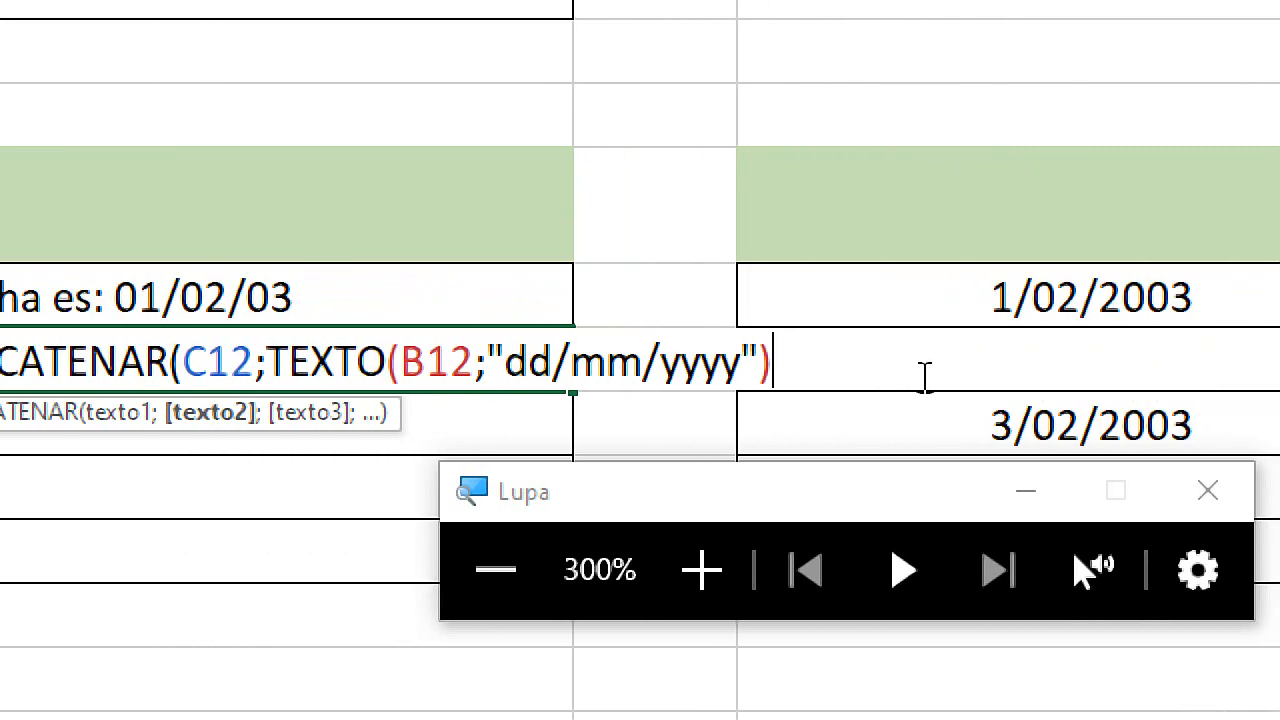
{"action": "type", "text": ")"}
{"action": "key", "text": "super+Escape"}
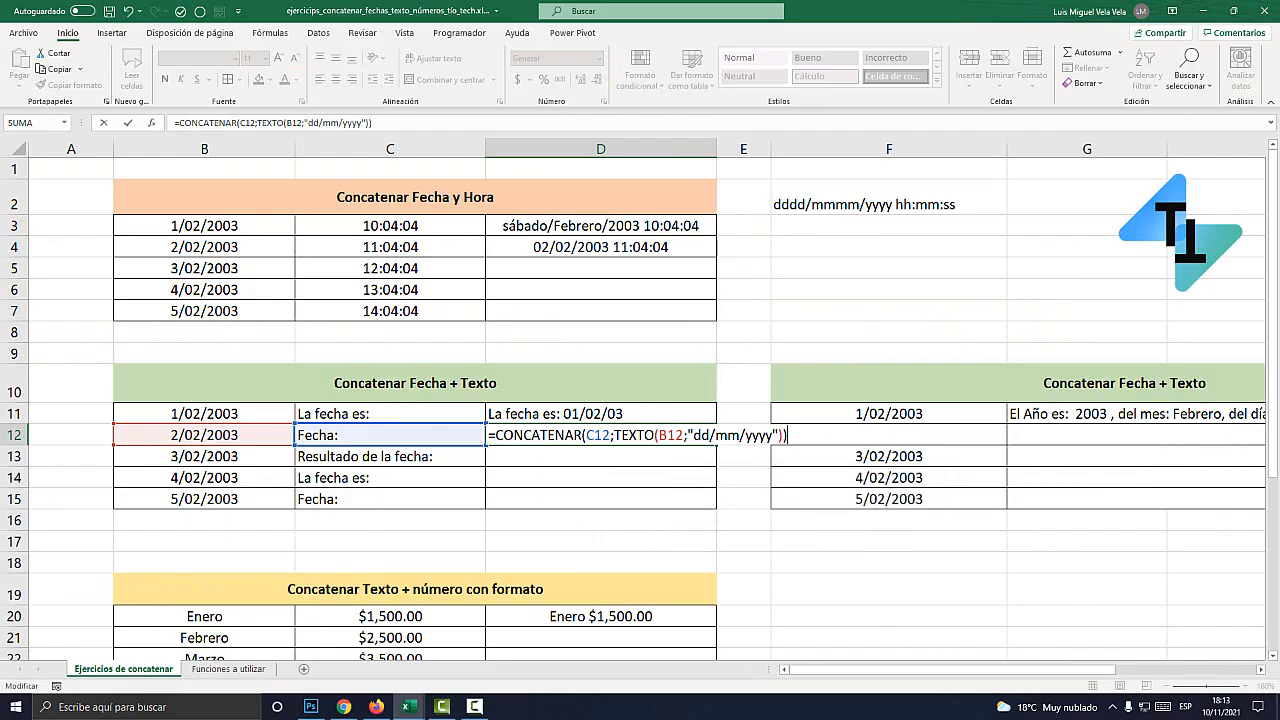
{"action": "key", "text": "Return"}
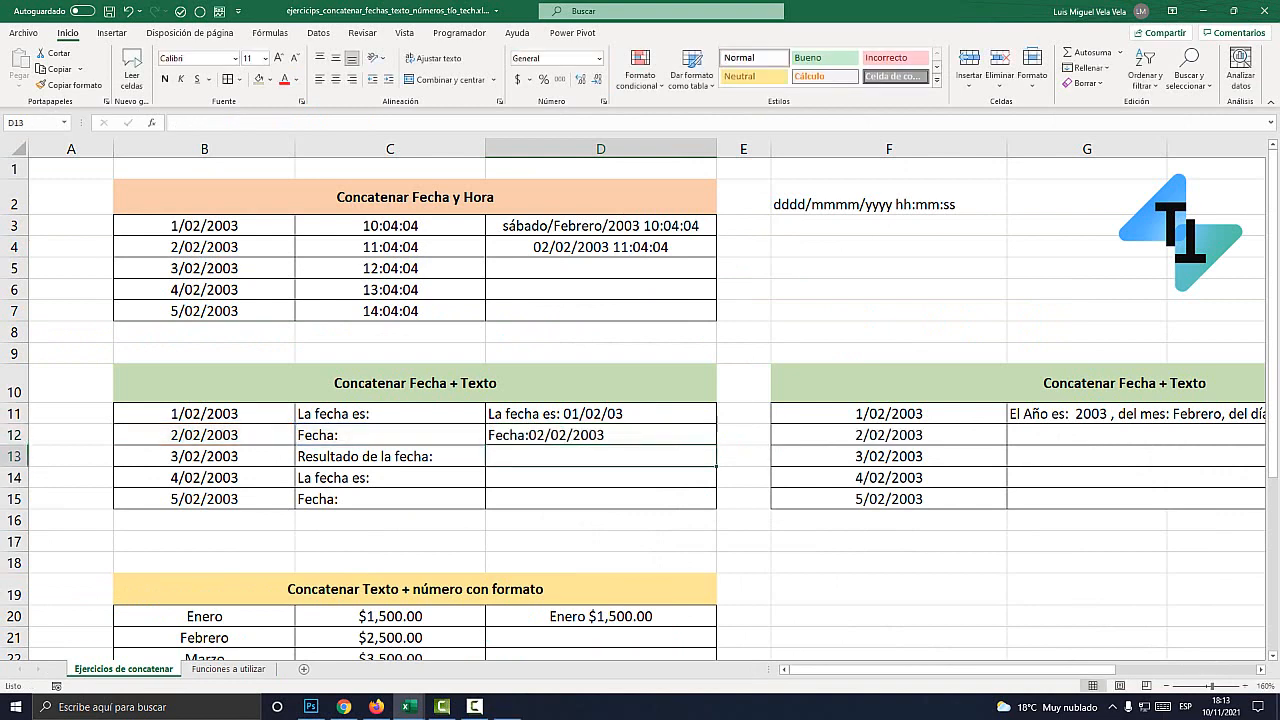
Step: Insert a leading space before dd in the format text of D12's TEXTO function and enter the formula
{"action": "key", "text": "super+plus"}
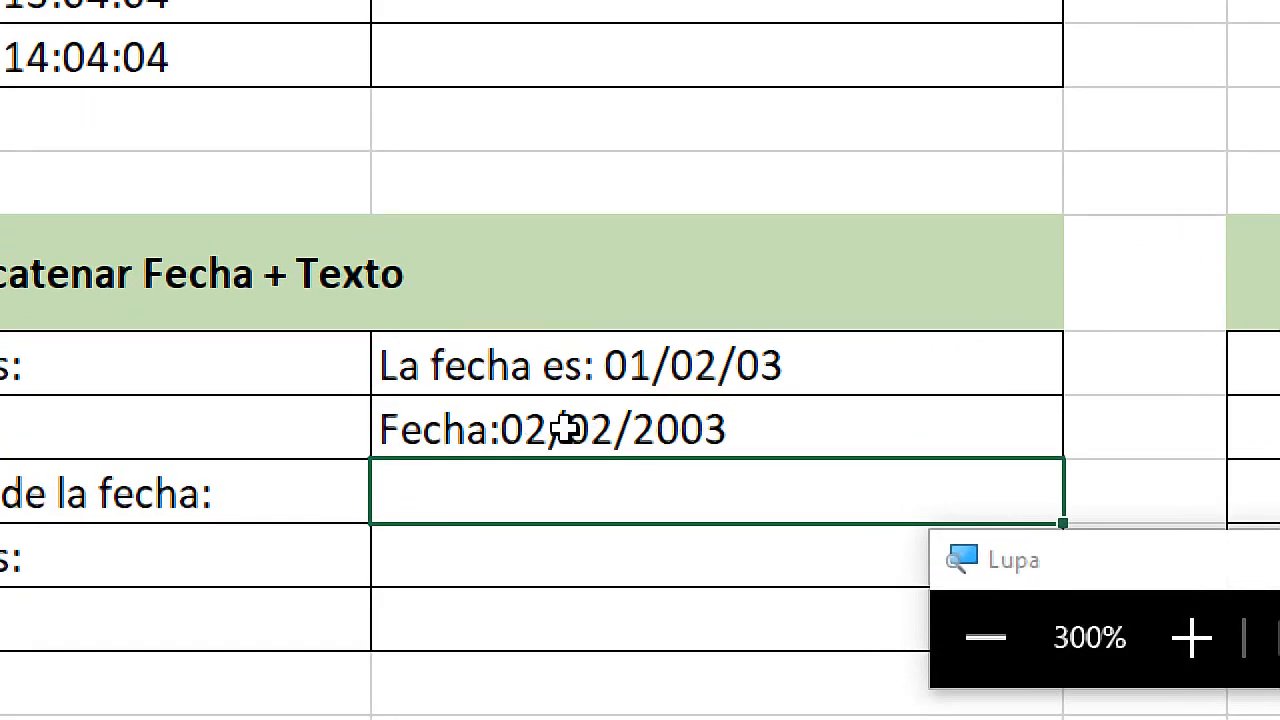
{"action": "double_click", "coordinate": [565, 428]}
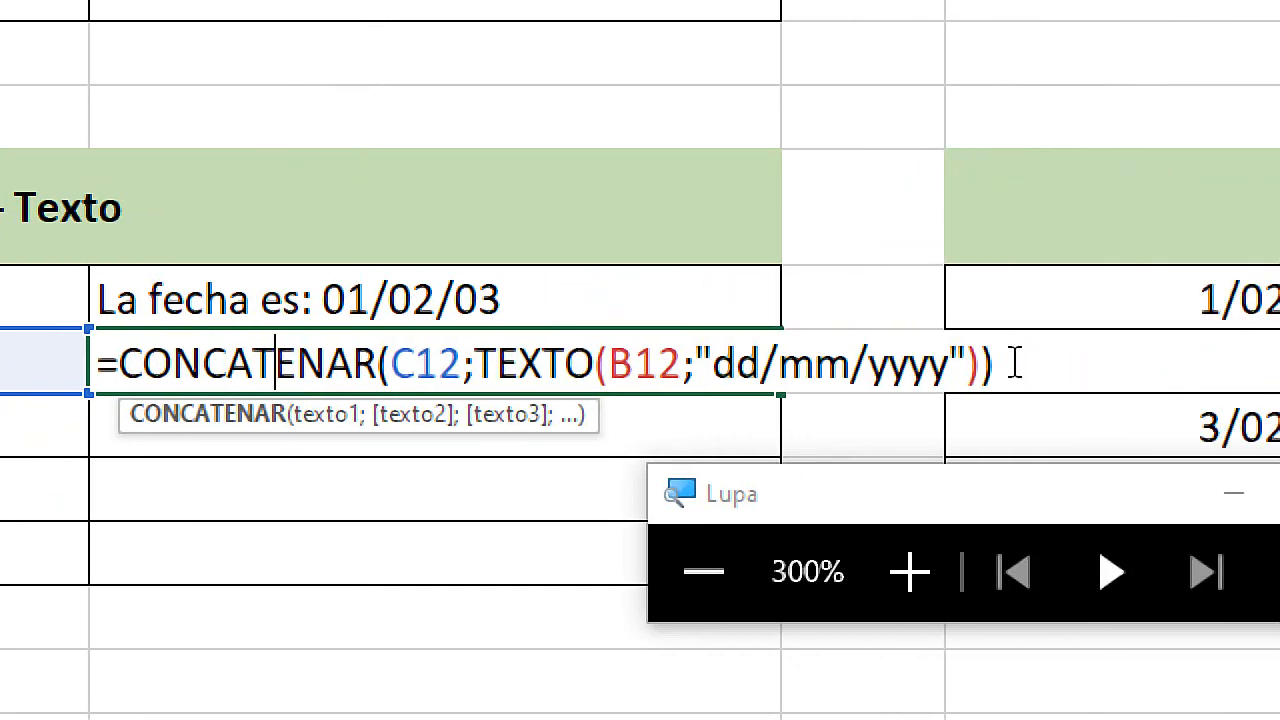
{"action": "left_click", "coordinate": [717, 366]}
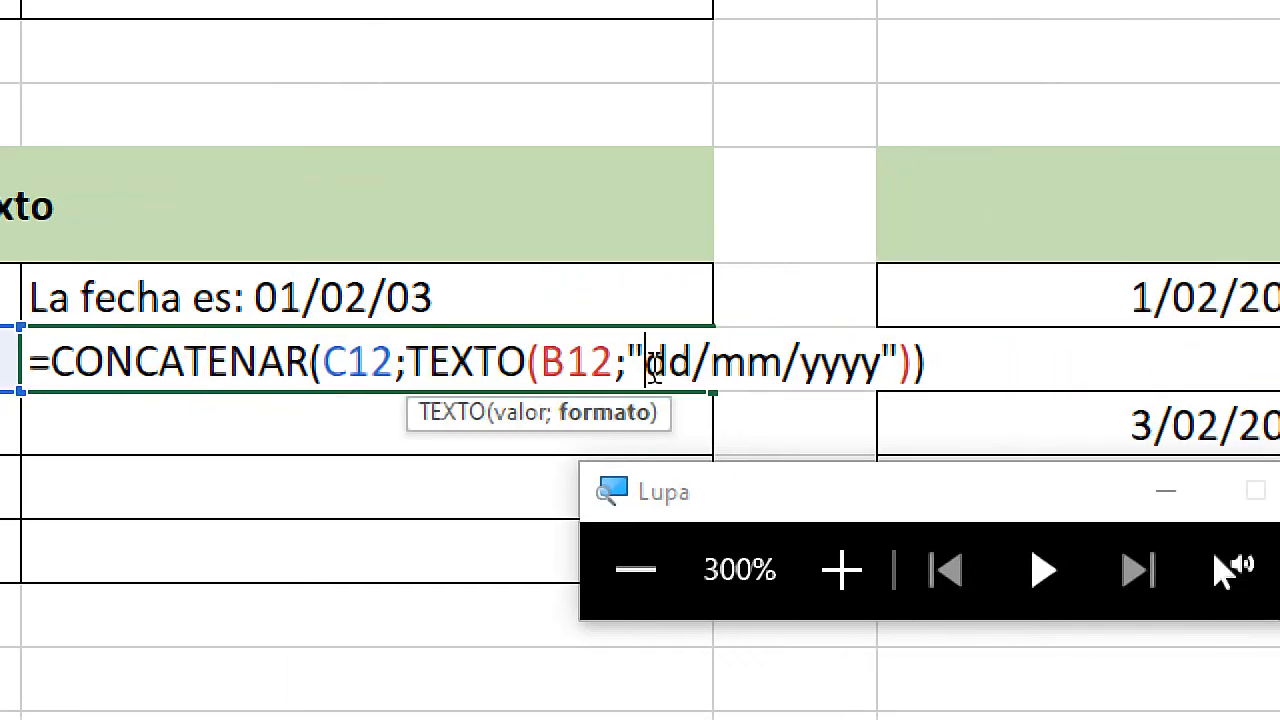
{"action": "key", "text": "Return"}
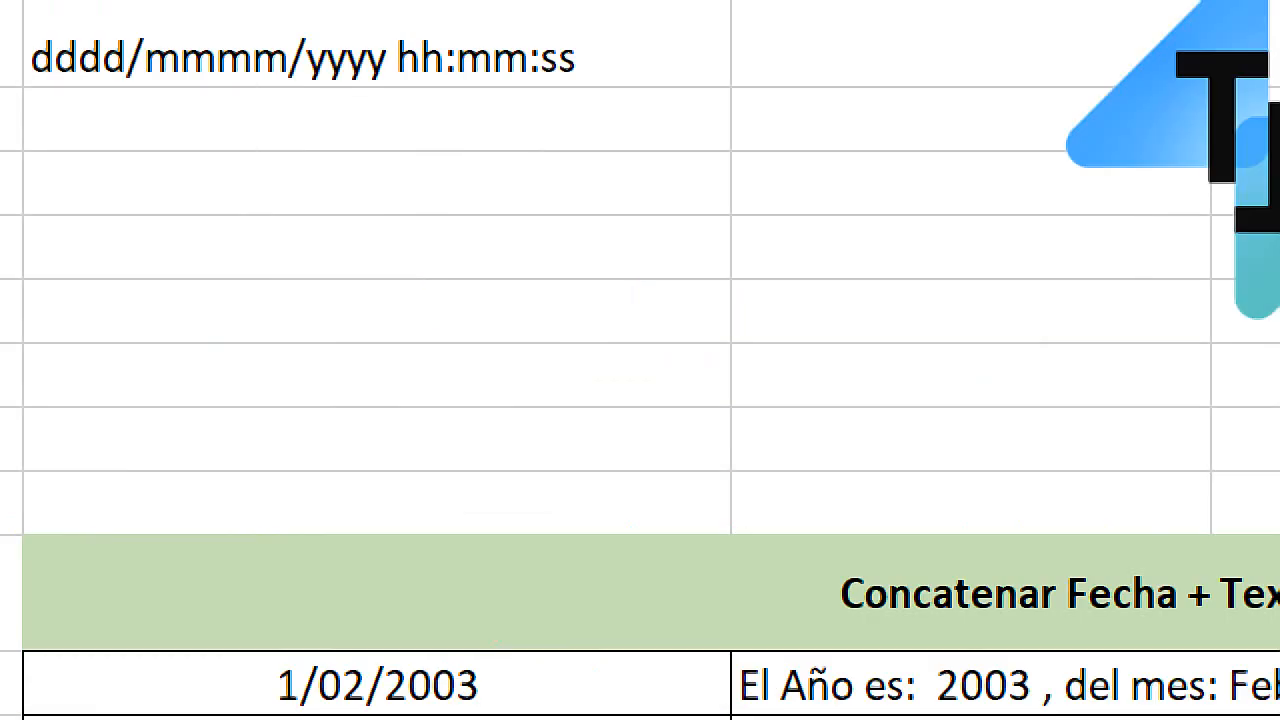
{"action": "key", "text": "Up"}
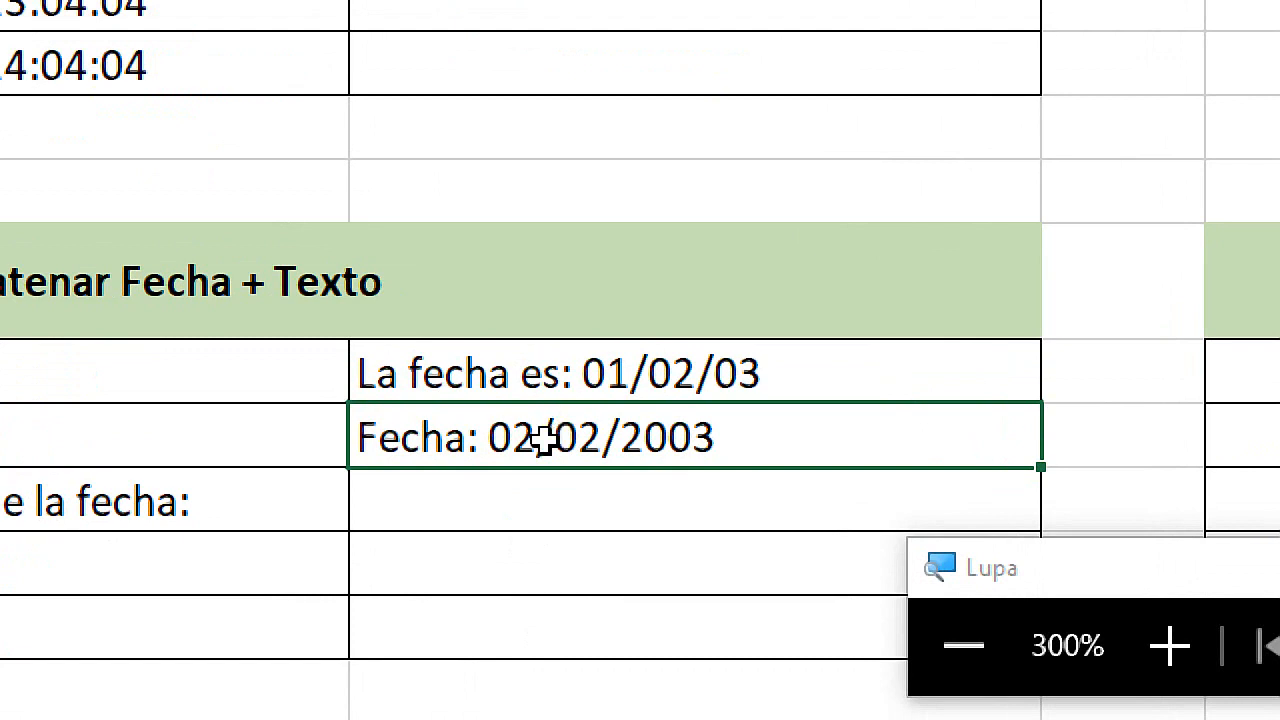
Step: Replace both slashes with hyphens in D12's TEXTO format, making it " dd-mm-yyyy", and enter the formula
{"action": "double_click", "coordinate": [543, 440]}
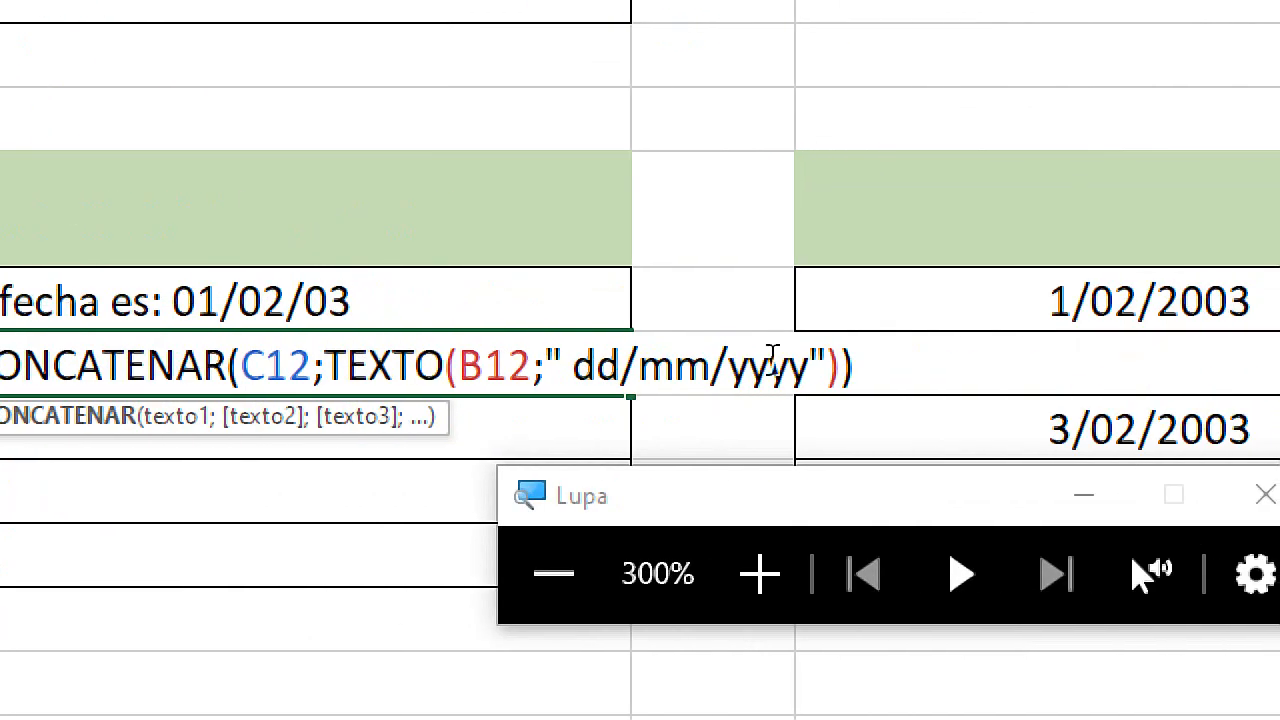
{"action": "left_click", "coordinate": [628, 368]}
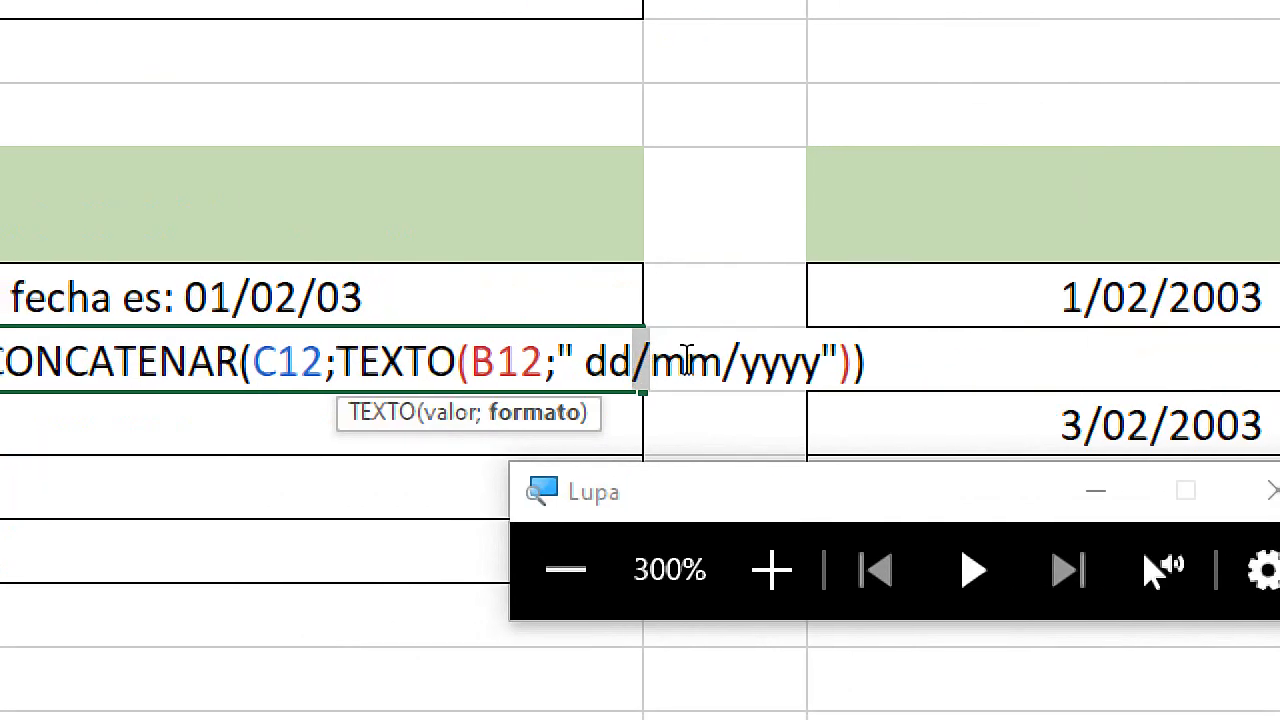
{"action": "type", "text": "-"}
{"action": "double_click", "coordinate": [727, 362]}
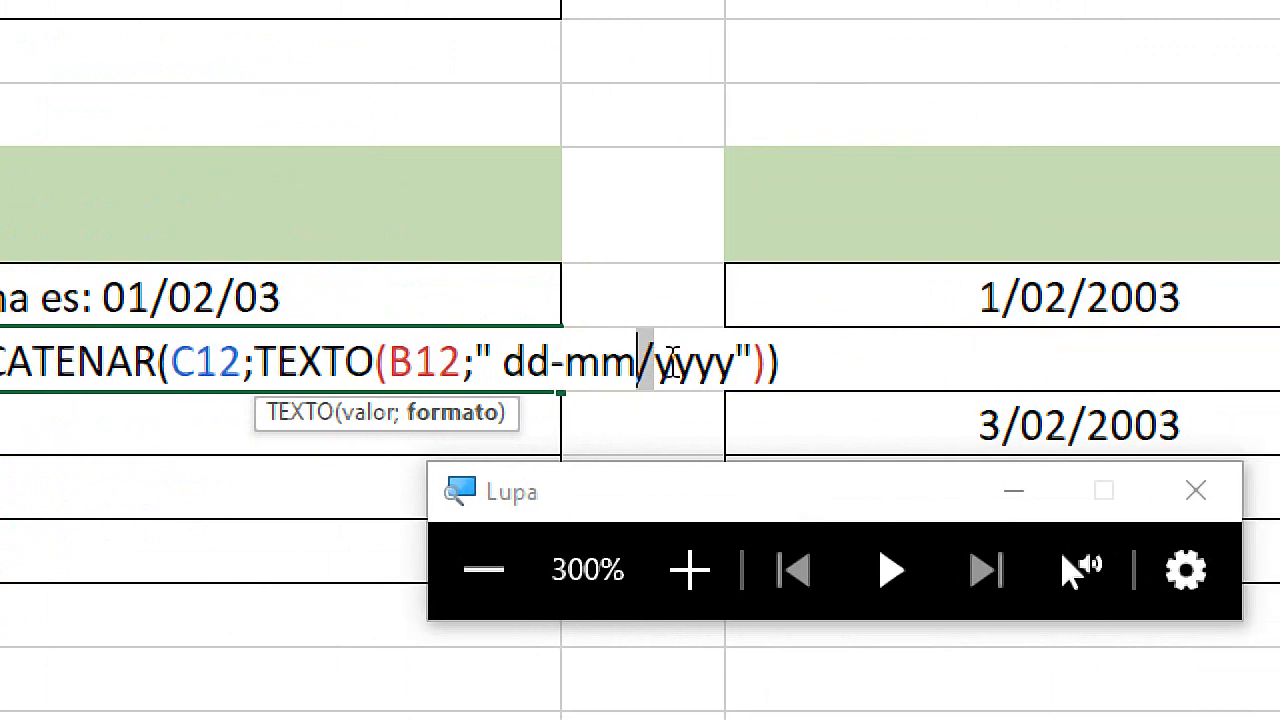
{"action": "type", "text": "-"}
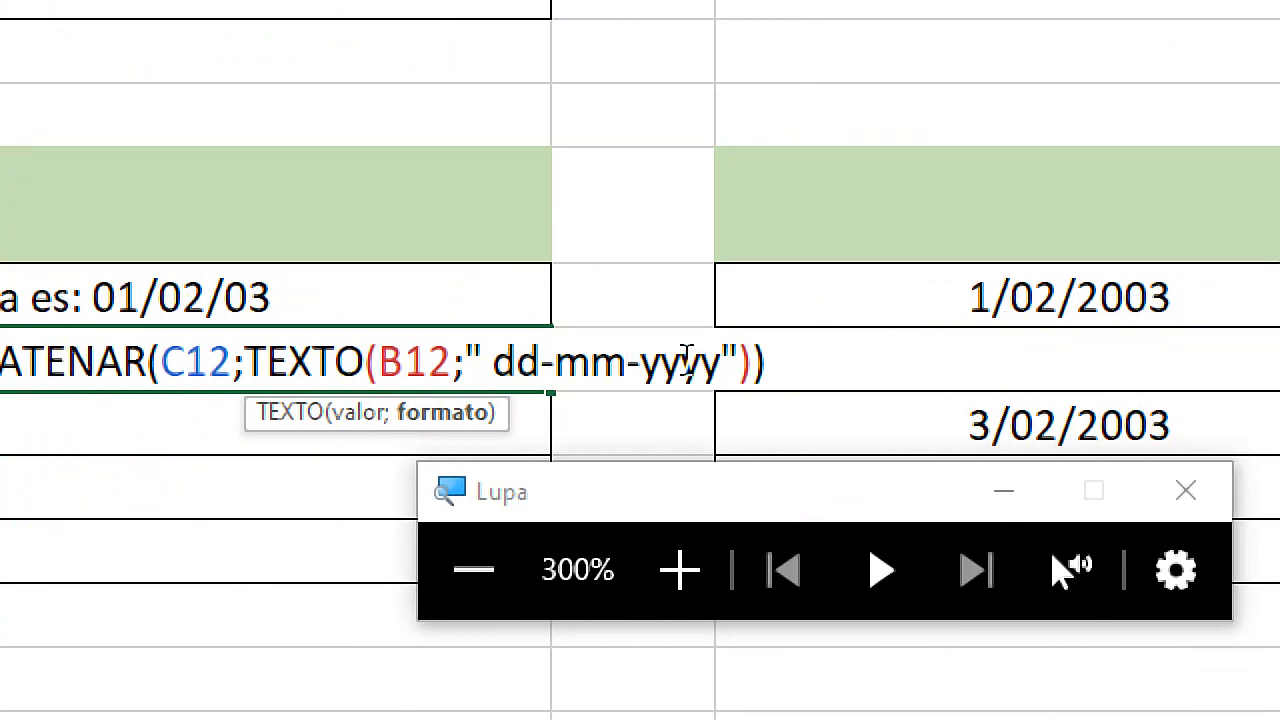
{"action": "key", "text": "Return"}
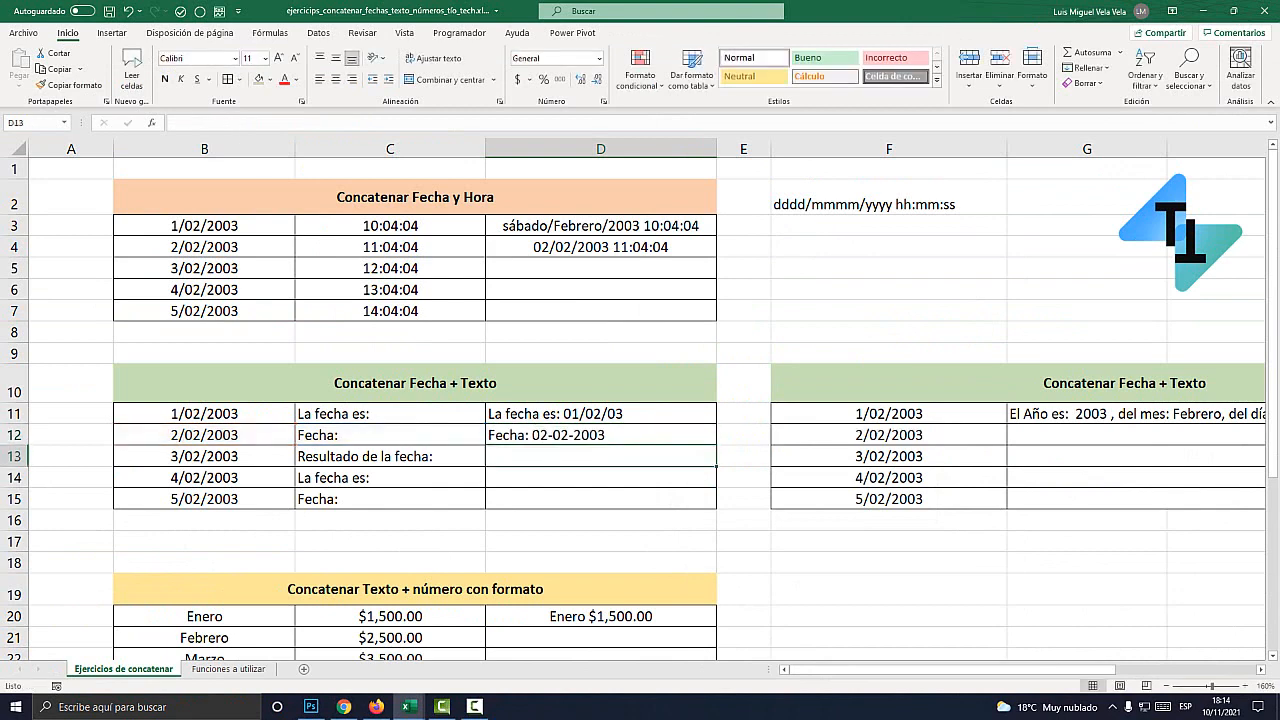
{"action": "key", "text": "super+plus"}
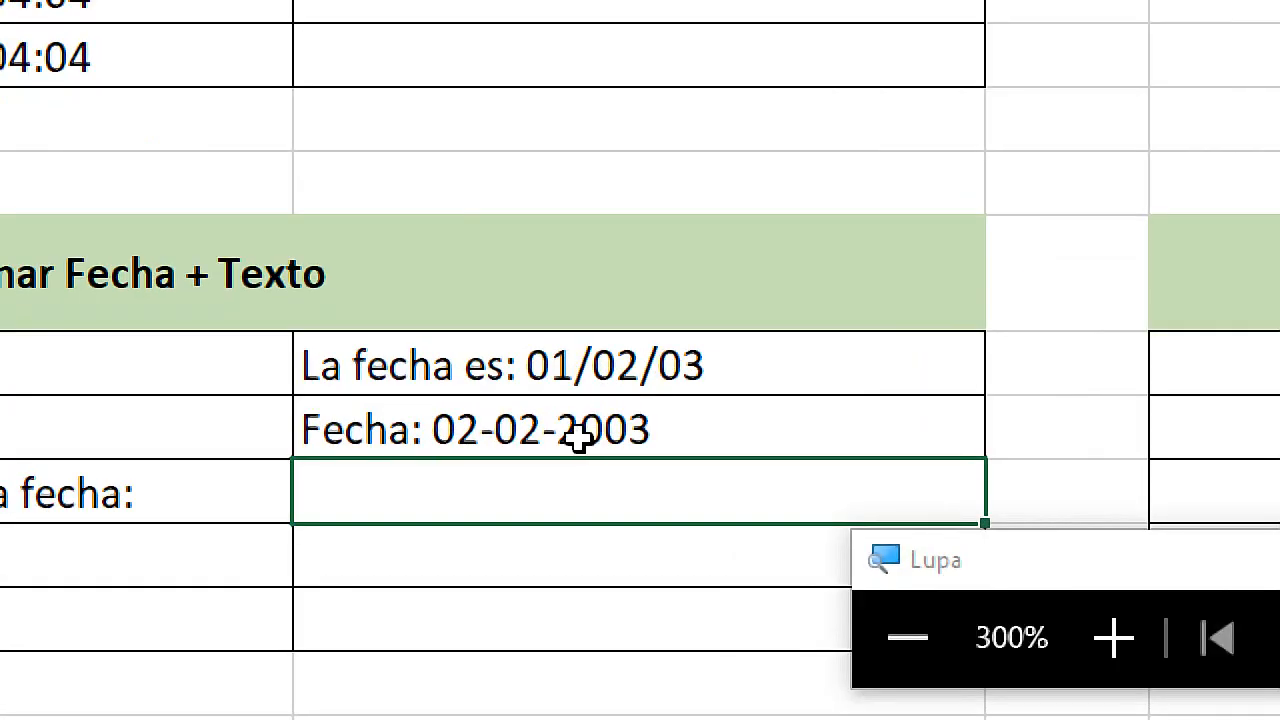
{"action": "key", "text": "super+Escape"}
Step: On the Funciones a utilizar sheet, fill the =CONCATENAR() cell B2 light green and the =A4 & A5 cell B3 gold
{"action": "left_click", "coordinate": [229, 668]}
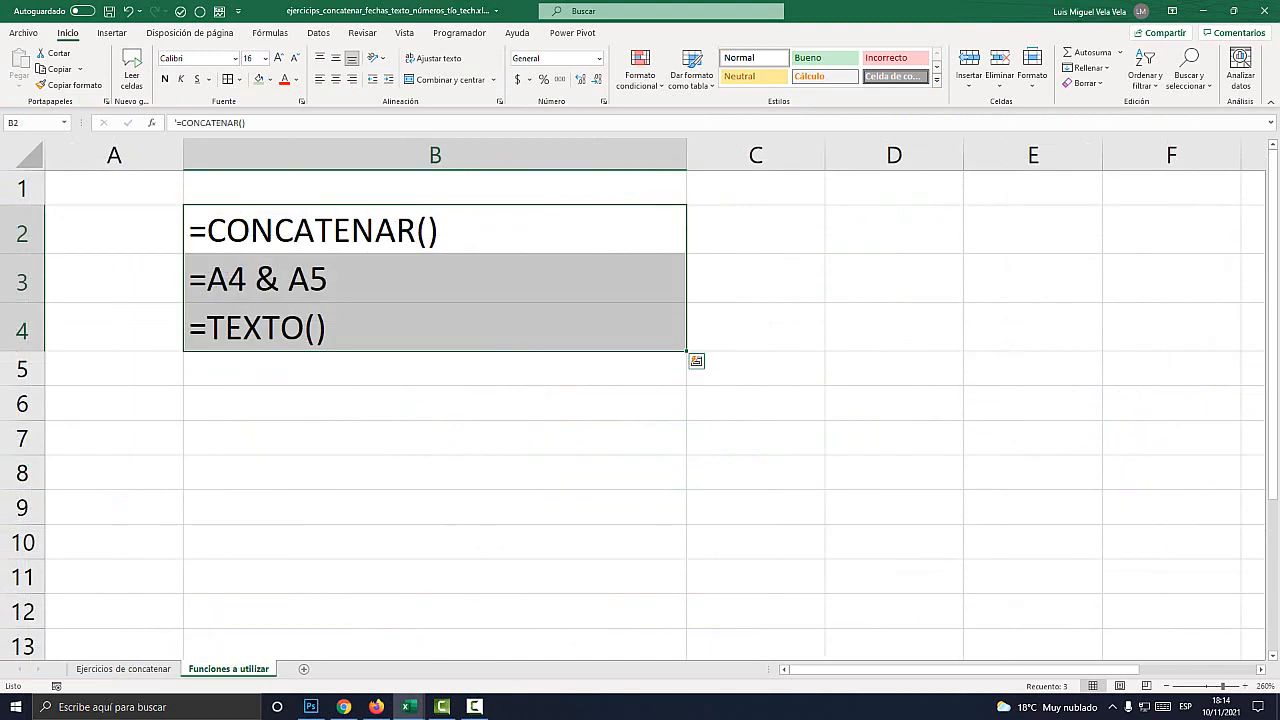
{"action": "key", "text": "shift+Up"}
{"action": "key", "text": "shift+Up"}
{"action": "left_click", "coordinate": [258, 79]}
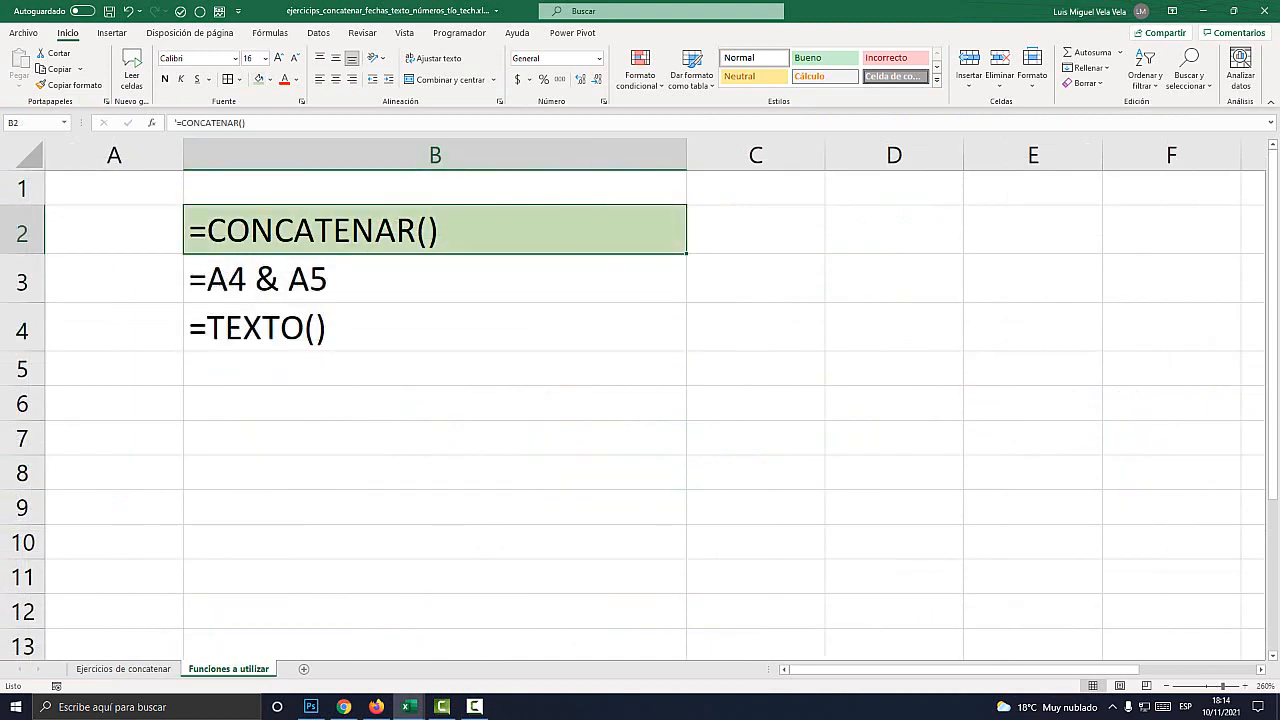
{"action": "left_click", "coordinate": [400, 279]}
{"action": "left_click", "coordinate": [270, 79]}
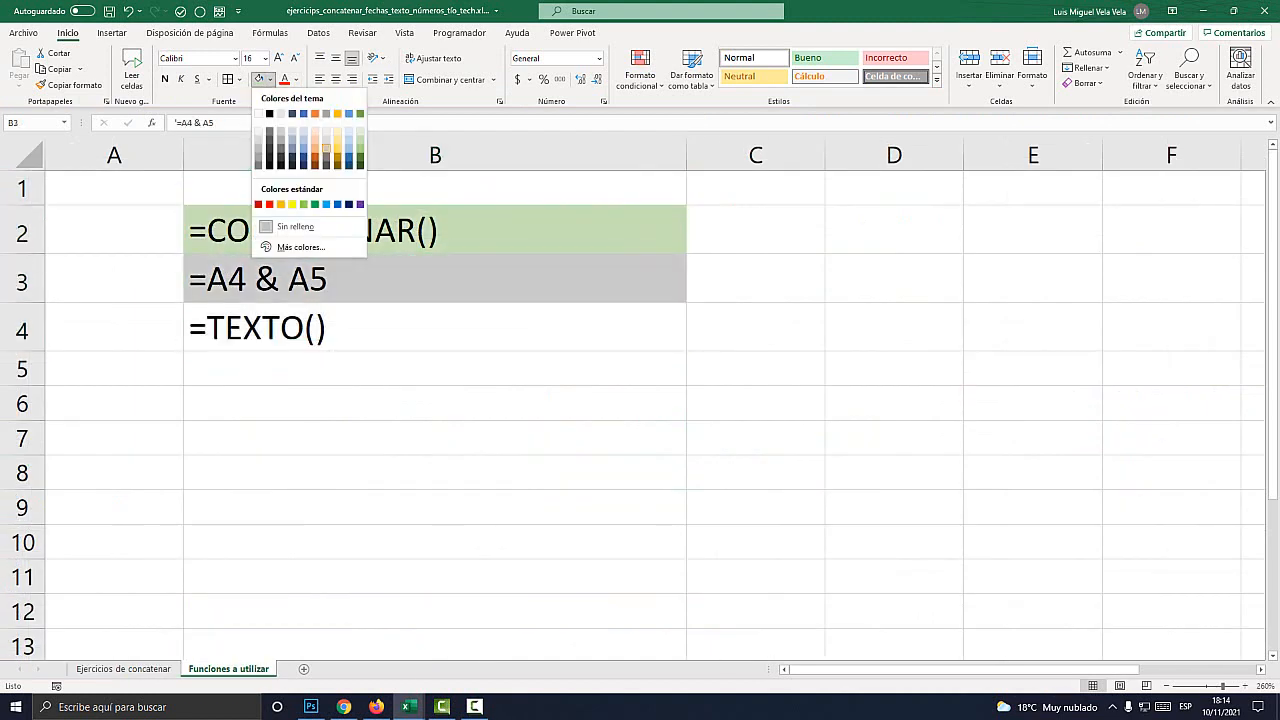
{"action": "left_click", "coordinate": [337, 152]}
Step: Examine the ampersand operator between the two references in B3's =A4 & A5 example
{"action": "left_click", "coordinate": [380, 328]}
{"action": "left_click", "coordinate": [380, 279]}
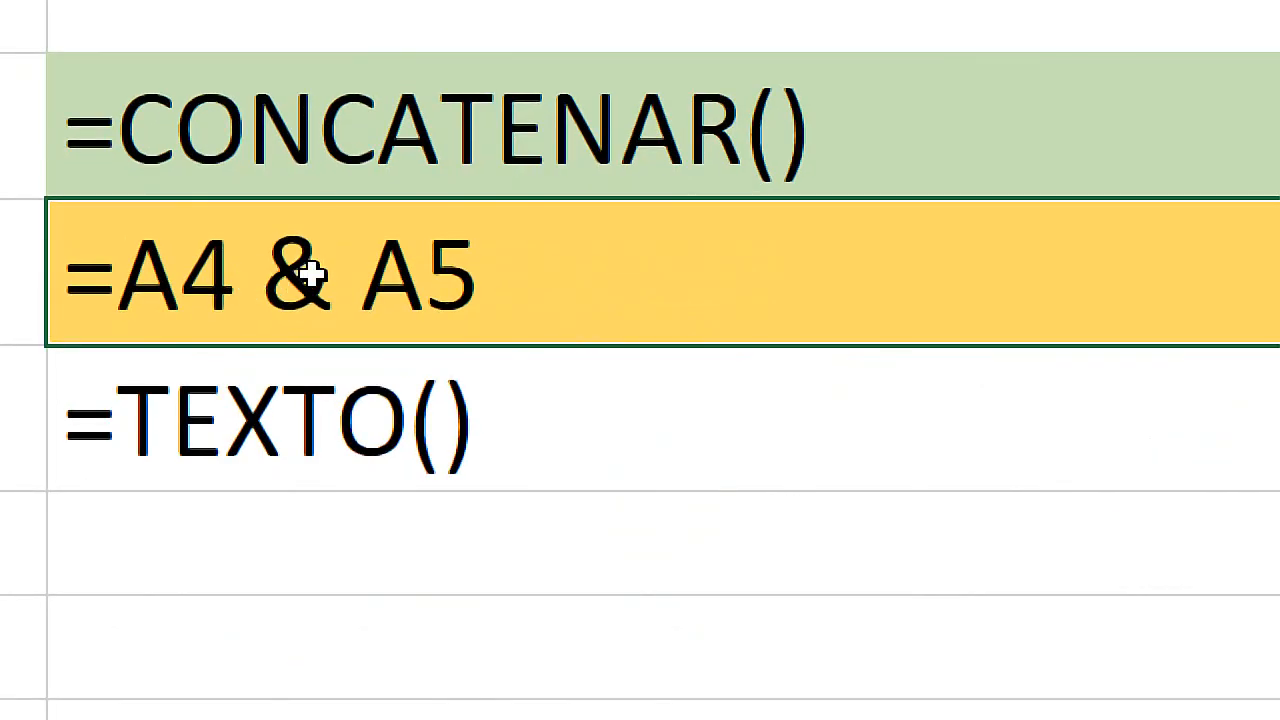
{"action": "double_click", "coordinate": [271, 279]}
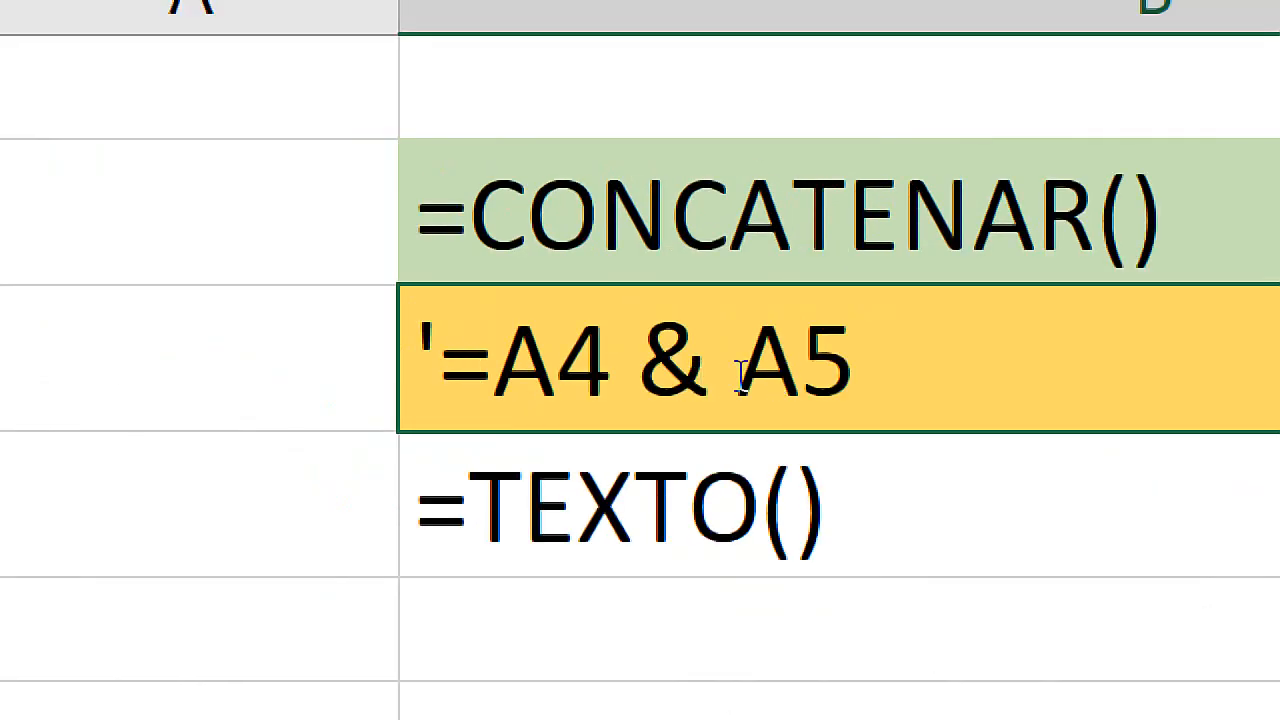
{"action": "left_click_drag", "start_coordinate": [286, 280], "coordinate": [271, 281]}
{"action": "left_click", "coordinate": [661, 371]}
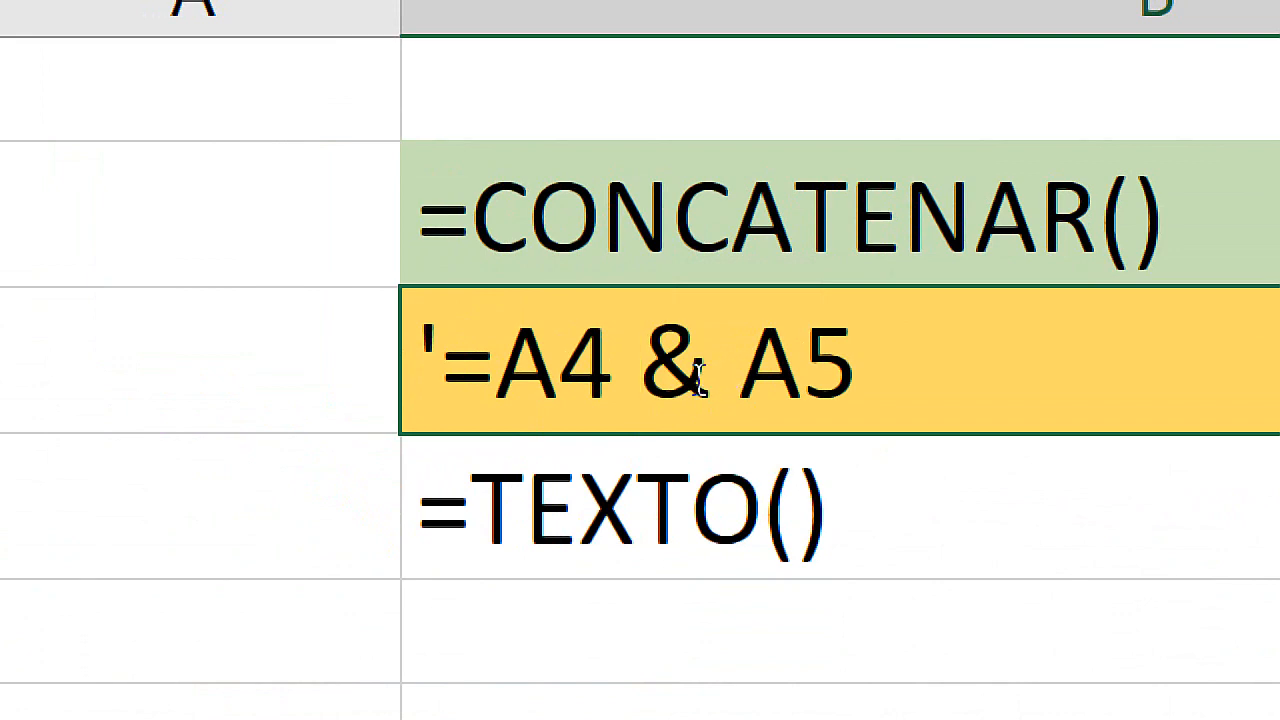
{"action": "left_click_drag", "start_coordinate": [697, 376], "coordinate": [669, 354]}
{"action": "key", "text": "Escape"}
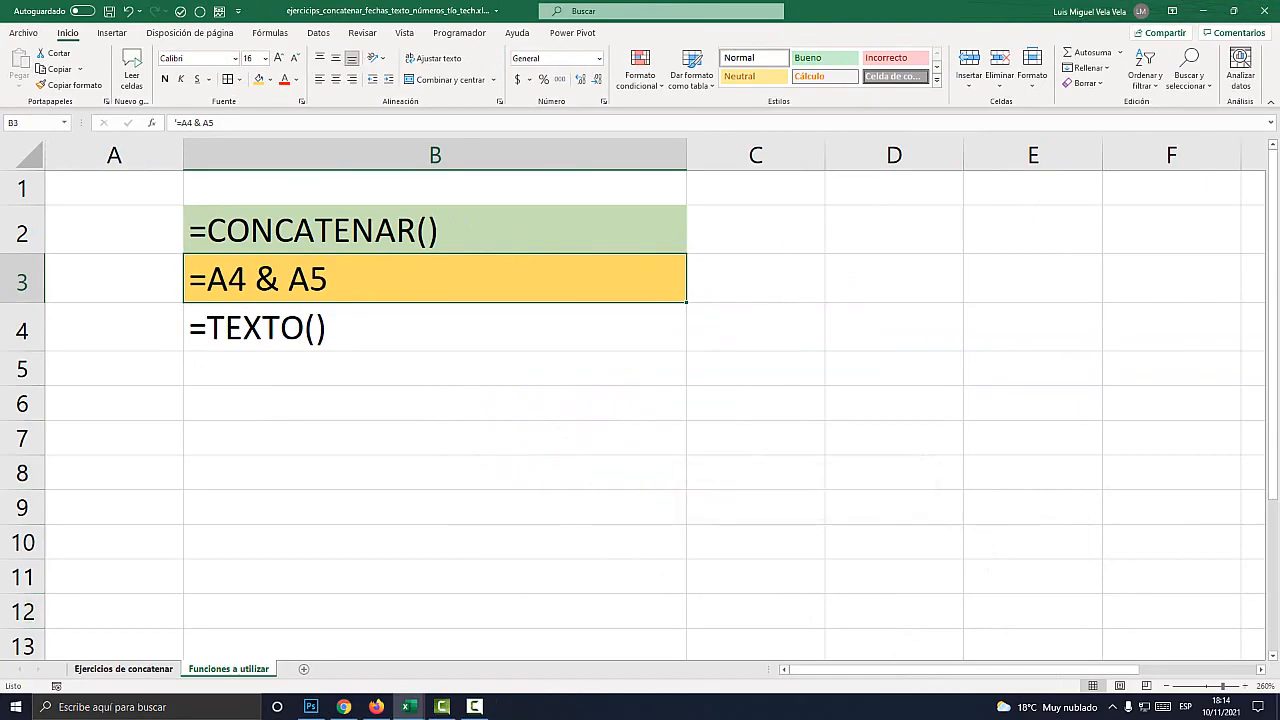
Step: Return to the Ejercicios de concatenar sheet, and on Photoshop's keyboard image paint red arrows pointing at the left Shift key and the &/6 key
{"action": "left_click", "coordinate": [123, 668]}
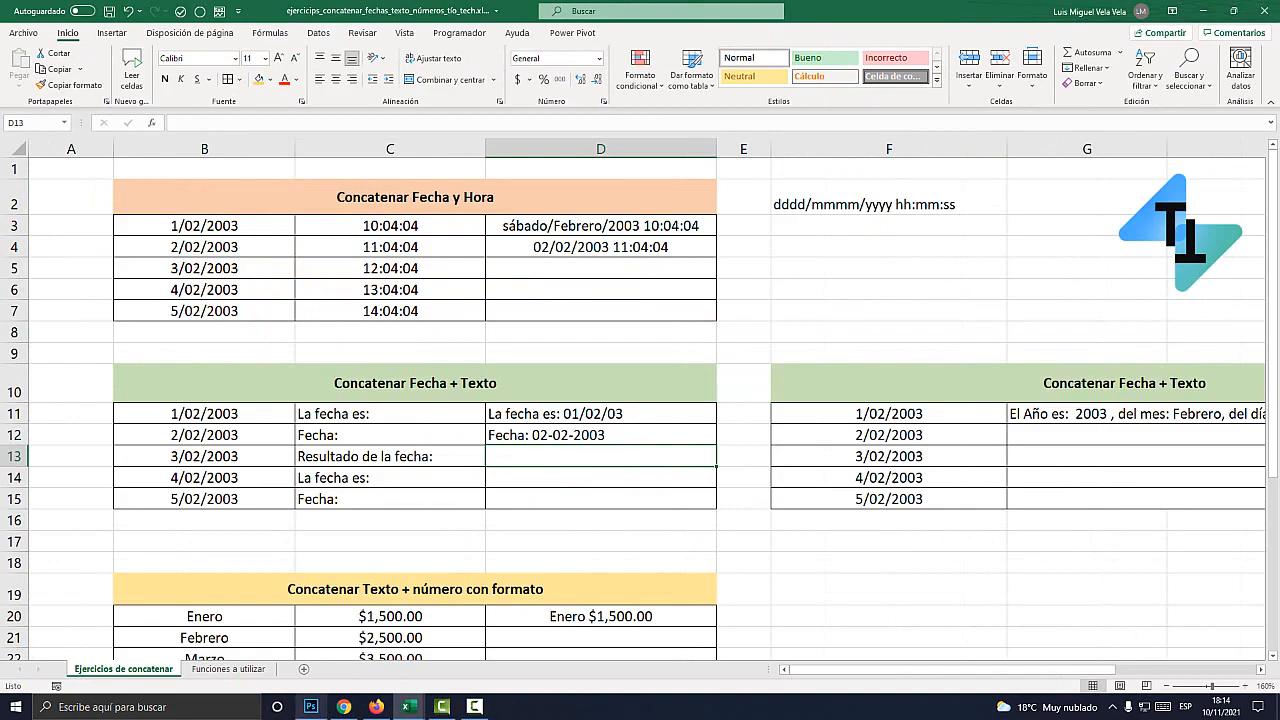
{"action": "left_click", "coordinate": [311, 706]}
{"action": "left_click_drag", "start_coordinate": [462, 370], "coordinate": [350, 466]}
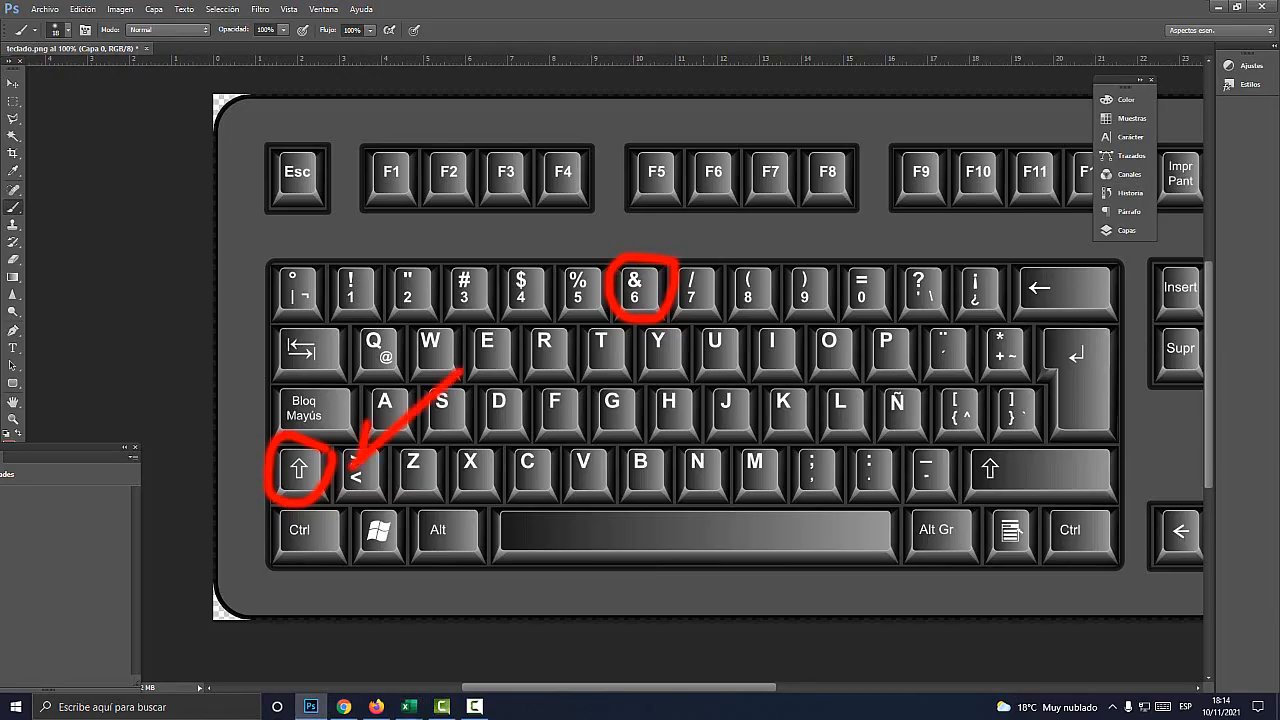
{"action": "left_click_drag", "start_coordinate": [704, 294], "coordinate": [818, 210]}
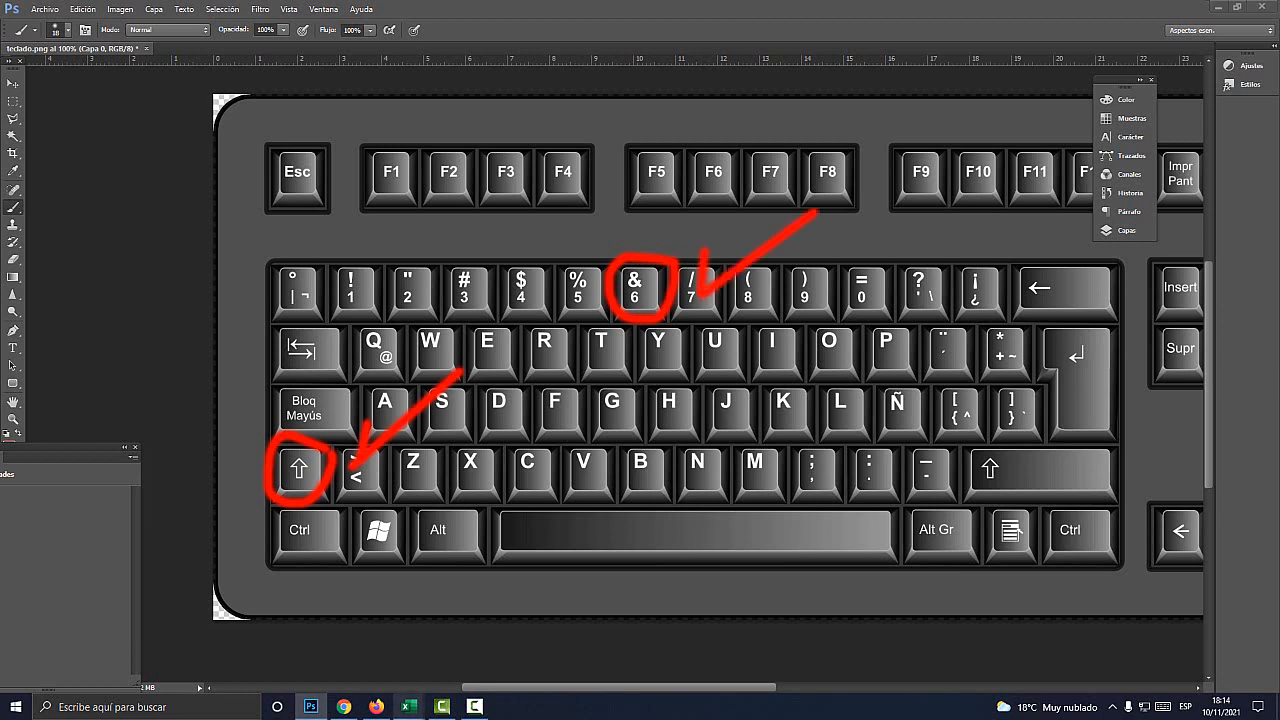
Step: Back in Excel, enter =C13&B13 in D13 to join the text and the date with the & operator
{"action": "mouse_move", "coordinate": [408, 706]}
{"action": "left_click", "coordinate": [474, 640]}
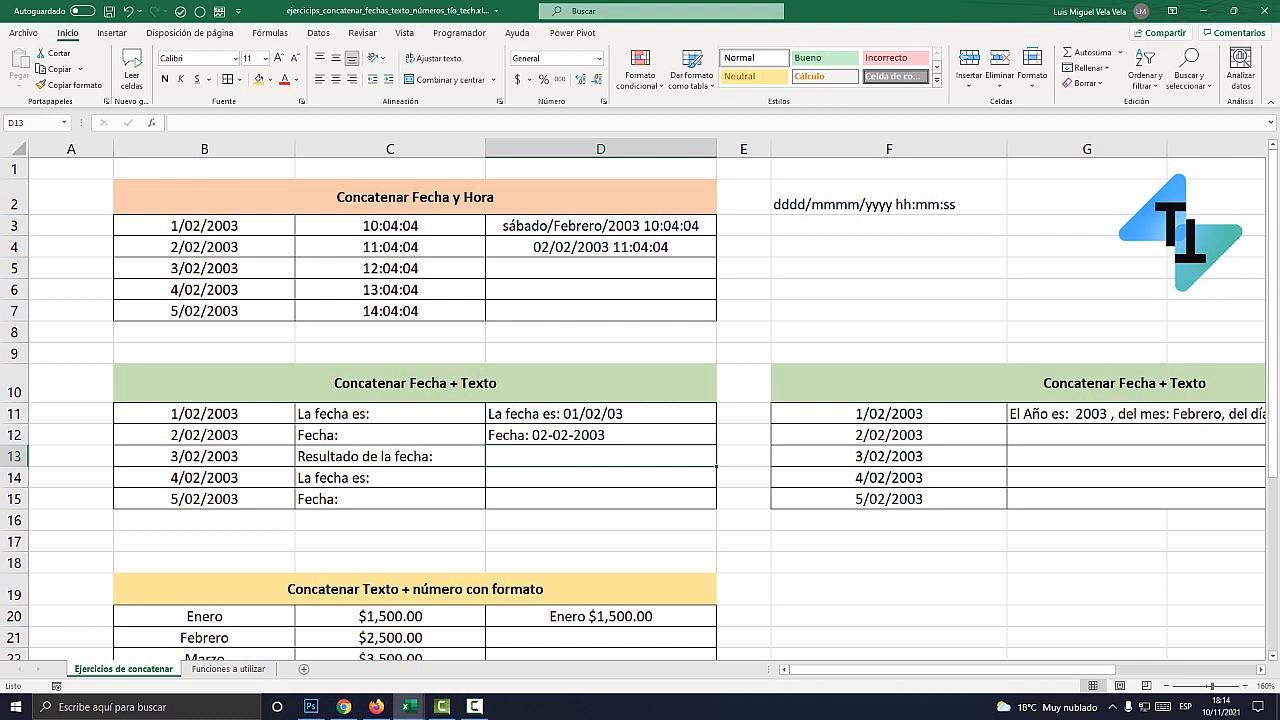
{"action": "type", "text": "="}
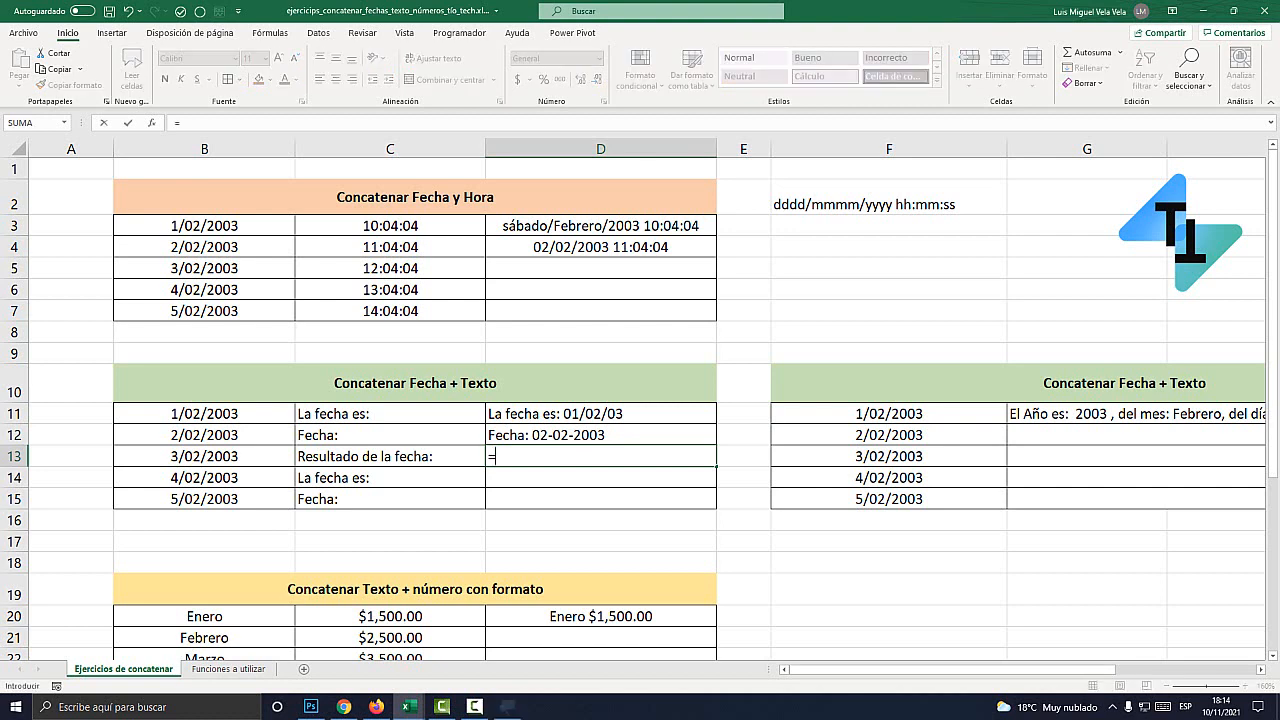
{"action": "key", "text": "super+plus"}
{"action": "left_click", "coordinate": [358, 460]}
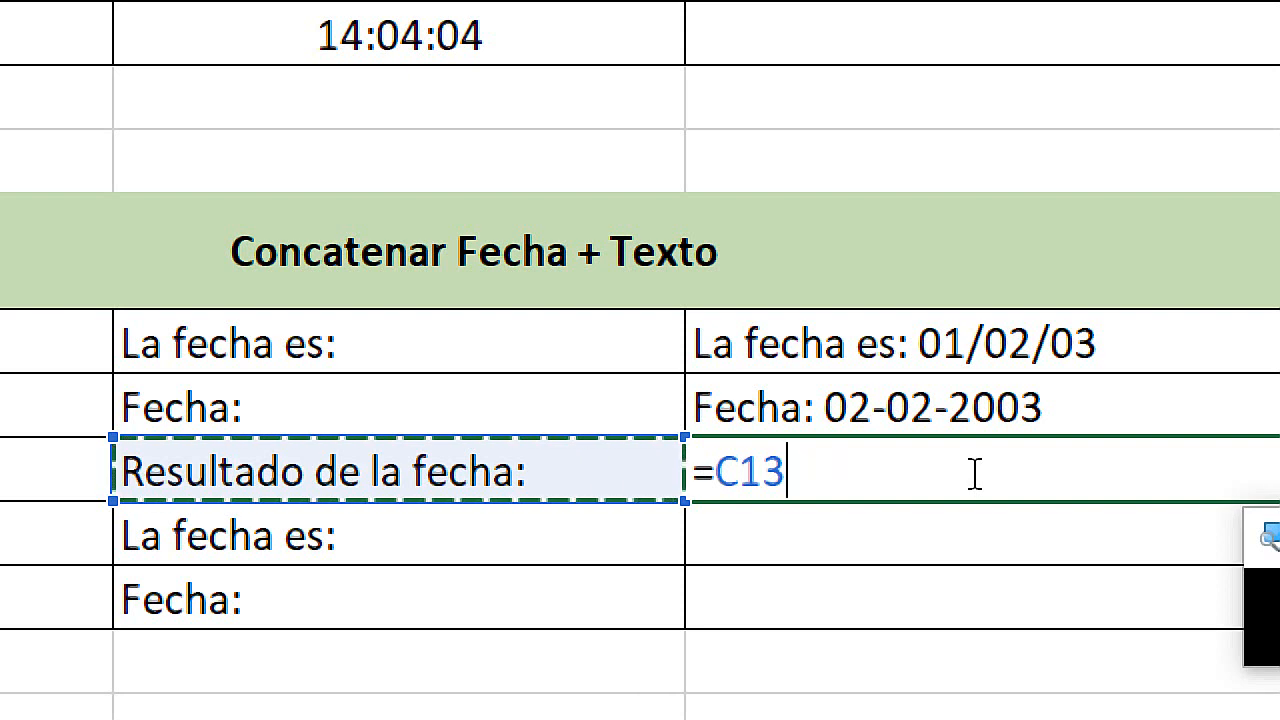
{"action": "type", "text": "&"}
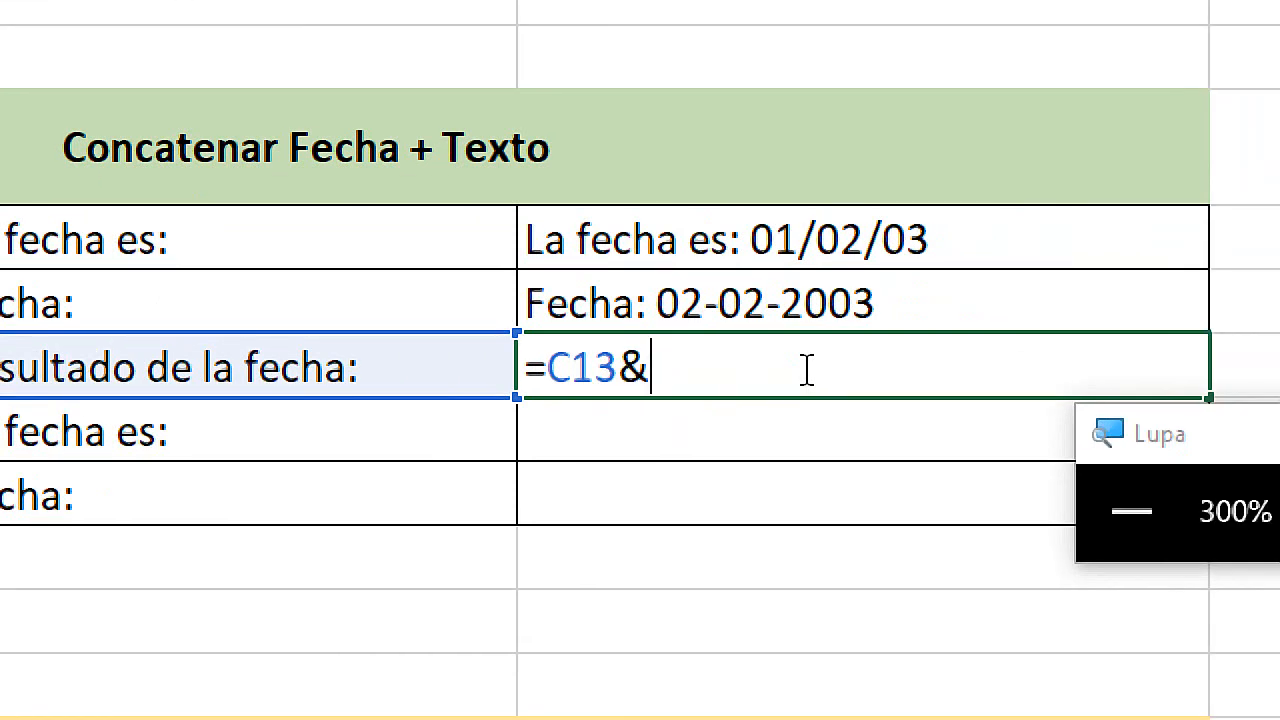
{"action": "left_click", "coordinate": [400, 352]}
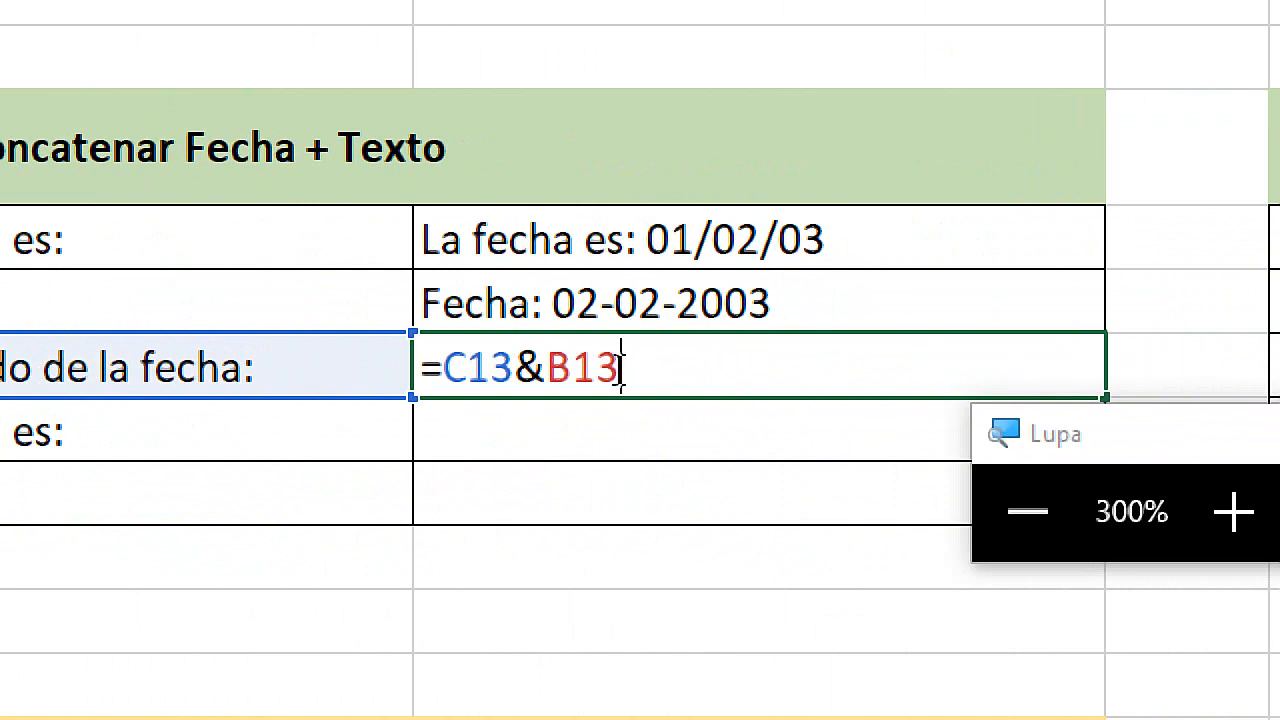
{"action": "left_click", "coordinate": [547, 368]}
{"action": "key", "text": "Return"}
{"action": "key", "text": "super+Escape"}
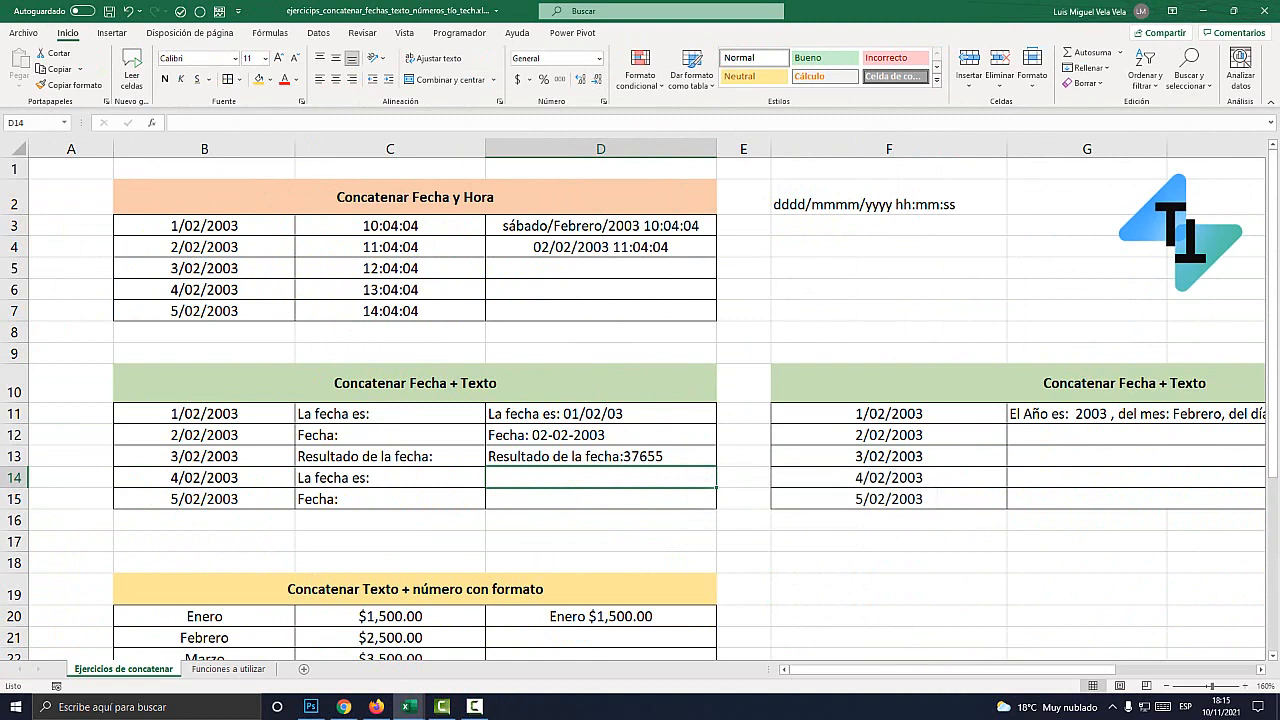
Step: Insert the TEXTO function around the B13 reference in D13's formula, making it =C13&TEXTO(B13
{"action": "left_click", "coordinate": [601, 456]}
{"action": "key", "text": "super+plus"}
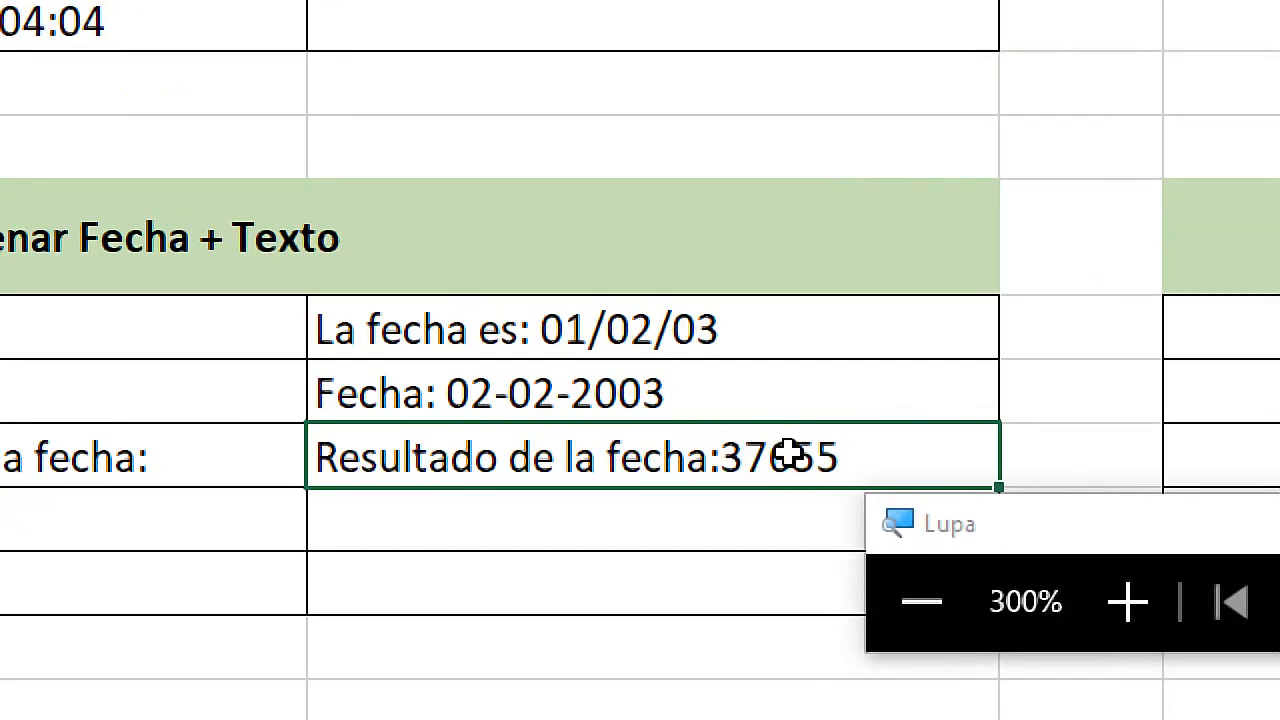
{"action": "double_click", "coordinate": [614, 458]}
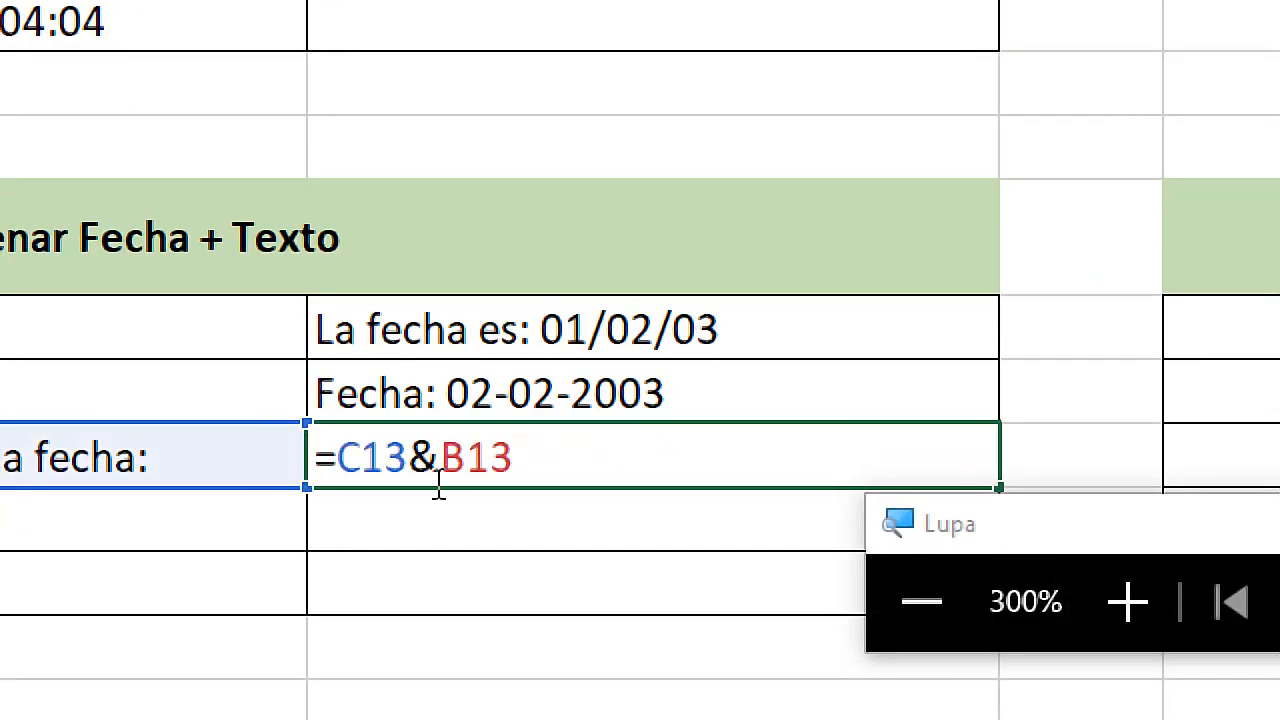
{"action": "type", "text": "text"}
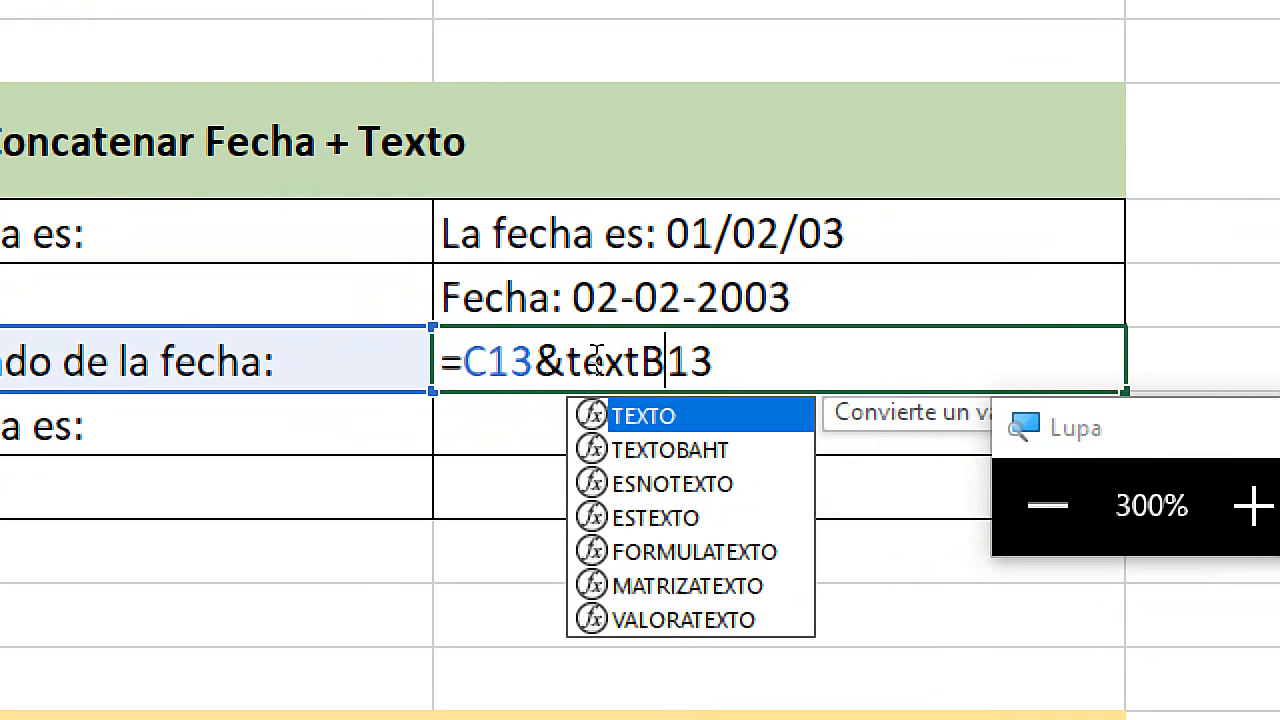
{"action": "key", "text": "Tab"}
{"action": "key", "text": "Right"}
{"action": "key", "text": "Right"}
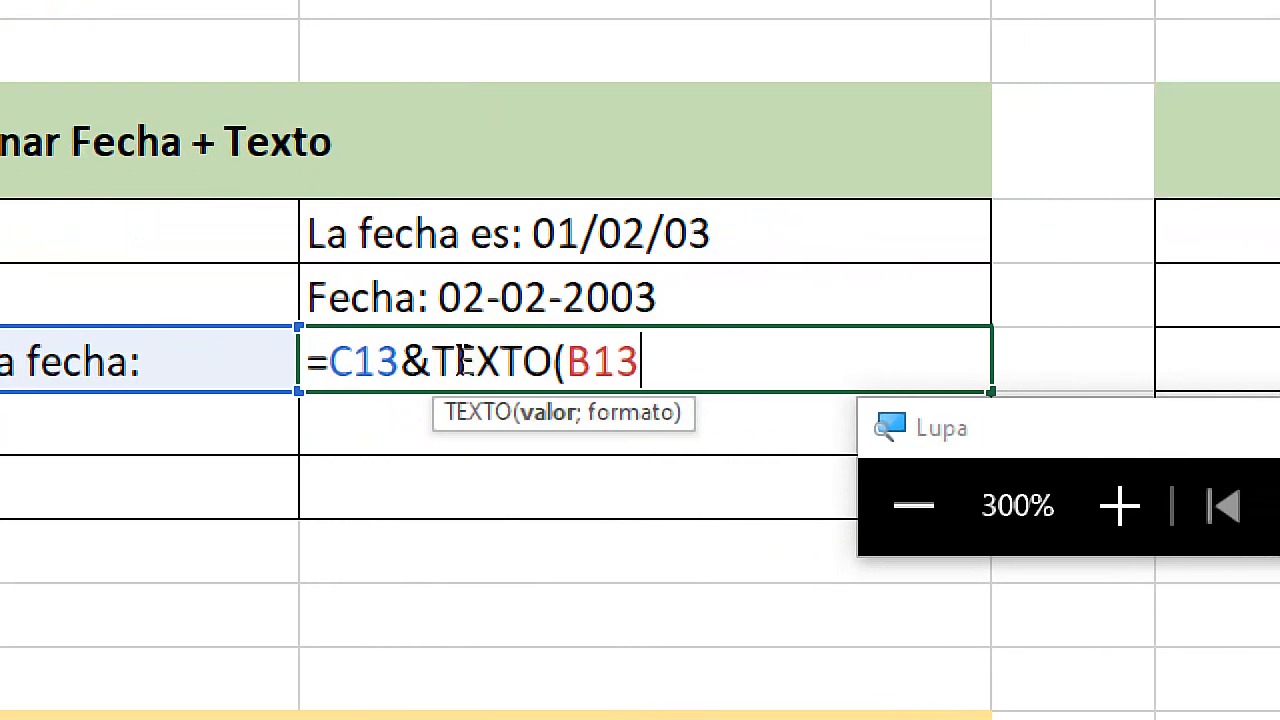
Step: Add "dd/mm/yyyy" as the format of D13's TEXTO function, close the parenthesis and enter the formula
{"action": "type", "text": ";"}
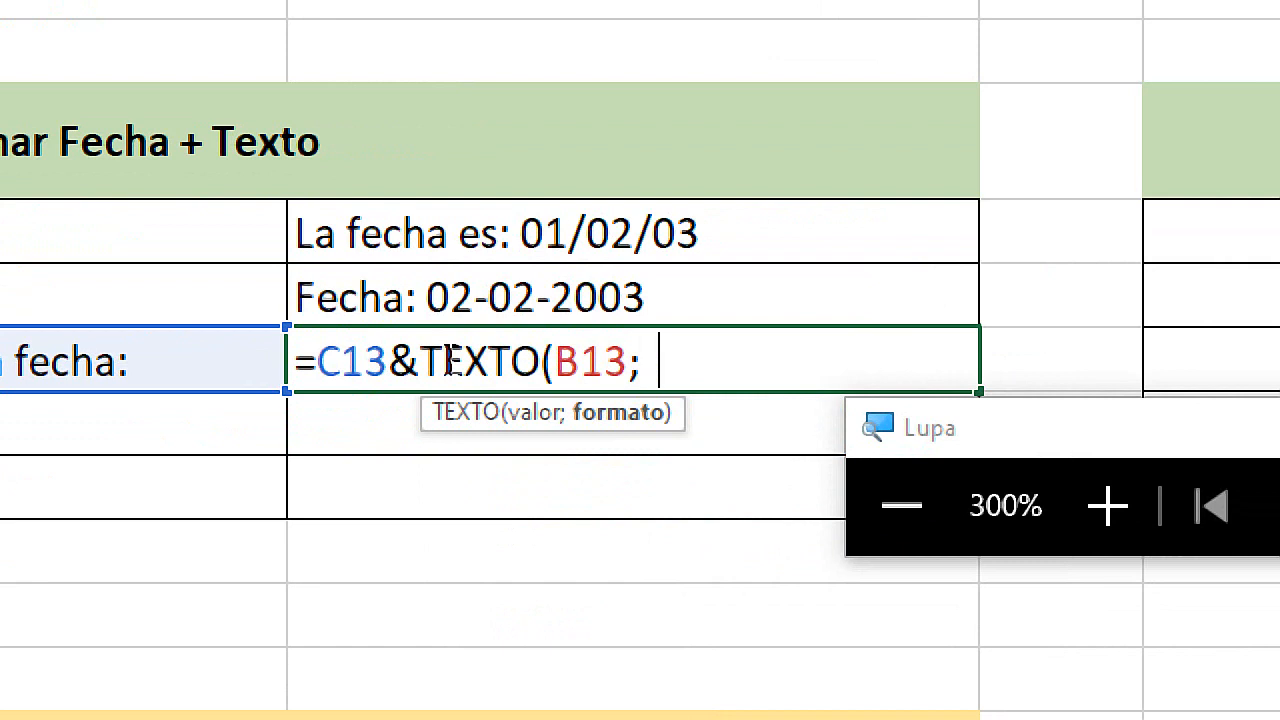
{"action": "type", "text": "\"dd/mm"}
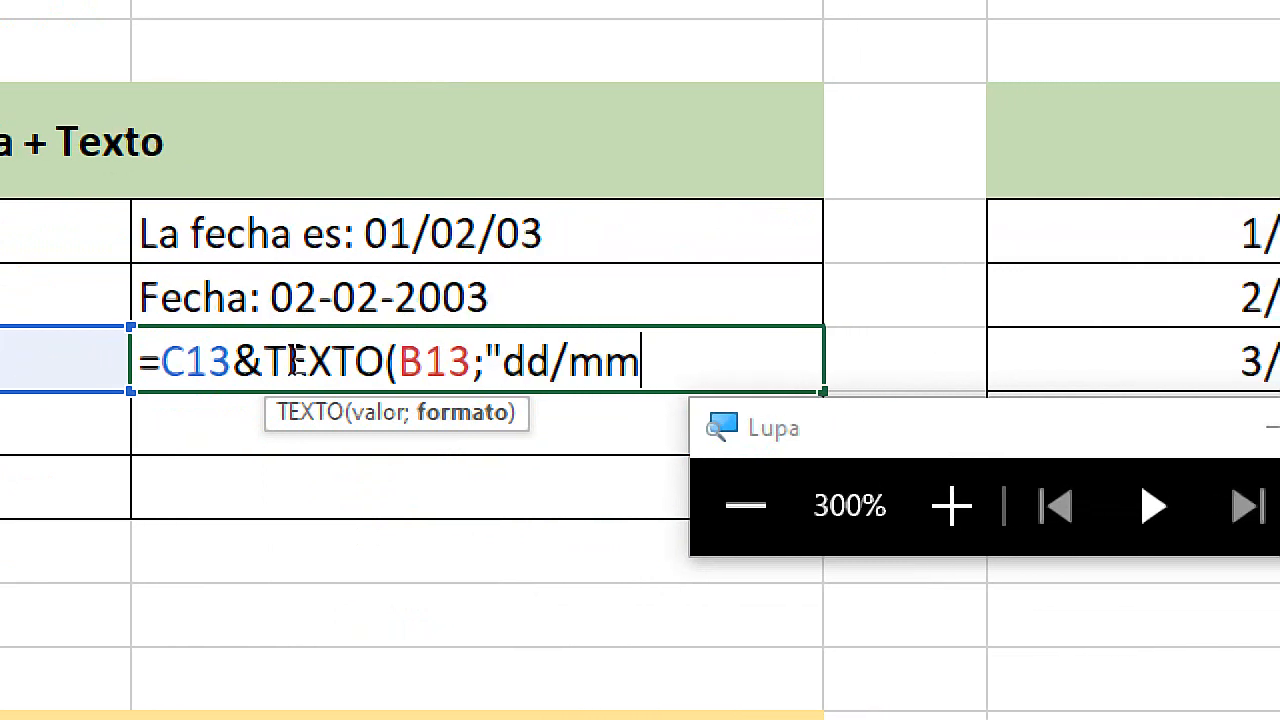
{"action": "type", "text": "/"}
{"action": "type", "text": "yyy"}
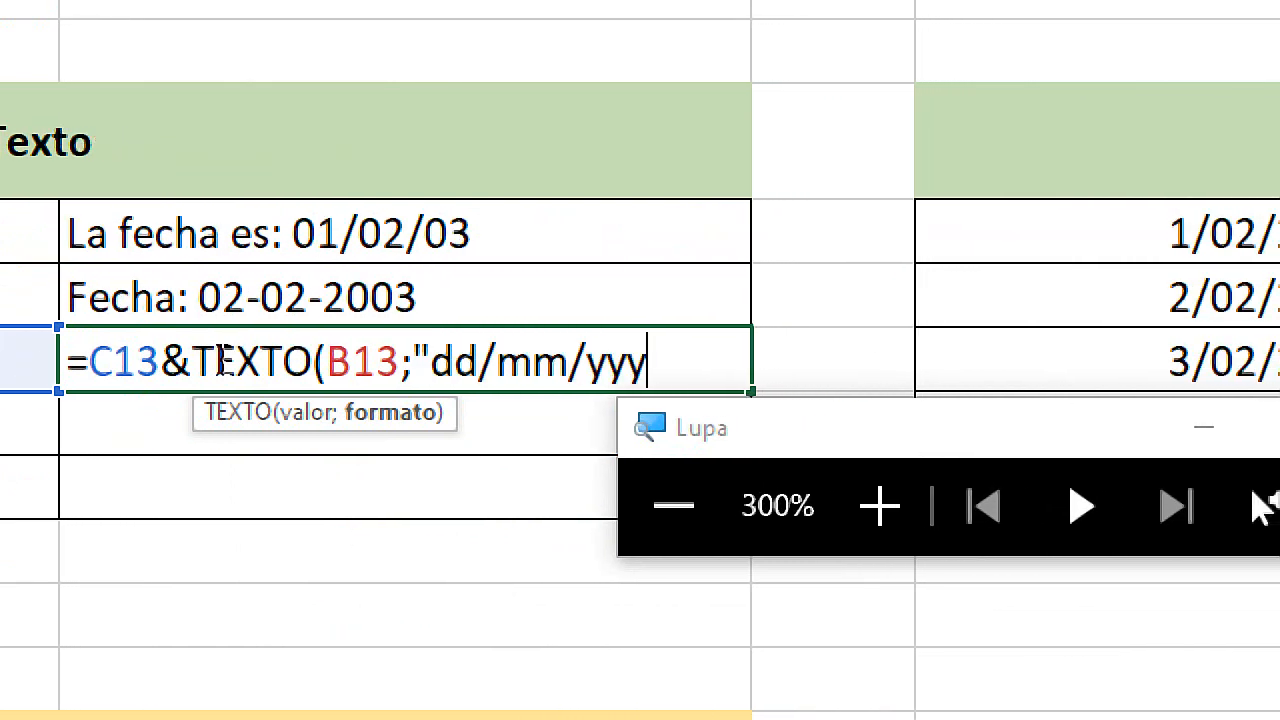
{"action": "type", "text": "y\""}
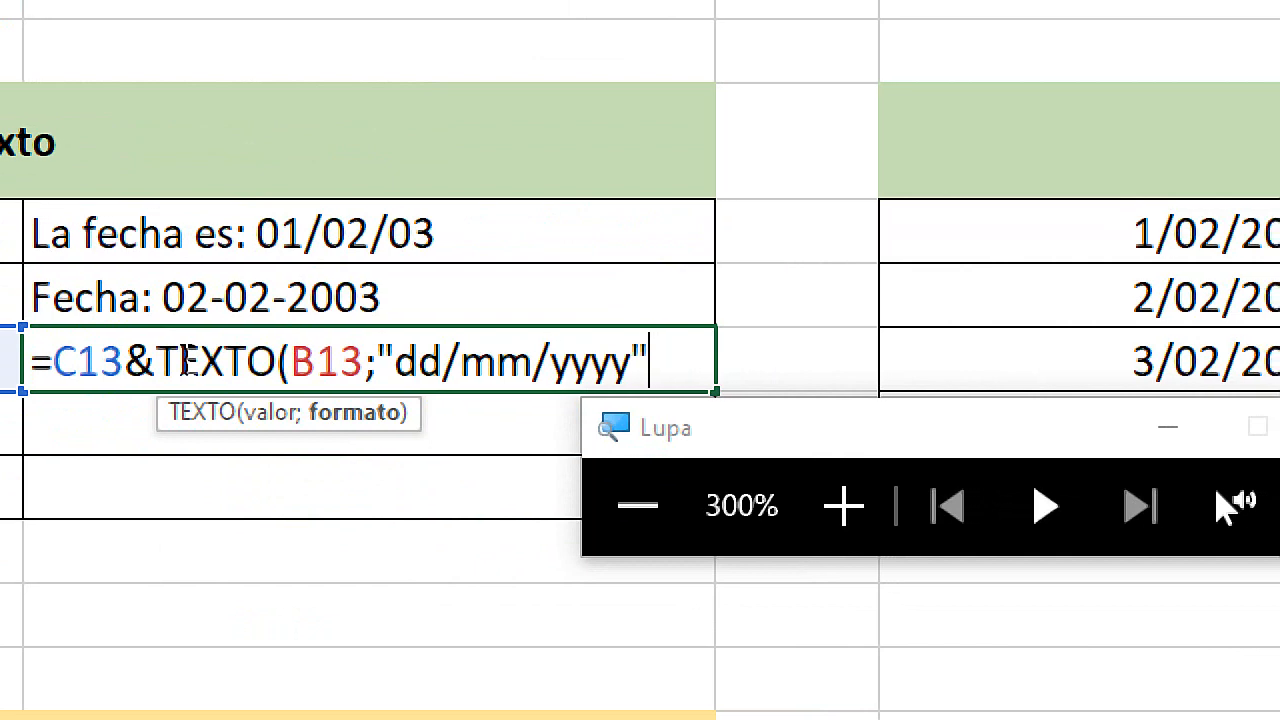
{"action": "type", "text": ")"}
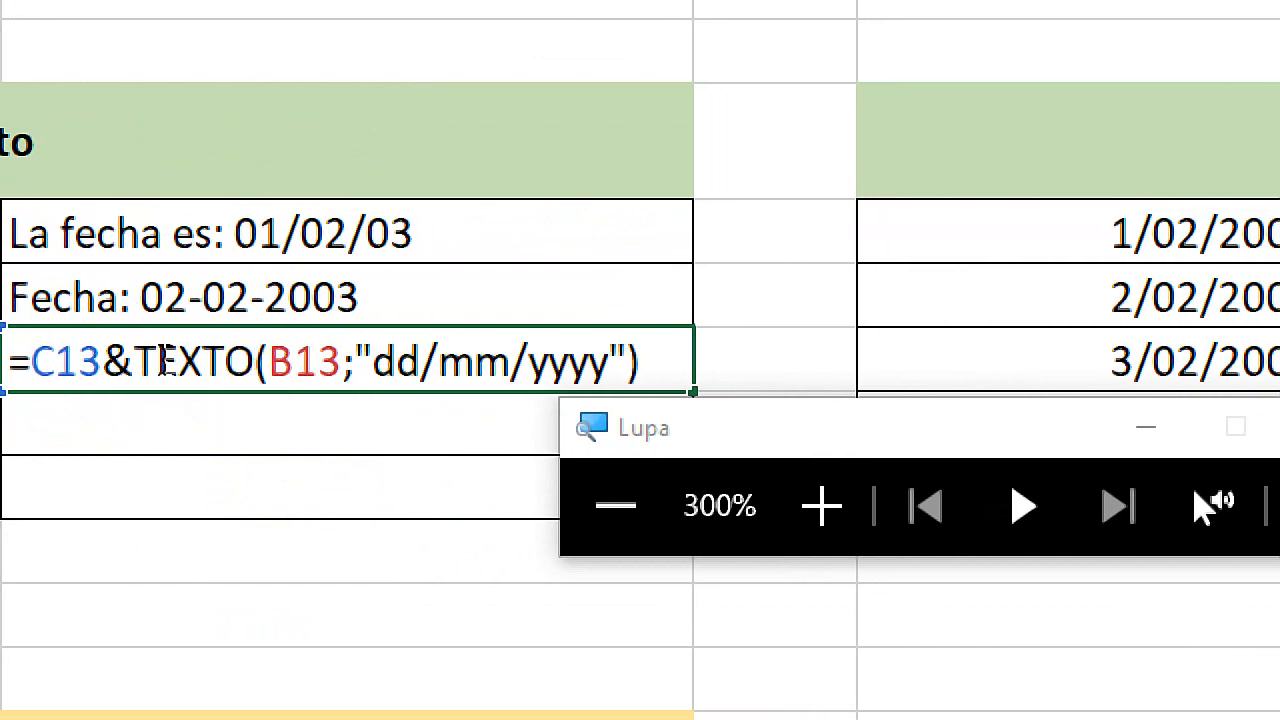
{"action": "key", "text": "Return"}
{"action": "key", "text": "super+Escape"}
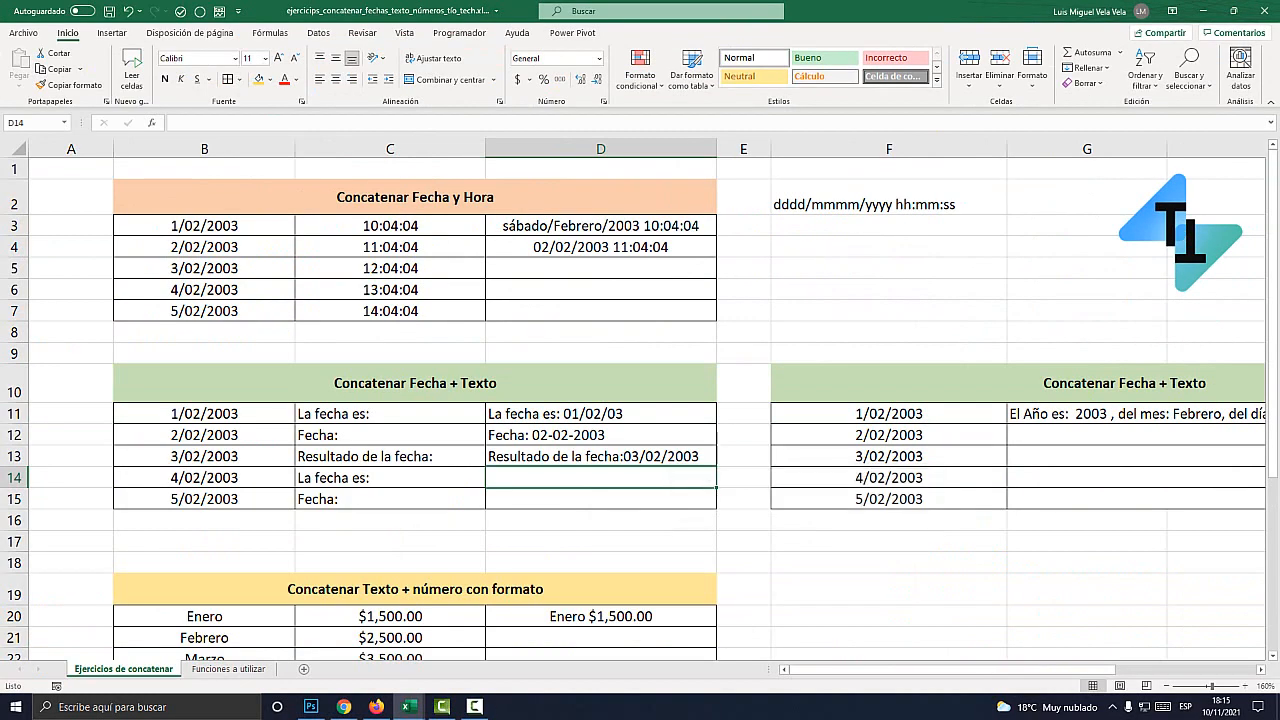
Step: Insert a leading space before dd in D13's TEXTO format, making it " dd/mm/yyyy", and enter the formula
{"action": "key", "text": "Up"}
{"action": "key", "text": "super+plus"}
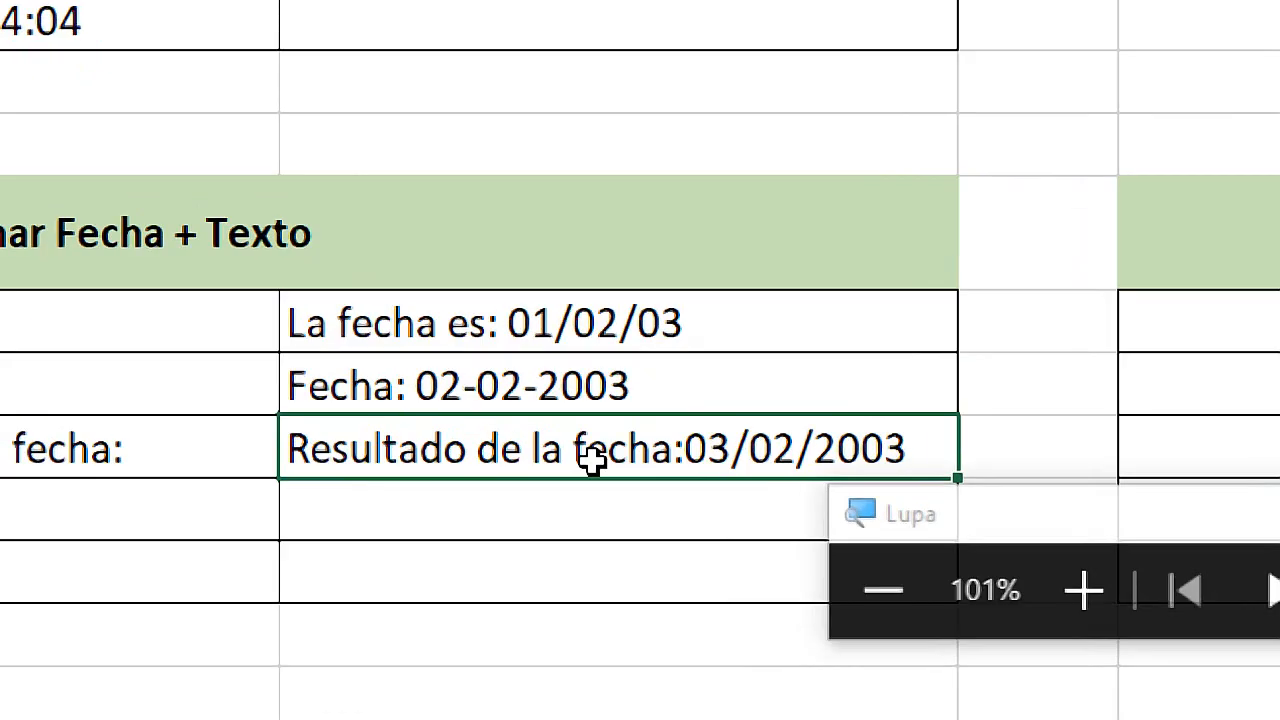
{"action": "double_click", "coordinate": [590, 457]}
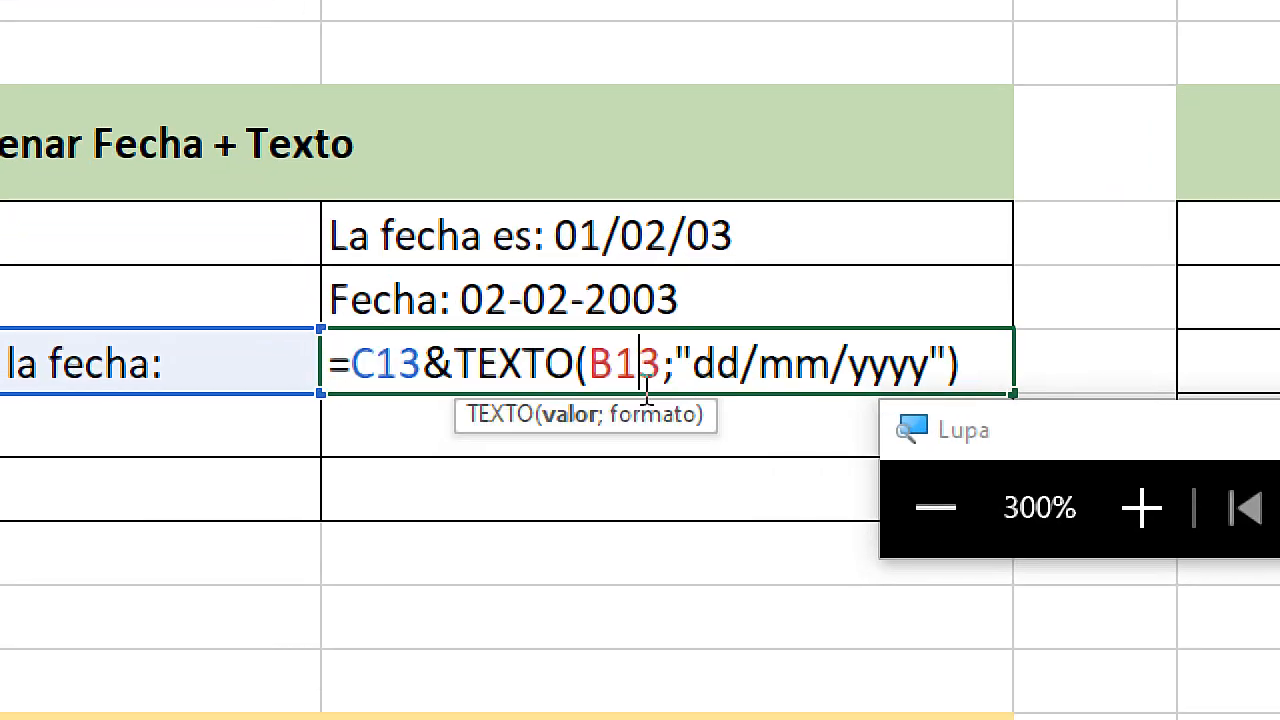
{"action": "left_click", "coordinate": [695, 359]}
{"action": "key", "text": "Return"}
{"action": "key", "text": "super+Escape"}
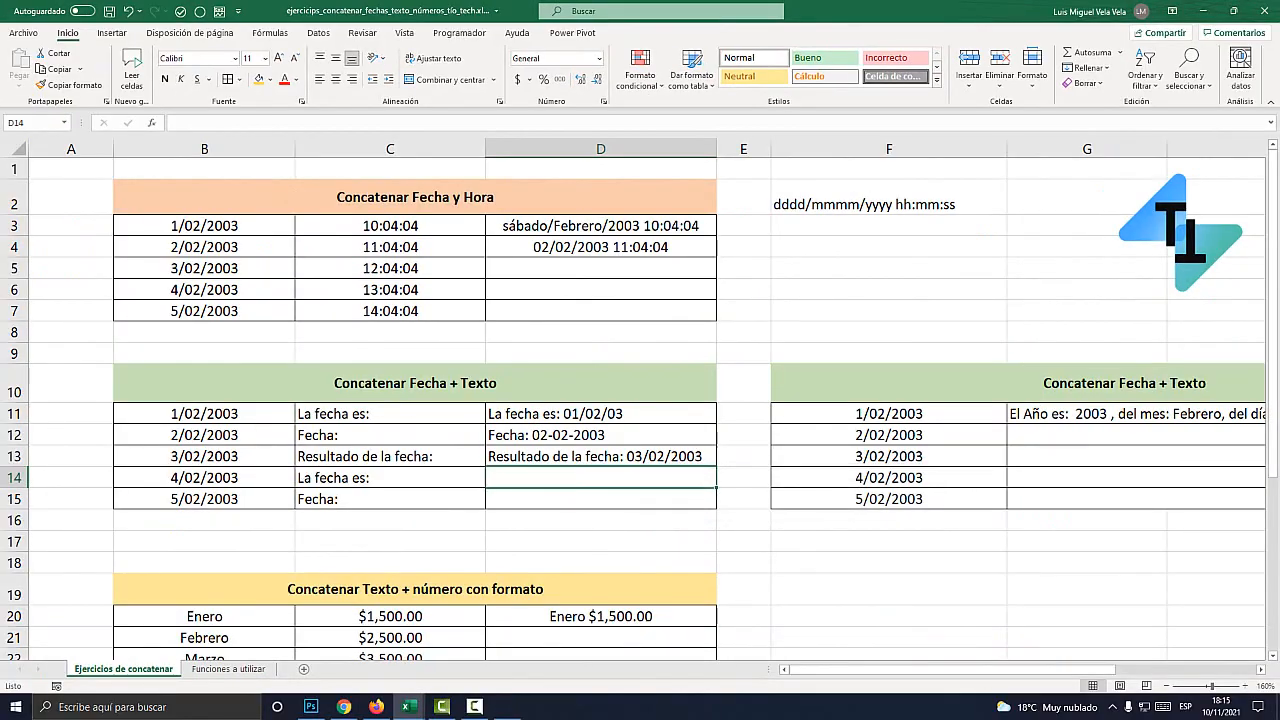
Step: Examine how D13 joins C13 and TEXTO with the & operator, comparing it with D12's CONCATENAR formula
{"action": "key", "text": "super+plus"}
{"action": "left_click", "coordinate": [592, 456]}
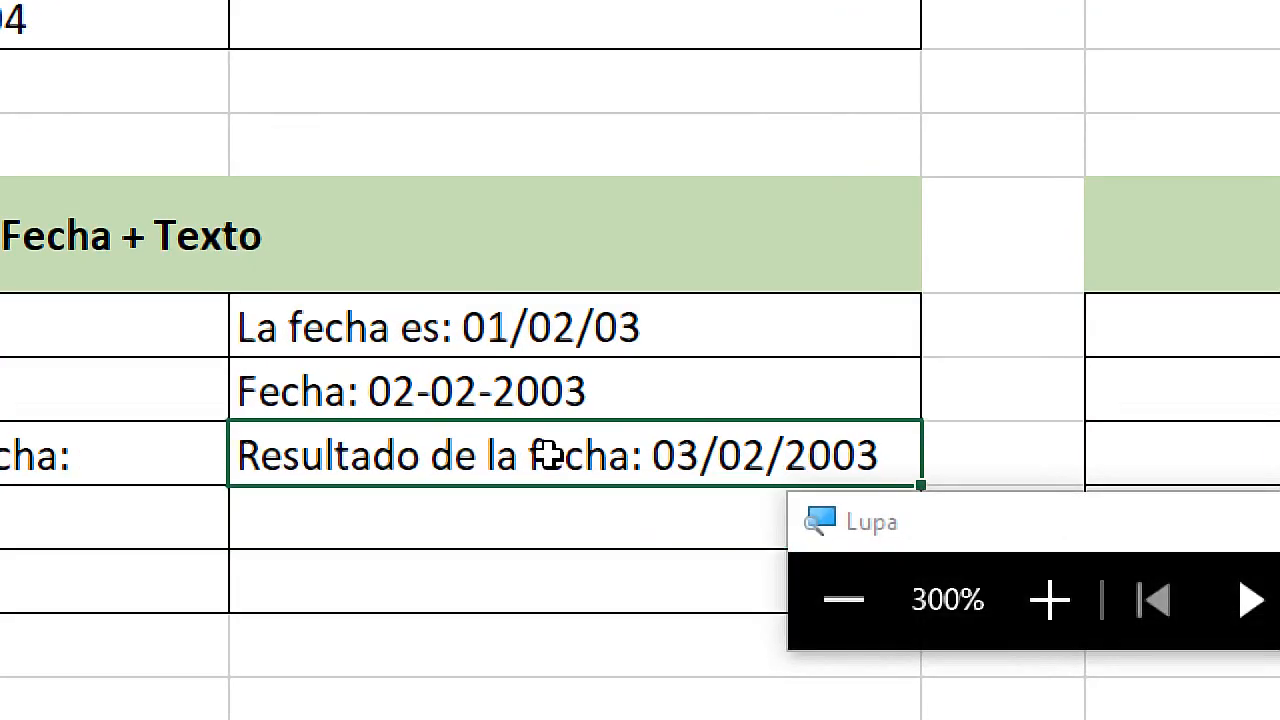
{"action": "double_click", "coordinate": [548, 456]}
{"action": "left_click_drag", "start_coordinate": [970, 362], "coordinate": [357, 357]}
{"action": "left_click", "coordinate": [456, 362]}
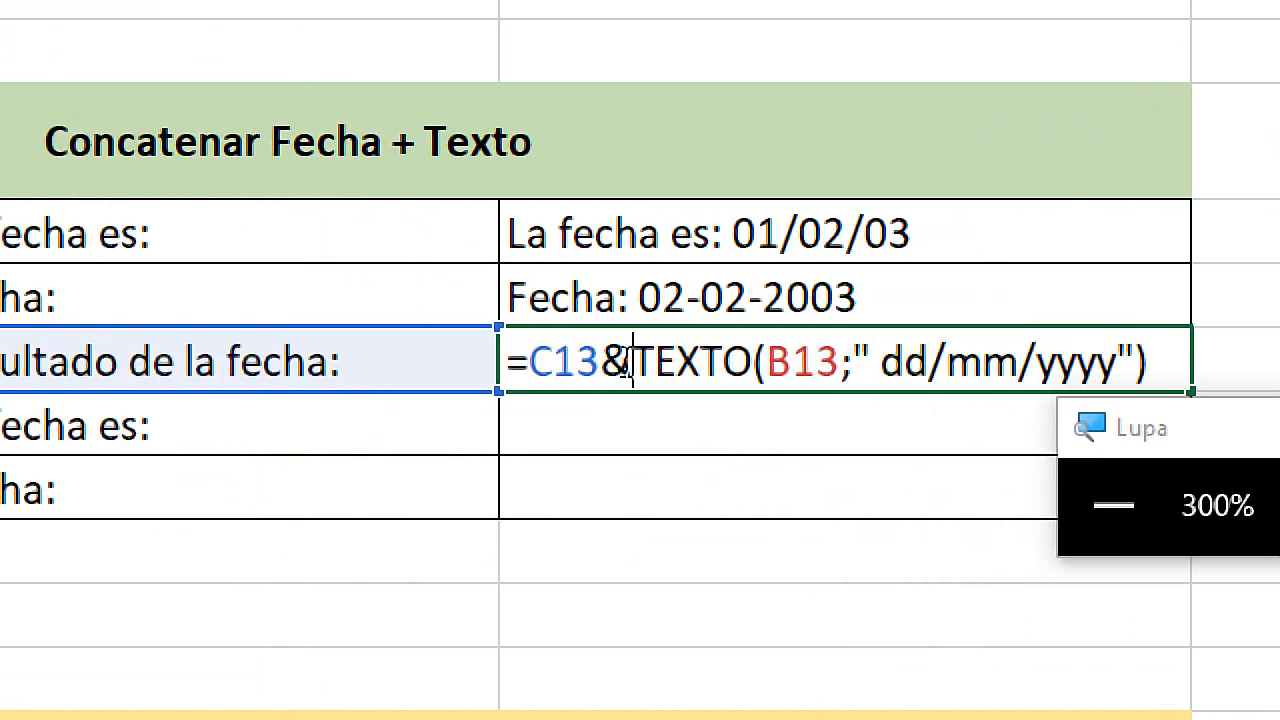
{"action": "left_click_drag", "start_coordinate": [629, 361], "coordinate": [604, 361]}
{"action": "key", "text": "Escape"}
{"action": "left_click", "coordinate": [696, 286]}
{"action": "double_click", "coordinate": [696, 286]}
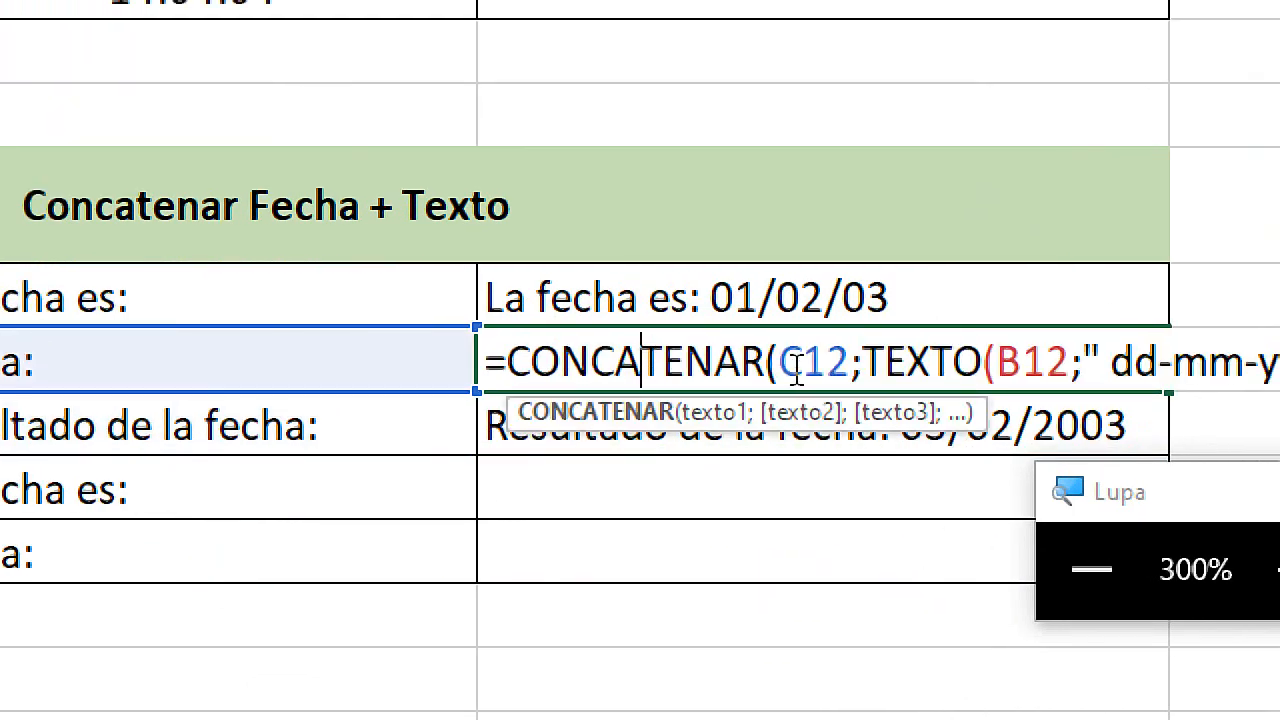
{"action": "left_click_drag", "start_coordinate": [430, 362], "coordinate": [168, 360]}
{"action": "key", "text": "Escape"}
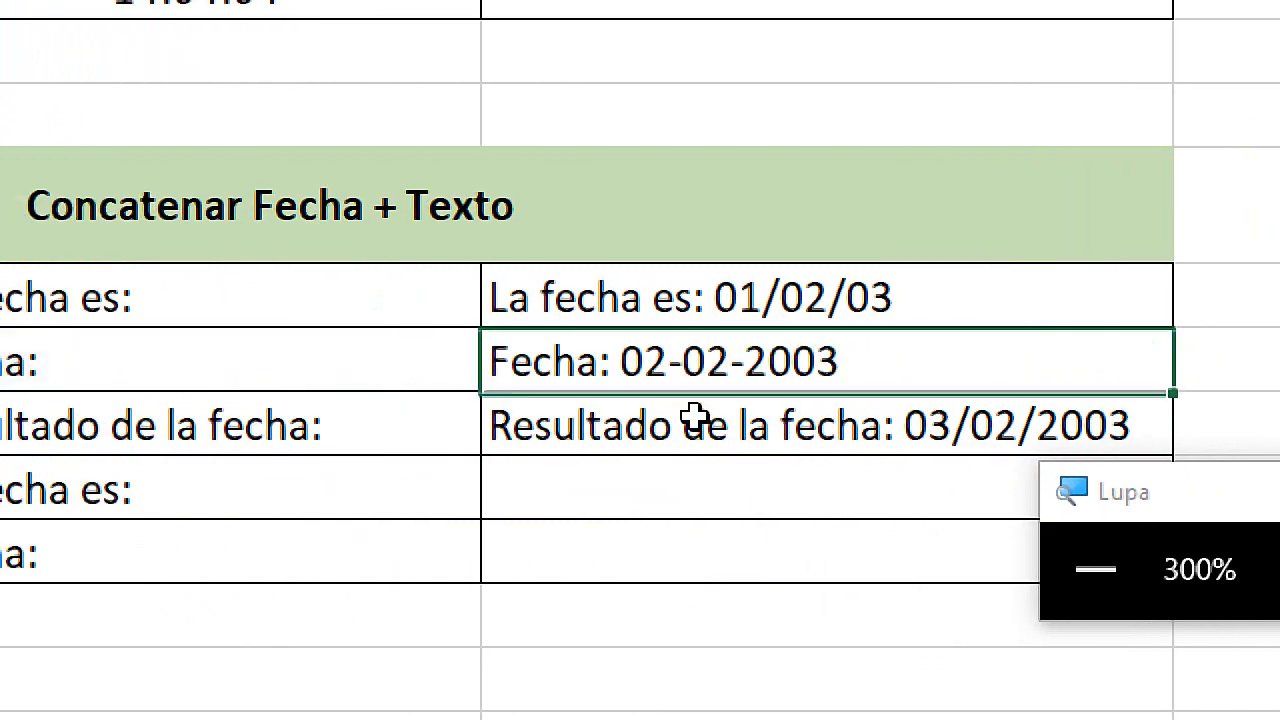
{"action": "double_click", "coordinate": [700, 423]}
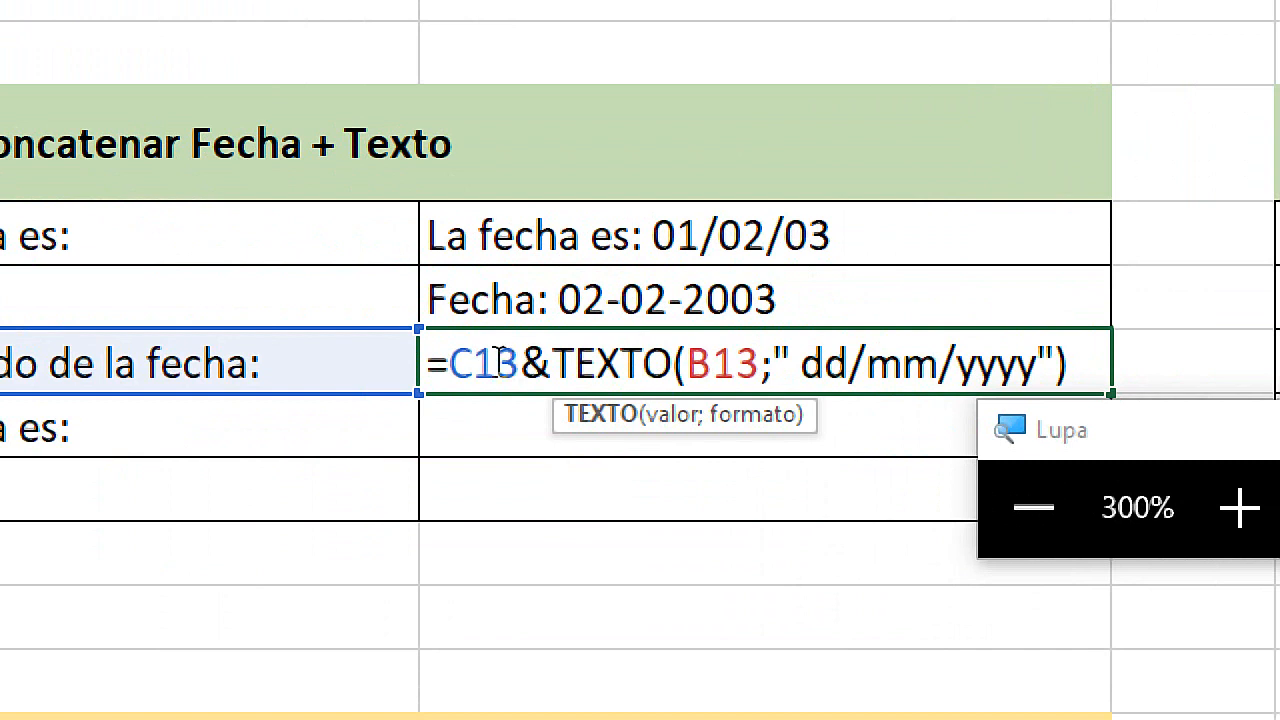
Step: Examine the & operator joining C13 and the TEXTO function in the formula in D13, leaving the cell unedited
{"action": "key", "text": "Left"}
{"action": "key", "text": "Left"}
{"action": "key", "text": "Left"}
{"action": "key", "text": "Left"}
{"action": "key", "text": "Left"}
{"action": "key", "text": "Left"}
{"action": "left_click_drag", "start_coordinate": [690, 360], "coordinate": [665, 360]}
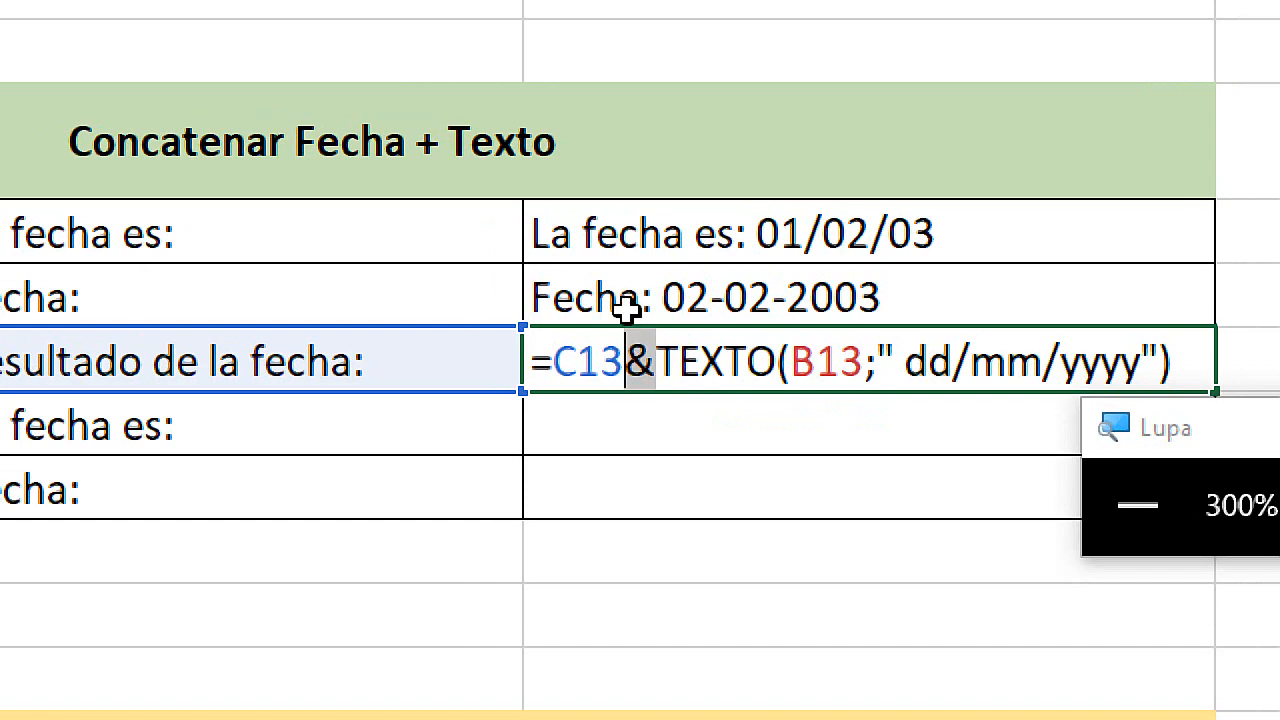
{"action": "key", "text": "Escape"}
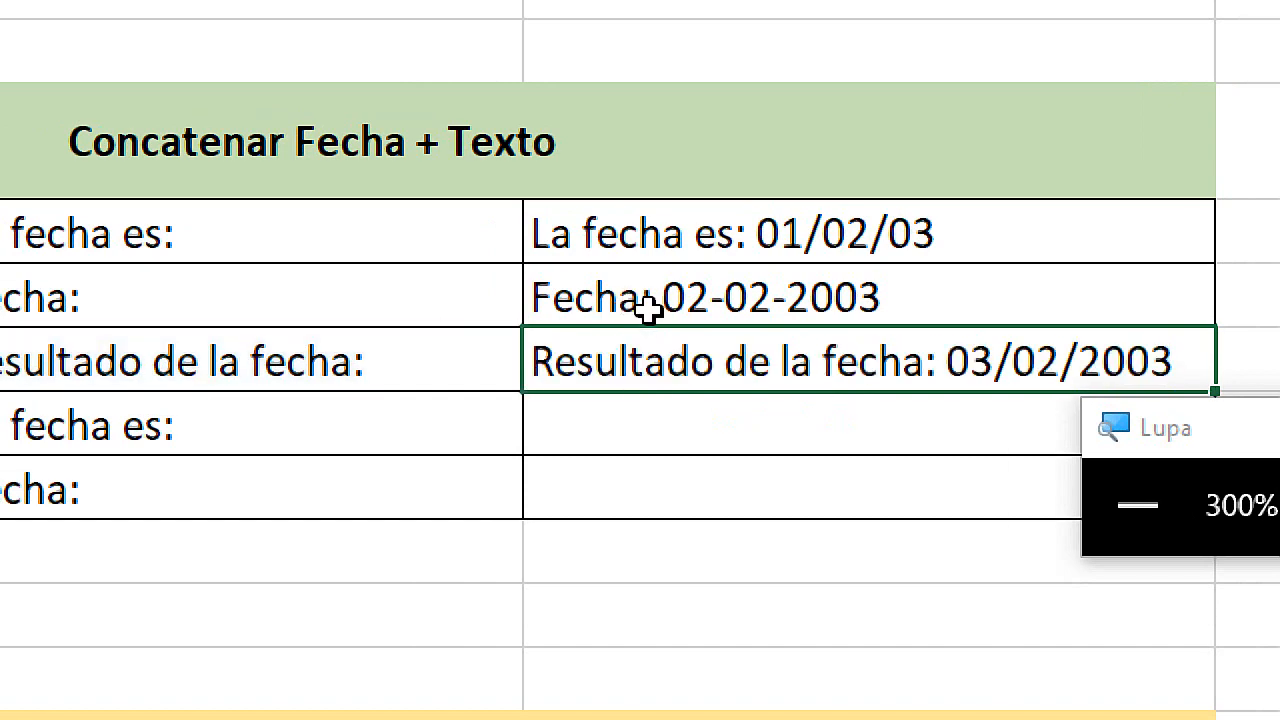
{"action": "key", "text": "super+Escape"}
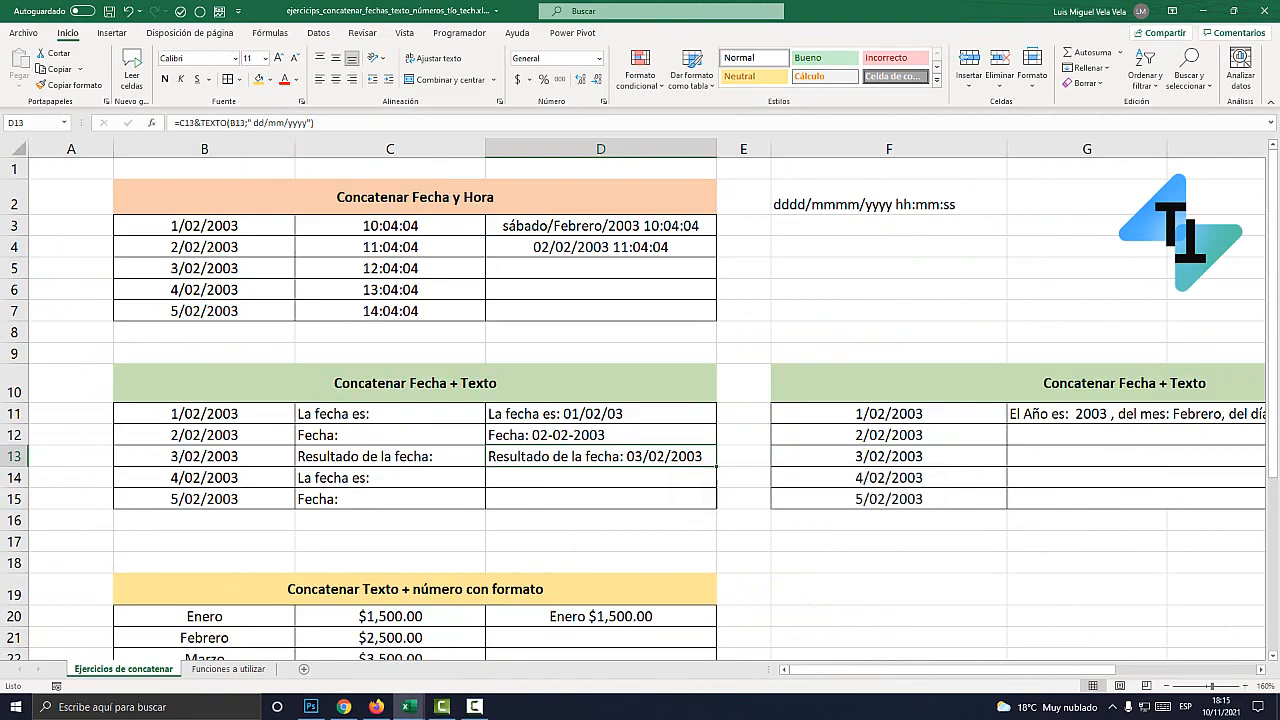
Step: Examine the sample result in G11 of the second Concatenar Fecha + Texto table
{"action": "scroll", "coordinate": [640, 400], "scroll_direction": "right", "scroll_amount": 3}
{"action": "left_click", "coordinate": [820, 434]}
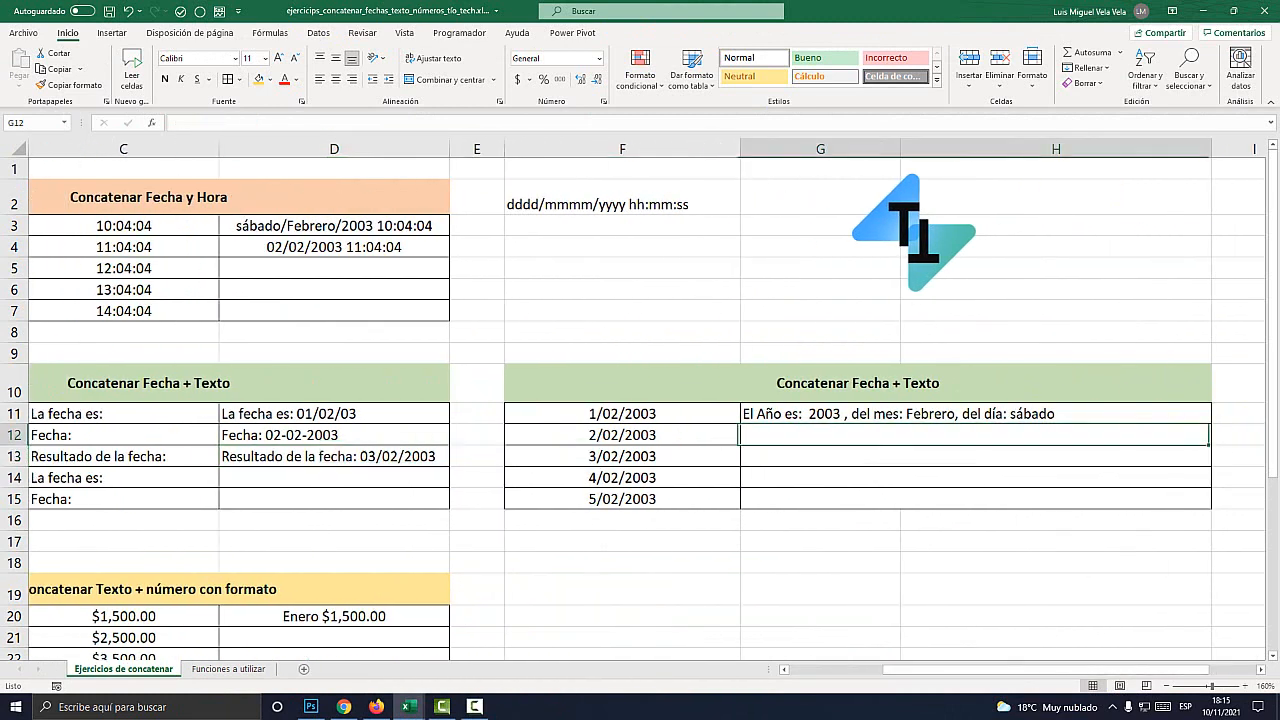
{"action": "key", "text": "super+plus"}
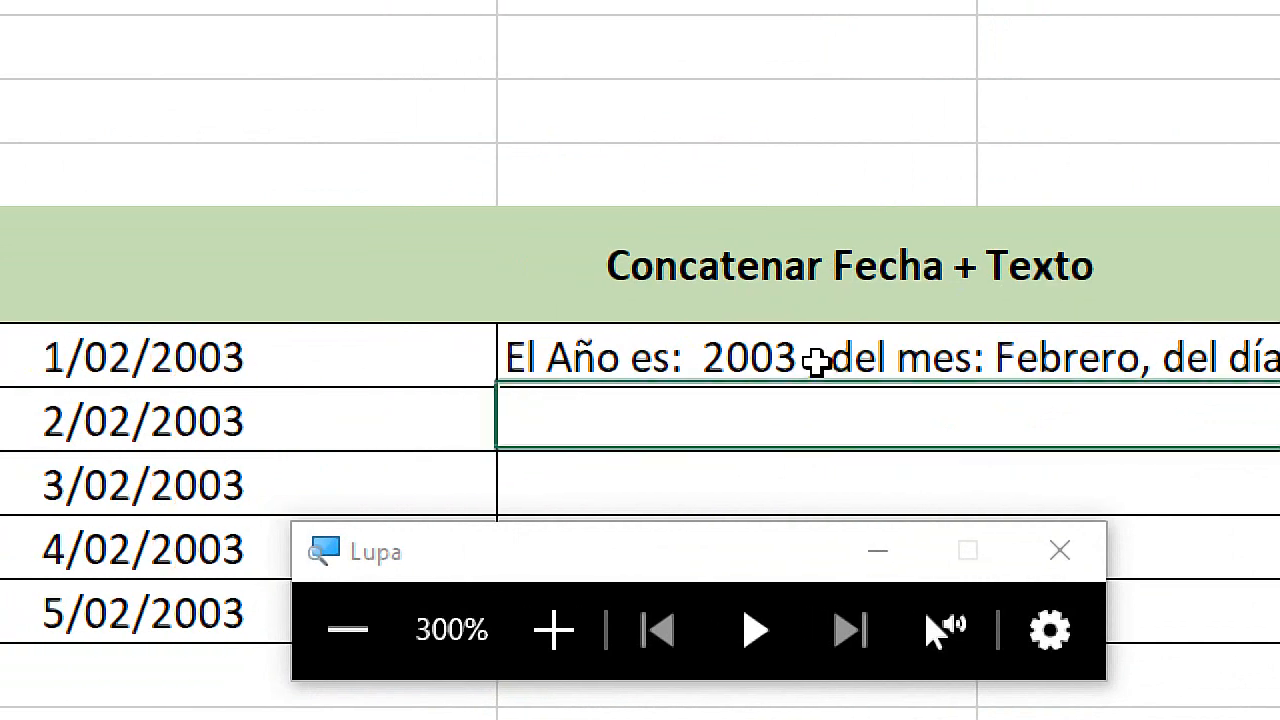
{"action": "double_click", "coordinate": [817, 360]}
{"action": "key", "text": "Escape"}
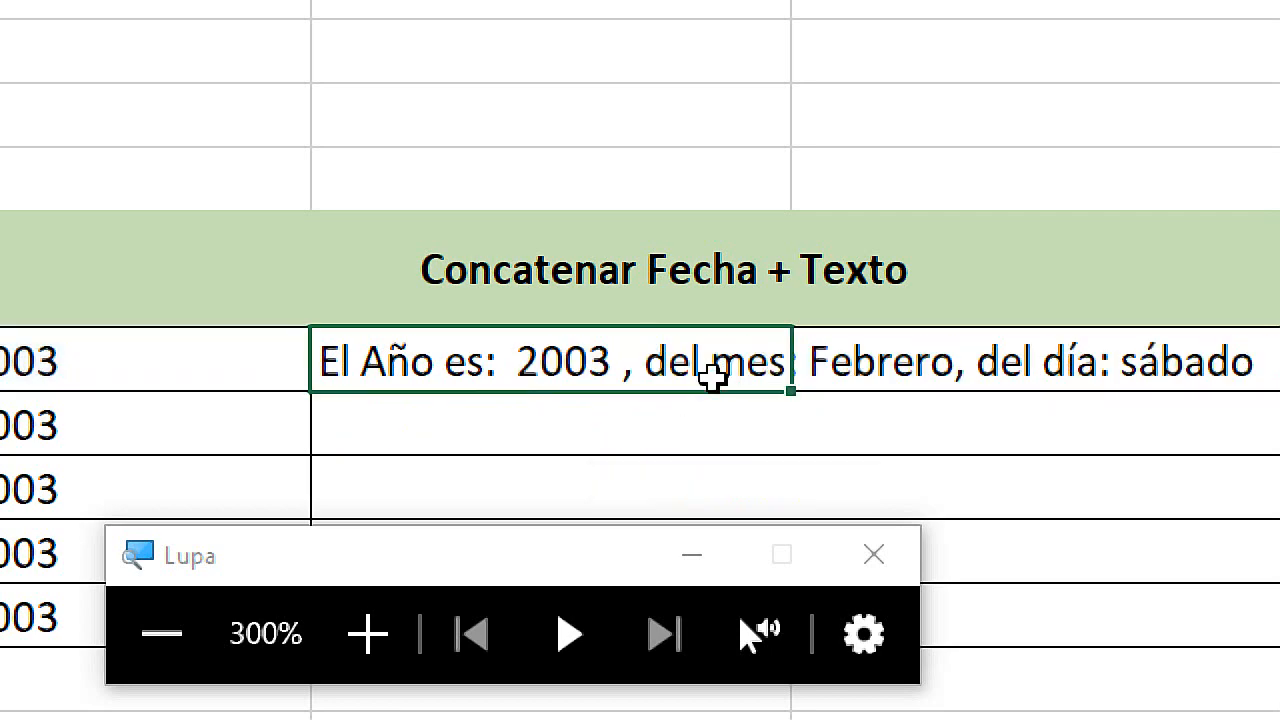
{"action": "key", "text": "super+Escape"}
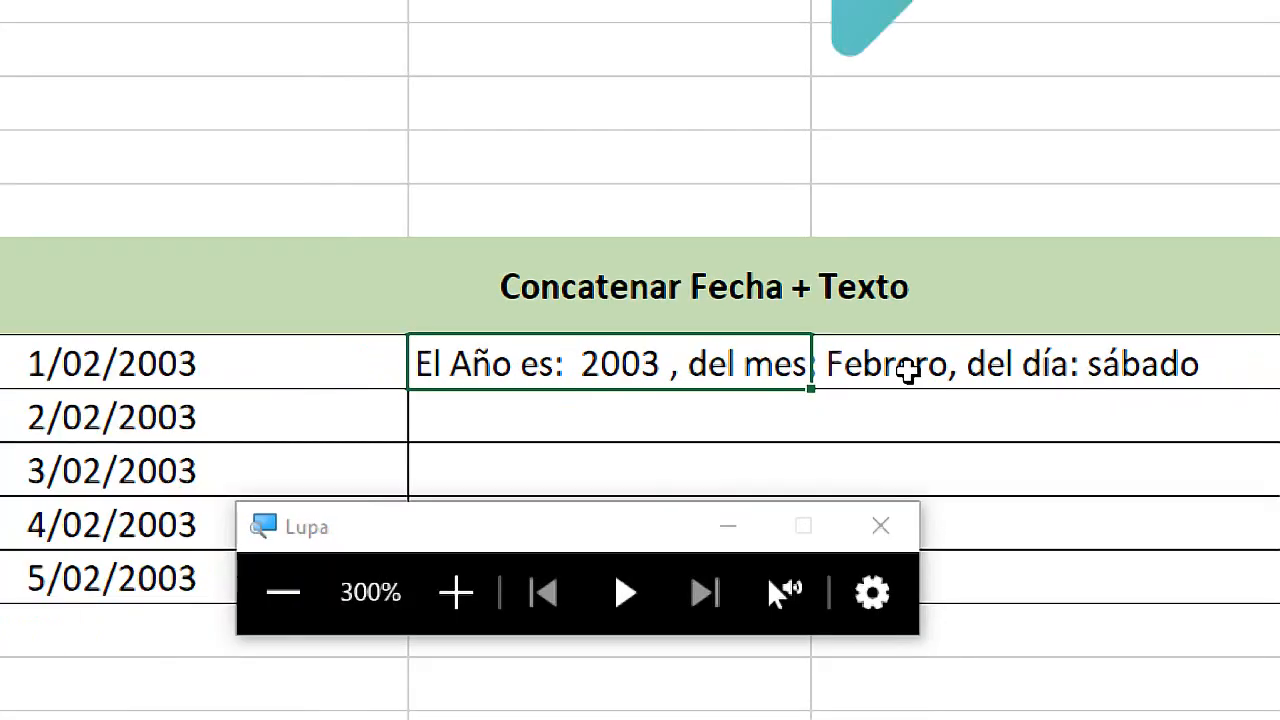
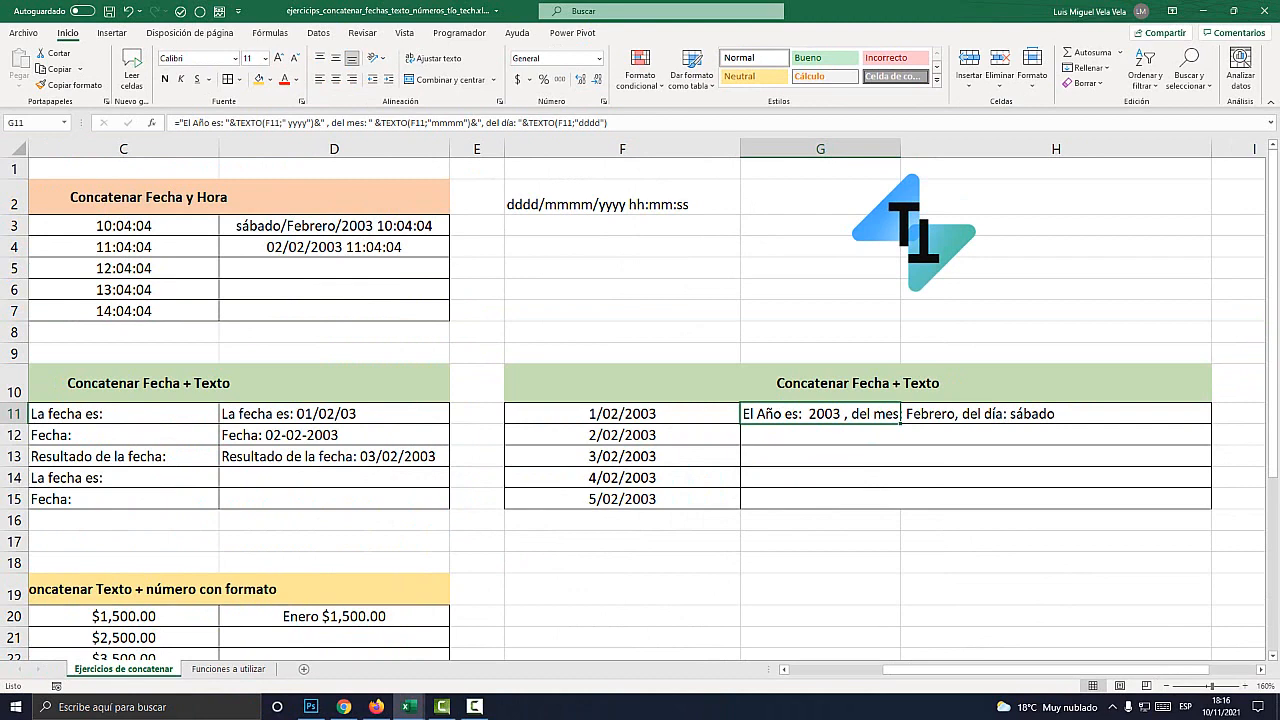
Step: Review the & operator in the B3 example on the Funciones a utilizar sheet, and return to Ejercicios de concatenar
{"action": "key", "text": "ctrl+Page_Down"}
{"action": "double_click", "coordinate": [262, 280]}
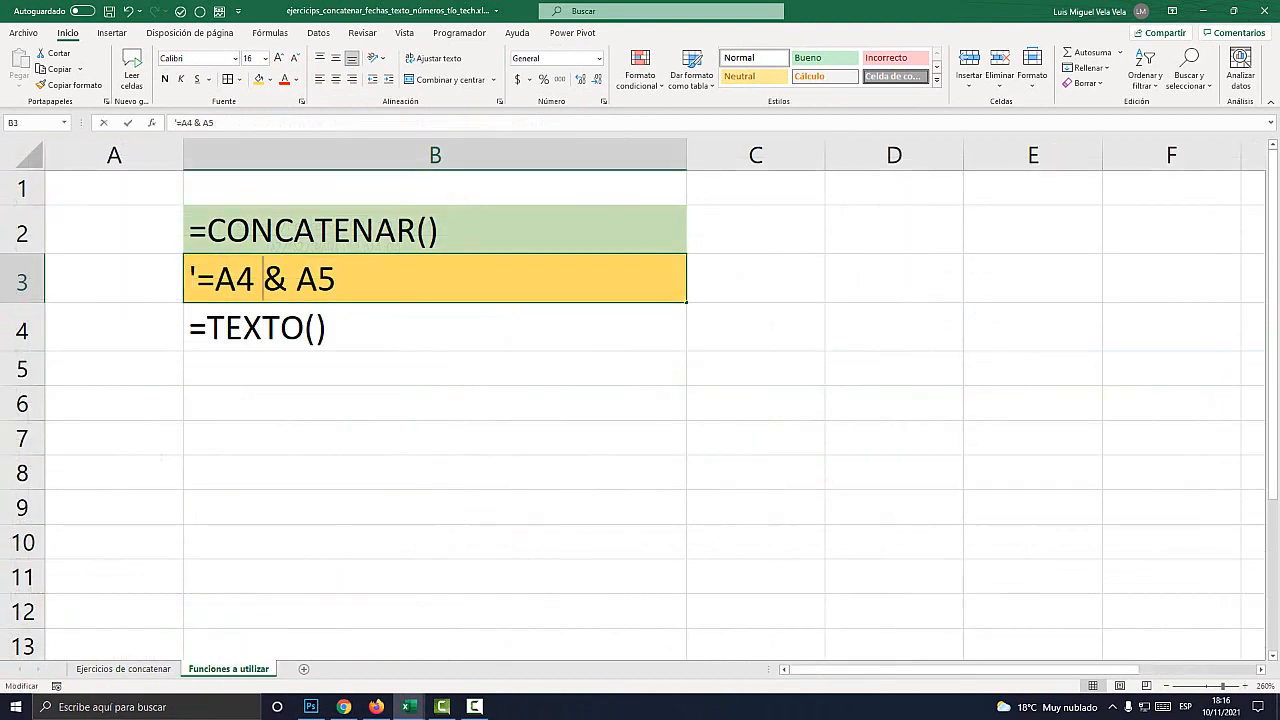
{"action": "left_click_drag", "start_coordinate": [263, 280], "coordinate": [287, 280]}
{"action": "left_click", "coordinate": [264, 280]}
{"action": "double_click", "coordinate": [270, 280]}
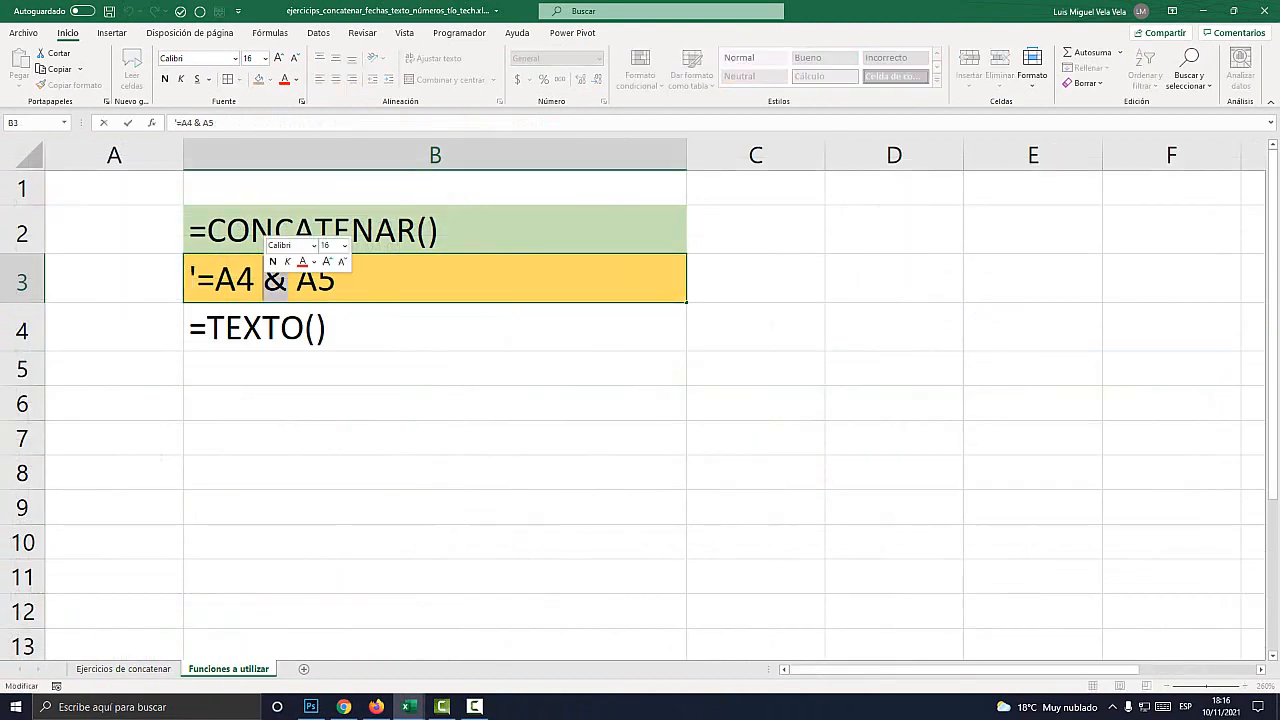
{"action": "key", "text": "Escape"}
{"action": "key", "text": "ctrl+Page_Up"}
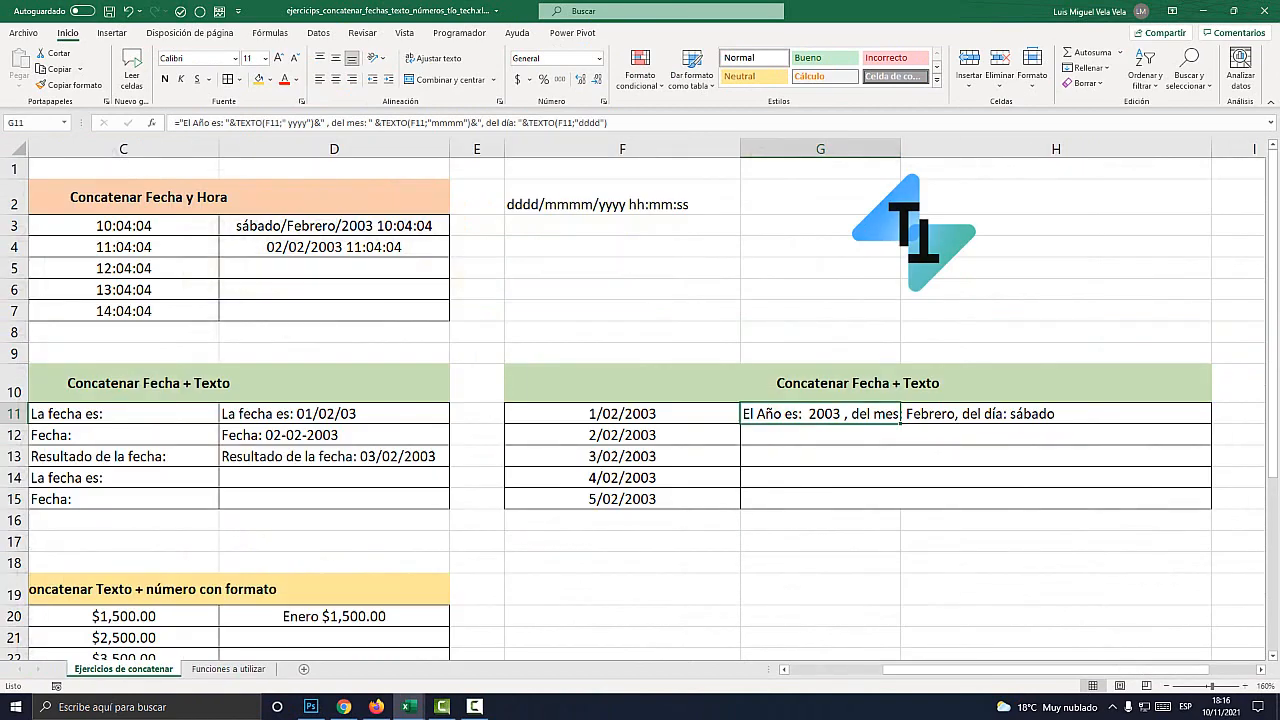
Step: Begin a formula in G12 with the quoted text "El año es : " followed by the & operator
{"action": "left_click", "coordinate": [820, 435]}
{"action": "left_click", "coordinate": [820, 413]}
{"action": "left_click", "coordinate": [820, 435]}
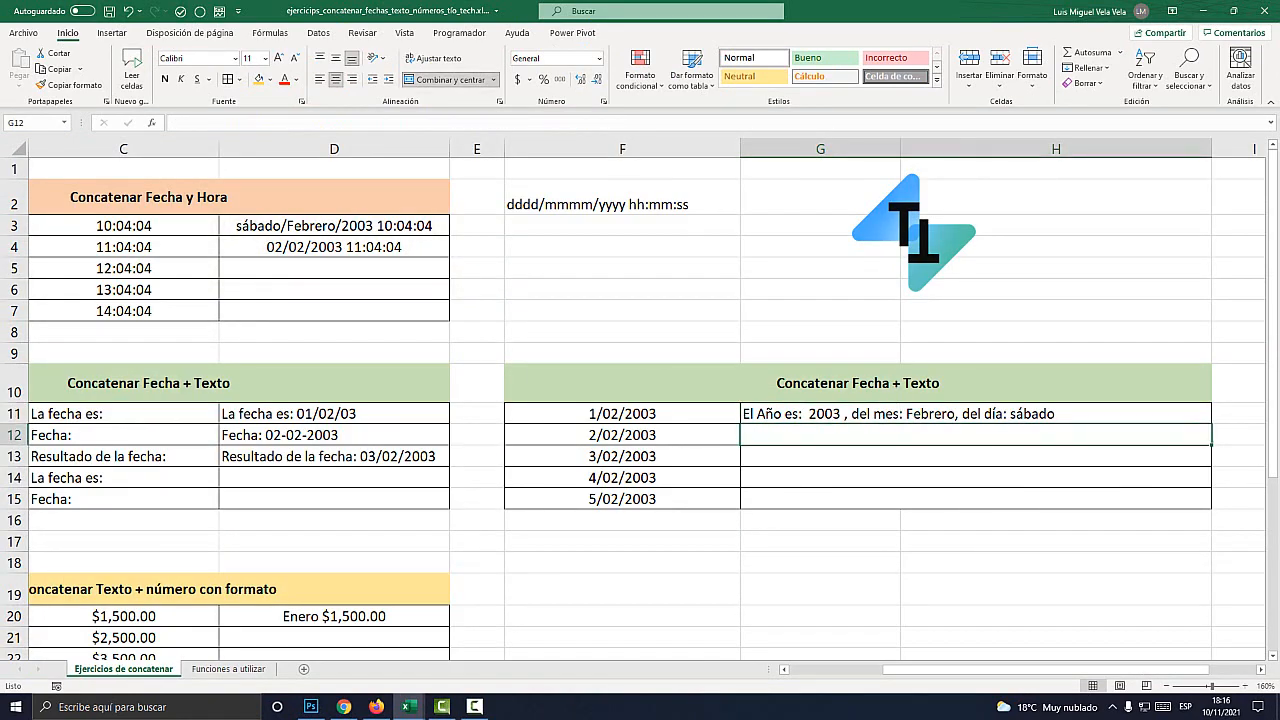
{"action": "type", "text": "="}
{"action": "key", "text": "super+plus"}
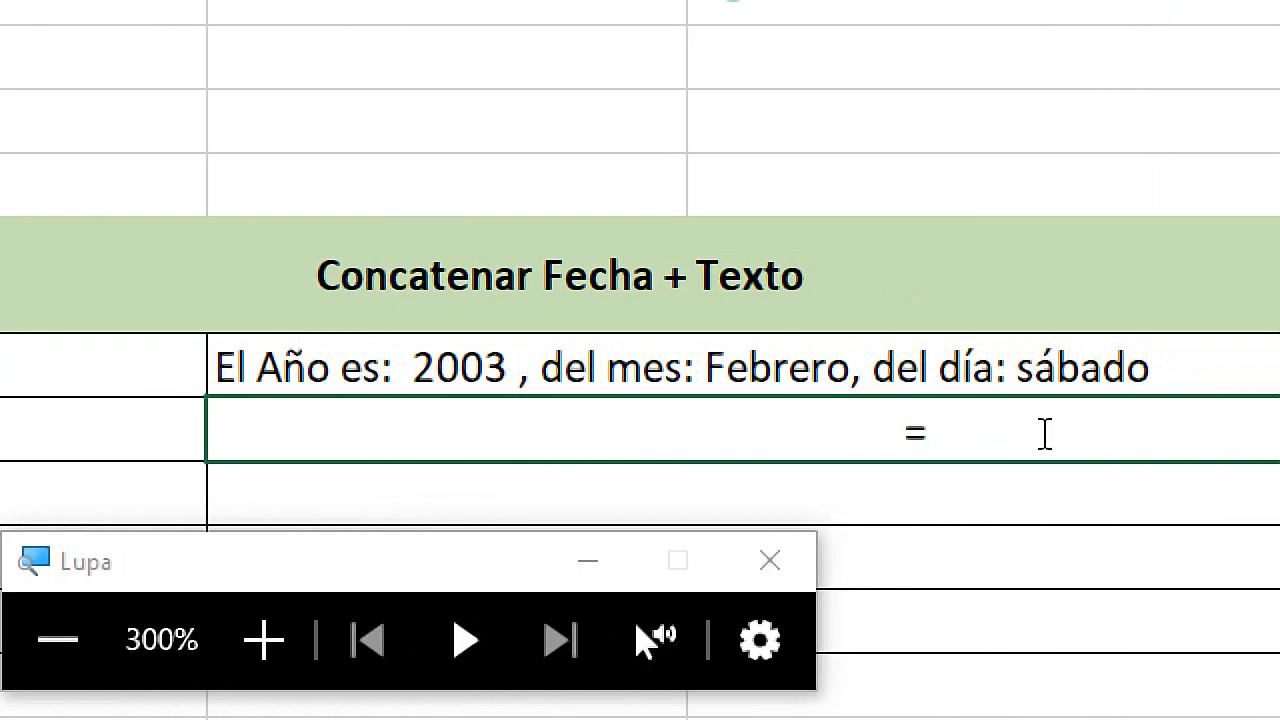
{"action": "type", "text": "\"El año es"}
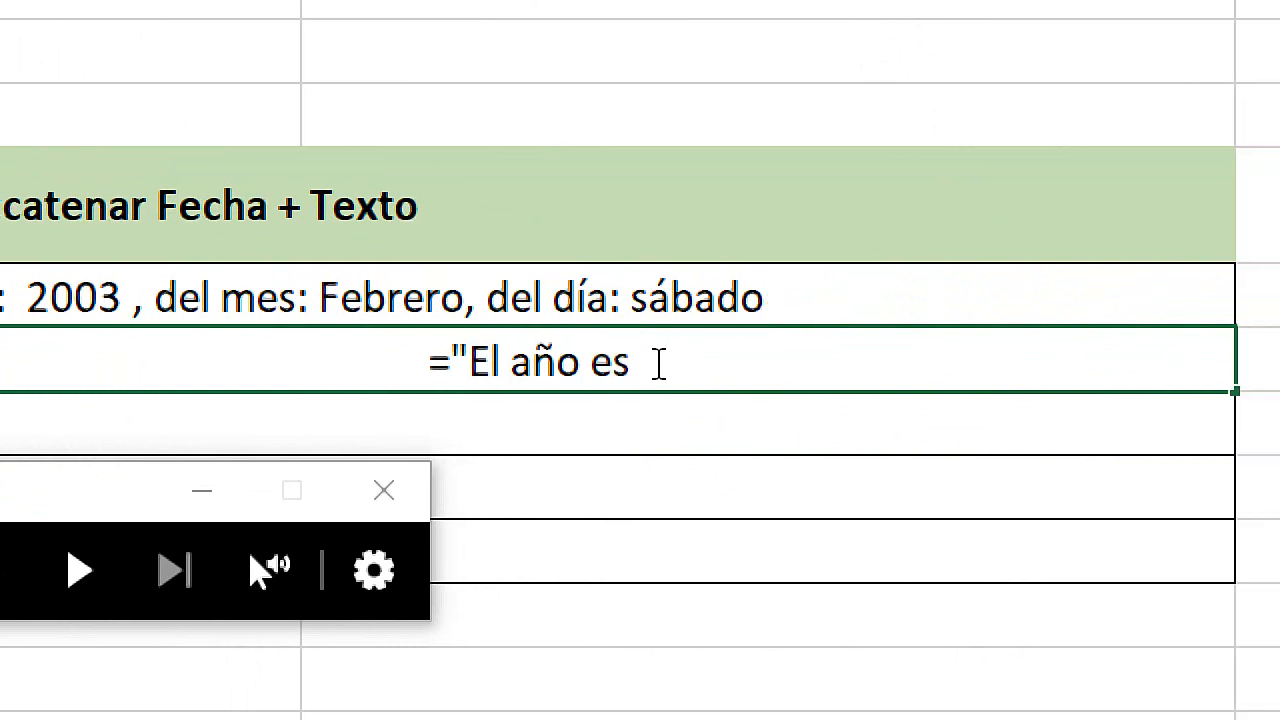
{"action": "type", "text": " \""}
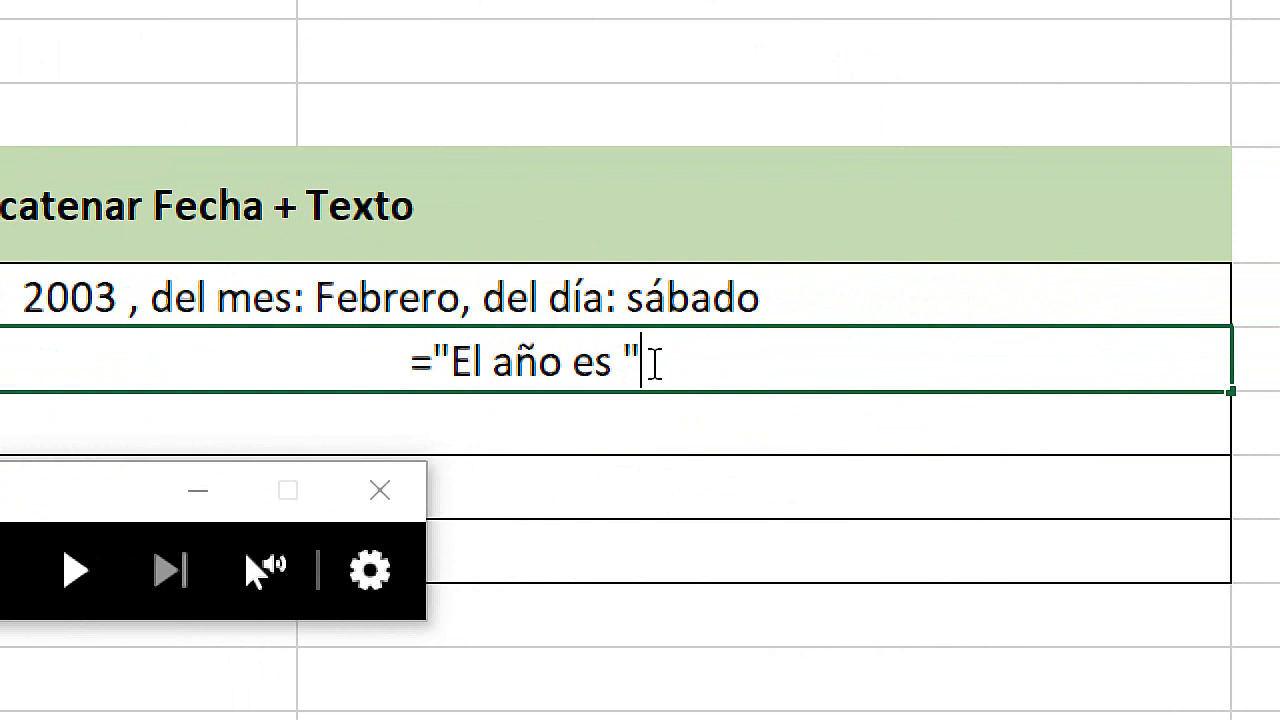
{"action": "type", "text": "&"}
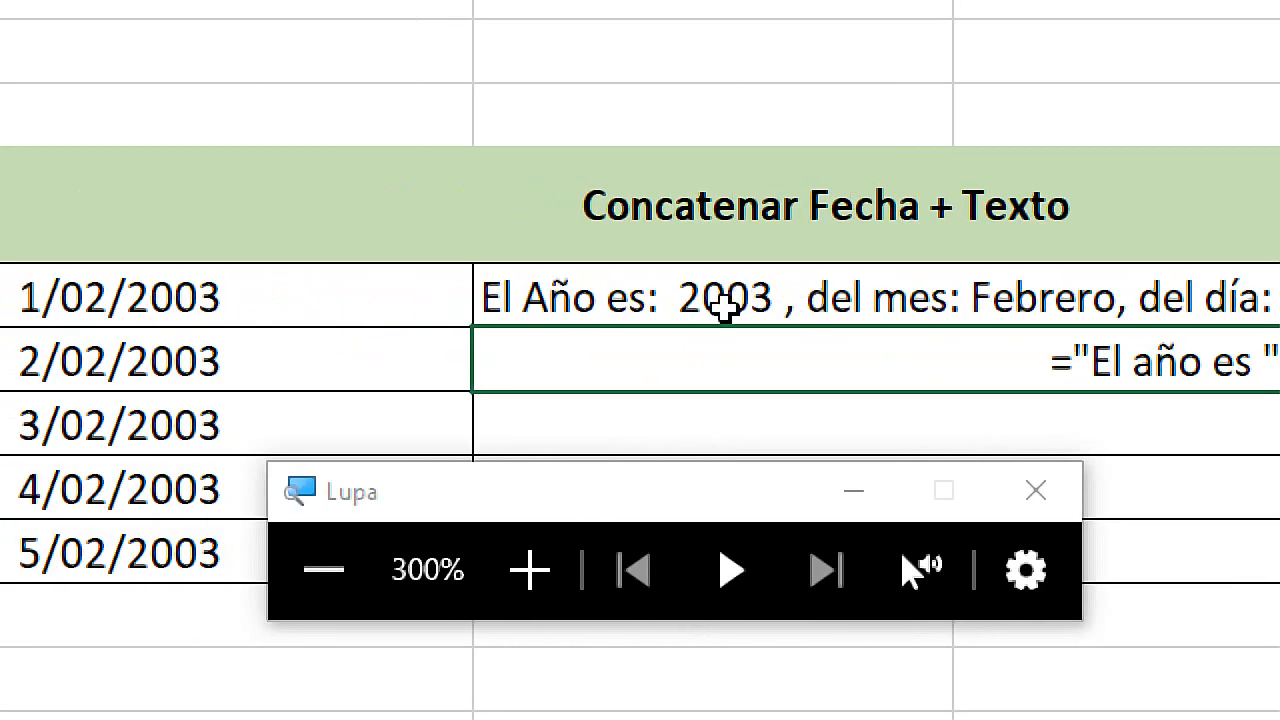
{"action": "type", "text": "&"}
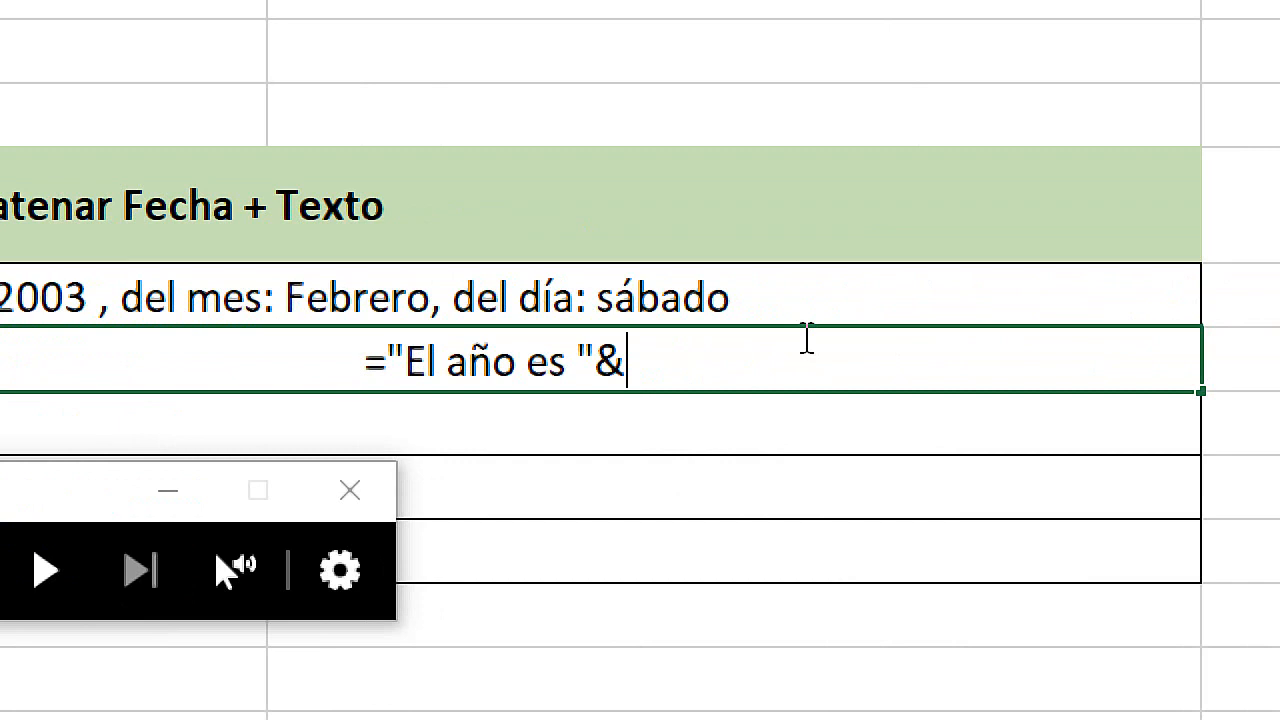
{"action": "left_click", "coordinate": [578, 358]}
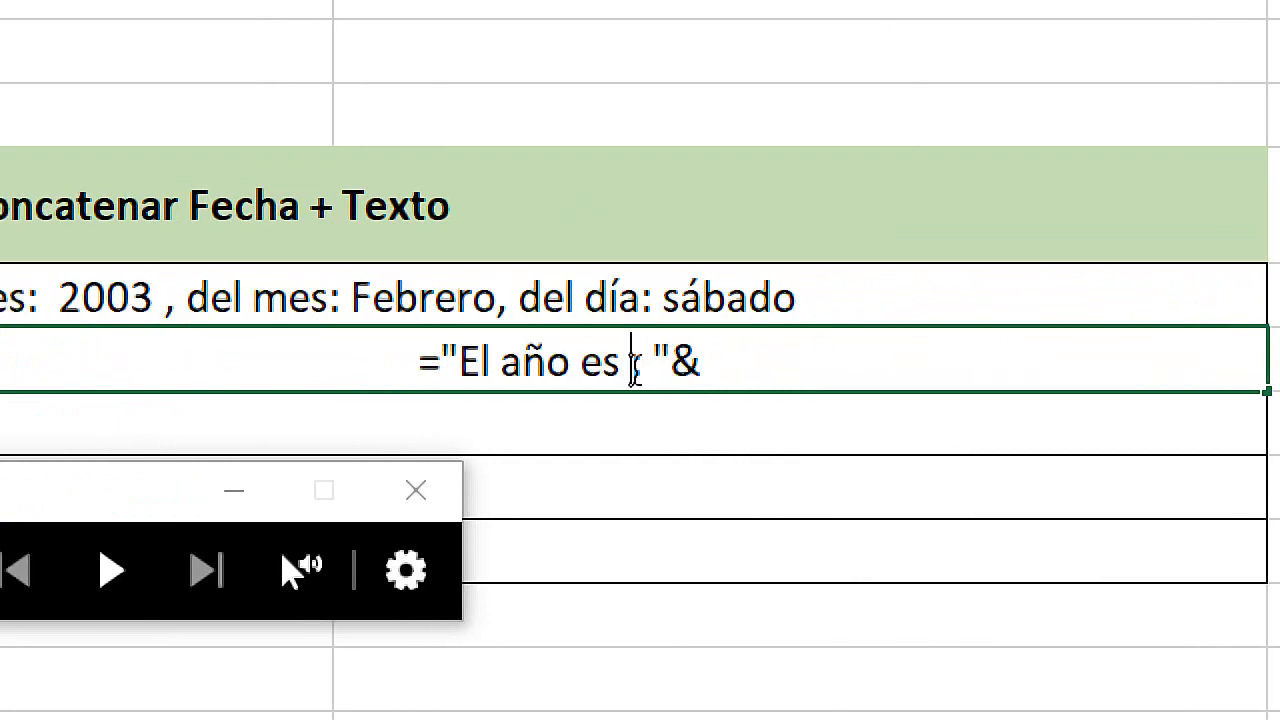
{"action": "type", "text": ": "}
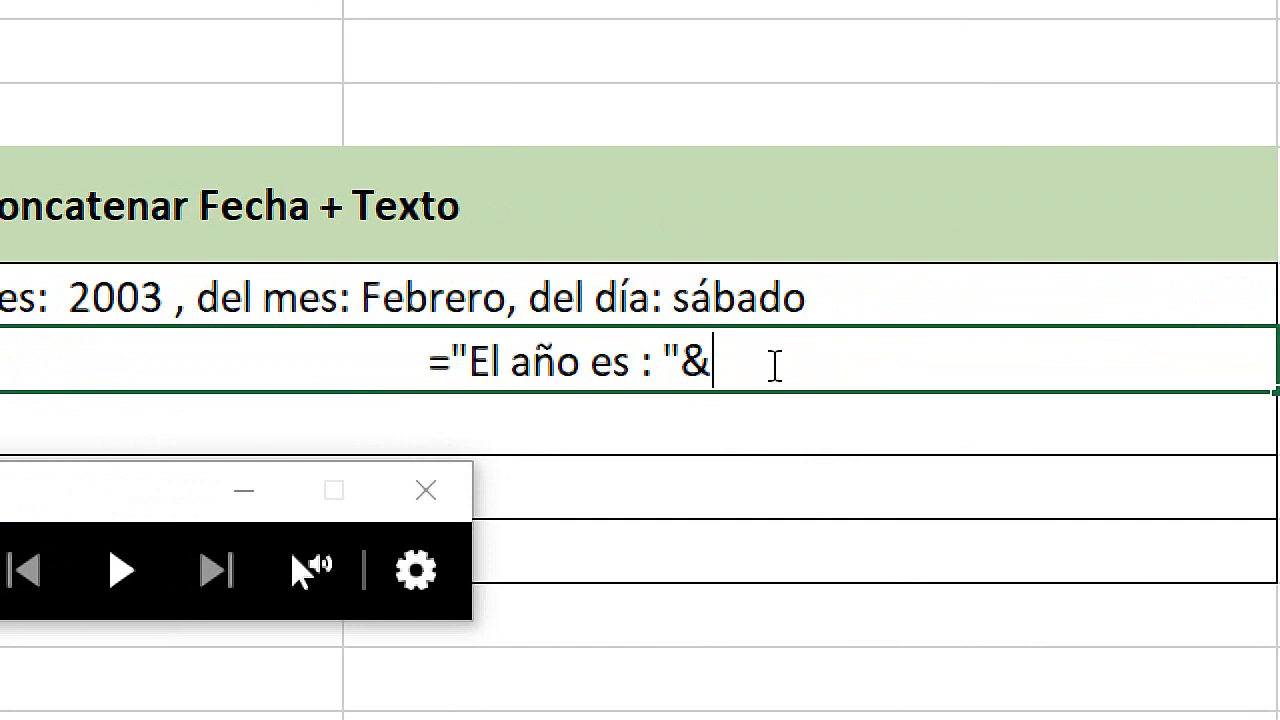
Step: Complete the G12 formula with TEXTO(F12;"yyyy") to append the year of the date in F12
{"action": "type", "text": "texto"}
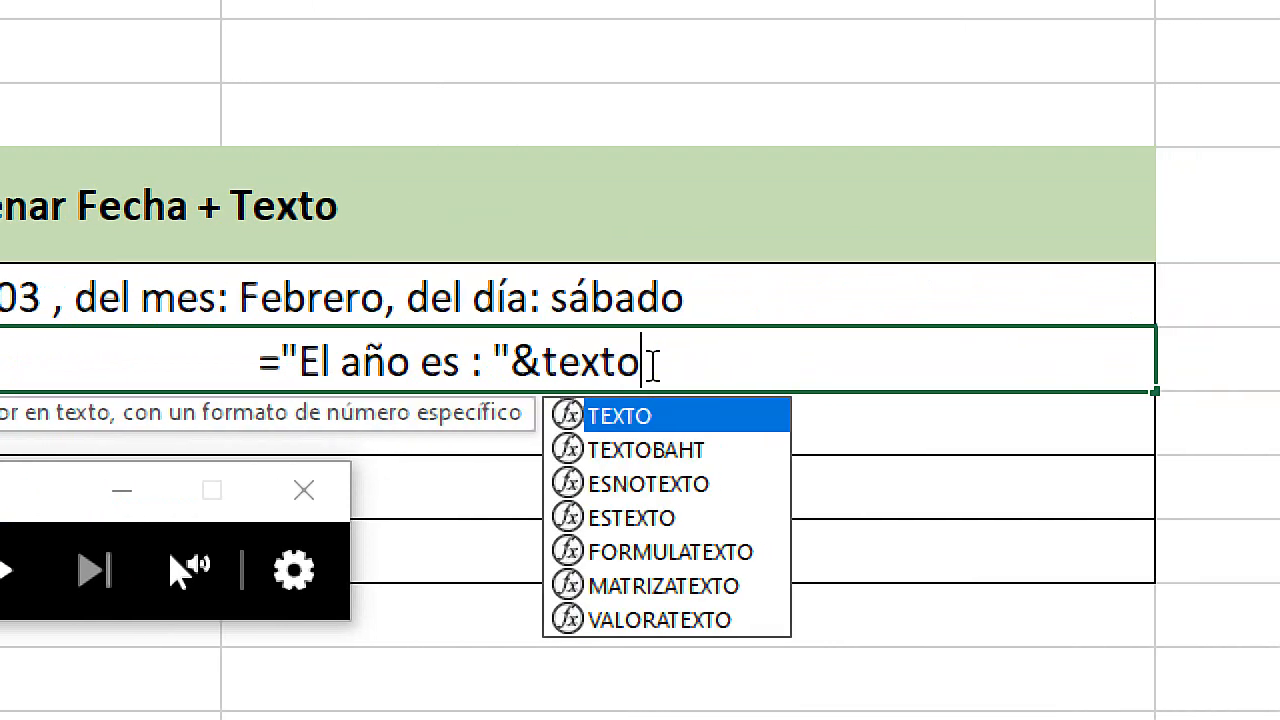
{"action": "key", "text": "Tab"}
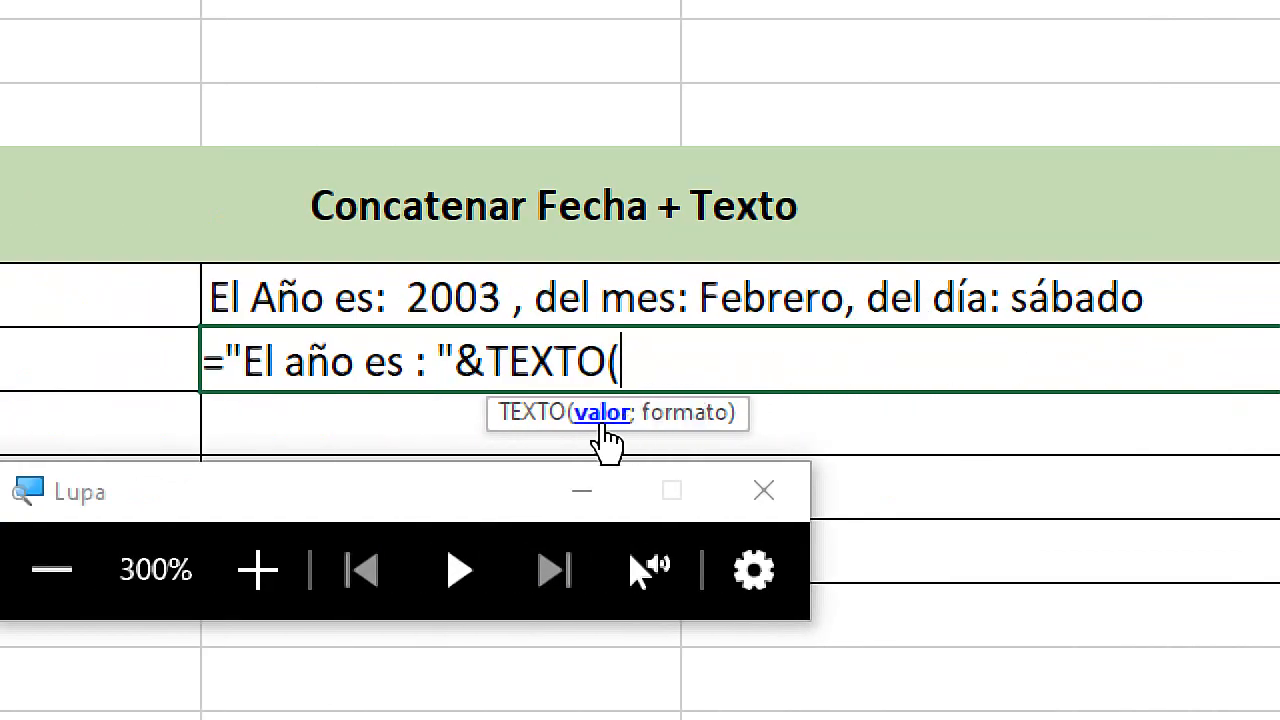
{"action": "key", "text": "super+Escape"}
{"action": "left_click", "coordinate": [622, 435]}
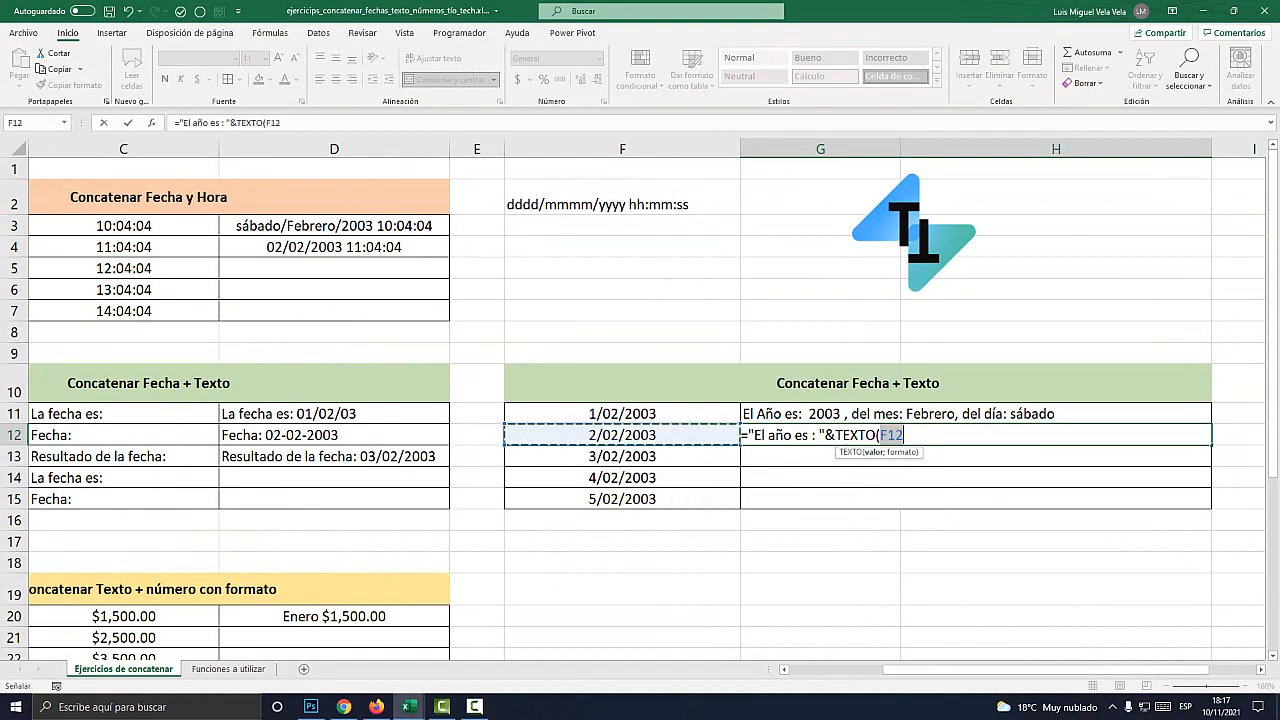
{"action": "type", "text": ";"}
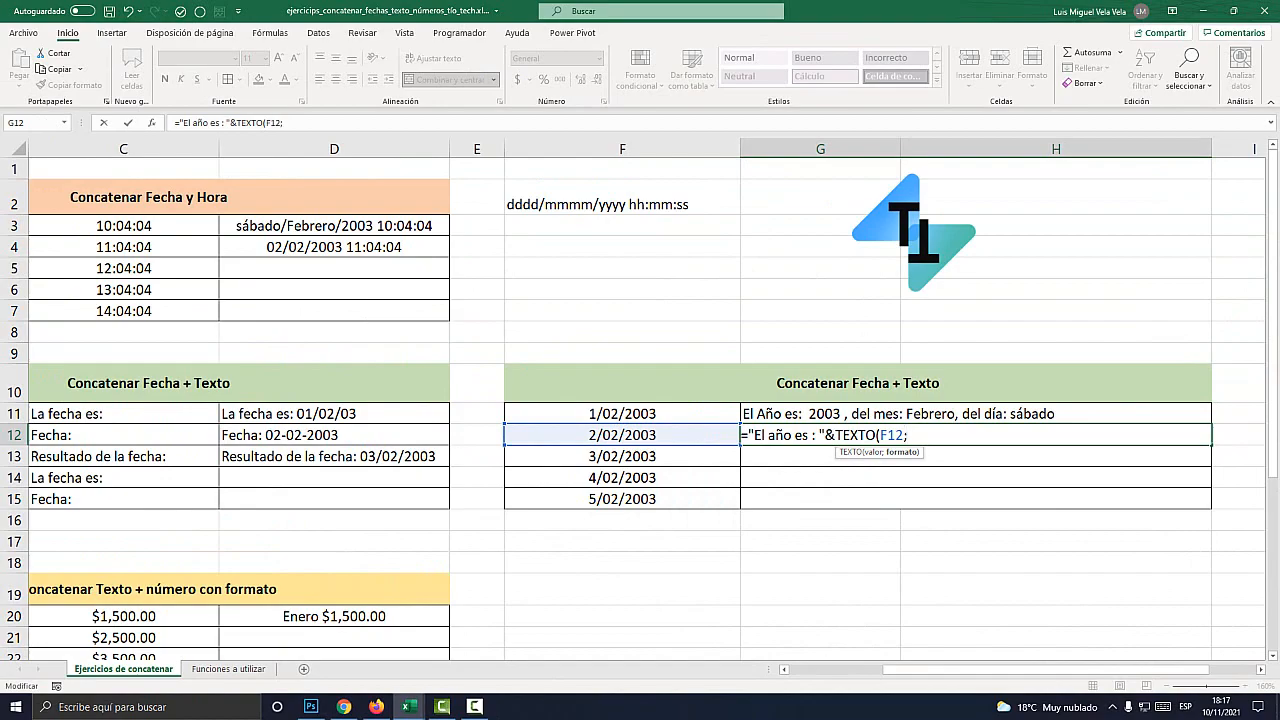
{"action": "key", "text": "super+plus"}
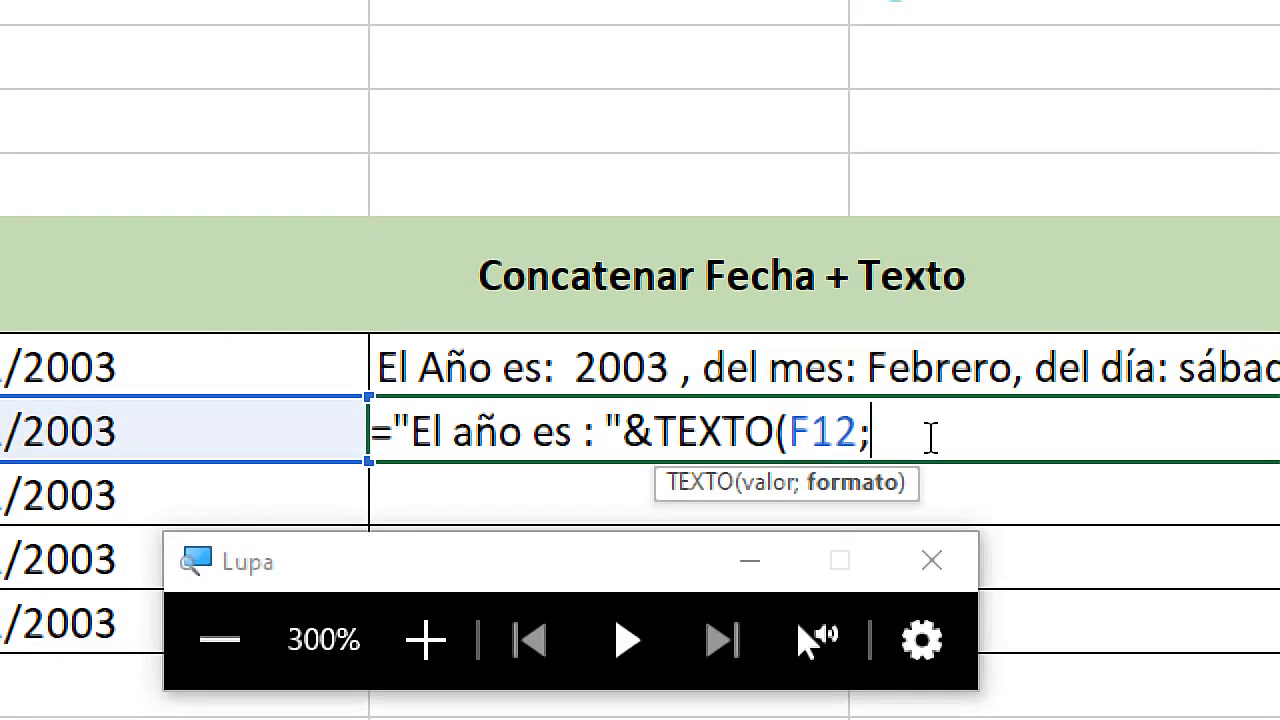
{"action": "type", "text": "\""}
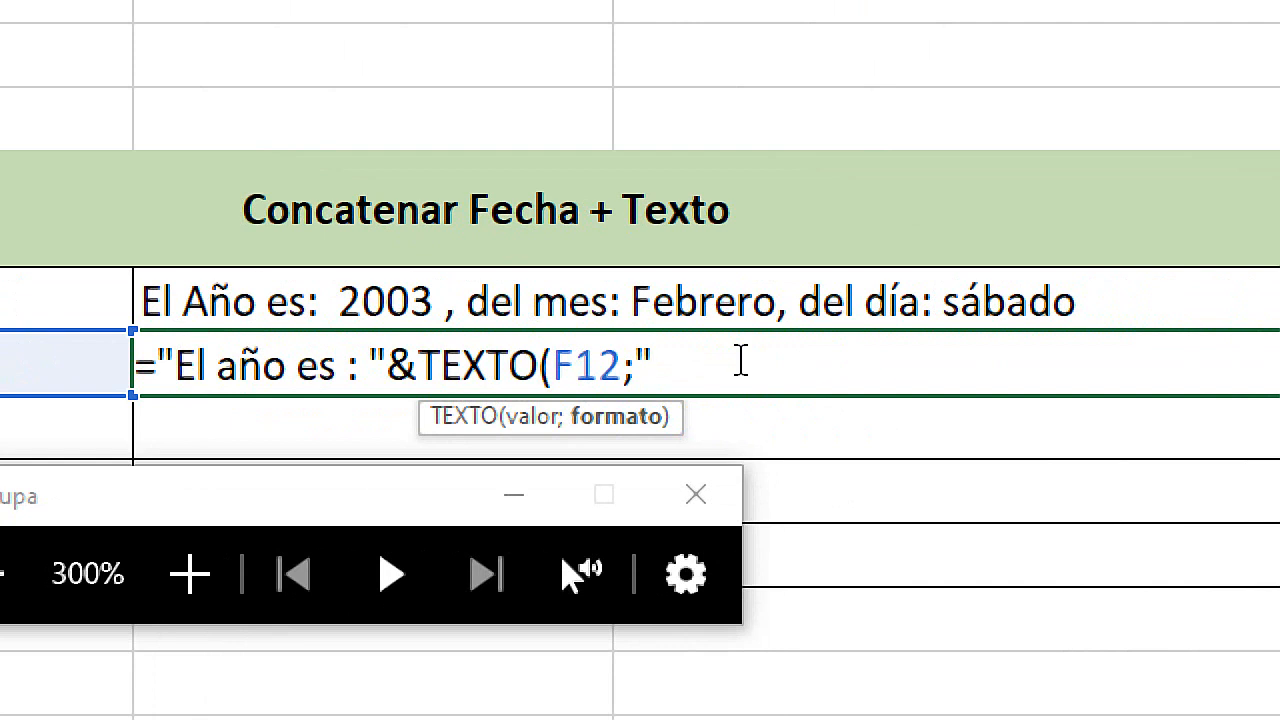
{"action": "type", "text": "yyyy"}
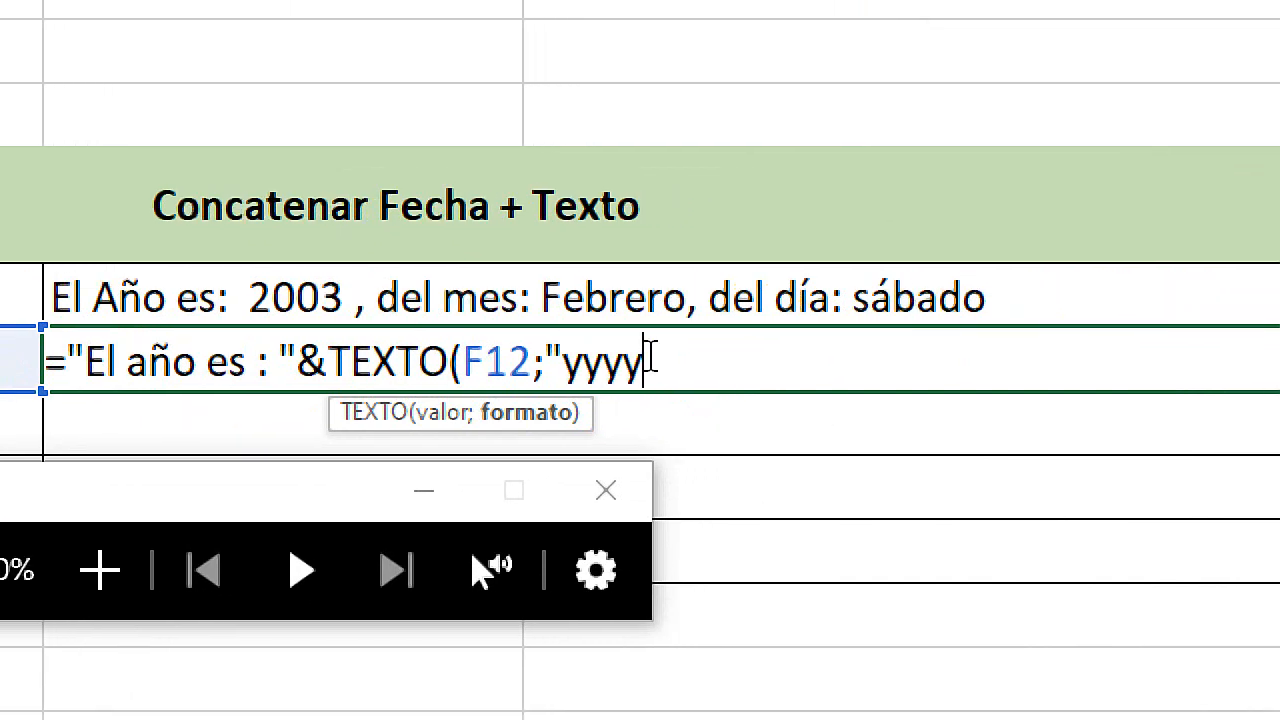
{"action": "type", "text": "\""}
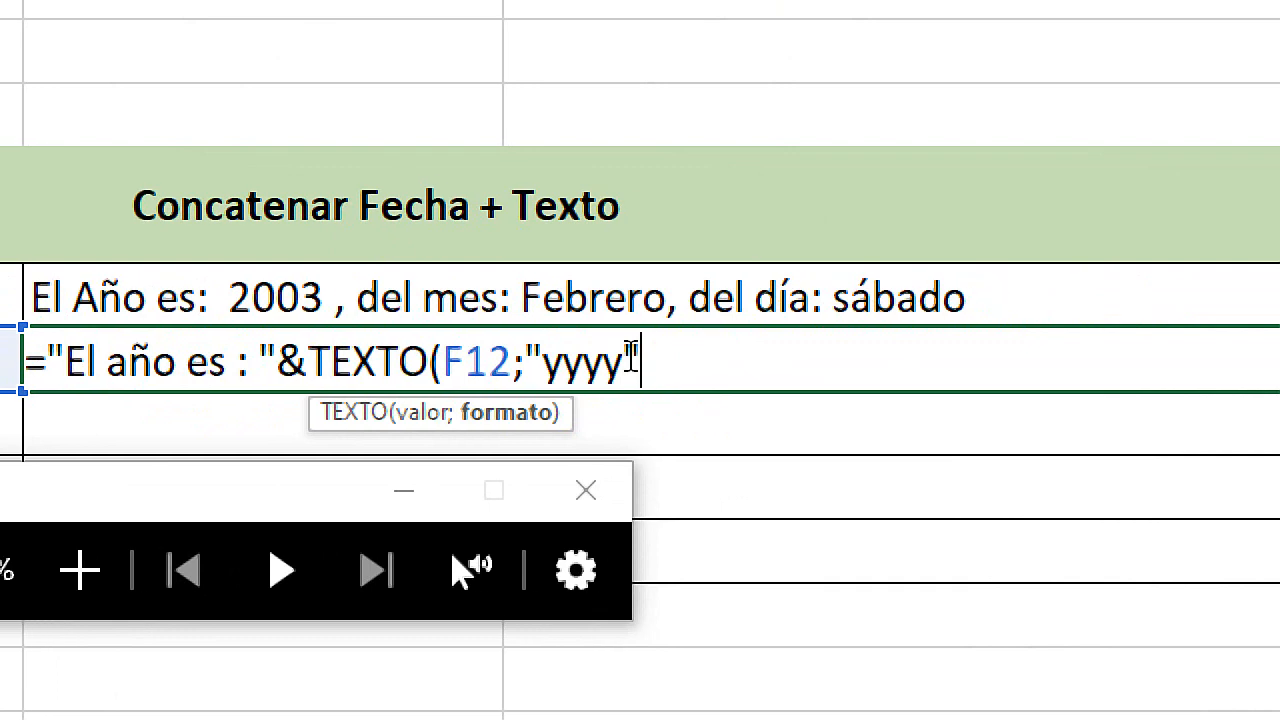
{"action": "type", "text": ")"}
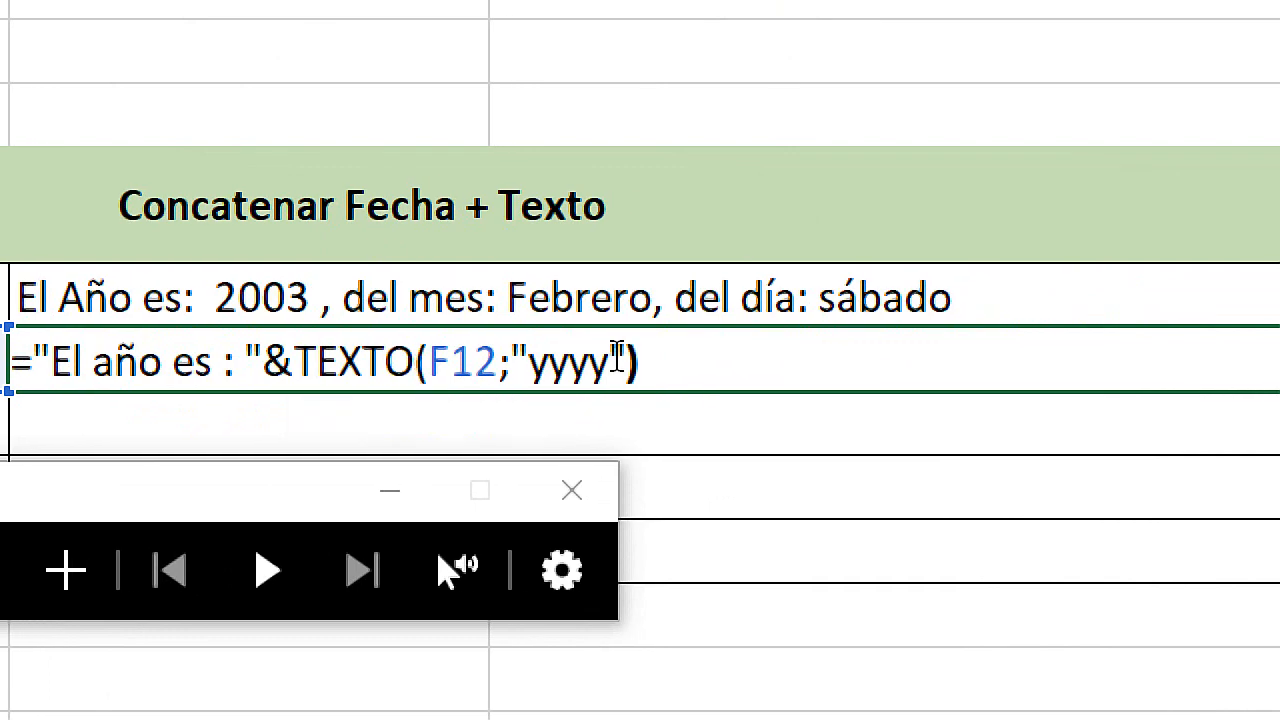
{"action": "key", "text": "super+Escape"}
{"action": "key", "text": "Return"}
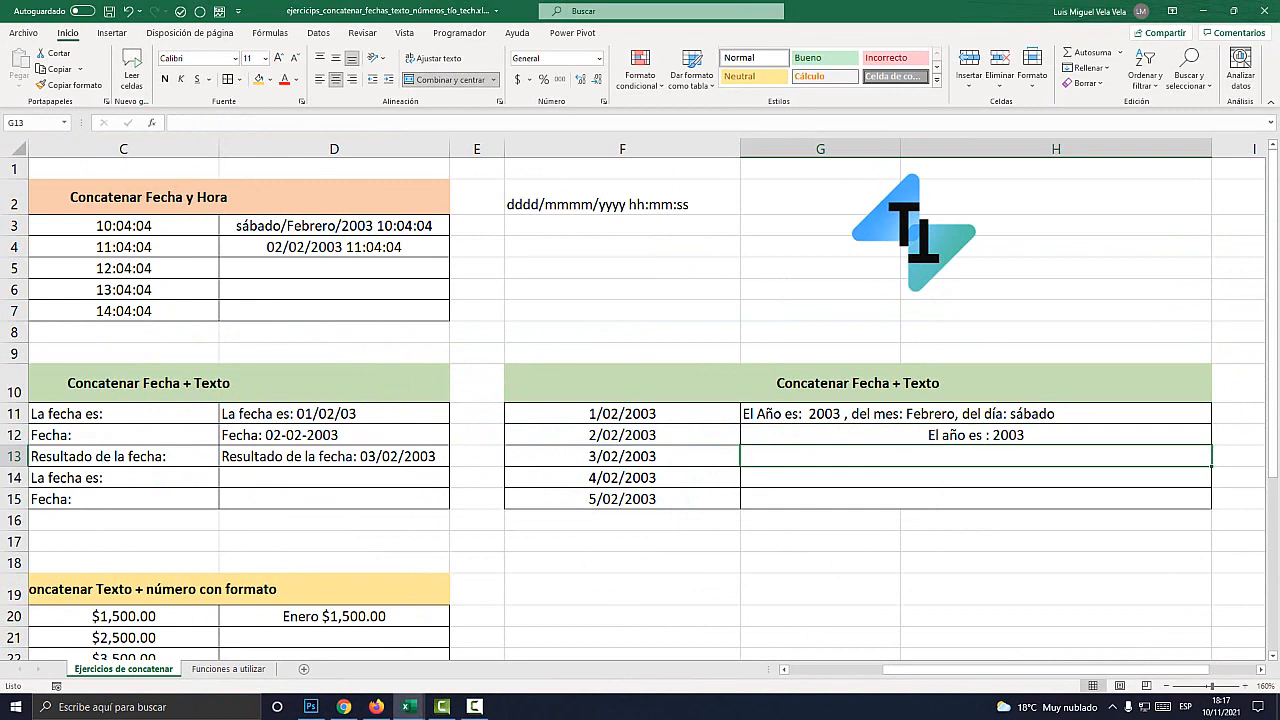
Step: Try extending the TEXTO date format in the G12 formula to "yyyy/mmmm"
{"action": "key", "text": "Up"}
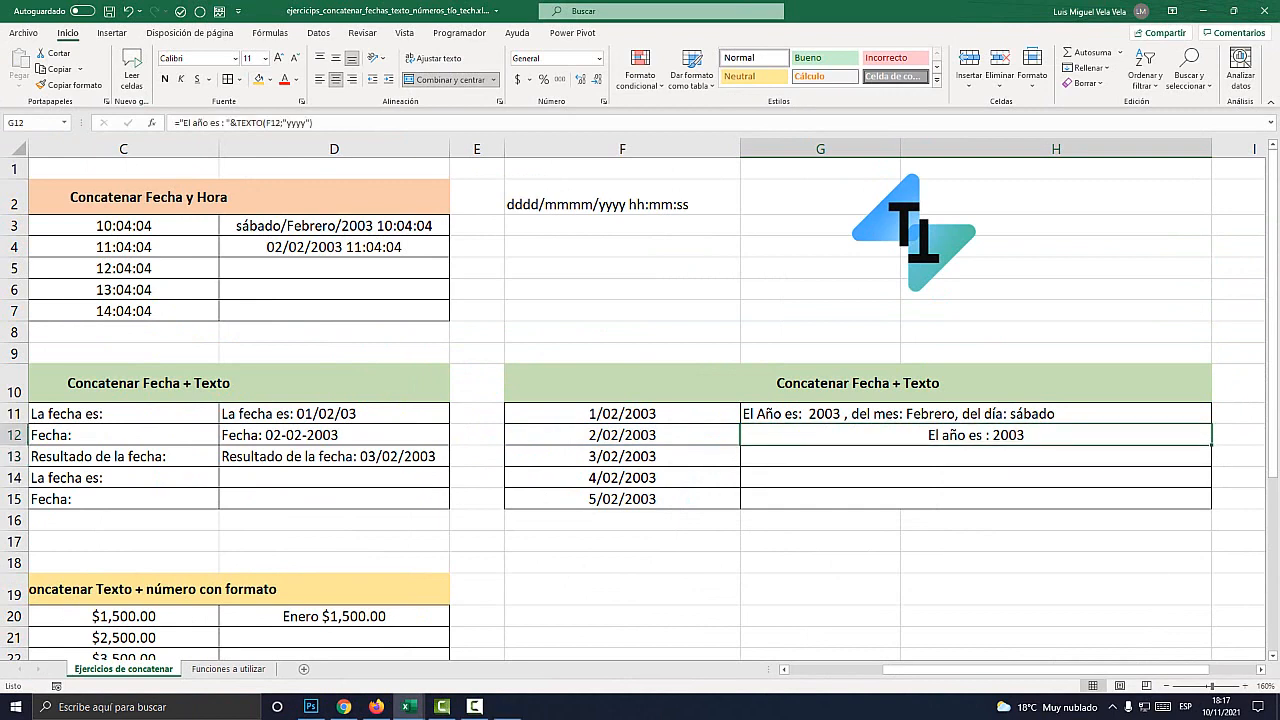
{"action": "key", "text": "super+plus"}
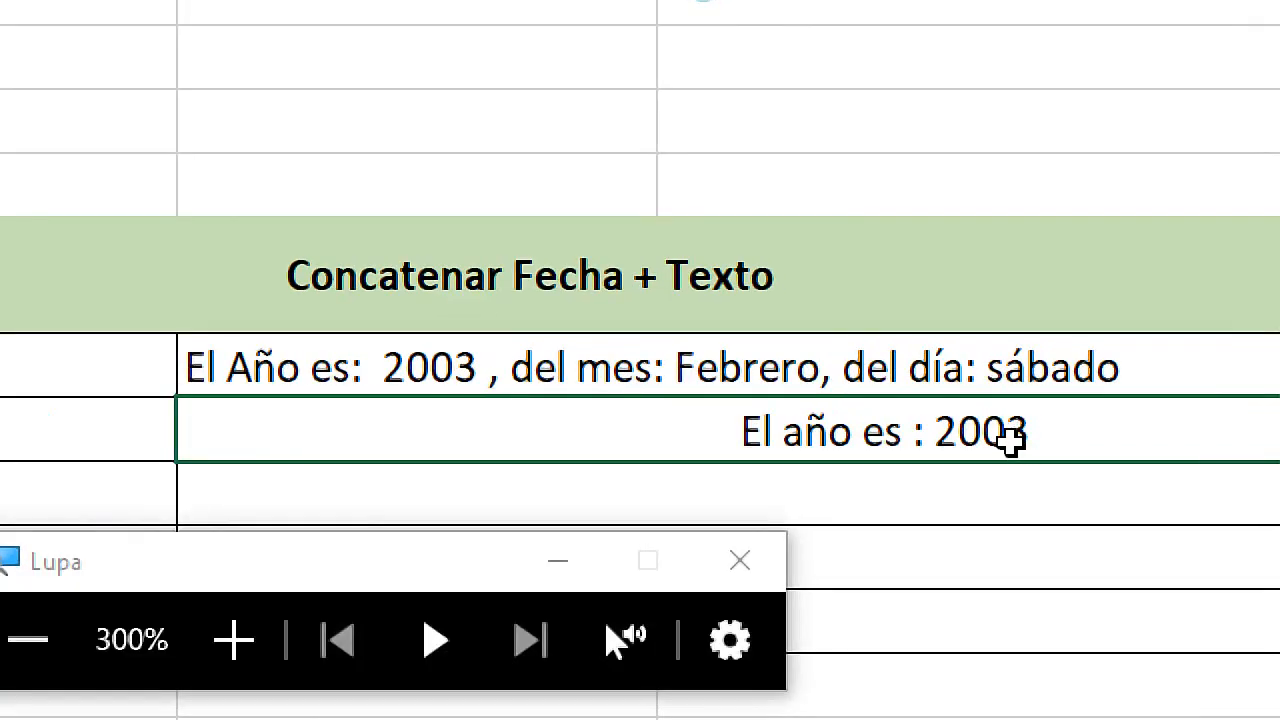
{"action": "double_click", "coordinate": [1010, 440]}
{"action": "left_click_drag", "start_coordinate": [775, 430], "coordinate": [698, 432]}
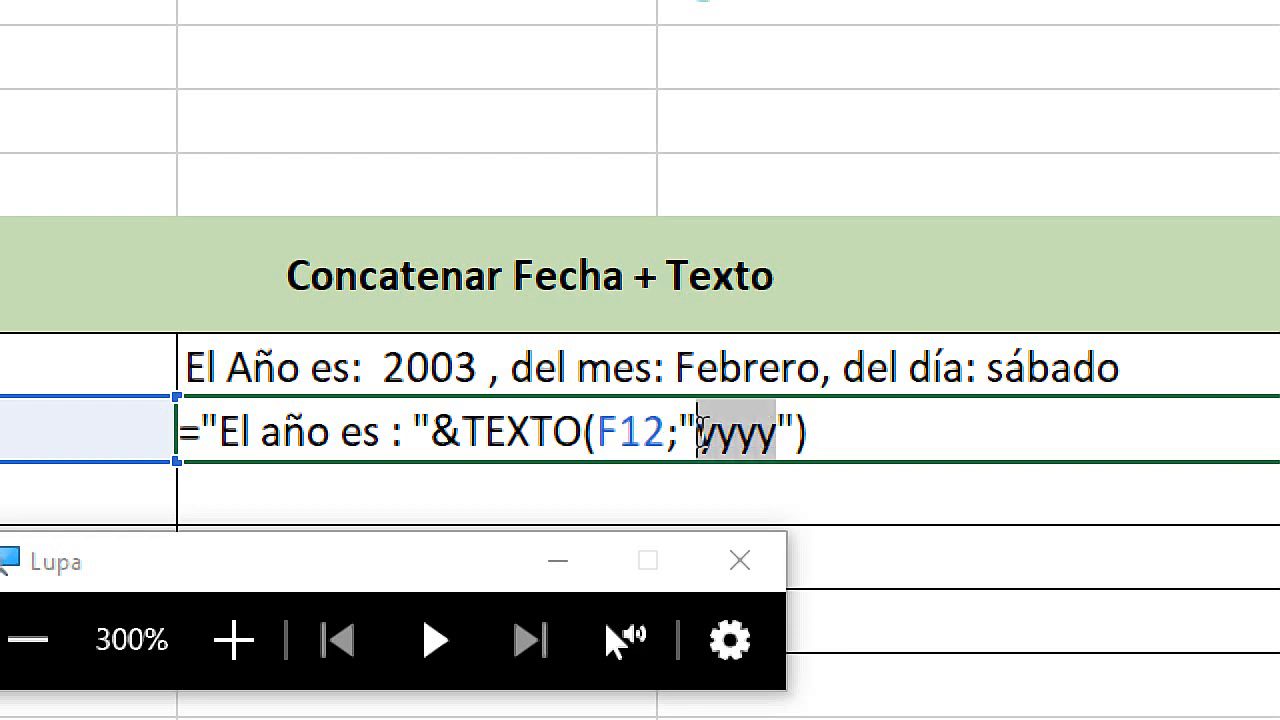
{"action": "left_click", "coordinate": [779, 432]}
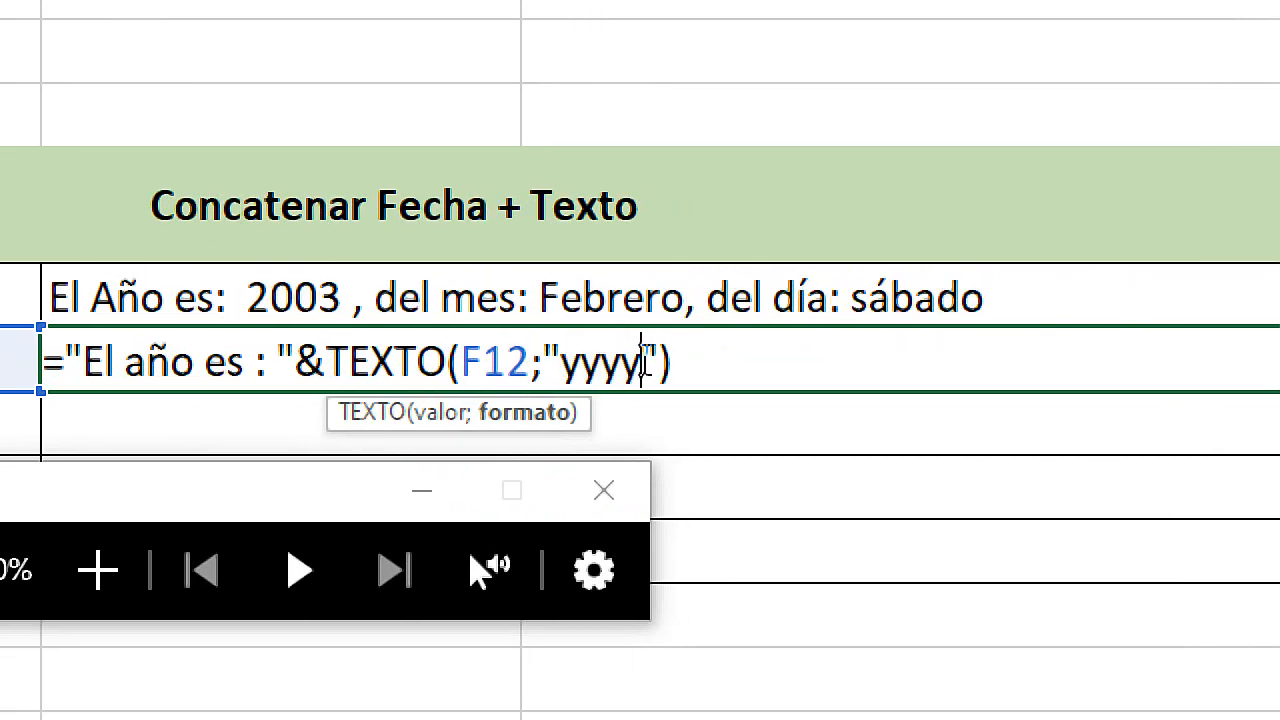
{"action": "type", "text": "/"}
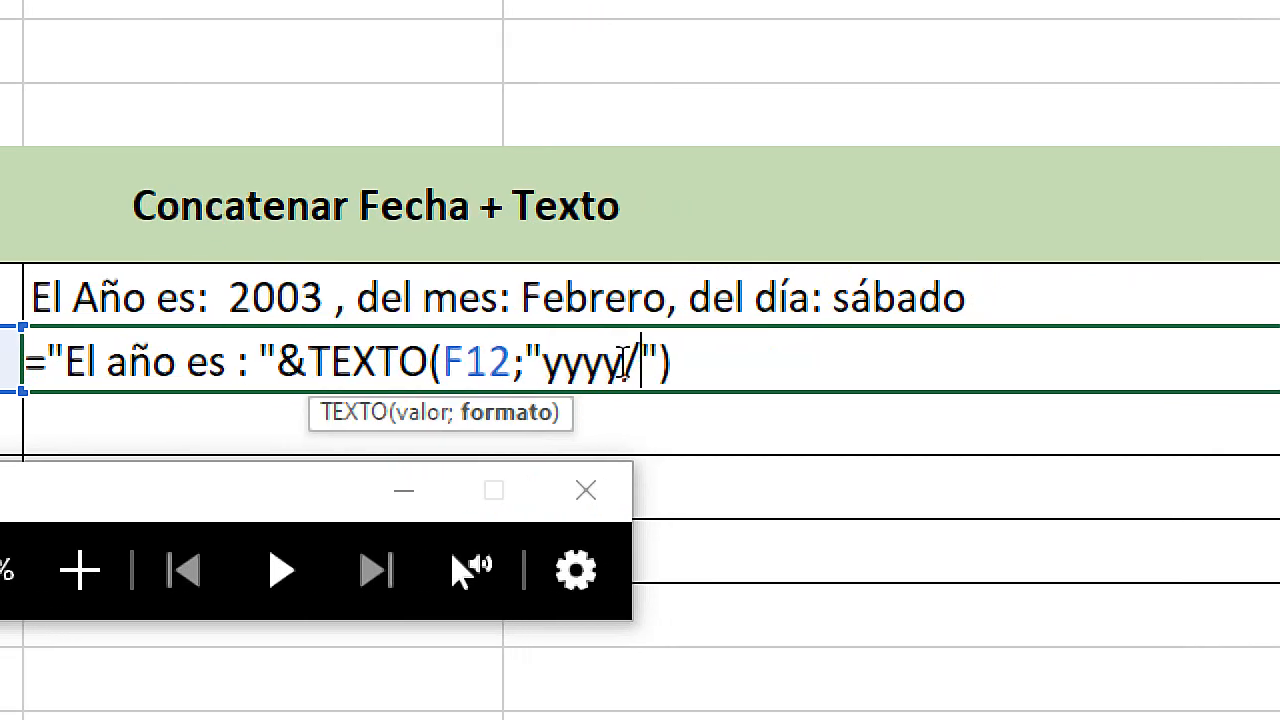
{"action": "type", "text": "mmmm"}
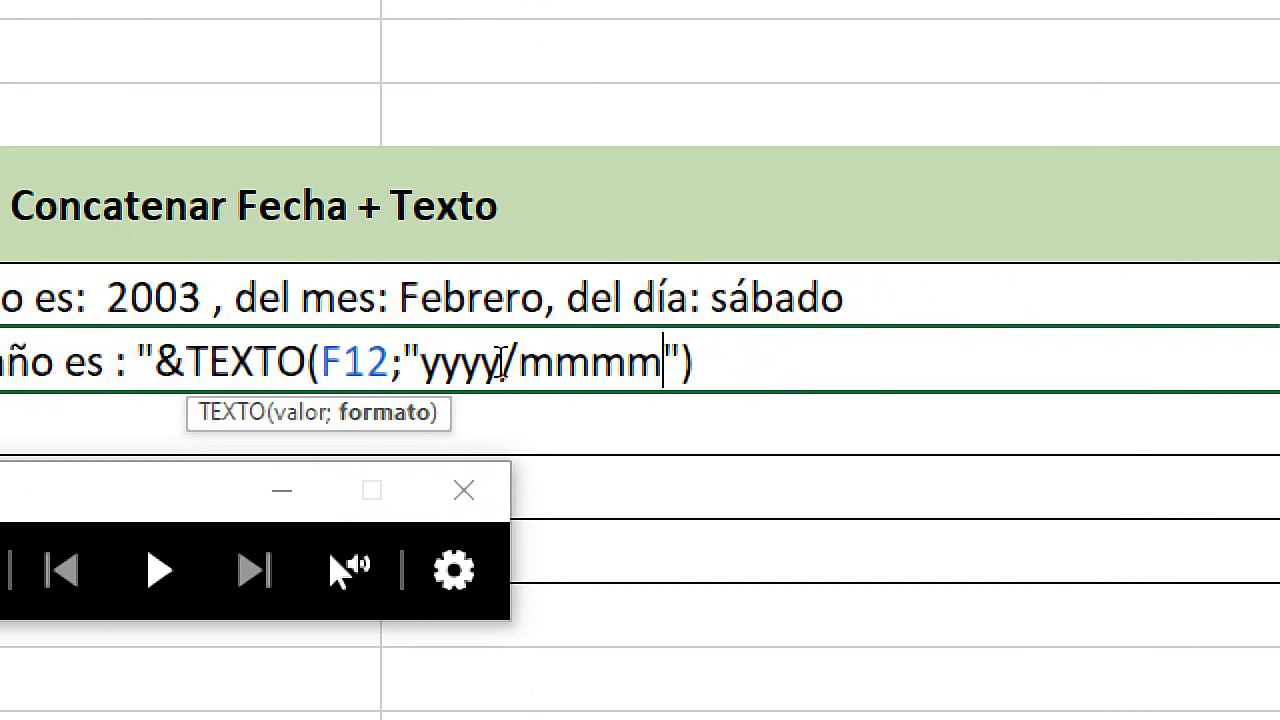
{"action": "key", "text": "Return"}
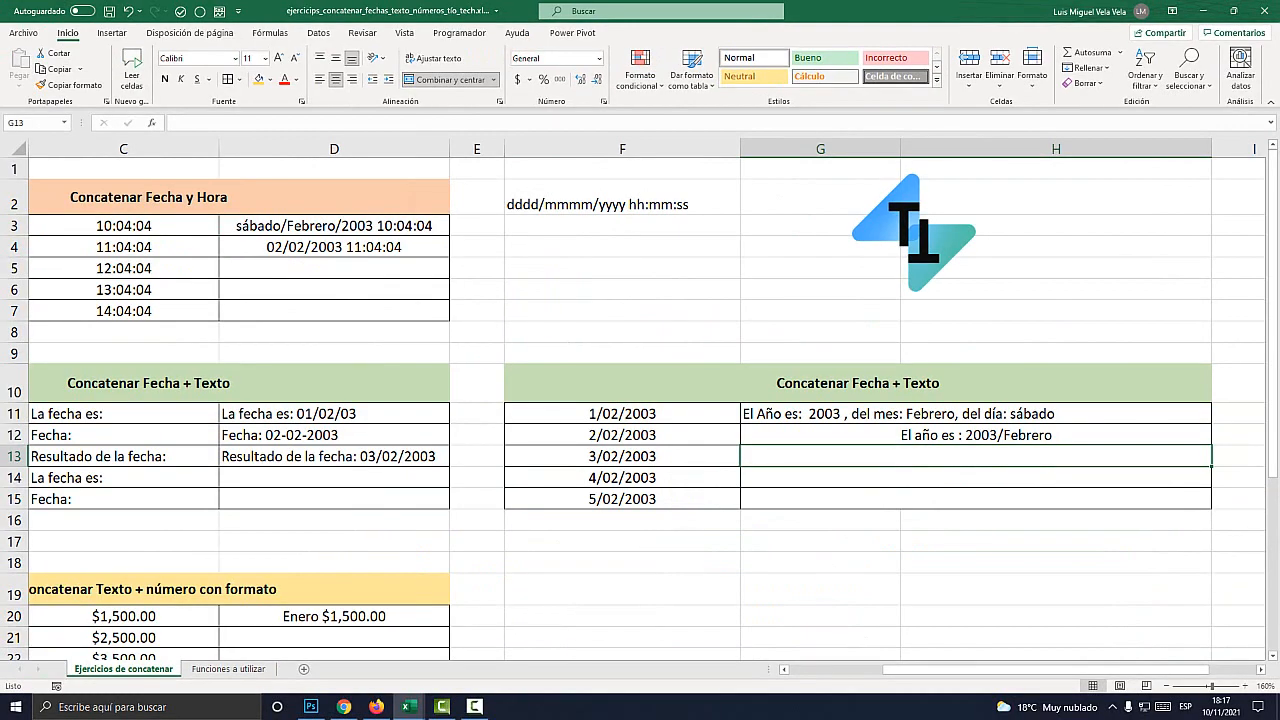
Step: Remove "/mmmm" from the TEXTO format in G12, leaving only "yyyy"
{"action": "left_click", "coordinate": [421, 707]}
{"action": "key", "text": "super+plus"}
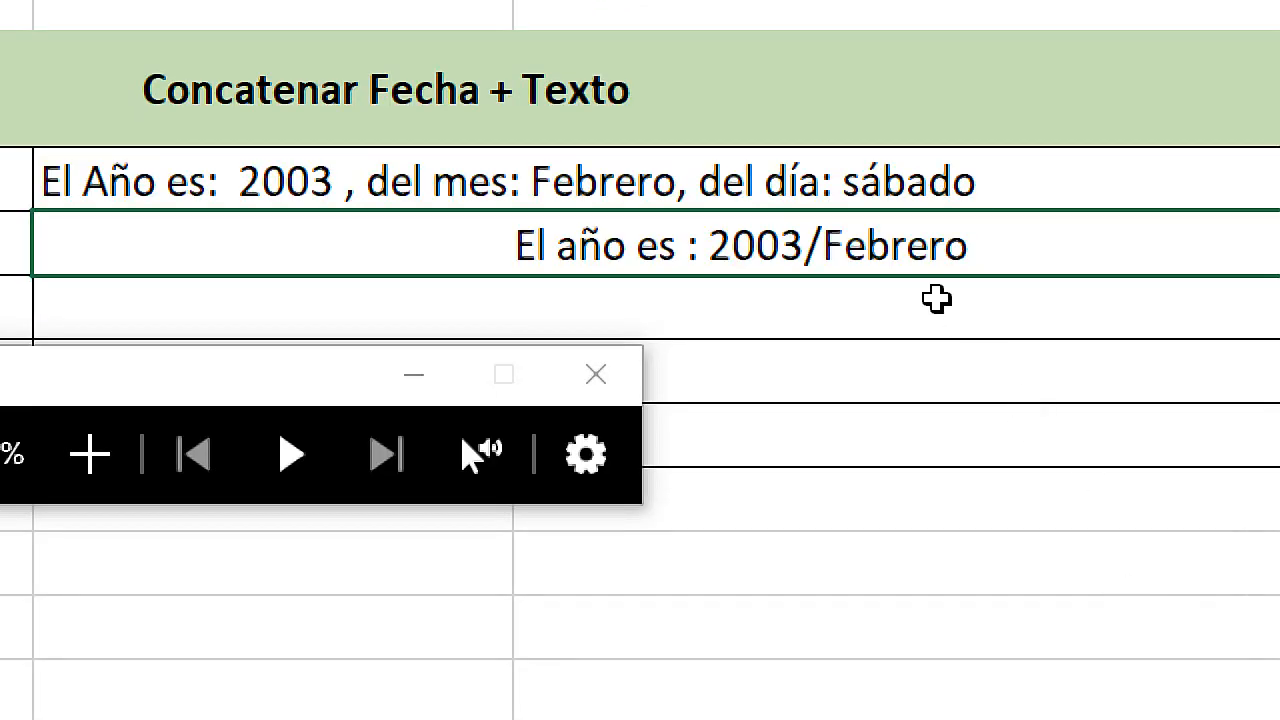
{"action": "double_click", "coordinate": [909, 245]}
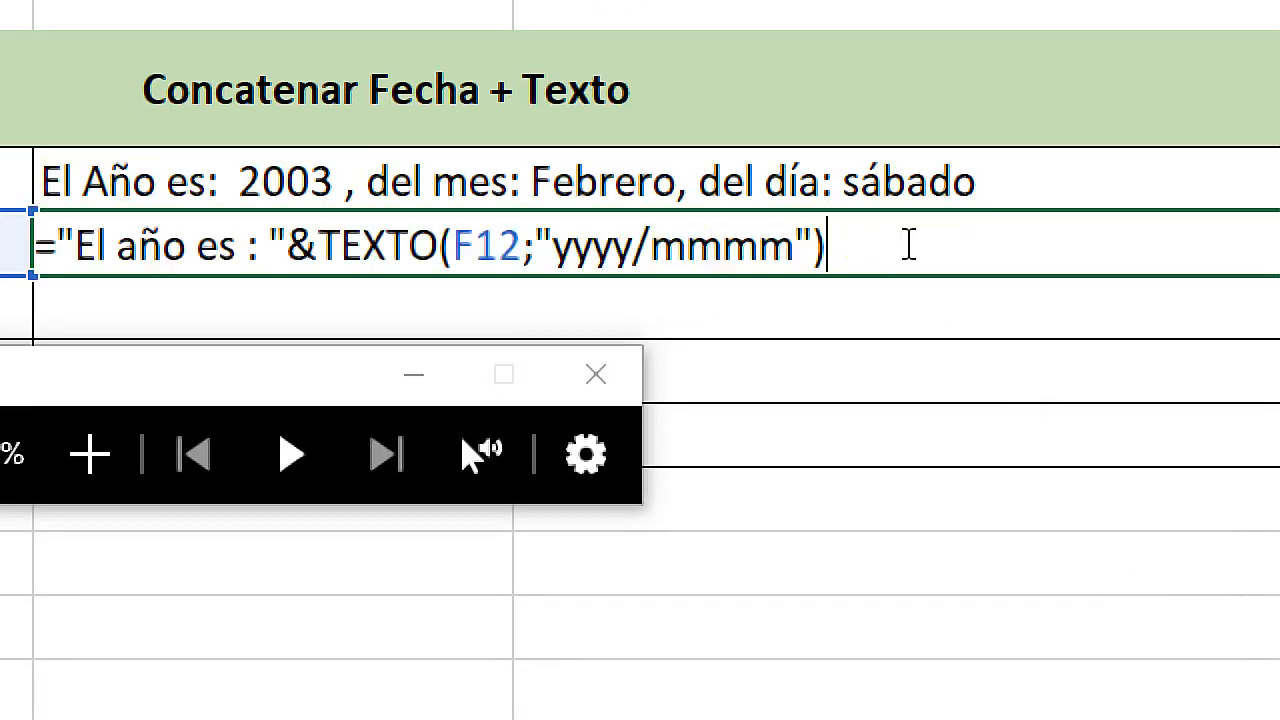
{"action": "left_click_drag", "start_coordinate": [797, 245], "coordinate": [638, 250]}
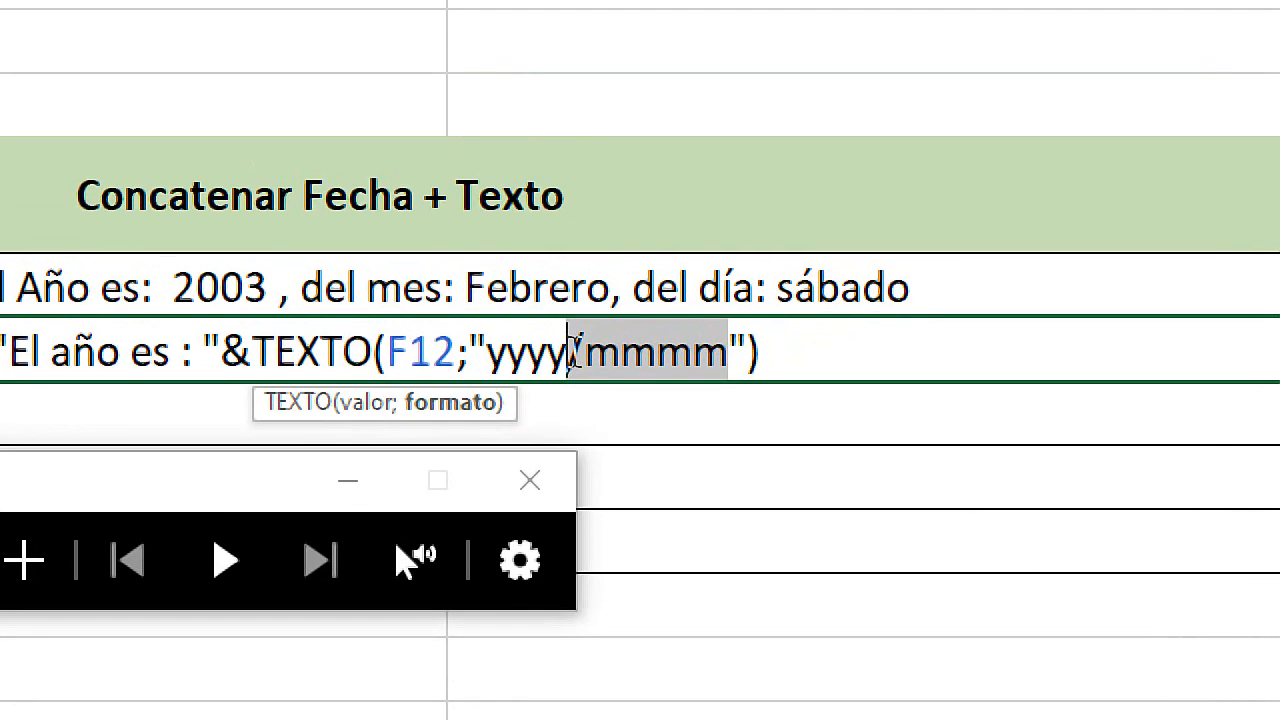
{"action": "key", "text": "Delete"}
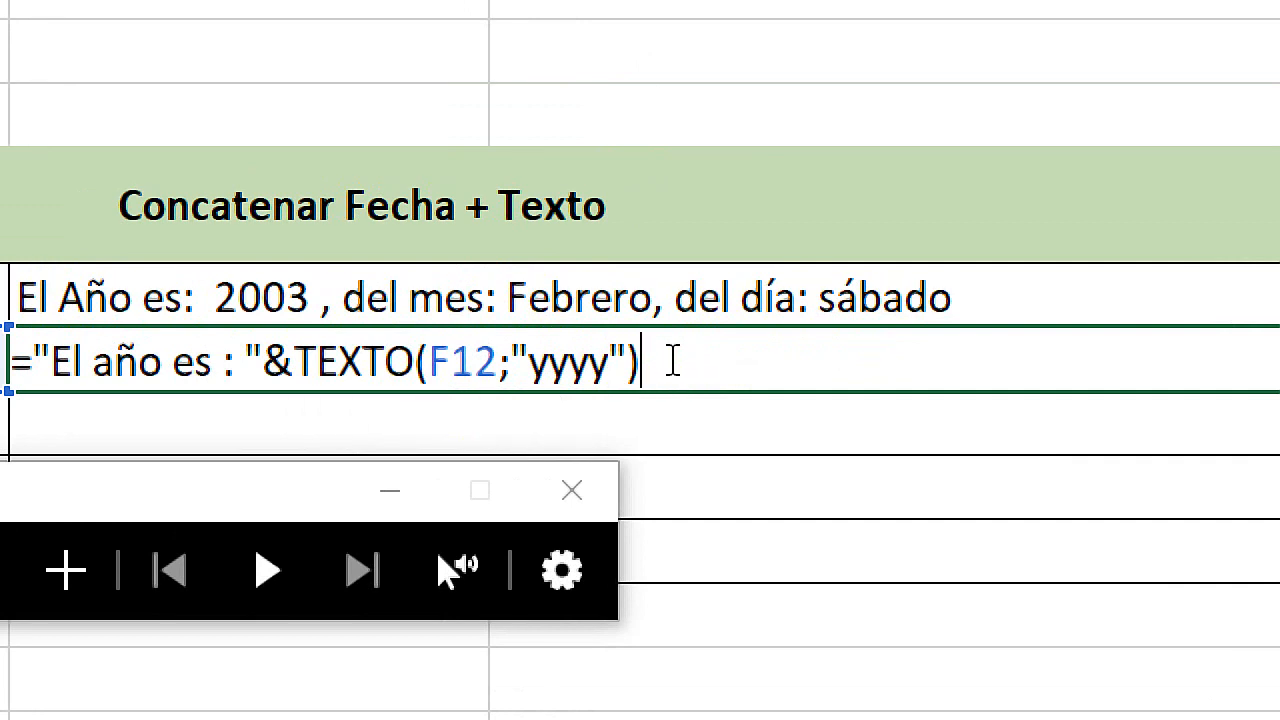
Step: Append the quoted text " , del mes: " to the G12 formula, with an & operator before and after it
{"action": "type", "text": "&"}
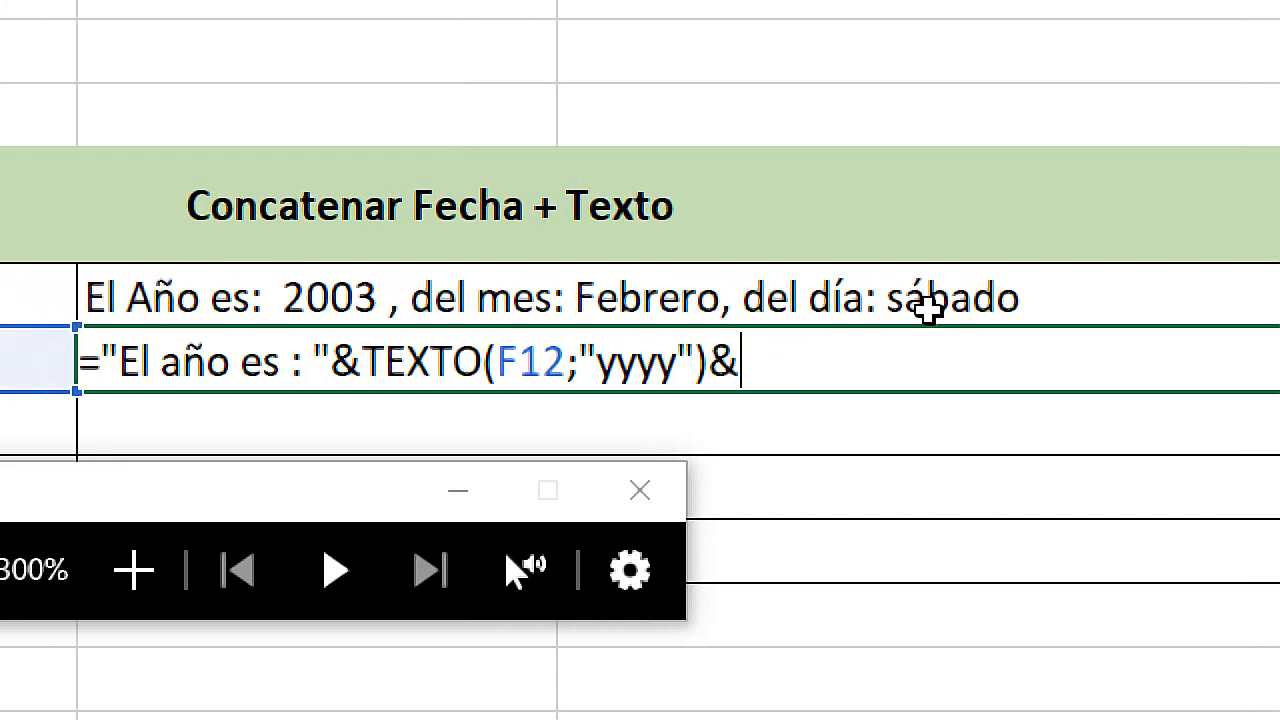
{"action": "type", "text": "\" "}
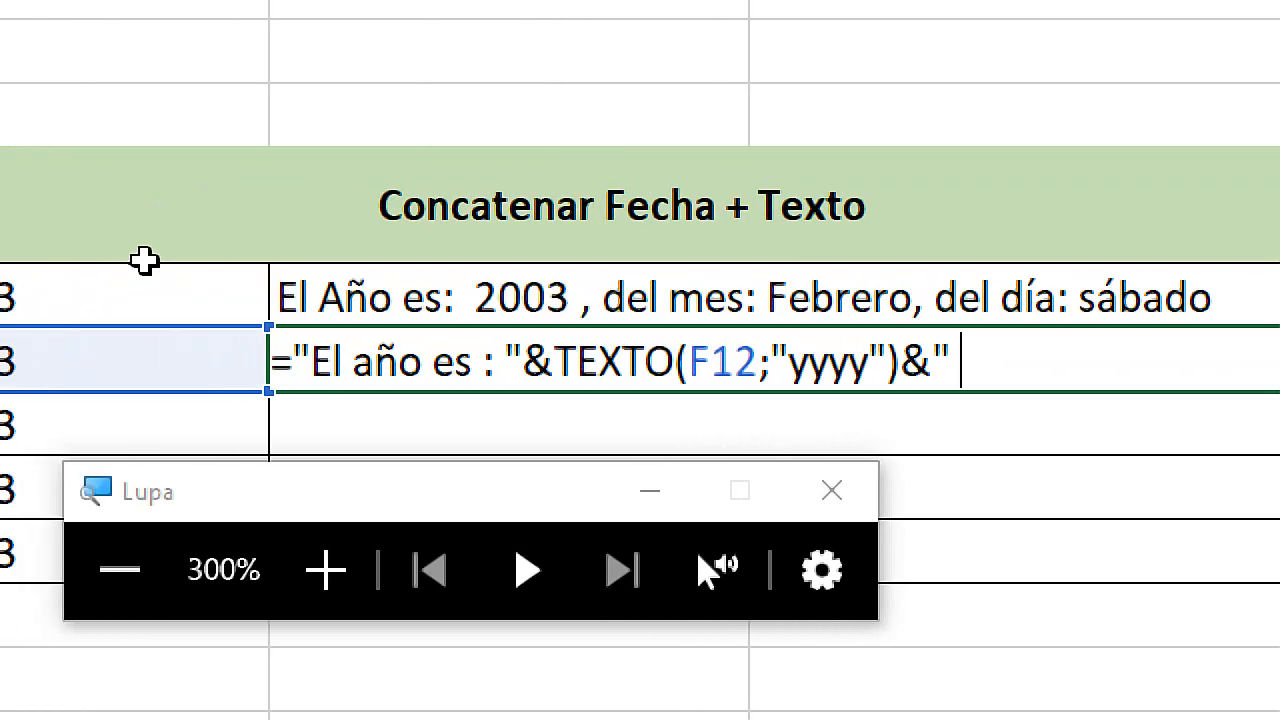
{"action": "type", "text": ", "}
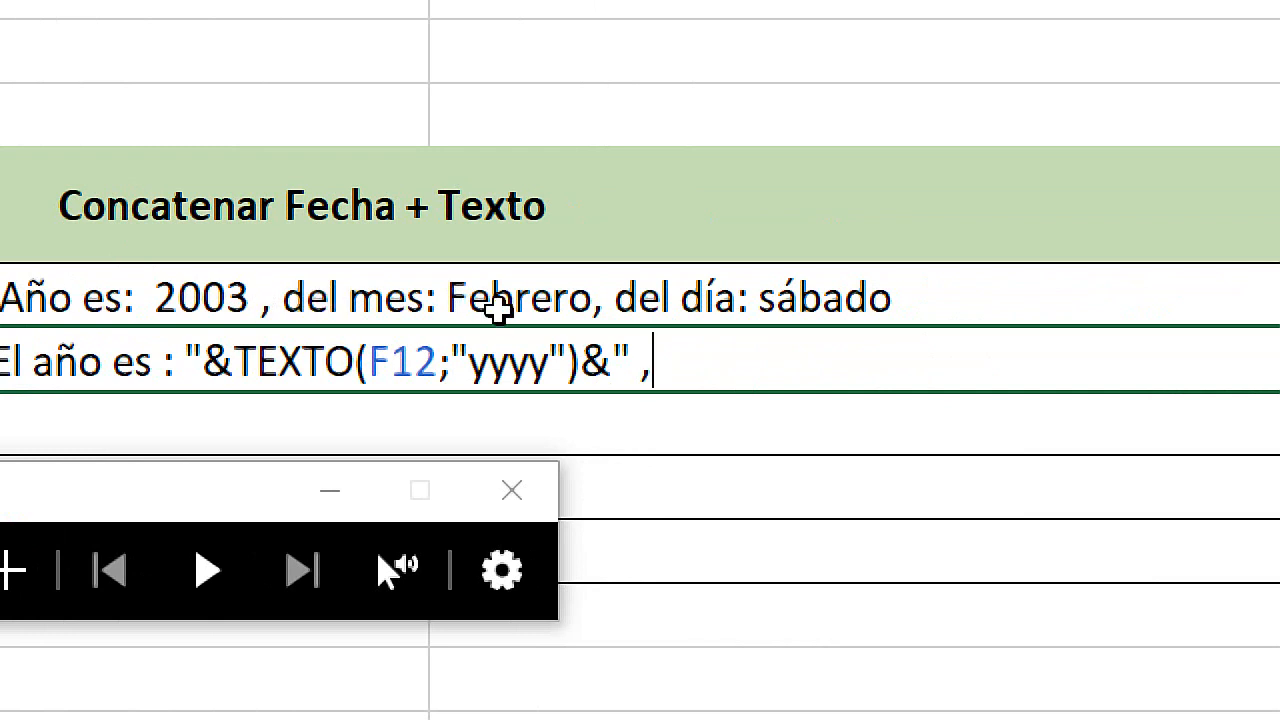
{"action": "type", "text": "del mes"}
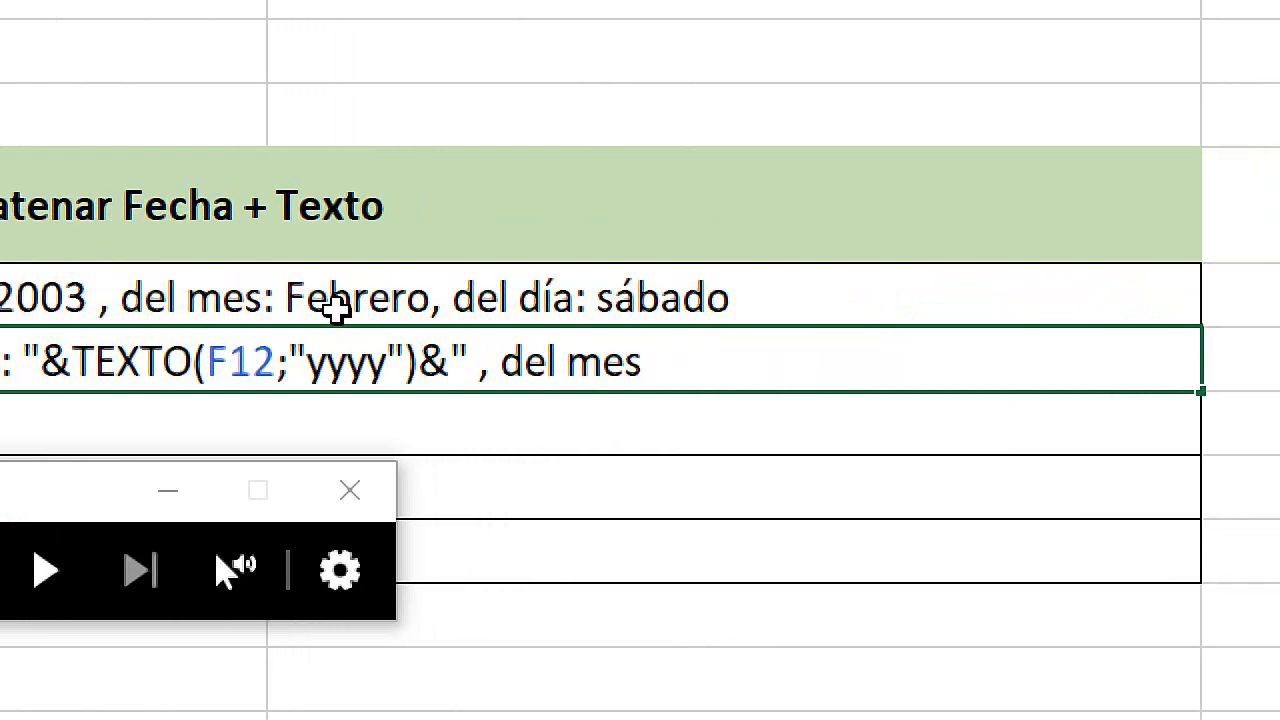
{"action": "type", "text": ":"}
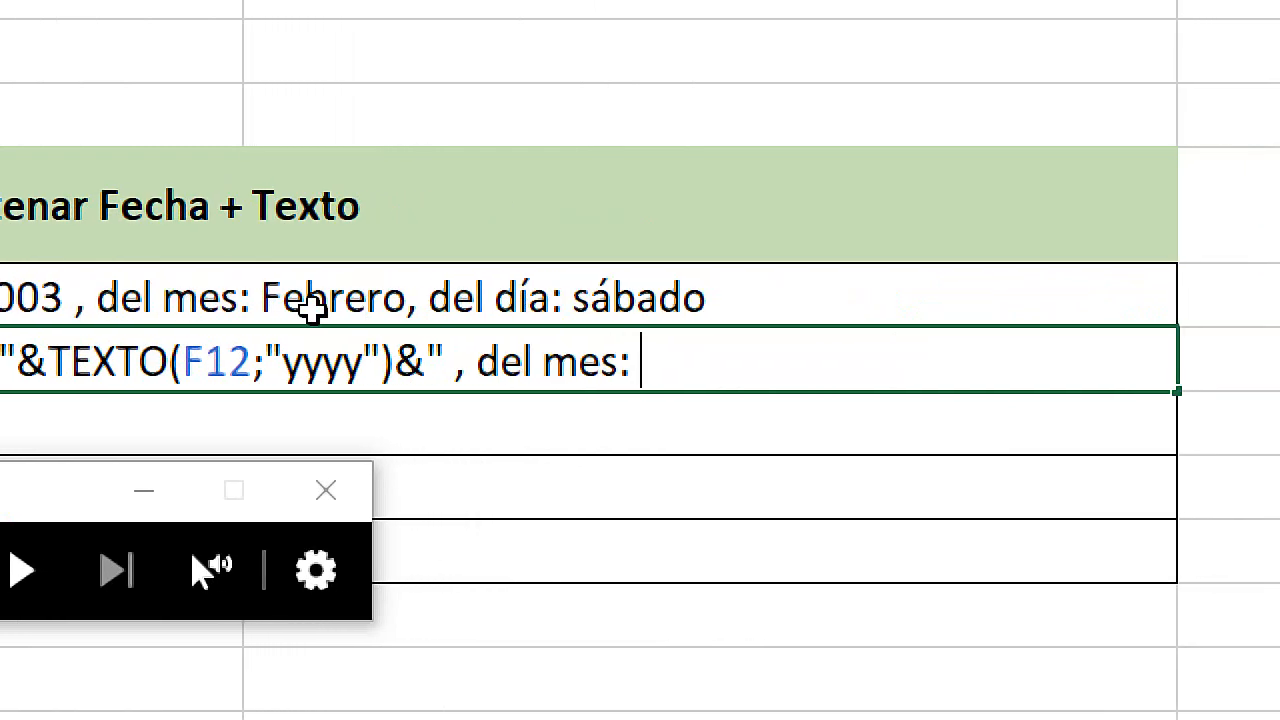
{"action": "type", "text": " \"&"}
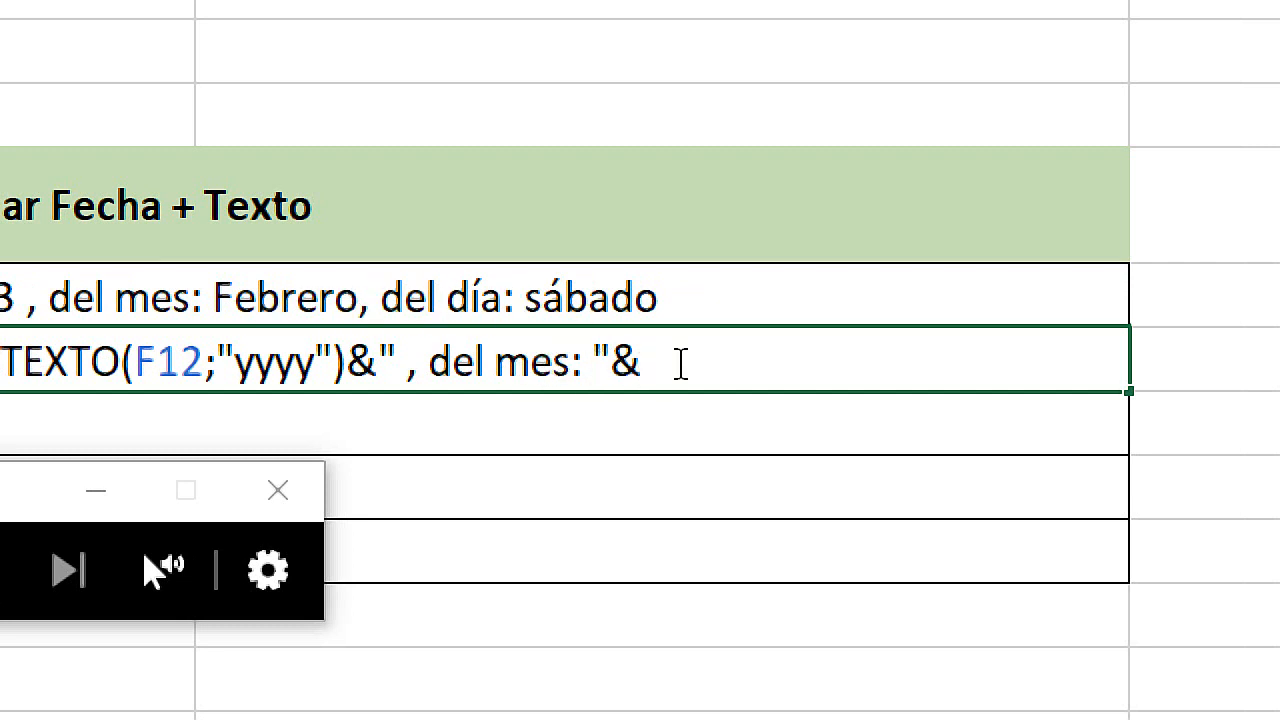
Step: Complete the month part of the G12 formula with TEXTO(F12;"mm")
{"action": "type", "text": "tex"}
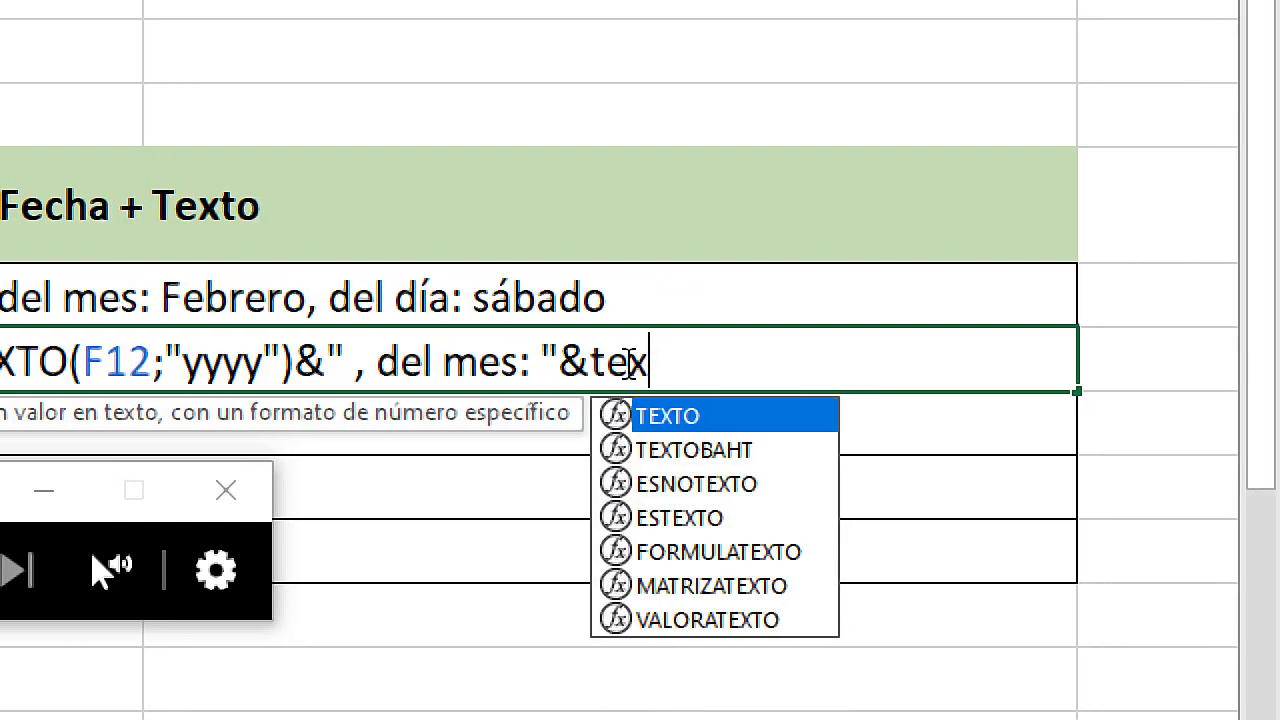
{"action": "key", "text": "Tab"}
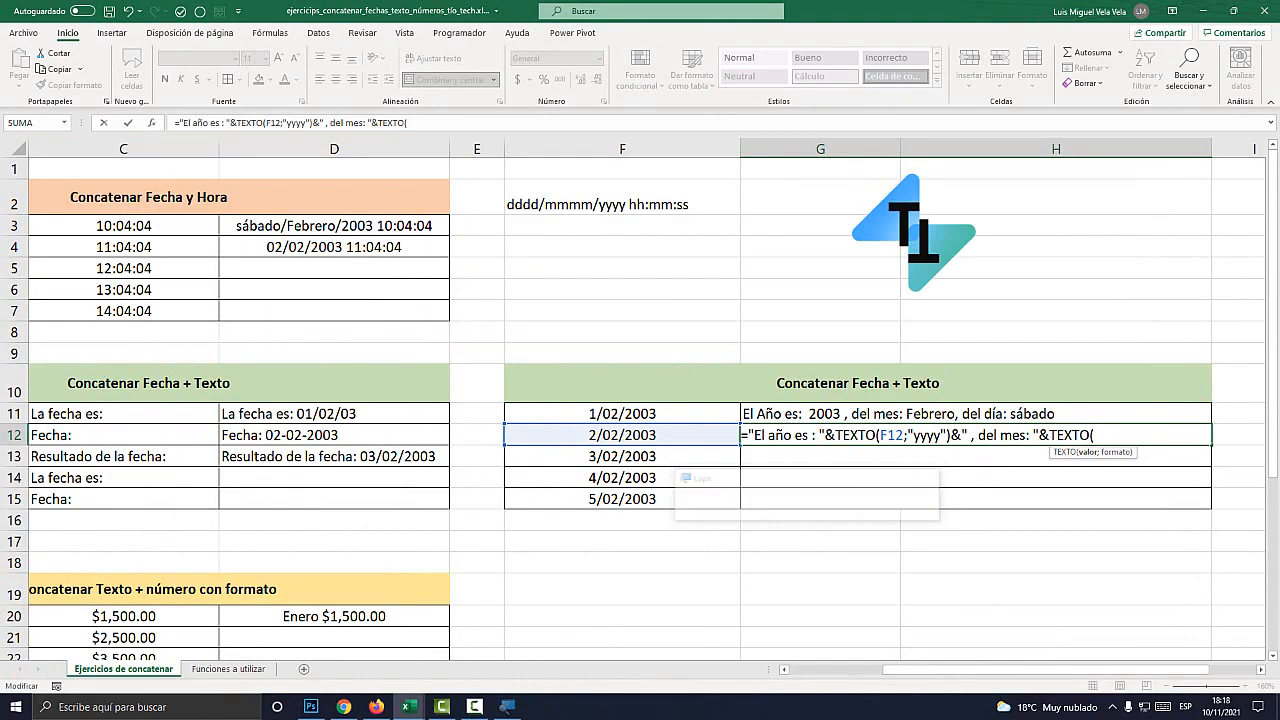
{"action": "key", "text": "Left"}
{"action": "key", "text": "F2"}
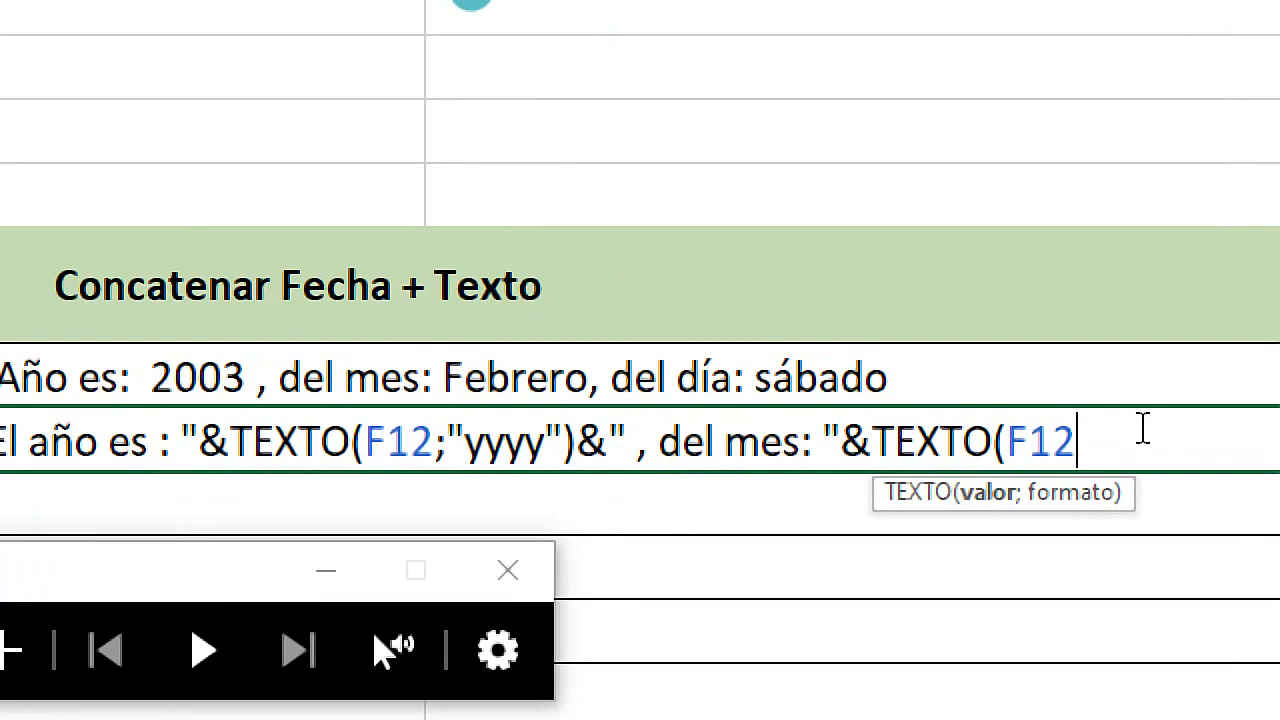
{"action": "type", "text": ";\""}
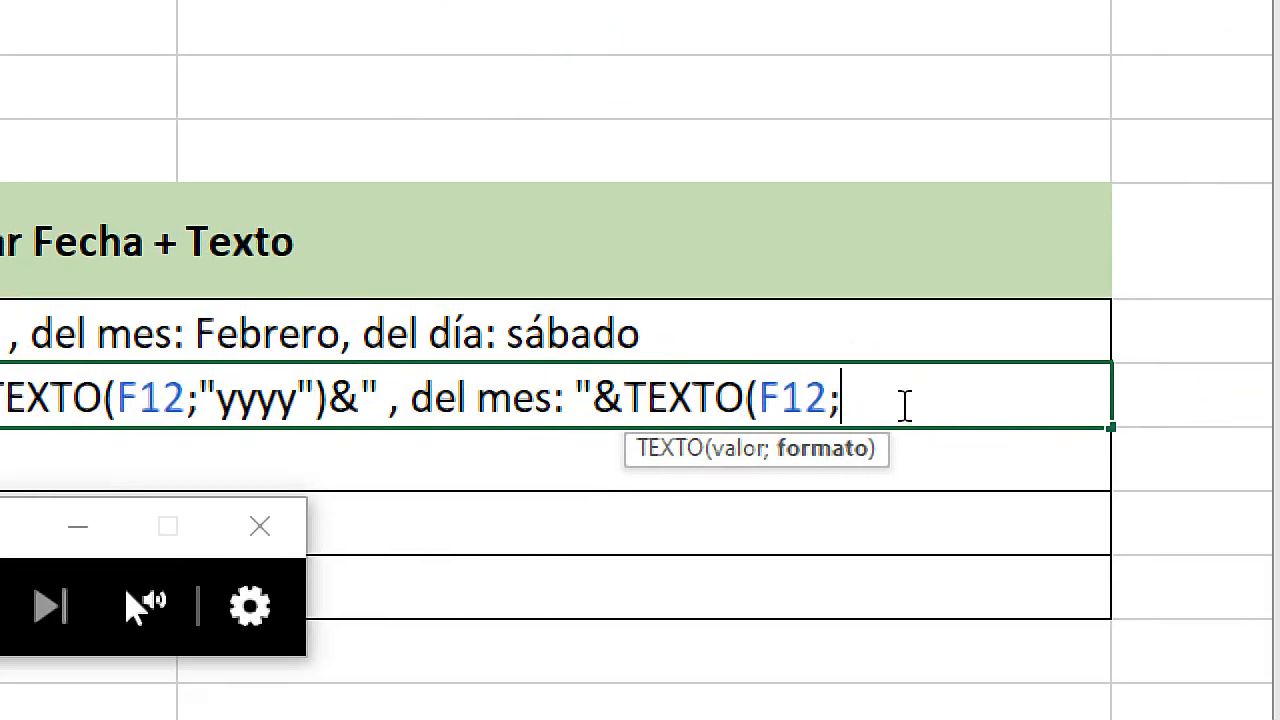
{"action": "type", "text": "mmm"}
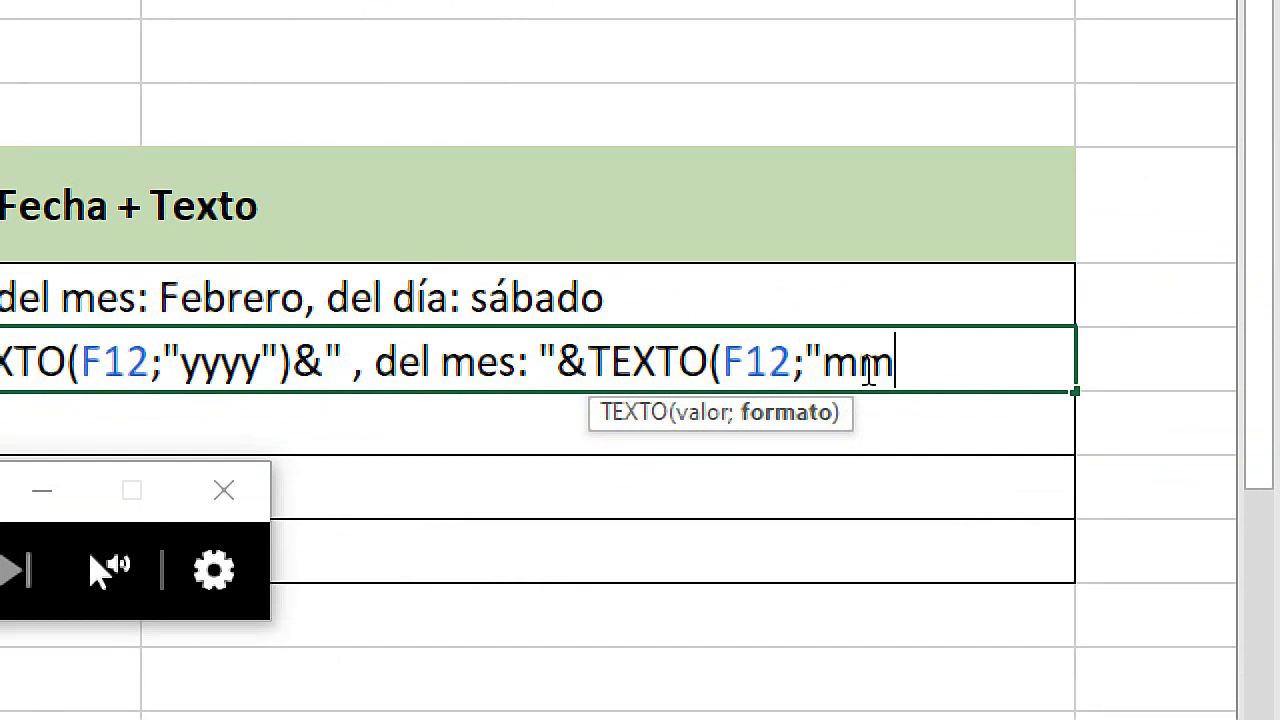
{"action": "type", "text": "\")"}
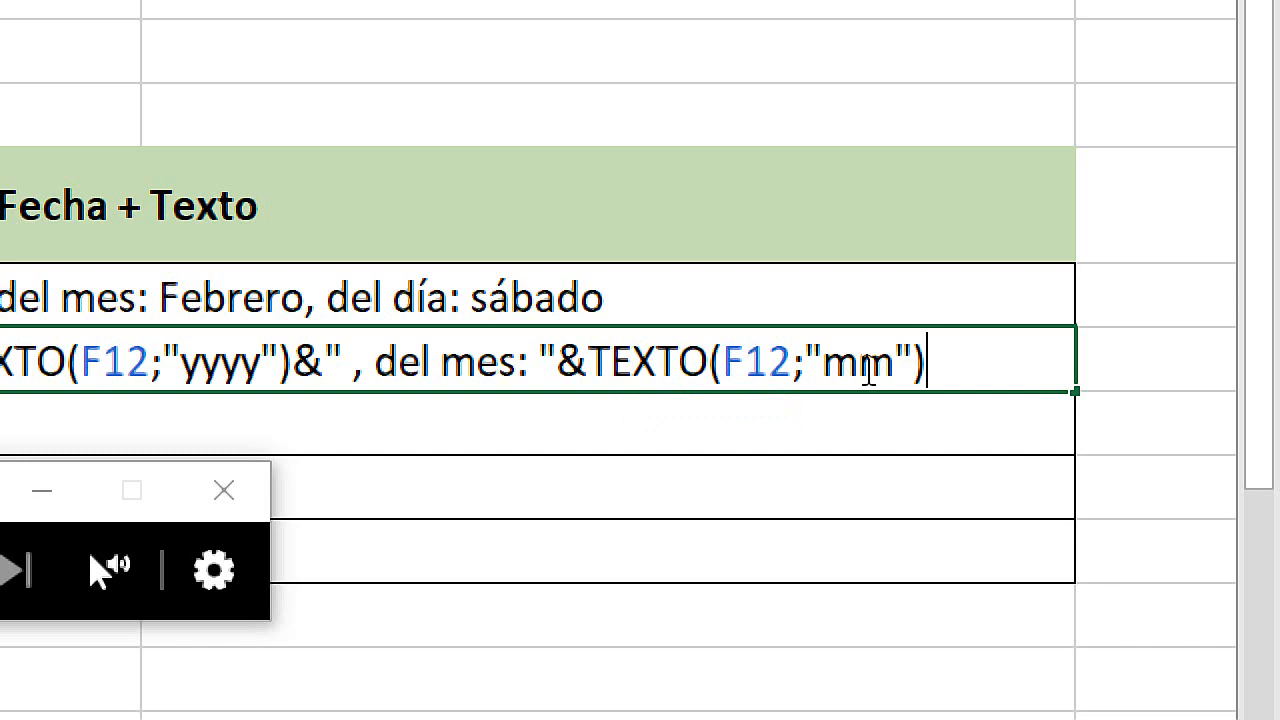
{"action": "key", "text": "Return"}
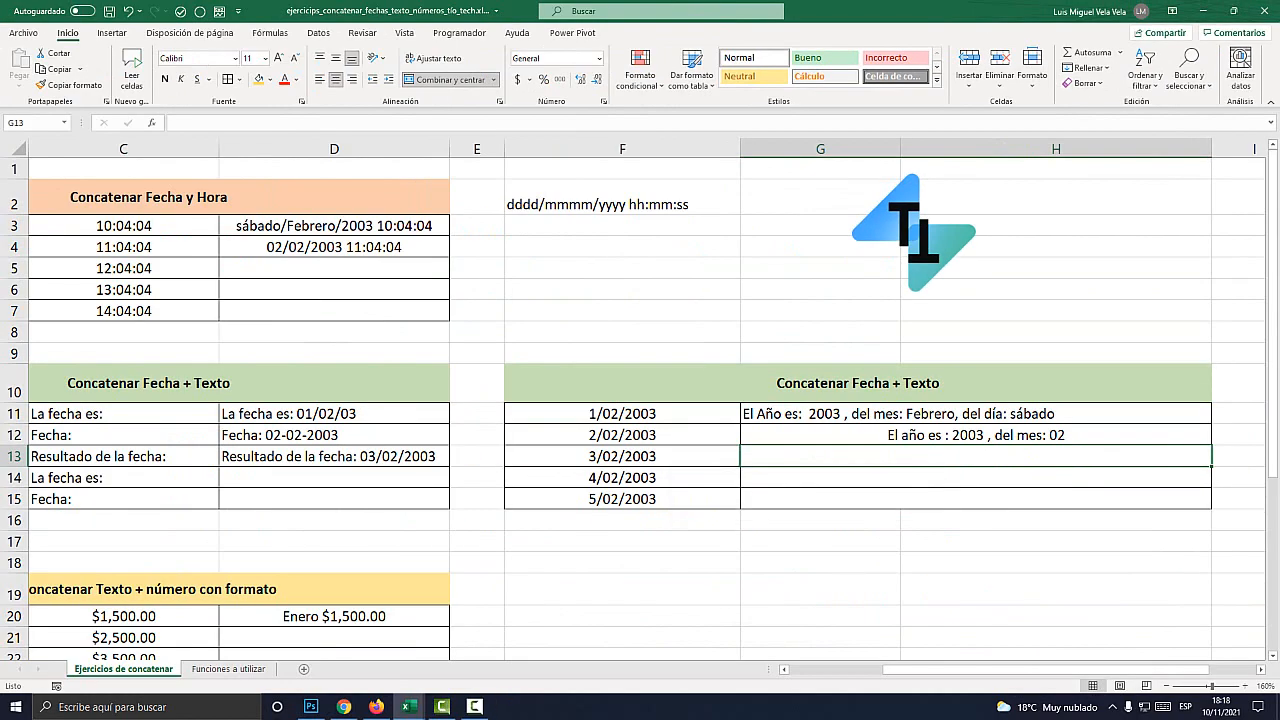
Step: Change the month format in the second TEXTO function of G12 to "mmmm"
{"action": "key", "text": "super+plus"}
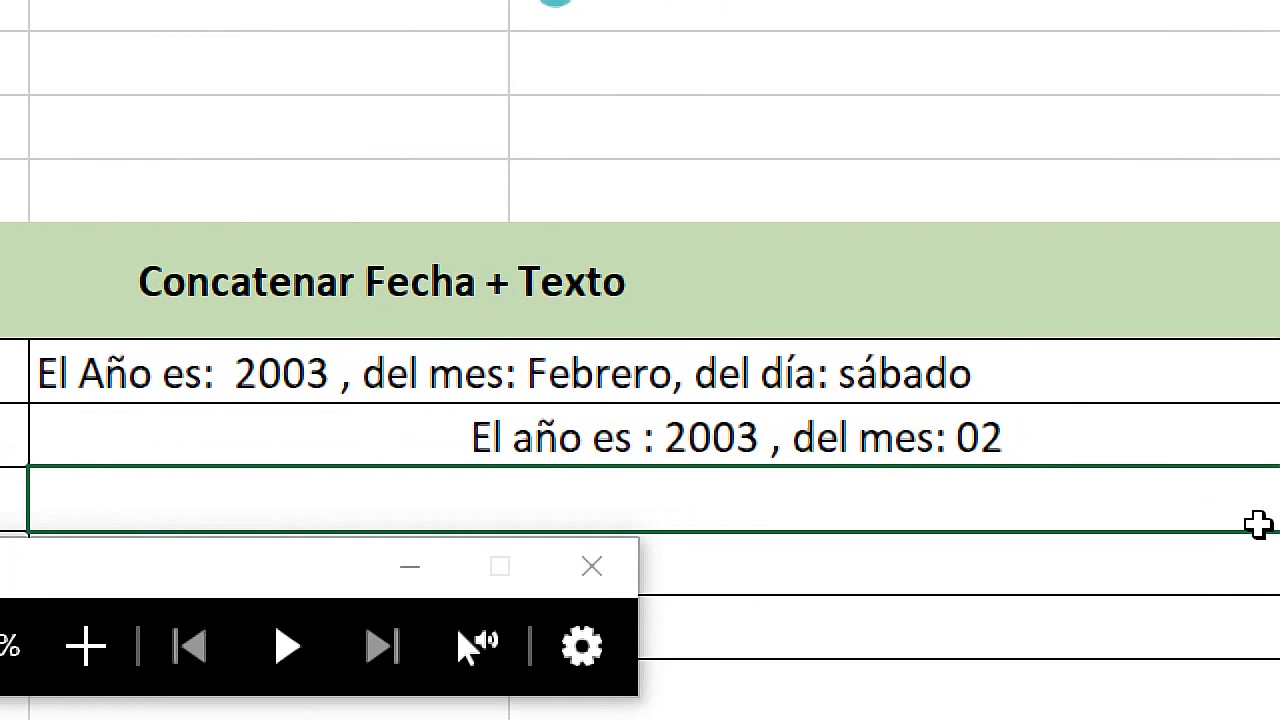
{"action": "double_click", "coordinate": [980, 435]}
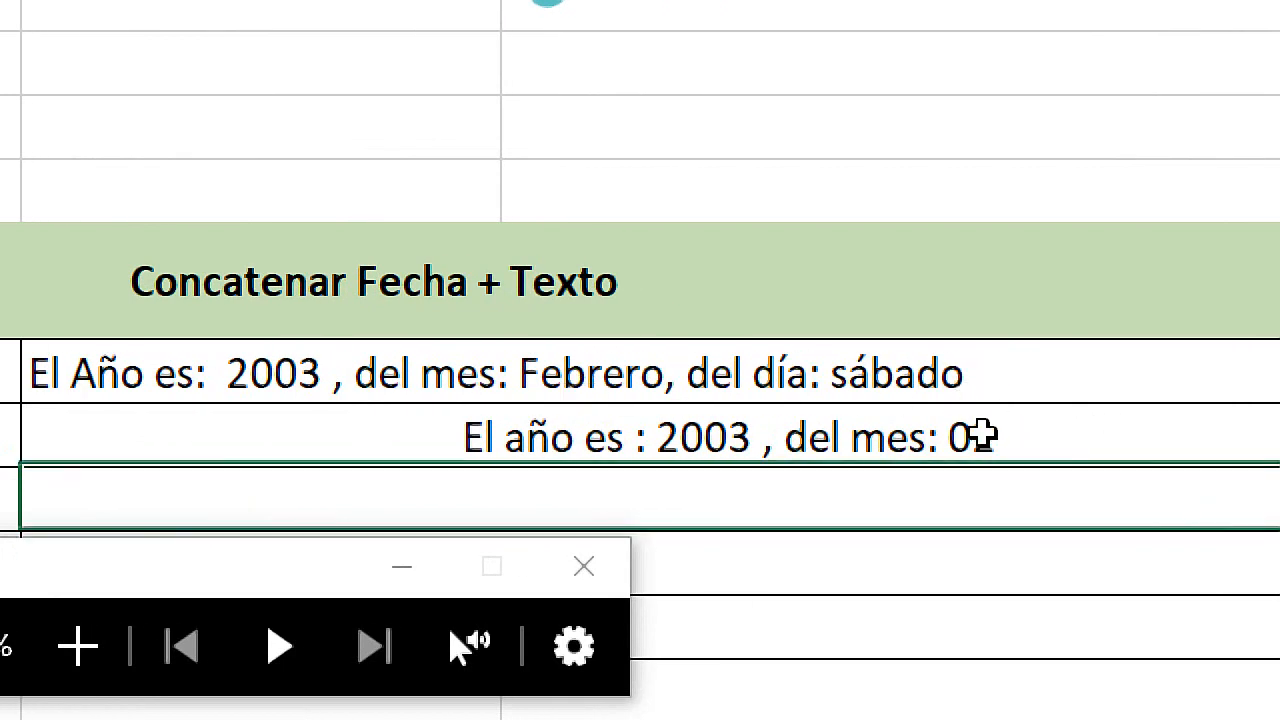
{"action": "left_click", "coordinate": [905, 365]}
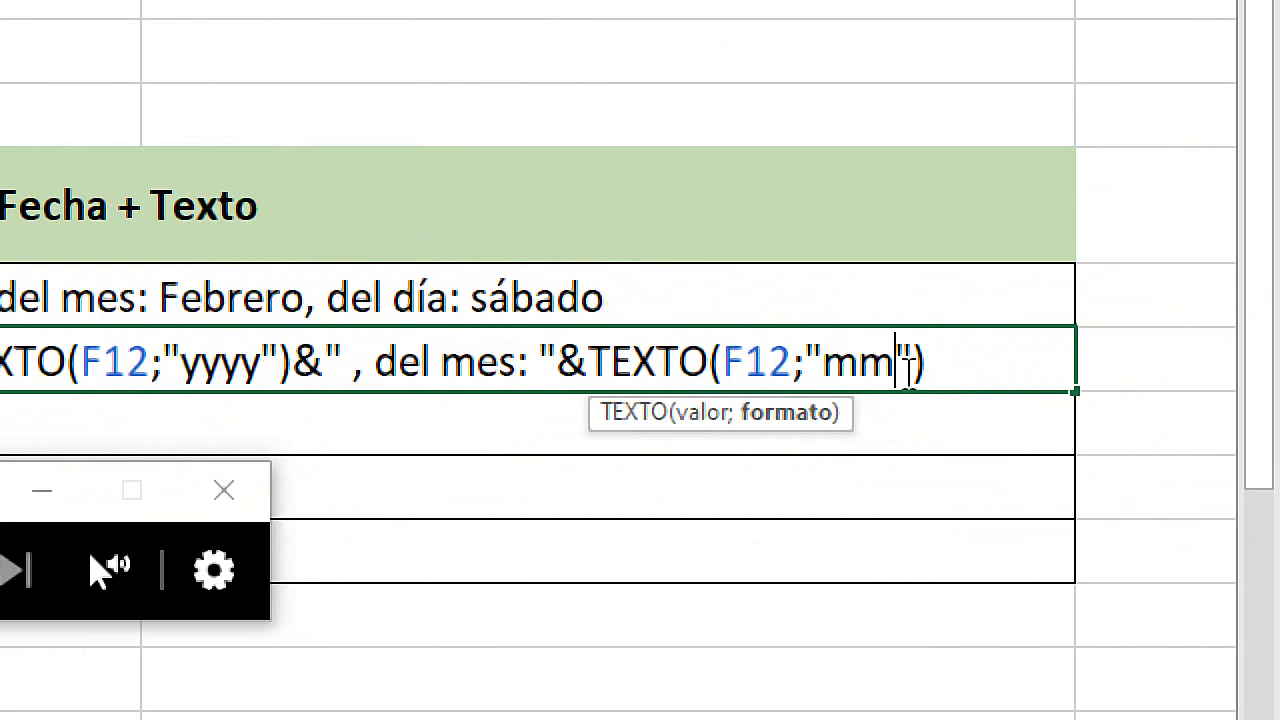
{"action": "type", "text": "mm"}
{"action": "key", "text": "Return"}
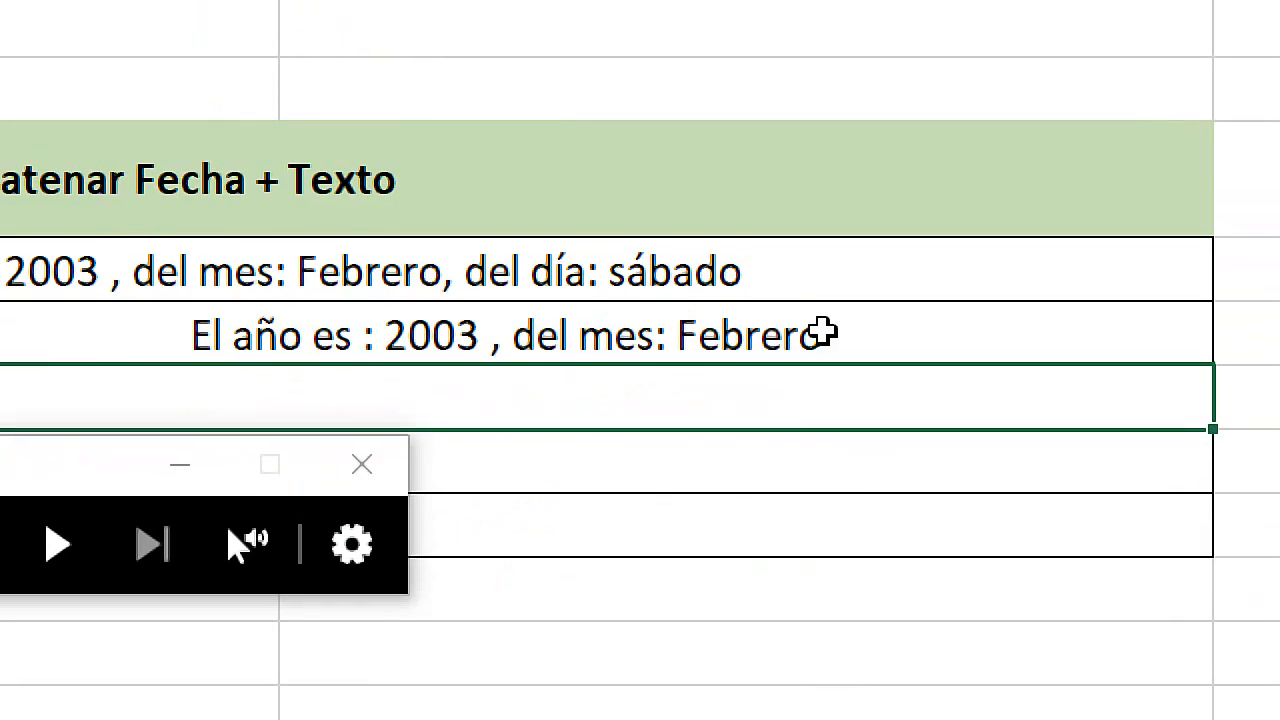
Step: Append the quoted text " ,del día" to the G12 formula, with an & operator before and after it
{"action": "double_click", "coordinate": [884, 342]}
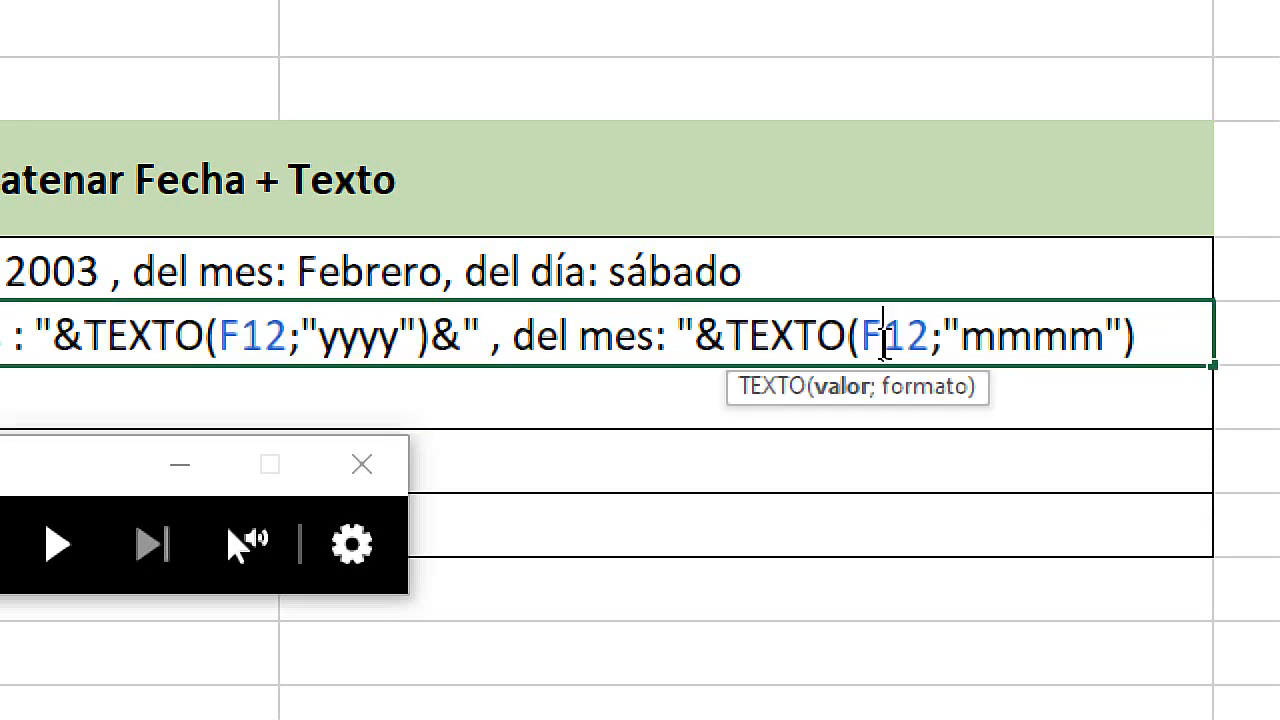
{"action": "left_click", "coordinate": [1174, 335]}
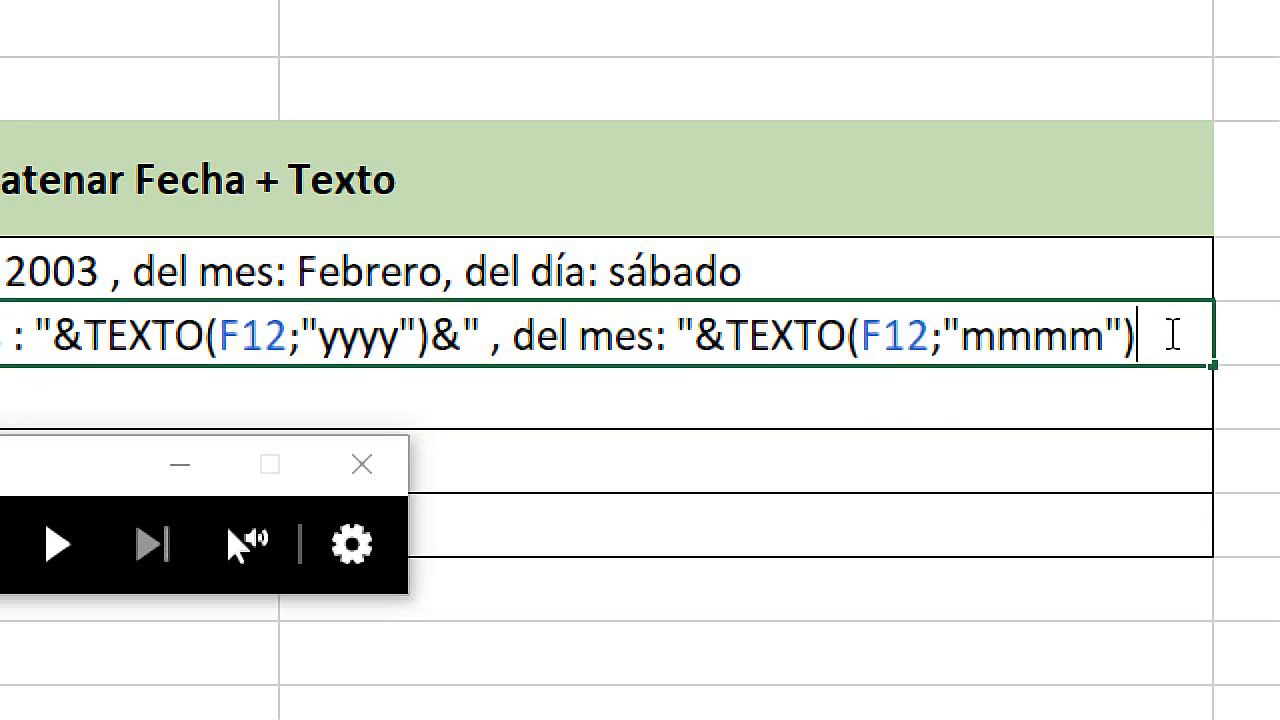
{"action": "type", "text": "&"}
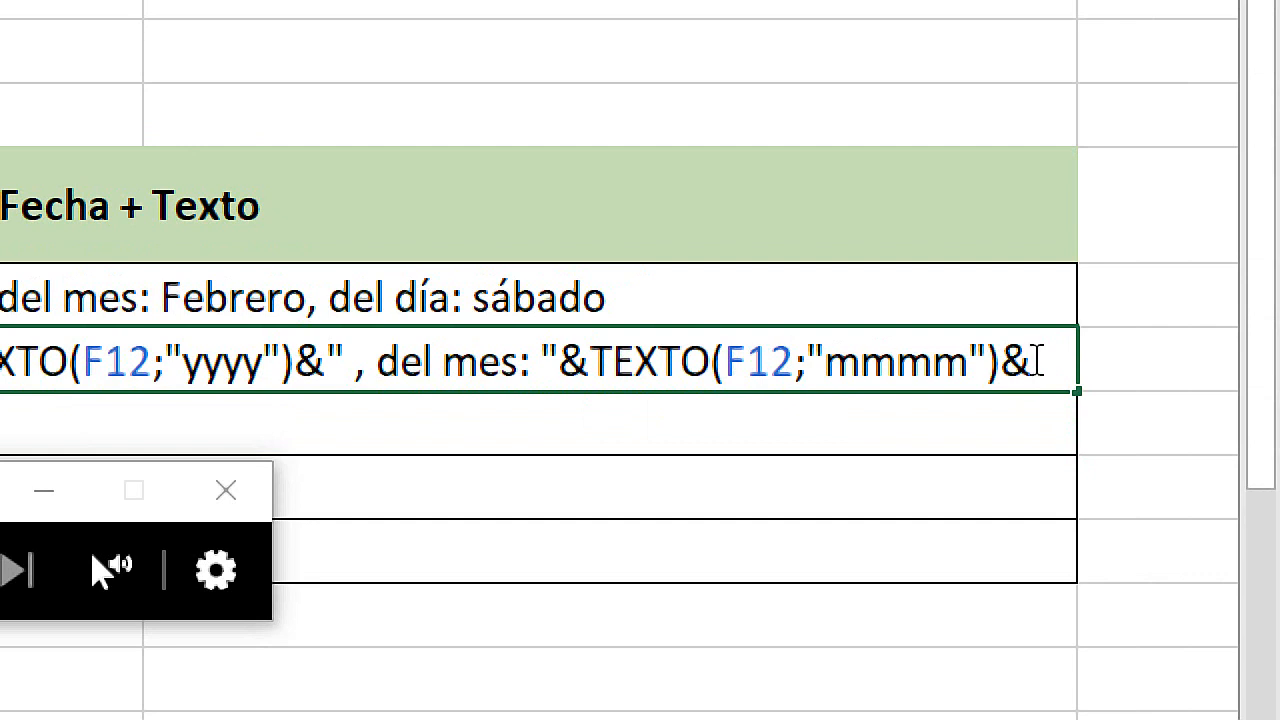
{"action": "type", "text": "\""}
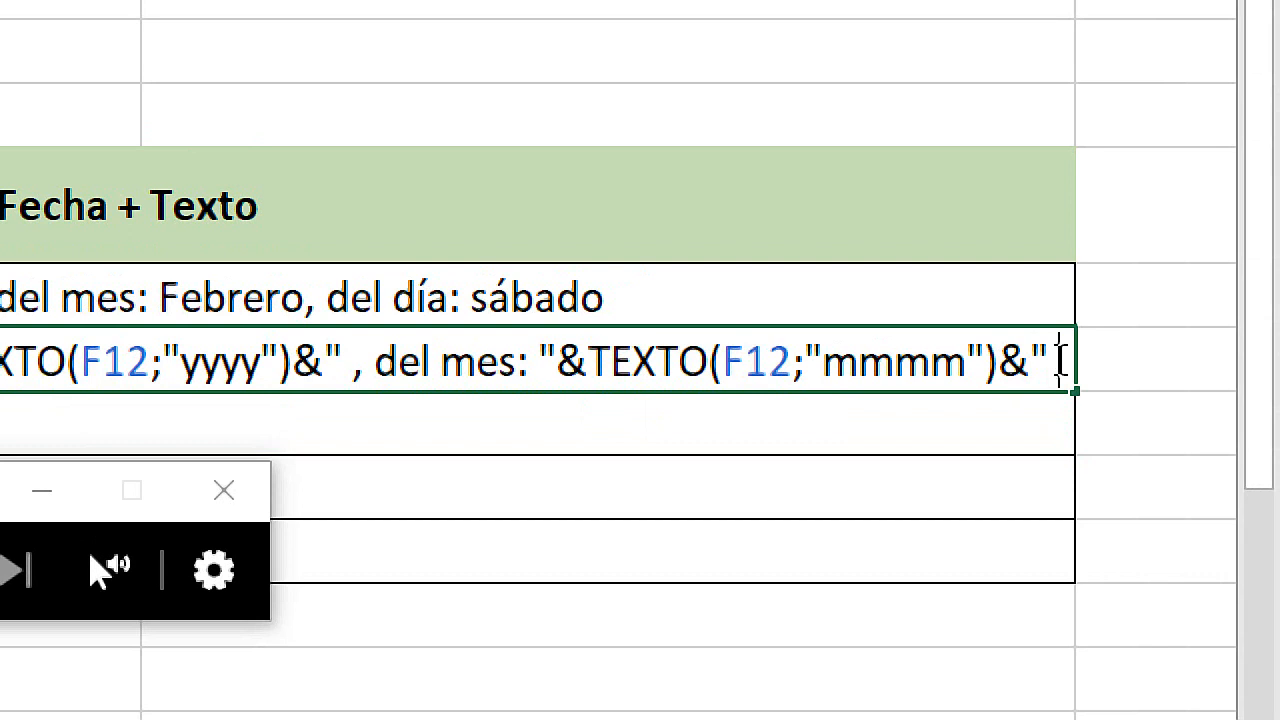
{"action": "type", "text": " ,del día\""}
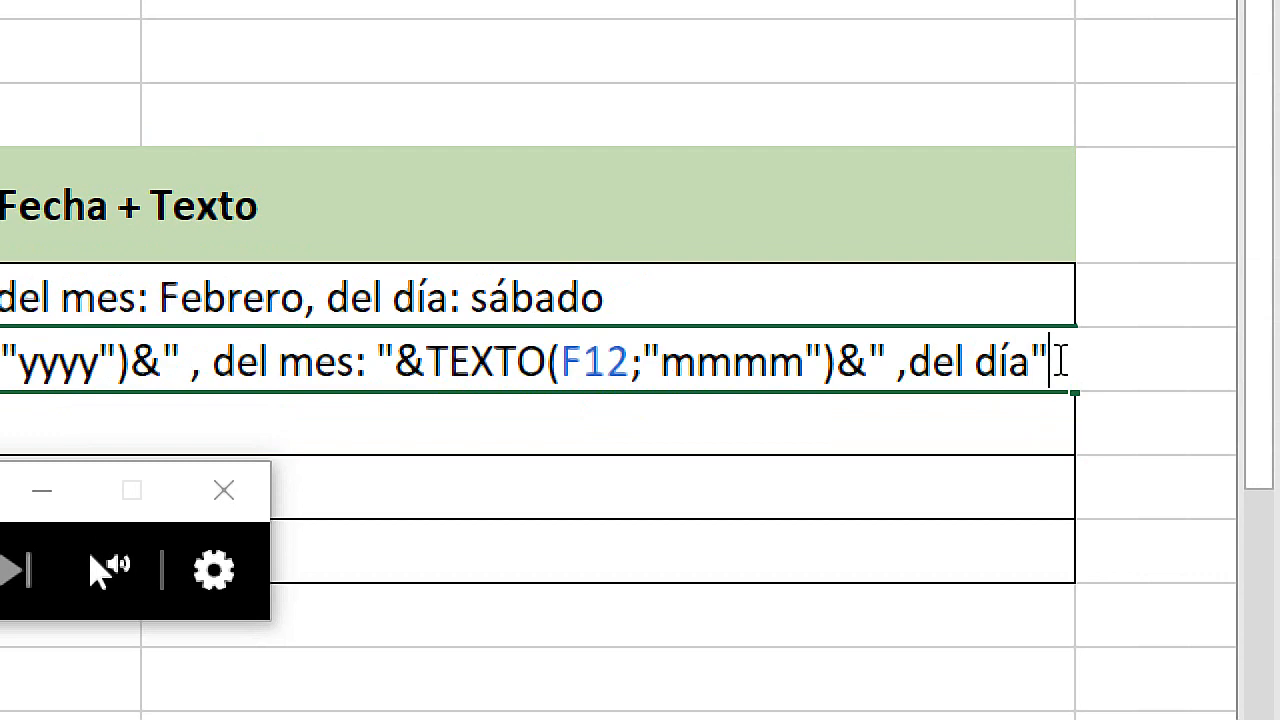
{"action": "type", "text": "&"}
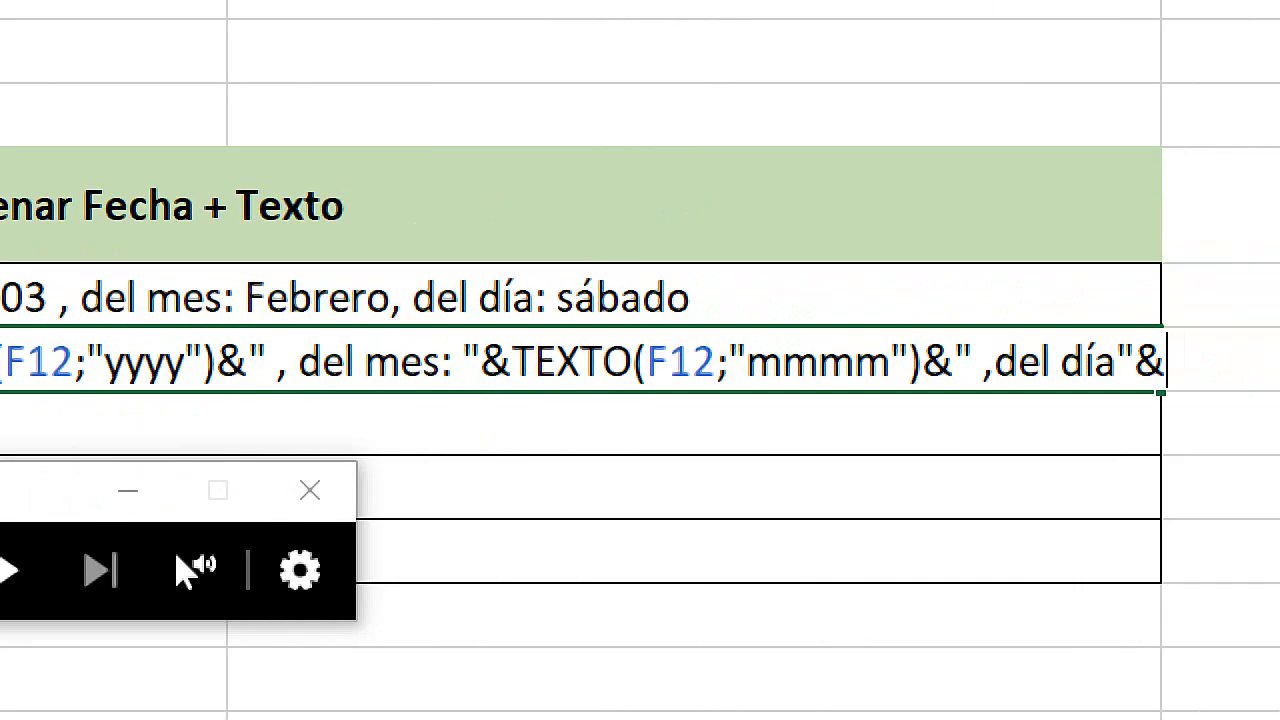
Step: Complete the day part of the G12 formula with TEXTO(F12;"dddd")
{"action": "key", "text": "BackSpace"}
{"action": "type", "text": "tex"}
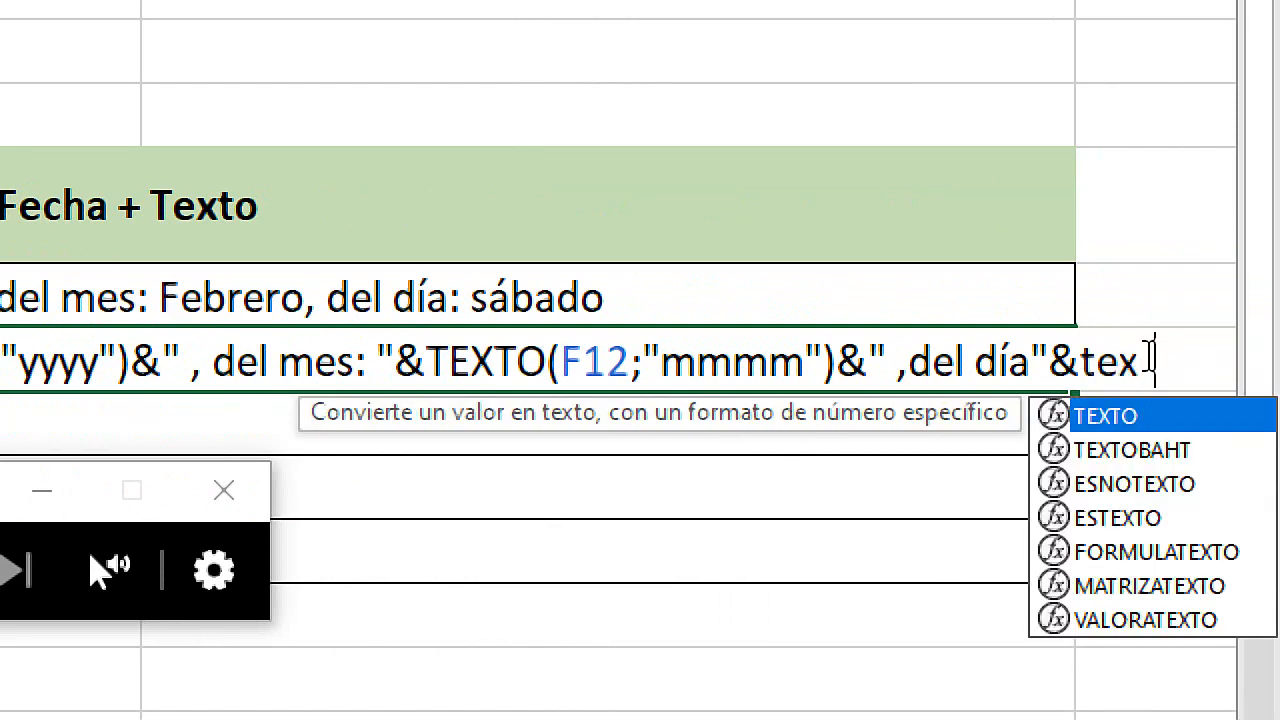
{"action": "key", "text": "Tab"}
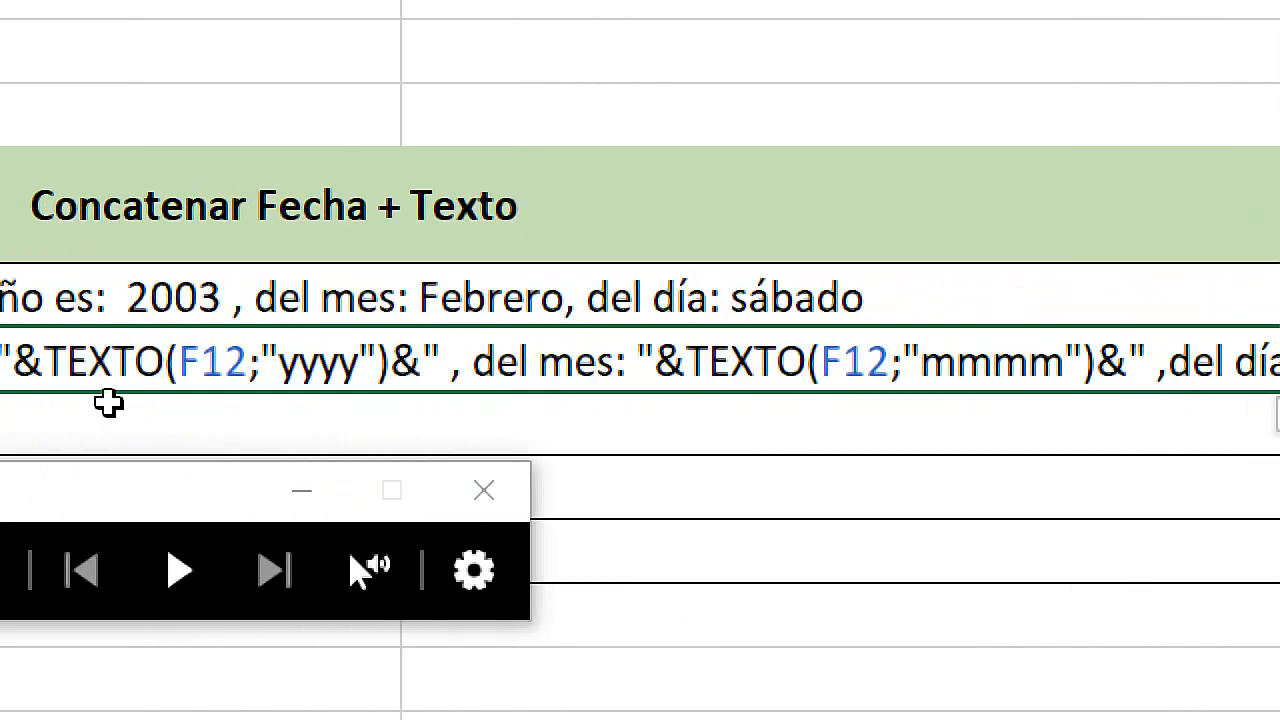
{"action": "left_click", "coordinate": [208, 363]}
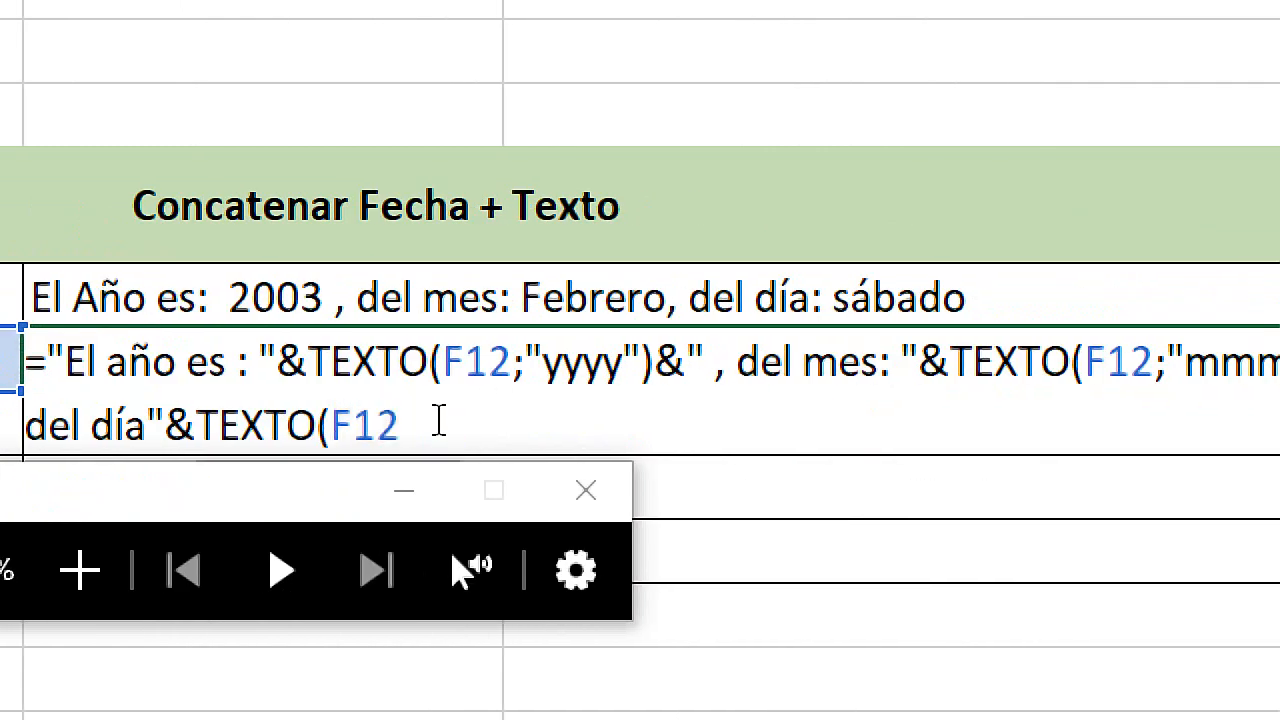
{"action": "type", "text": ";\""}
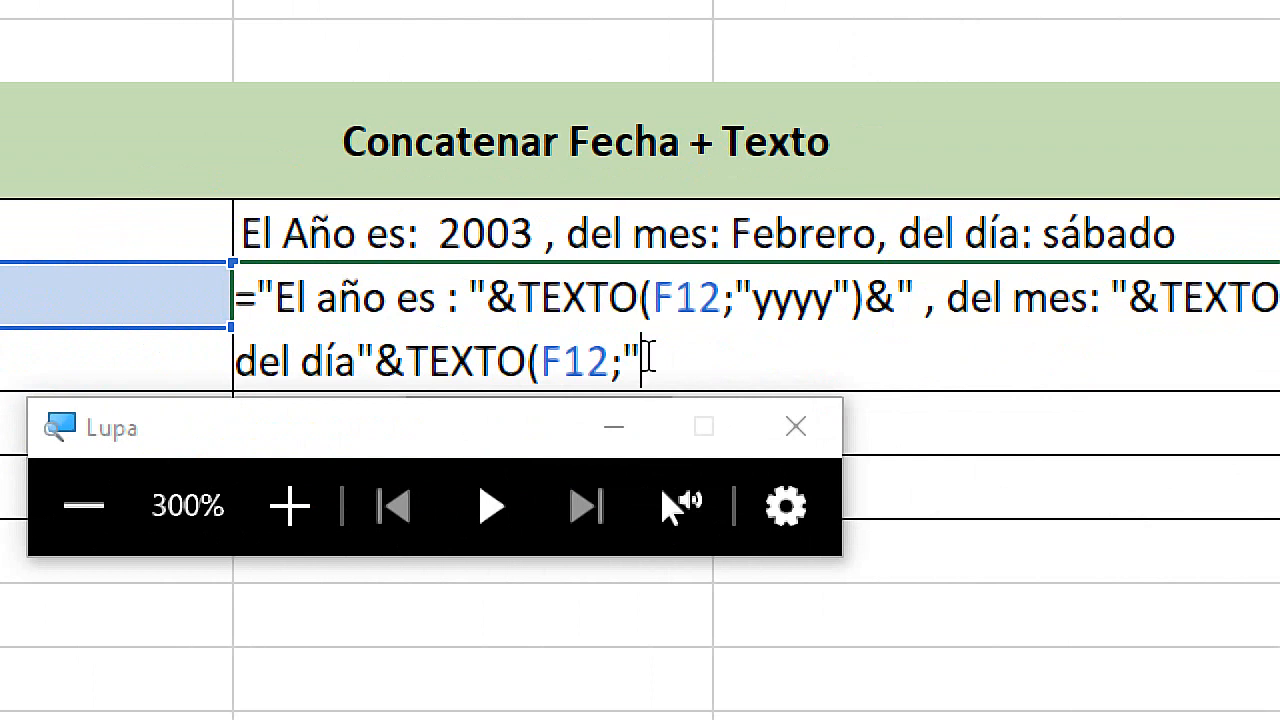
{"action": "type", "text": "d"}
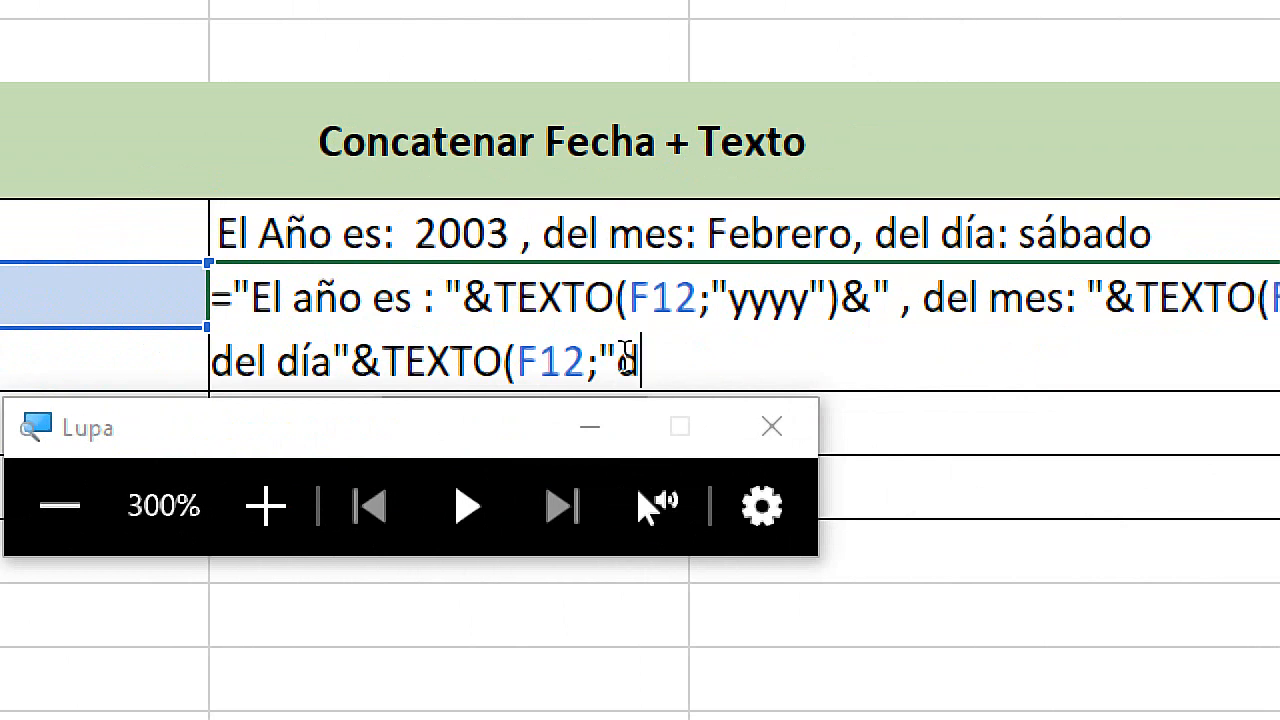
{"action": "type", "text": "ddd"}
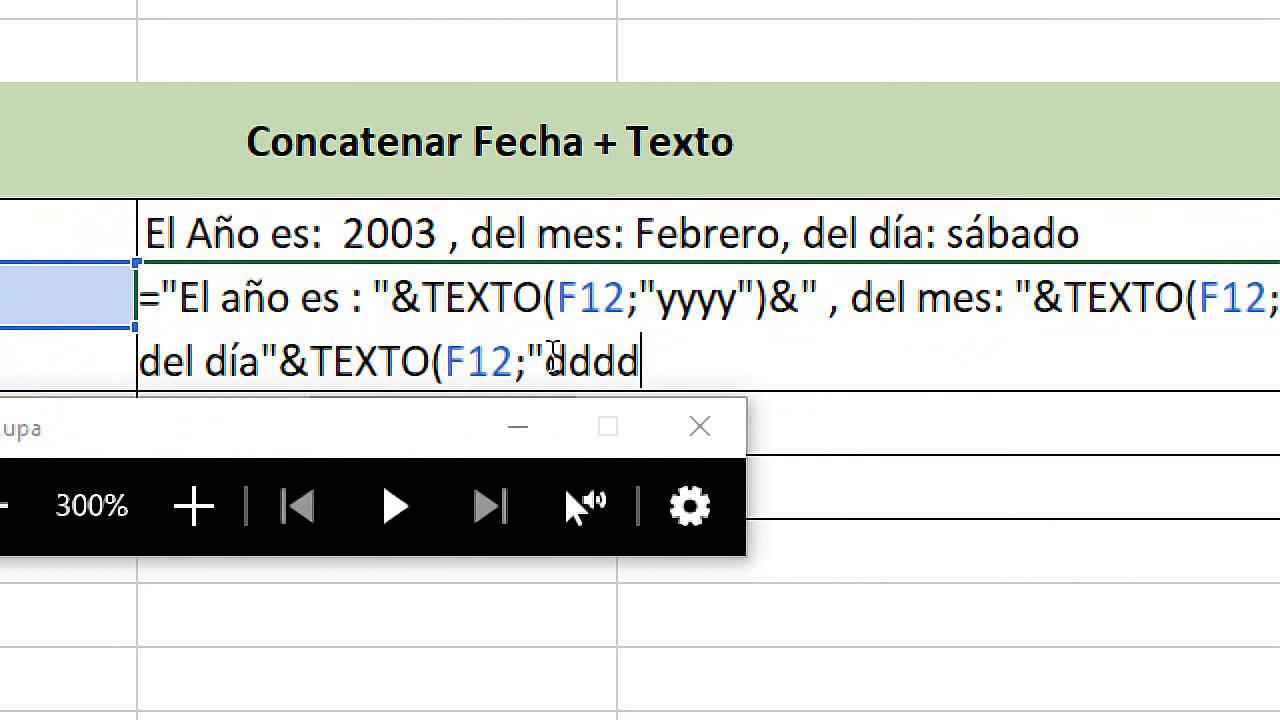
{"action": "type", "text": "\""}
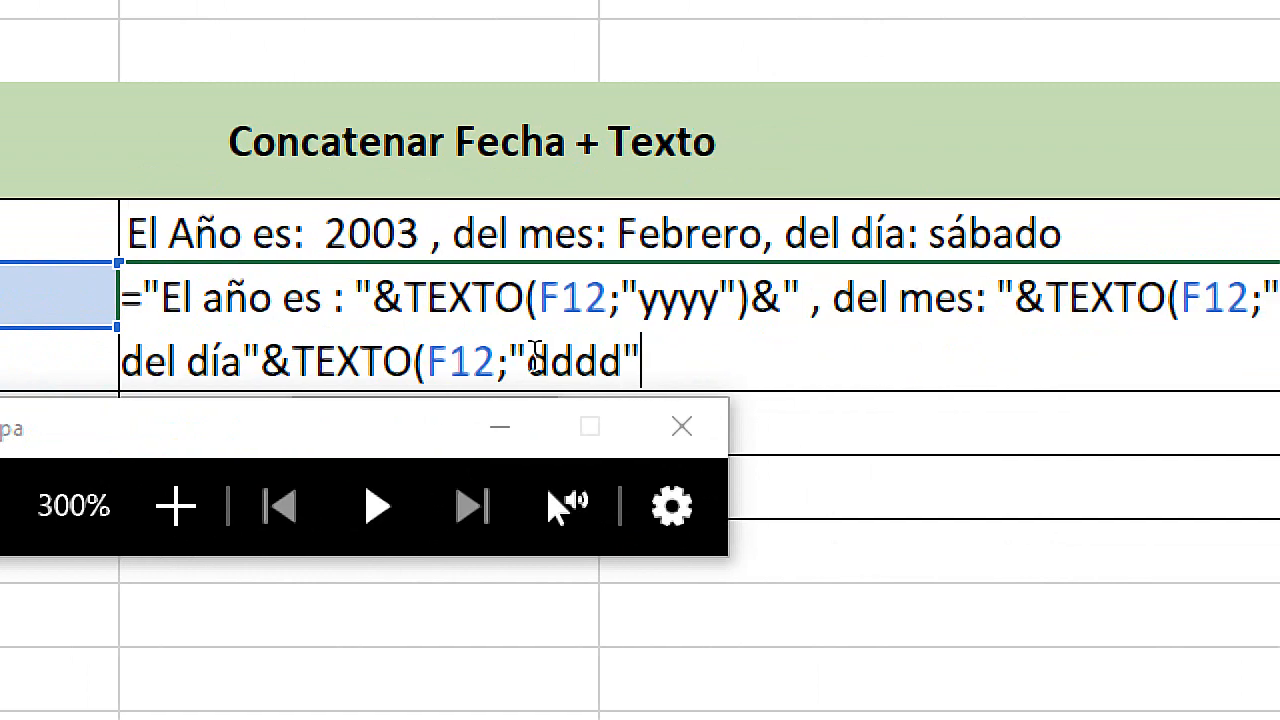
{"action": "type", "text": ")"}
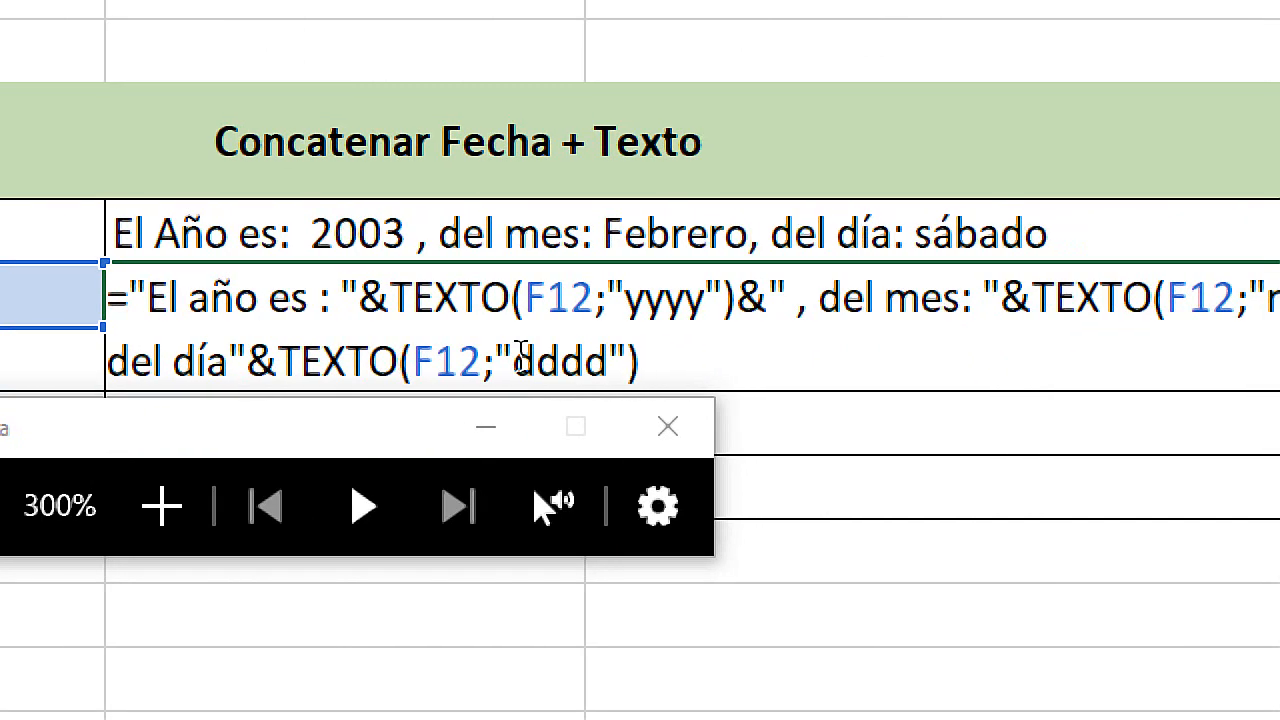
{"action": "key", "text": "Return"}
{"action": "key", "text": "super+Escape"}
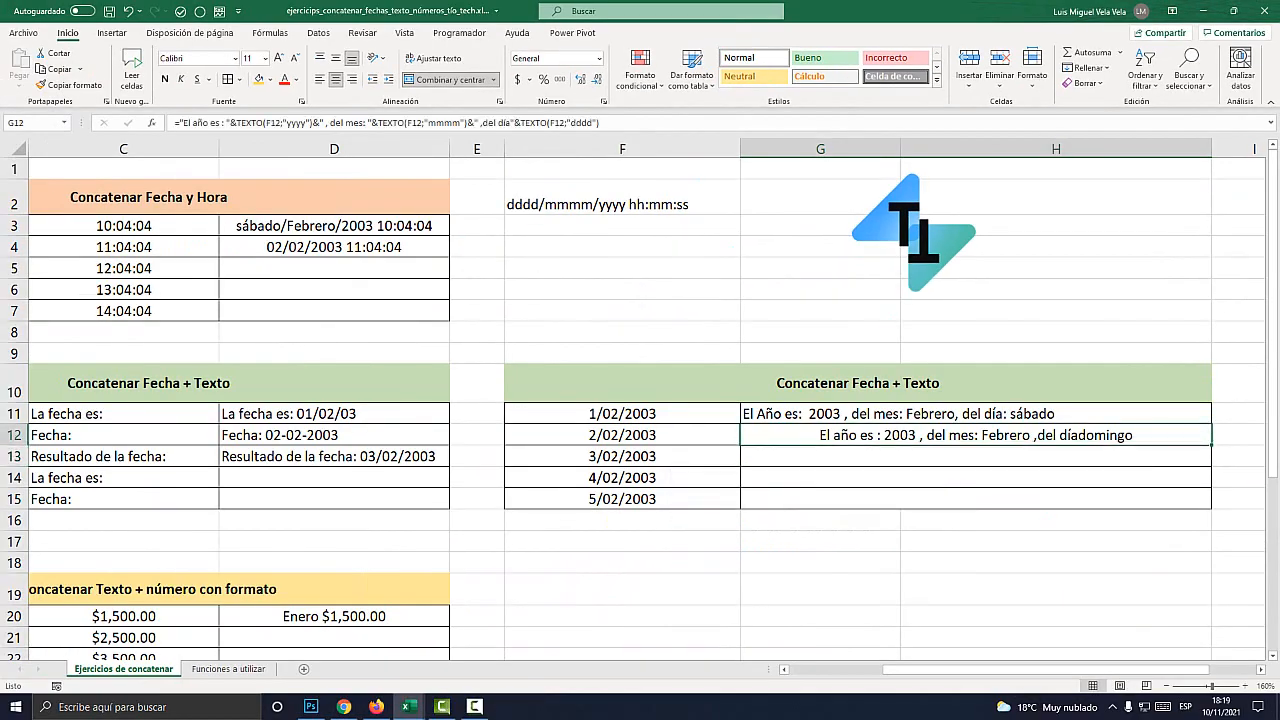
Step: Insert " : " after "día" inside the last quoted text of the G12 formula
{"action": "key", "text": "super+plus"}
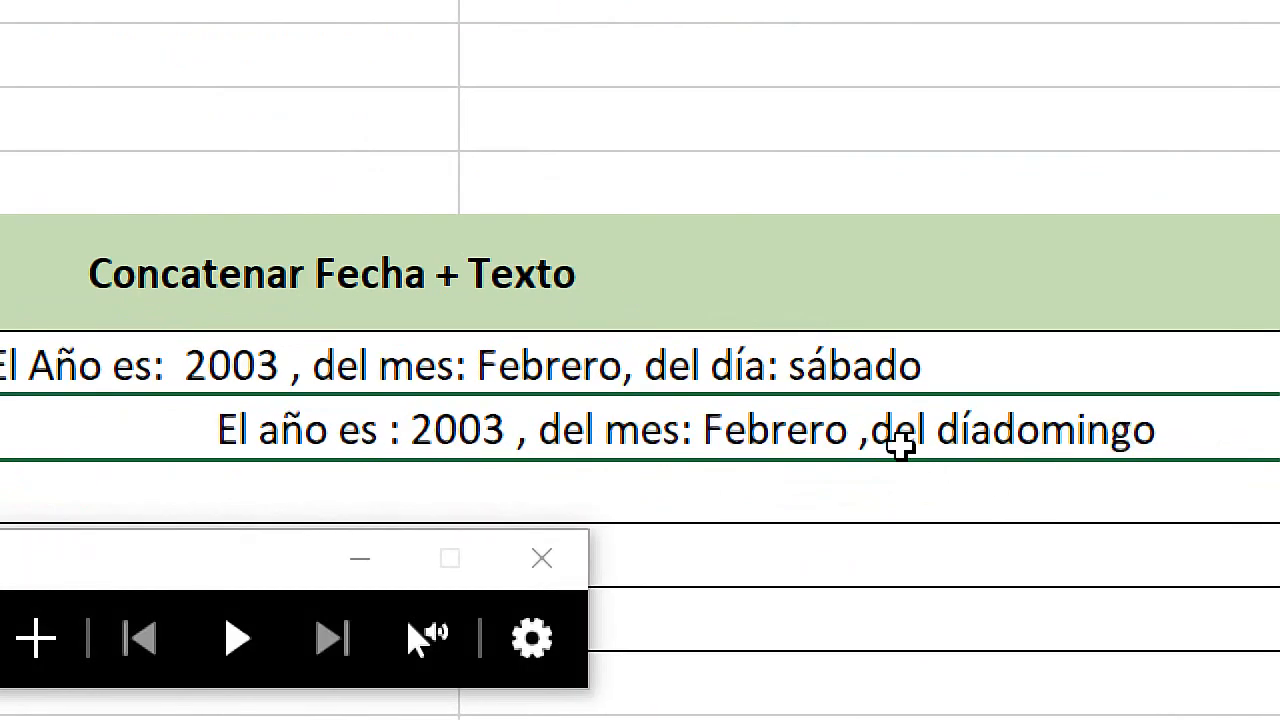
{"action": "double_click", "coordinate": [1043, 425]}
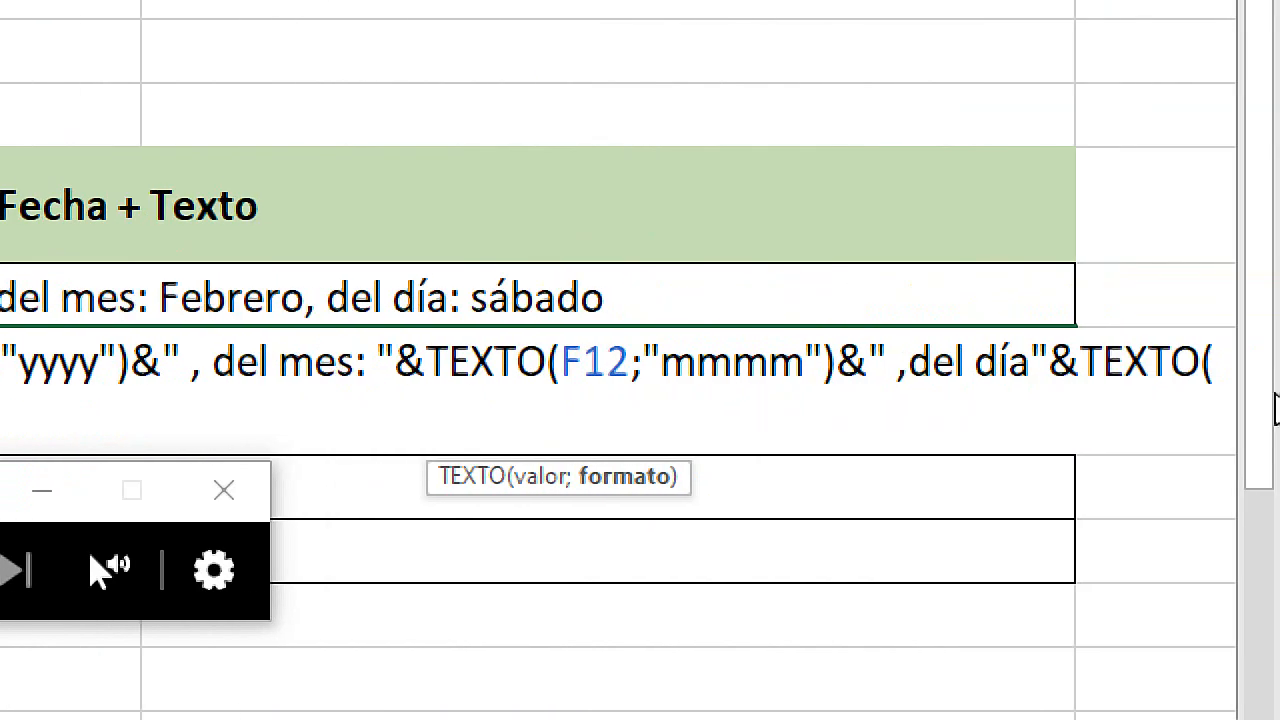
{"action": "left_click", "coordinate": [1008, 360]}
{"action": "left_click", "coordinate": [1033, 360]}
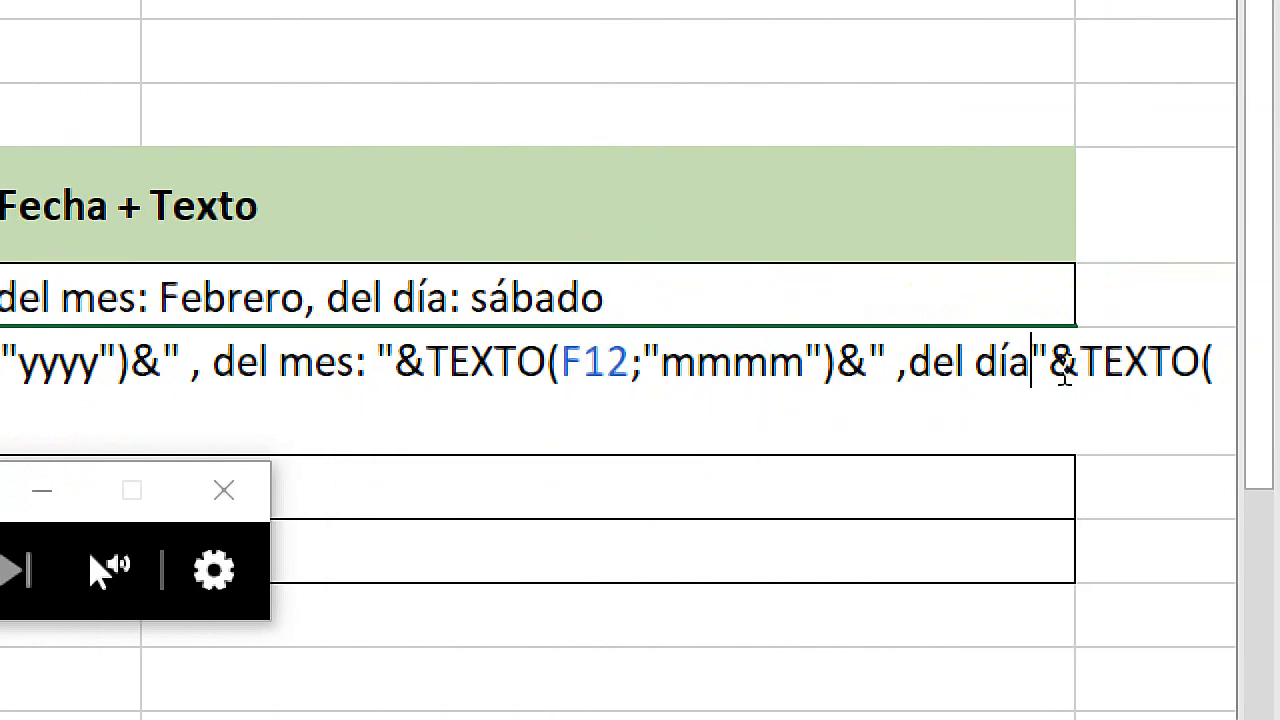
{"action": "type", "text": ": \"&TEXTO(F12;\"dddd\""}
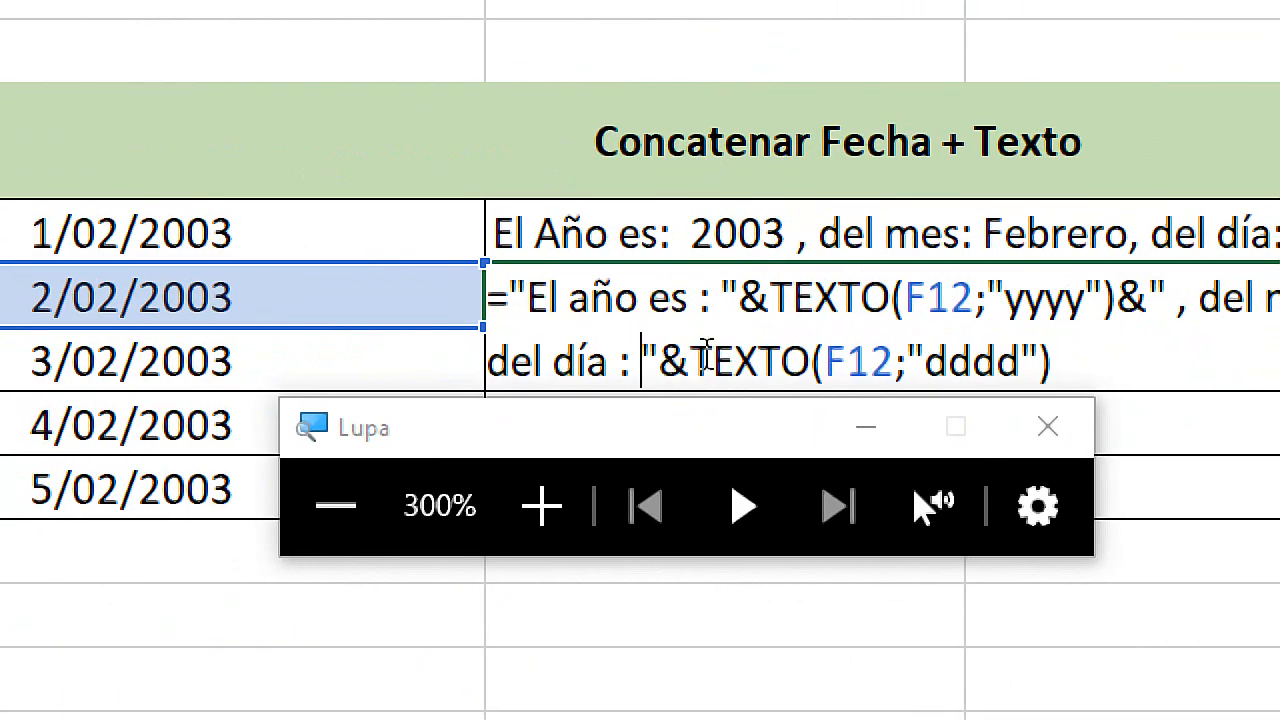
{"action": "key", "text": "Return"}
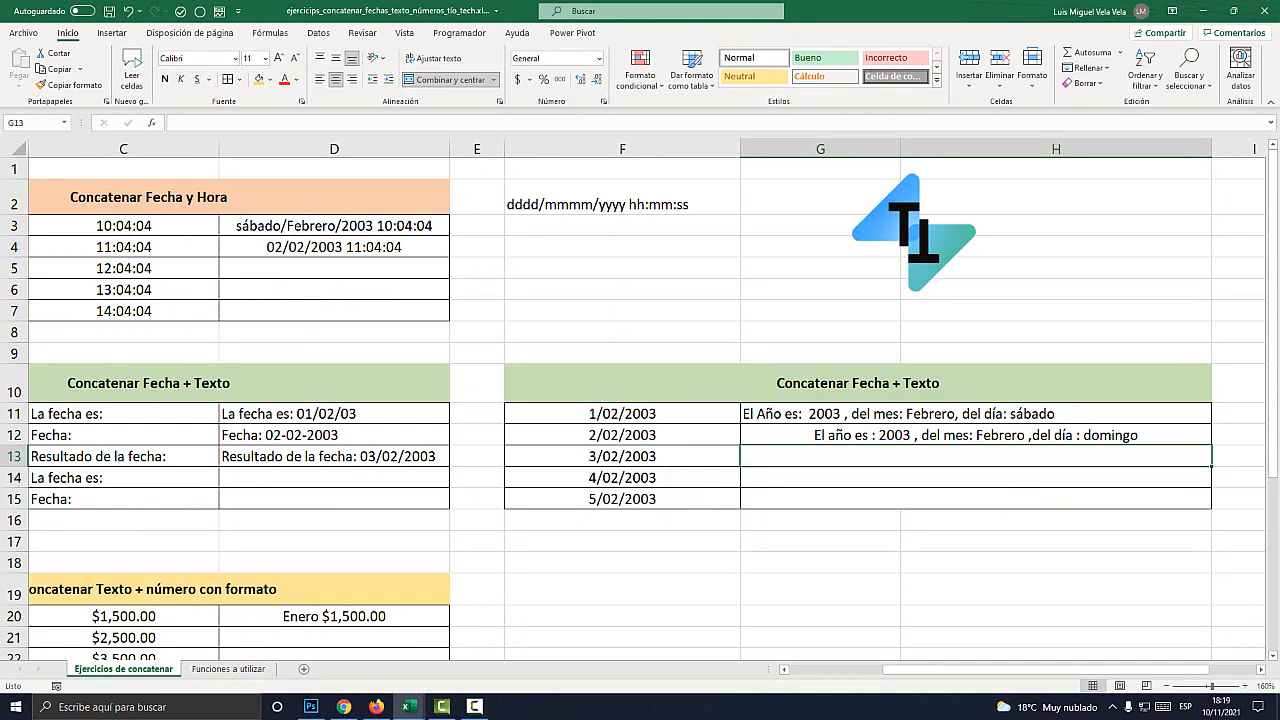
Step: Review the completed formula in G12 and leave the cell without editing it
{"action": "left_click_drag", "start_coordinate": [900, 669], "coordinate": [800, 669]}
{"action": "scroll", "coordinate": [640, 410], "scroll_direction": "down", "scroll_amount": 5}
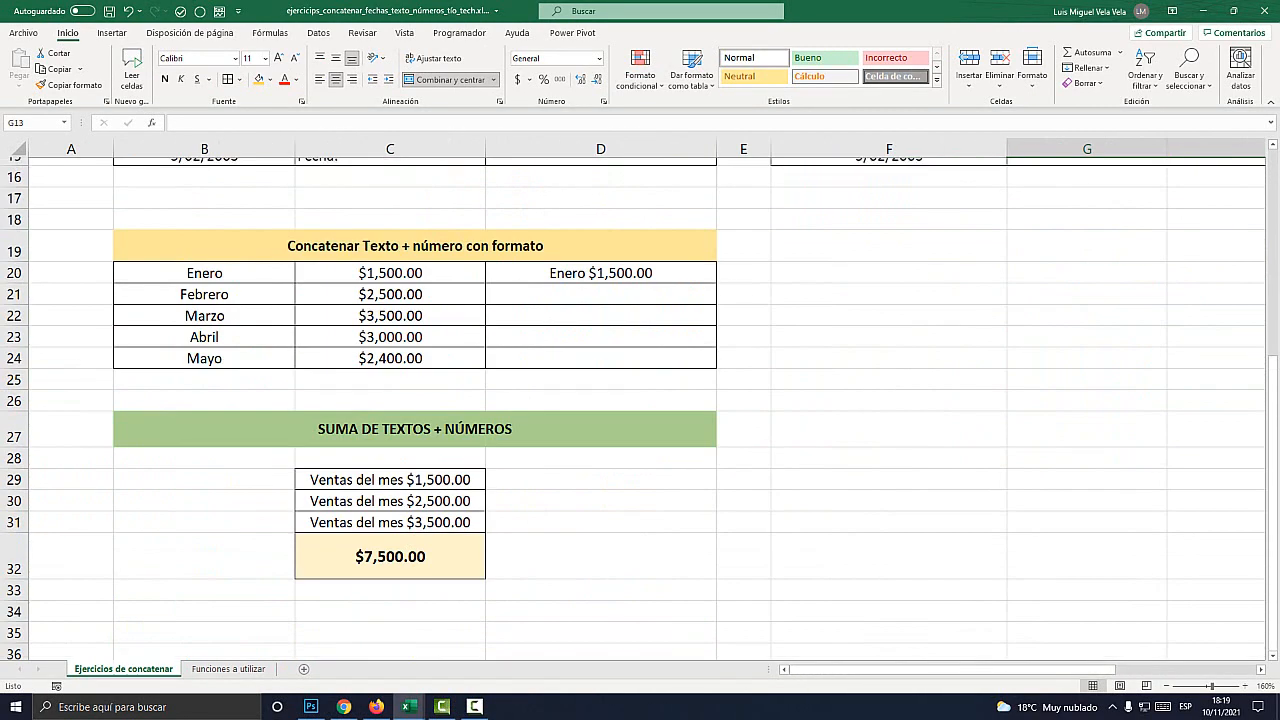
{"action": "scroll", "coordinate": [640, 410], "scroll_direction": "up", "scroll_amount": 3}
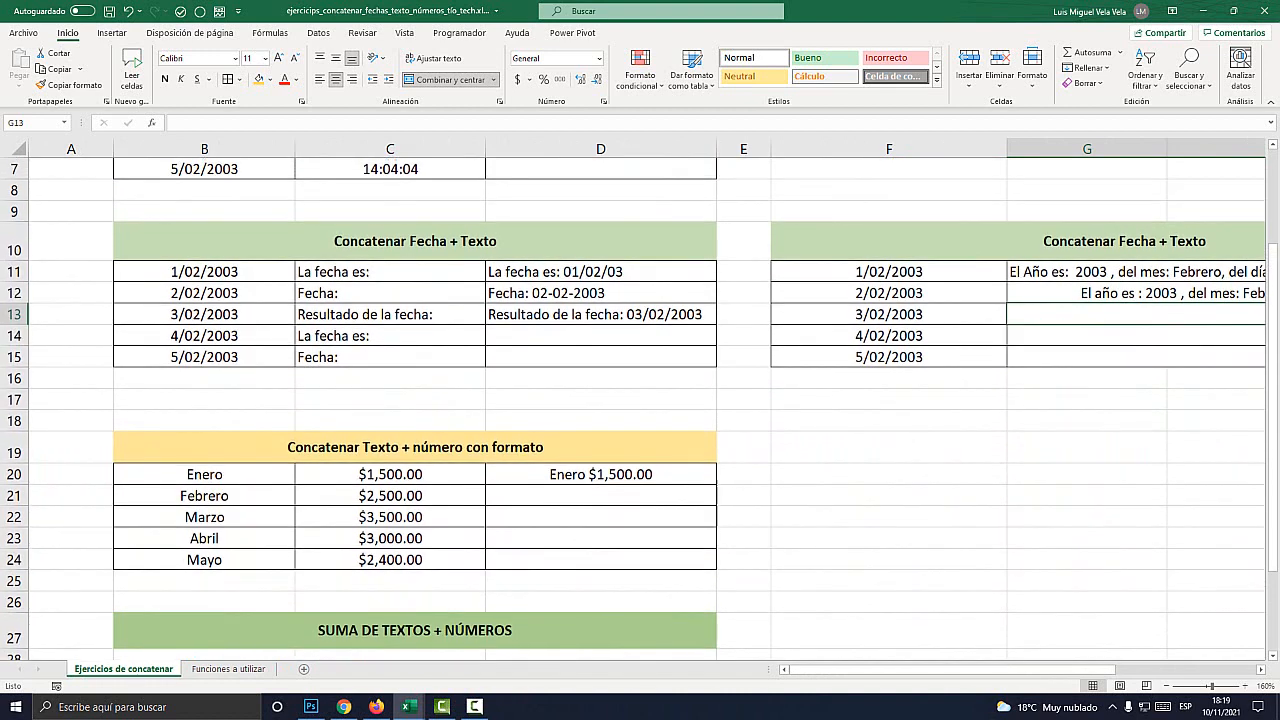
{"action": "left_click", "coordinate": [1087, 272]}
{"action": "double_click", "coordinate": [1120, 293]}
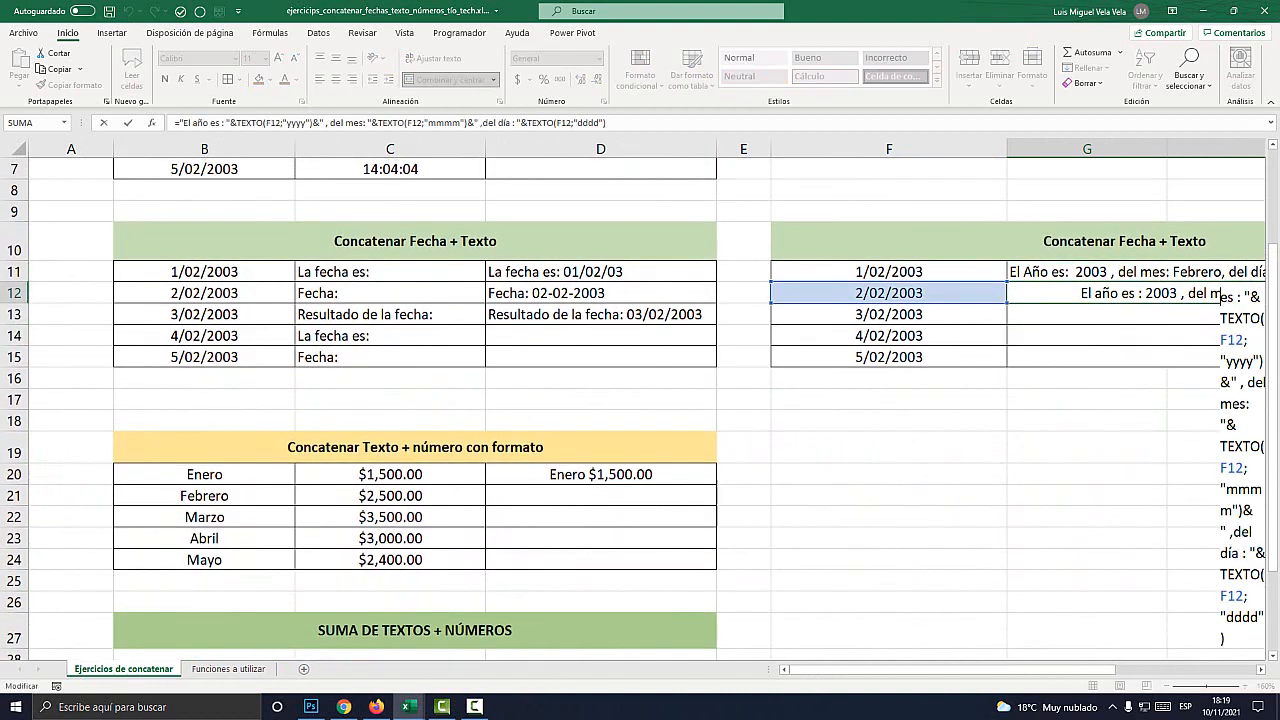
{"action": "left_click", "coordinate": [1087, 272]}
{"action": "key", "text": "Escape"}
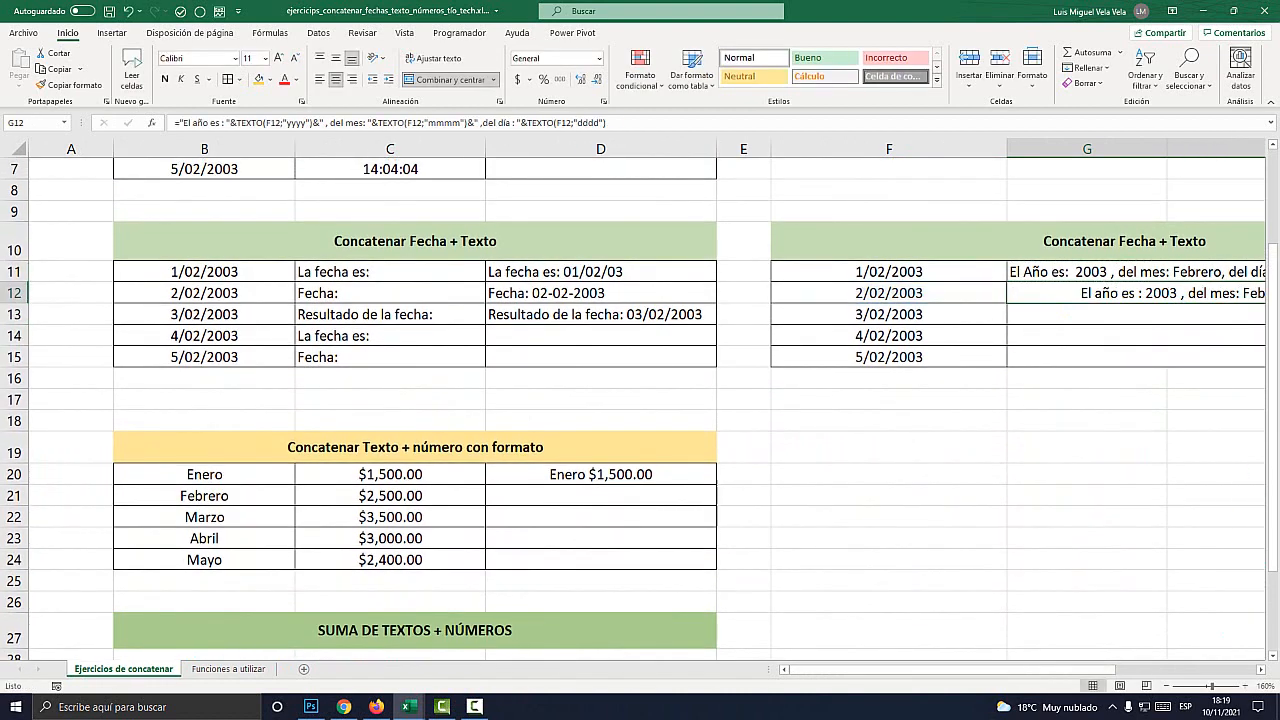
Step: Examine the parts of the G11 formula: the quoted text "El Año es: ", the first TEXTO function and its yyyy format
{"action": "double_click", "coordinate": [1037, 272]}
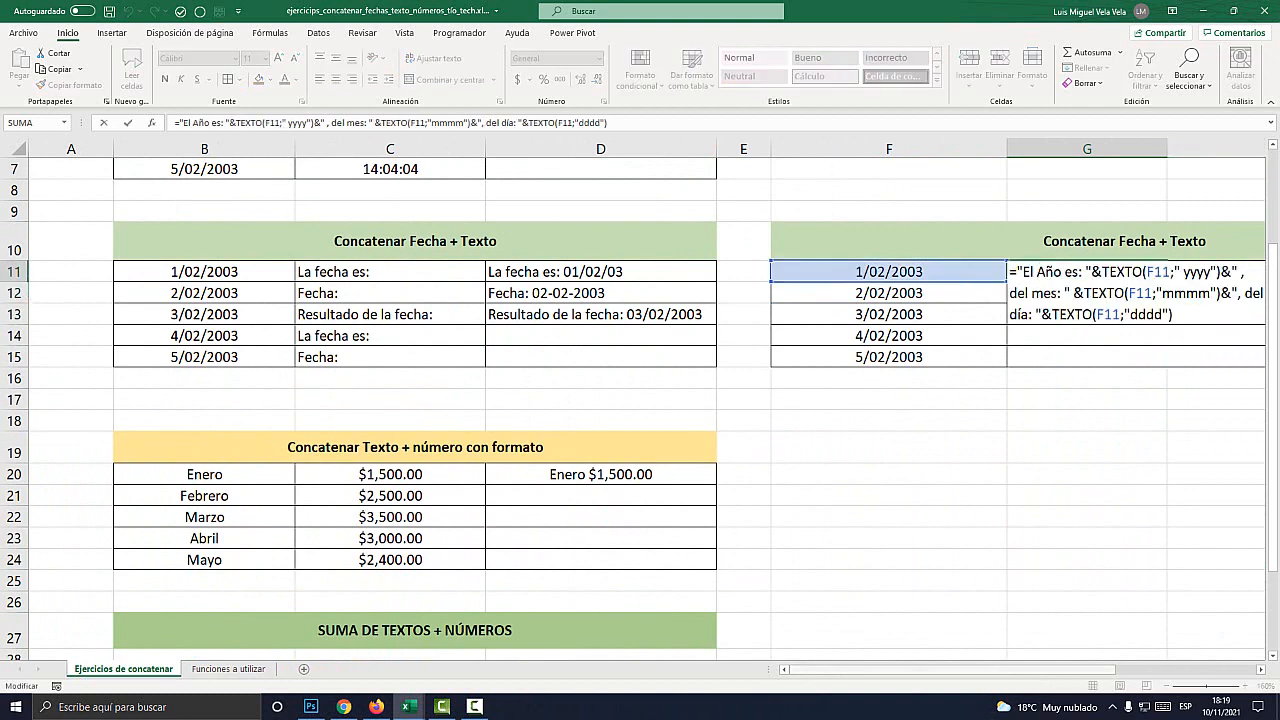
{"action": "left_click_drag", "start_coordinate": [1058, 670], "coordinate": [1104, 670]}
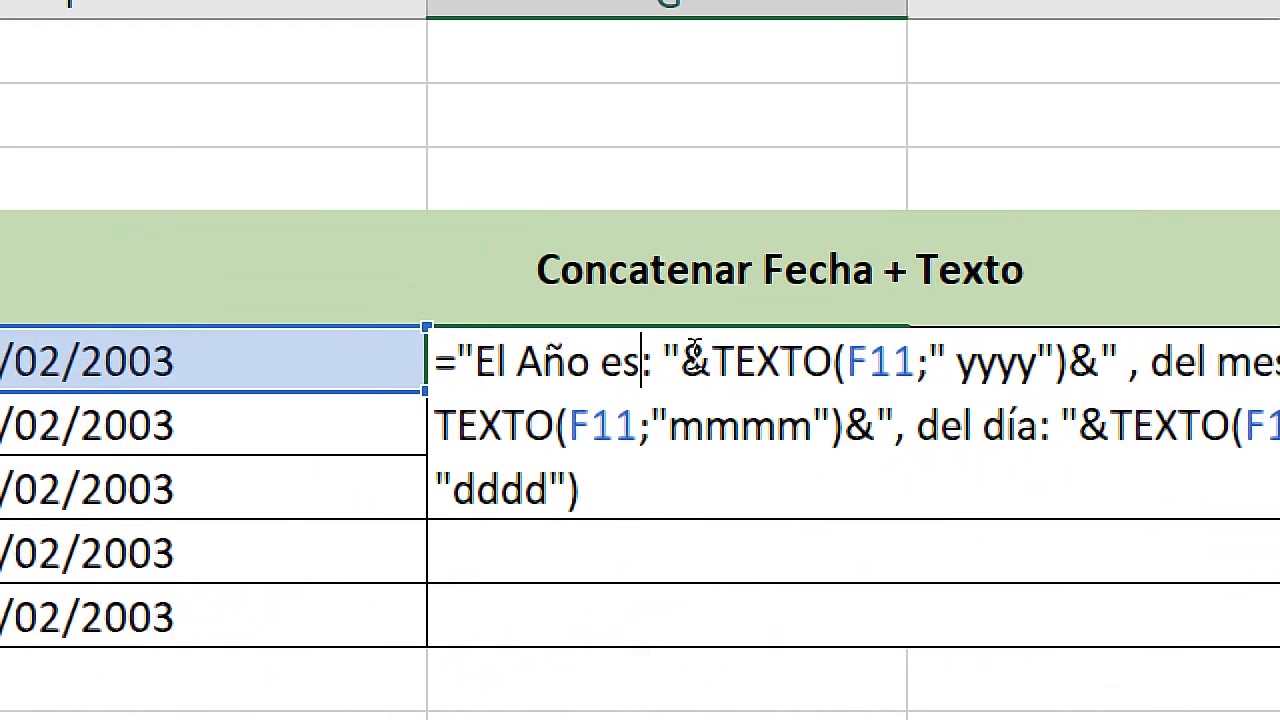
{"action": "left_click_drag", "start_coordinate": [680, 362], "coordinate": [456, 362]}
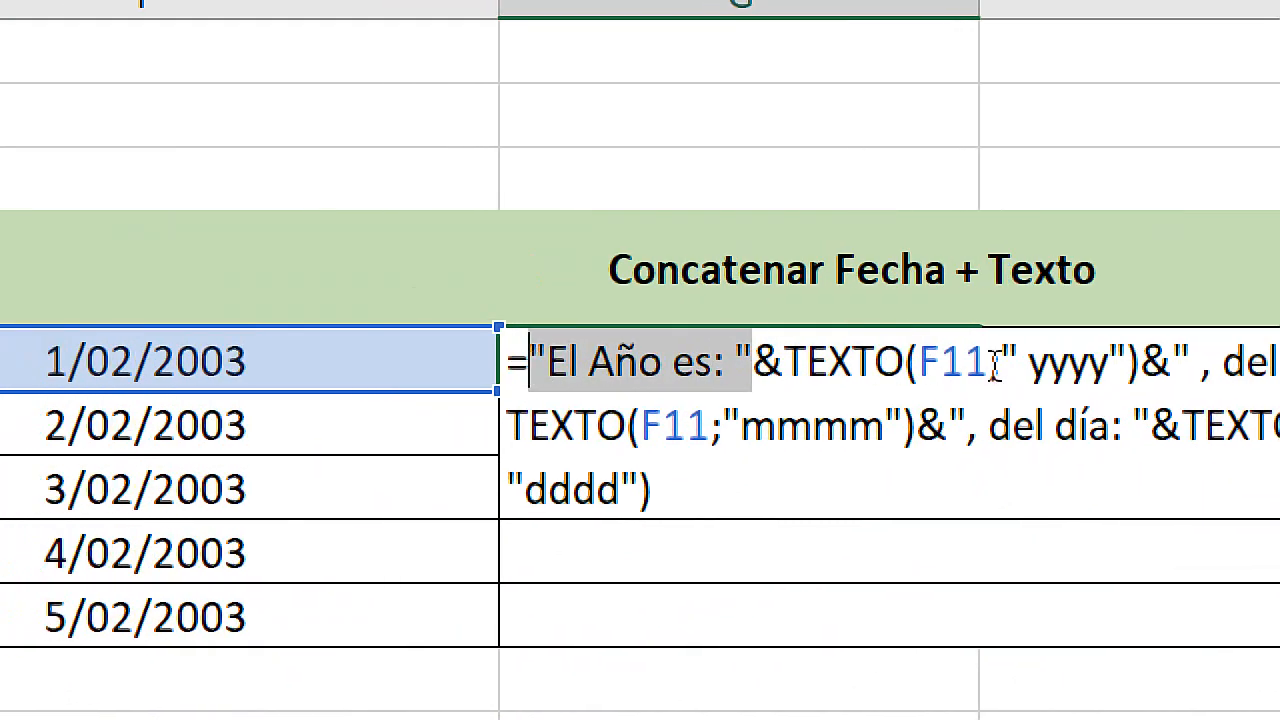
{"action": "left_click", "coordinate": [914, 362]}
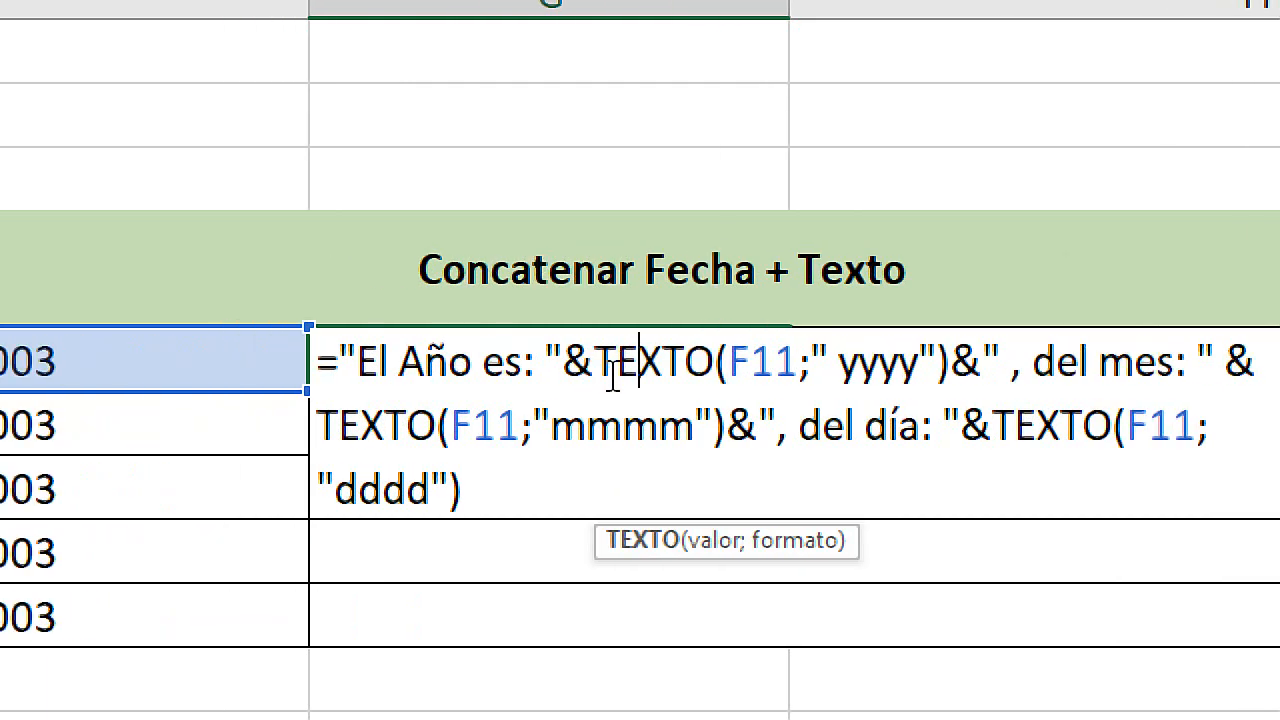
{"action": "left_click_drag", "start_coordinate": [597, 357], "coordinate": [730, 390]}
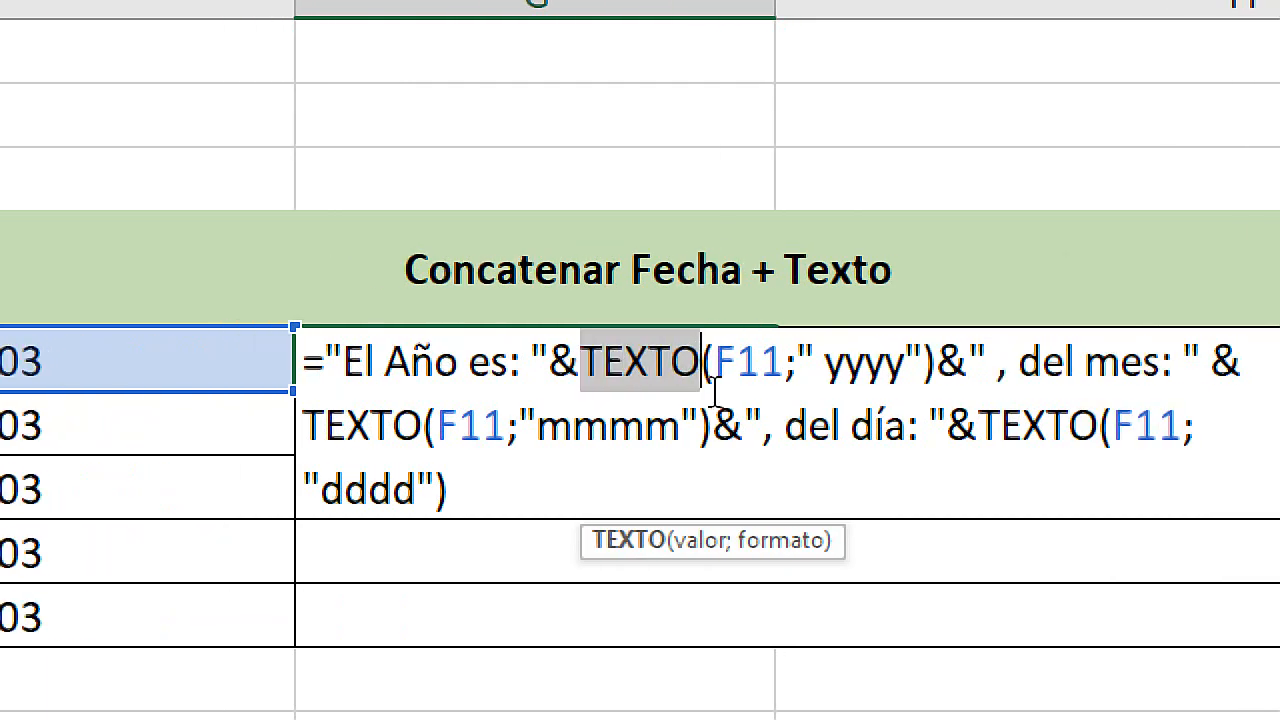
{"action": "left_click", "coordinate": [651, 357]}
{"action": "left_click_drag", "start_coordinate": [580, 363], "coordinate": [694, 360]}
{"action": "left_click_drag", "start_coordinate": [818, 365], "coordinate": [895, 367]}
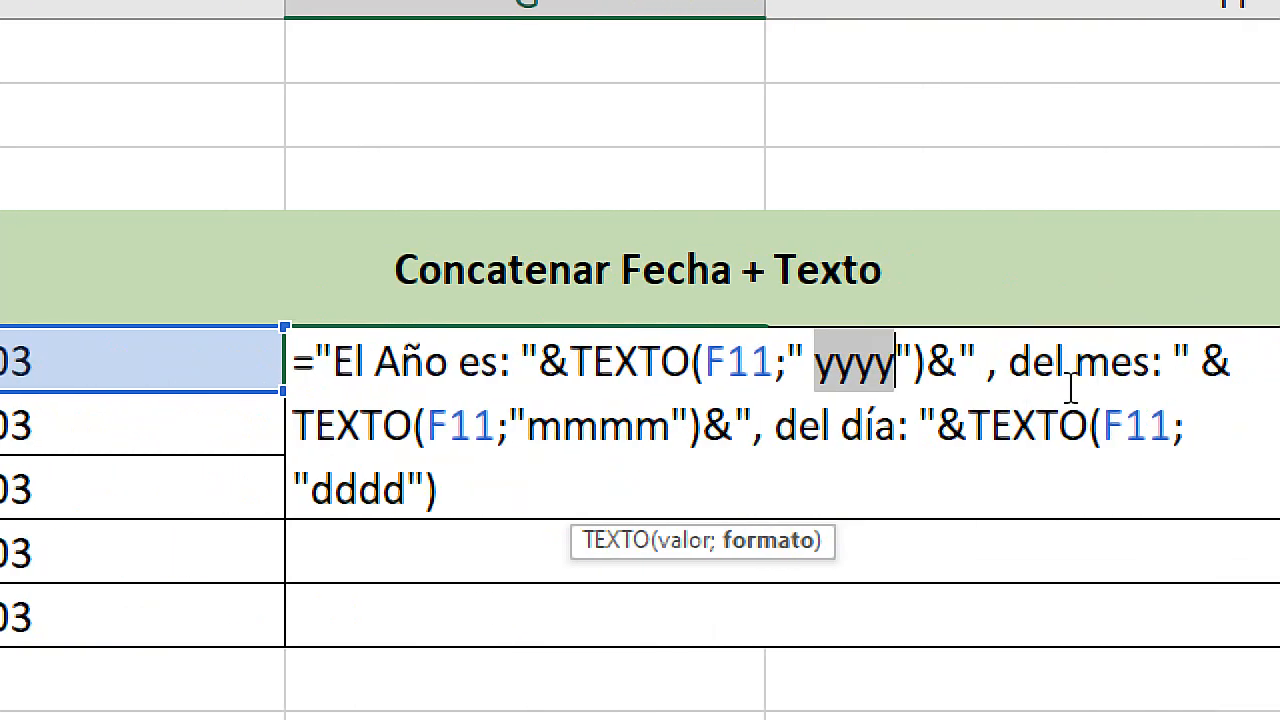
{"action": "key", "text": "Return"}
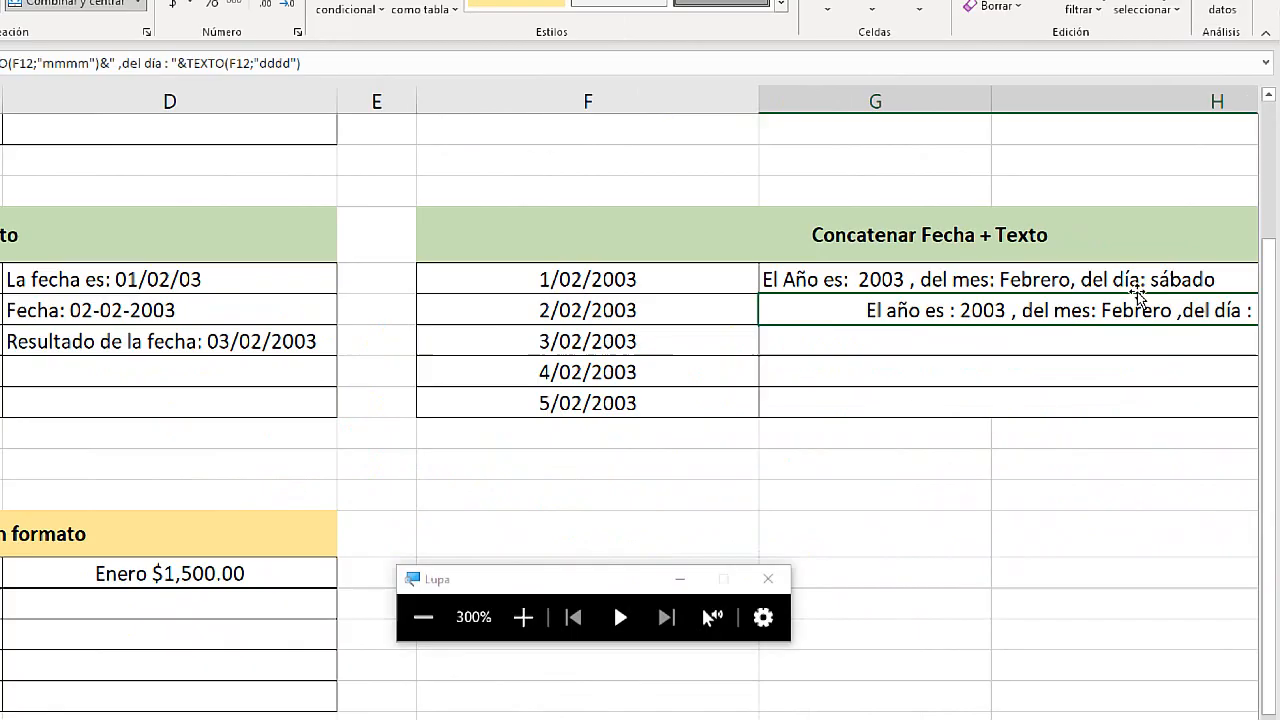
Step: Start a CONCATENAR formula in D21, in the "Concatenar Texto + número con formato" table
{"action": "scroll", "coordinate": [640, 400], "scroll_direction": "down", "scroll_amount": 2}
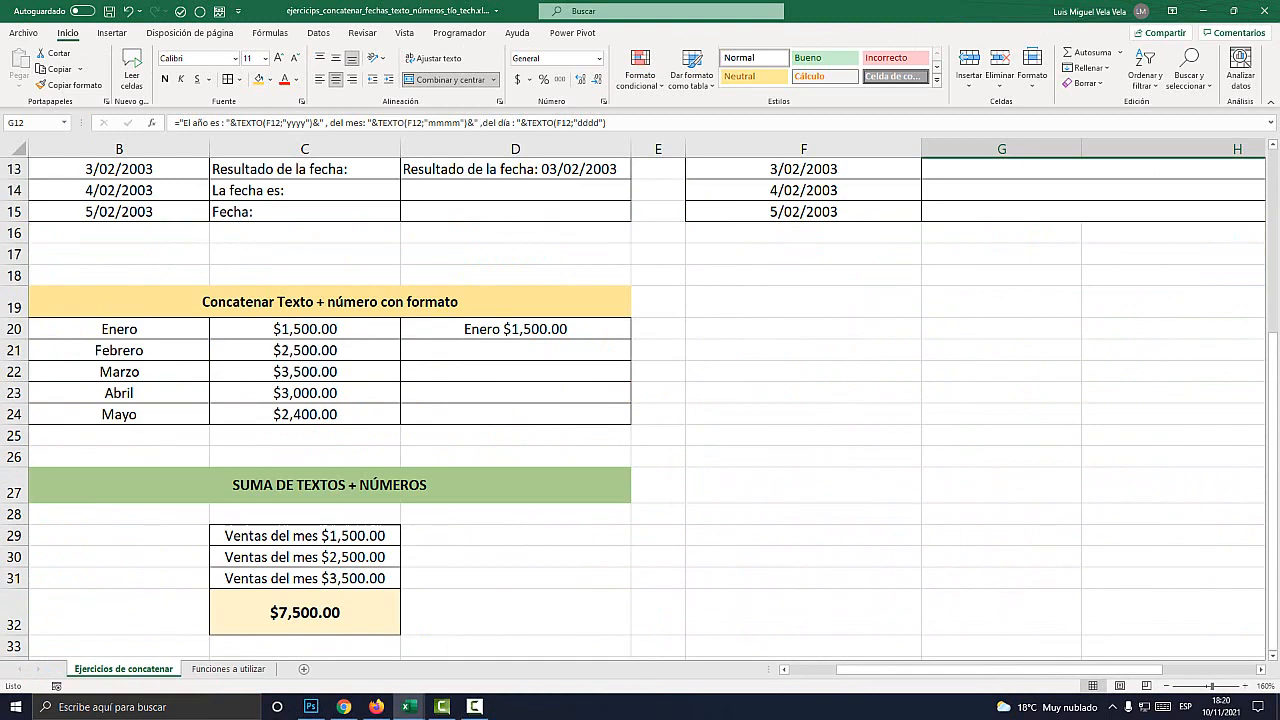
{"action": "left_click", "coordinate": [784, 670]}
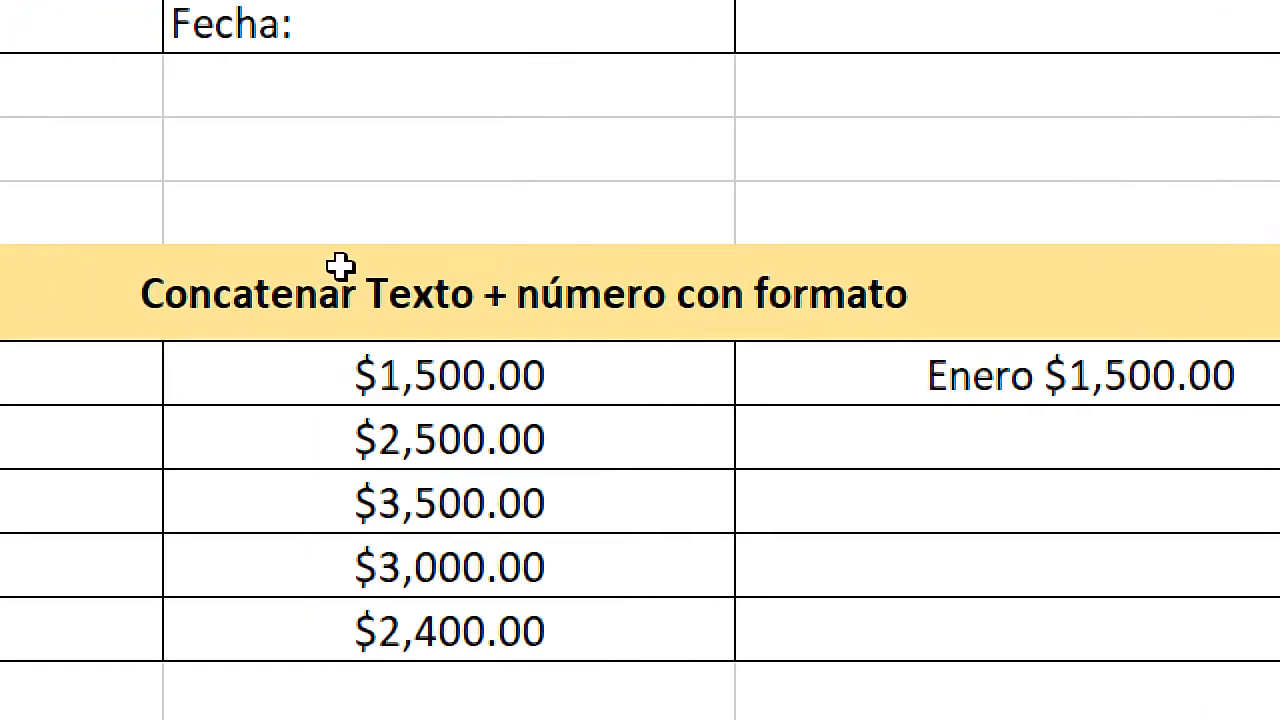
{"action": "left_click", "coordinate": [1100, 430]}
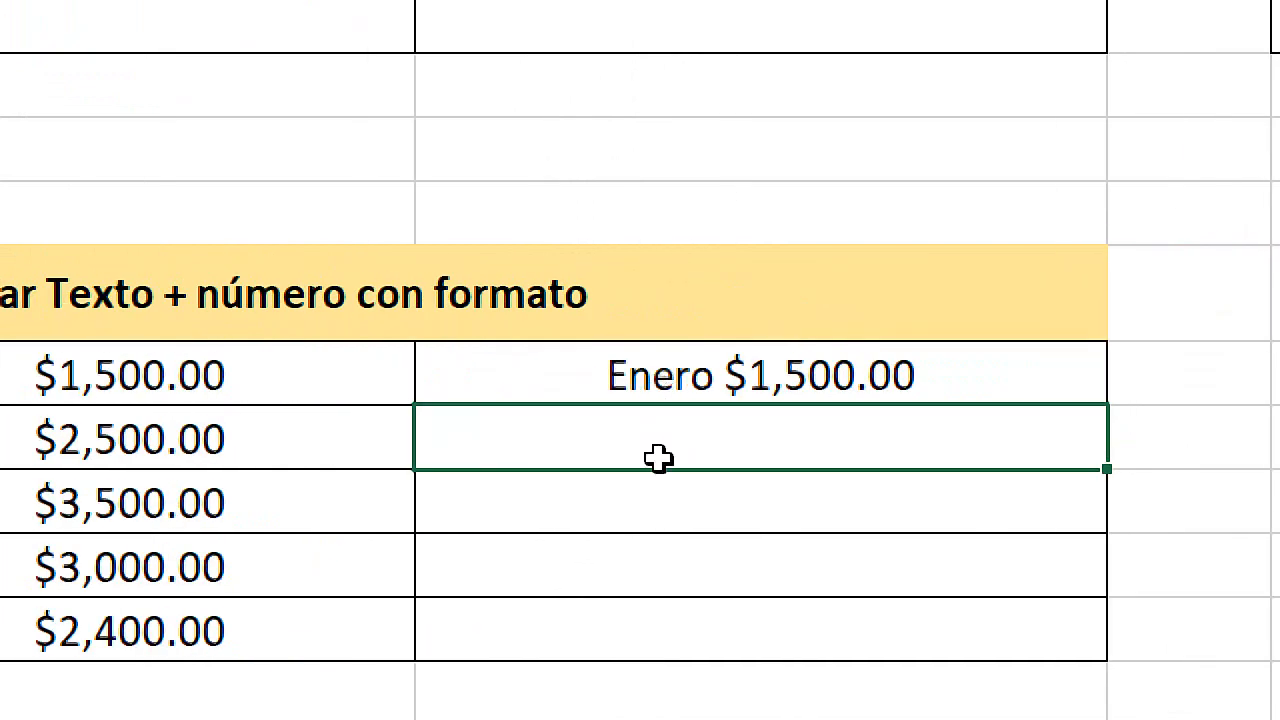
{"action": "type", "text": "="}
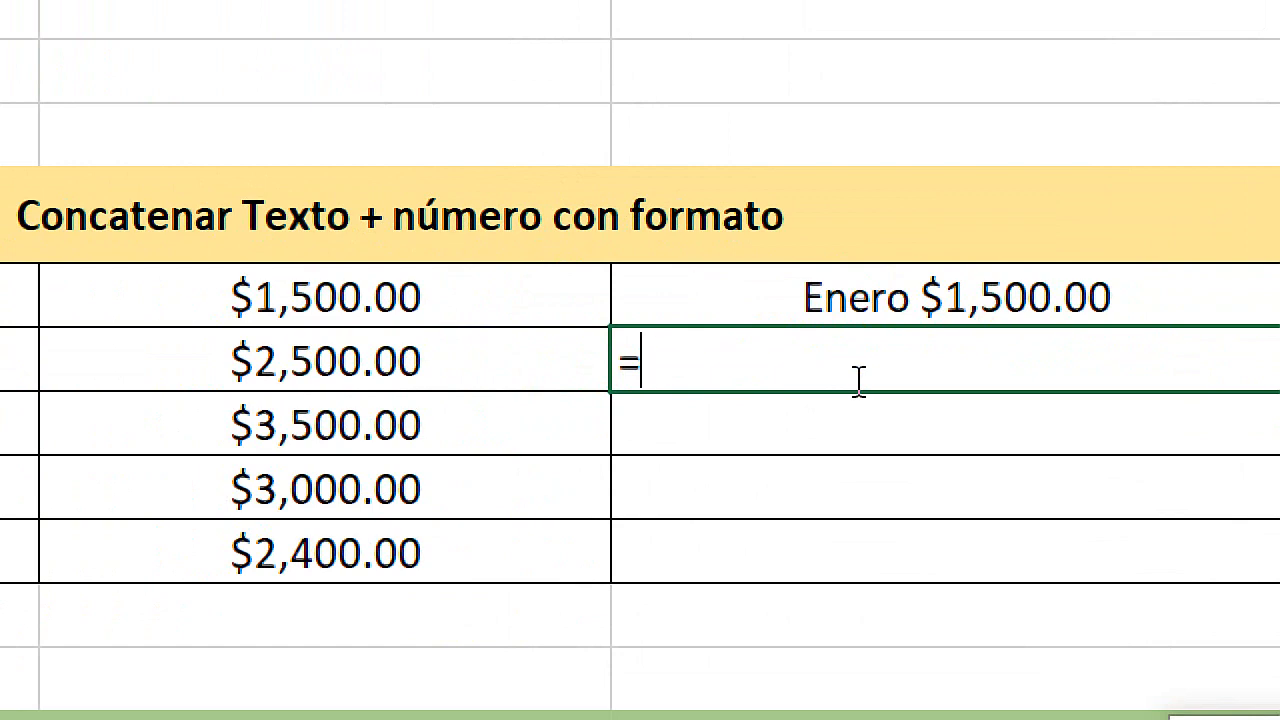
{"action": "type", "text": "conca"}
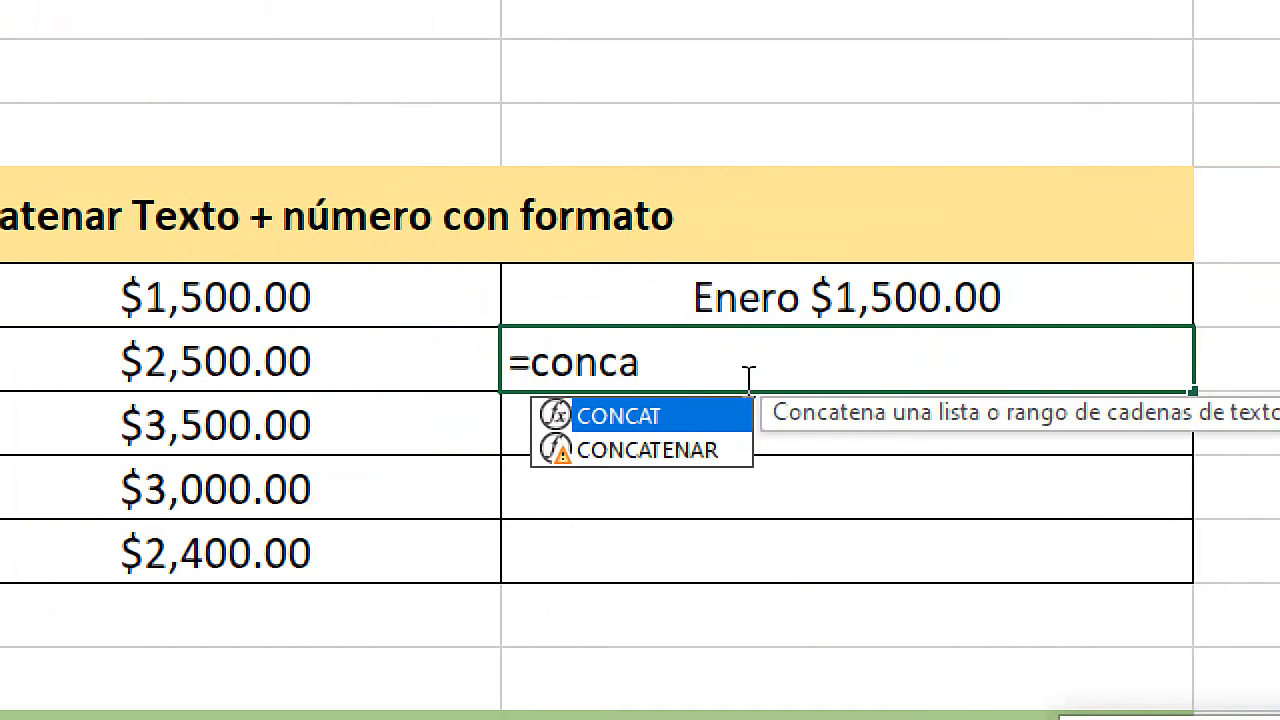
{"action": "key", "text": "Down"}
{"action": "key", "text": "Tab"}
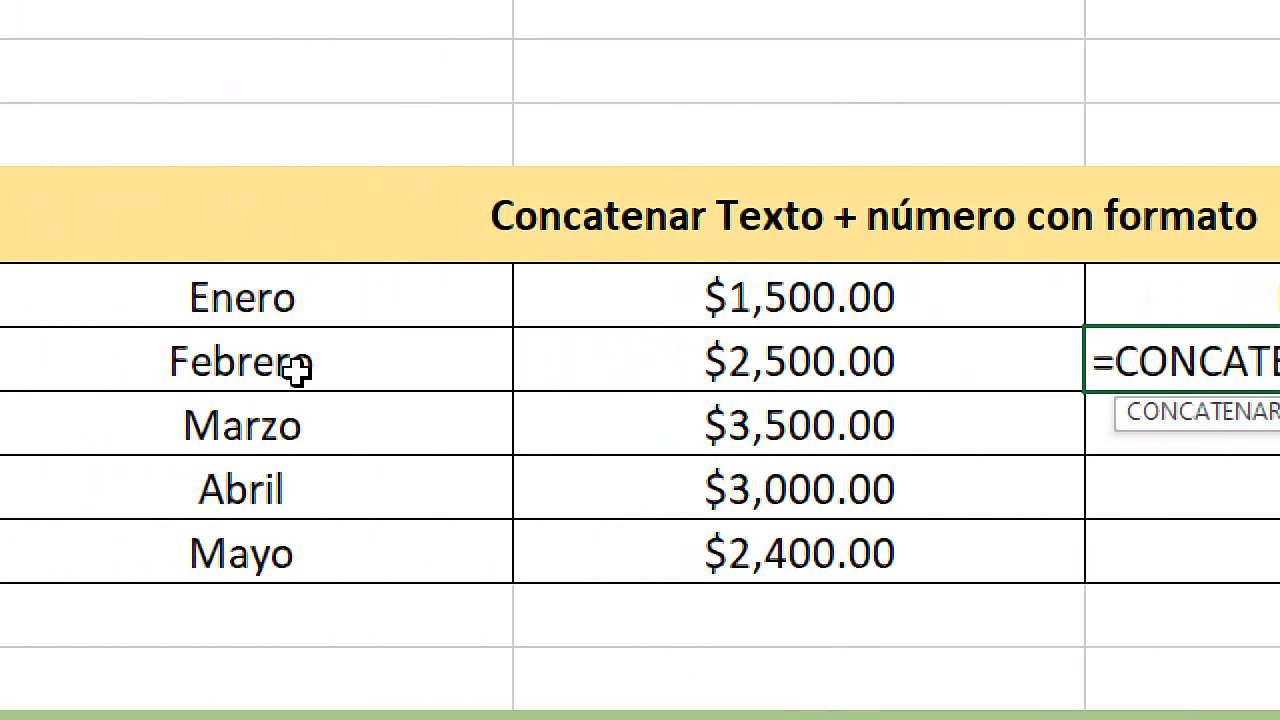
Step: Give CONCATENAR the Febrero cell B21 and the amount cell C21 as arguments and enter the formula
{"action": "left_click", "coordinate": [236, 358]}
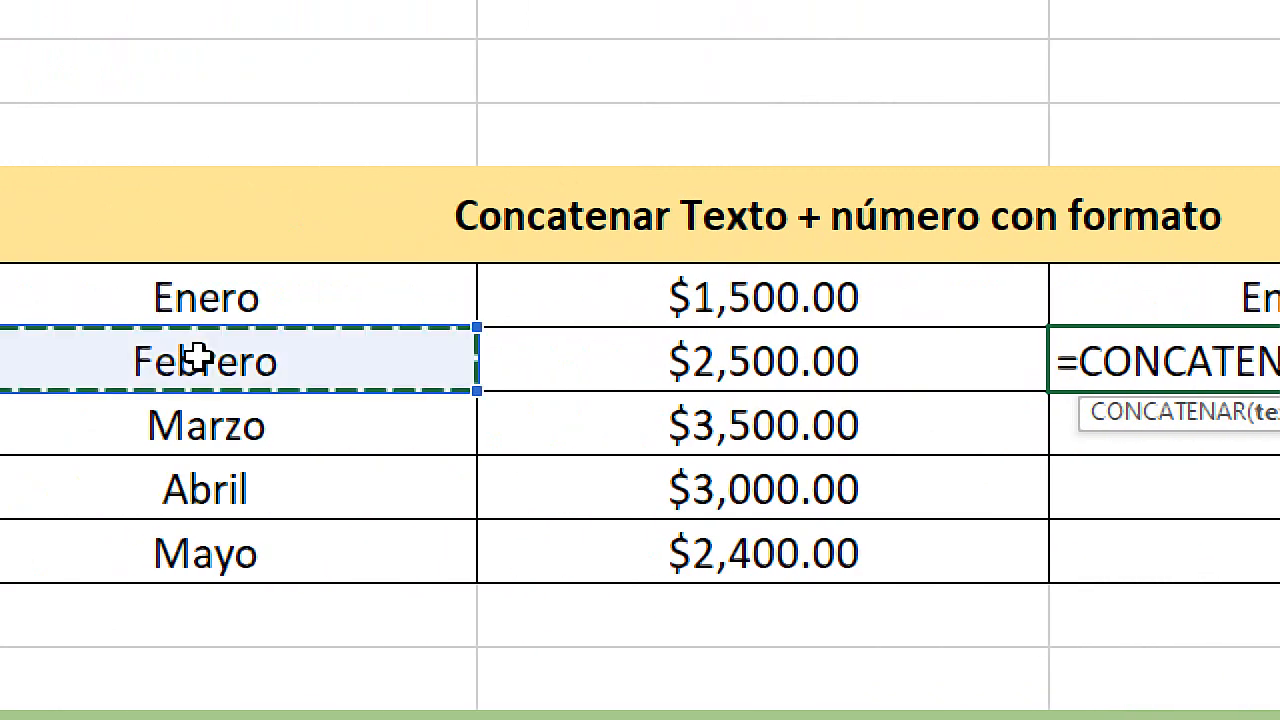
{"action": "left_click", "coordinate": [802, 351]}
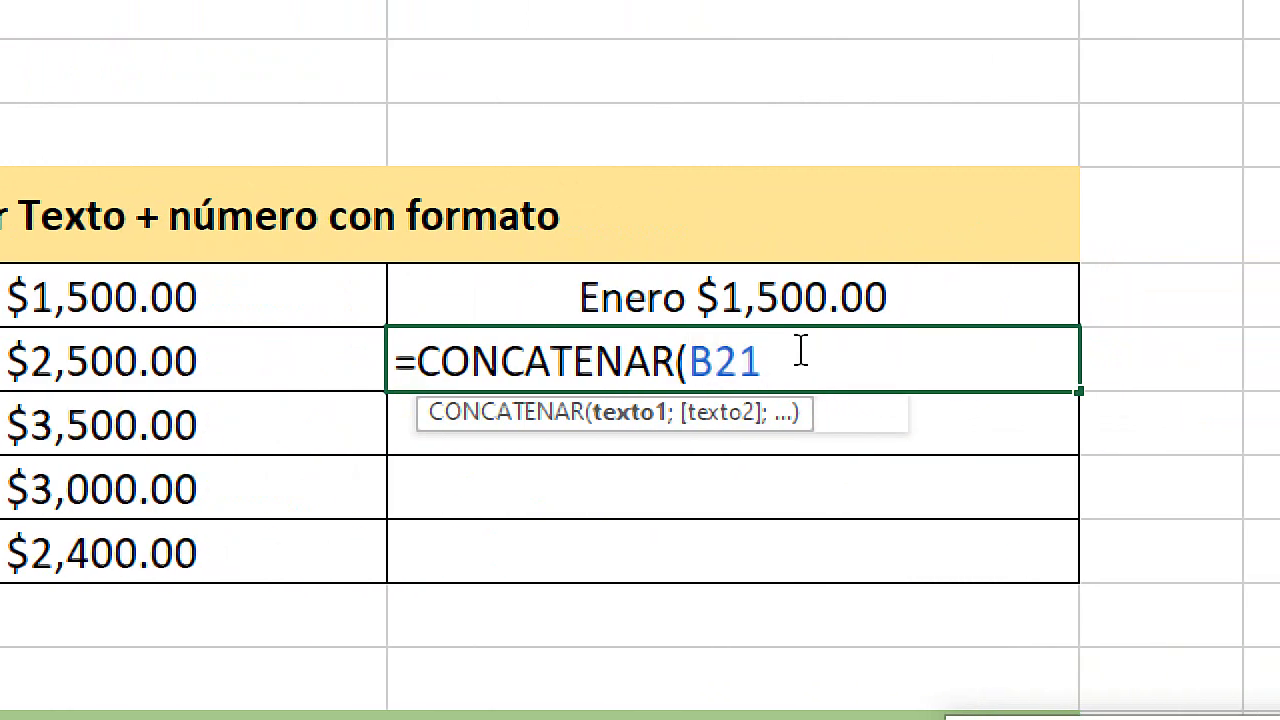
{"action": "type", "text": ";"}
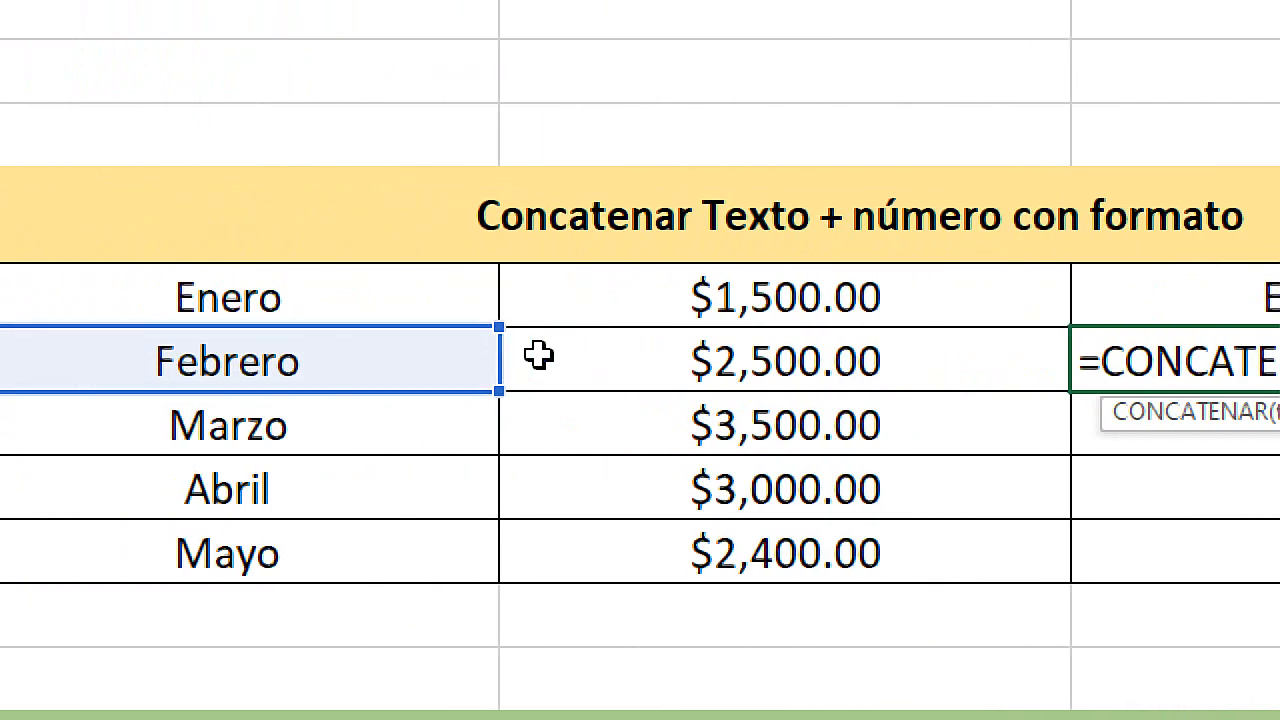
{"action": "left_click", "coordinate": [539, 356]}
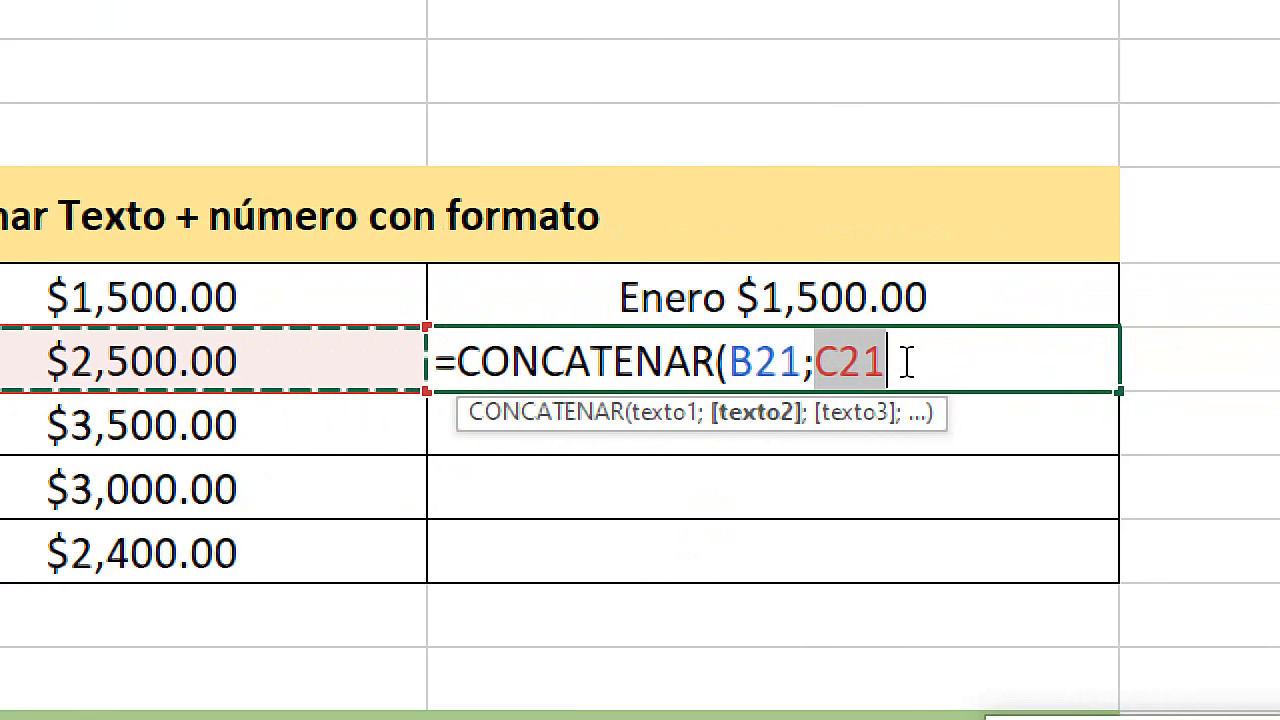
{"action": "type", "text": ";"}
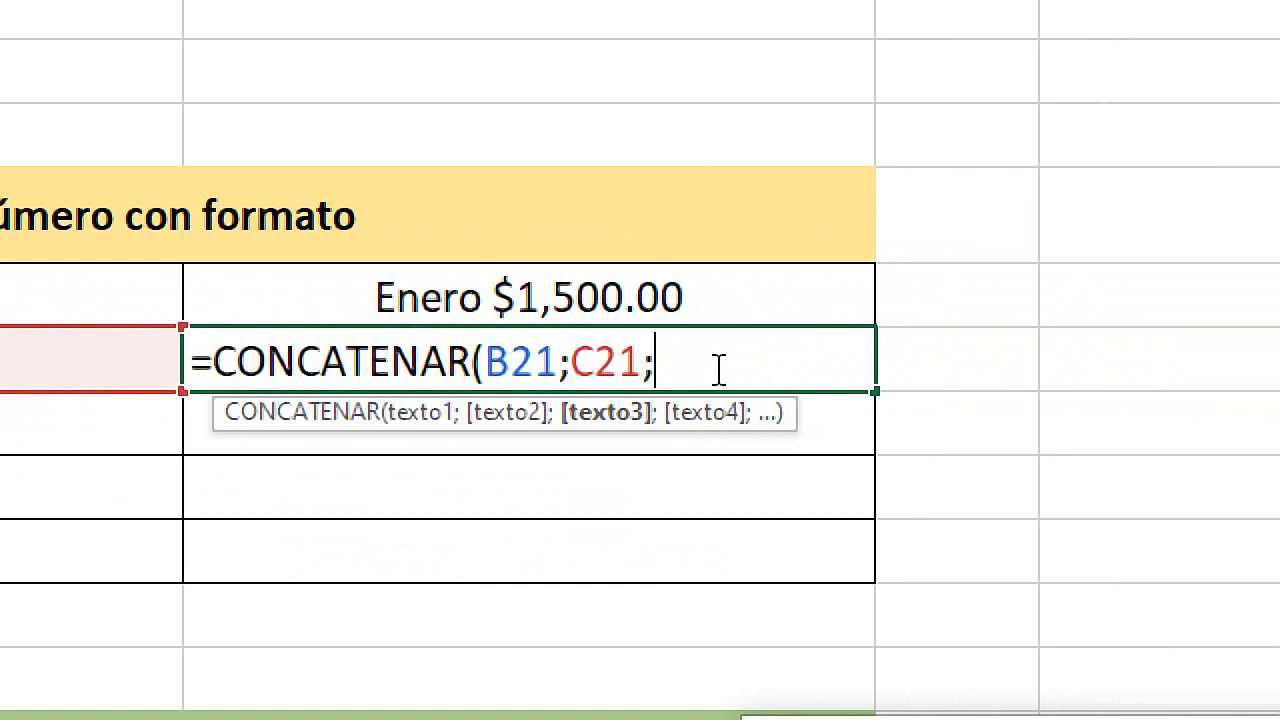
{"action": "key", "text": "BackSpace"}
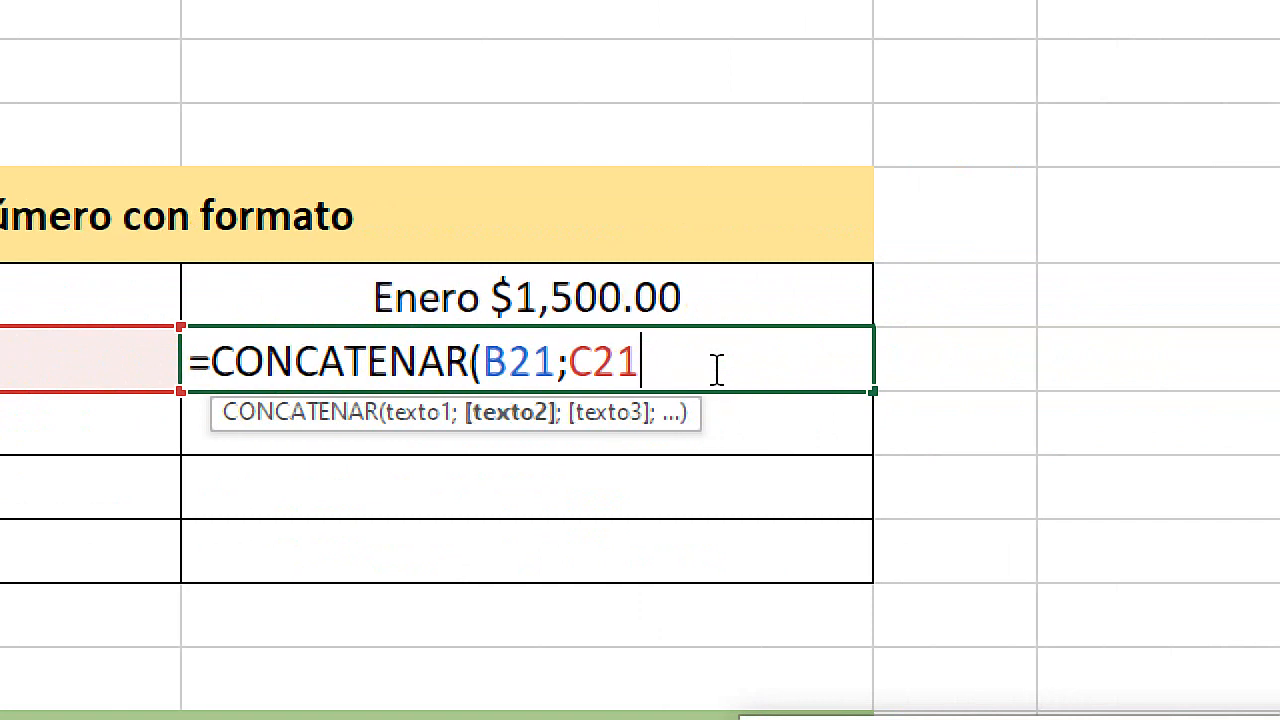
{"action": "type", "text": ")"}
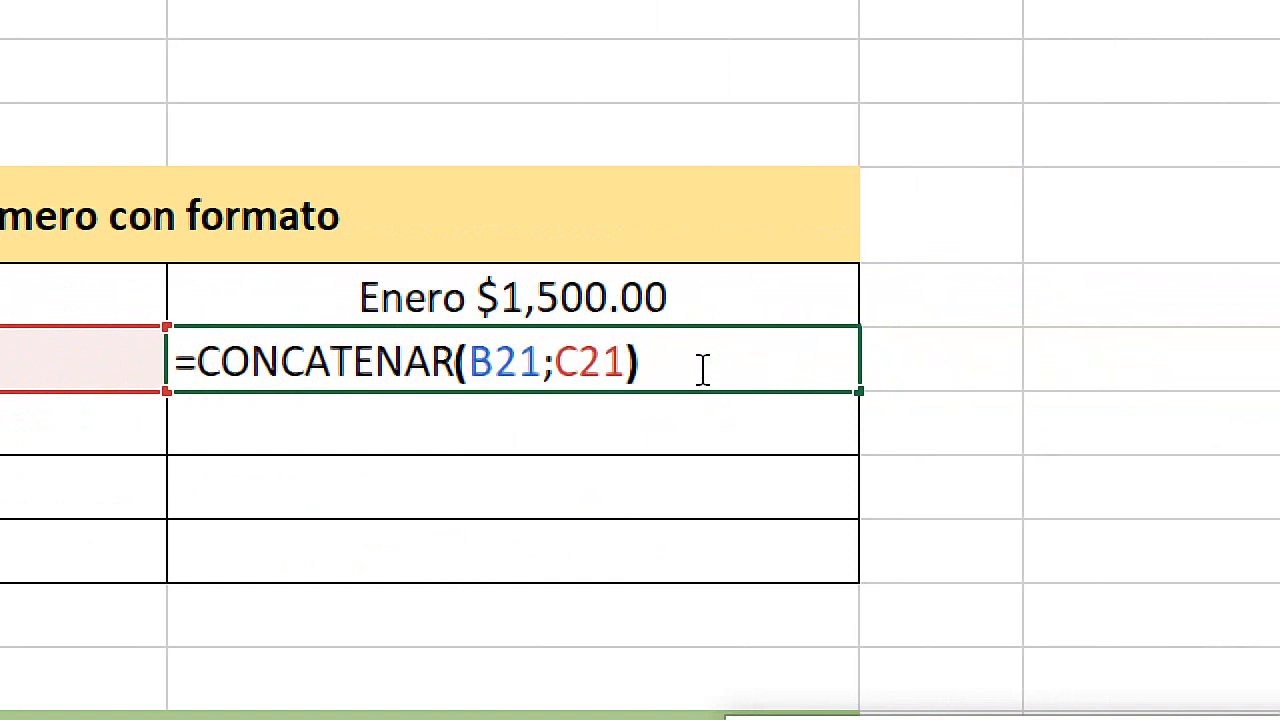
{"action": "key", "text": "Return"}
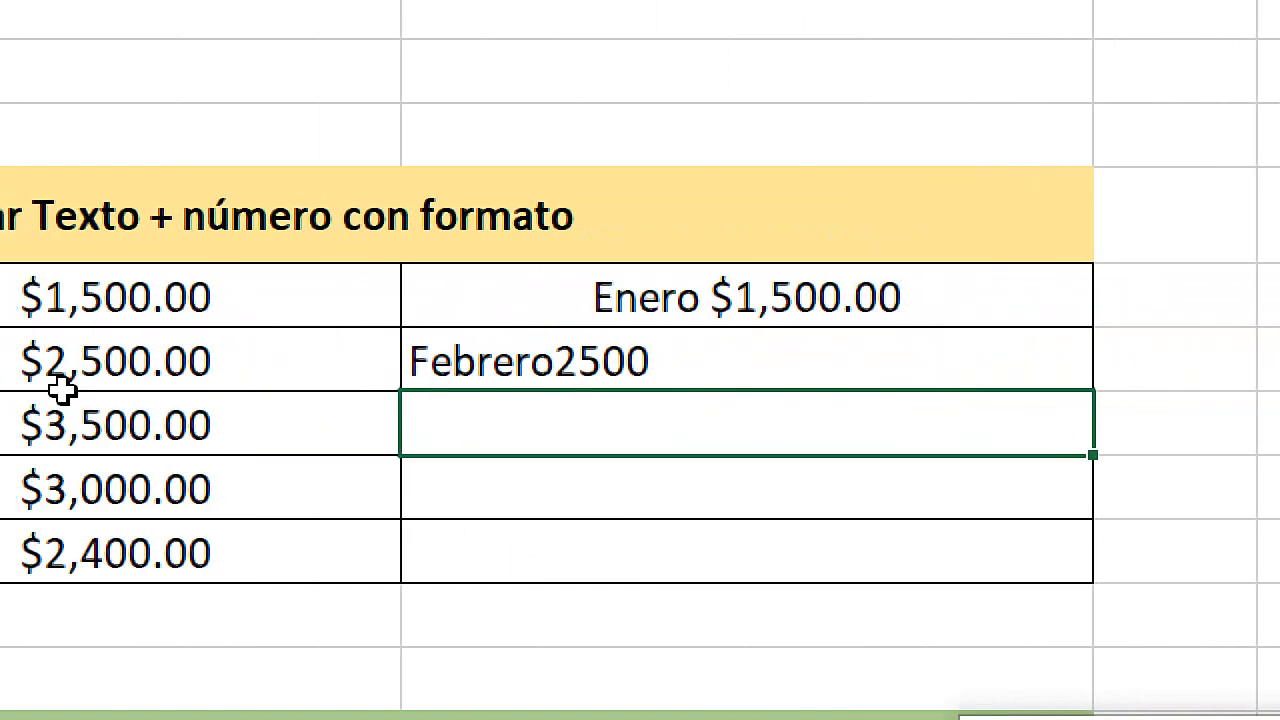
Step: Insert a quoted space " " as a separate argument between B21 and C21 in the D21 formula
{"action": "double_click", "coordinate": [628, 356]}
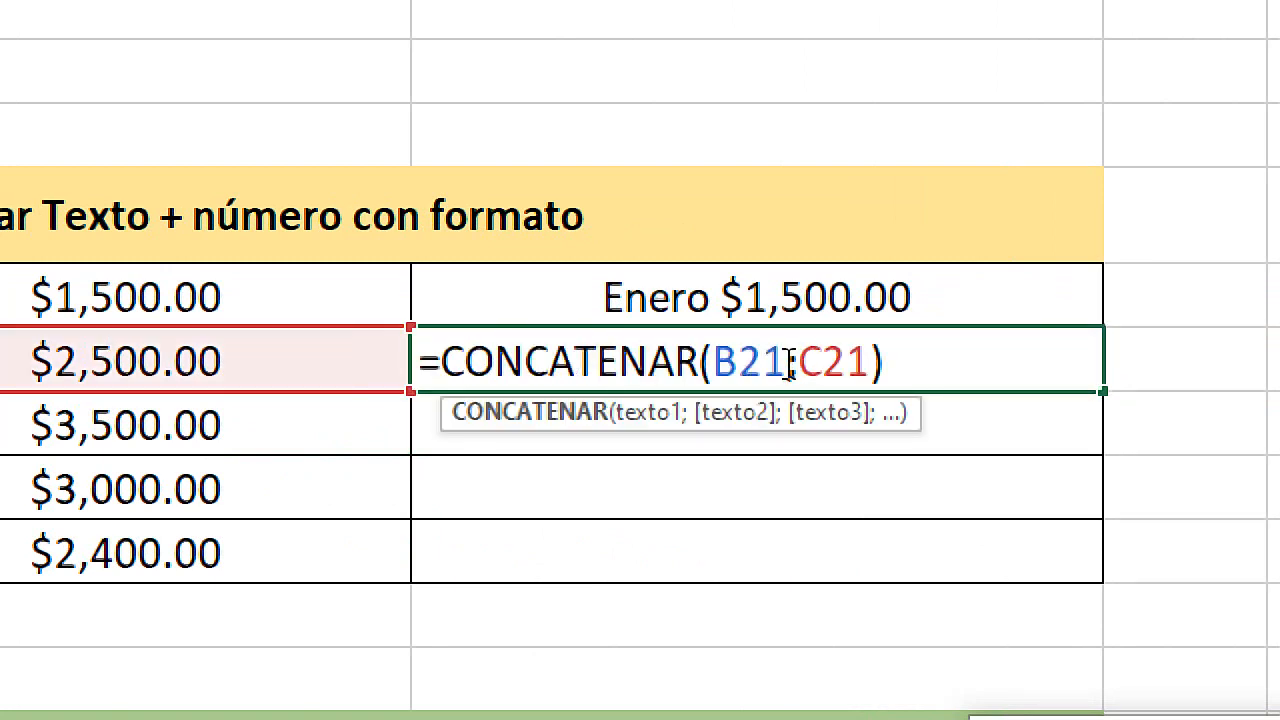
{"action": "key", "text": "Escape"}
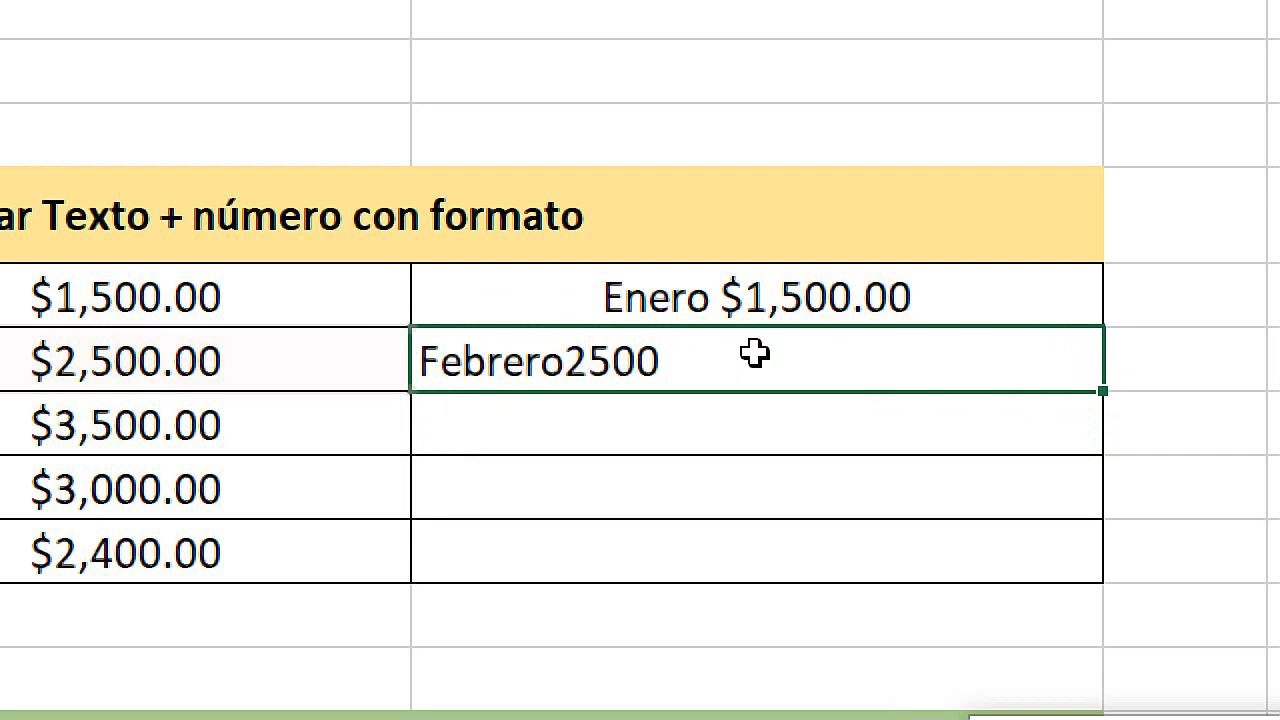
{"action": "double_click", "coordinate": [640, 360]}
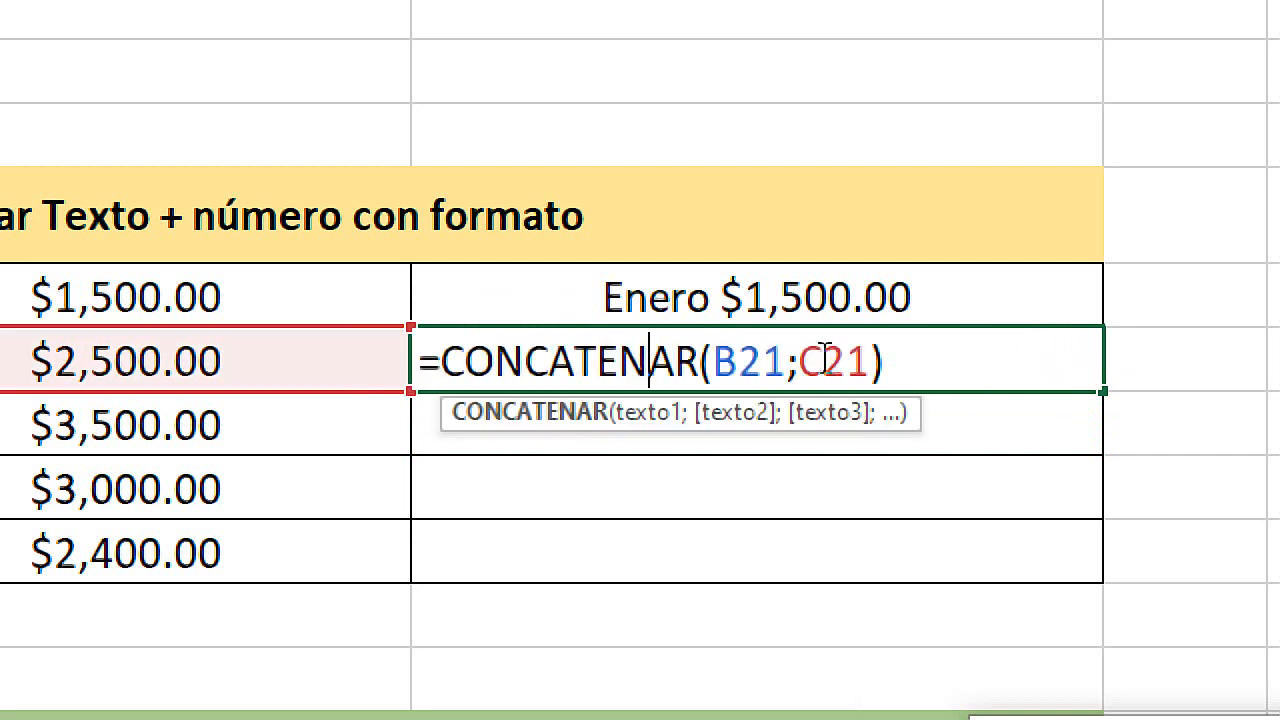
{"action": "left_click", "coordinate": [812, 360]}
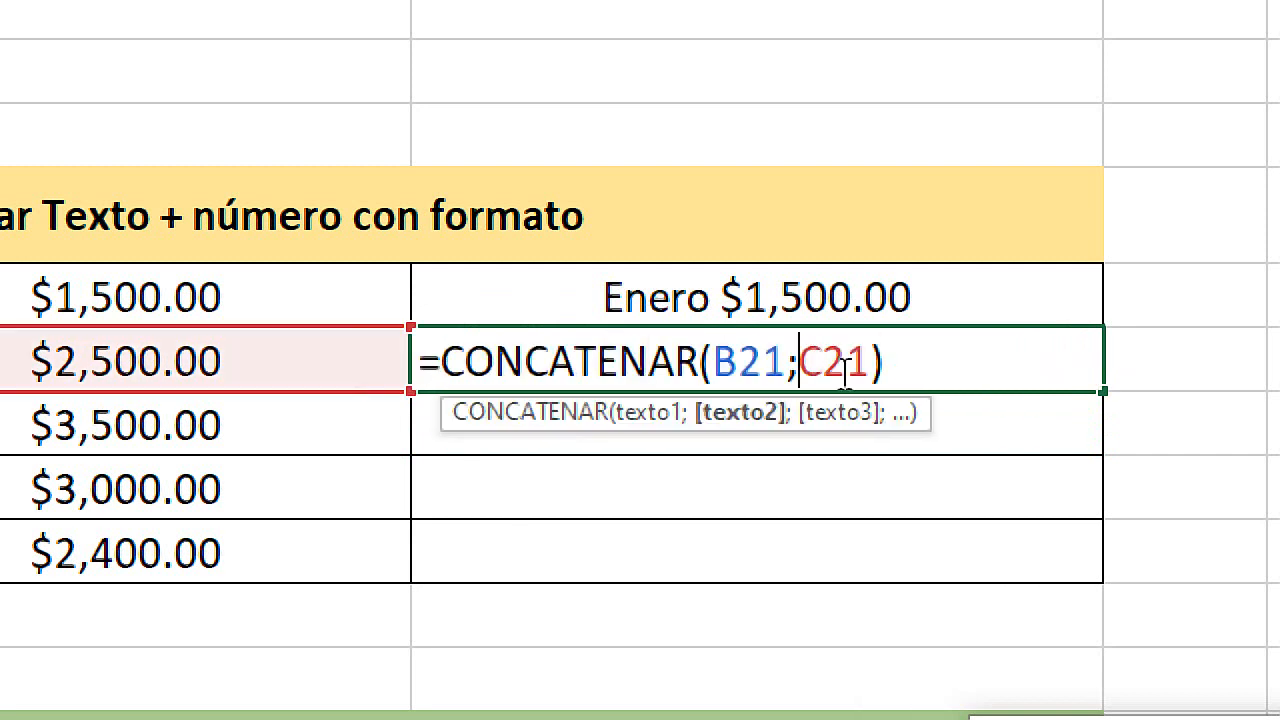
{"action": "type", "text": "\""}
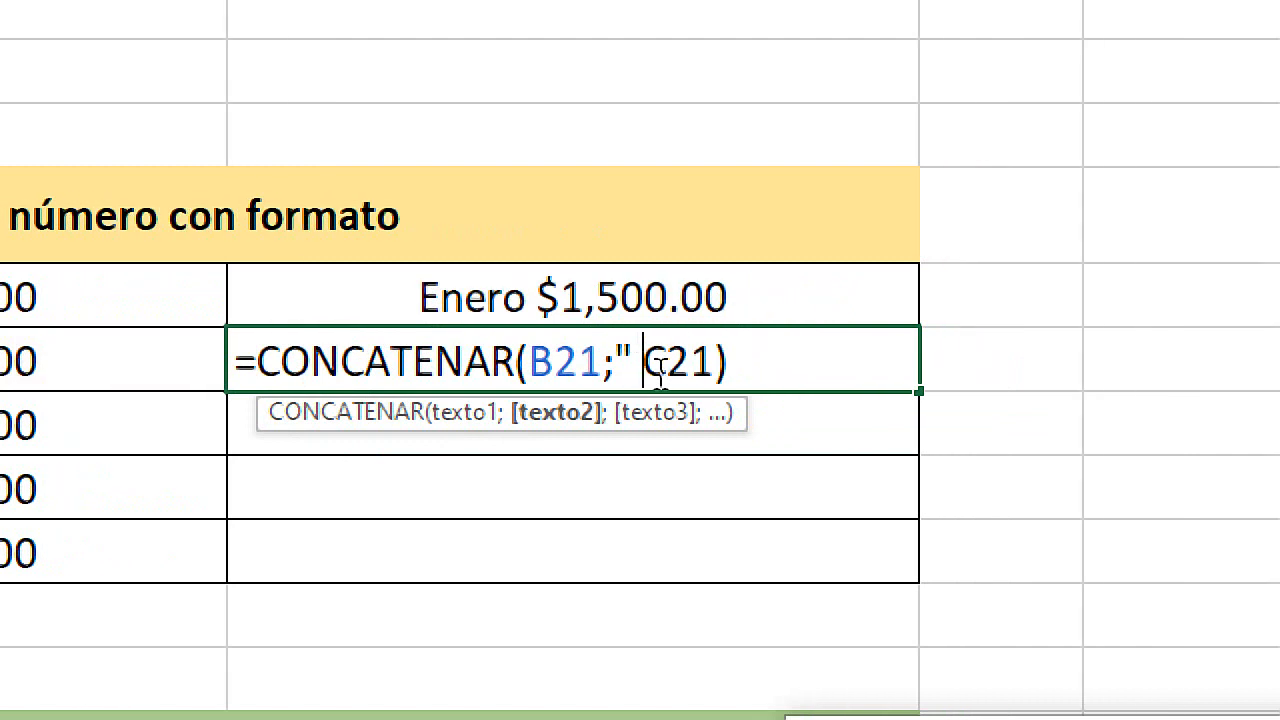
{"action": "type", "text": " \""}
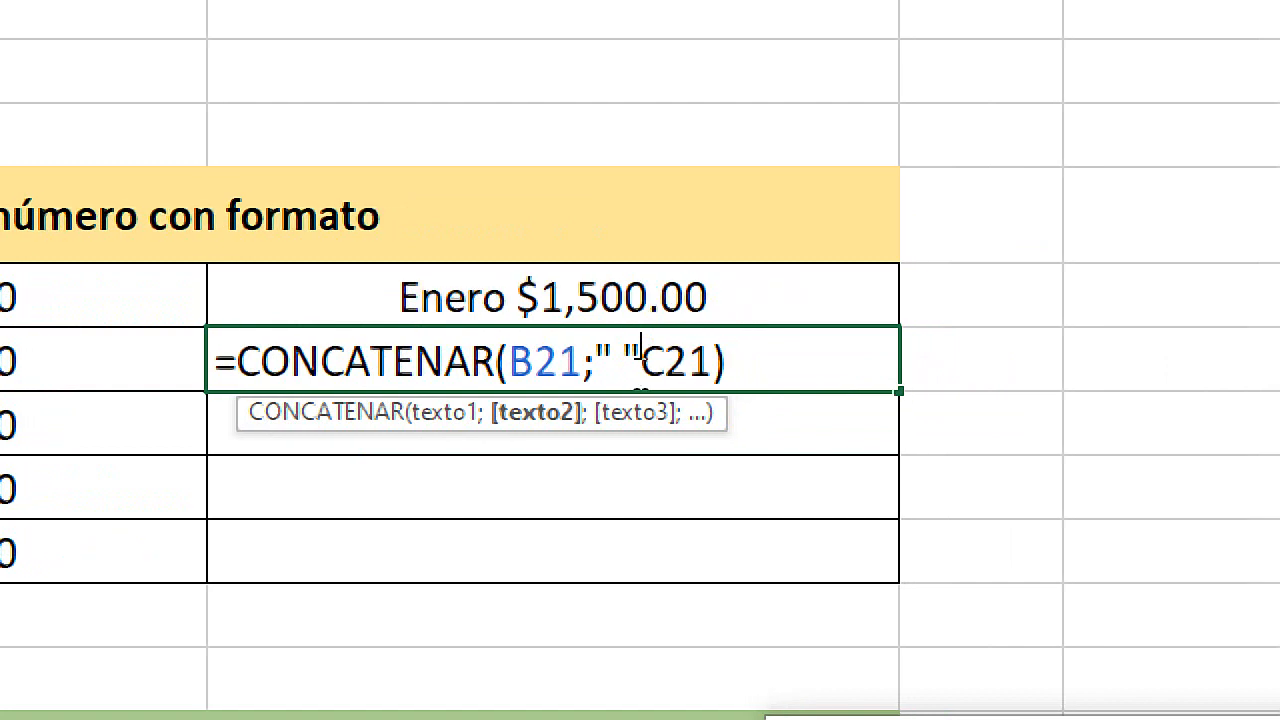
{"action": "type", "text": ";"}
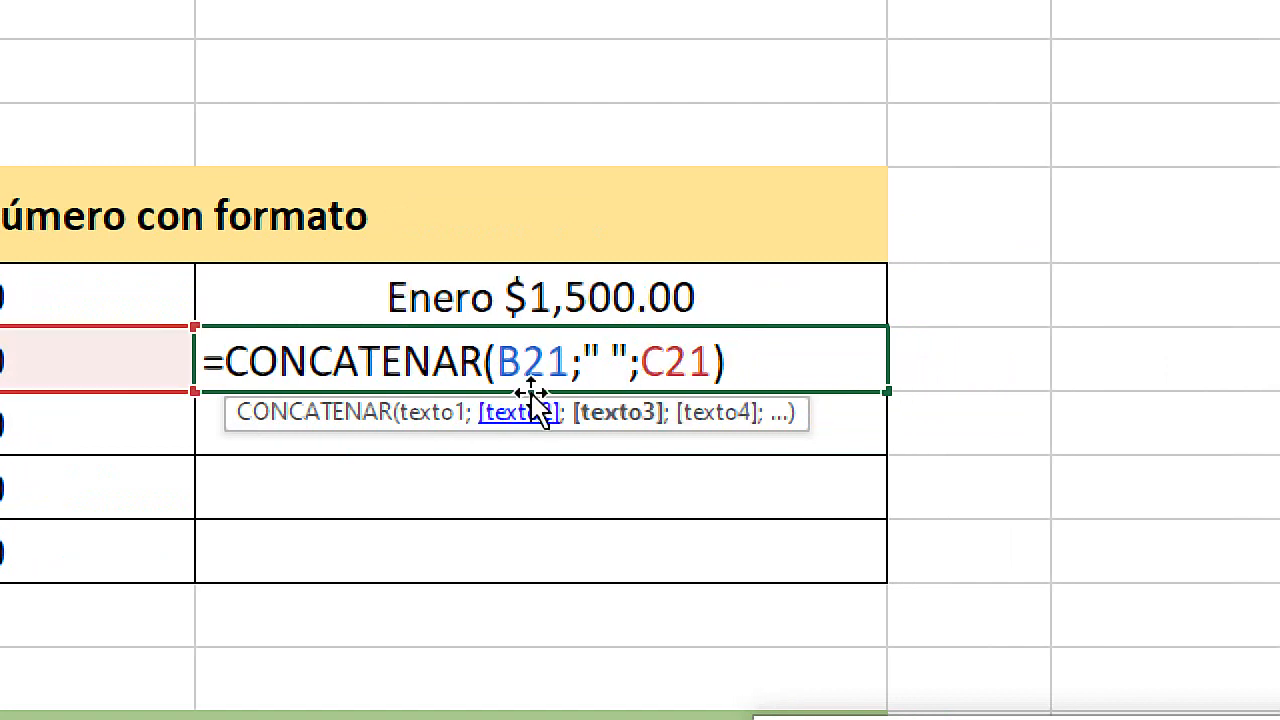
Step: Check the arguments B21, " " and C21 one by one and enter the D21 formula
{"action": "left_click_drag", "start_coordinate": [571, 360], "coordinate": [501, 364]}
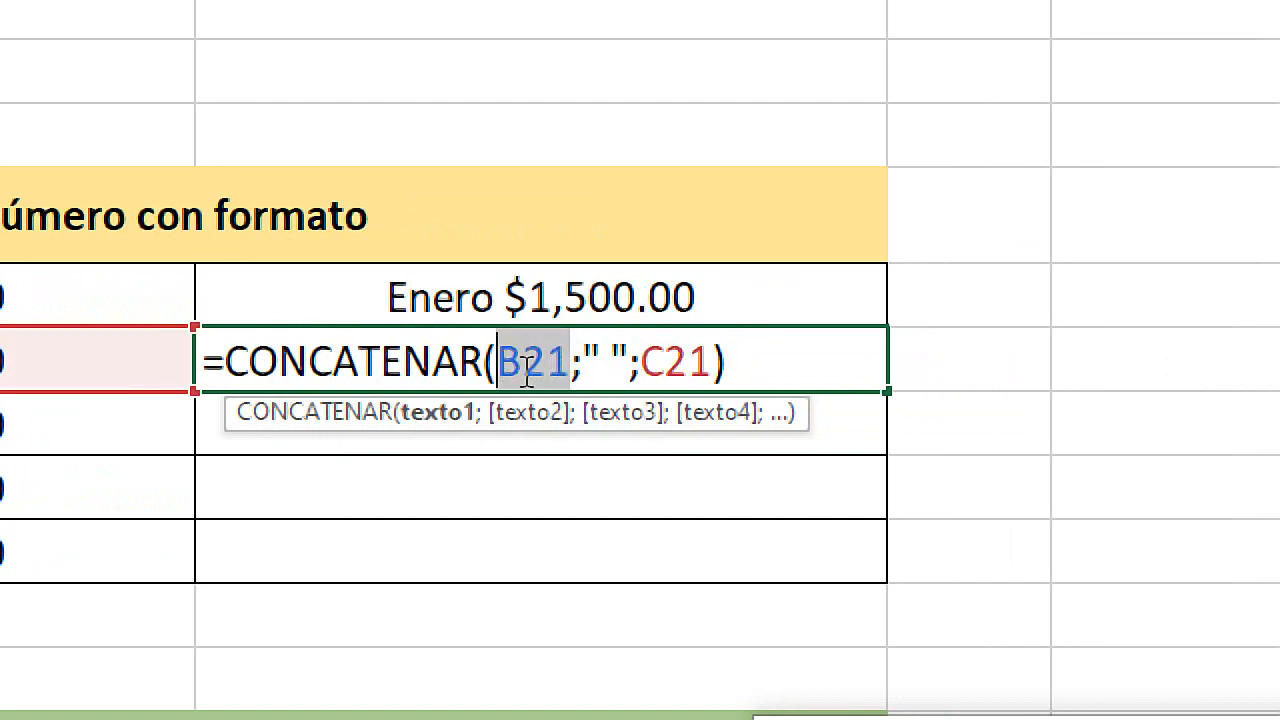
{"action": "left_click", "coordinate": [629, 359]}
{"action": "mouse_move", "coordinate": [629, 359]}
{"action": "left_mouse_down"}
{"action": "mouse_move", "coordinate": [592, 362]}
{"action": "mouse_move", "coordinate": [643, 357]}
{"action": "mouse_move", "coordinate": [630, 360]}
{"action": "left_mouse_up"}
{"action": "left_click_drag", "start_coordinate": [709, 362], "coordinate": [648, 363]}
{"action": "left_click", "coordinate": [751, 353]}
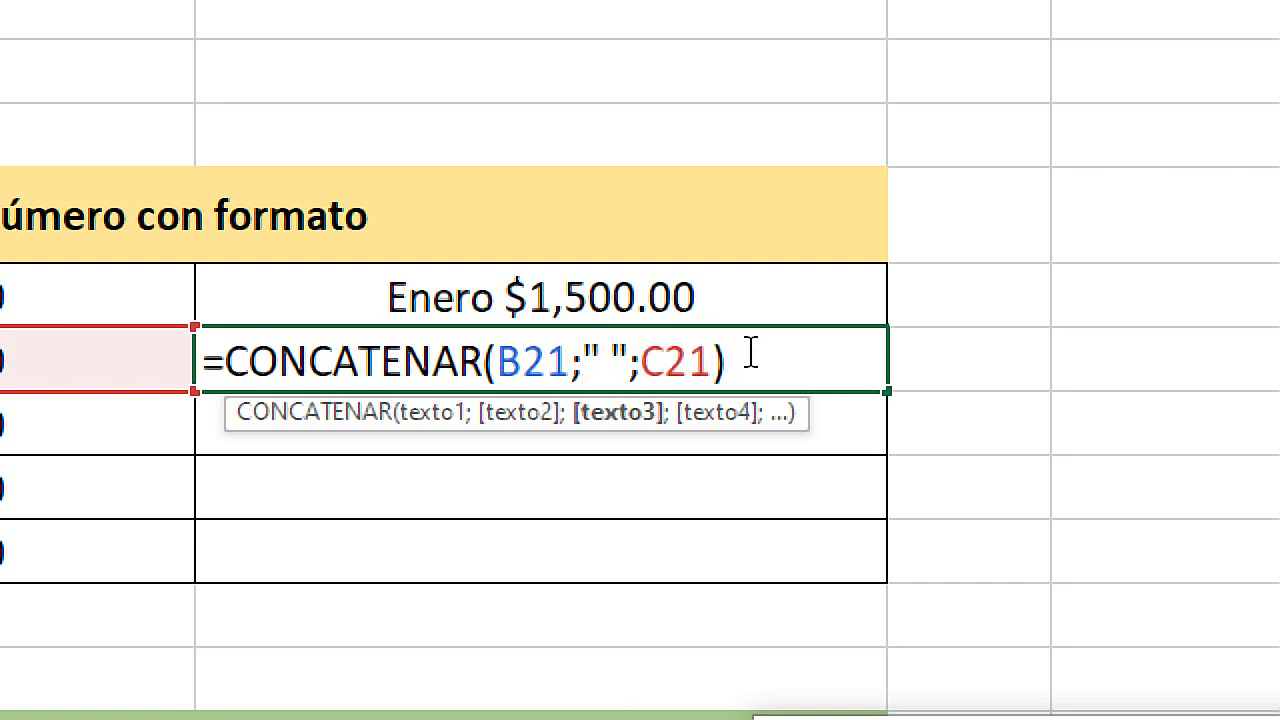
{"action": "key", "text": "Return"}
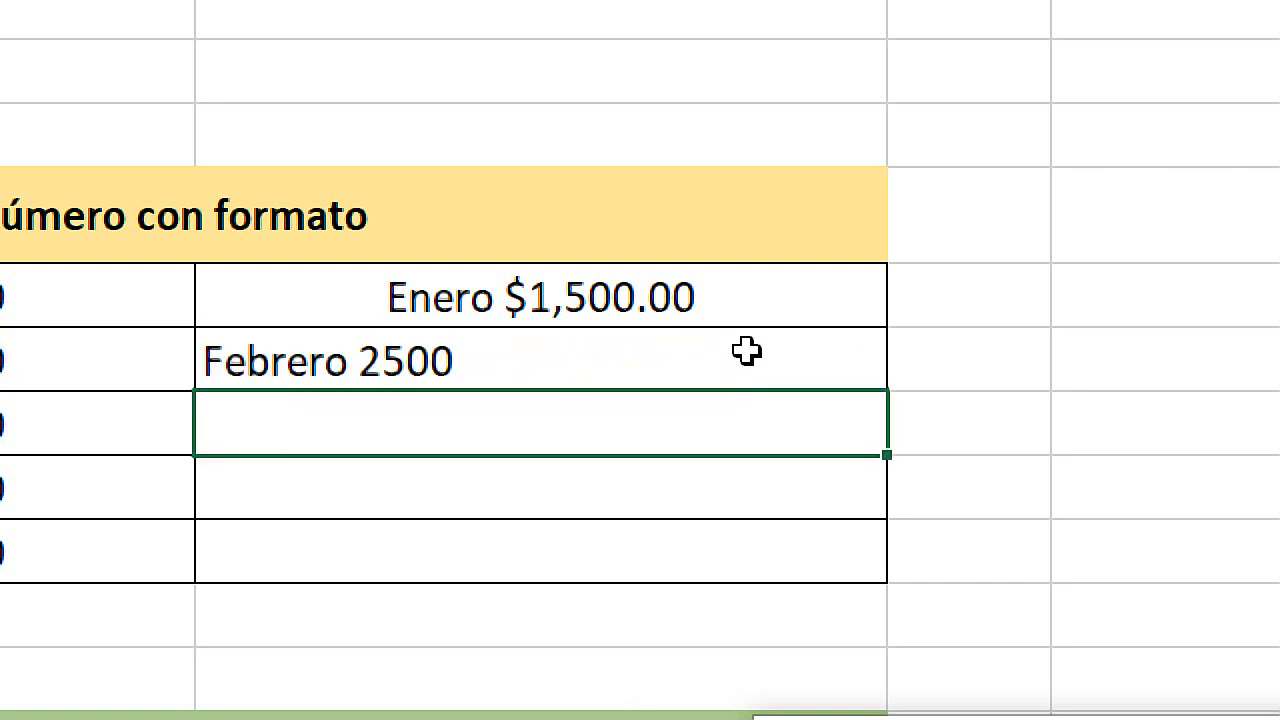
Step: Compare the D21 result with the model result in D20, looking at the spacing and the number format
{"action": "left_click", "coordinate": [449, 363]}
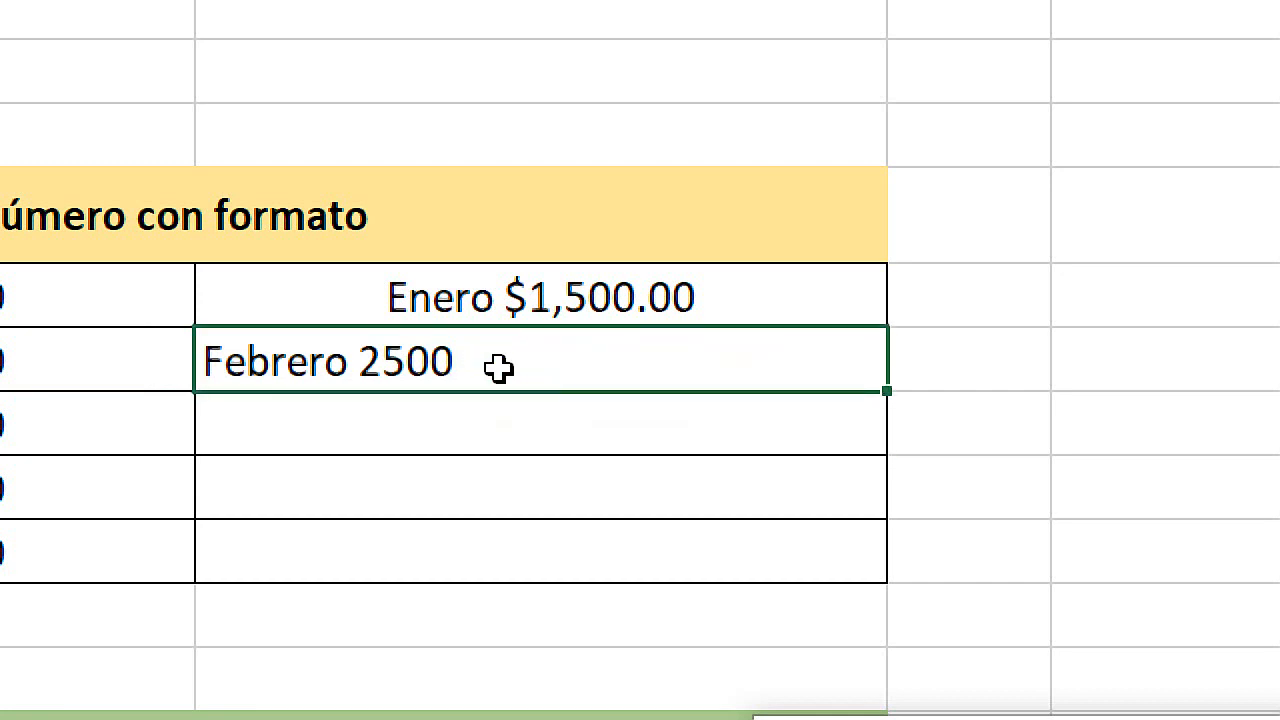
{"action": "left_click", "coordinate": [585, 278]}
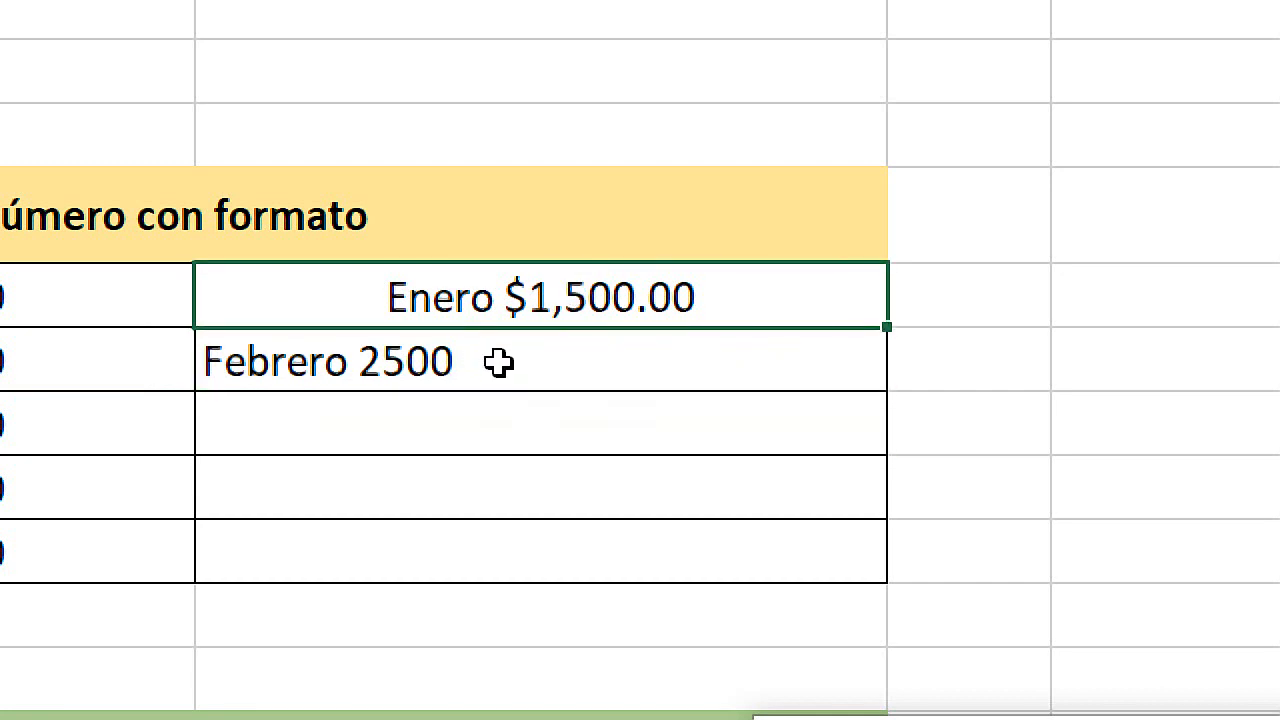
{"action": "left_click", "coordinate": [500, 363]}
{"action": "left_click", "coordinate": [437, 289]}
{"action": "key", "text": "Down"}
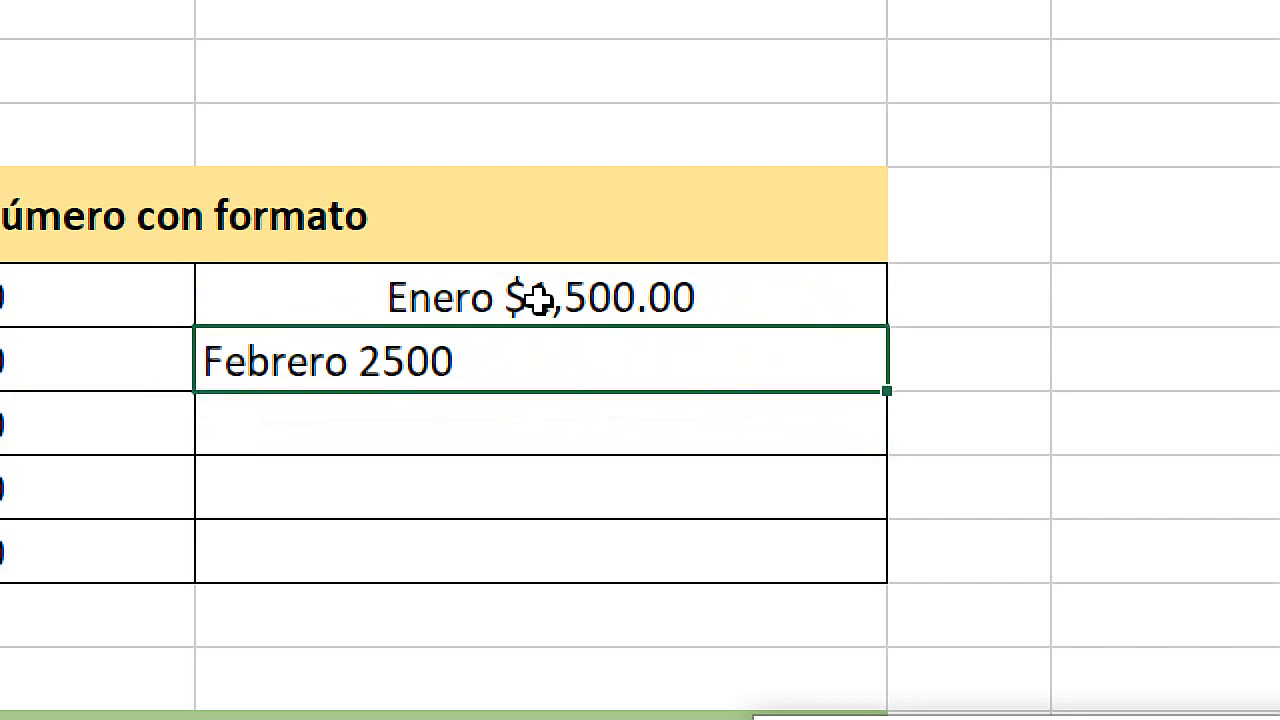
{"action": "key", "text": "Up"}
{"action": "left_click", "coordinate": [503, 357]}
{"action": "left_click", "coordinate": [500, 309]}
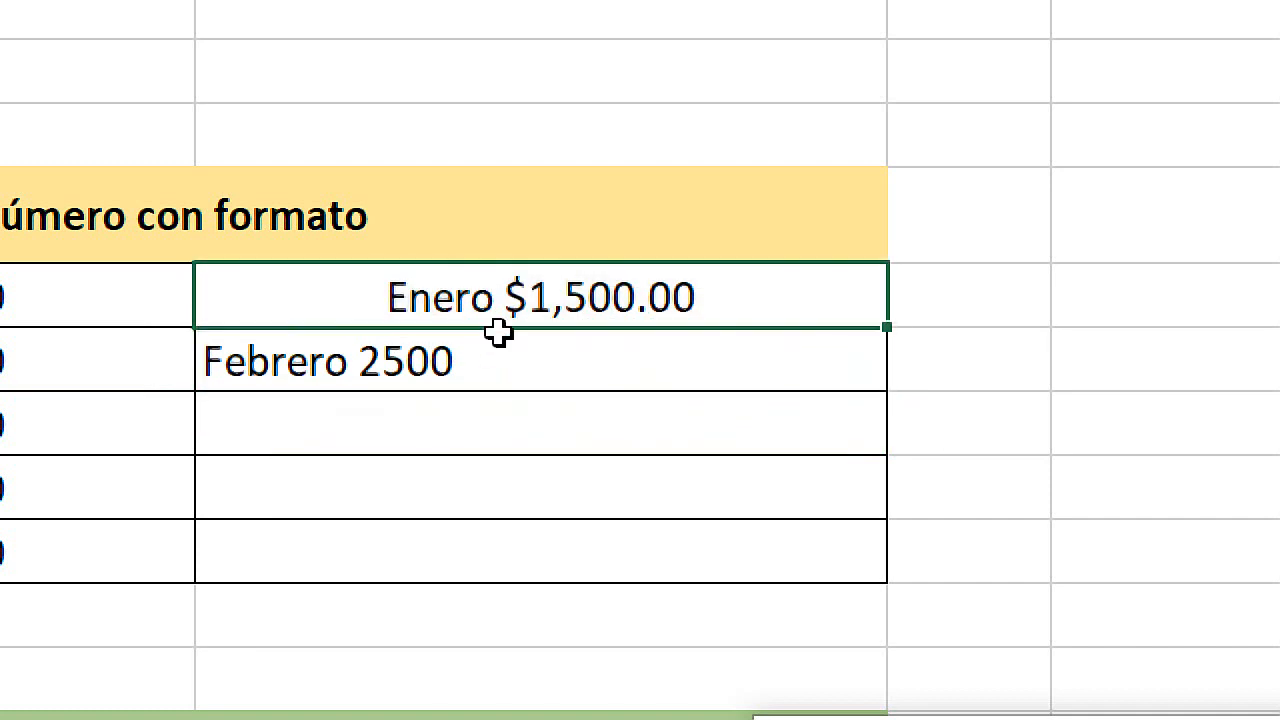
{"action": "left_click", "coordinate": [482, 354]}
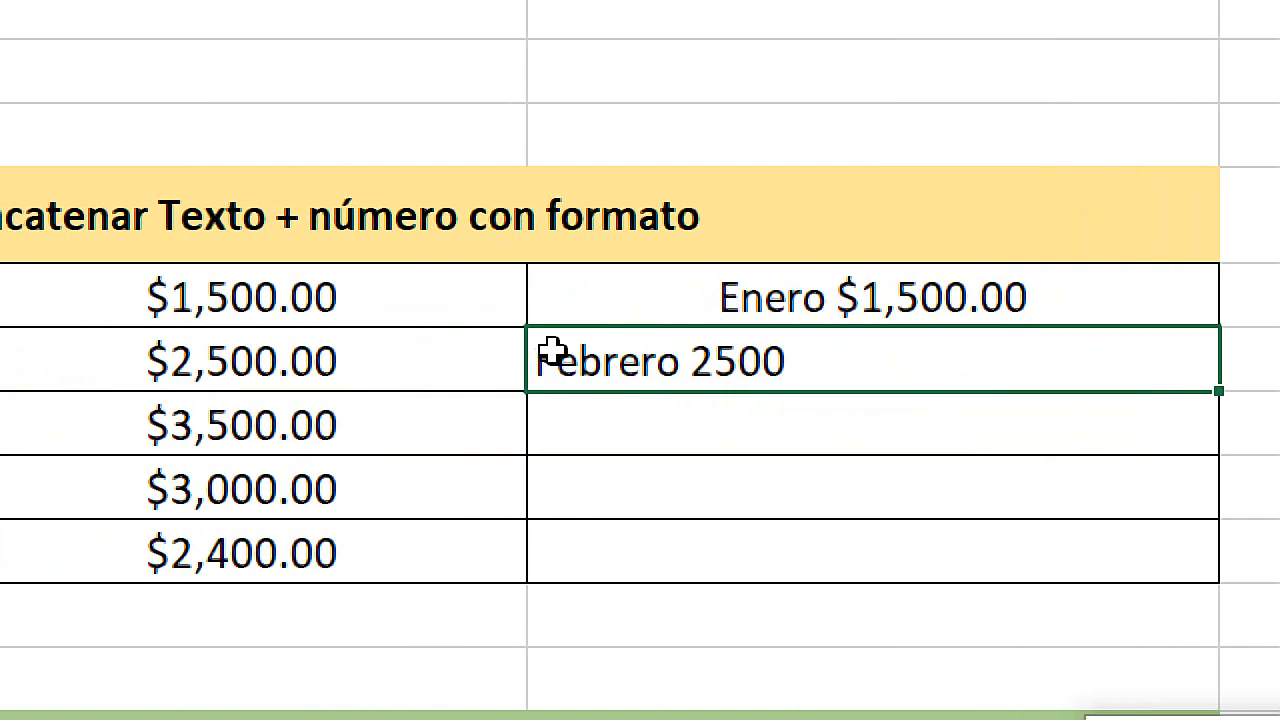
{"action": "double_click", "coordinate": [833, 360]}
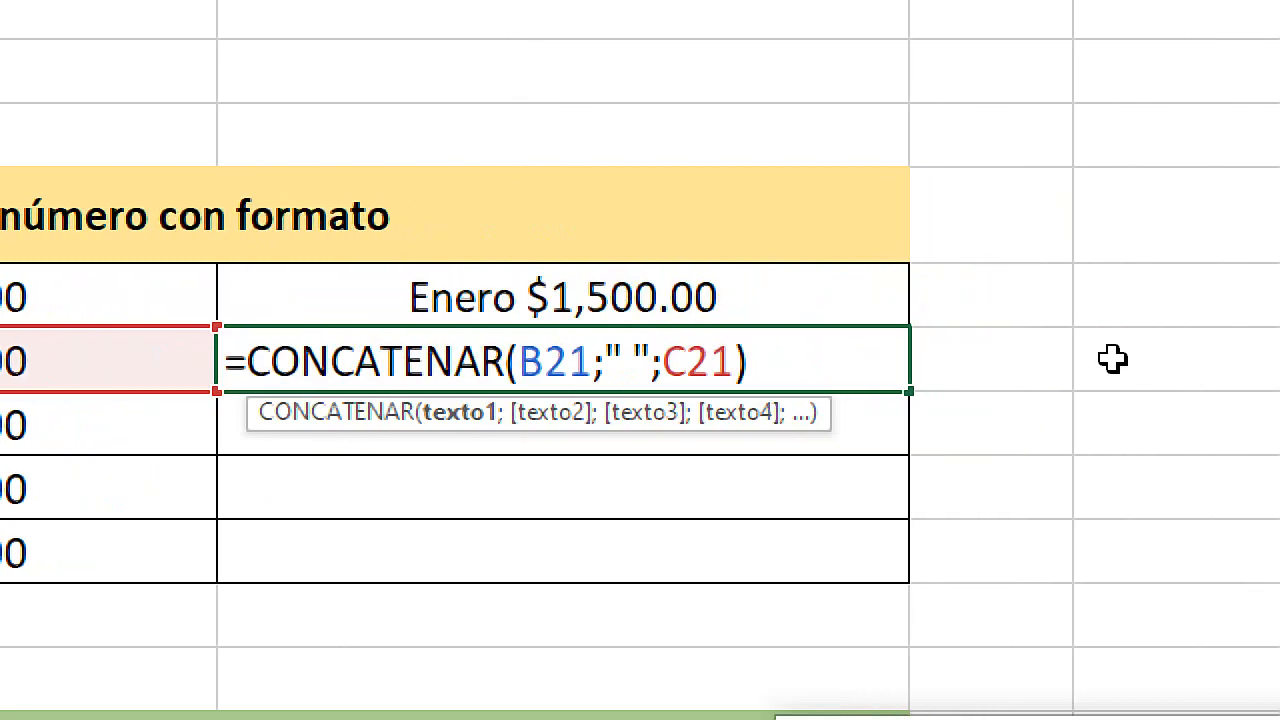
{"action": "left_click", "coordinate": [1020, 360]}
{"action": "double_click", "coordinate": [720, 360]}
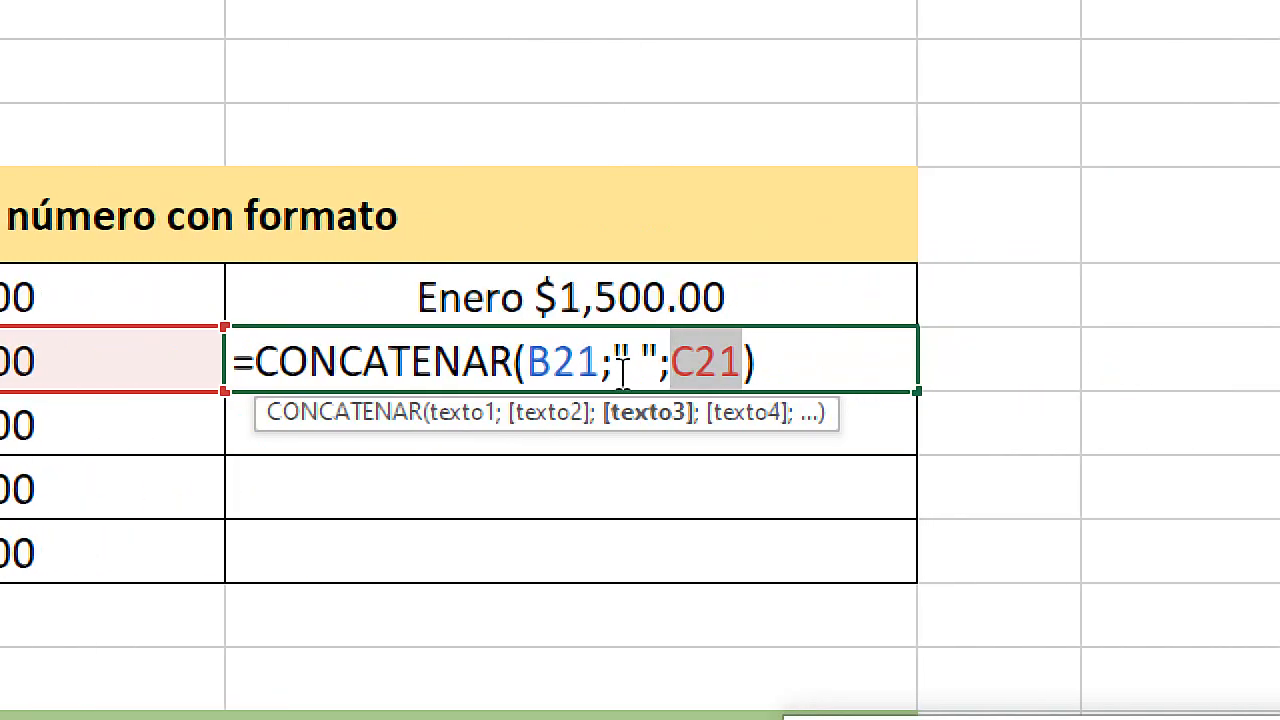
{"action": "left_click", "coordinate": [679, 362]}
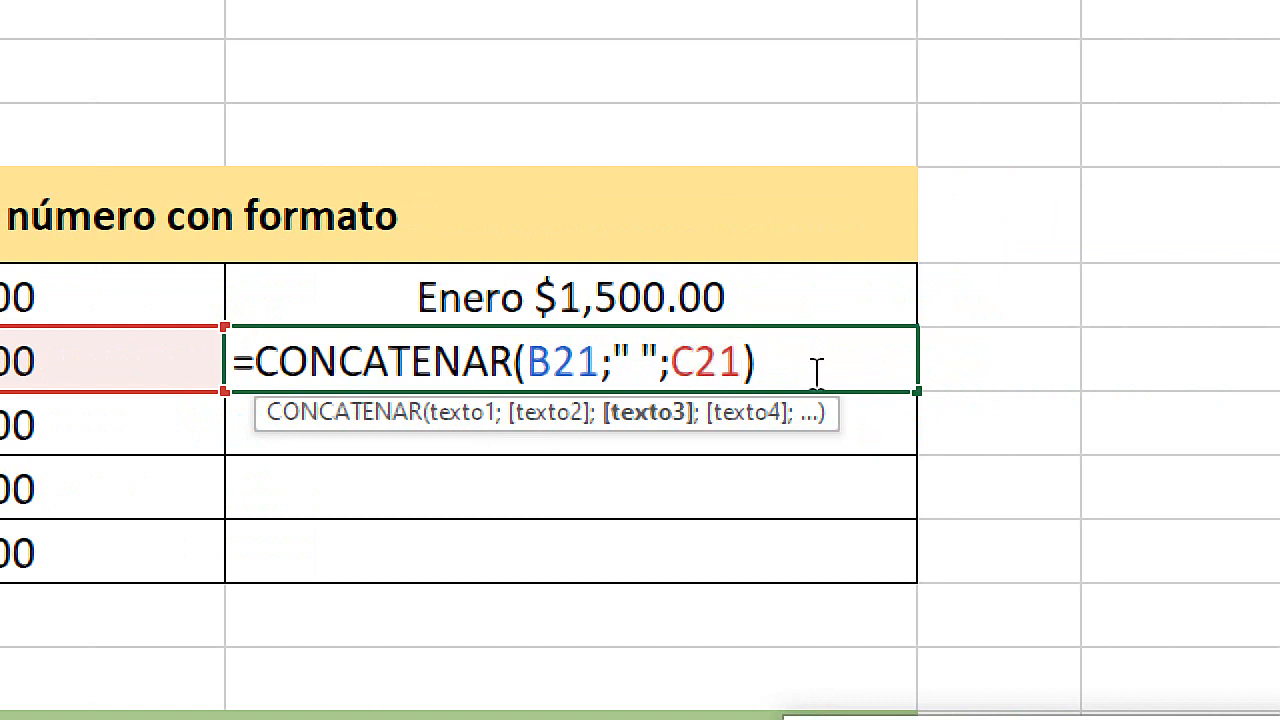
{"action": "type", "text": "text"}
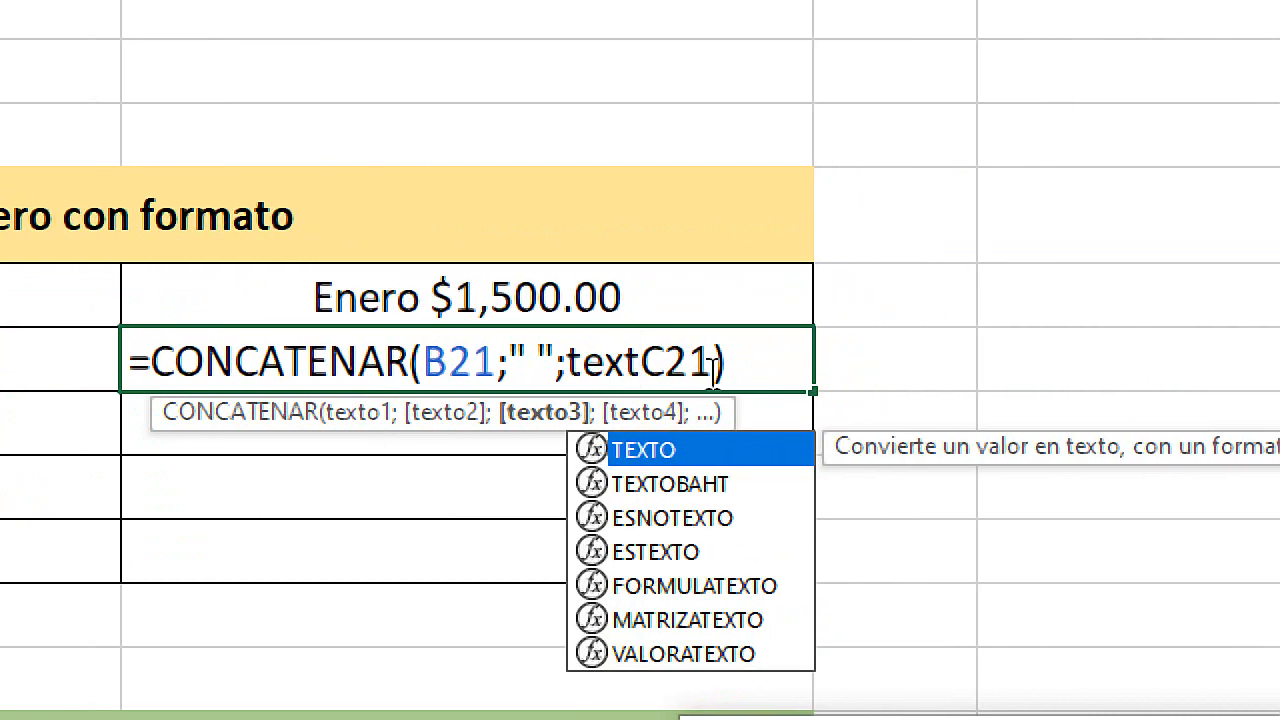
{"action": "key", "text": "Tab"}
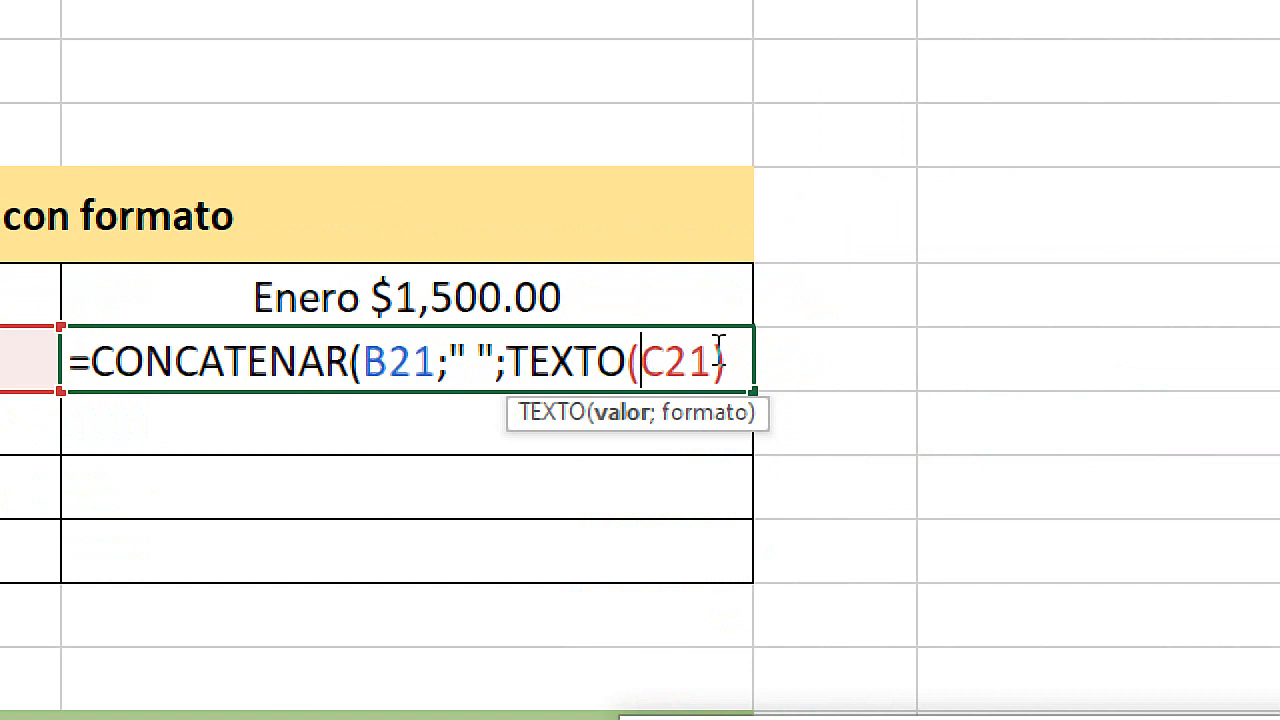
{"action": "left_click", "coordinate": [718, 343]}
{"action": "type", "text": ";"}
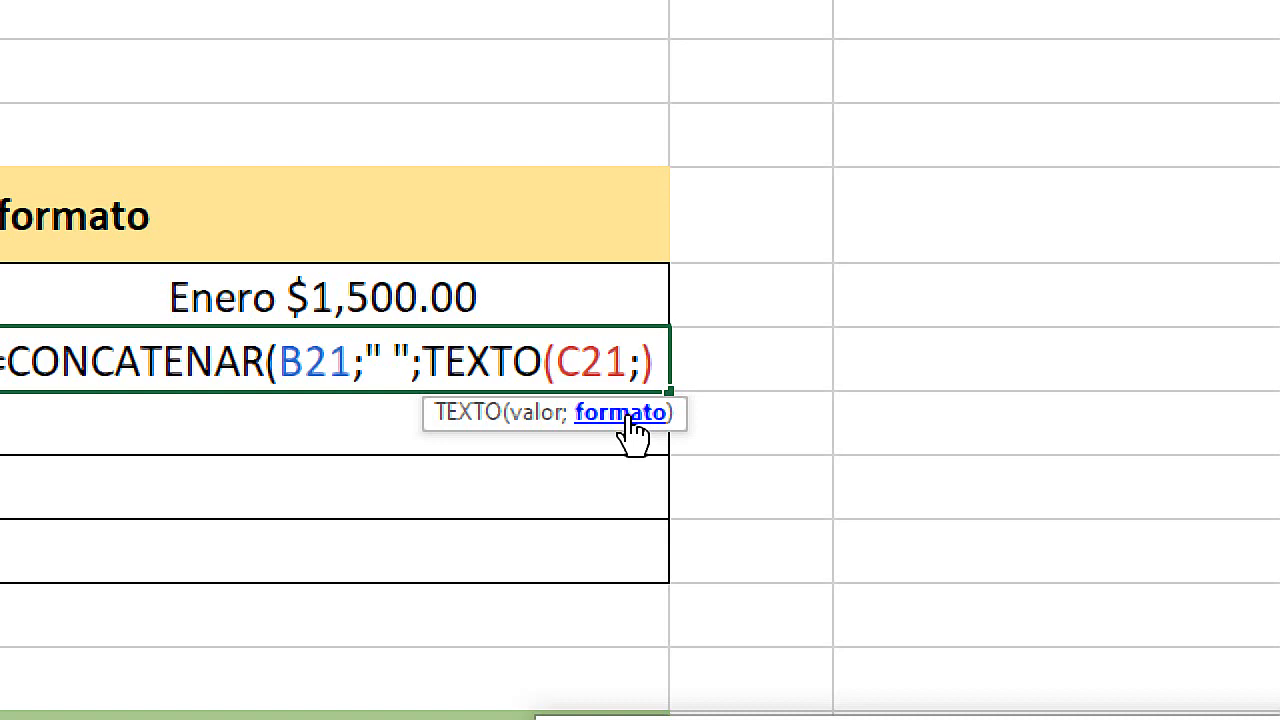
{"action": "key", "text": "Escape"}
{"action": "key", "text": "super+Escape"}
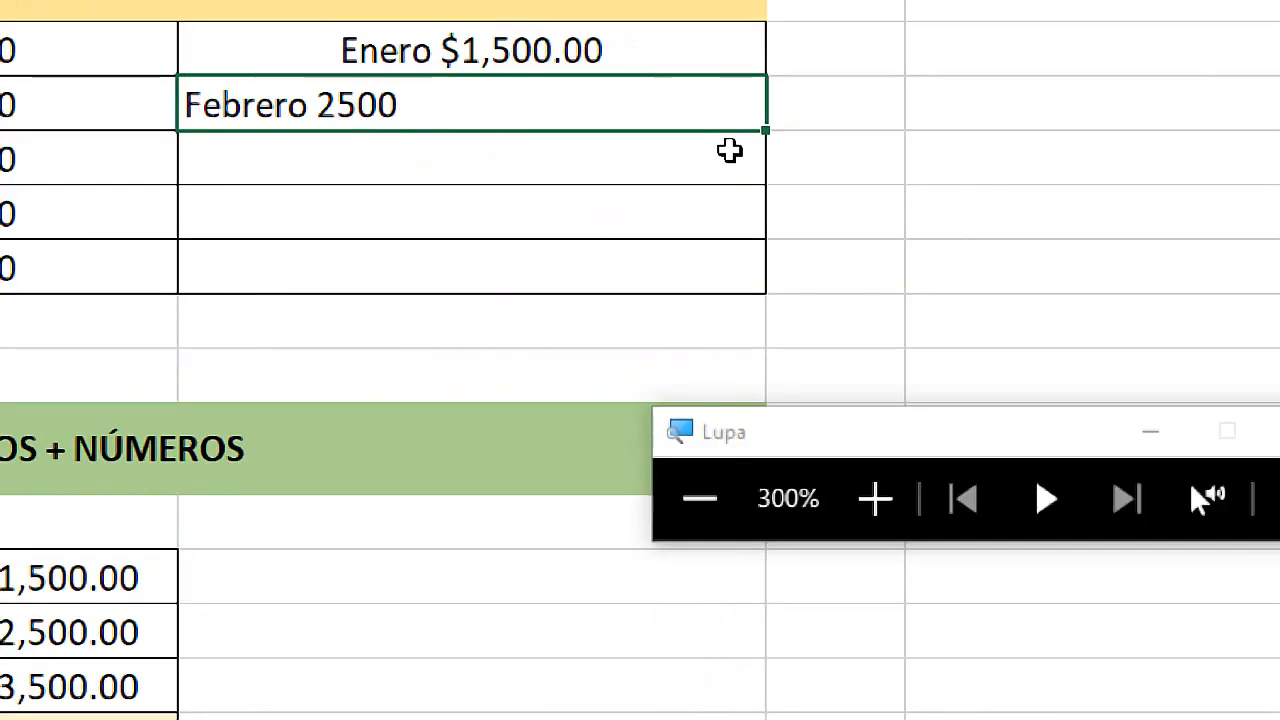
Step: Enter the sample number 100 in the empty cell F20
{"action": "left_click", "coordinate": [888, 329]}
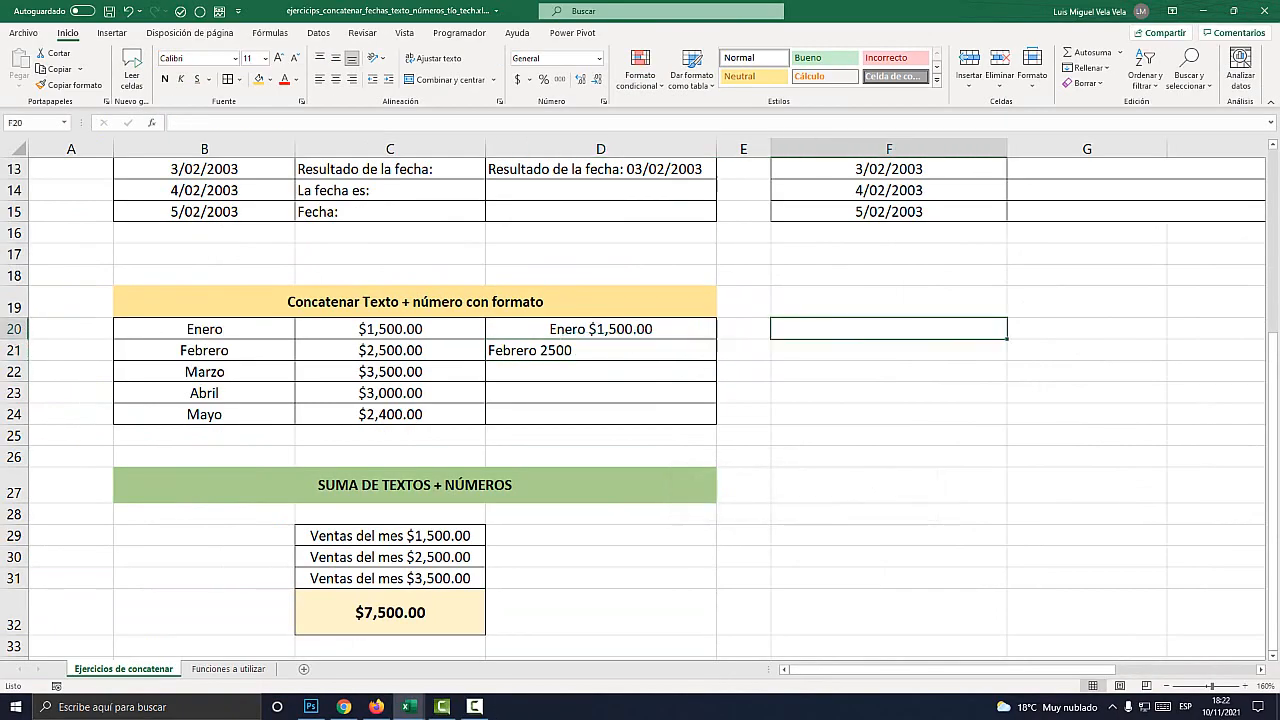
{"action": "type", "text": "2500"}
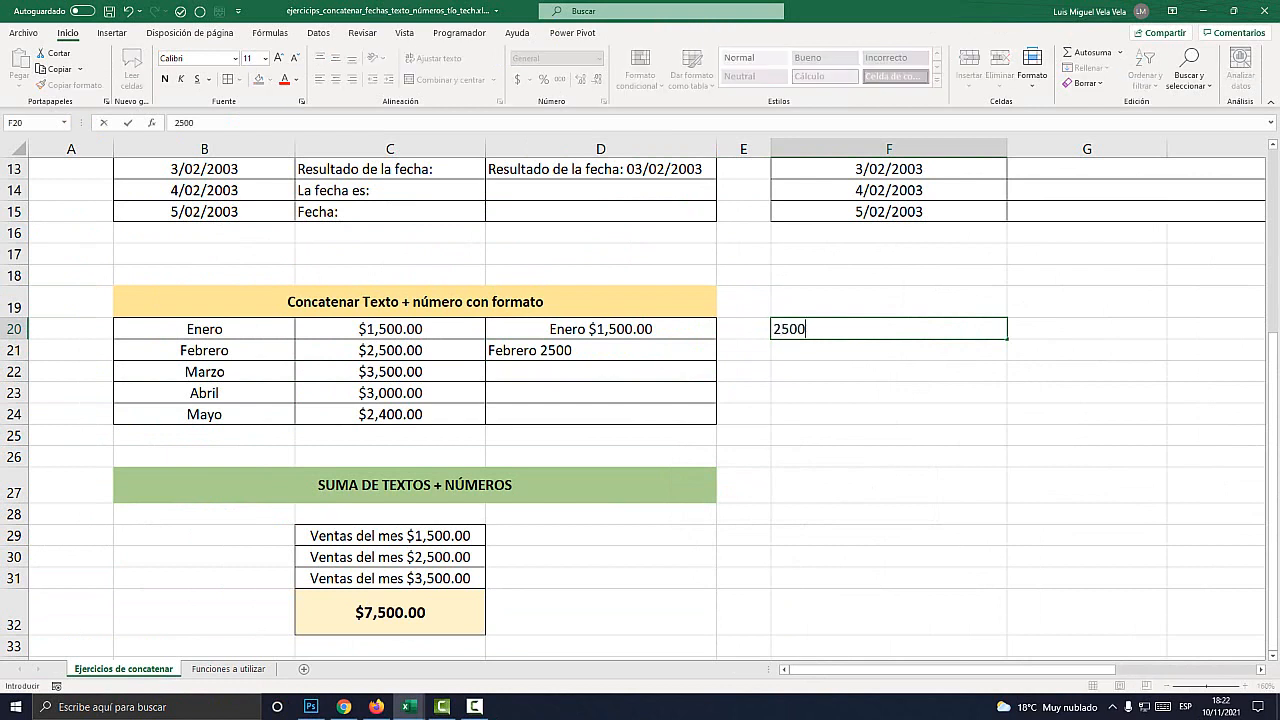
{"action": "key", "text": "Return"}
{"action": "key", "text": "Up"}
{"action": "type", "text": "100"}
{"action": "key", "text": "Return"}
{"action": "key", "text": "Up"}
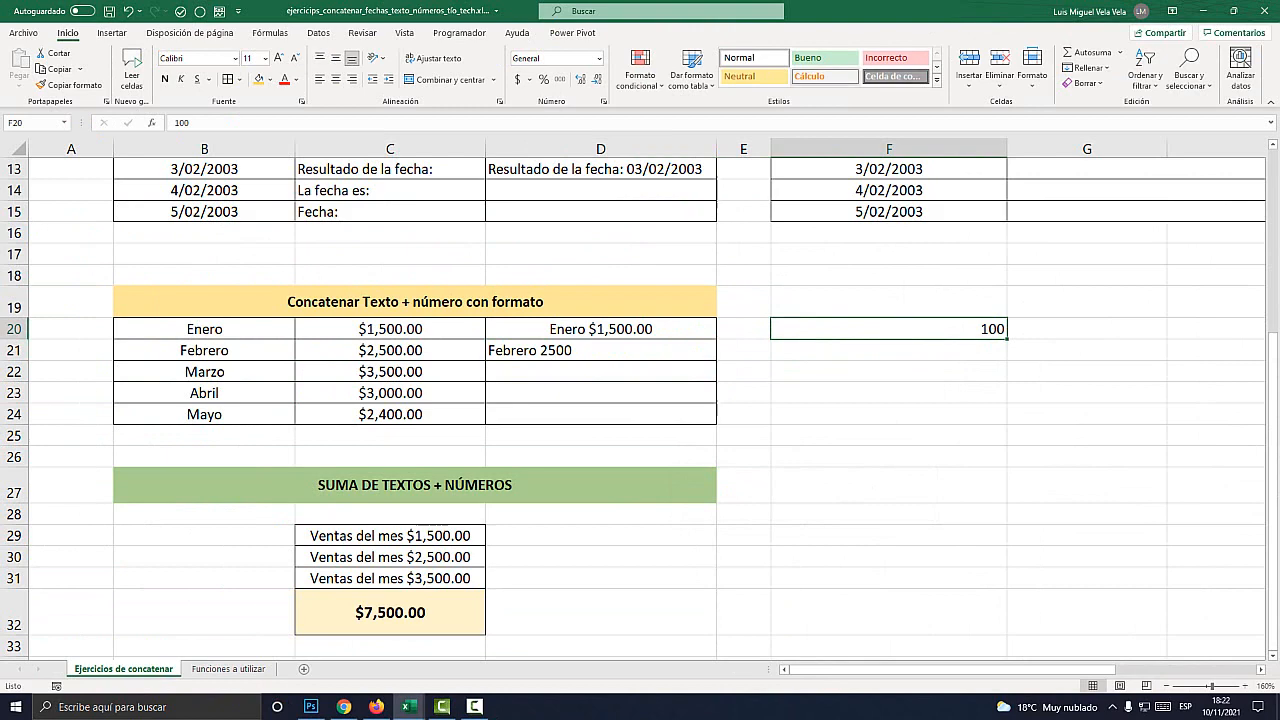
Step: Centre the sample number in F20 and apply the Moneda number format to it
{"action": "left_click", "coordinate": [336, 79]}
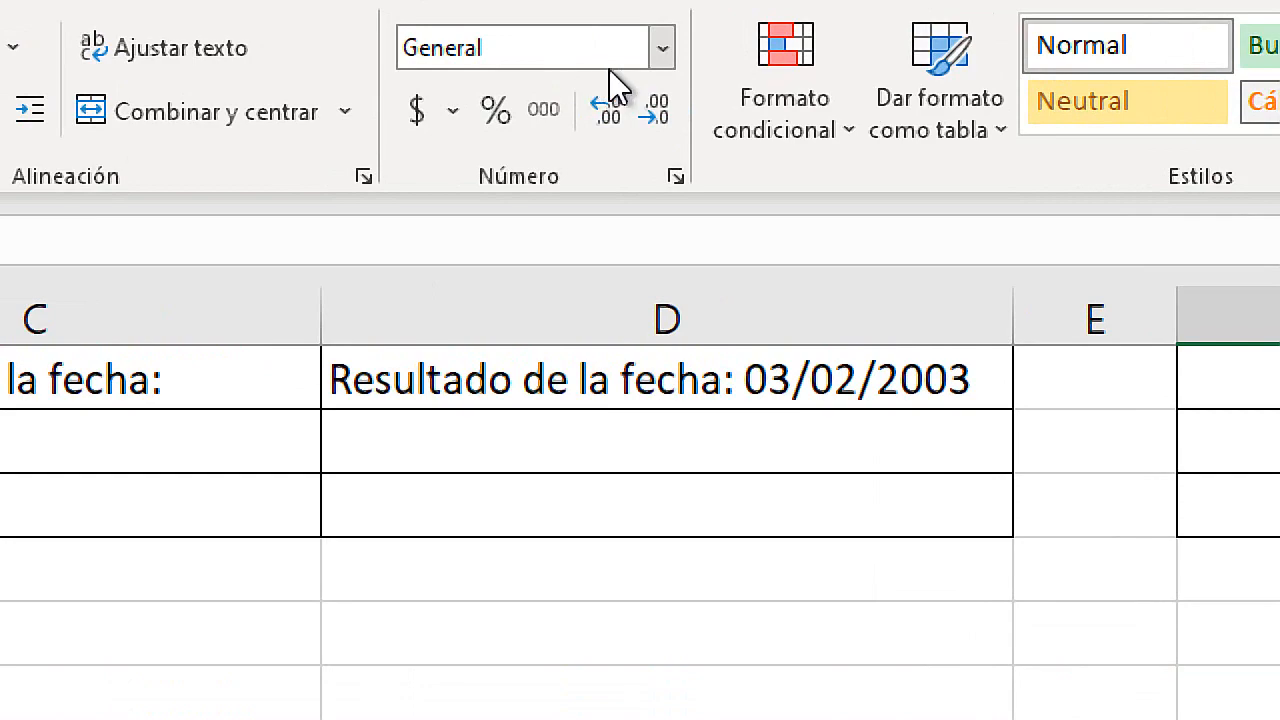
{"action": "left_click", "coordinate": [599, 59]}
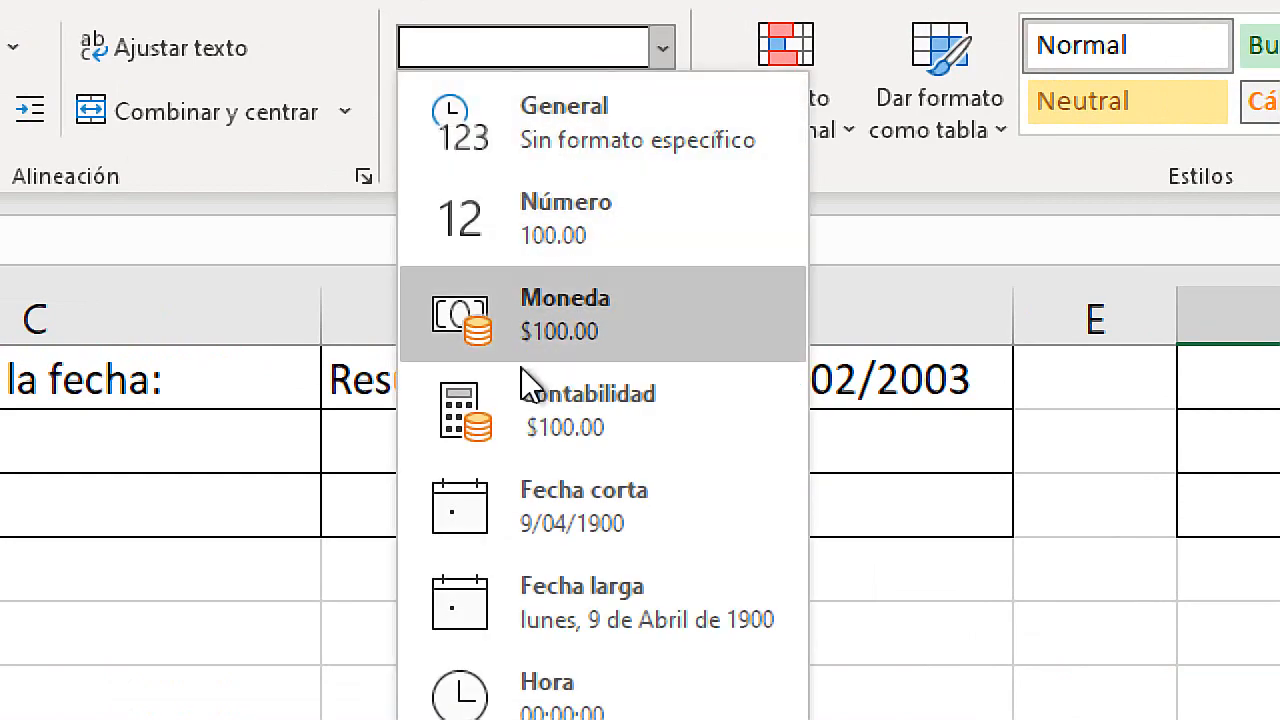
{"action": "left_click", "coordinate": [560, 318]}
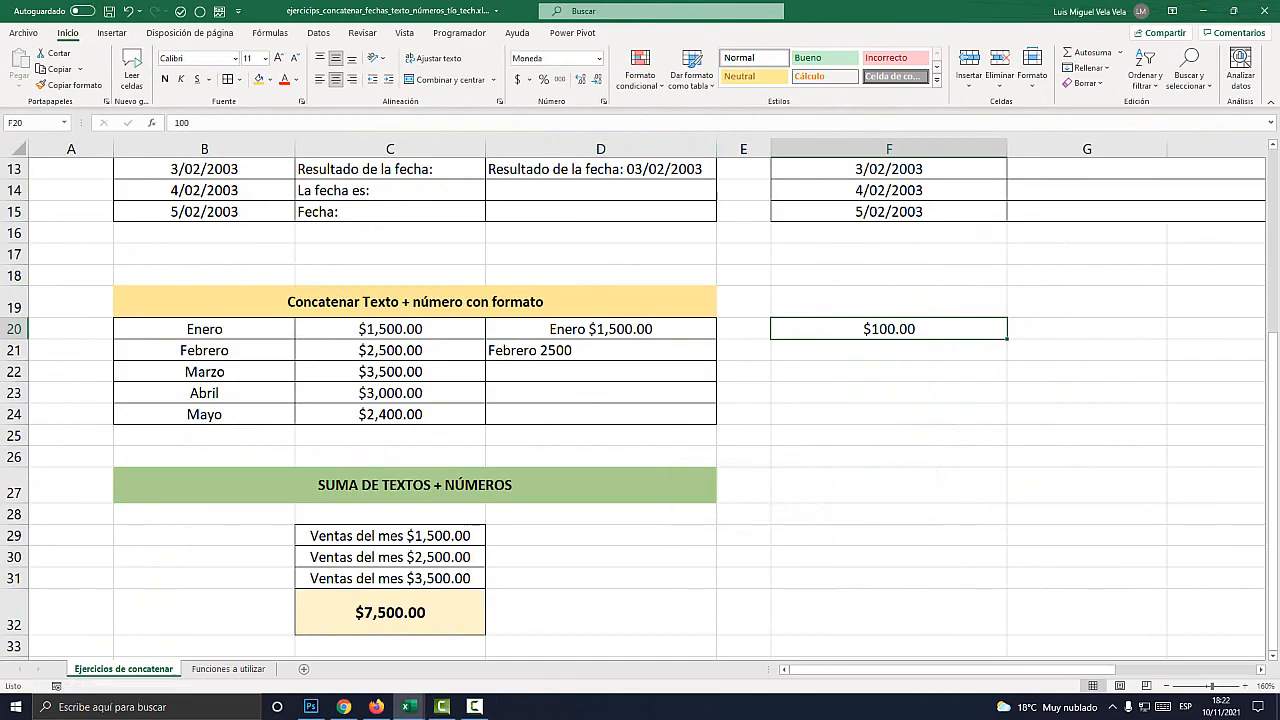
Step: Open the cell format settings for F20 and show the Personalizada category
{"action": "key", "text": "super"}
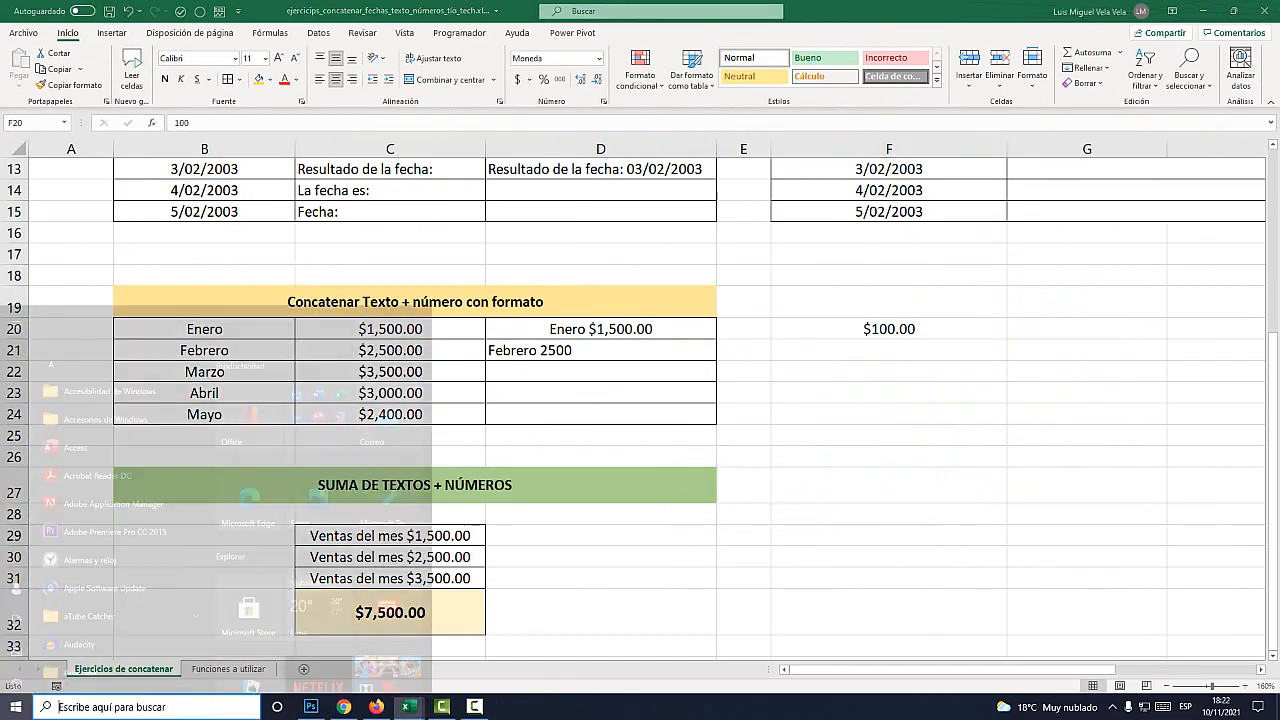
{"action": "key", "text": "super+plus"}
{"action": "left_click", "coordinate": [1007, 221]}
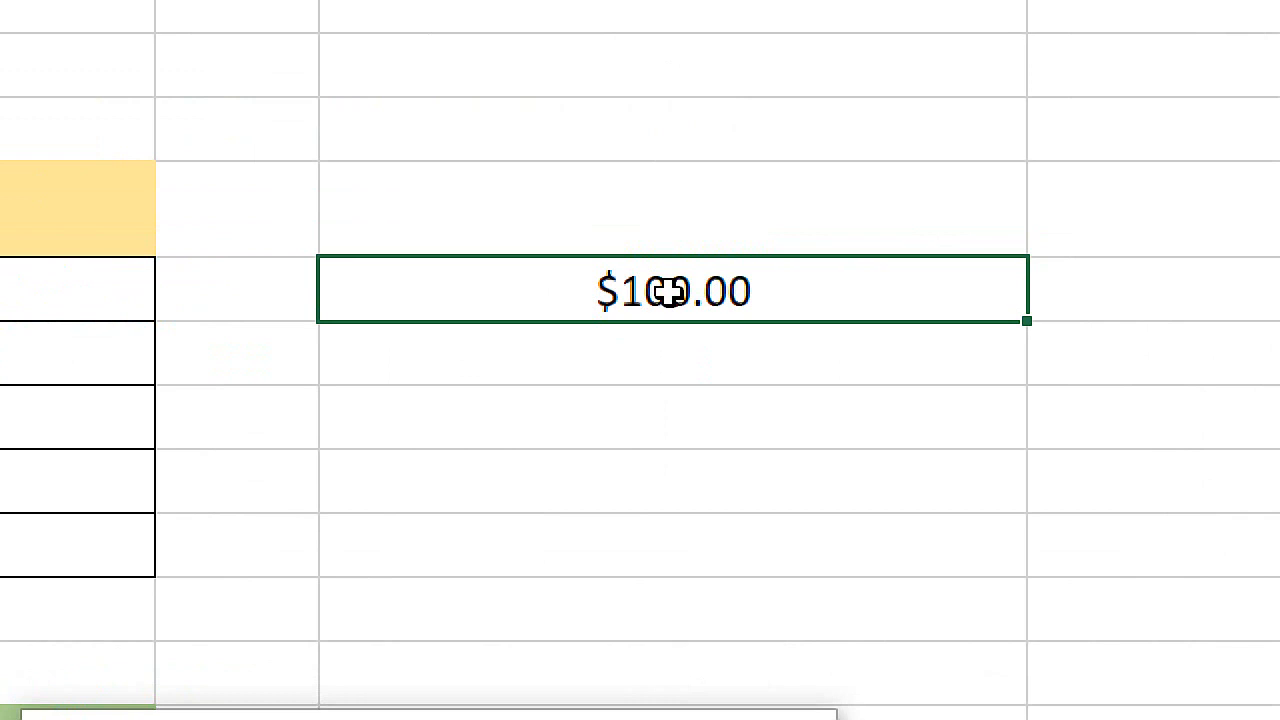
{"action": "right_click", "coordinate": [670, 291]}
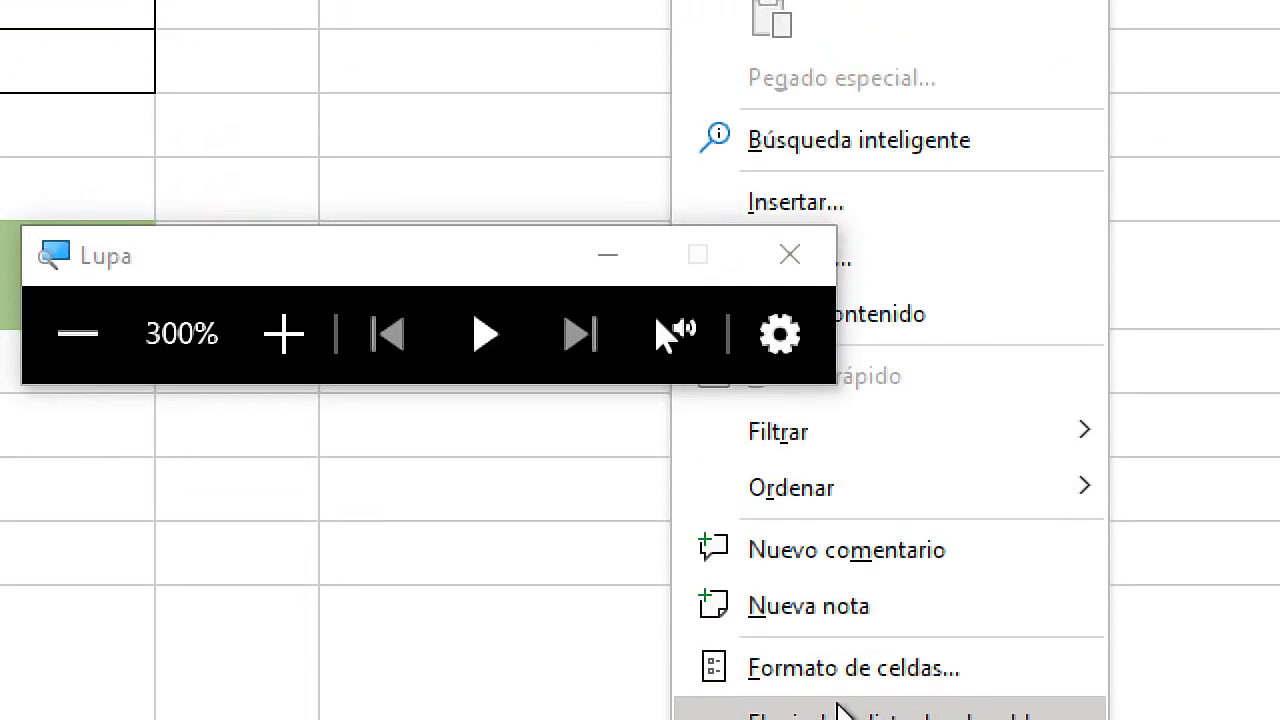
{"action": "left_click", "coordinate": [493, 256]}
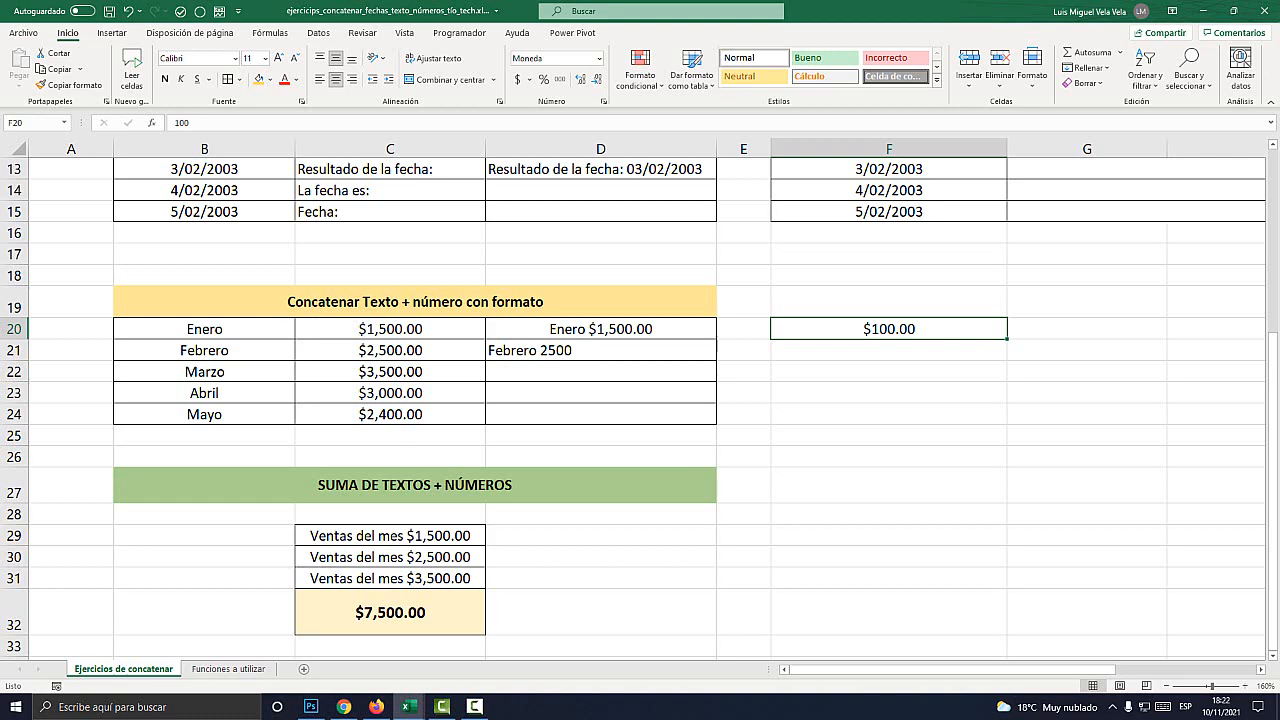
{"action": "right_click", "coordinate": [864, 291]}
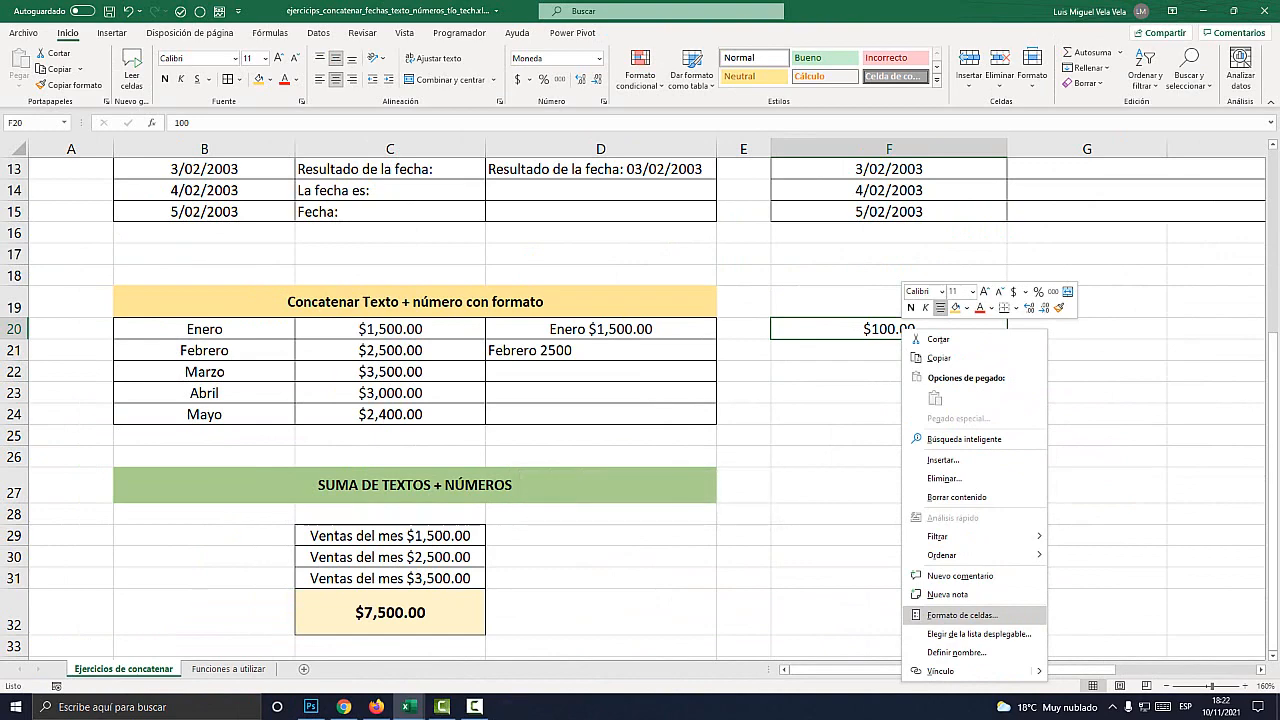
{"action": "left_click", "coordinate": [953, 423]}
{"action": "left_click_drag", "start_coordinate": [900, 375], "coordinate": [570, 140]}
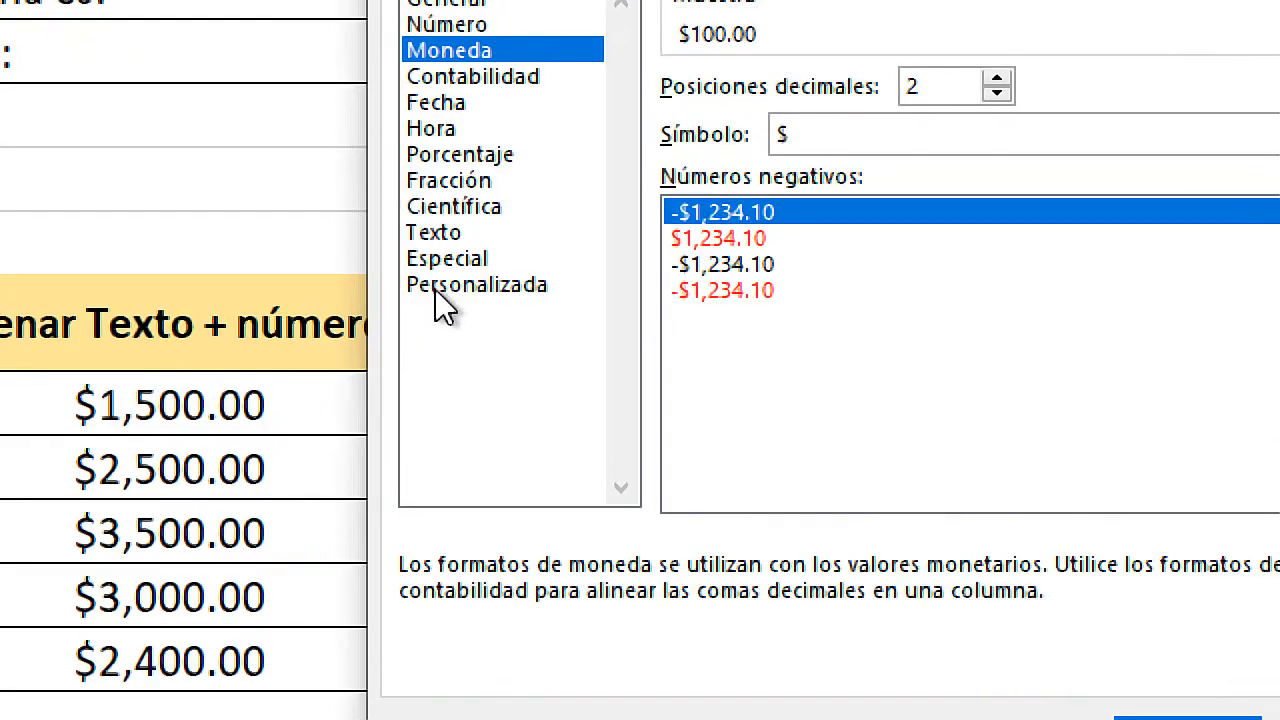
{"action": "left_click", "coordinate": [507, 287]}
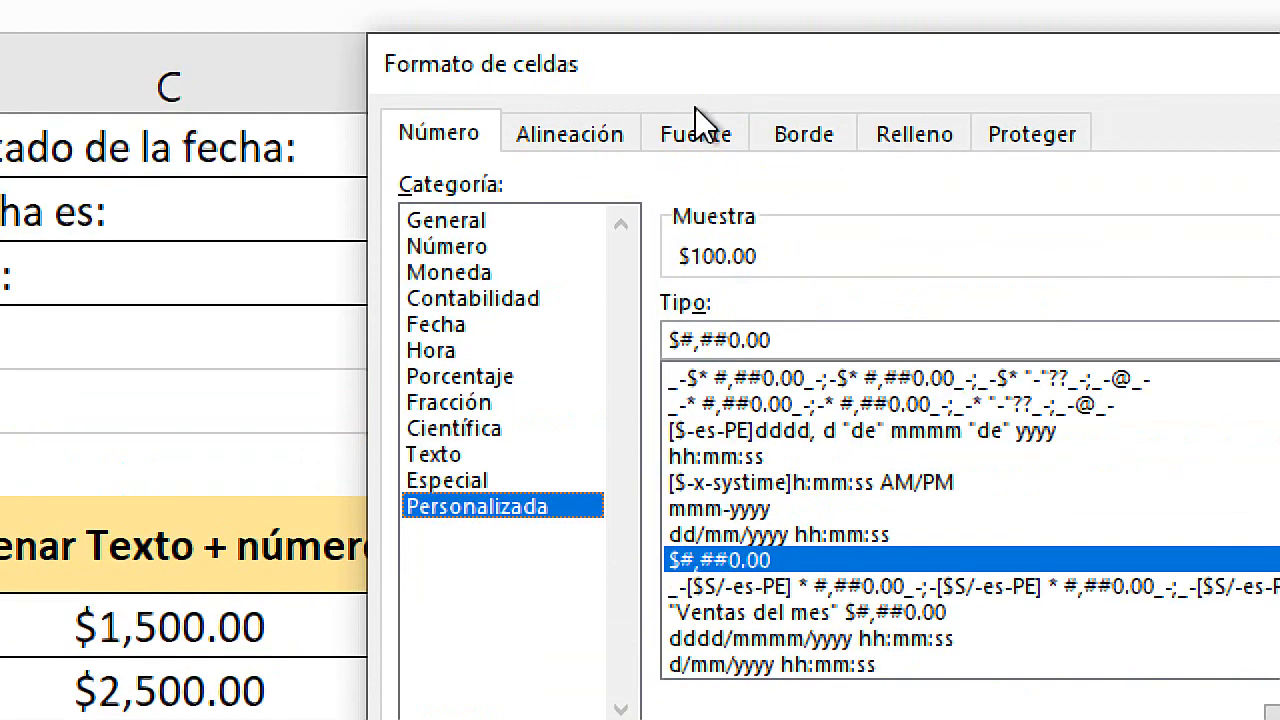
Step: Examine the custom format code that represents the currency format of F20
{"action": "left_click_drag", "start_coordinate": [789, 334], "coordinate": [583, 340]}
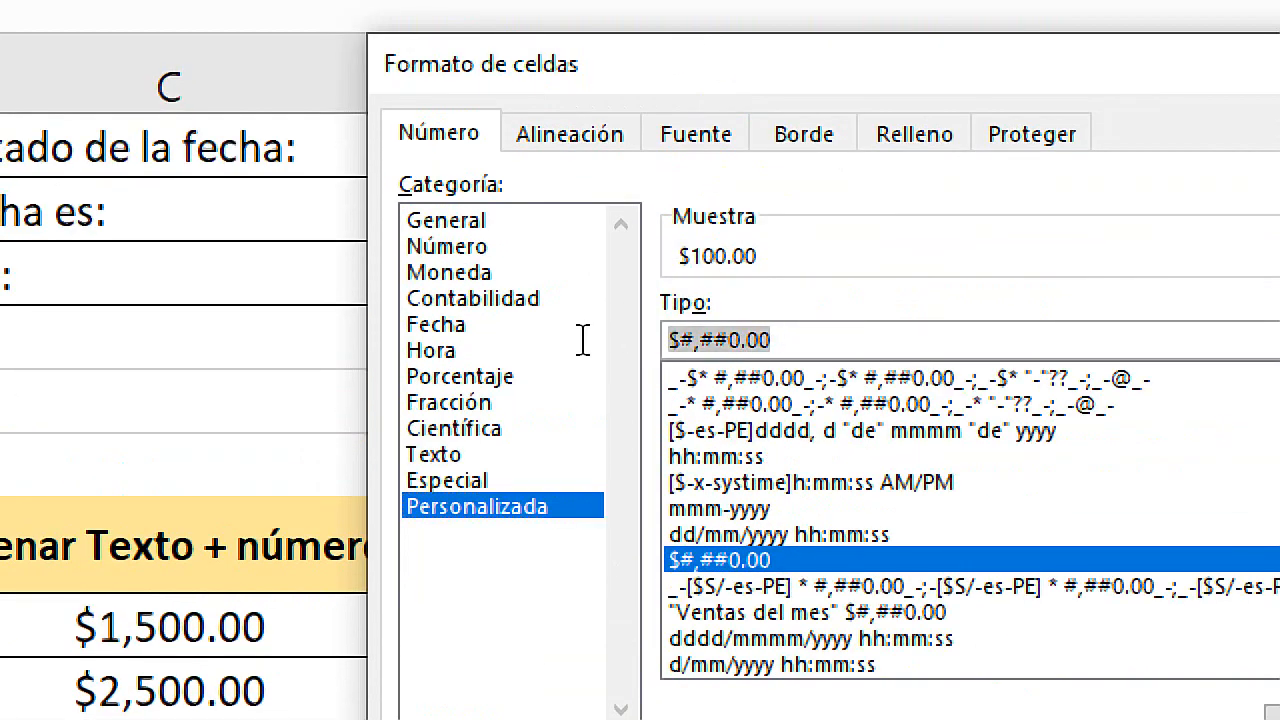
{"action": "left_click", "coordinate": [740, 340]}
{"action": "left_click_drag", "start_coordinate": [814, 328], "coordinate": [671, 330]}
{"action": "left_click", "coordinate": [718, 339]}
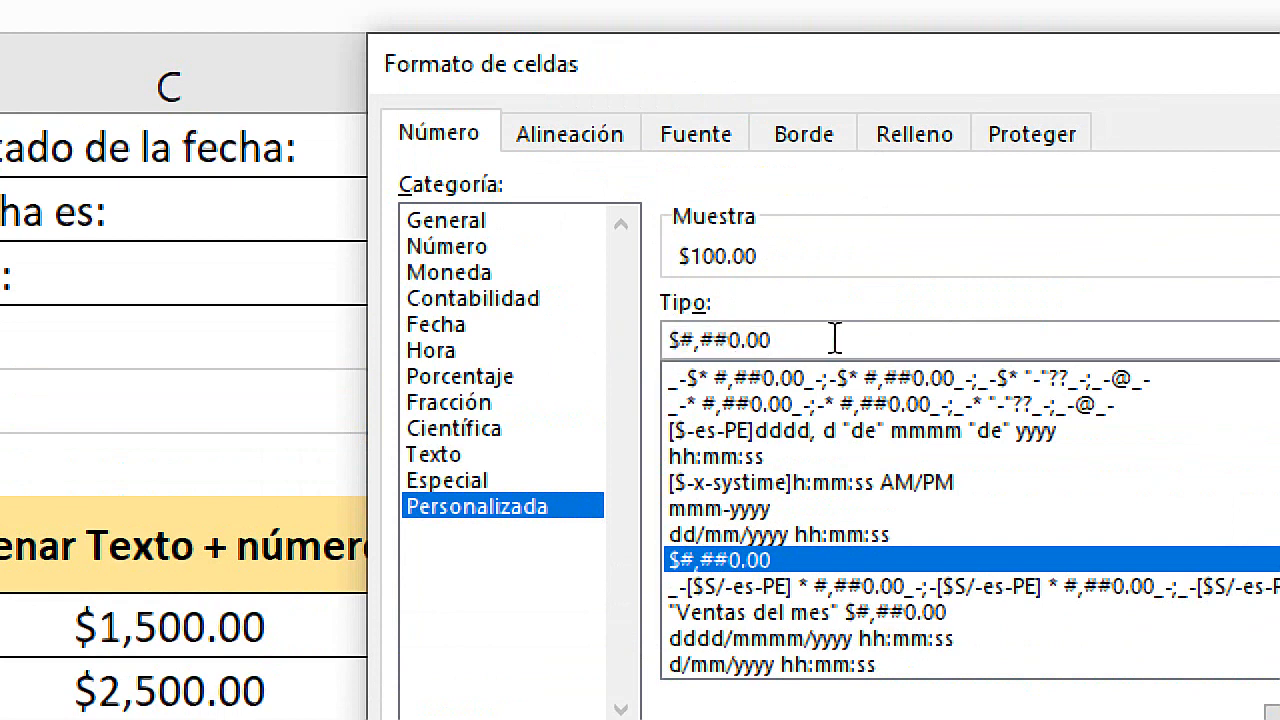
{"action": "left_click_drag", "start_coordinate": [834, 337], "coordinate": [665, 340]}
{"action": "left_click", "coordinate": [749, 343]}
{"action": "left_click_drag", "start_coordinate": [863, 345], "coordinate": [632, 347]}
{"action": "left_click", "coordinate": [768, 341]}
{"action": "left_click", "coordinate": [453, 503]}
{"action": "left_click", "coordinate": [777, 338]}
Step: Copy the whole format code $#,##0.00 and close the cell format settings without changing anything
{"action": "double_click", "coordinate": [651, 338]}
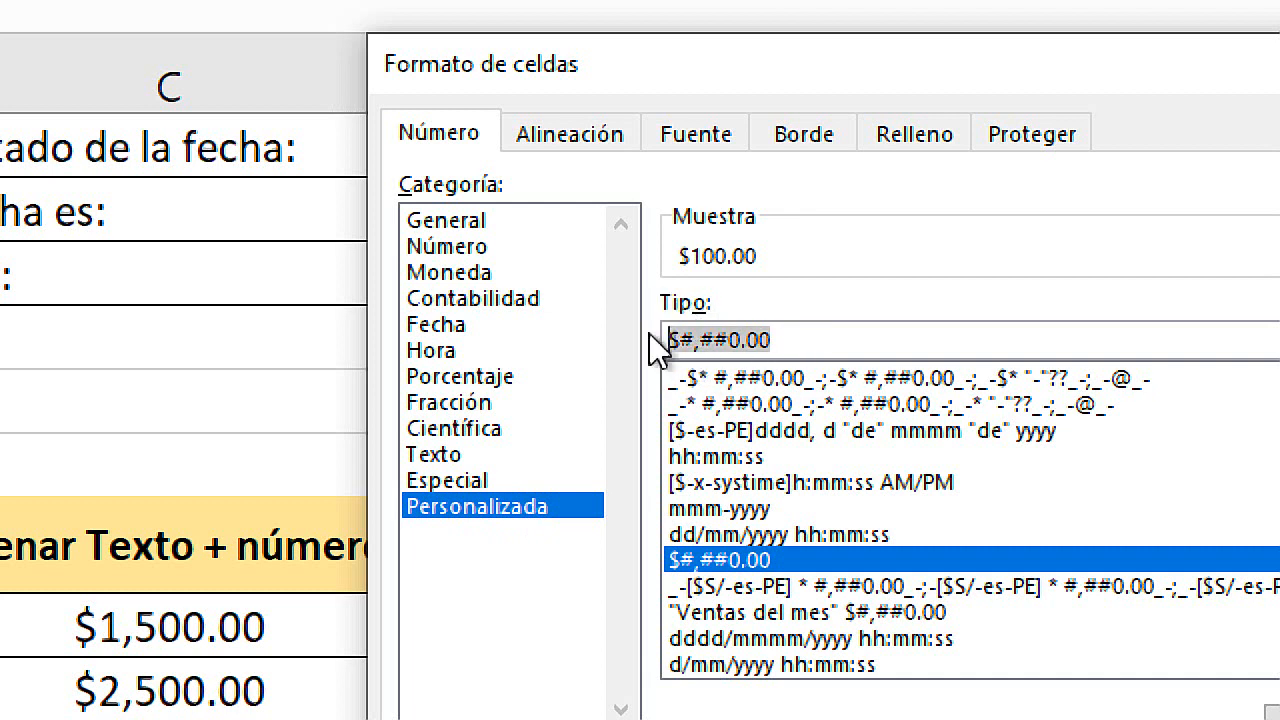
{"action": "right_click", "coordinate": [699, 330]}
{"action": "left_click", "coordinate": [821, 401]}
{"action": "key", "text": "Escape"}
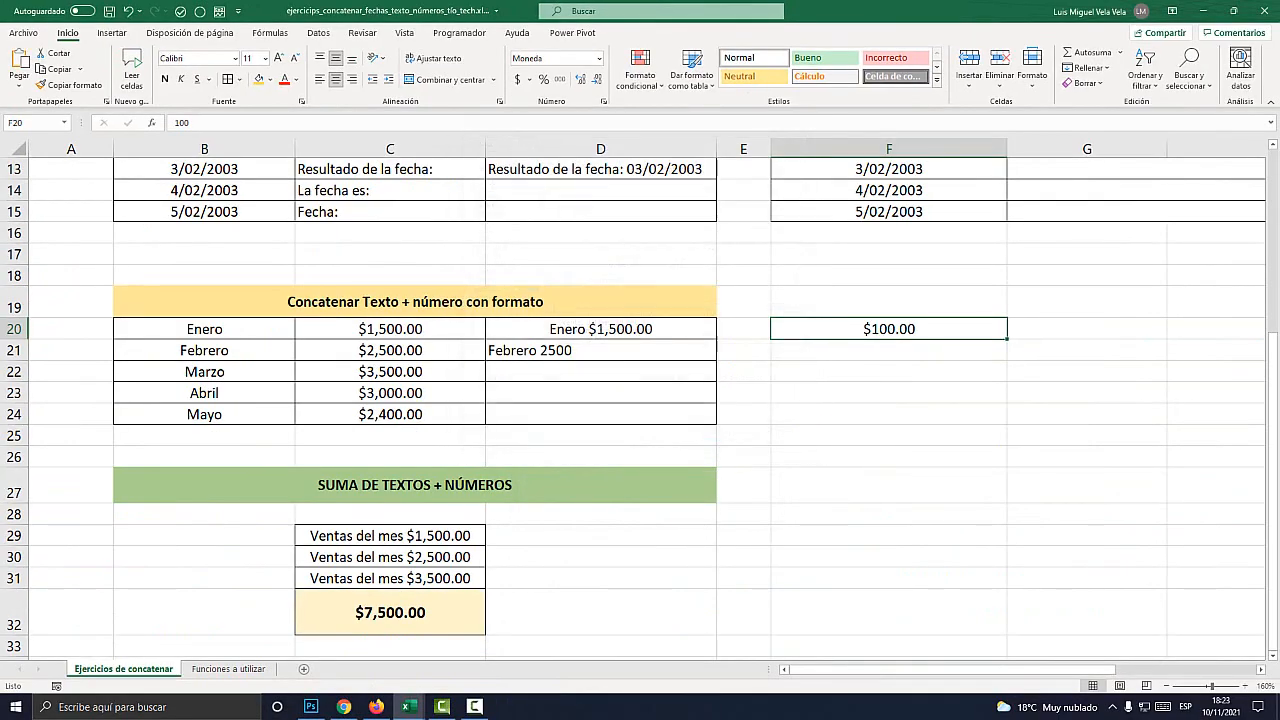
Step: Insert the TEXTO function in front of C21 in the D21 CONCATENAR formula
{"action": "double_click", "coordinate": [574, 350]}
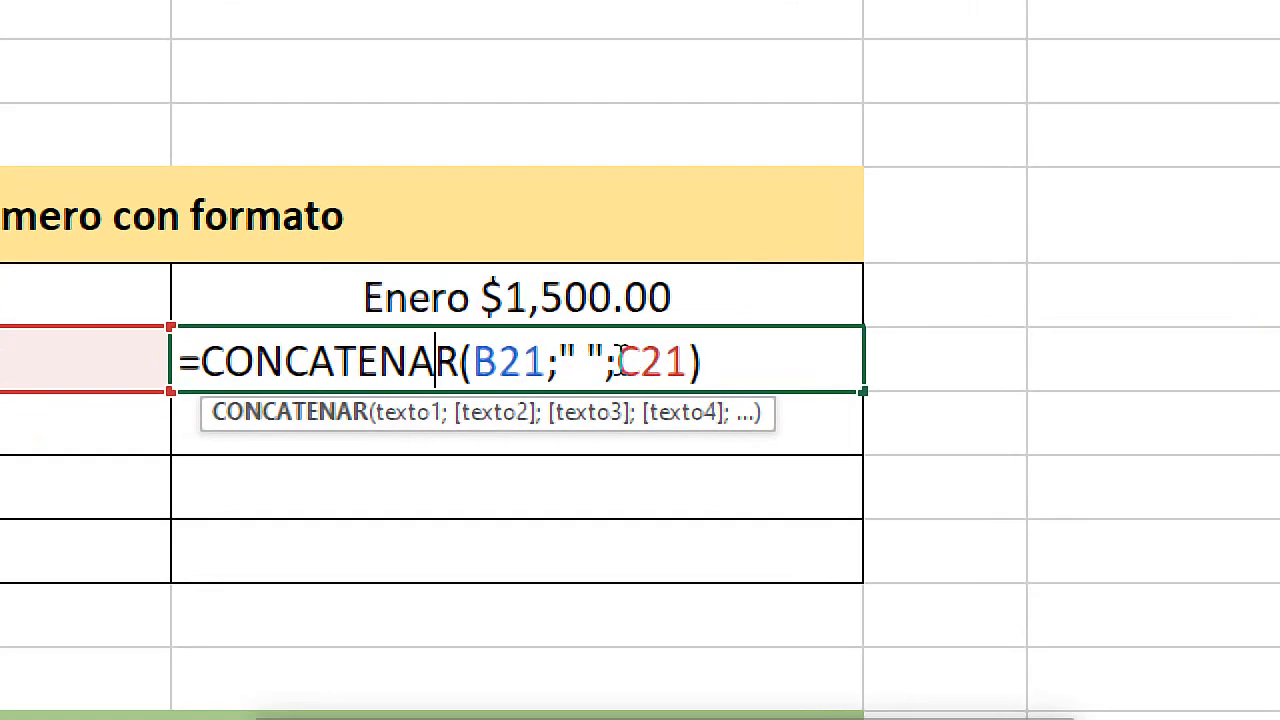
{"action": "left_click", "coordinate": [634, 350]}
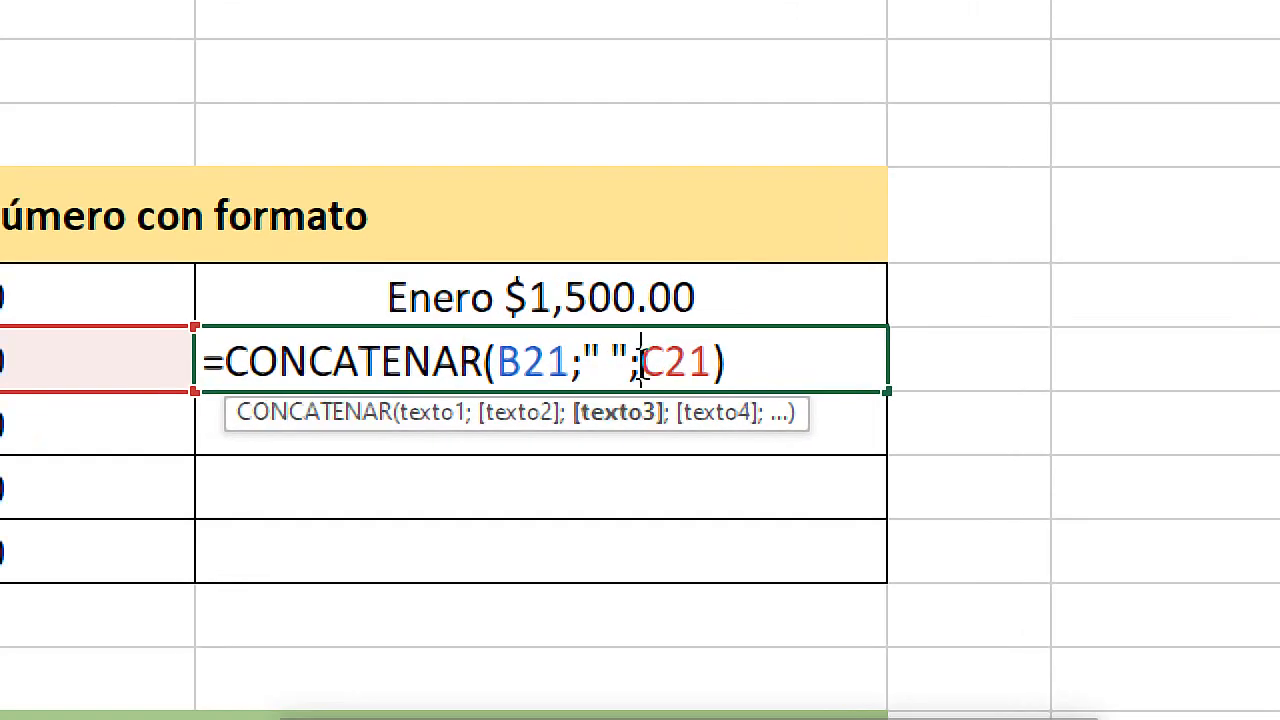
{"action": "type", "text": "textop"}
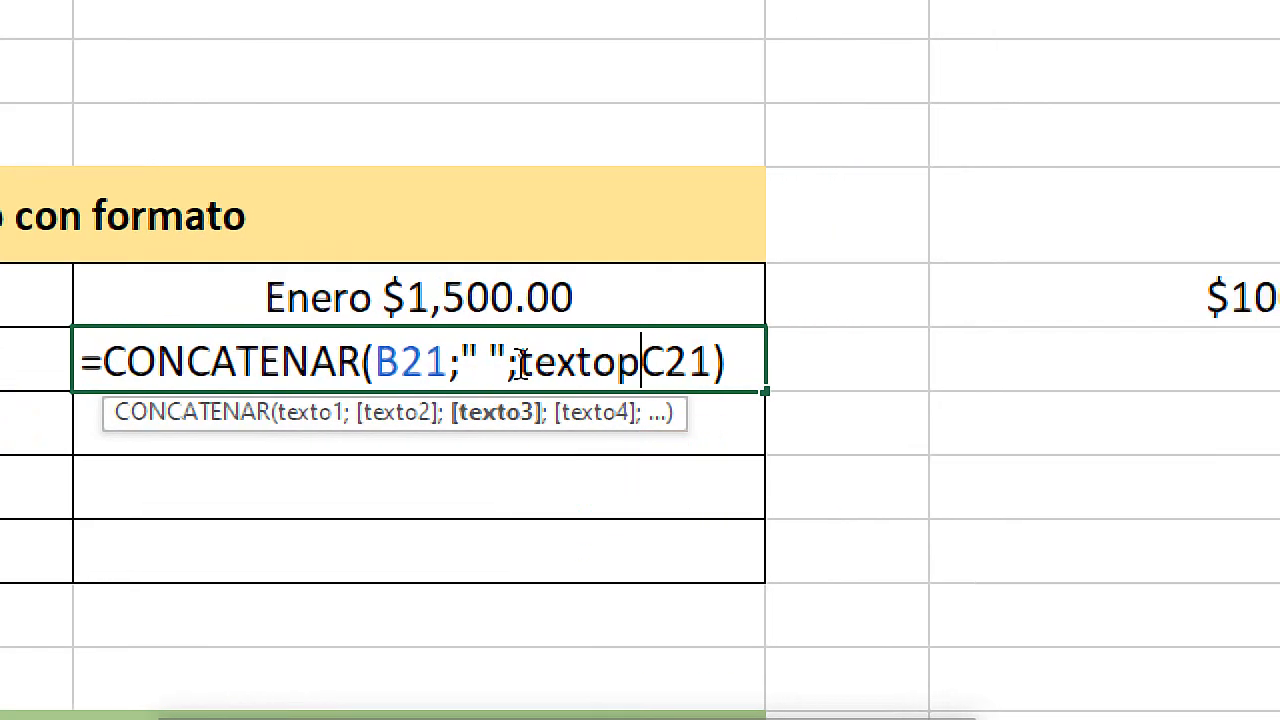
{"action": "key", "text": "BackSpace"}
{"action": "key", "text": "BackSpace"}
{"action": "key", "text": "Tab"}
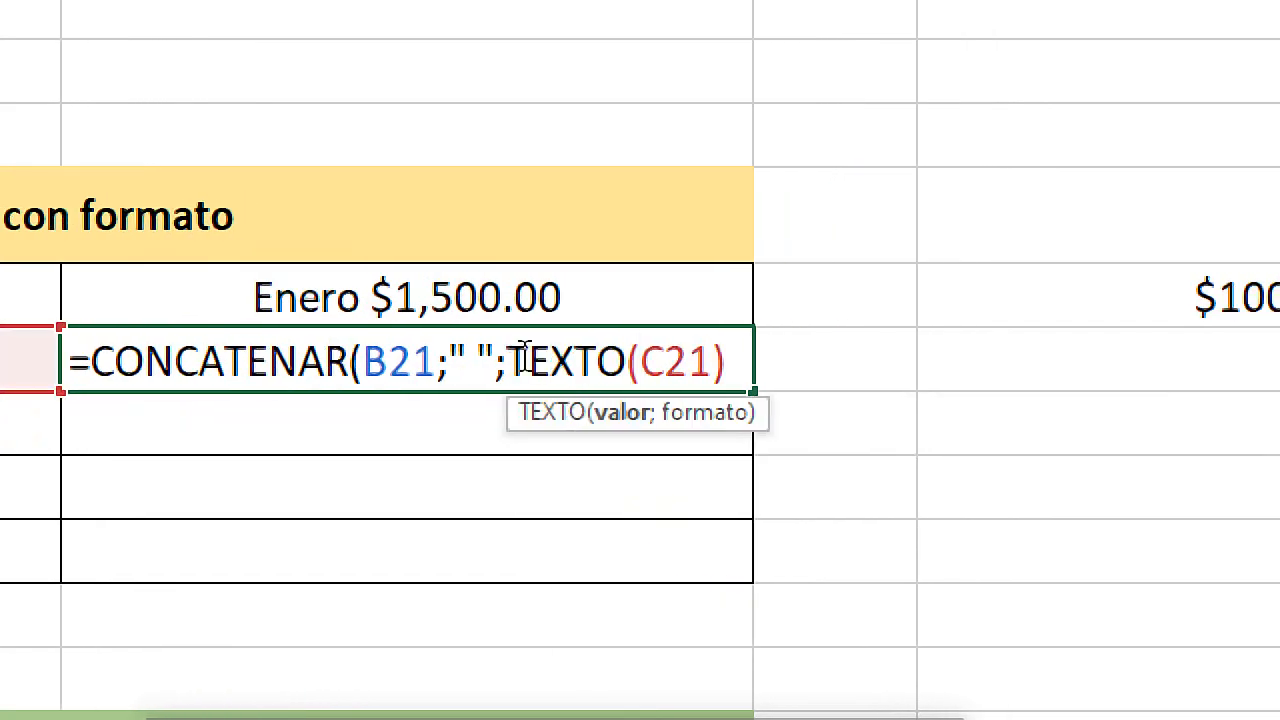
Step: Add the quoted format "$#,##0.00" as TEXTO's second argument, close both functions and enter the D21 formula
{"action": "type", "text": ";\" \";TEXTO(C21;\""}
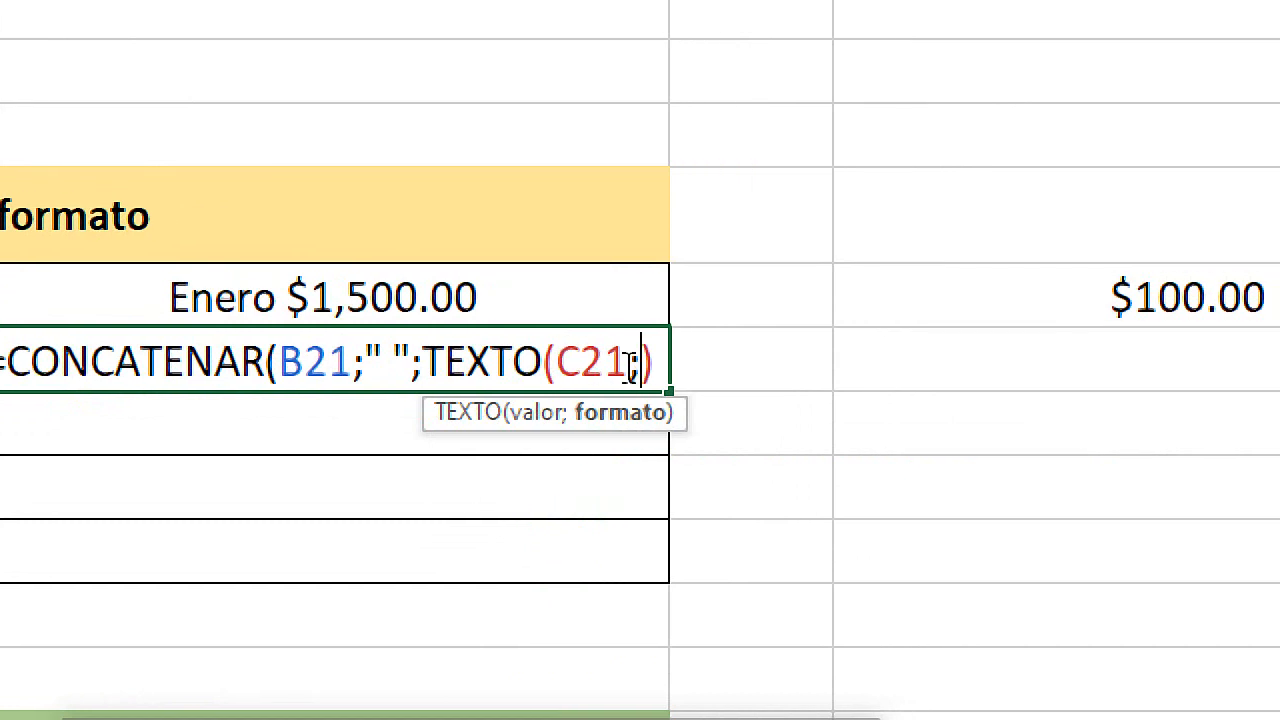
{"action": "type", "text": "$#,##0.00\""}
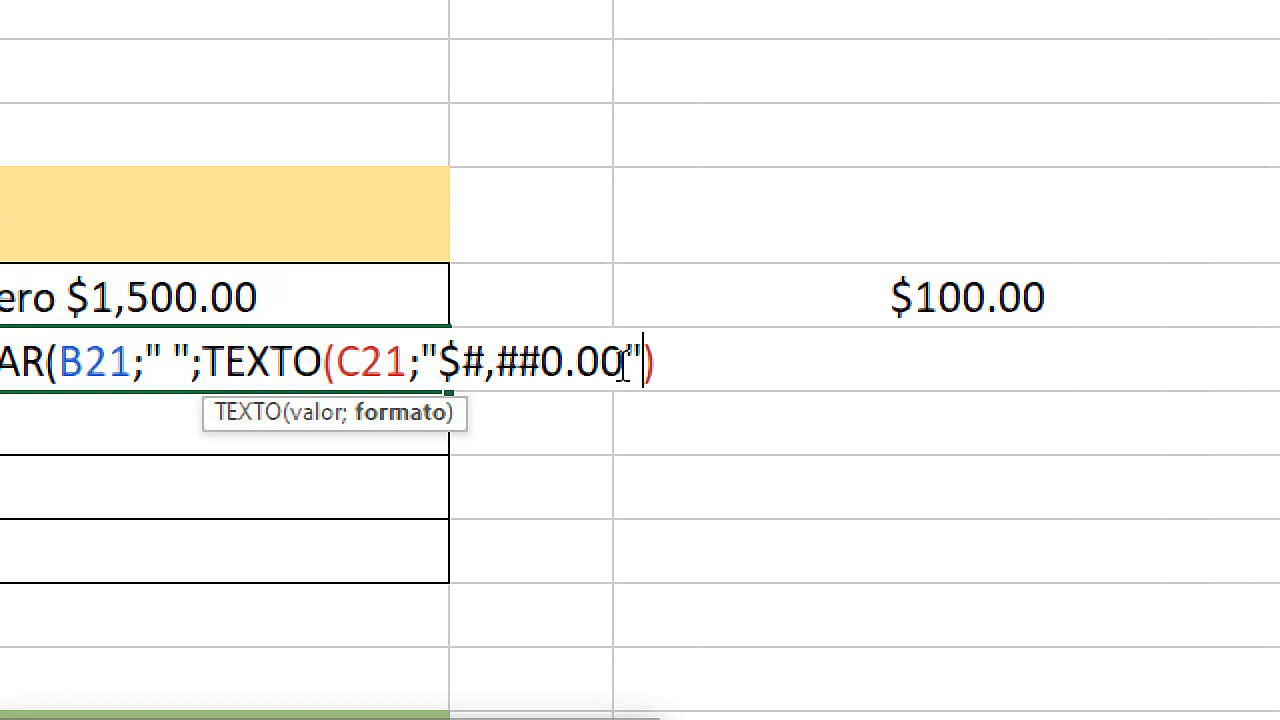
{"action": "left_click_drag", "start_coordinate": [623, 367], "coordinate": [445, 365]}
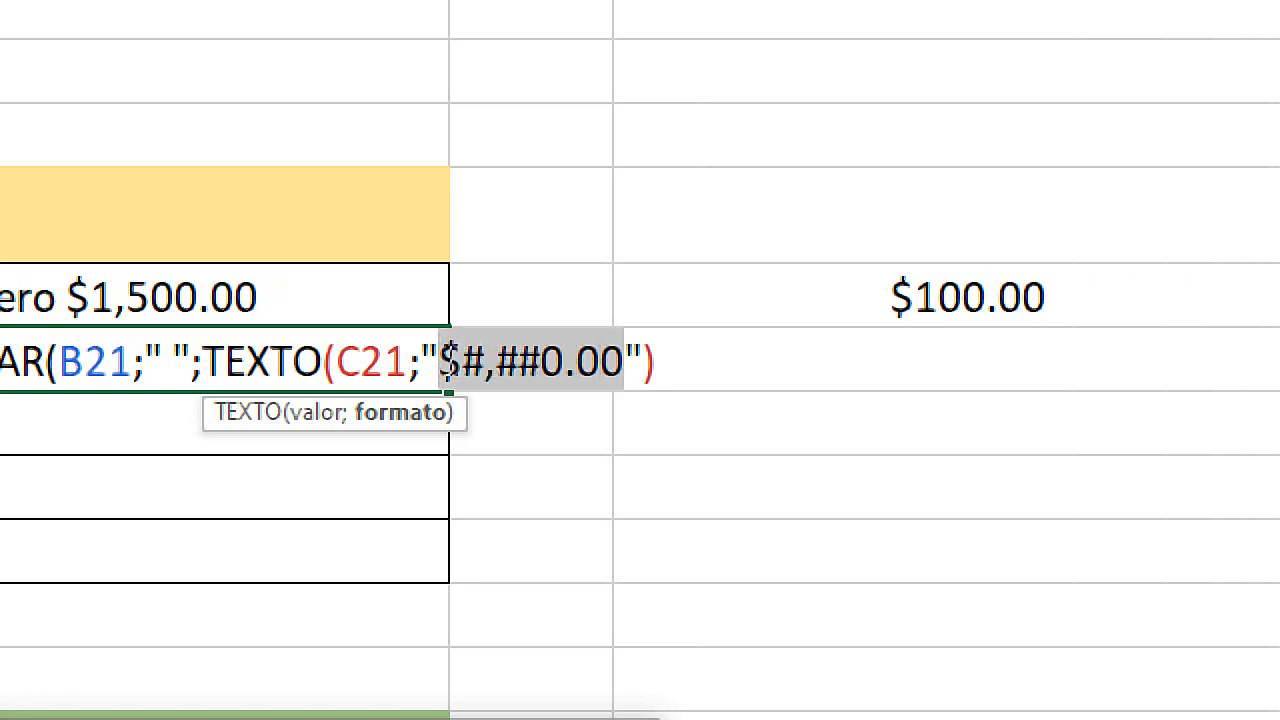
{"action": "left_click", "coordinate": [683, 360]}
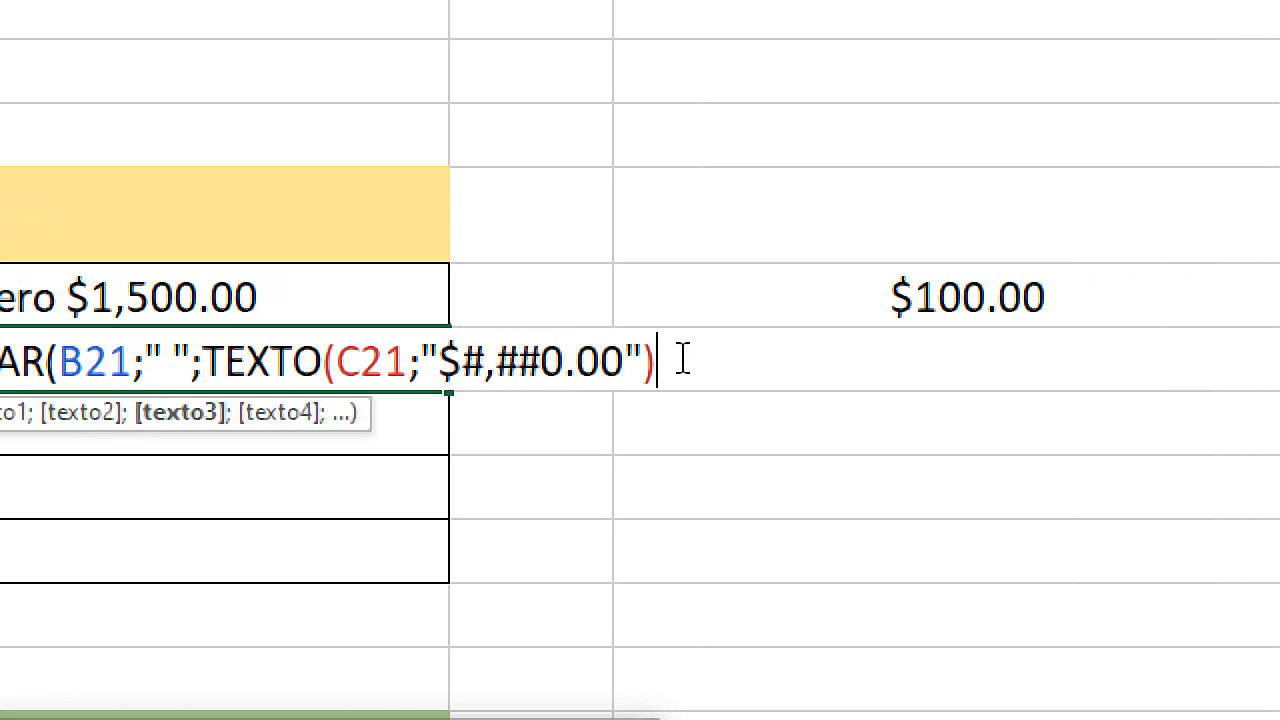
{"action": "type", "text": ")"}
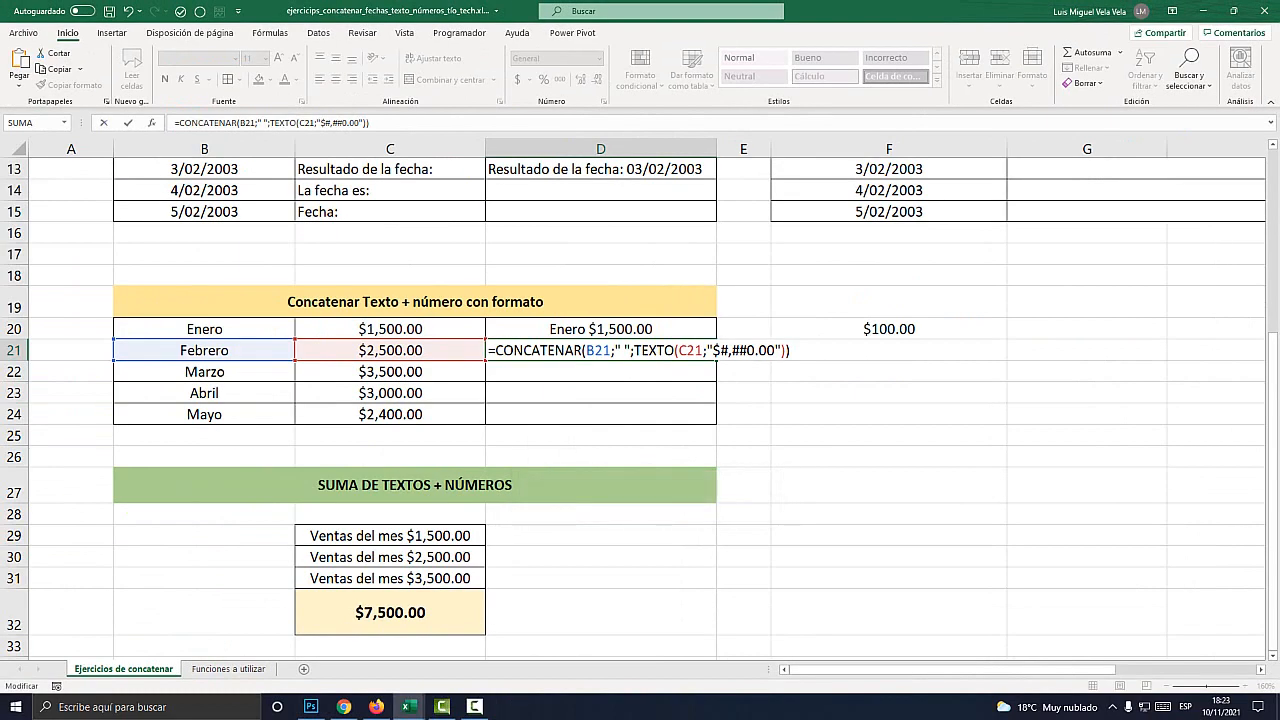
{"action": "key", "text": "Return"}
Step: Center the D21 result horizontally in its cell, undoing any accidental move of the cell
{"action": "left_click", "coordinate": [600, 351]}
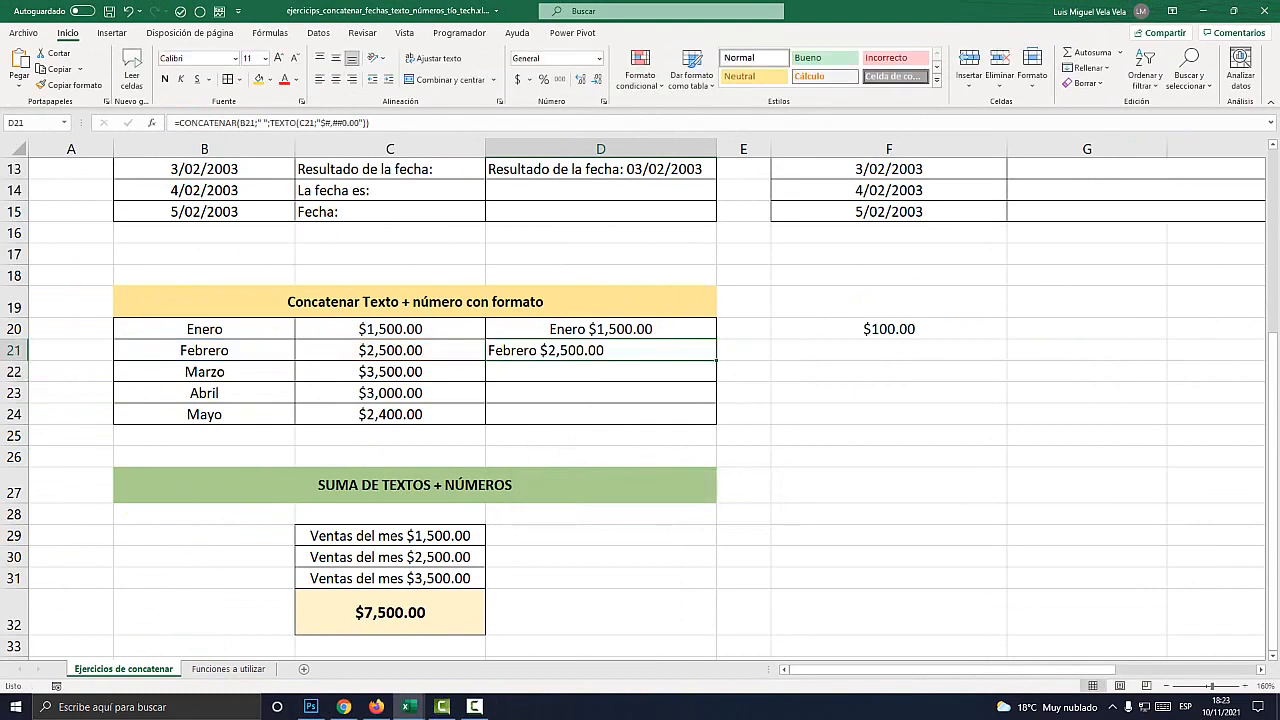
{"action": "left_click", "coordinate": [336, 79]}
{"action": "left_click_drag", "start_coordinate": [713, 360], "coordinate": [713, 378]}
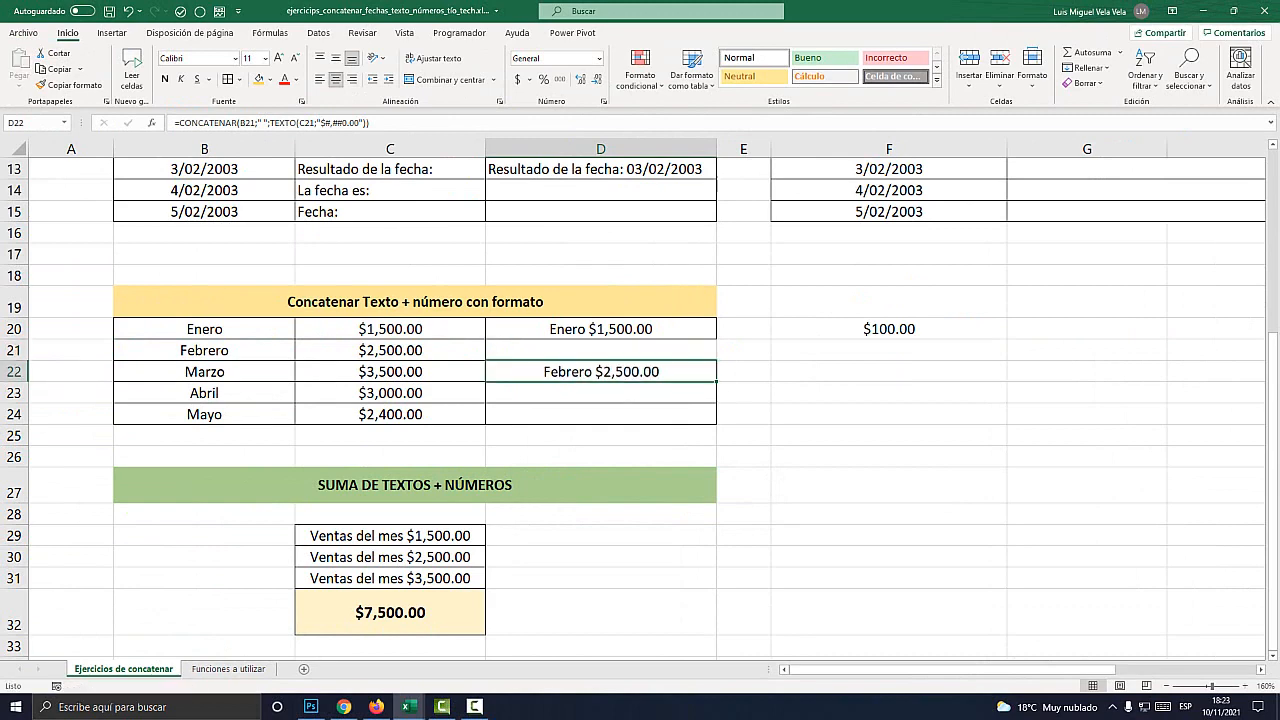
{"action": "key", "text": "ctrl+z"}
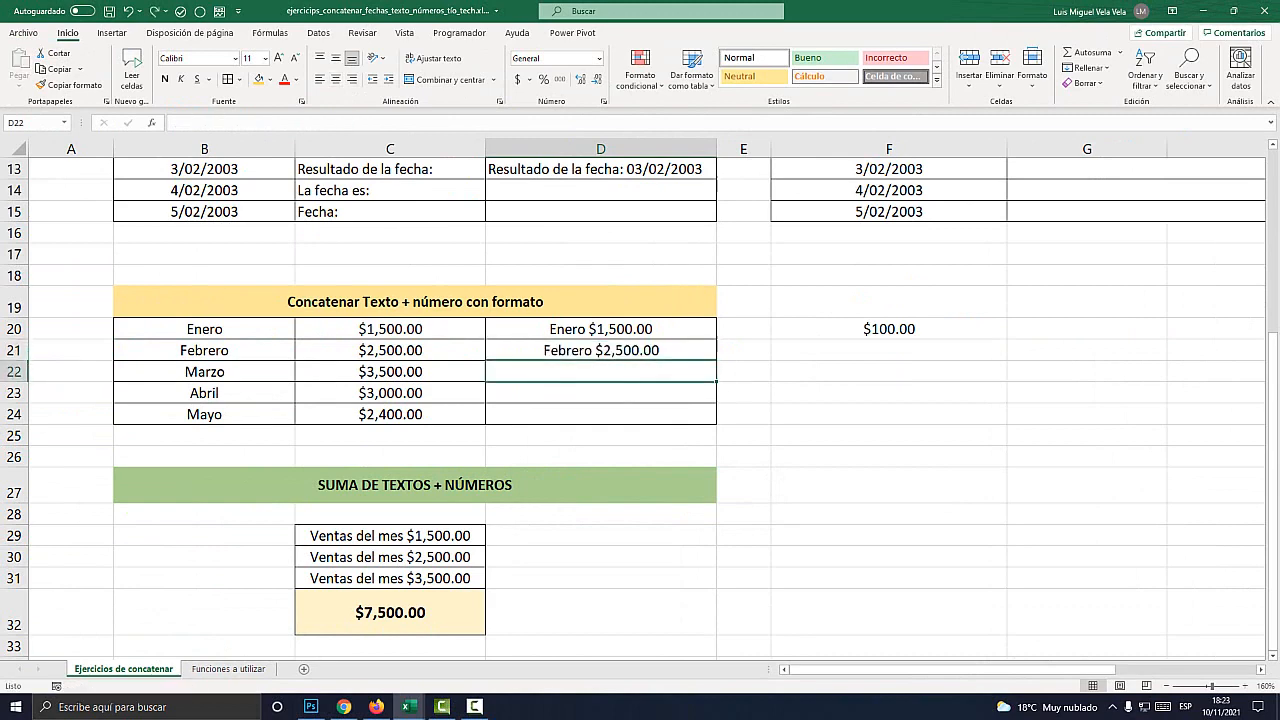
Step: Start a formula in D22 that joins B22 and C22 with the & operator
{"action": "key", "text": "super+plus"}
{"action": "type", "text": "="}
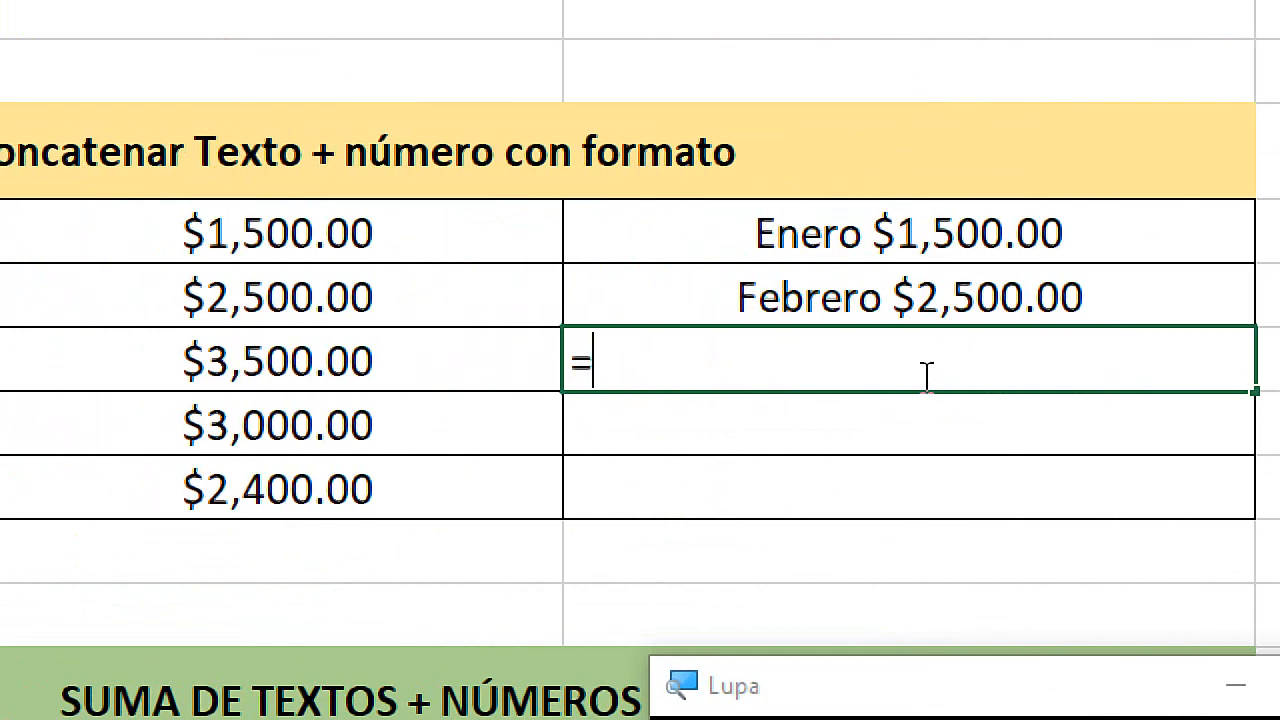
{"action": "left_click", "coordinate": [177, 363]}
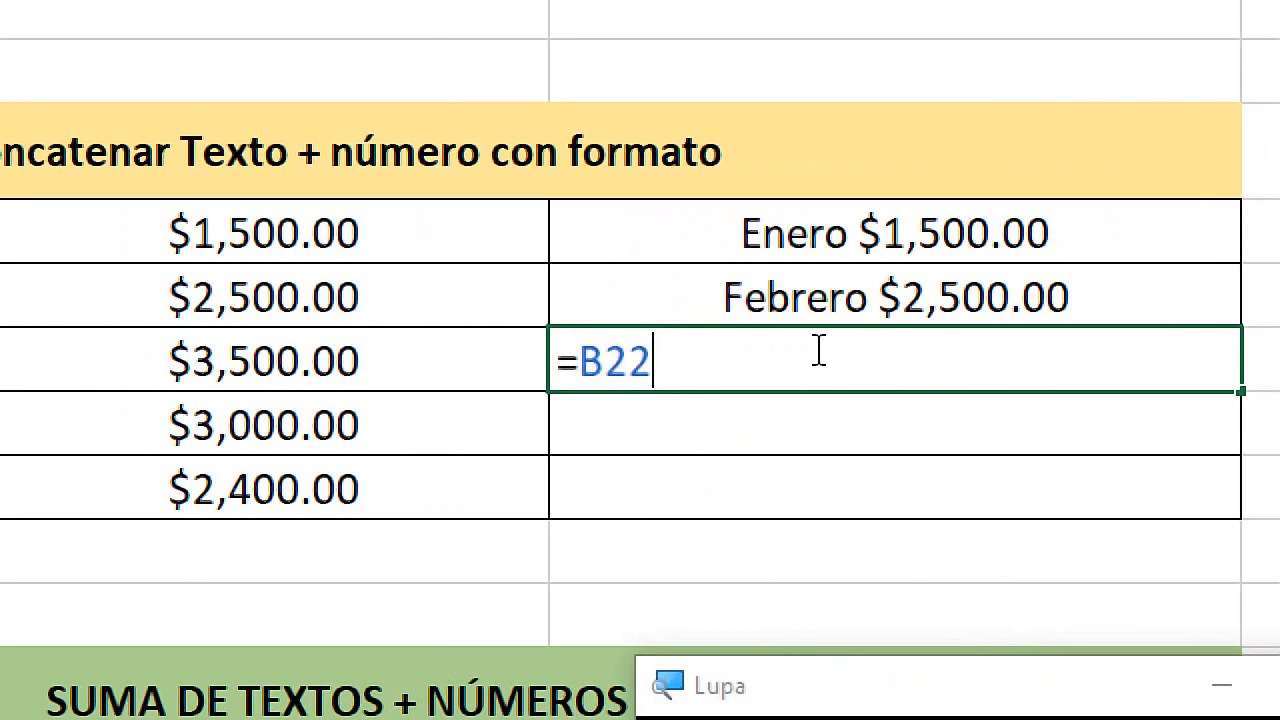
{"action": "type", "text": "&"}
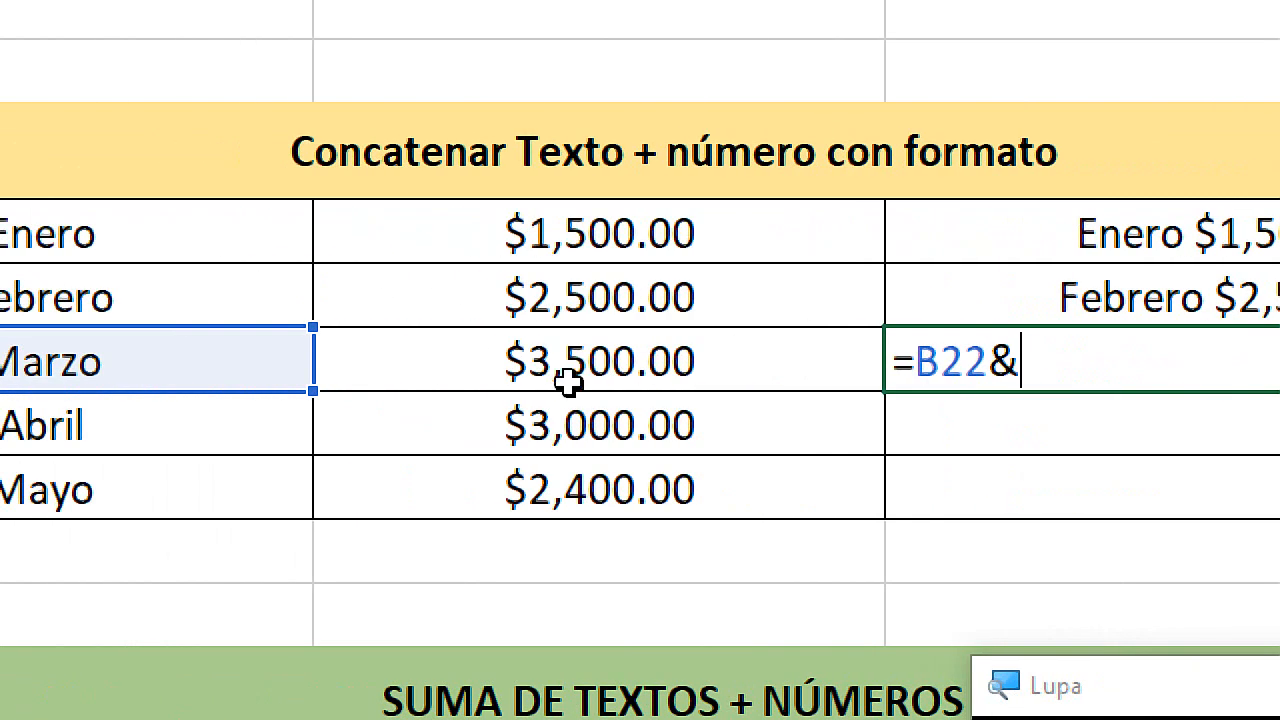
{"action": "left_click", "coordinate": [714, 362]}
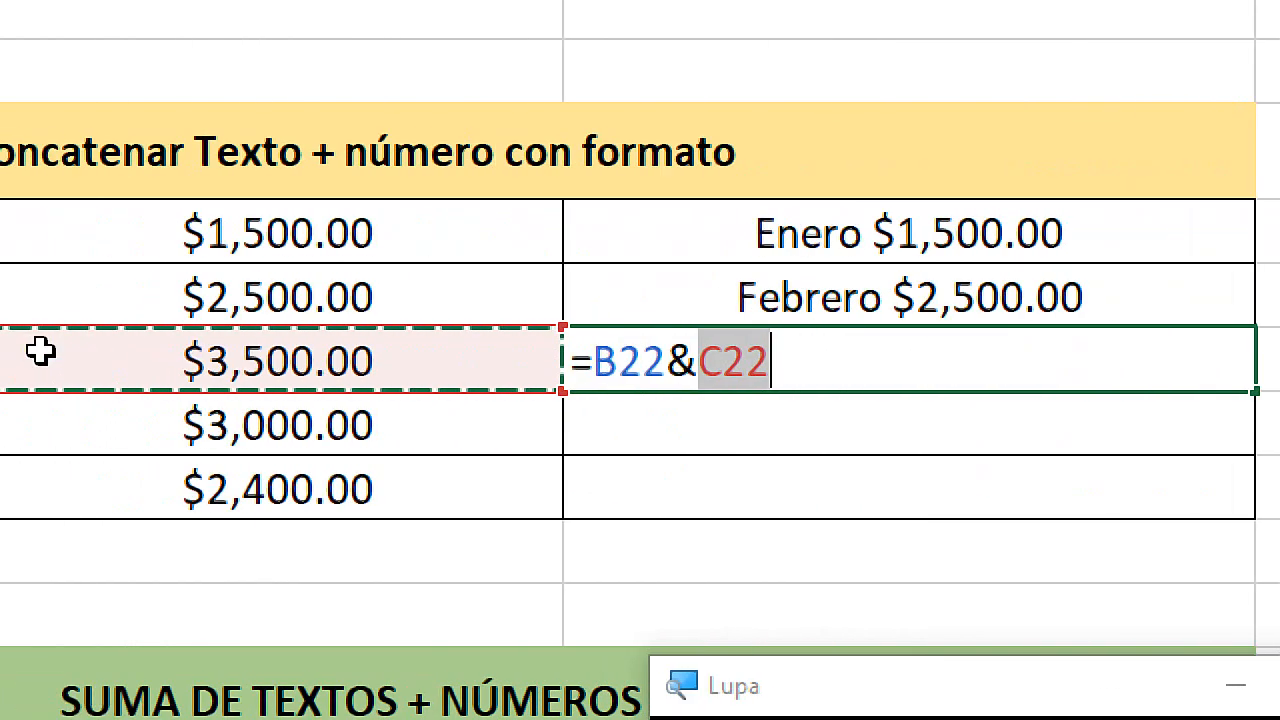
Step: Insert a quoted space and another & before C22 in the D22 formula and enter it
{"action": "left_click", "coordinate": [702, 364]}
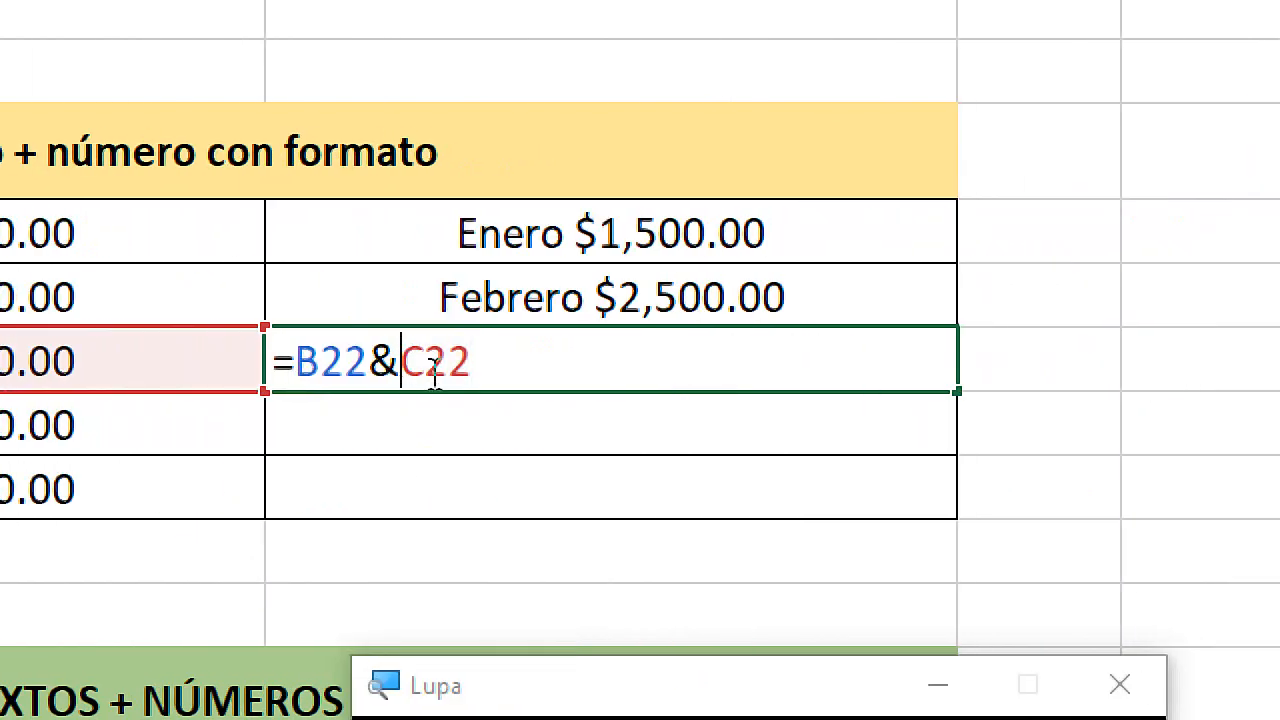
{"action": "type", "text": "\""}
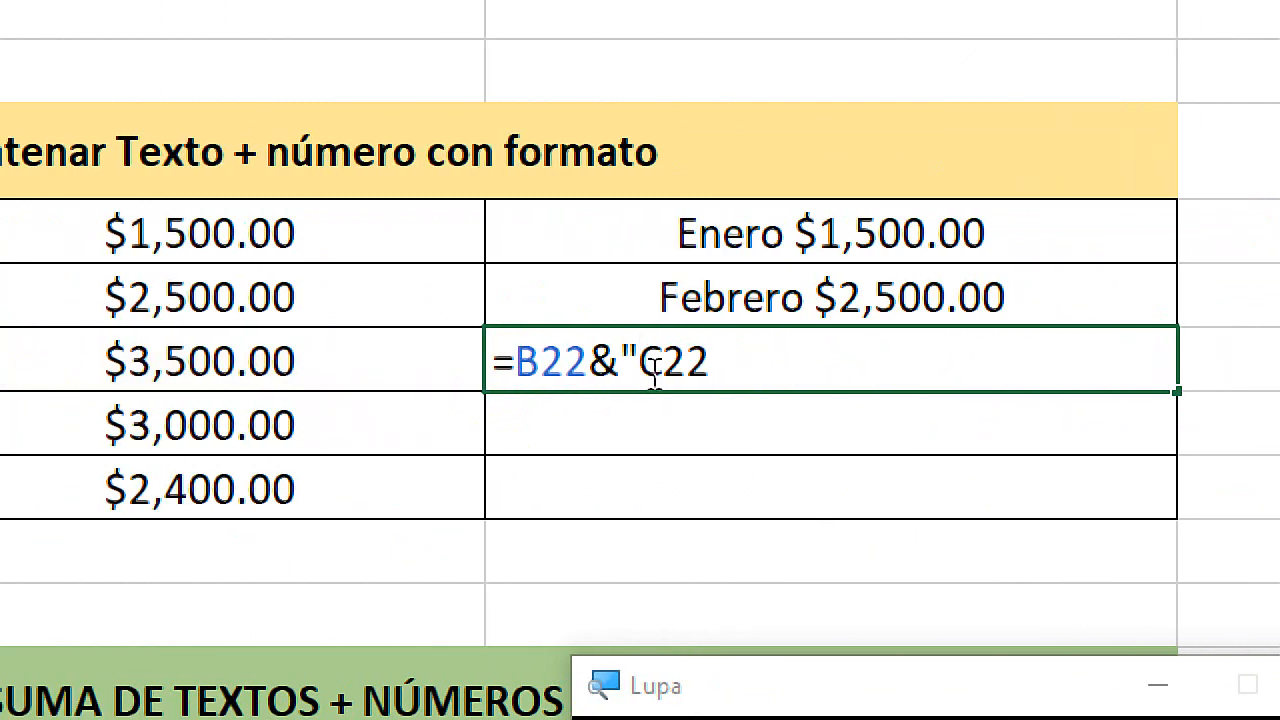
{"action": "type", "text": " \""}
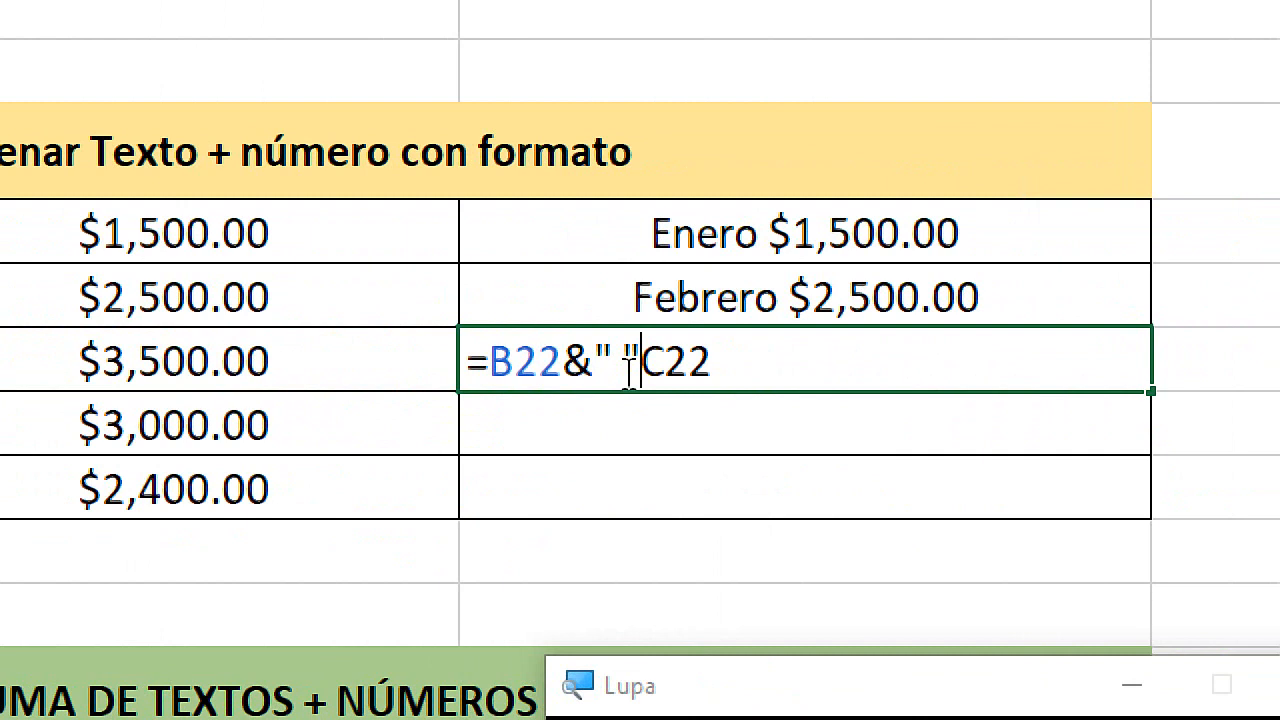
{"action": "left_click_drag", "start_coordinate": [640, 362], "coordinate": [602, 364]}
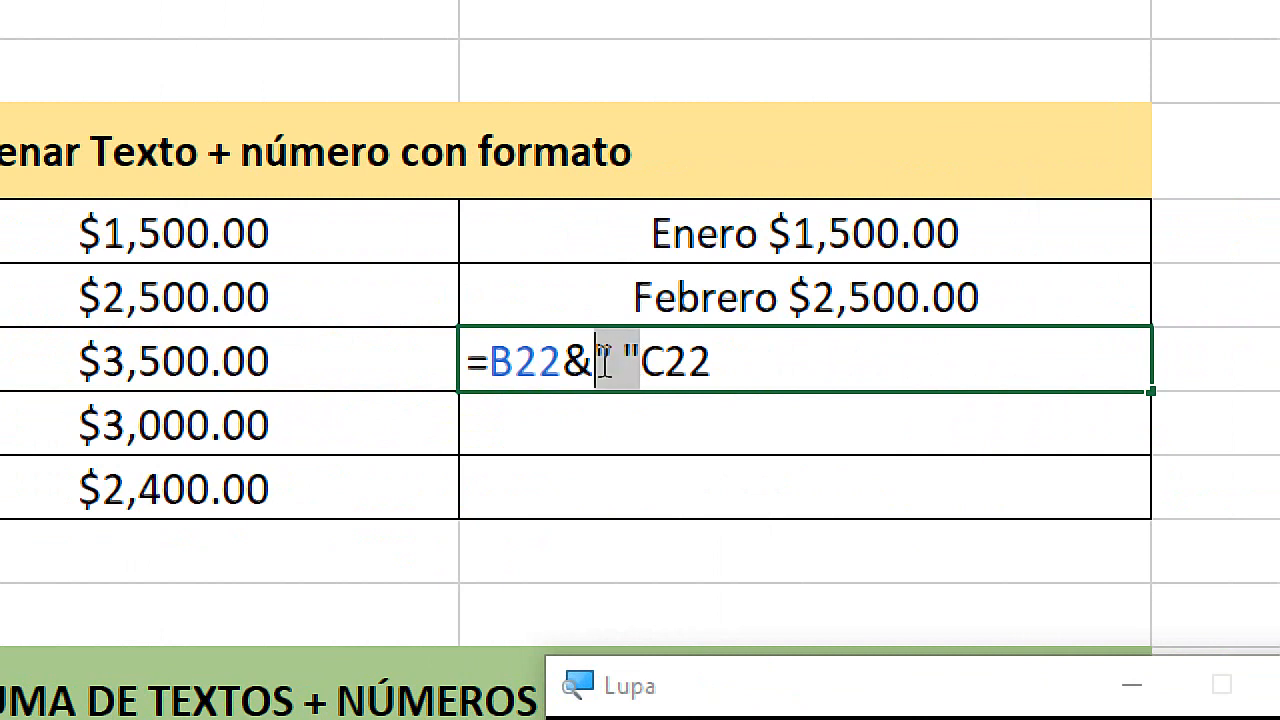
{"action": "left_click", "coordinate": [646, 361]}
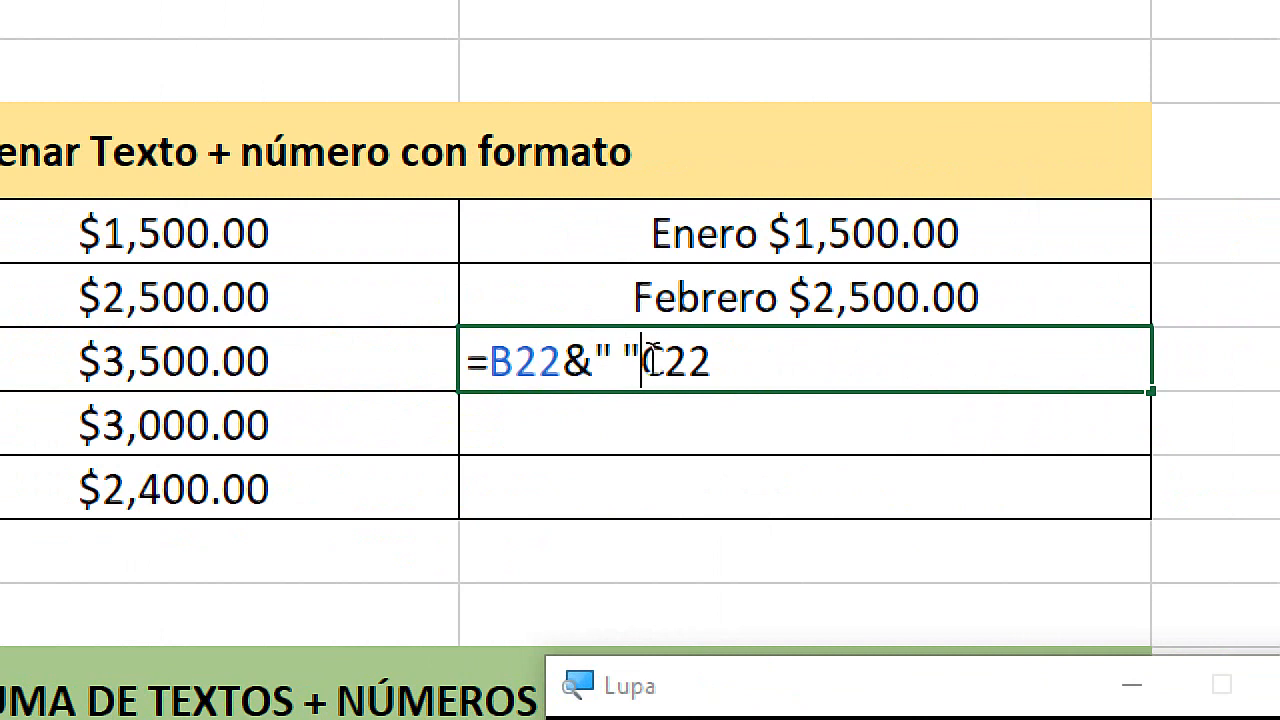
{"action": "type", "text": "&"}
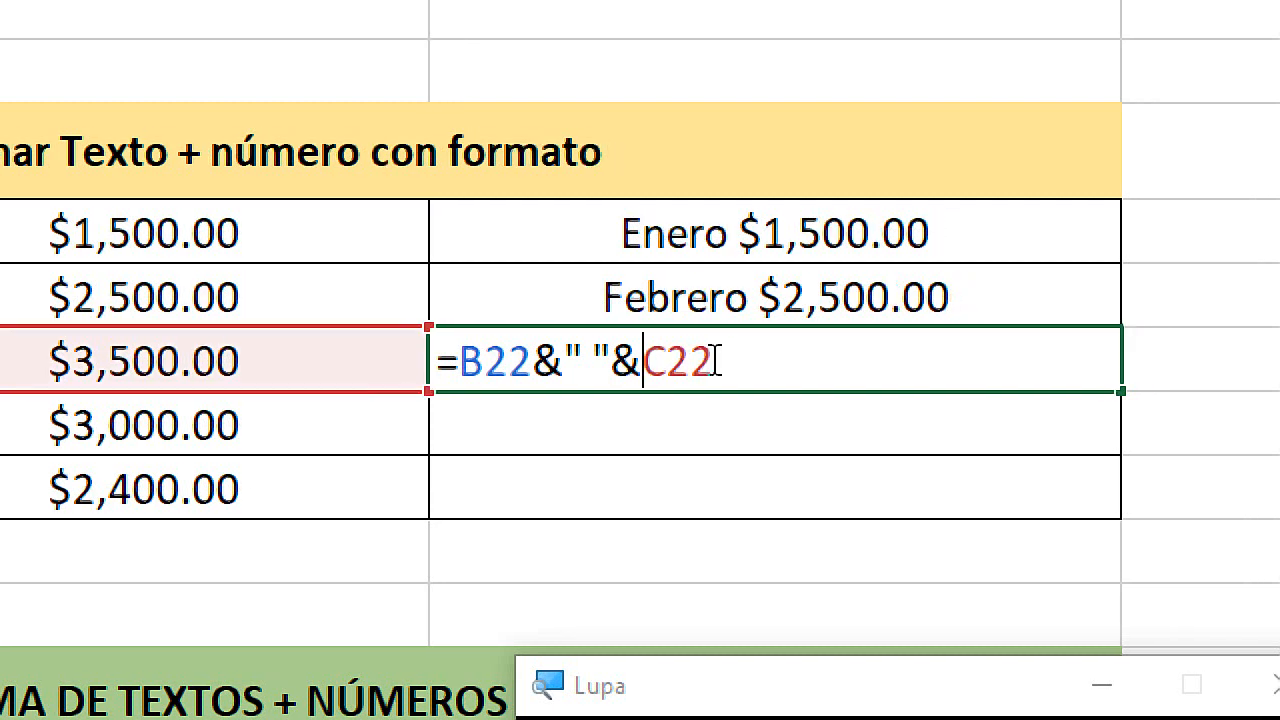
{"action": "key", "text": "Return"}
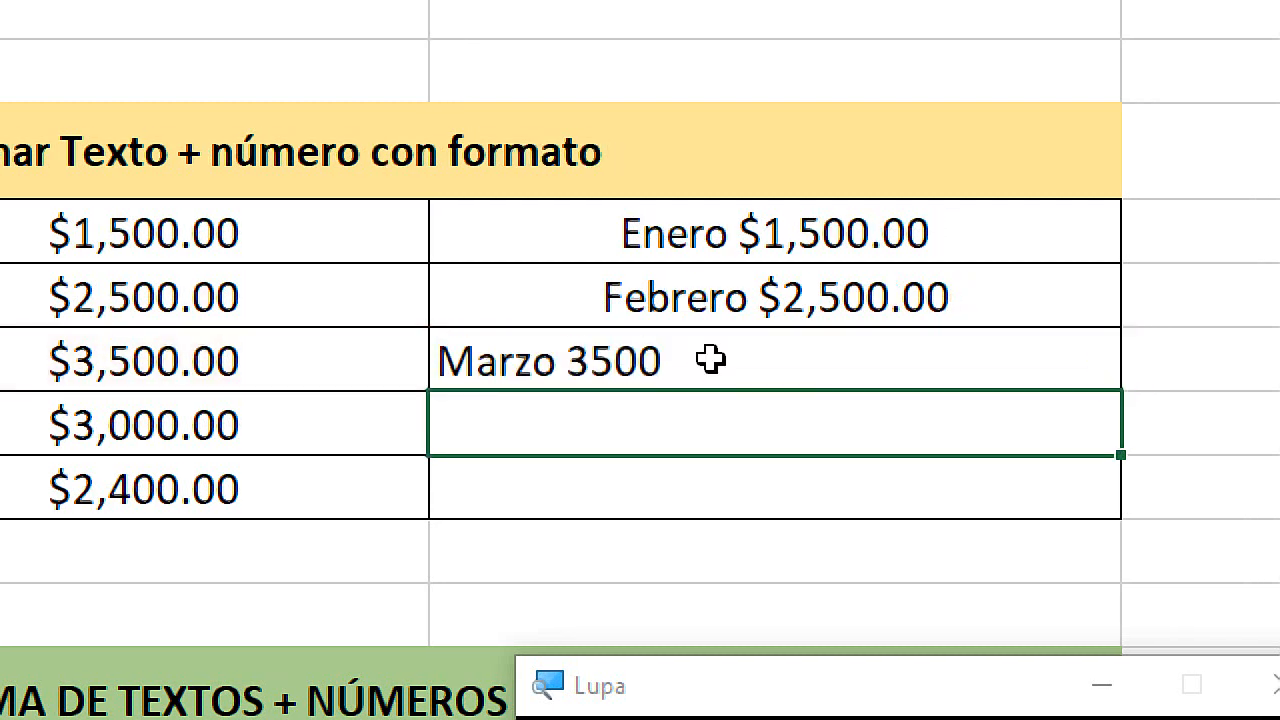
{"action": "double_click", "coordinate": [535, 366]}
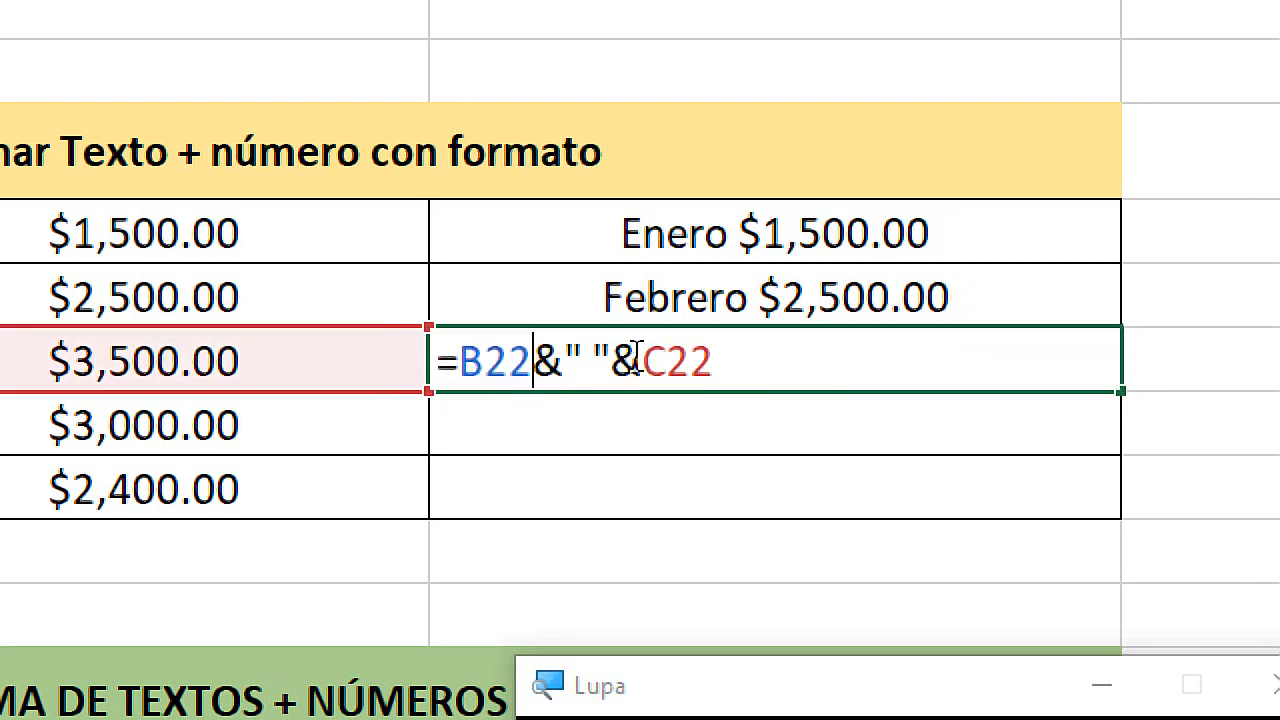
{"action": "type", "text": "texto"}
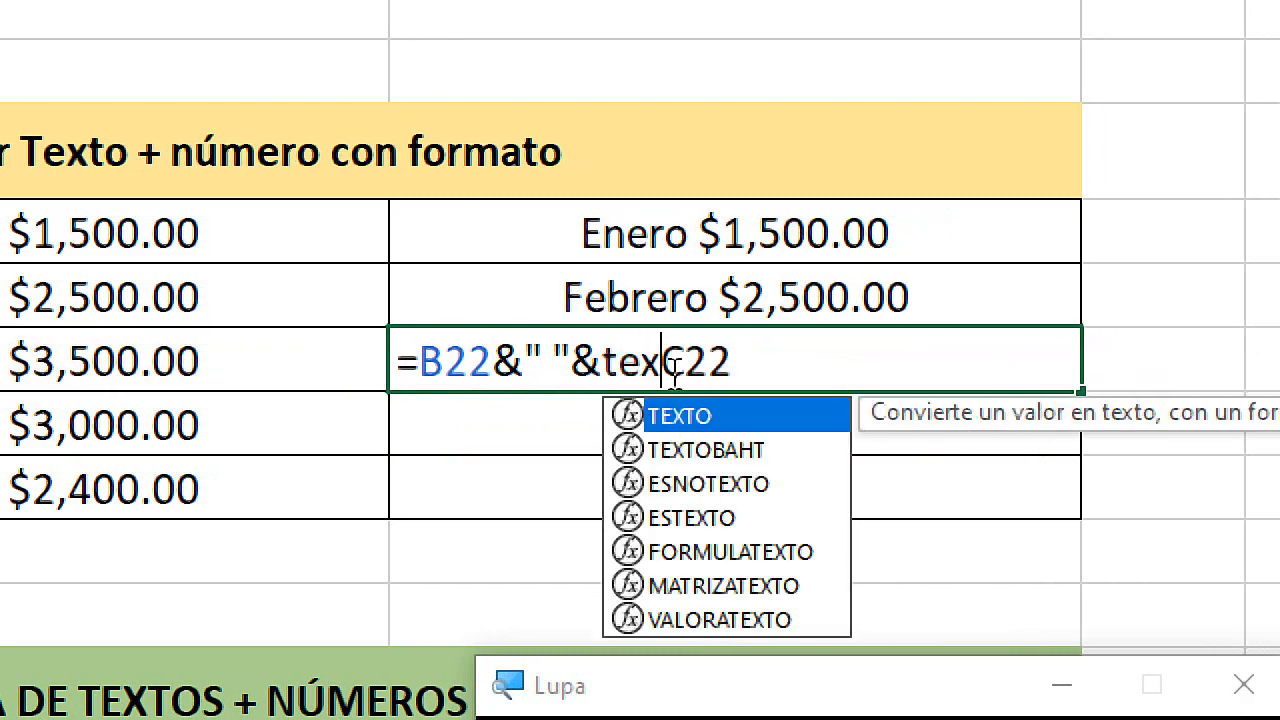
{"action": "key", "text": "Tab"}
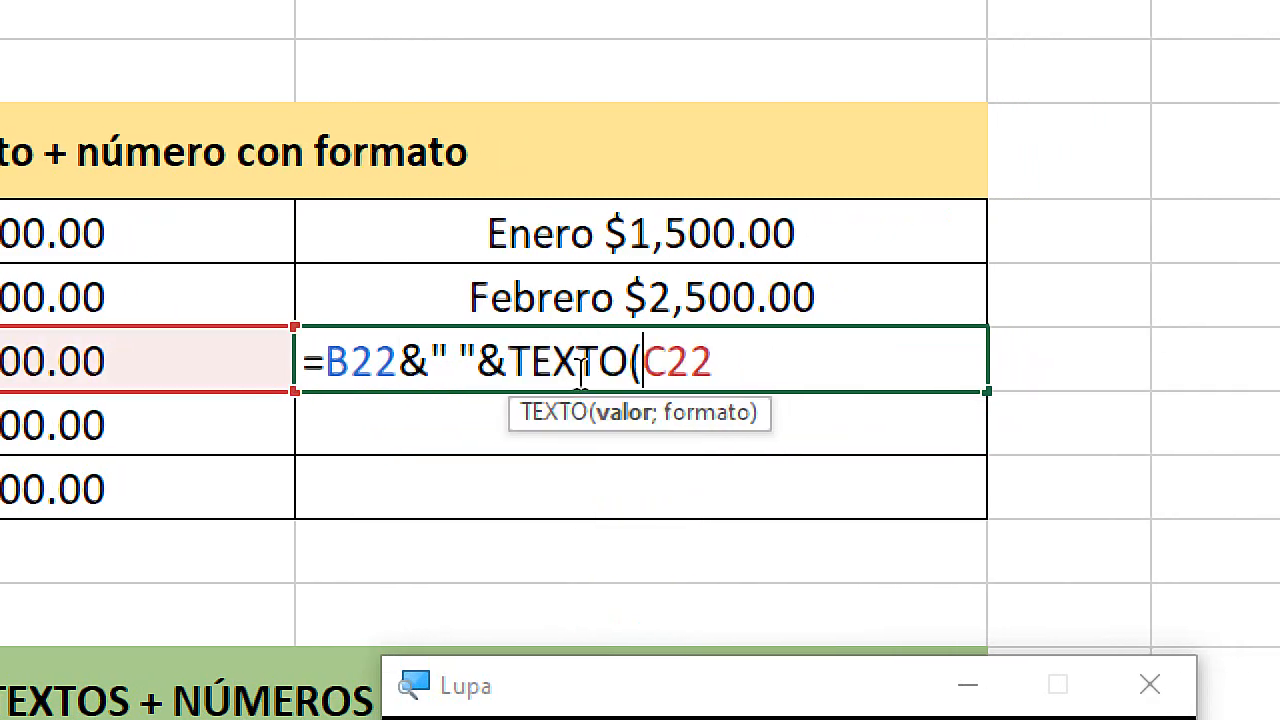
{"action": "left_click", "coordinate": [716, 366]}
{"action": "type", "text": ";\""}
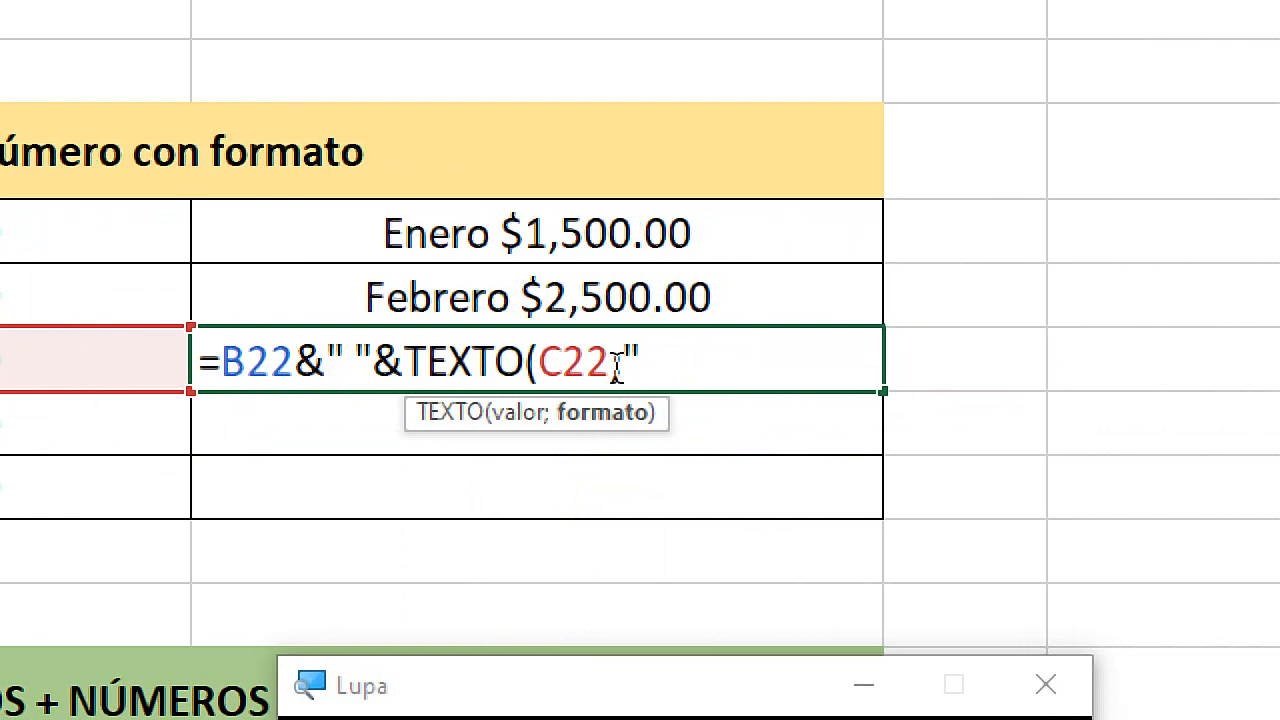
{"action": "key", "text": "Escape"}
Step: Copy the format code $#,##0.00 from the TEXTO function in D21 and leave that formula unchanged
{"action": "double_click", "coordinate": [580, 297]}
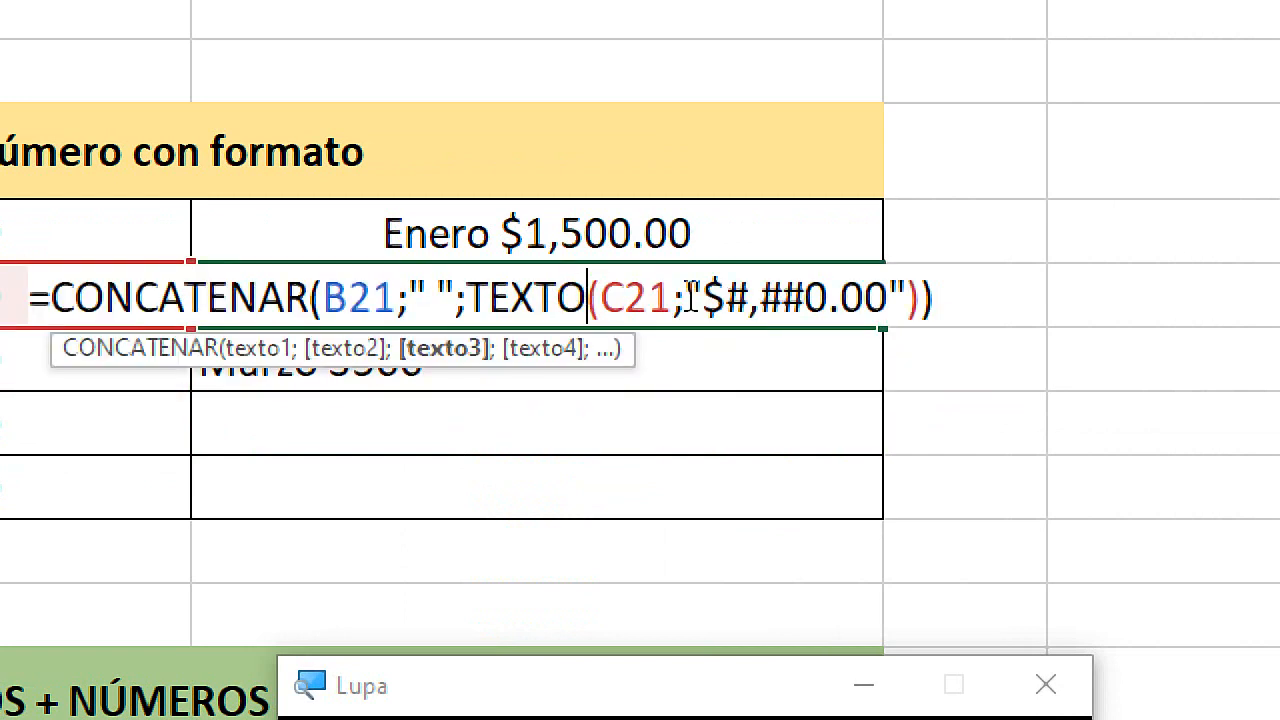
{"action": "left_click_drag", "start_coordinate": [886, 297], "coordinate": [705, 300]}
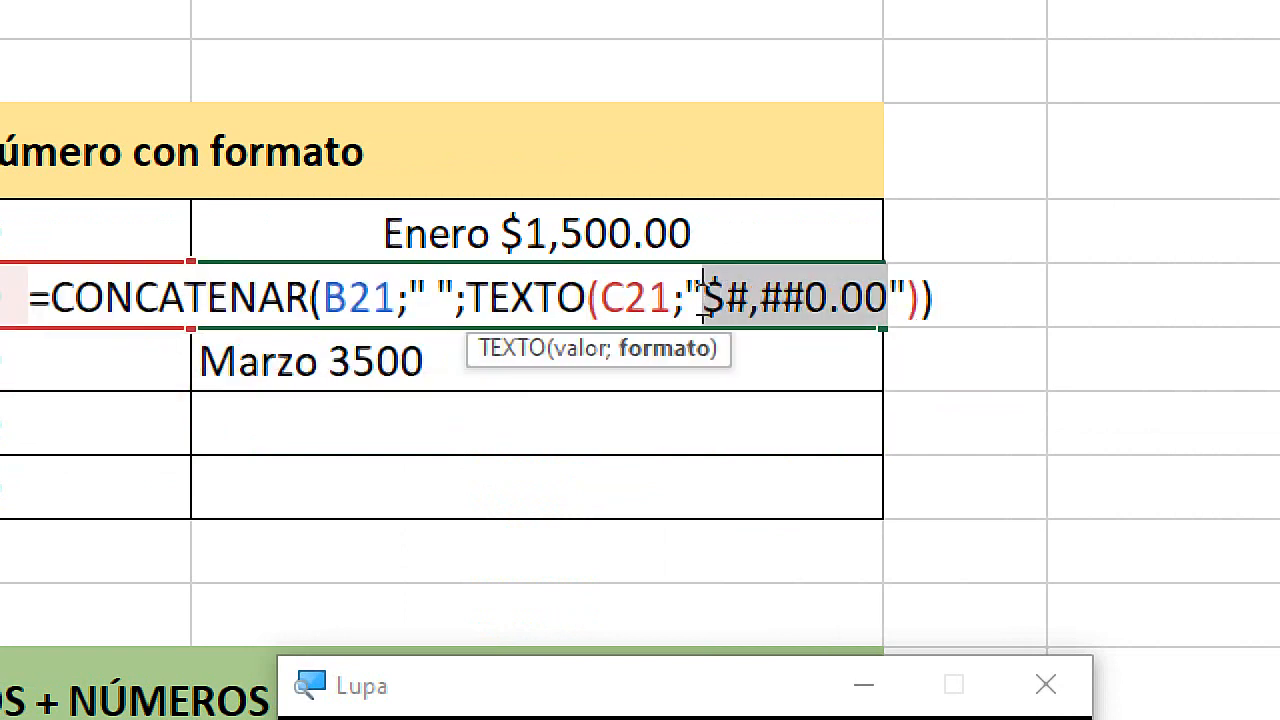
{"action": "key", "text": "Escape"}
Step: Wrap C22 in the D22 formula in TEXTO with the quoted format "$#,##0.00" and enter the formula
{"action": "double_click", "coordinate": [458, 366]}
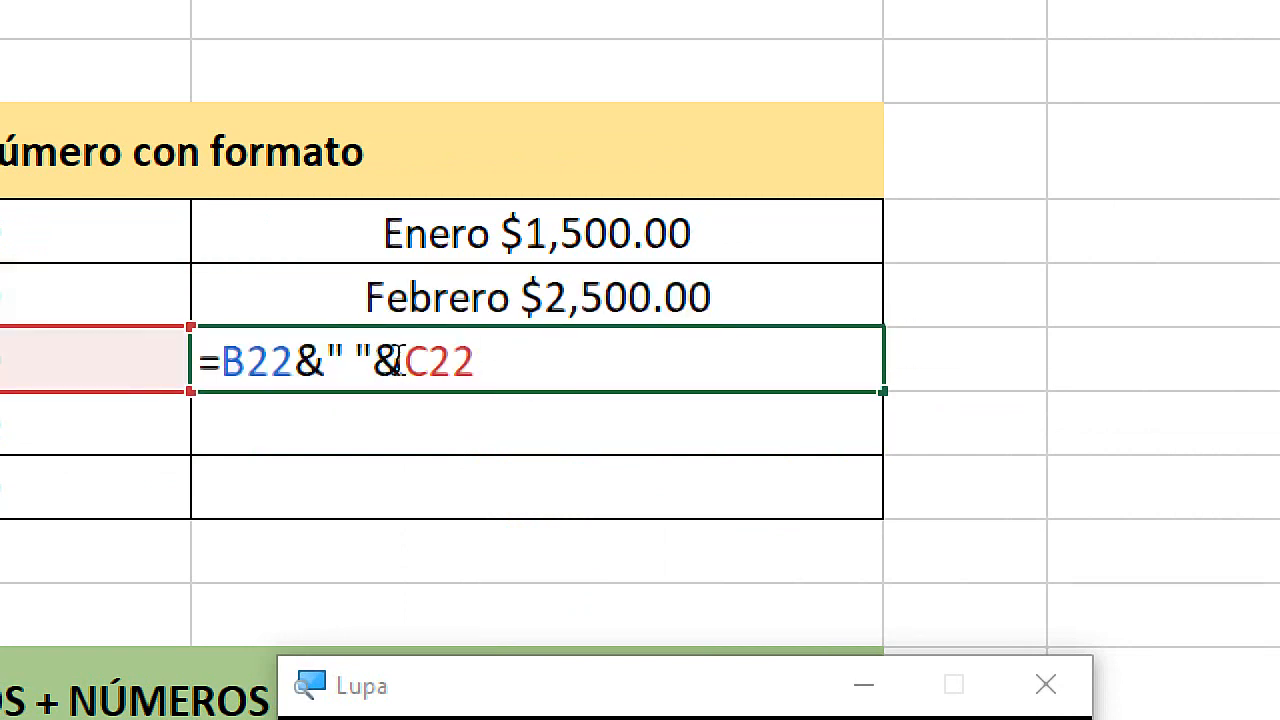
{"action": "type", "text": "tex"}
{"action": "key", "text": "Tab"}
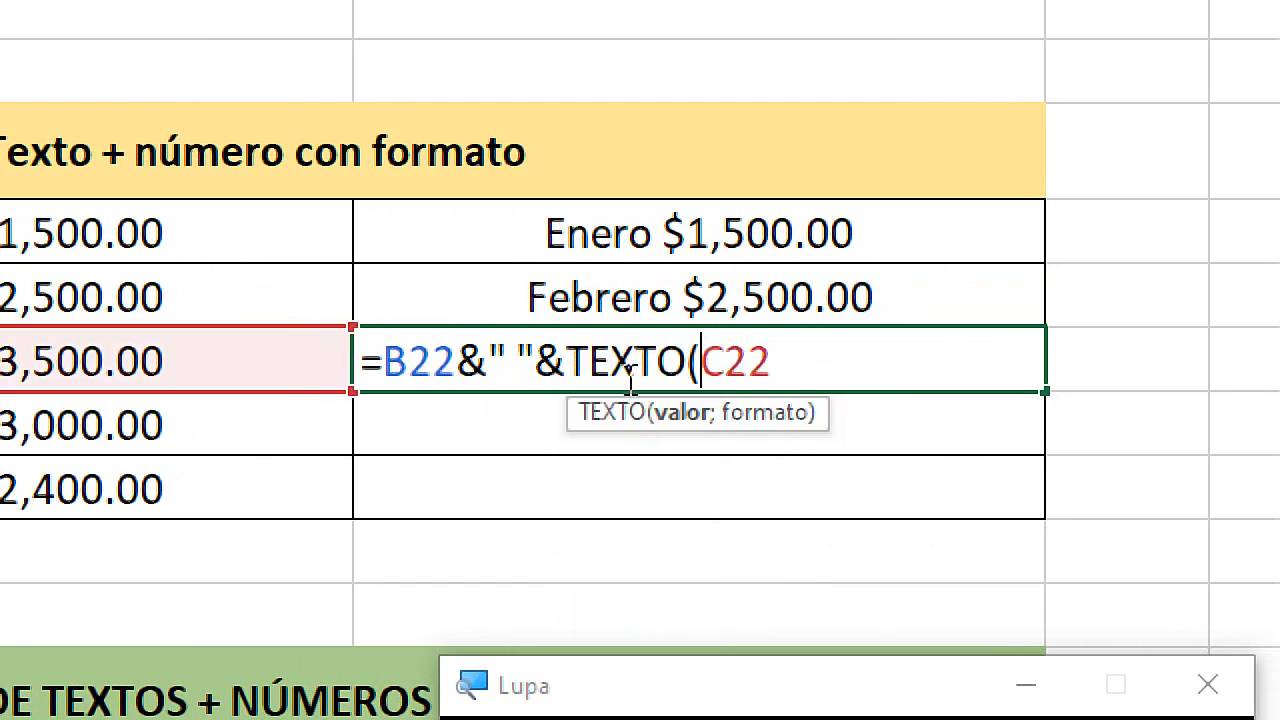
{"action": "key", "text": "End"}
{"action": "type", "text": ";\""}
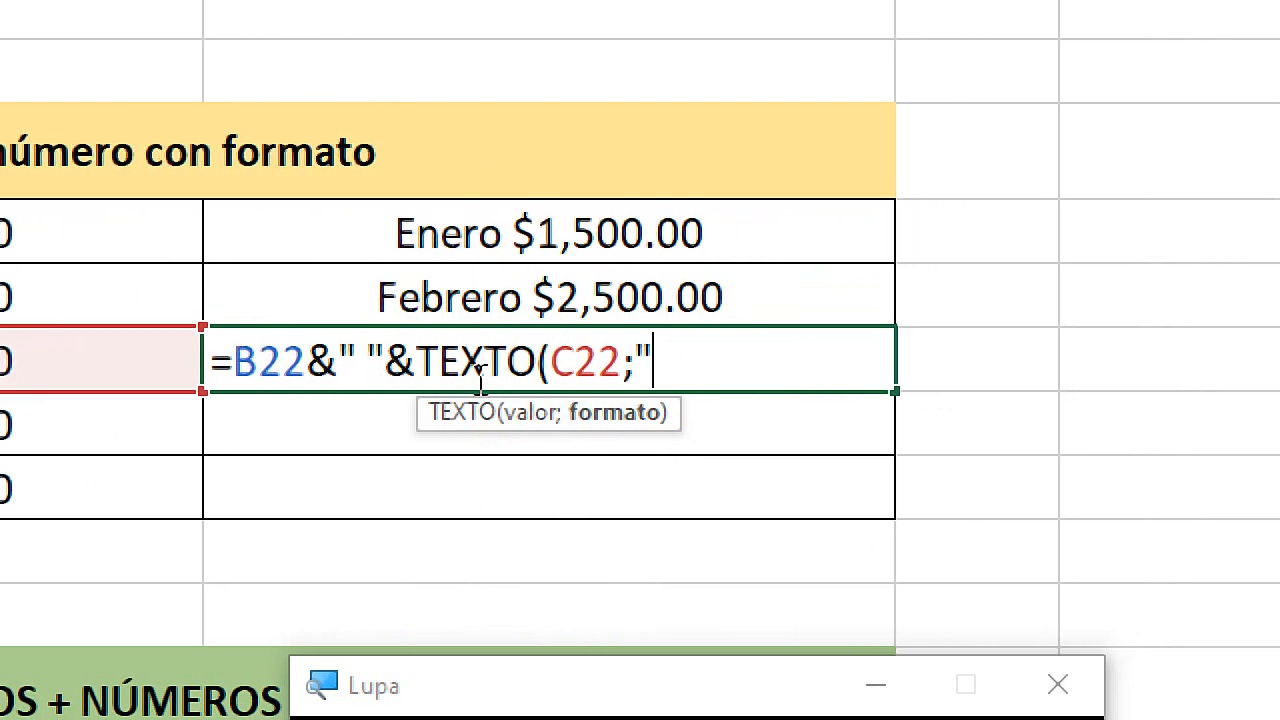
{"action": "key", "text": "ctrl+v"}
{"action": "type", "text": "\")"}
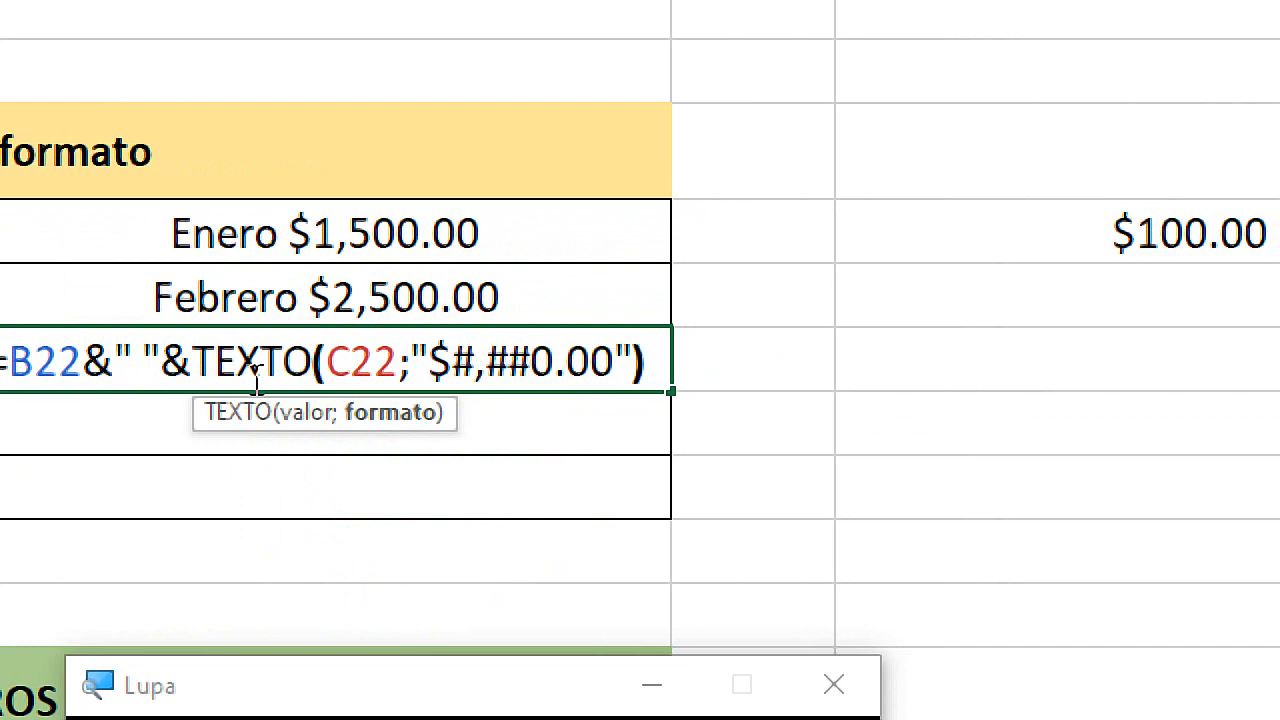
{"action": "key", "text": "Return"}
{"action": "key", "text": "super+Escape"}
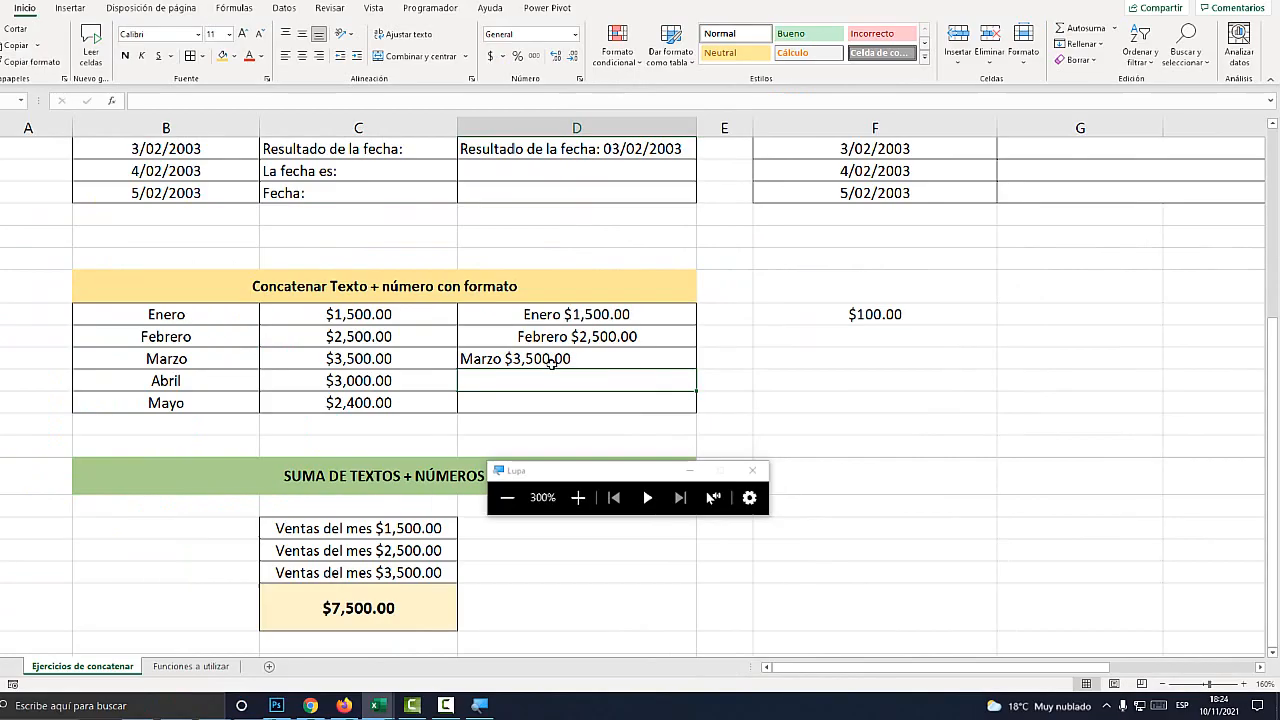
Step: Center the D22 result horizontally in its cell
{"action": "key", "text": "Up"}
{"action": "left_click", "coordinate": [336, 79]}
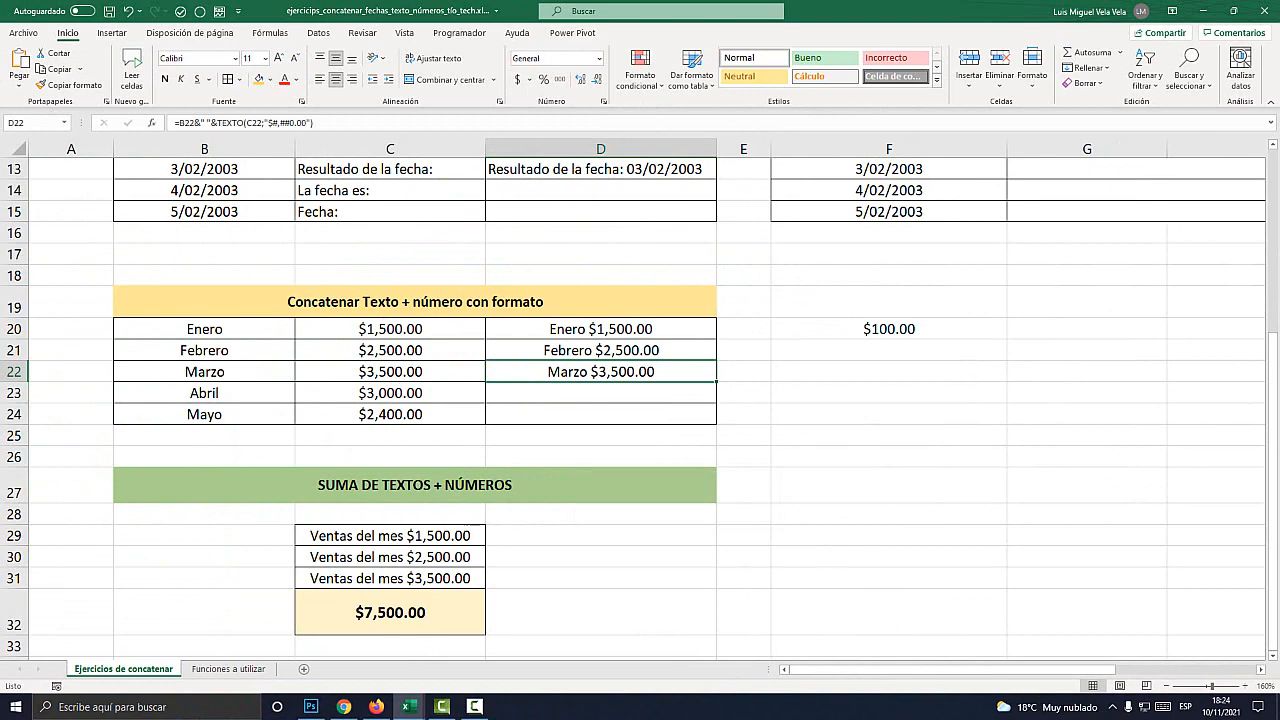
{"action": "key", "text": "super+plus"}
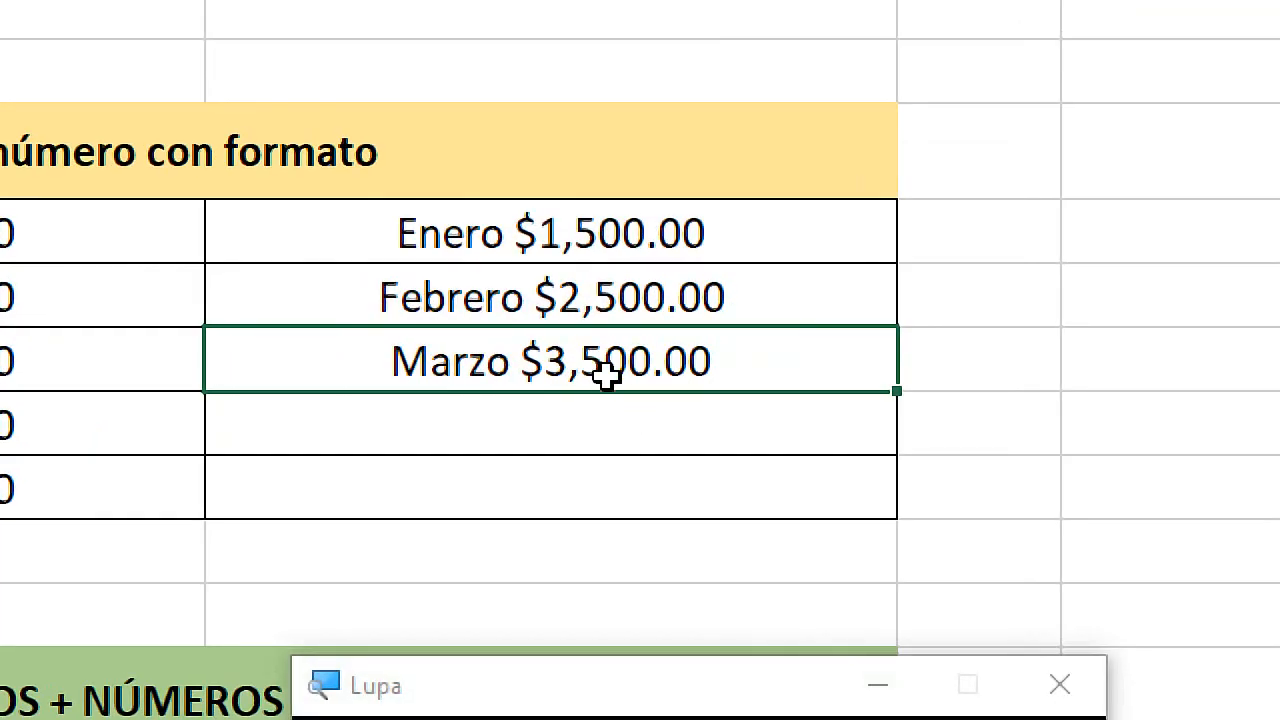
{"action": "key", "text": "super+Escape"}
Step: Examine the SUMA formula behind the total in C32 of the SUMA DE TEXTOS + NÚMEROS section
{"action": "scroll", "coordinate": [640, 400], "scroll_direction": "down", "scroll_amount": 3}
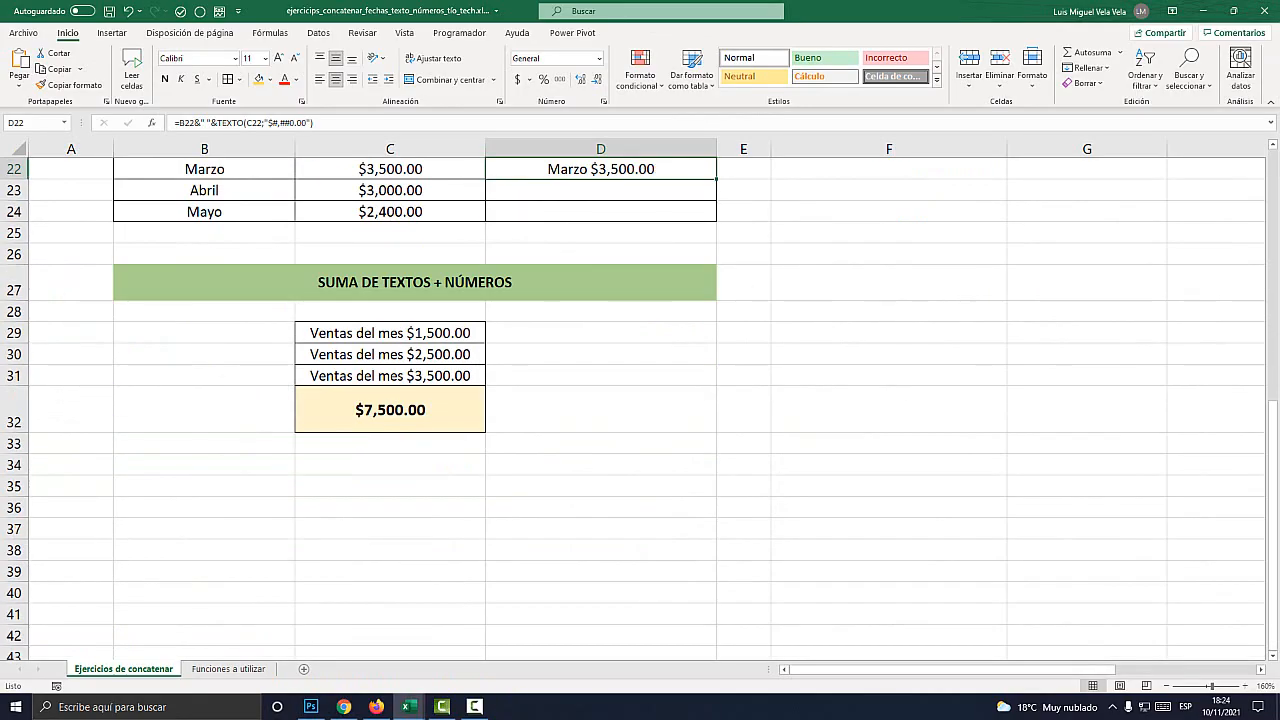
{"action": "left_click", "coordinate": [390, 410]}
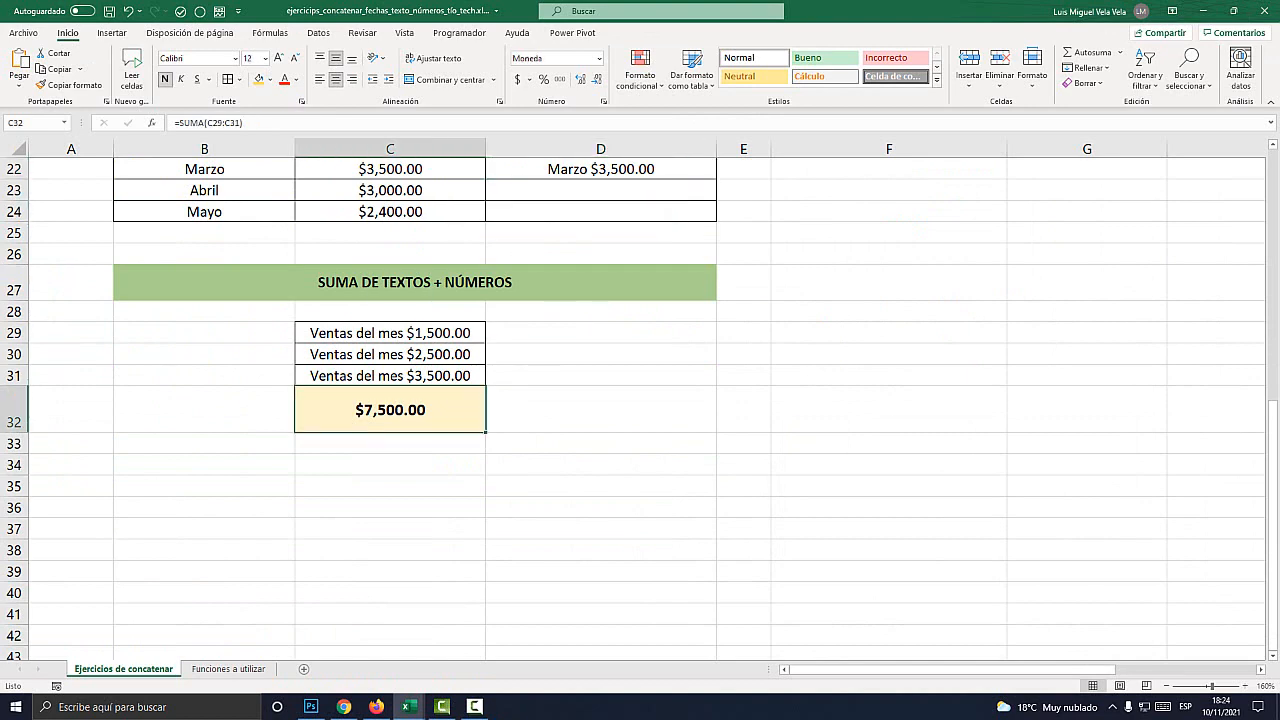
{"action": "key", "text": "super+plus"}
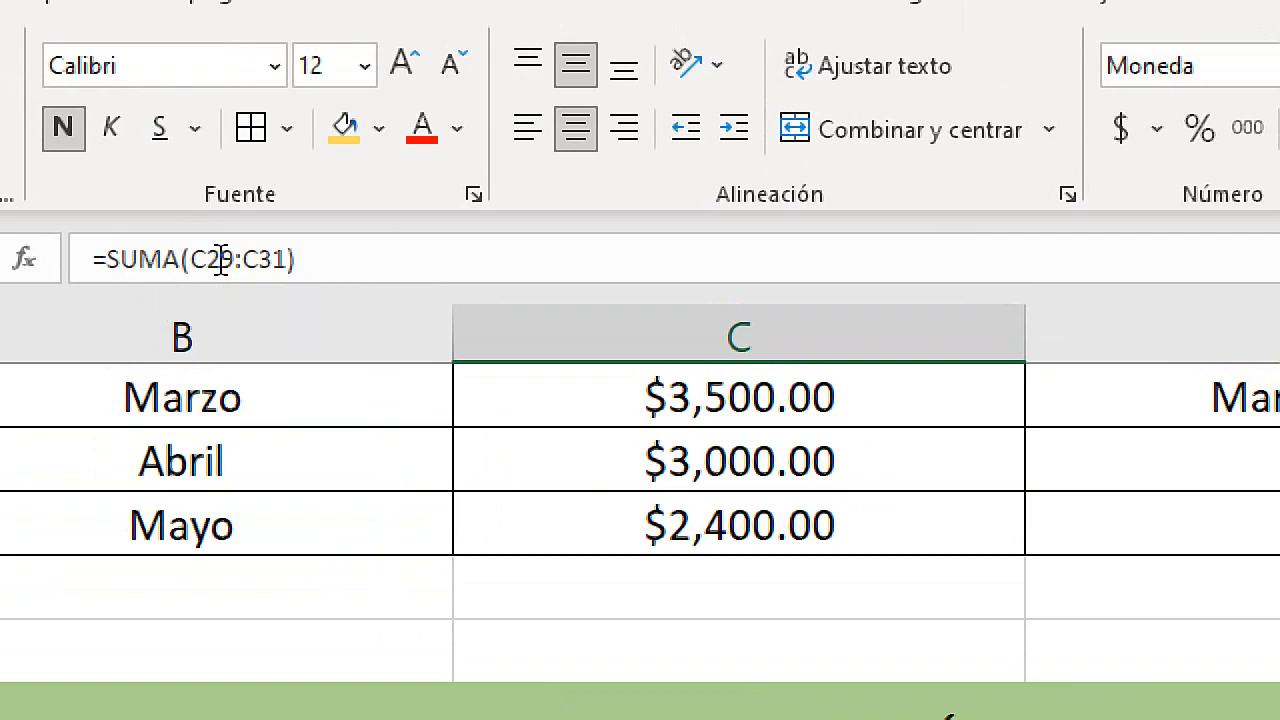
{"action": "key", "text": "super+Escape"}
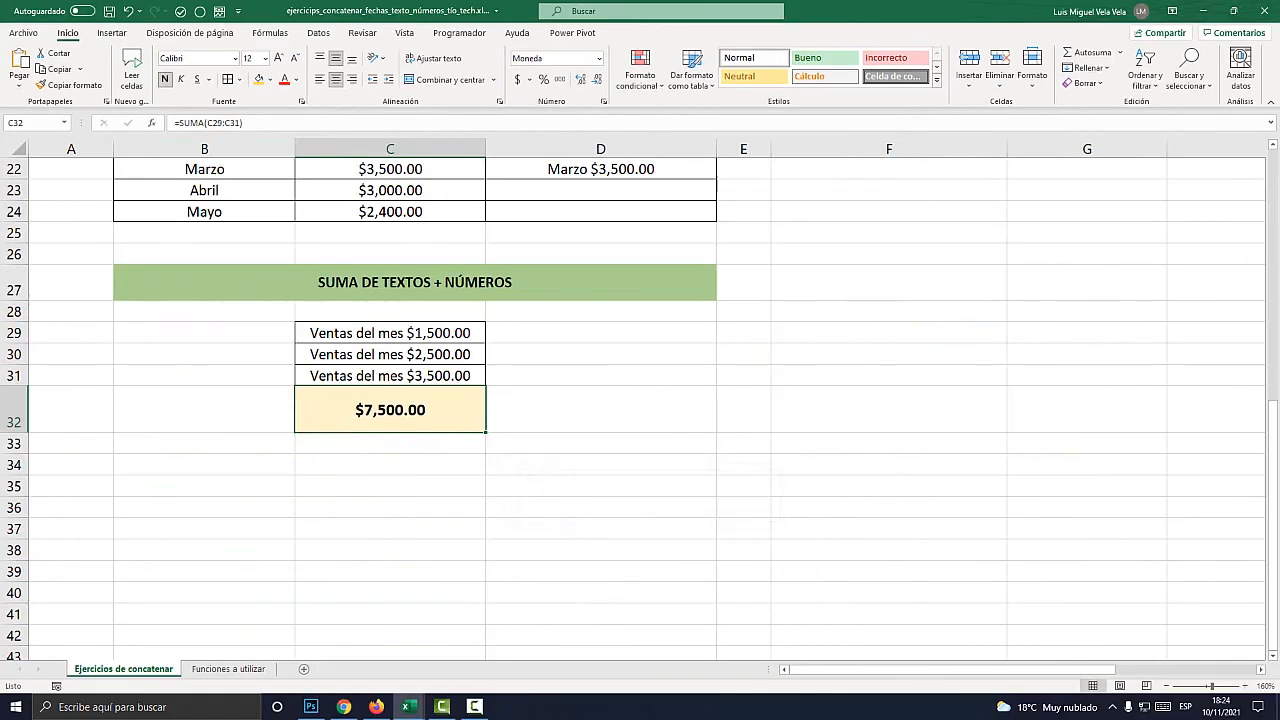
Step: Examine the Ventas del mes cells C29 to C31, checking the value actually stored in C30
{"action": "key", "text": "super+plus"}
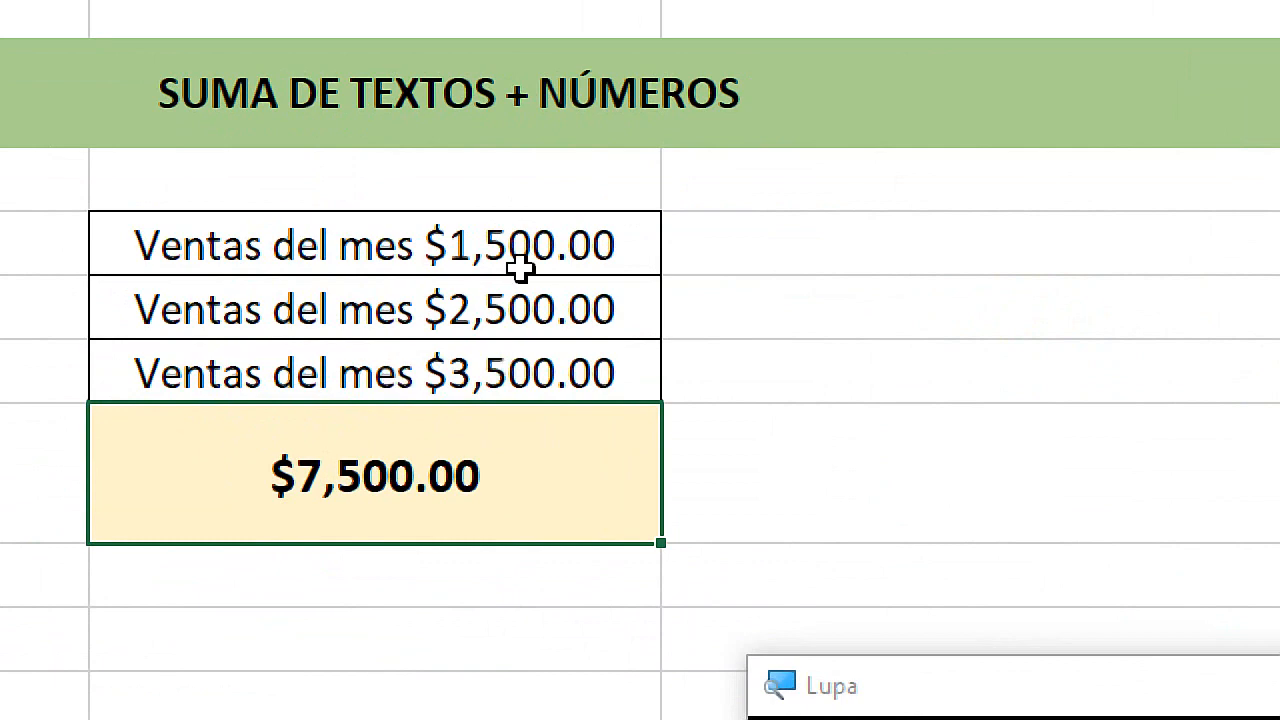
{"action": "left_click", "coordinate": [453, 315]}
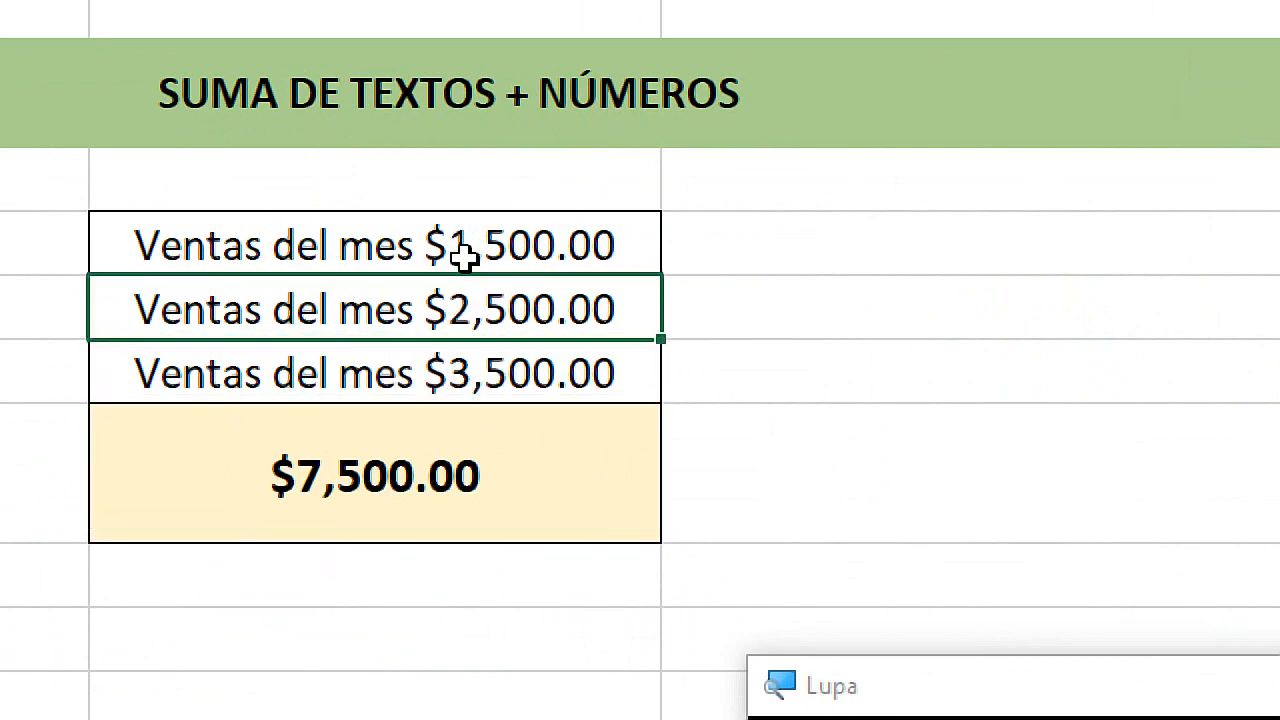
{"action": "left_click", "coordinate": [463, 254]}
{"action": "left_click", "coordinate": [452, 318]}
{"action": "left_click", "coordinate": [462, 370]}
{"action": "left_click", "coordinate": [458, 302]}
{"action": "key", "text": "super+Escape"}
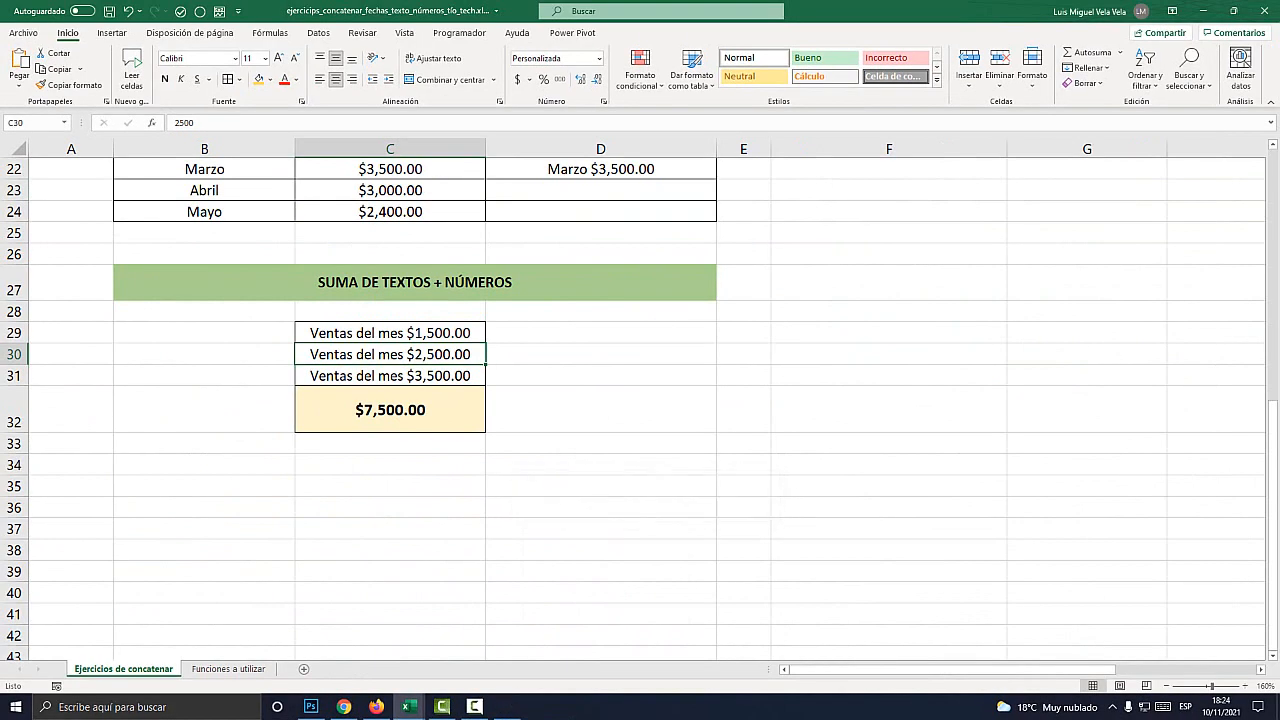
{"action": "key", "text": "super+plus"}
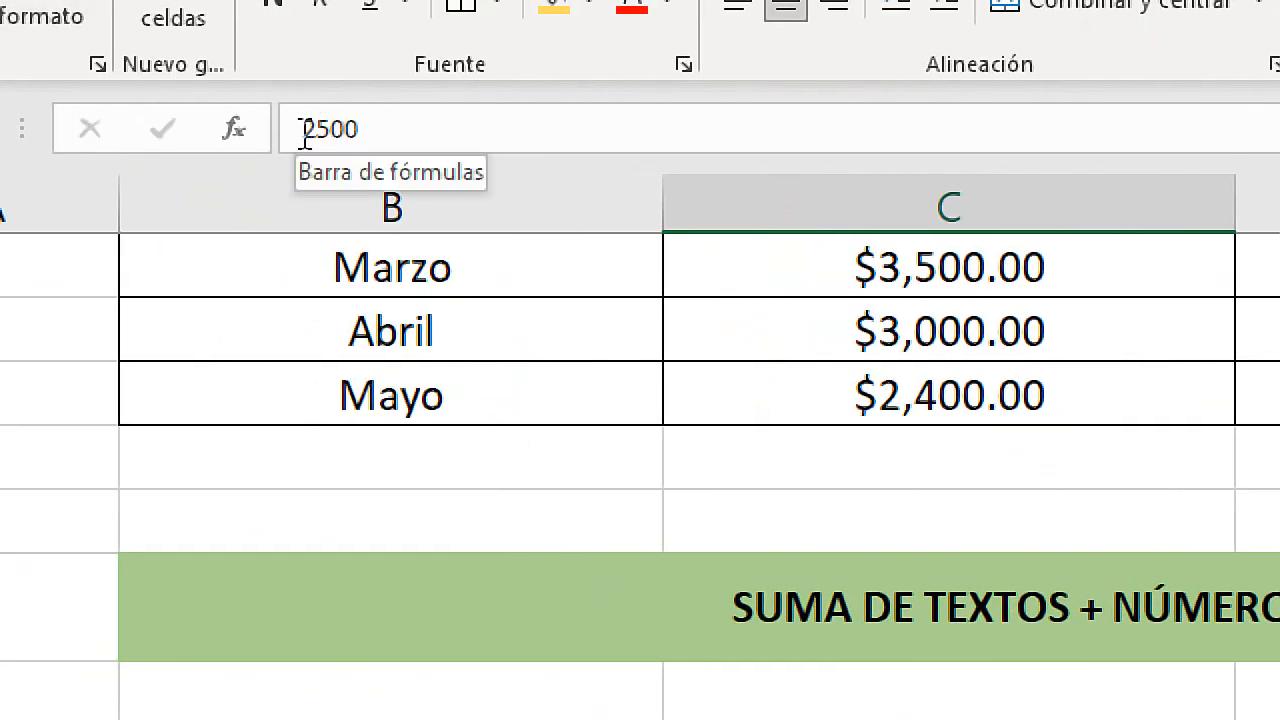
Step: Enter 1500, 2500 and 3500 in cells D29 to D31, beside the Ventas del mes cells
{"action": "key", "text": "super+Escape"}
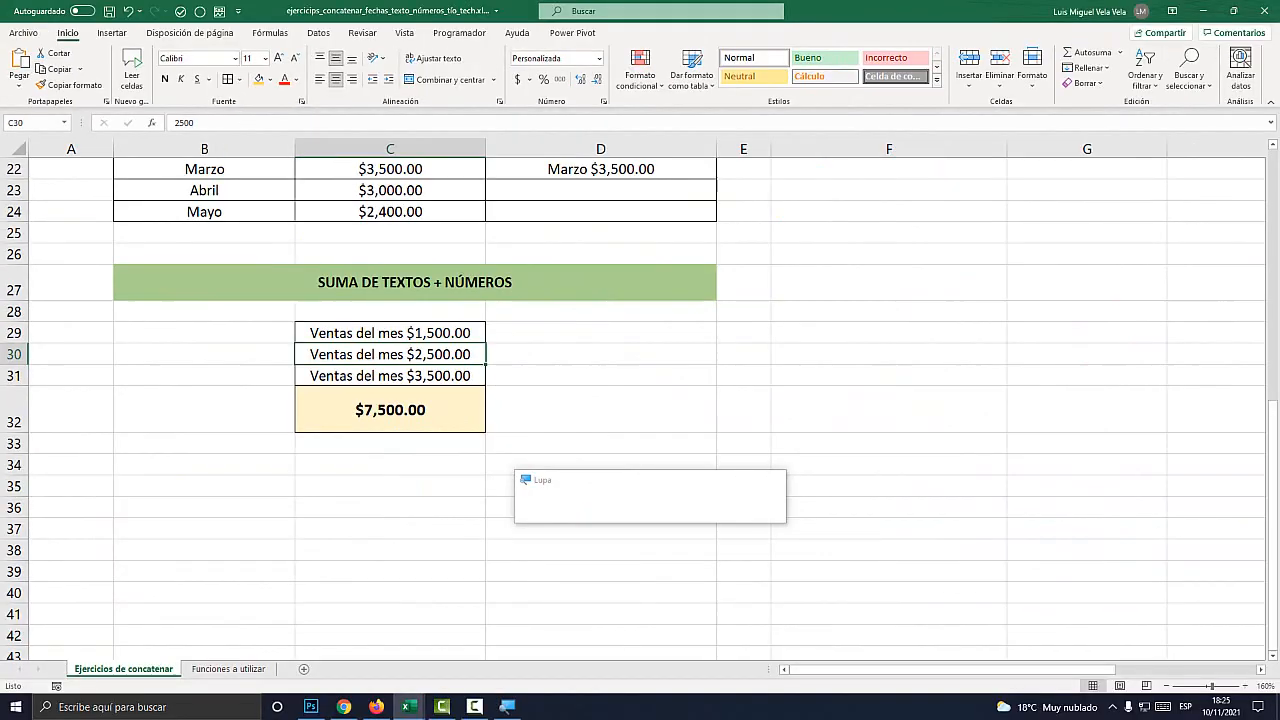
{"action": "left_click", "coordinate": [600, 332]}
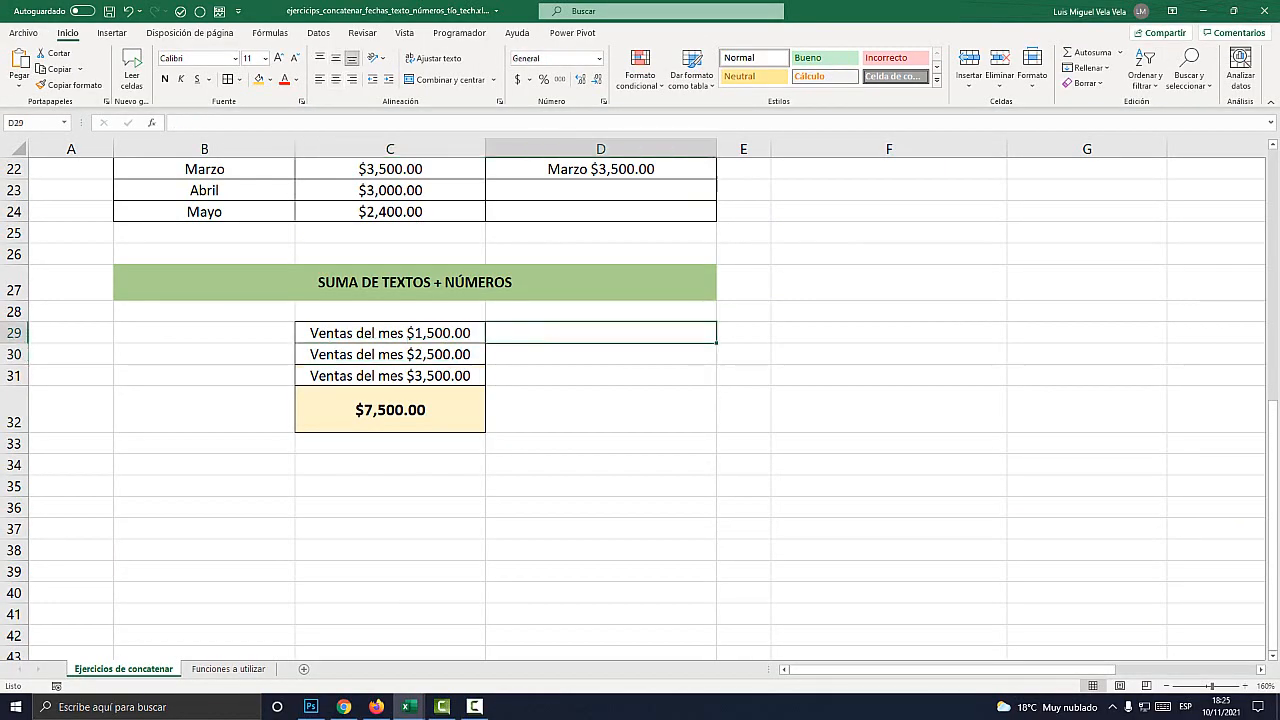
{"action": "key", "text": "super+plus"}
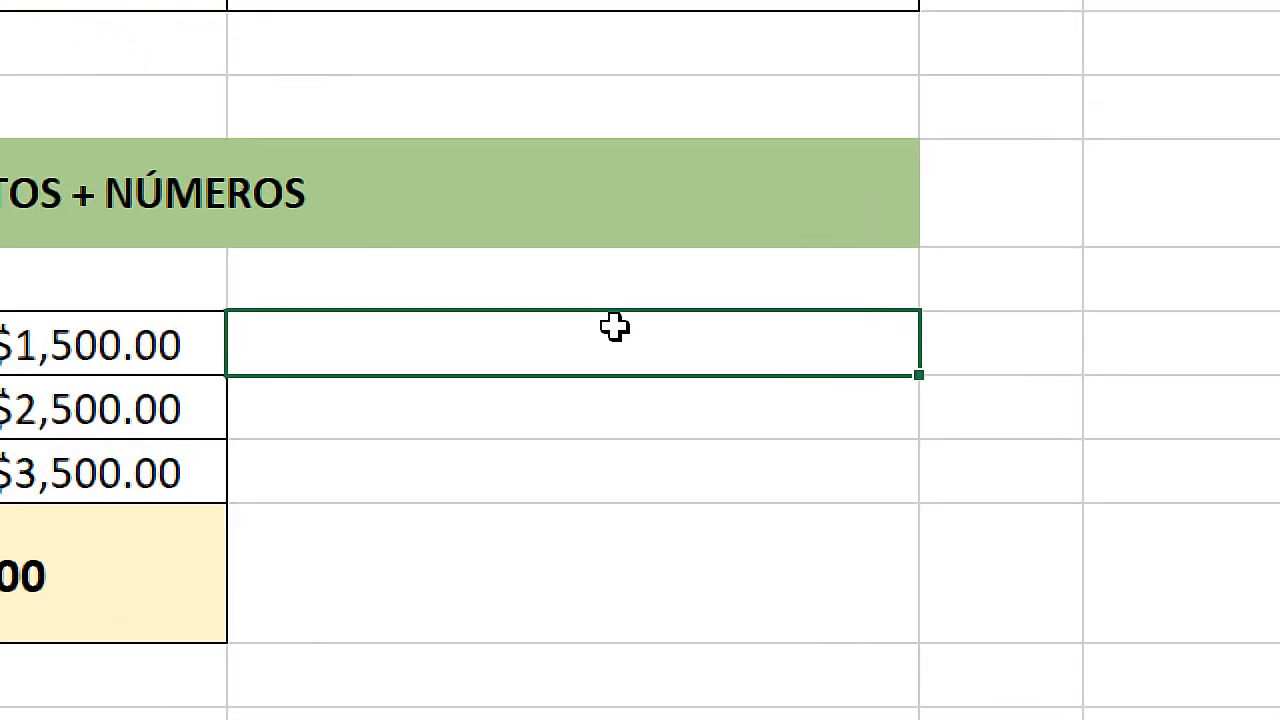
{"action": "type", "text": "1500"}
{"action": "key", "text": "Return"}
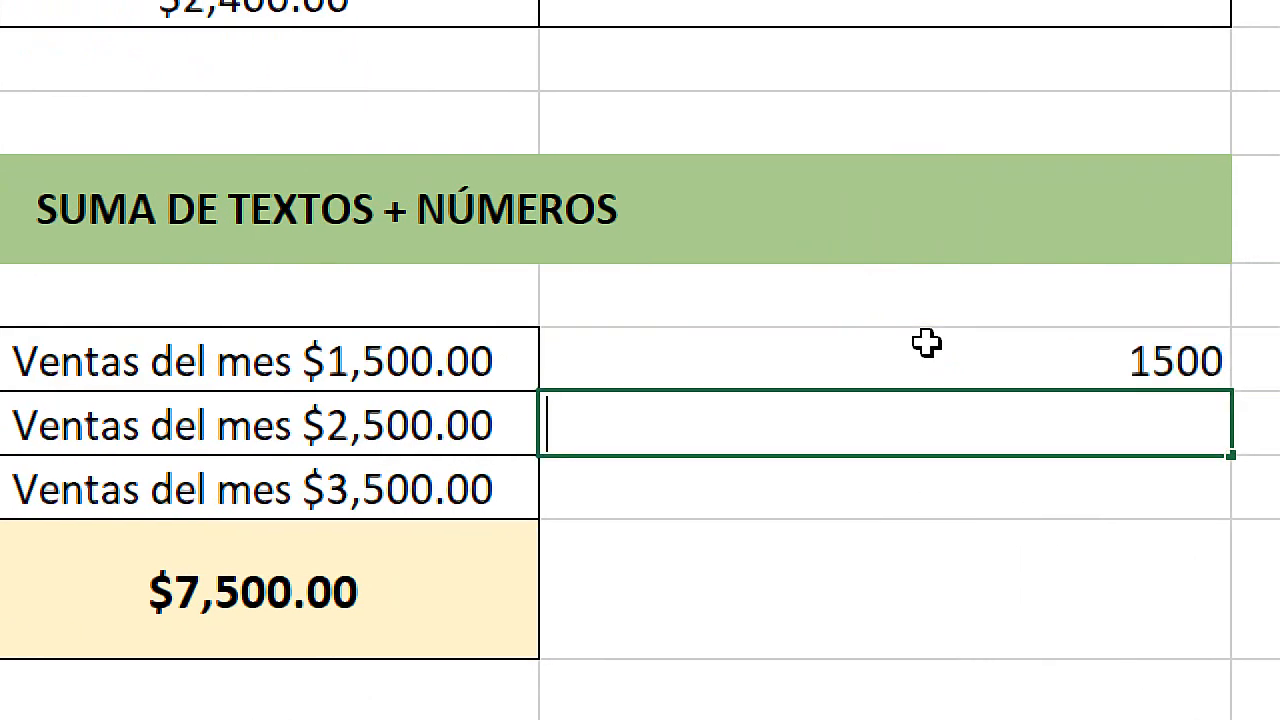
{"action": "type", "text": "2500"}
{"action": "key", "text": "Return"}
{"action": "type", "text": "3500"}
{"action": "key", "text": "Return"}
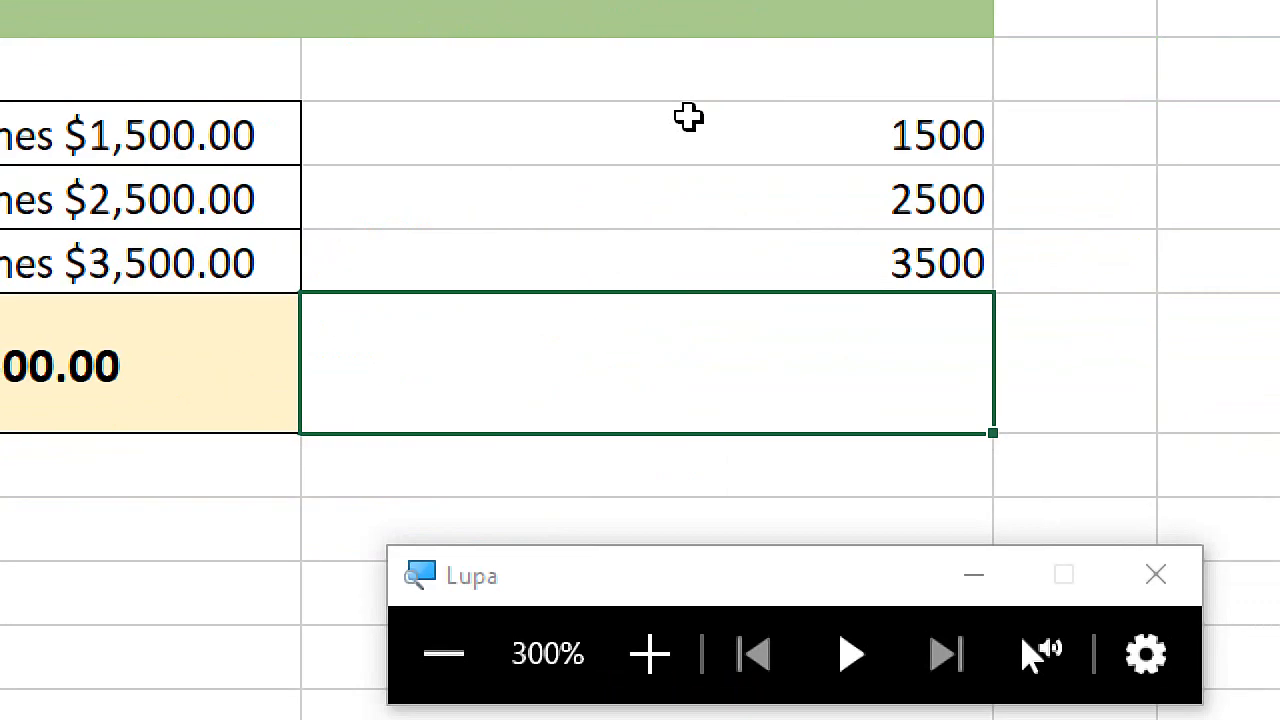
Step: Add a SUMA formula in D32 that totals D29:D31
{"action": "type", "text": "=suma"}
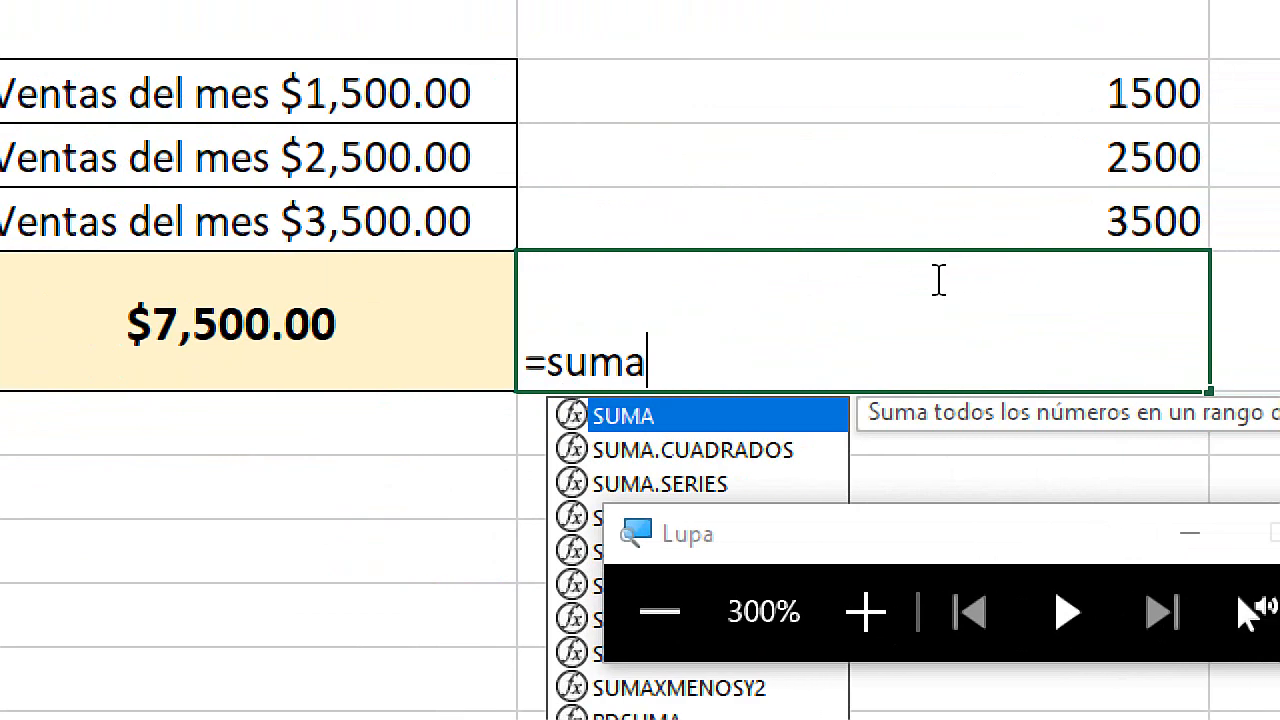
{"action": "key", "text": "Tab"}
{"action": "left_click_drag", "start_coordinate": [962, 90], "coordinate": [951, 205]}
{"action": "type", "text": ")"}
{"action": "key", "text": "Return"}
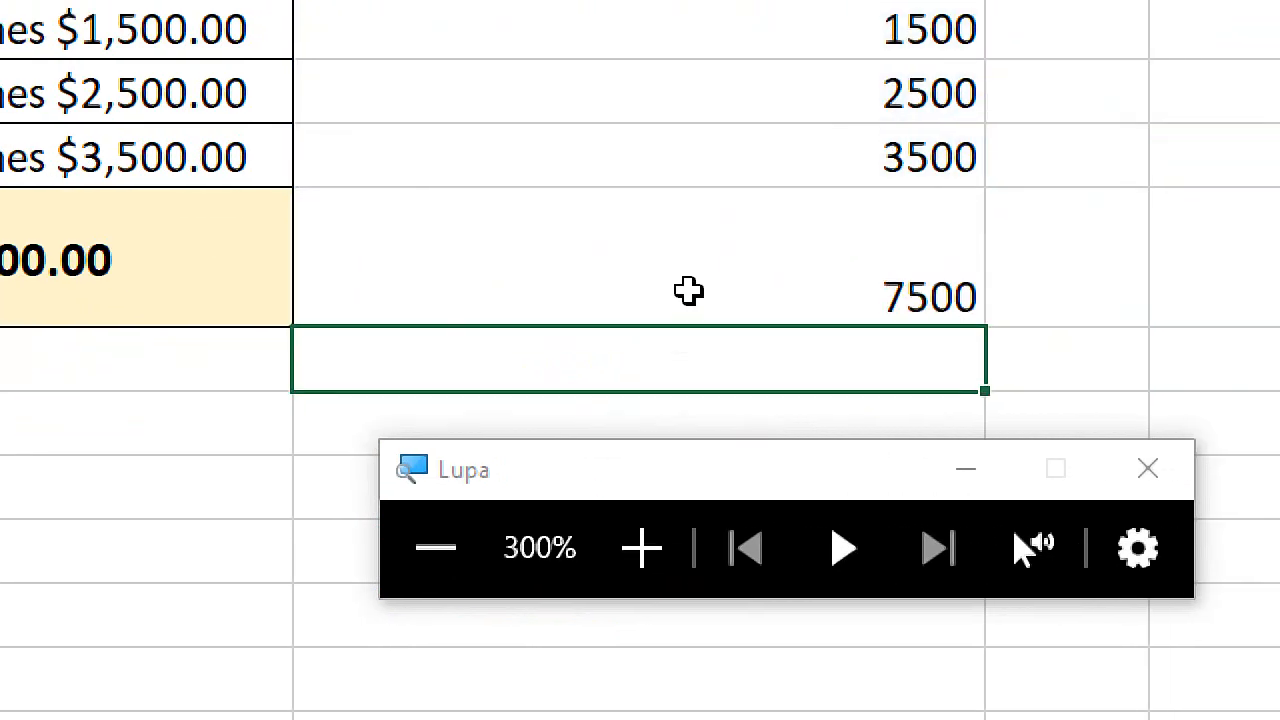
Step: Center D29:D32 horizontally and vertically and apply borders to the range
{"action": "key", "text": "super+Escape"}
{"action": "left_click_drag", "start_coordinate": [622, 334], "coordinate": [622, 412]}
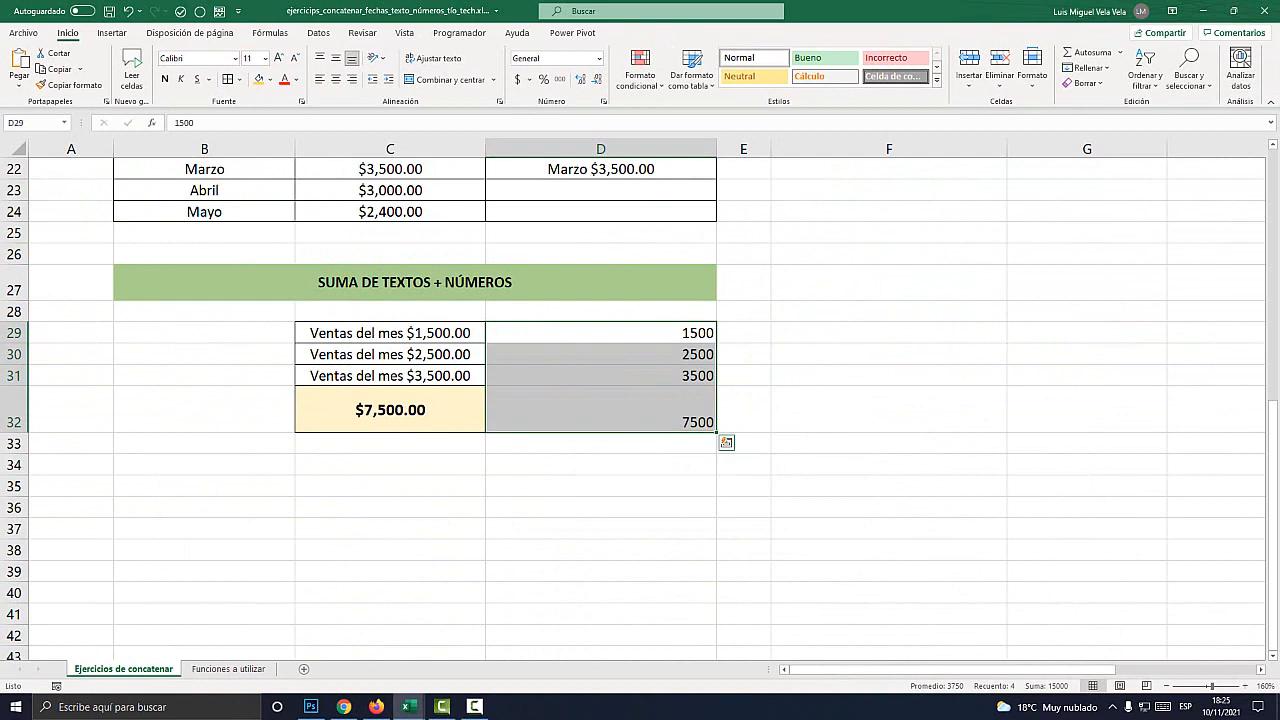
{"action": "left_click", "coordinate": [336, 79]}
{"action": "left_click", "coordinate": [336, 58]}
{"action": "left_click", "coordinate": [228, 79]}
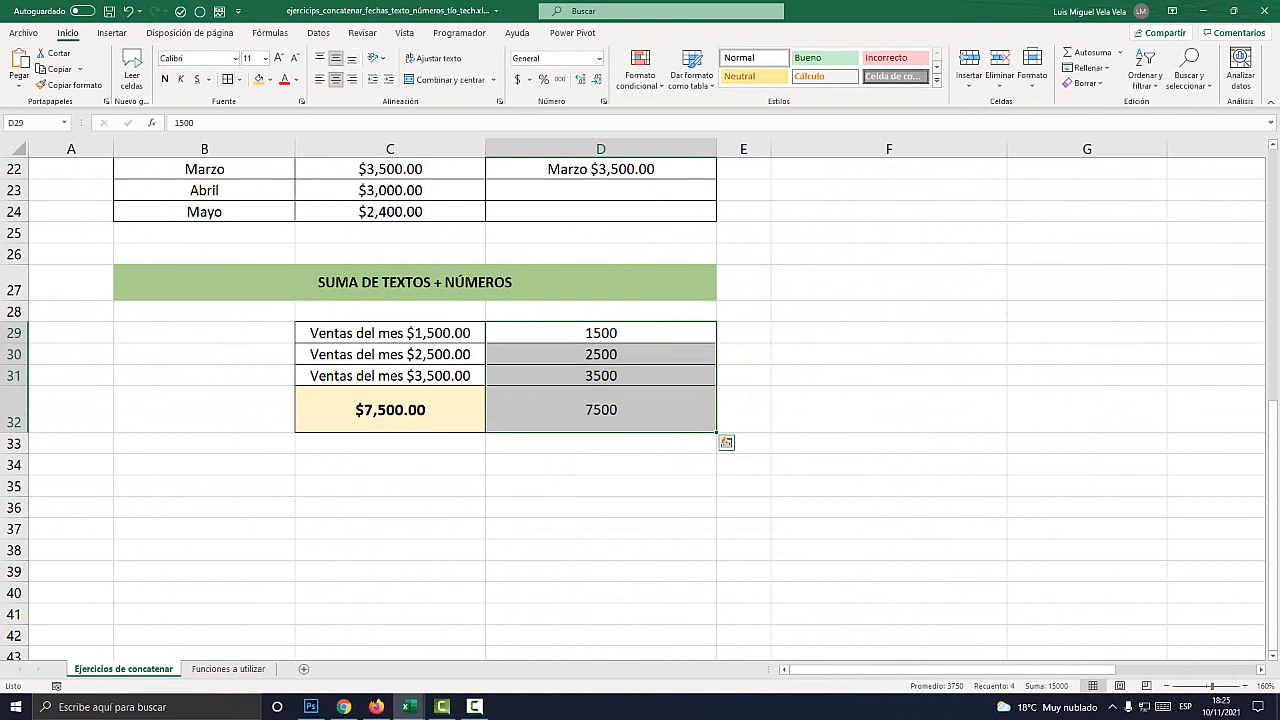
Step: Fill the total cell D32 with a light green theme color
{"action": "left_click", "coordinate": [600, 410]}
{"action": "left_click", "coordinate": [269, 79]}
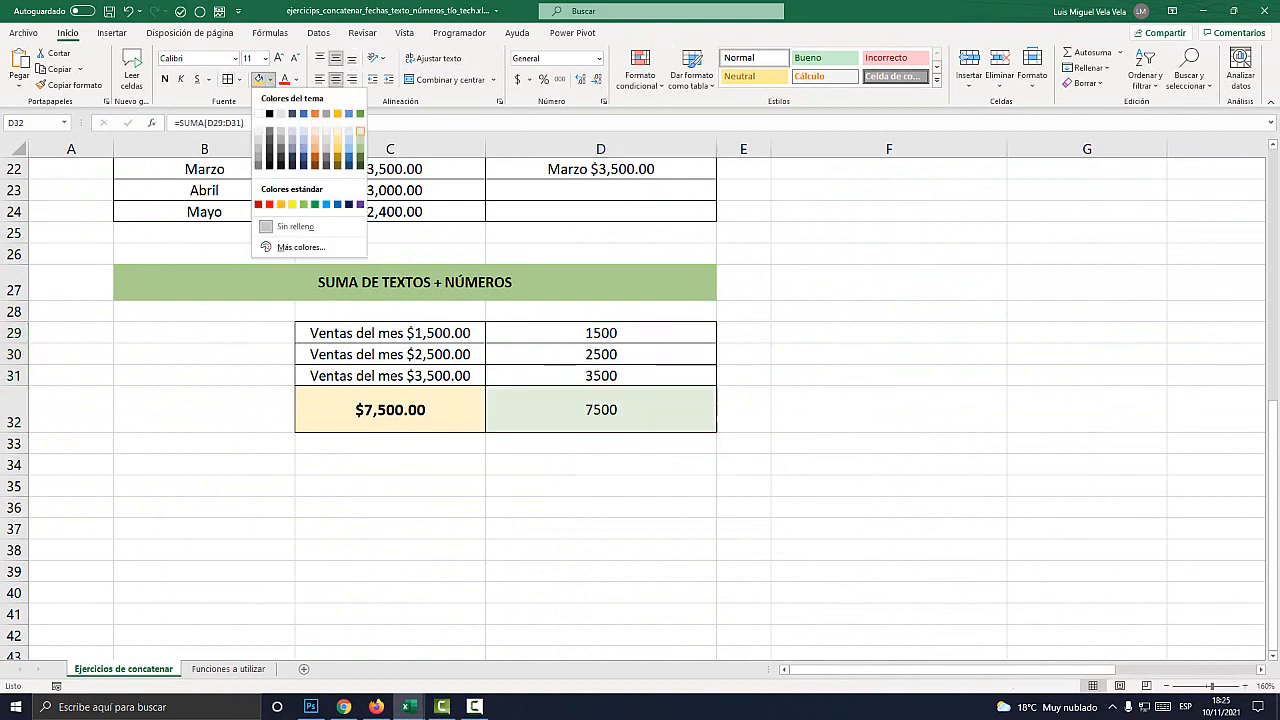
{"action": "left_click", "coordinate": [360, 131]}
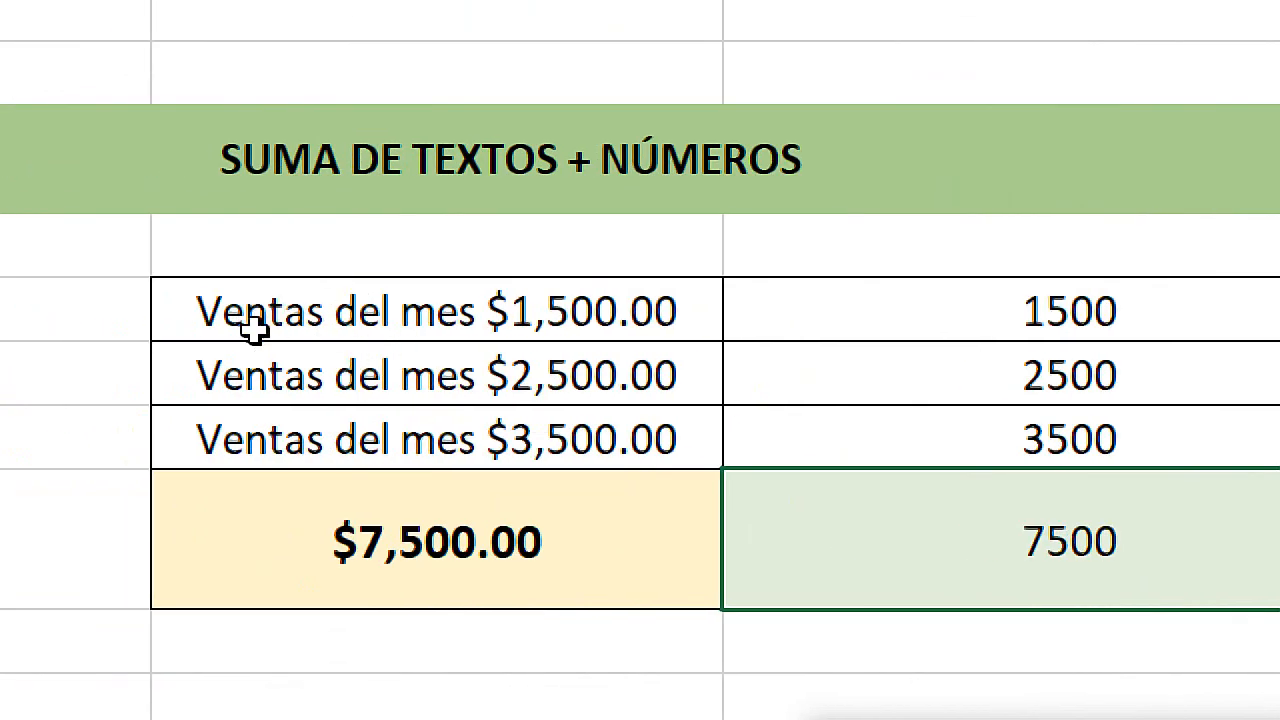
{"action": "left_click", "coordinate": [771, 383]}
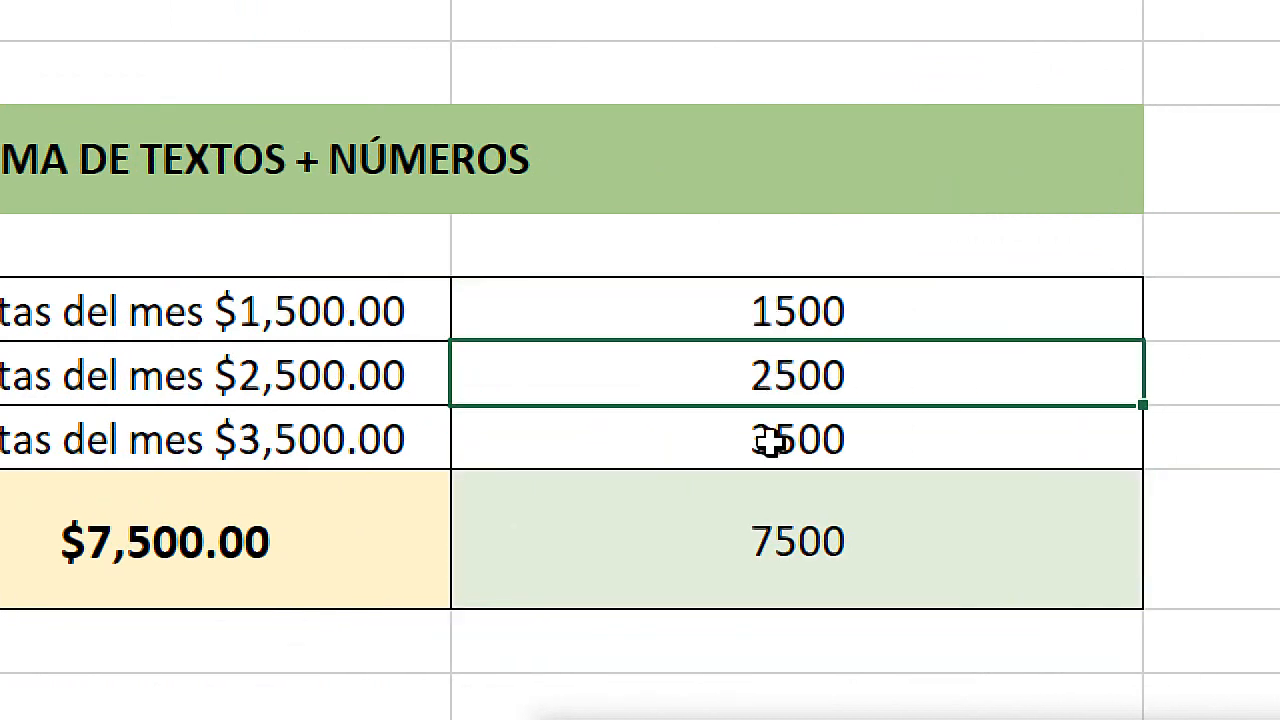
{"action": "left_click", "coordinate": [771, 442]}
{"action": "left_click", "coordinate": [772, 388]}
{"action": "left_click_drag", "start_coordinate": [761, 298], "coordinate": [760, 440]}
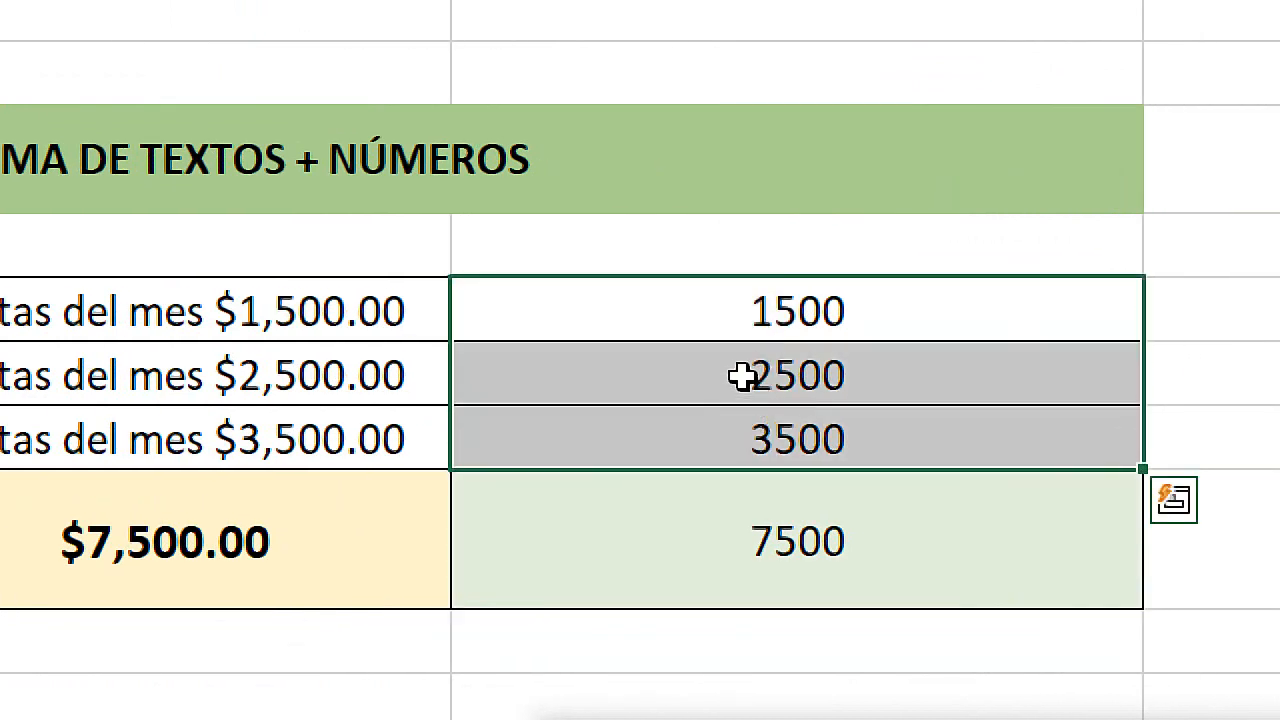
{"action": "left_click", "coordinate": [743, 371]}
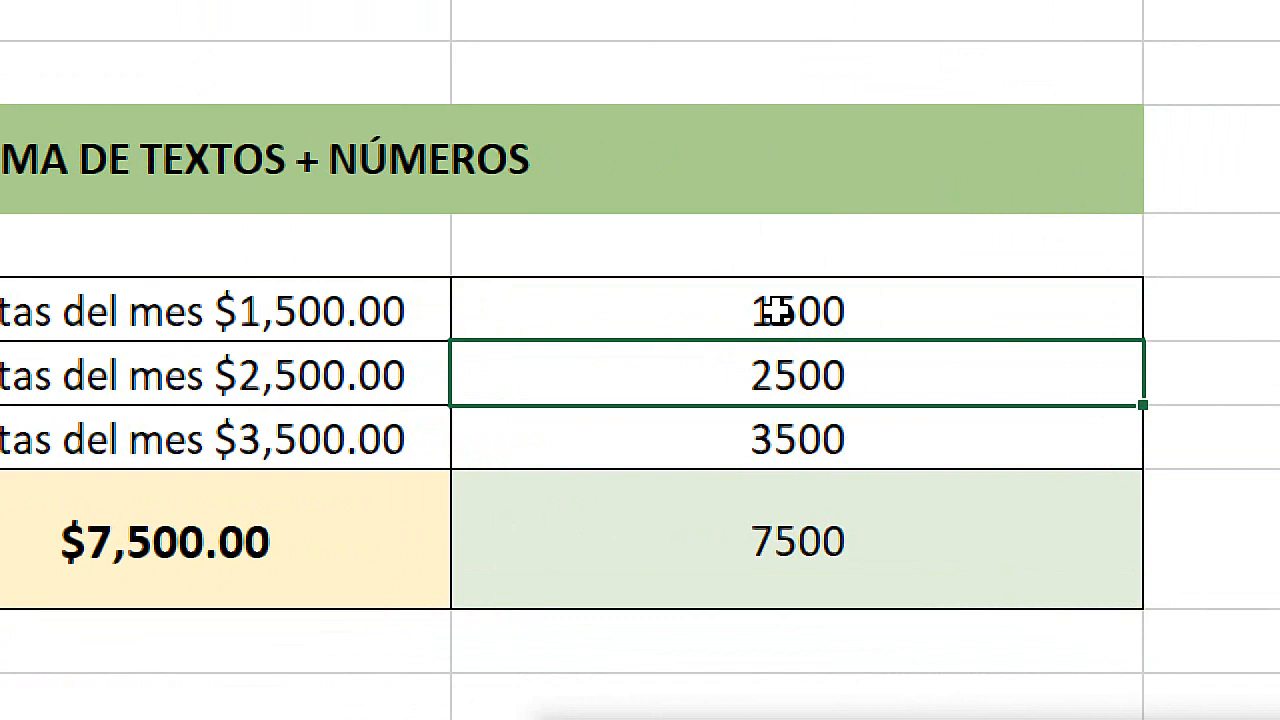
{"action": "left_click_drag", "start_coordinate": [777, 312], "coordinate": [780, 449]}
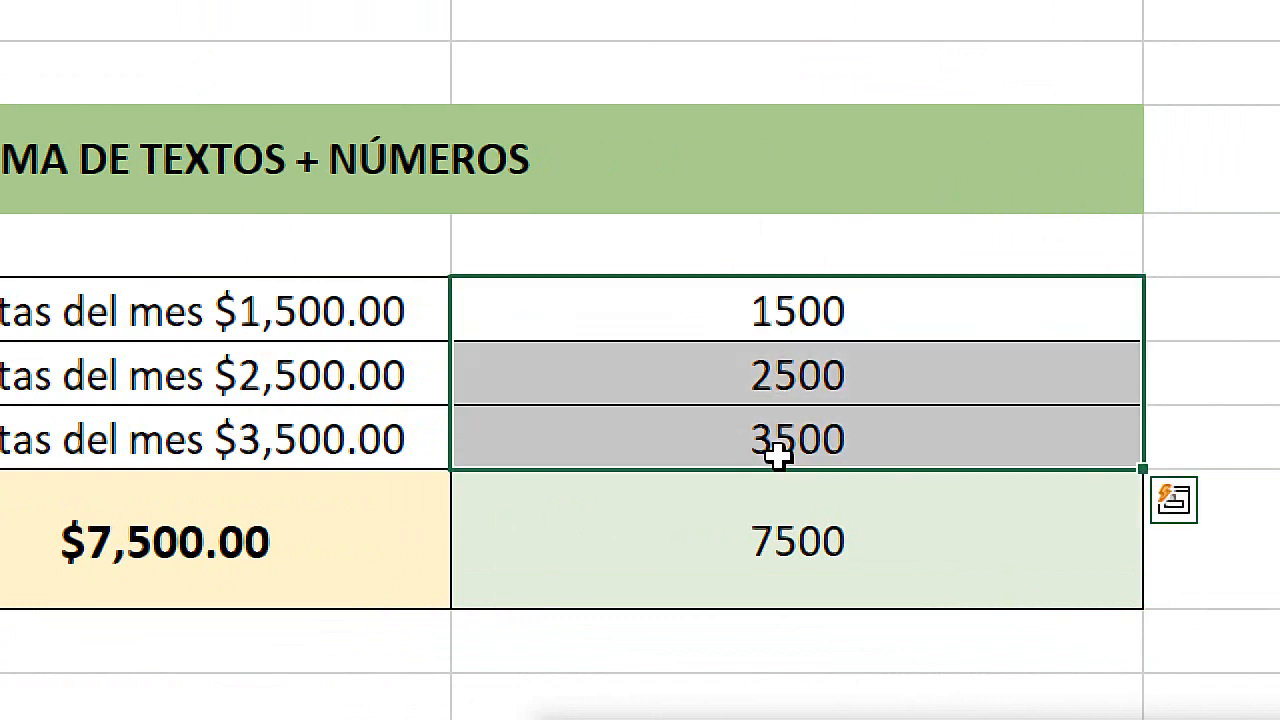
{"action": "right_click", "coordinate": [757, 386]}
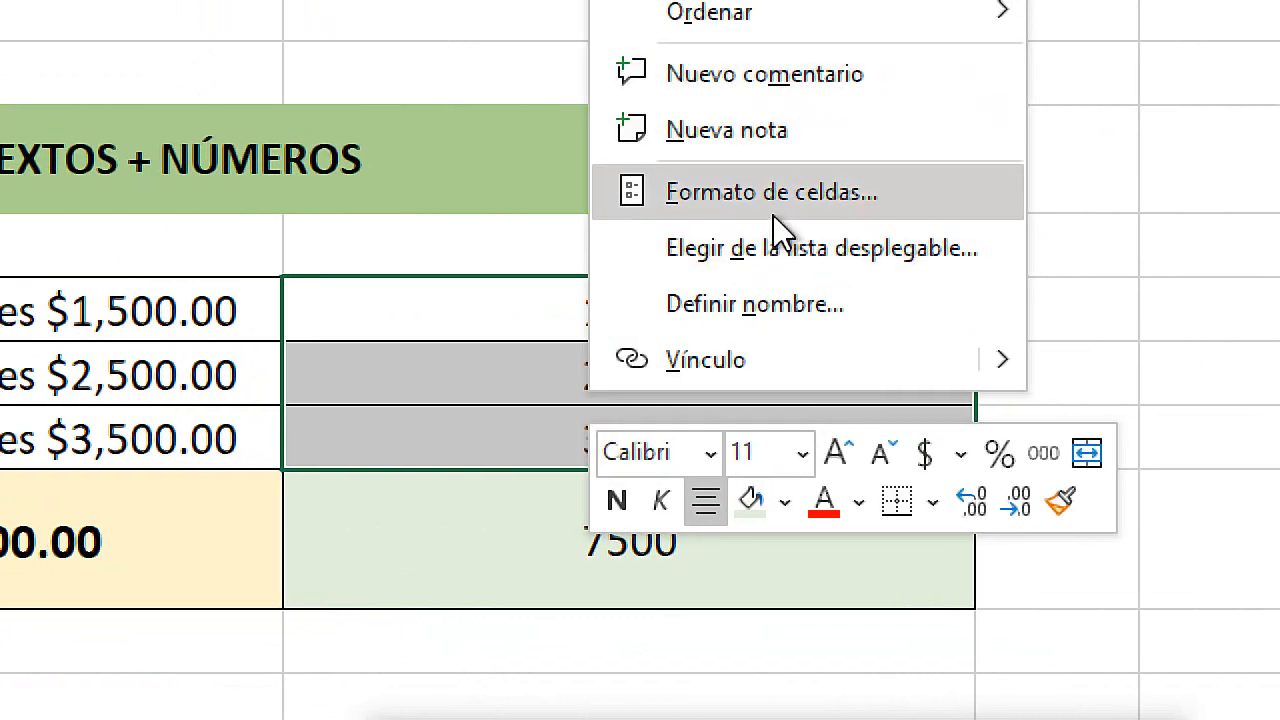
{"action": "left_click", "coordinate": [789, 192]}
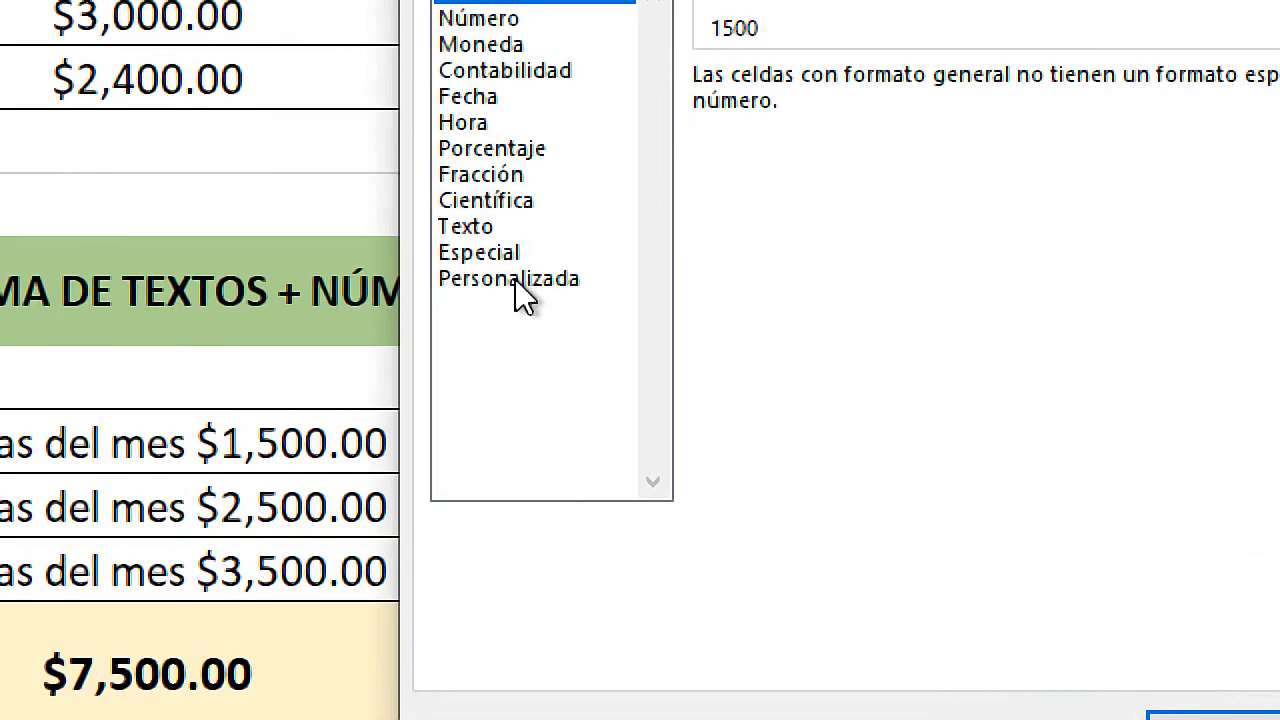
{"action": "left_click", "coordinate": [510, 279]}
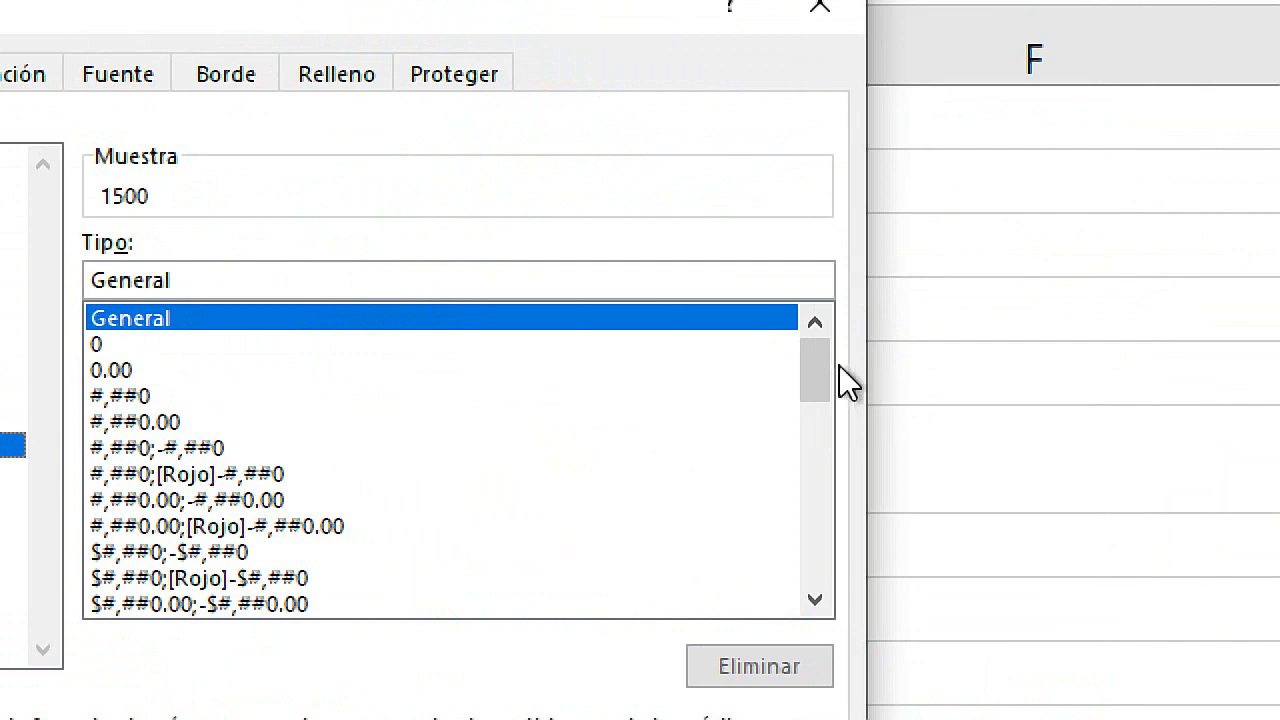
{"action": "left_click_drag", "start_coordinate": [818, 370], "coordinate": [791, 329]}
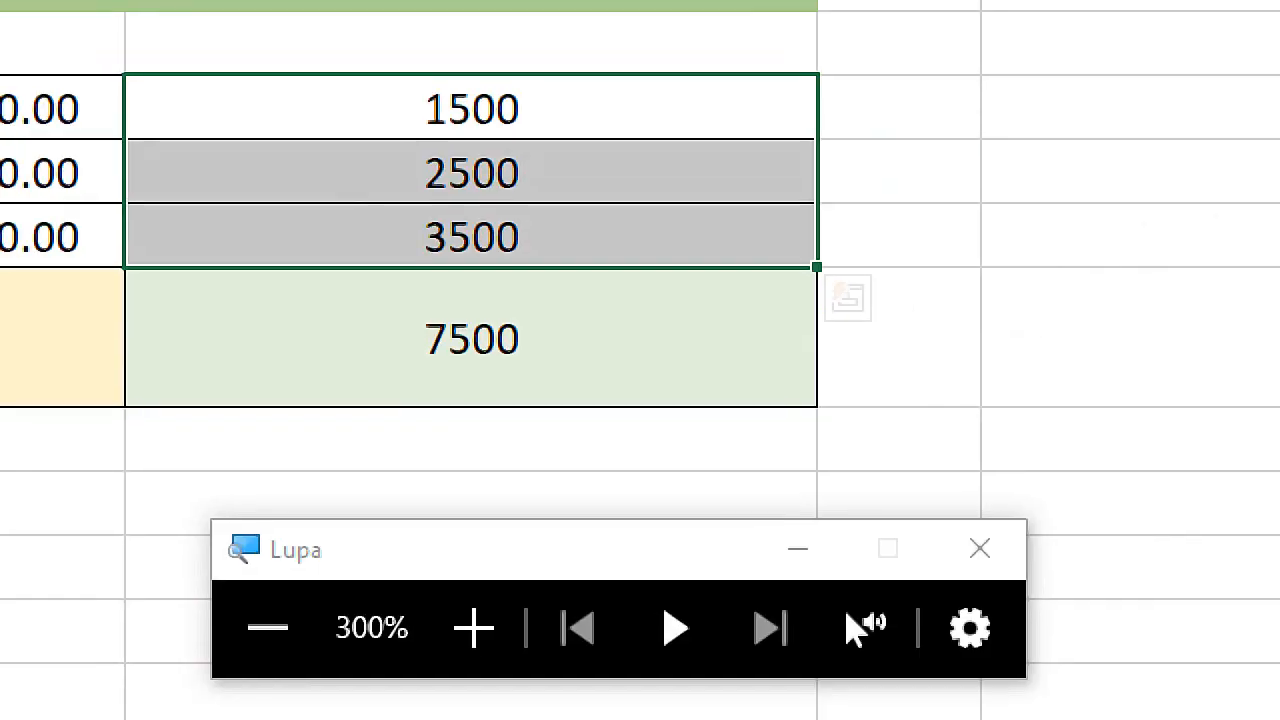
{"action": "key", "text": "super+Escape"}
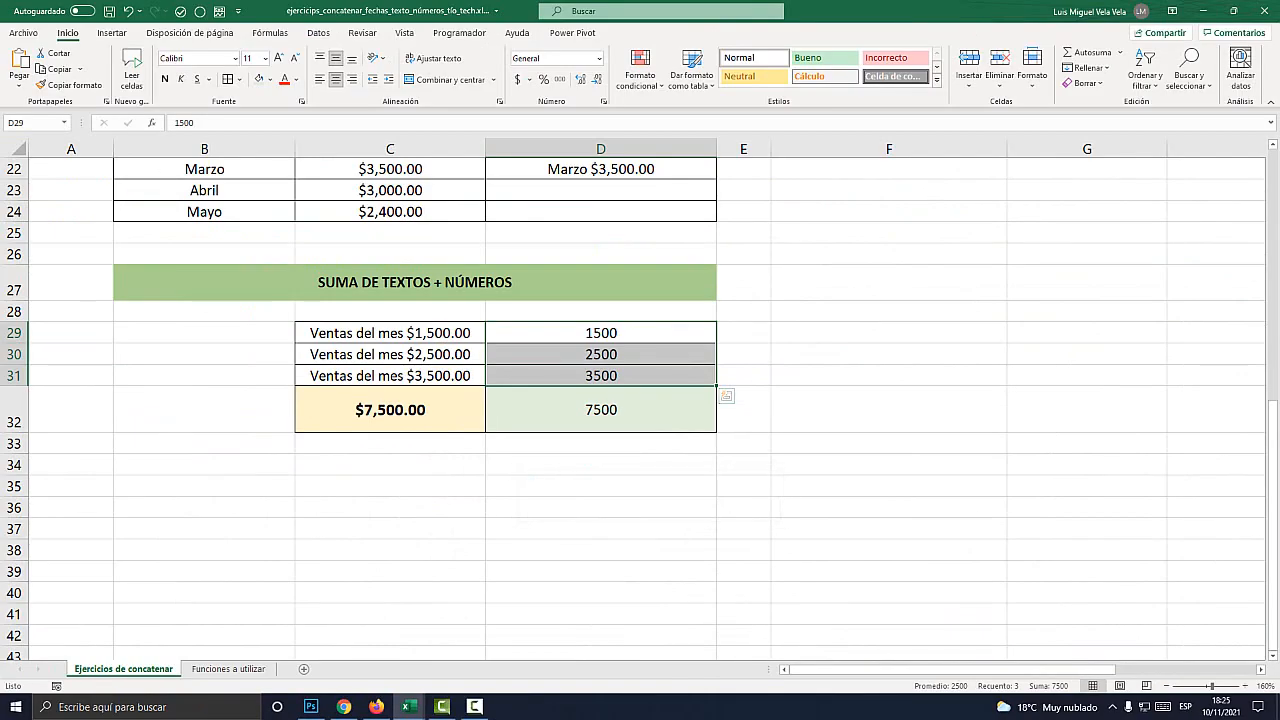
Step: Apply the Moneda number format to cells D29 to D32
{"action": "key", "text": "super+plus"}
{"action": "left_click_drag", "start_coordinate": [598, 333], "coordinate": [600, 373]}
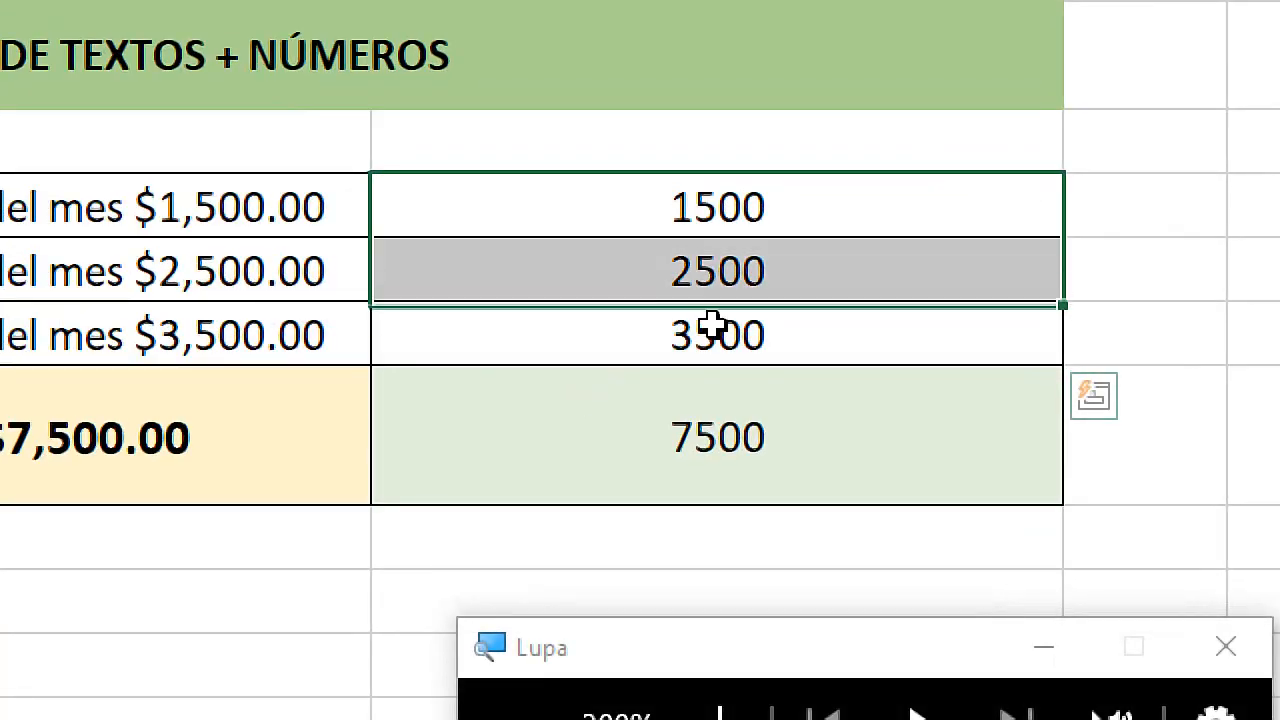
{"action": "left_click_drag", "start_coordinate": [711, 325], "coordinate": [711, 437]}
{"action": "key", "text": "super+Escape"}
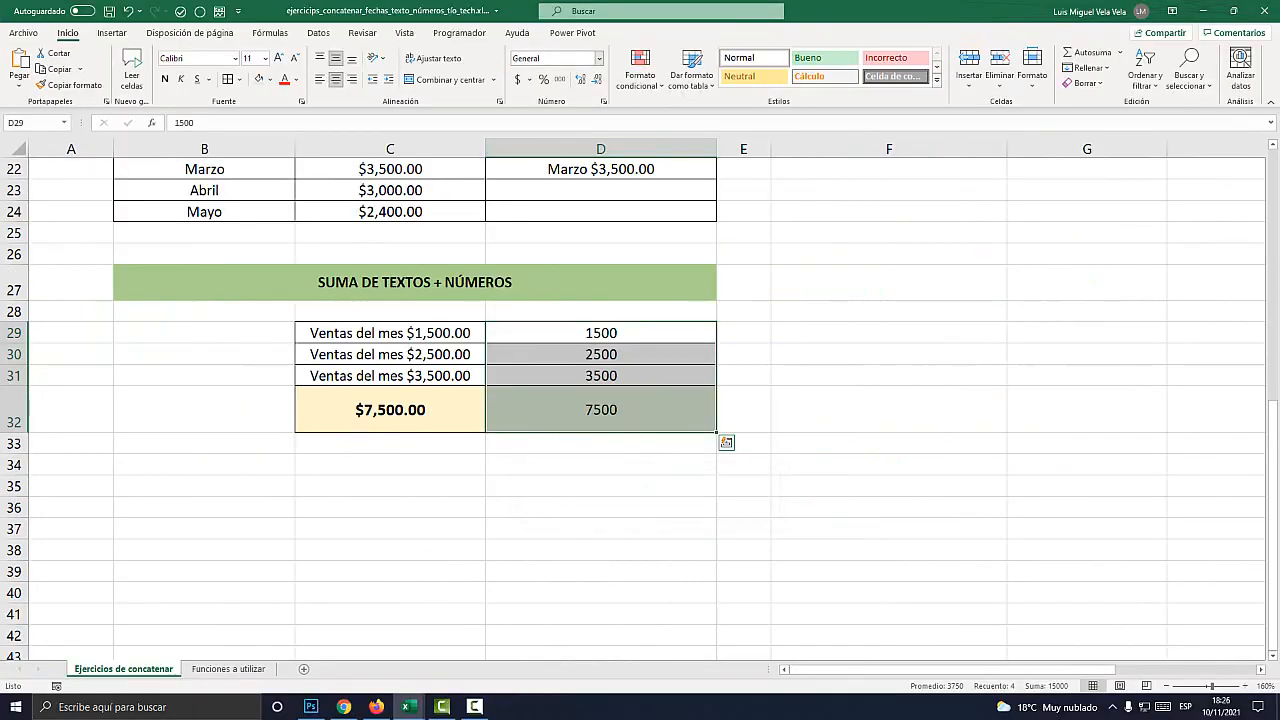
{"action": "key", "text": "super+plus"}
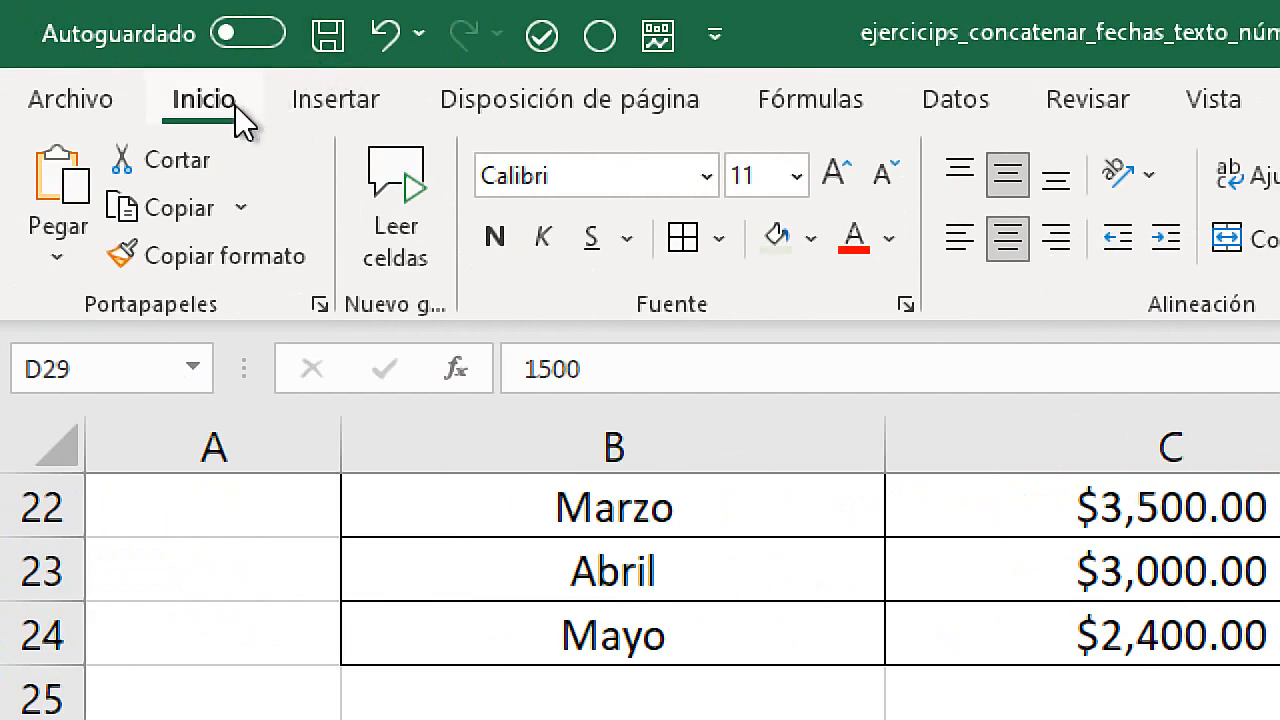
{"action": "left_click", "coordinate": [466, 176]}
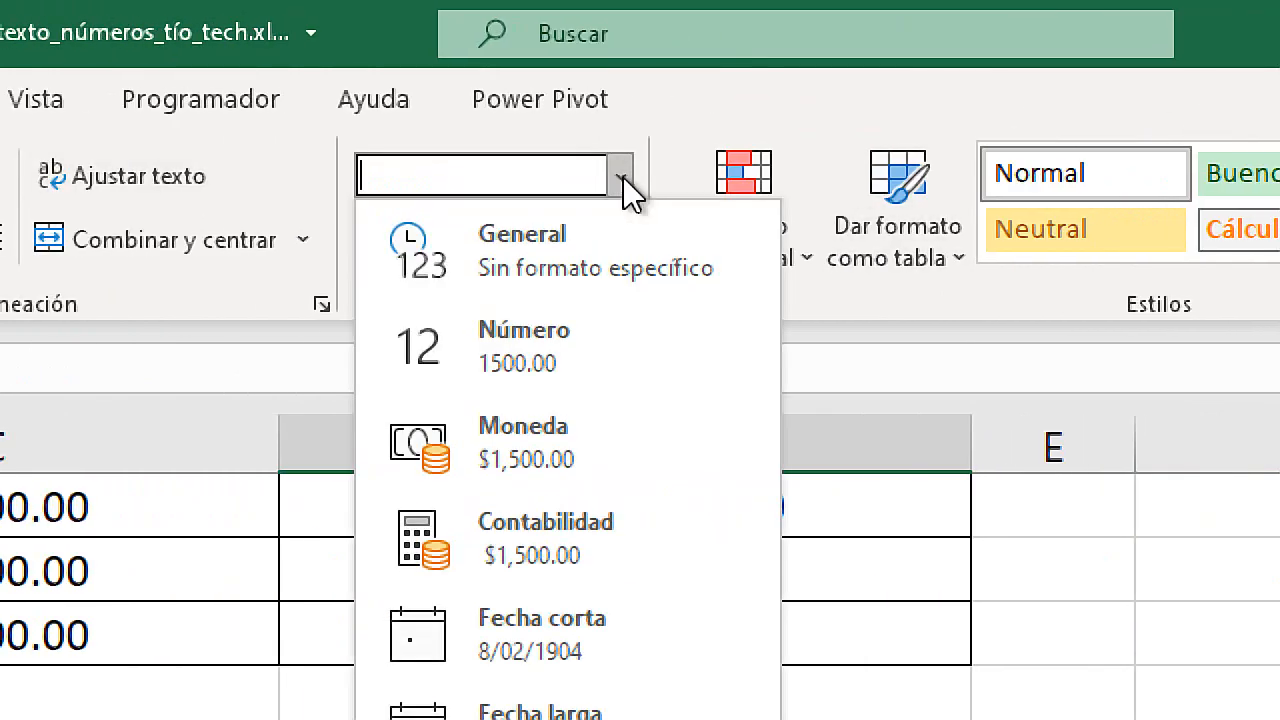
{"action": "left_click", "coordinate": [547, 427]}
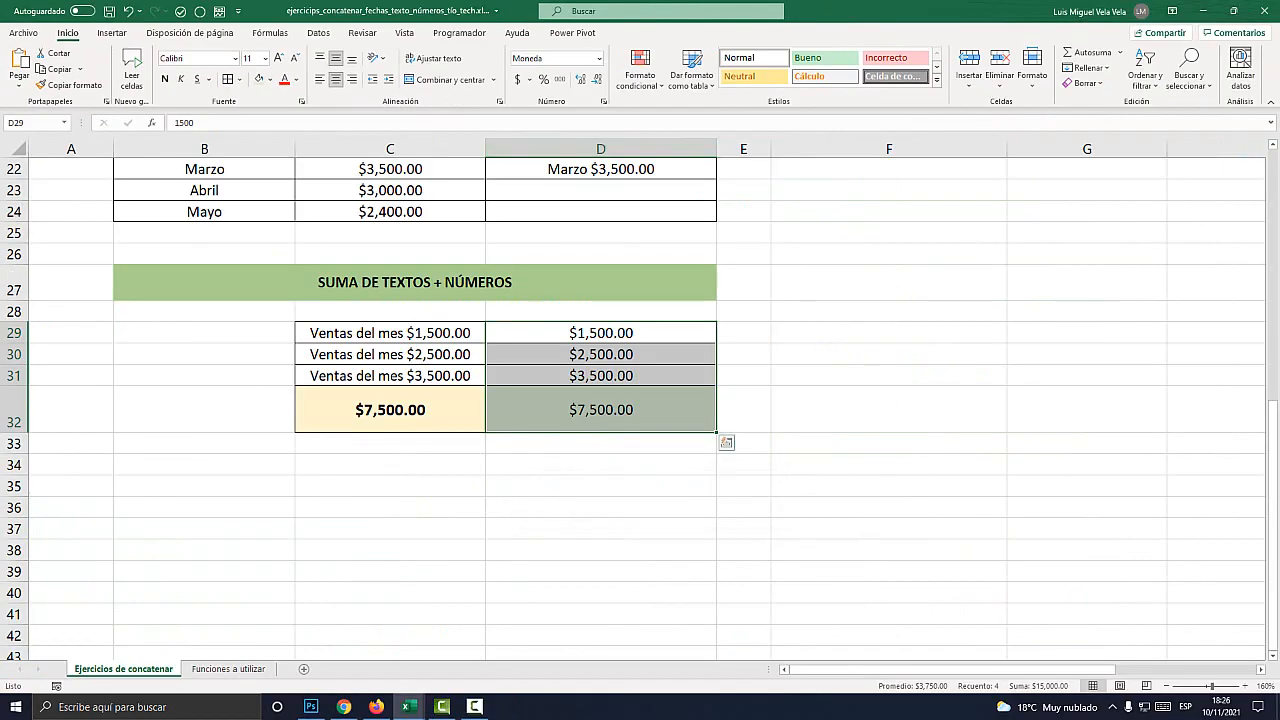
Step: Open the Personalizada number format settings for cells D29 to D31
{"action": "left_click", "coordinate": [601, 355]}
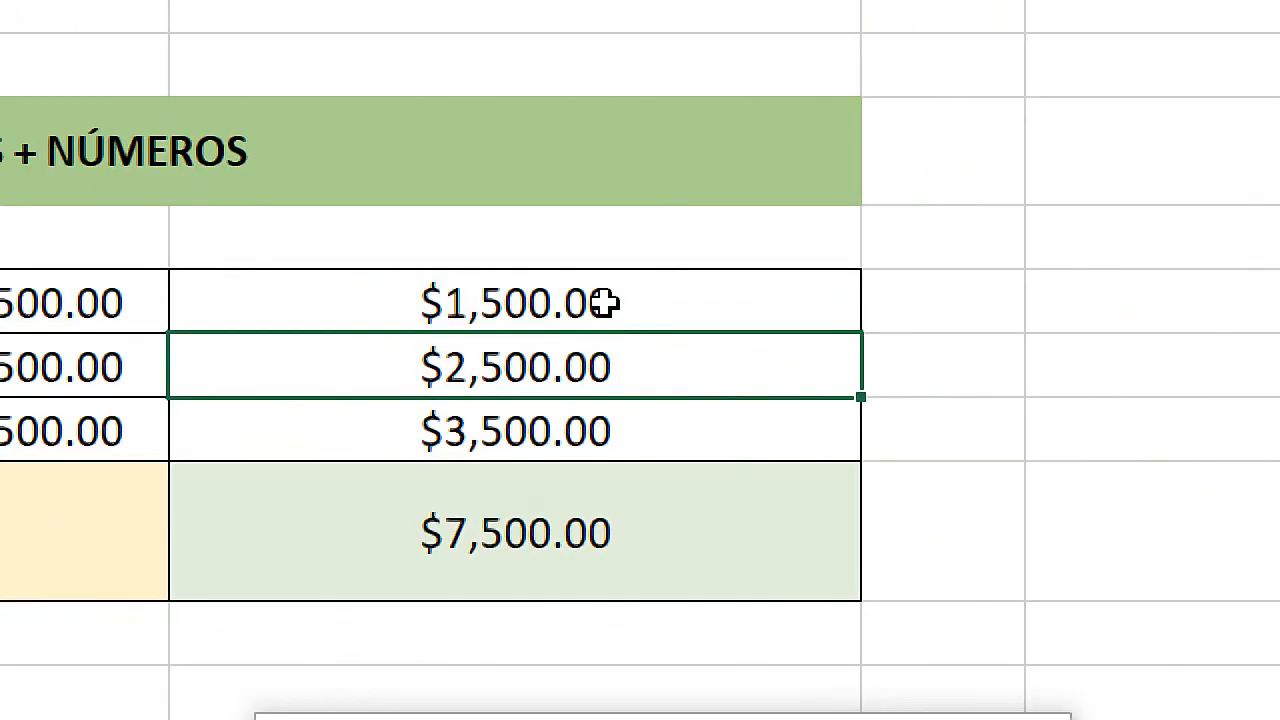
{"action": "left_click_drag", "start_coordinate": [632, 333], "coordinate": [625, 368]}
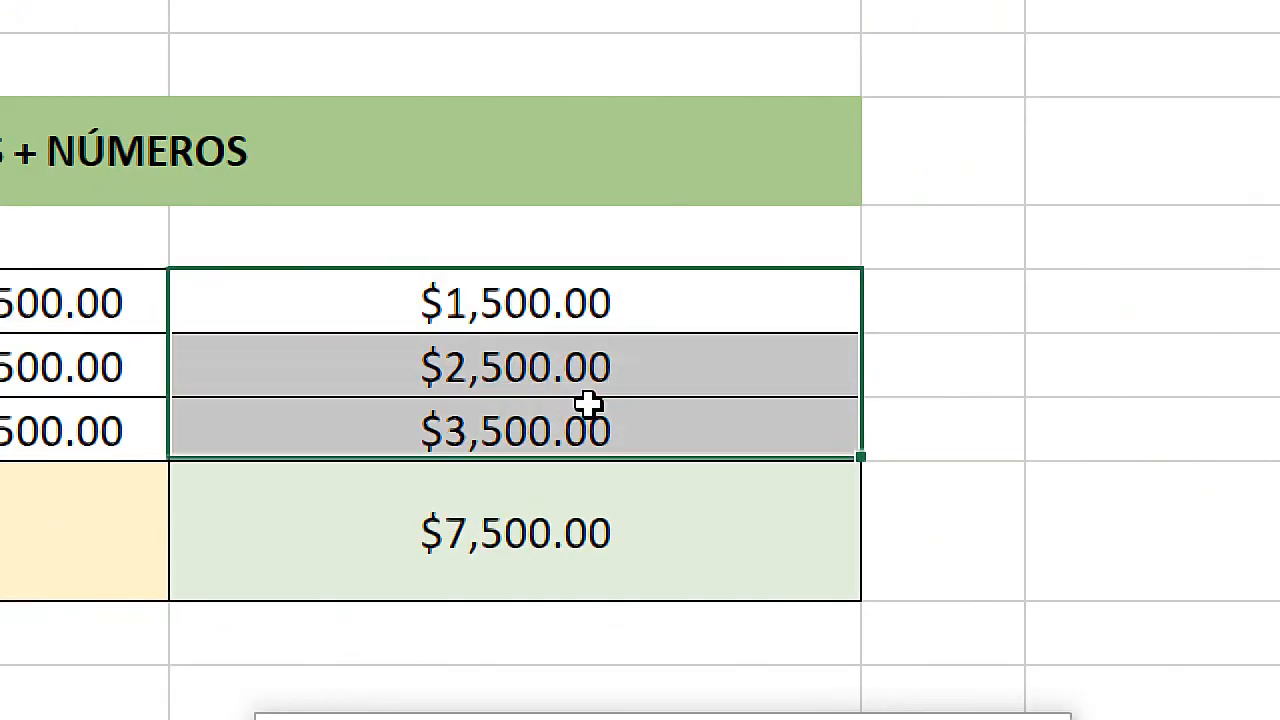
{"action": "right_click", "coordinate": [577, 380]}
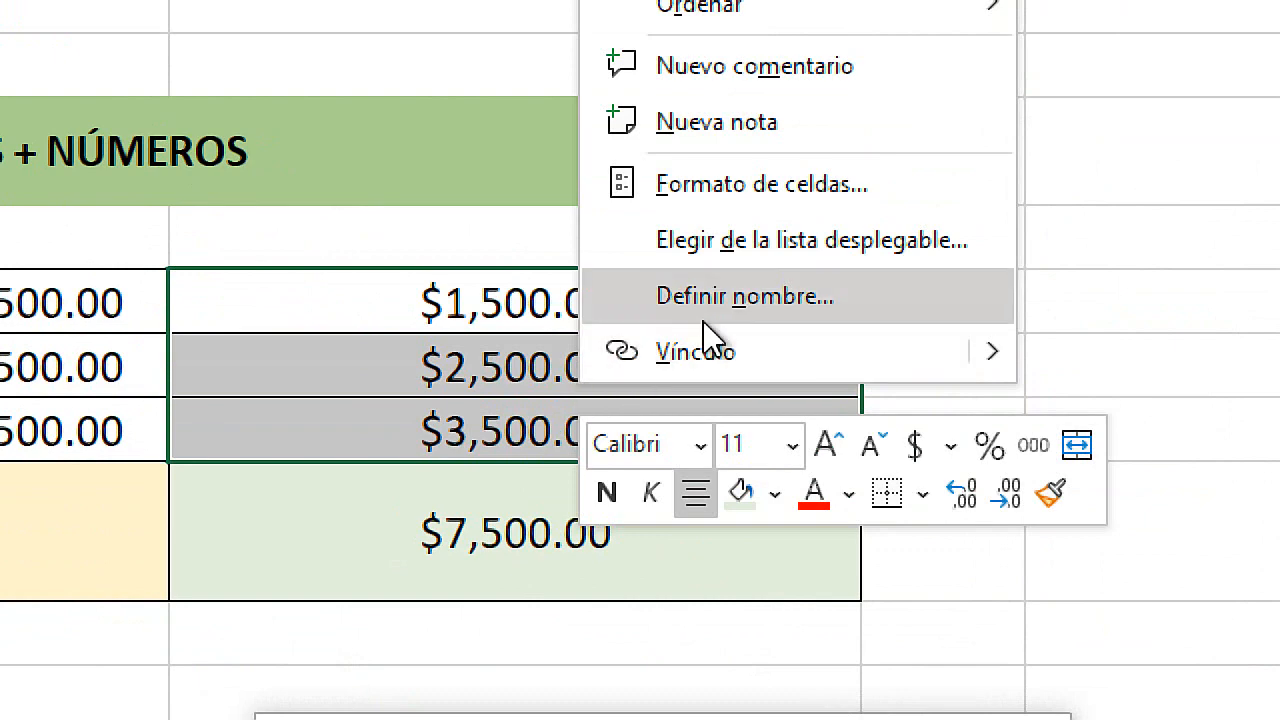
{"action": "left_click", "coordinate": [763, 187]}
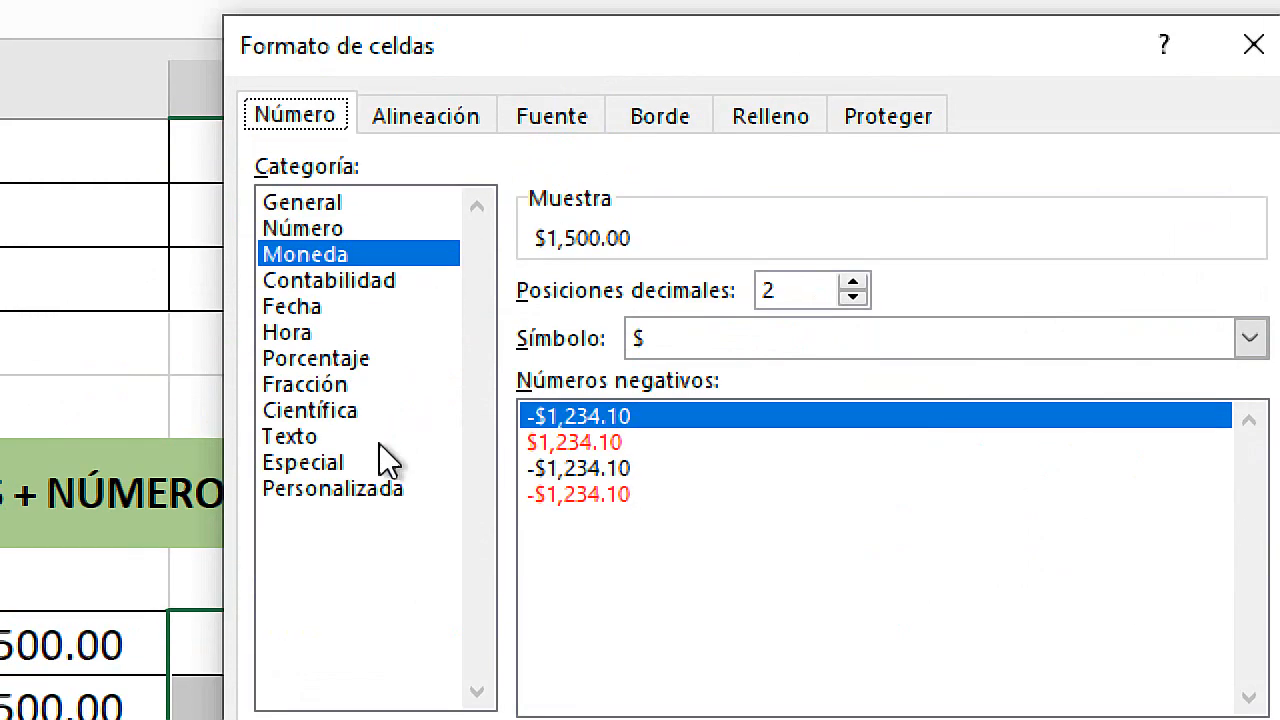
{"action": "left_click", "coordinate": [355, 490]}
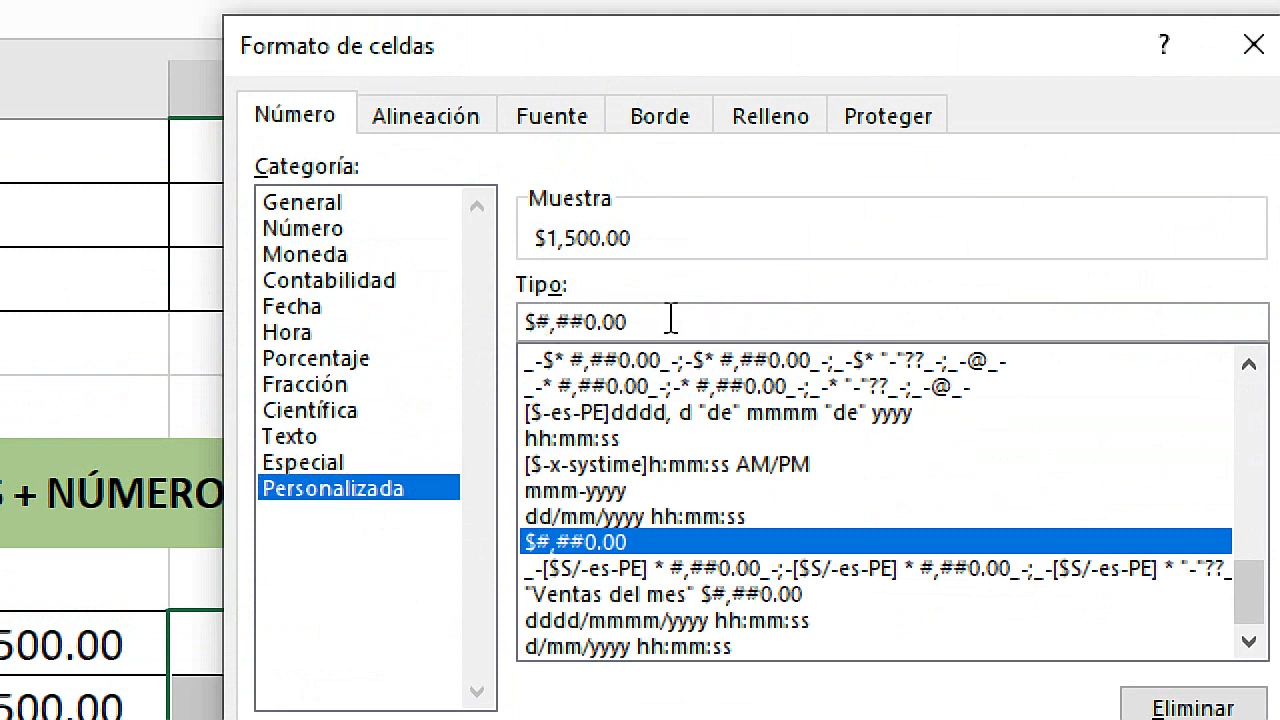
Step: Add the quoted text "Ventas del mes: " before $#,##0.00 in the custom format code and apply it to D29:D31
{"action": "left_click_drag", "start_coordinate": [669, 320], "coordinate": [486, 334]}
{"action": "left_click", "coordinate": [556, 322]}
{"action": "left_click", "coordinate": [530, 322]}
{"action": "type", "text": "\""}
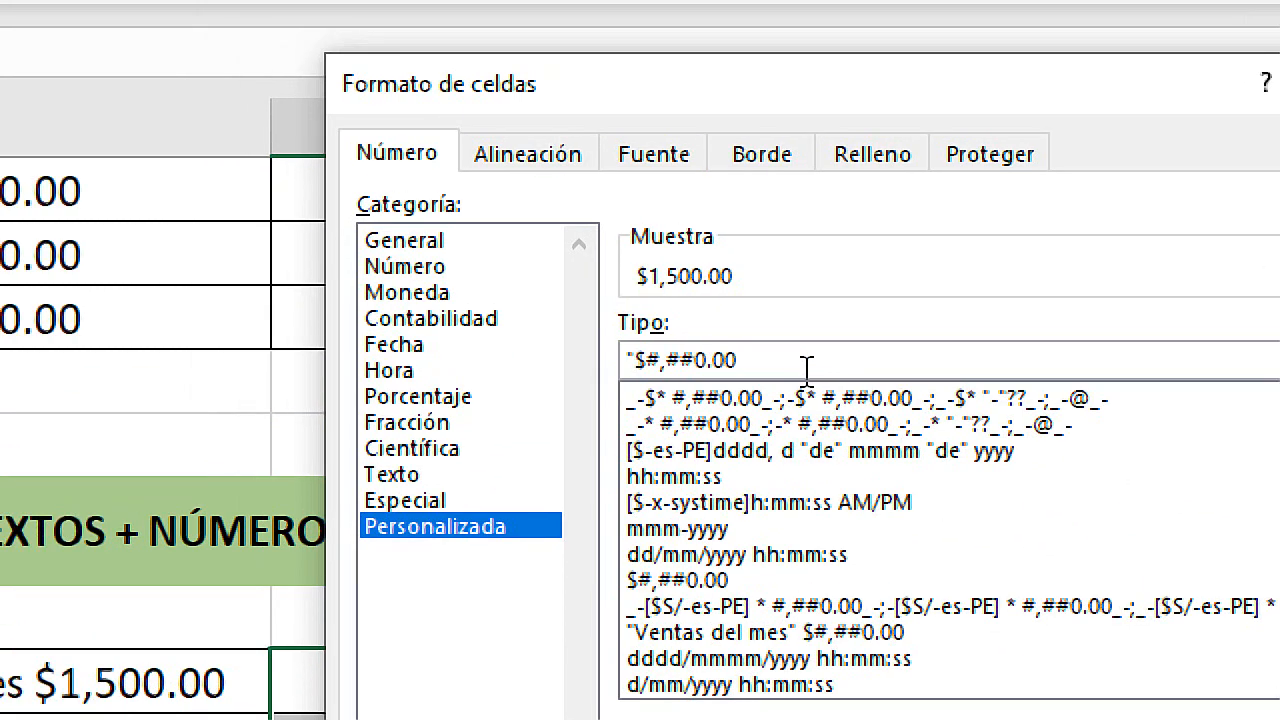
{"action": "type", "text": "\""}
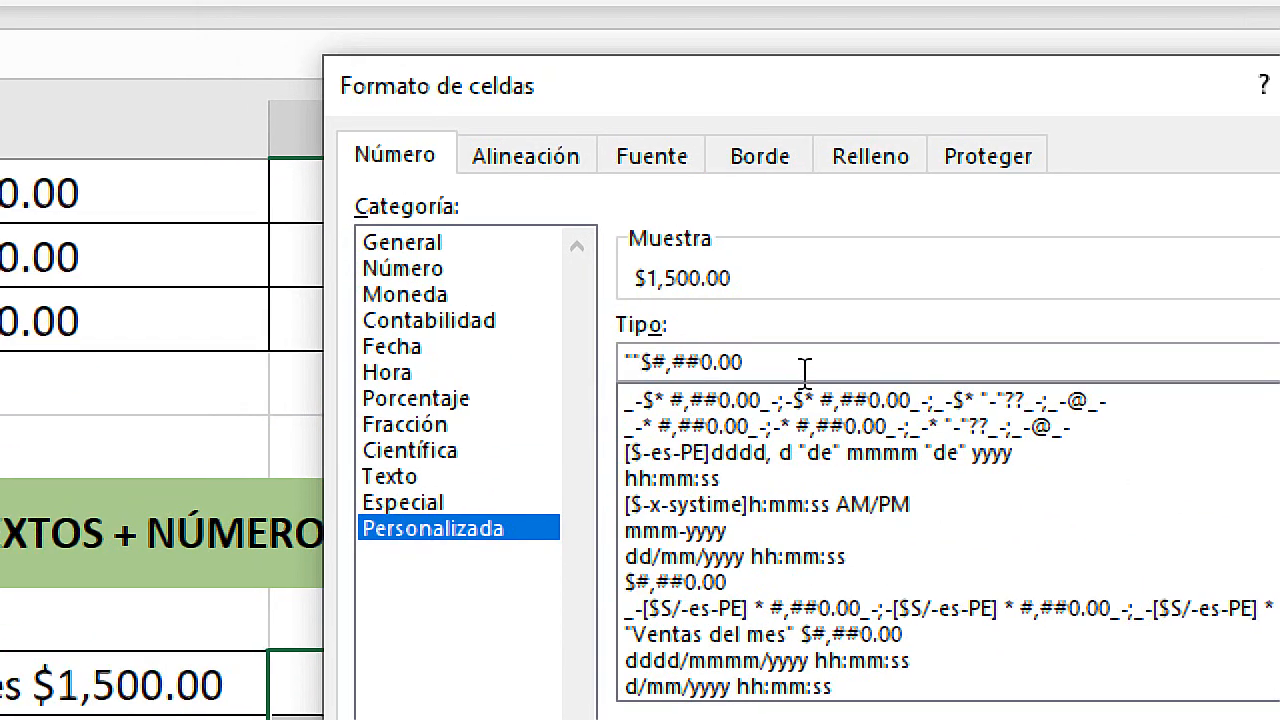
{"action": "left_click", "coordinate": [634, 361]}
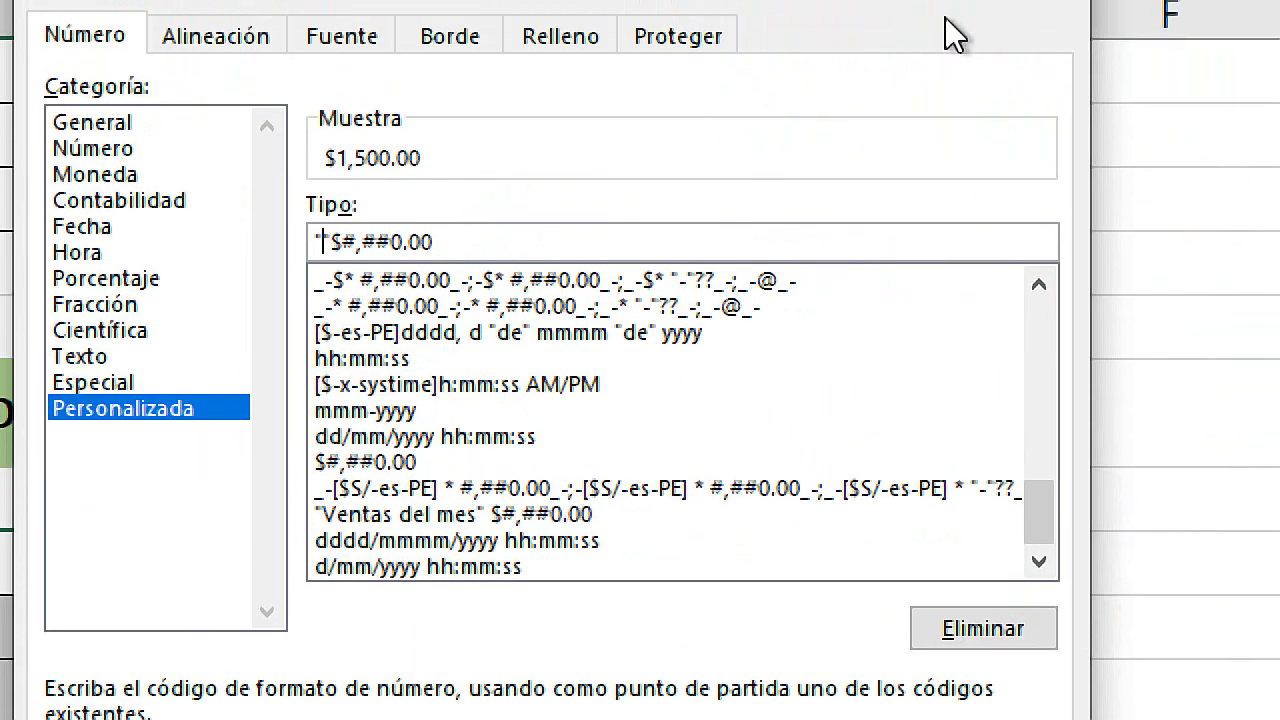
{"action": "type", "text": "V"}
{"action": "type", "text": "entas del mes"}
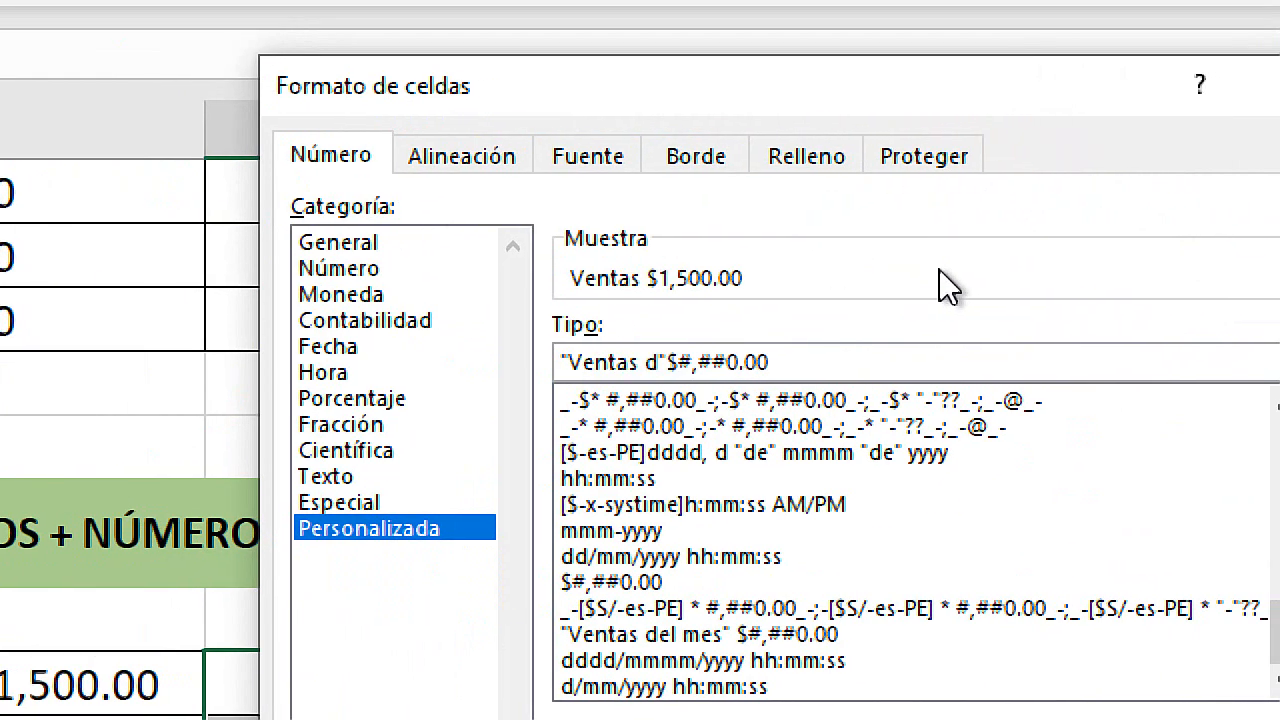
{"action": "type", "text": ":"}
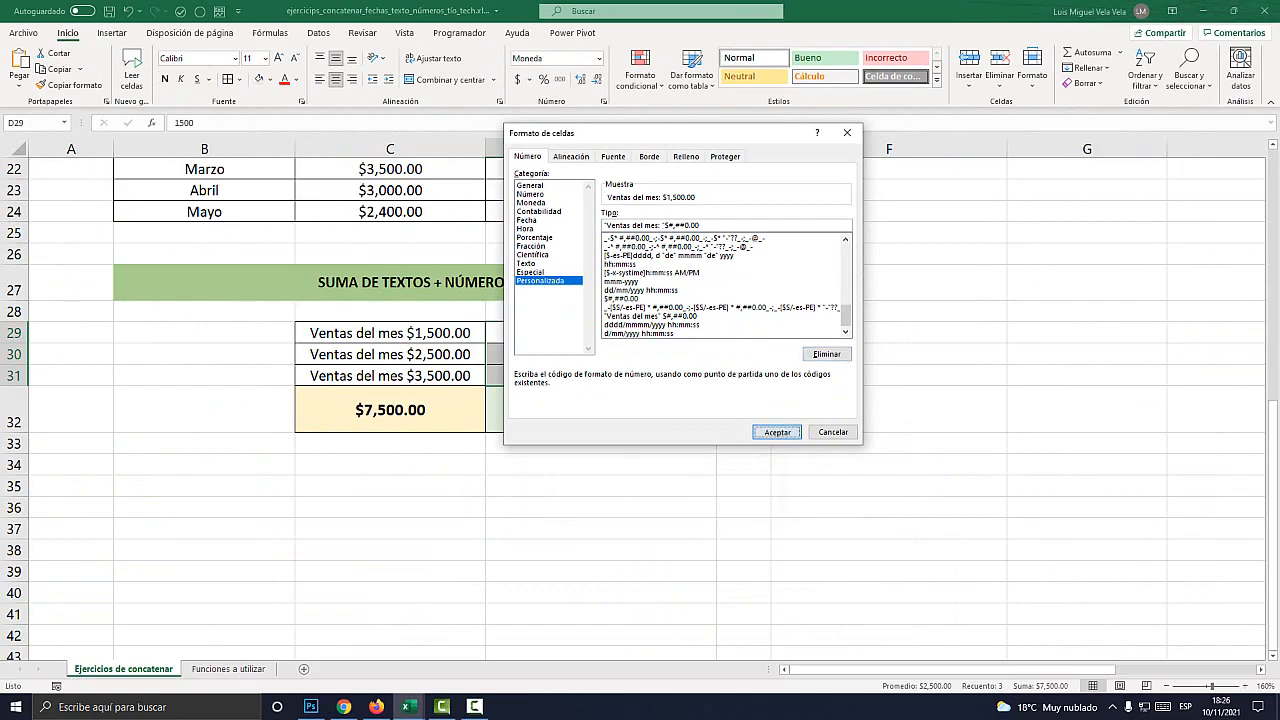
{"action": "left_click", "coordinate": [777, 432]}
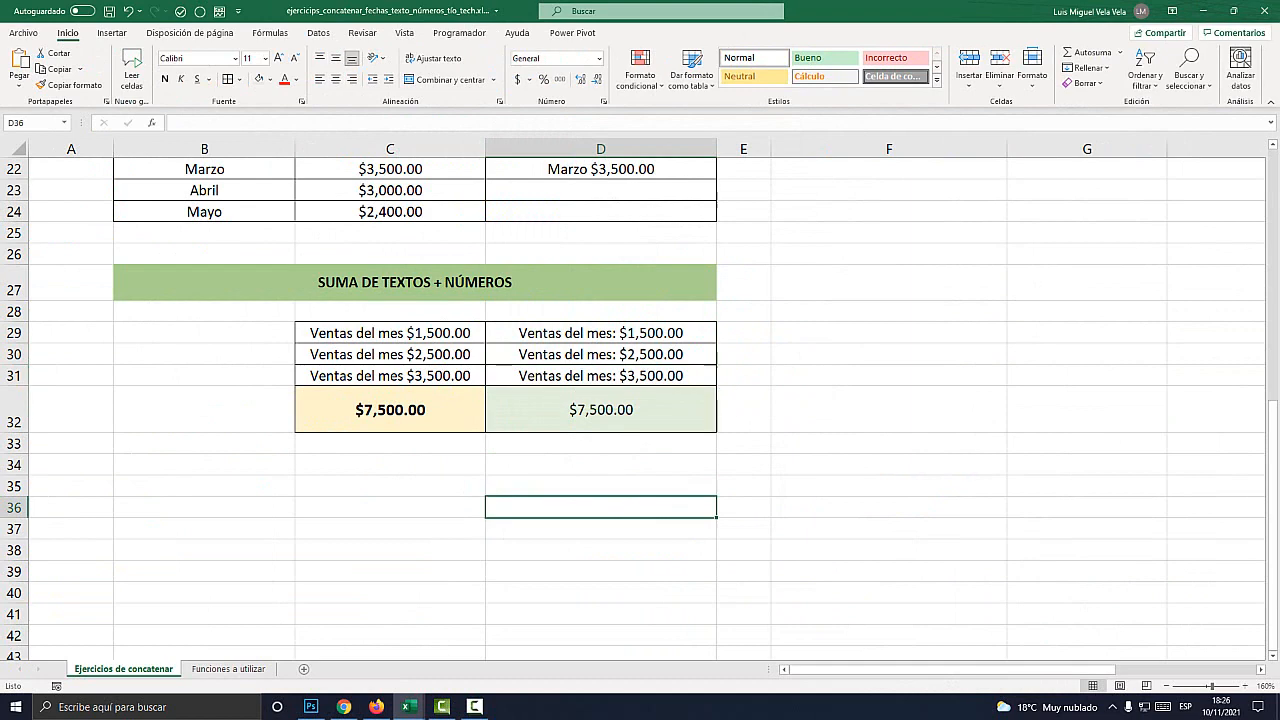
Step: Check the value stored behind the formatted cells D29 to D31 and review the concatenation tables above them
{"action": "left_click", "coordinate": [603, 345]}
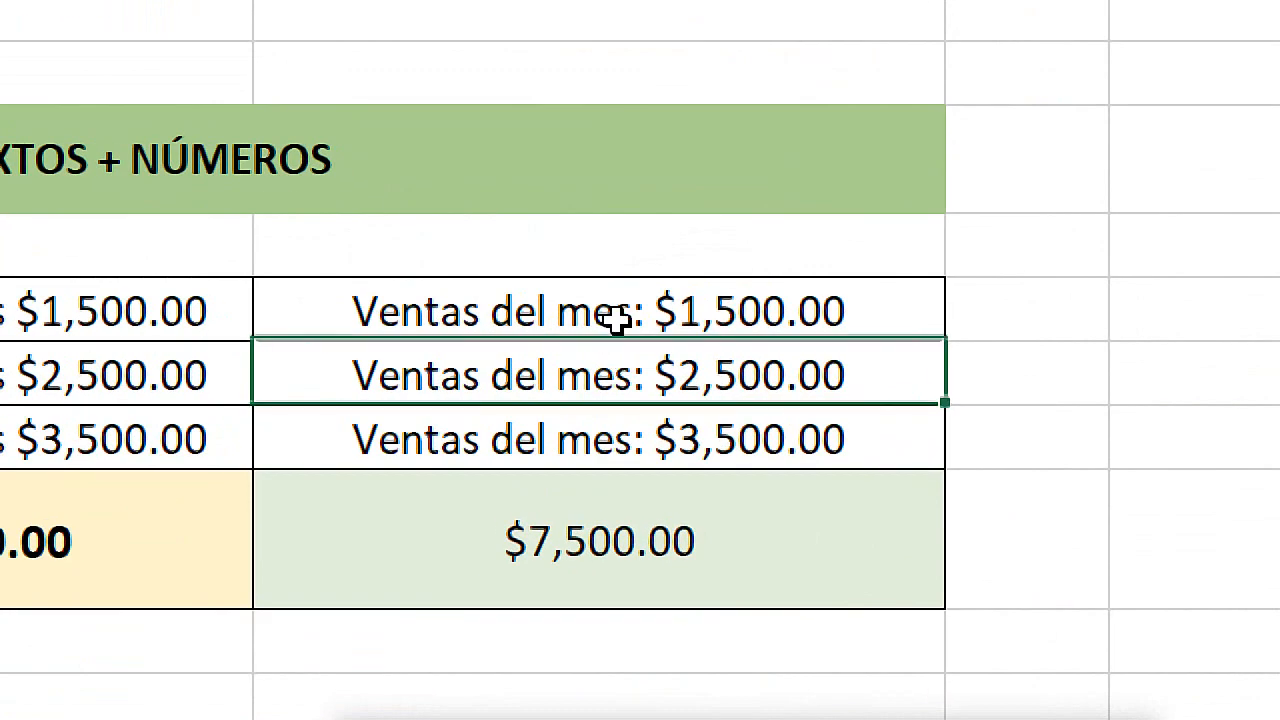
{"action": "left_click_drag", "start_coordinate": [620, 329], "coordinate": [636, 410]}
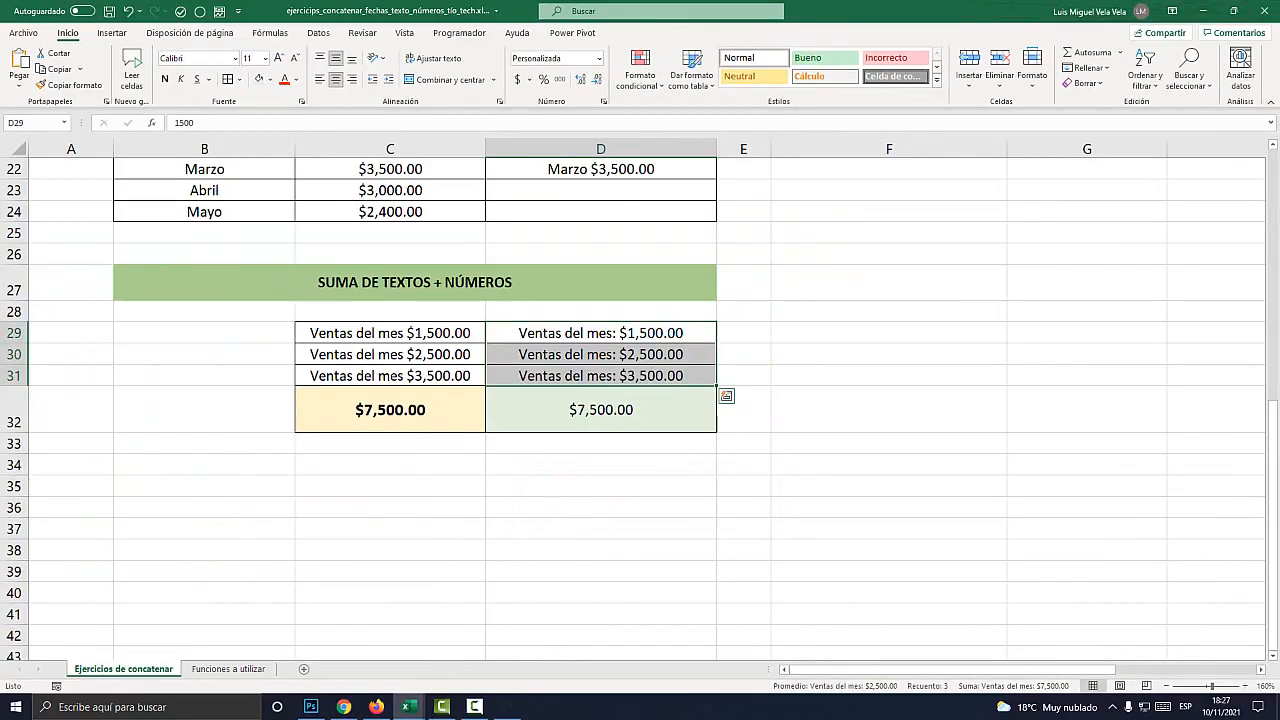
{"action": "scroll", "coordinate": [636, 410], "scroll_direction": "up", "scroll_amount": 2}
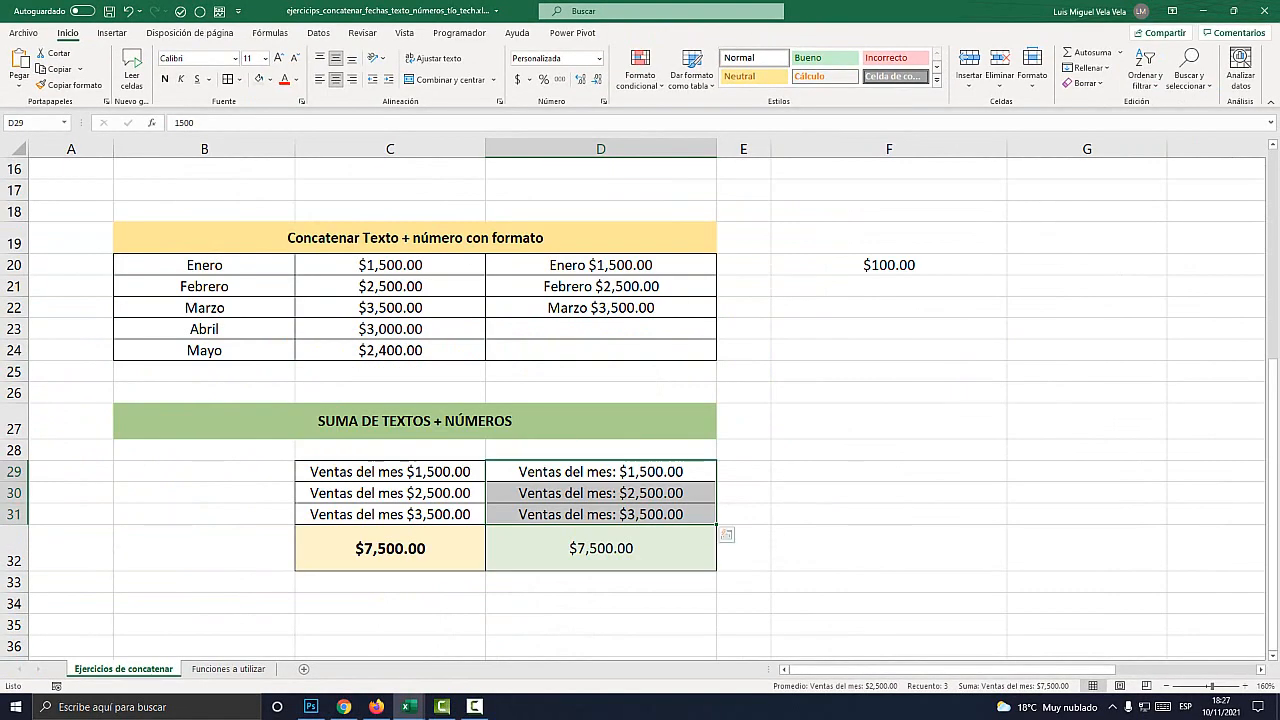
{"action": "scroll", "coordinate": [636, 410], "scroll_direction": "up", "scroll_amount": 5}
{"action": "scroll", "coordinate": [636, 410], "scroll_direction": "down", "scroll_amount": 4}
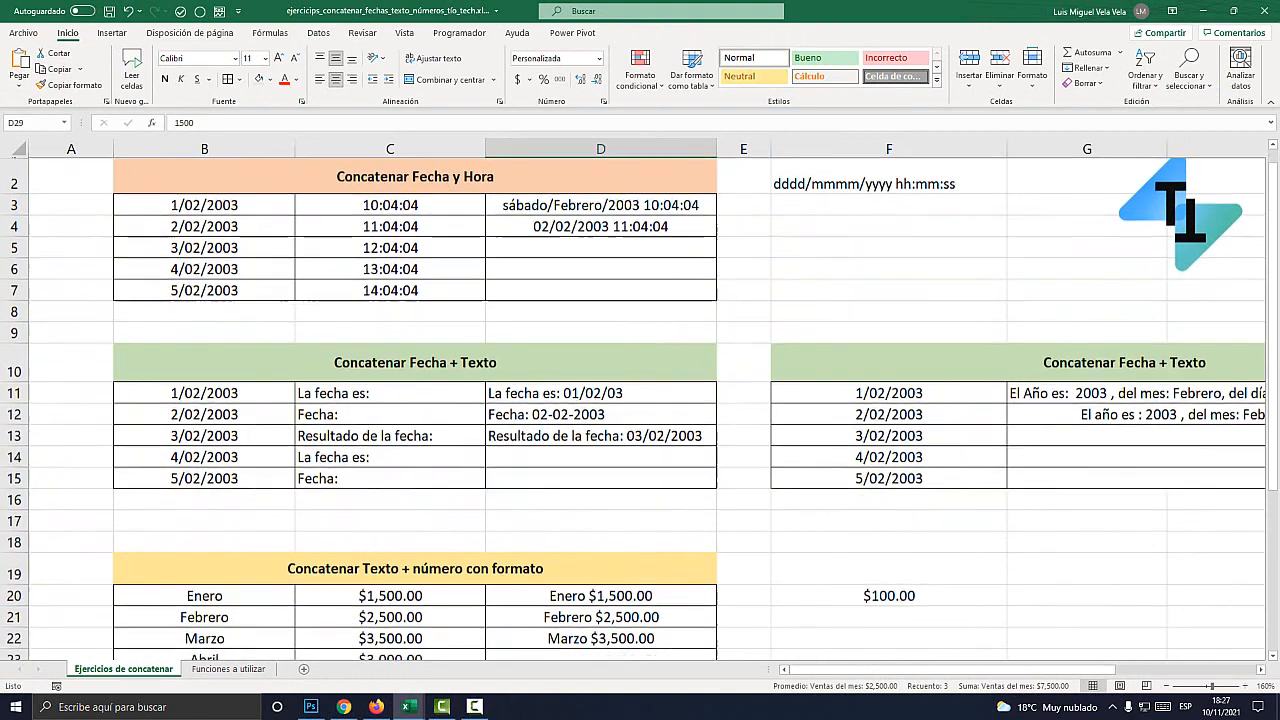